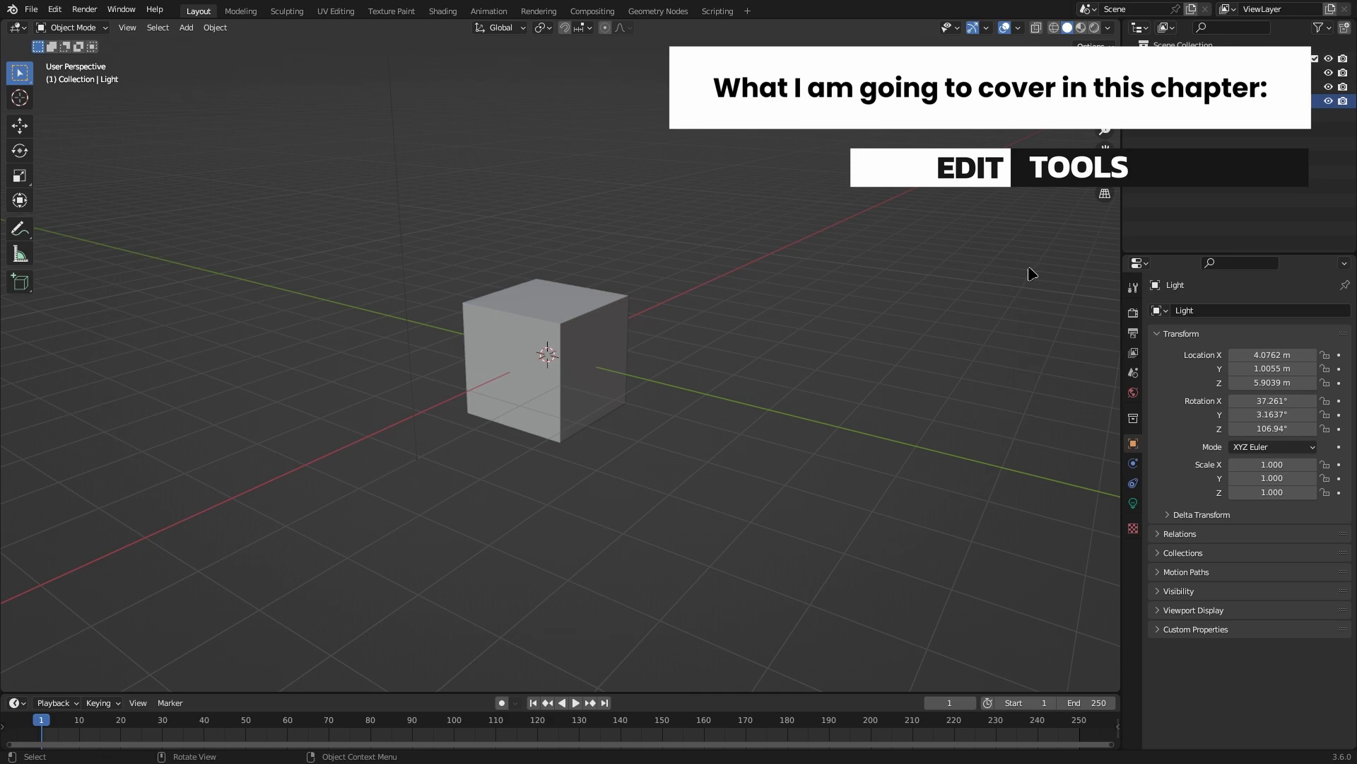
# Step: Select the cube, enter Edit Mode, and expand the toolbar to two columns before narrowing it back to one
pyautogui.click(584, 319)
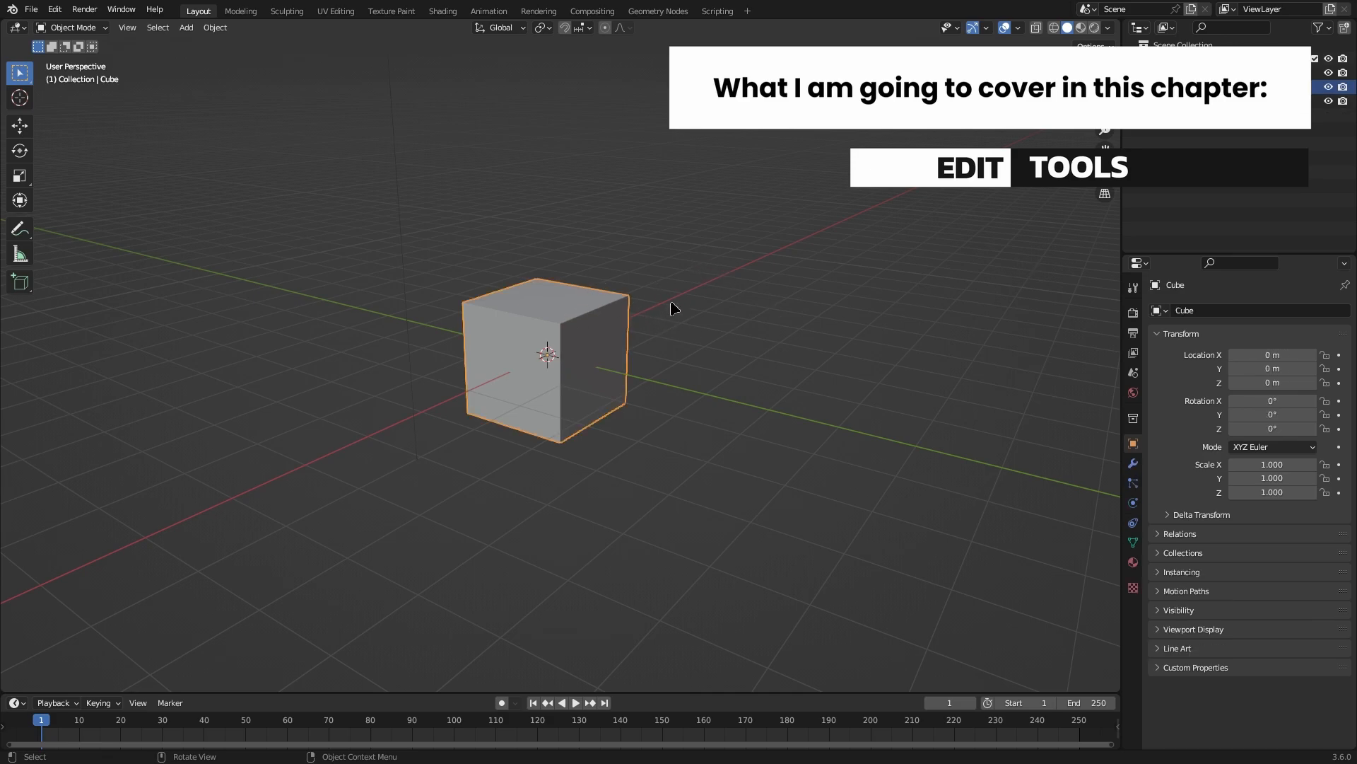
pyautogui.press('Tab')
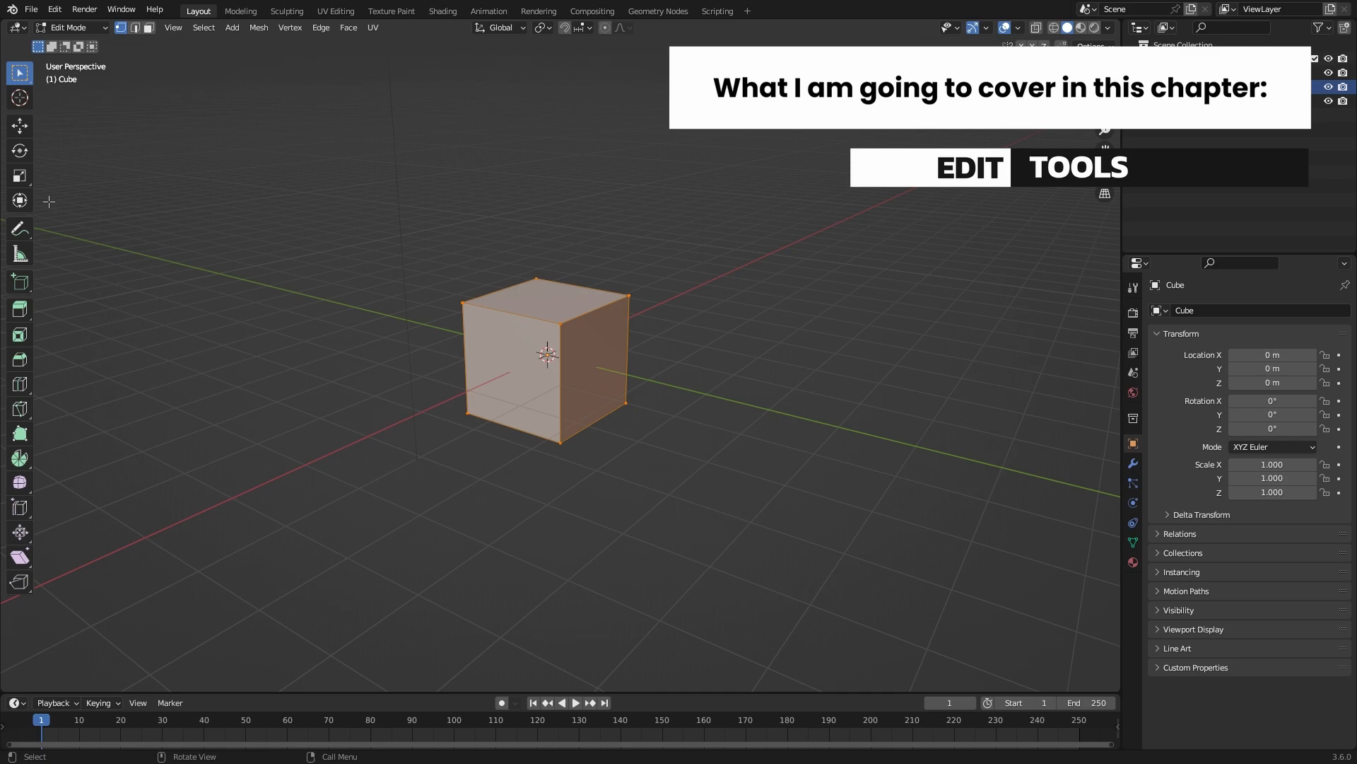
pyautogui.moveTo(34, 194); pyautogui.dragTo(64, 192)
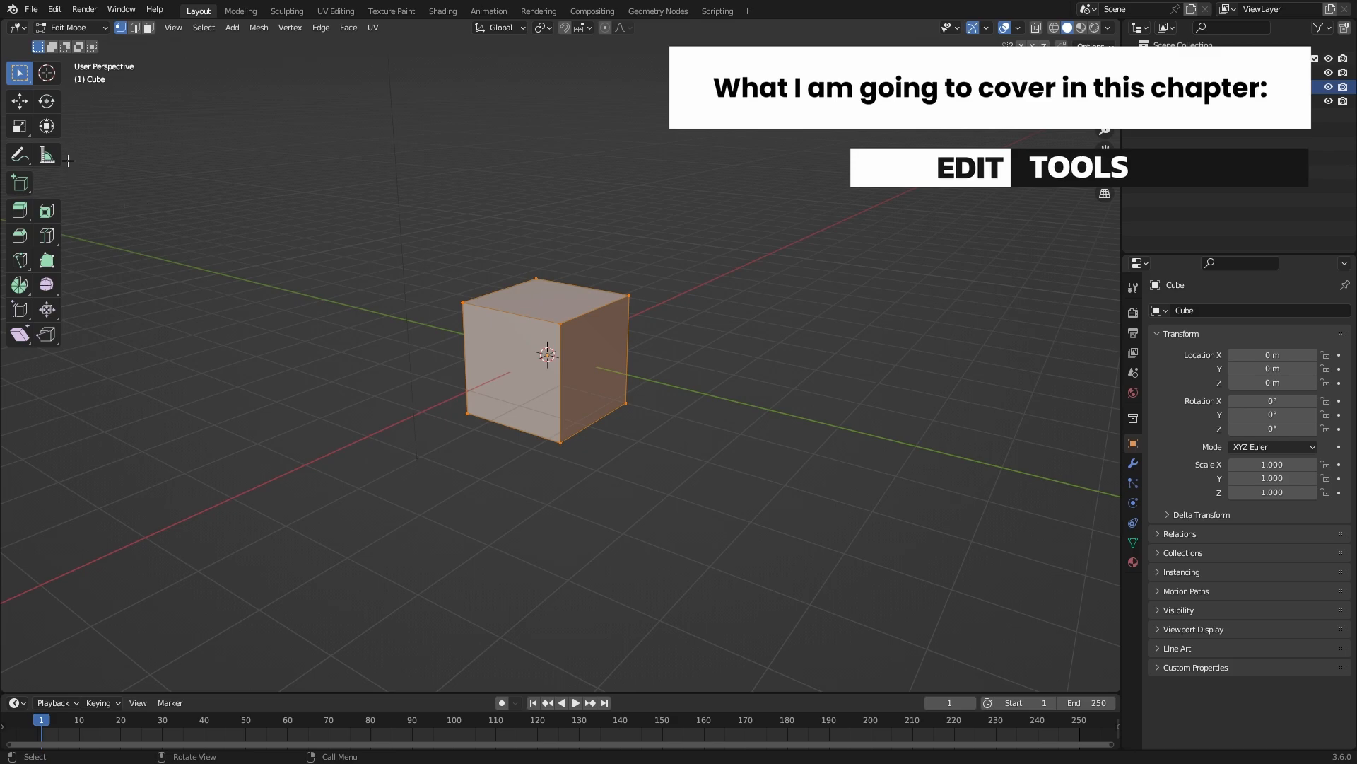
pyautogui.moveTo(63, 155); pyautogui.dragTo(34, 154)
# Step: Look through the modifiers that can be added to the cube
pyautogui.click(1221, 312)
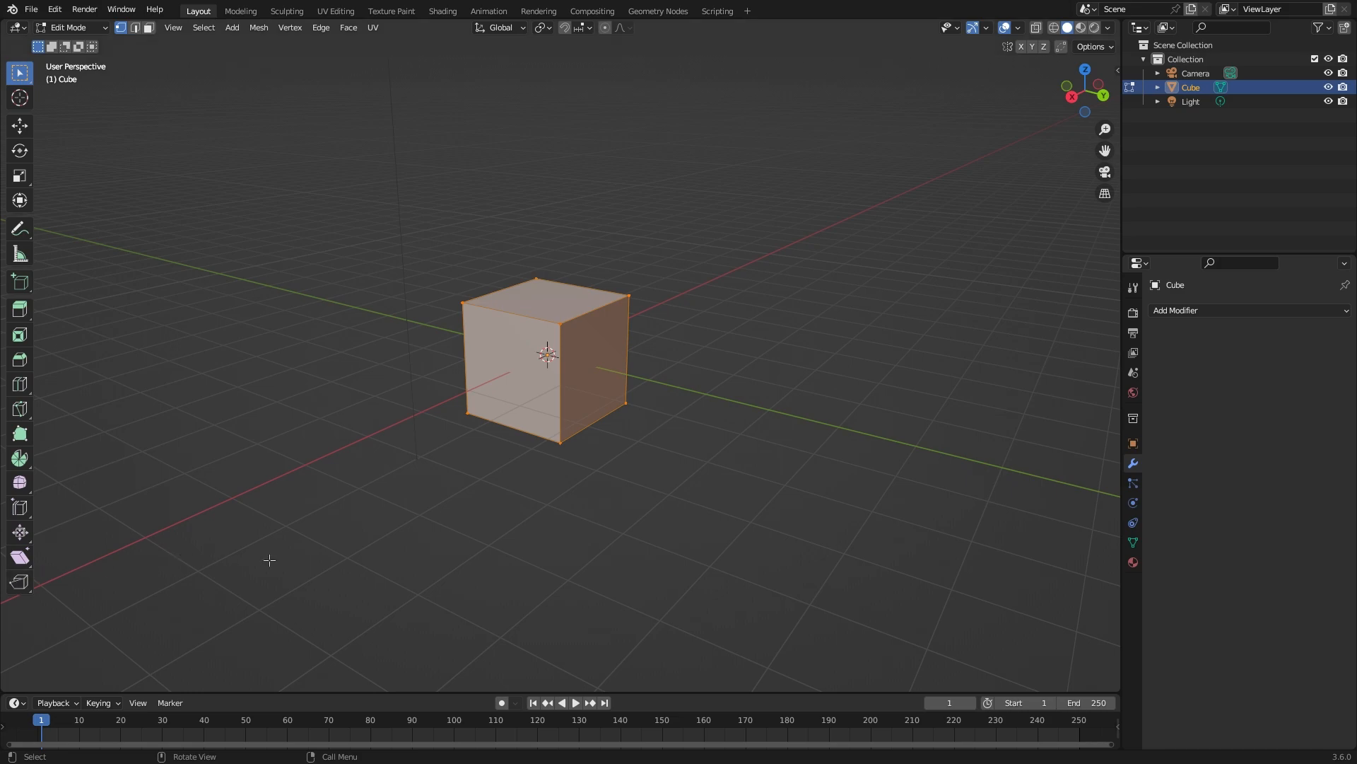
pyautogui.click(1177, 311)
pyautogui.click(1200, 311)
# Step: Leave Edit Mode, try Weight Paint mode on the cube, and return to Object Mode
pyautogui.press('Tab')
pyautogui.hotkey('ctrl', 'Tab')
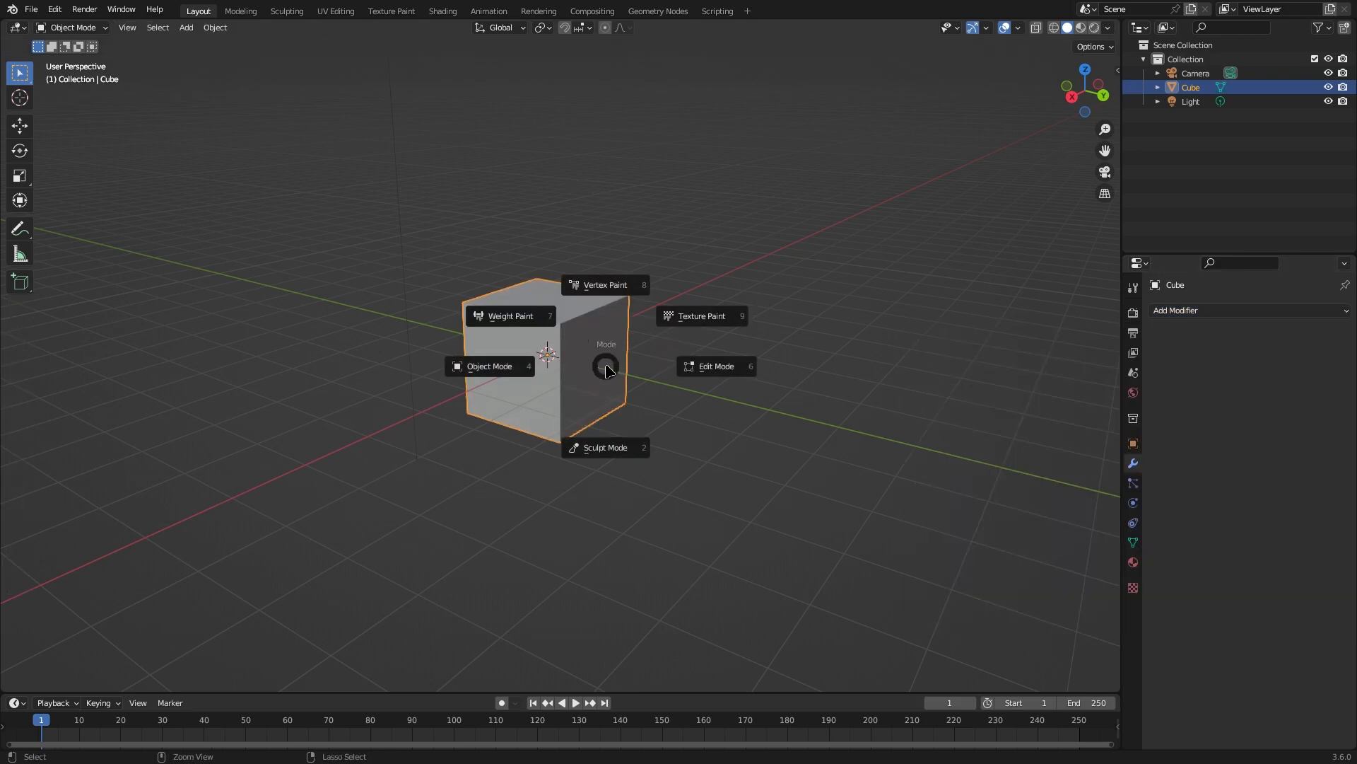
pyautogui.click(511, 315)
pyautogui.hotkey('ctrl', 'Tab')
pyautogui.click(594, 294)
# Step: Switch the cube from Object Mode to Sculpt Mode
pyautogui.click(85, 32)
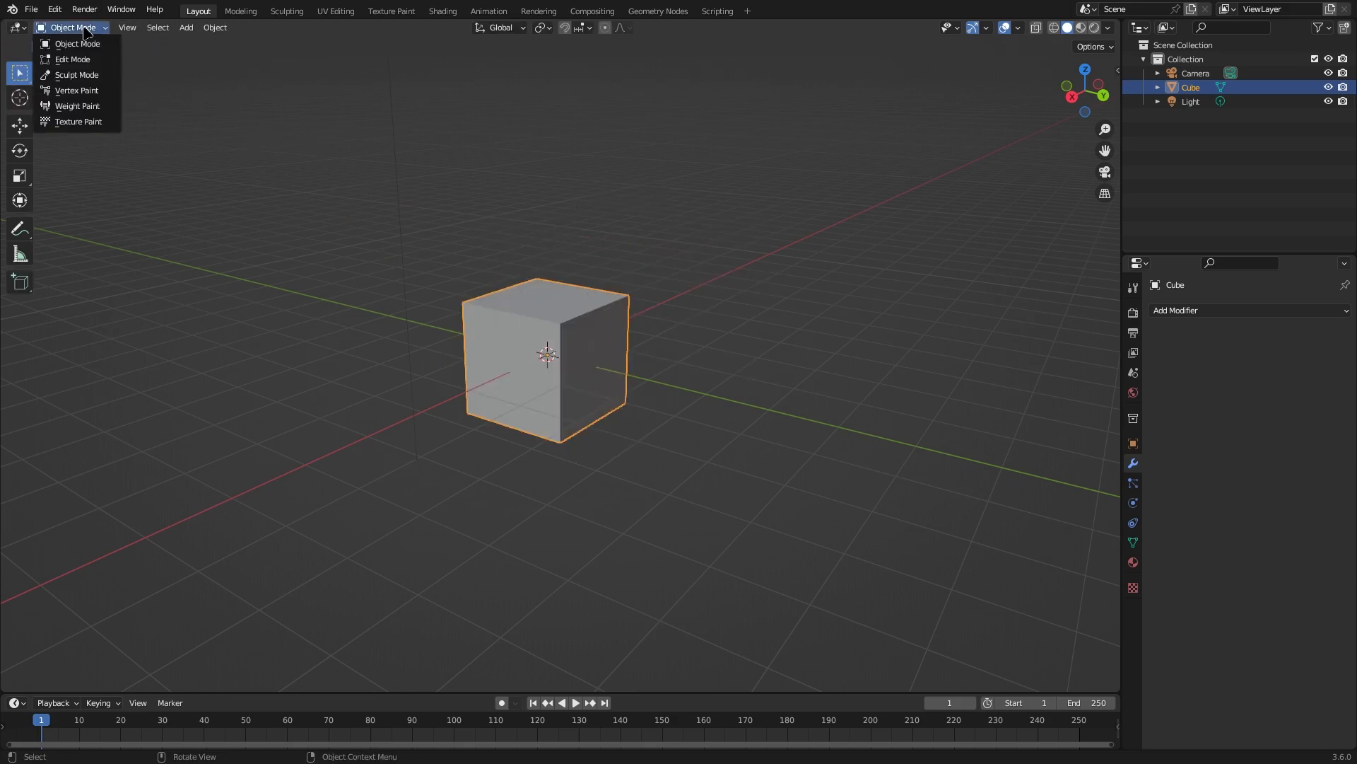
pyautogui.click(77, 75)
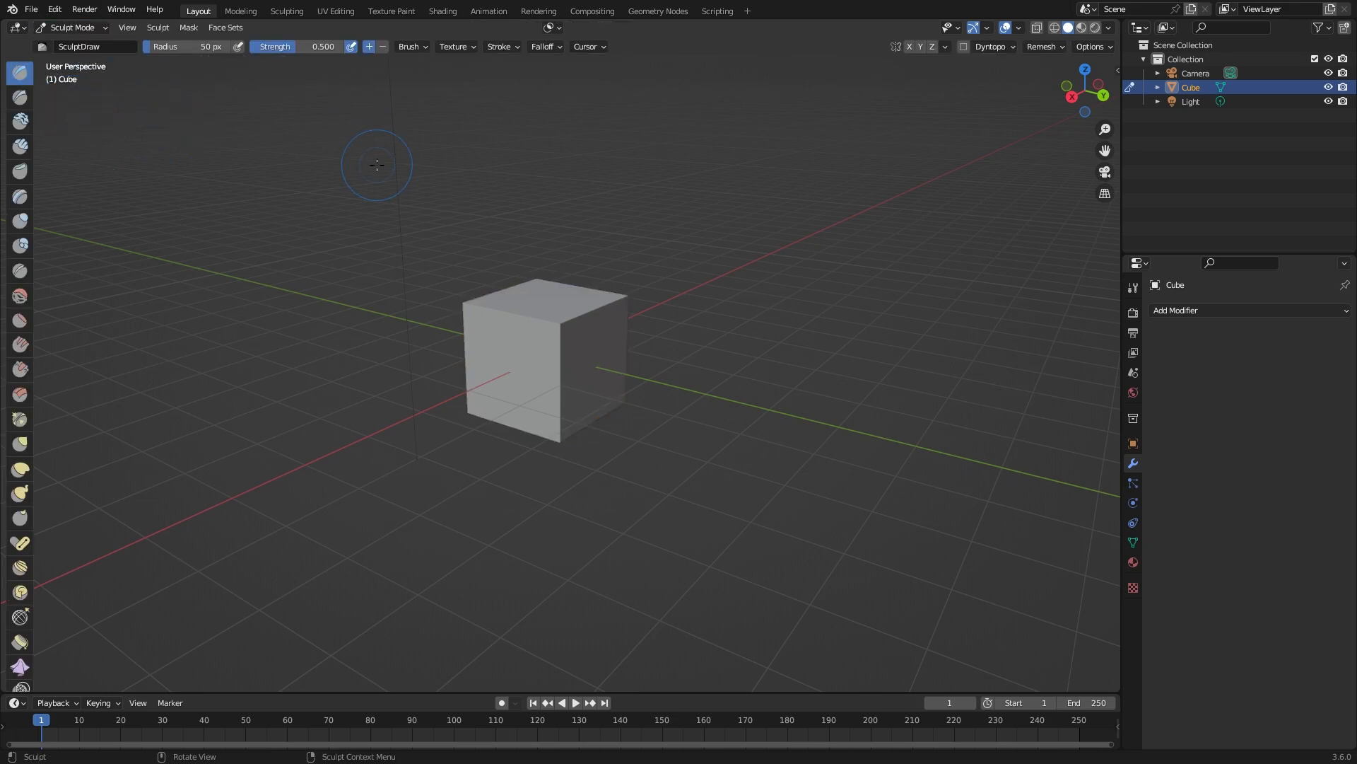
pyautogui.hotkey('ctrl', 'Tab')
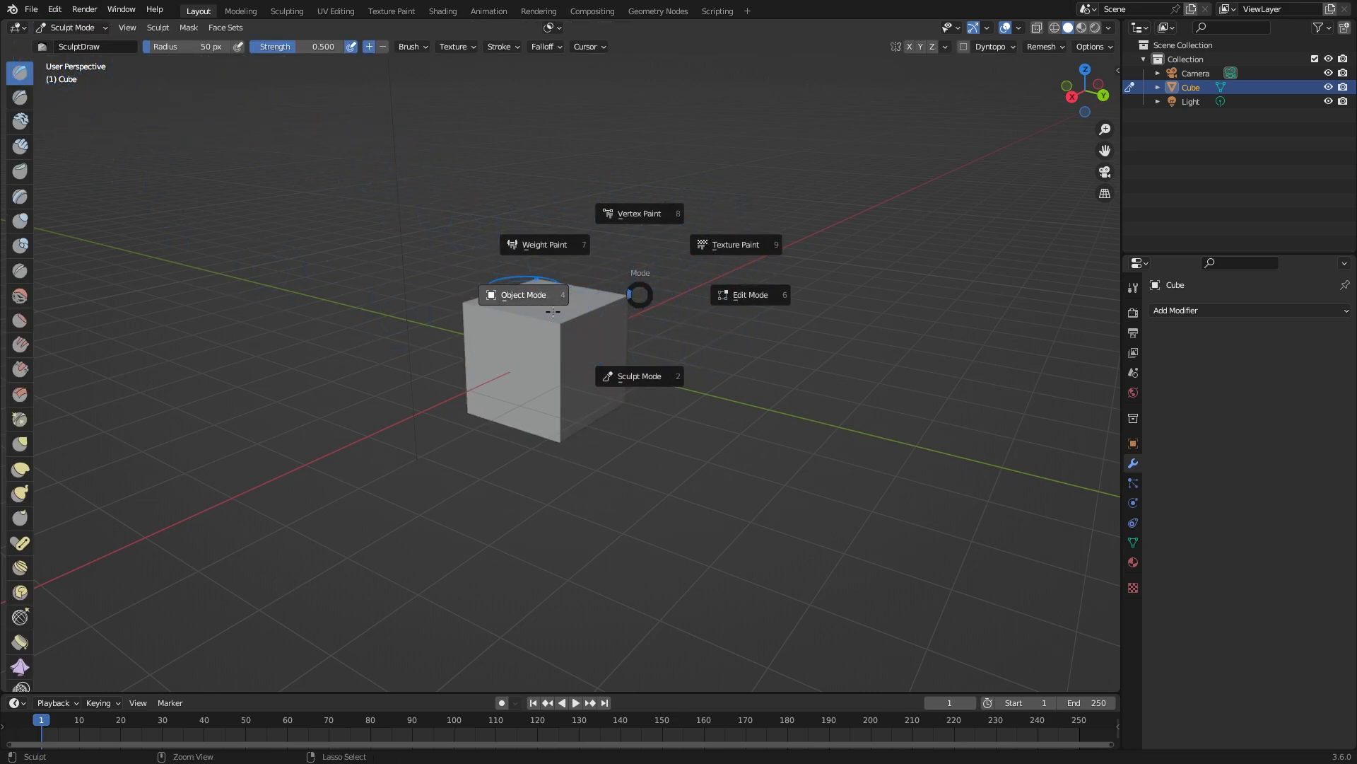
pyautogui.click(645, 370)
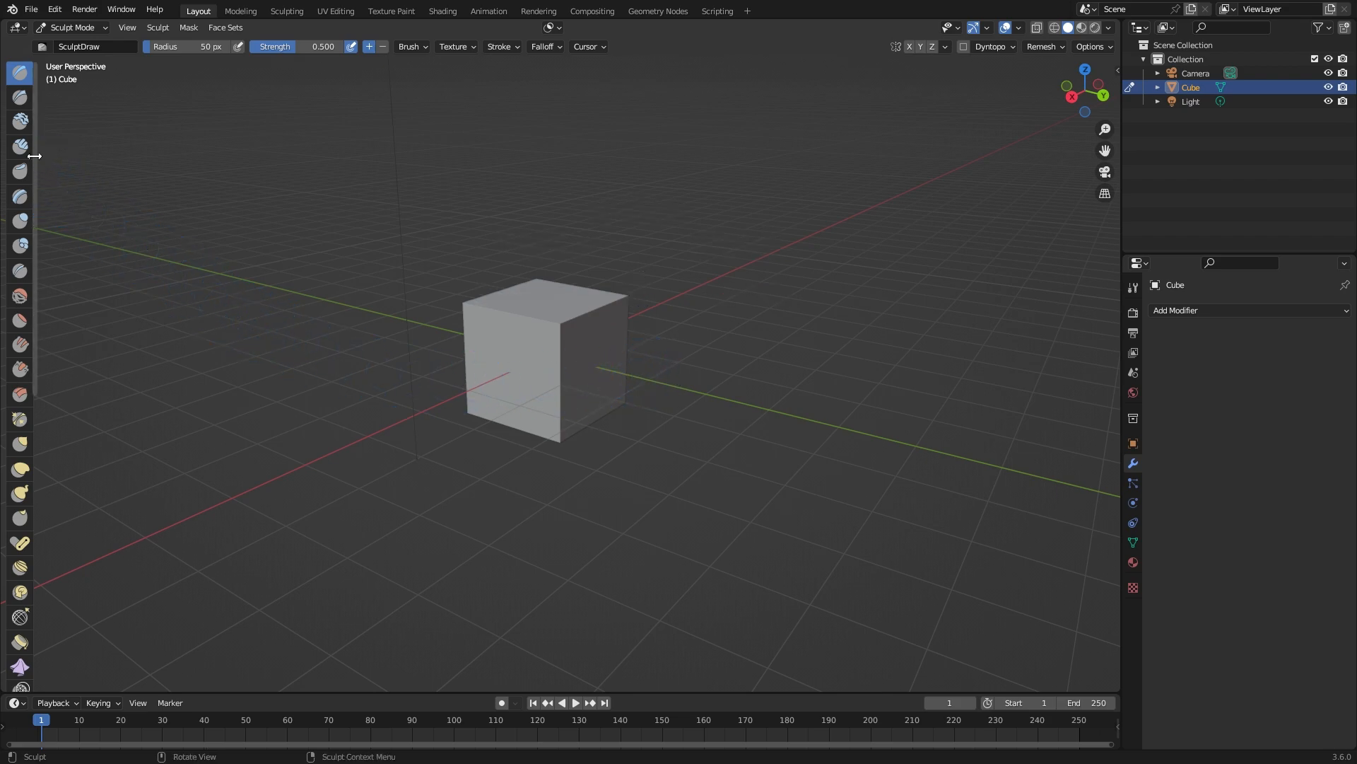
# Step: Widen the sculpting toolbar to two columns and close the timeline area so the 3D viewport fills its space
pyautogui.moveTo(34, 155); pyautogui.dragTo(58, 157)
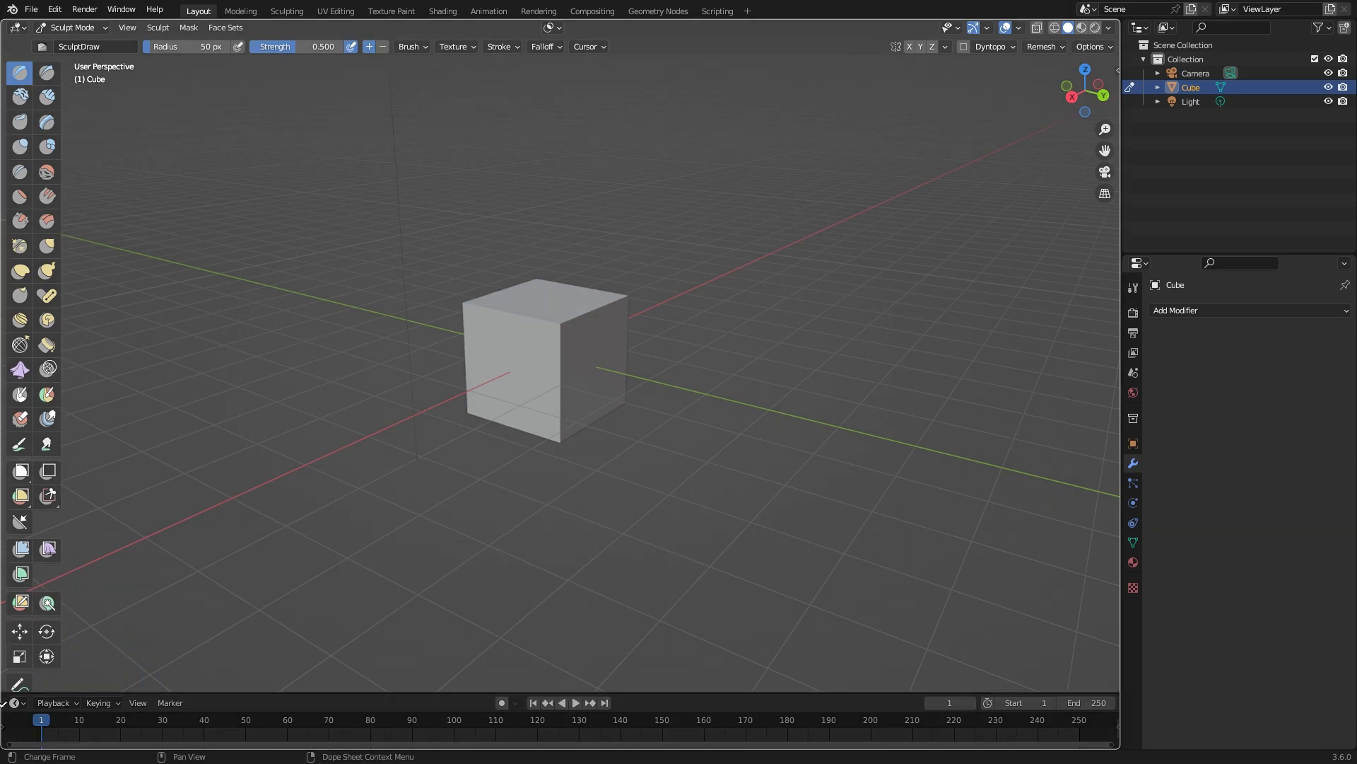
pyautogui.moveTo(2, 704); pyautogui.dragTo(5, 709)
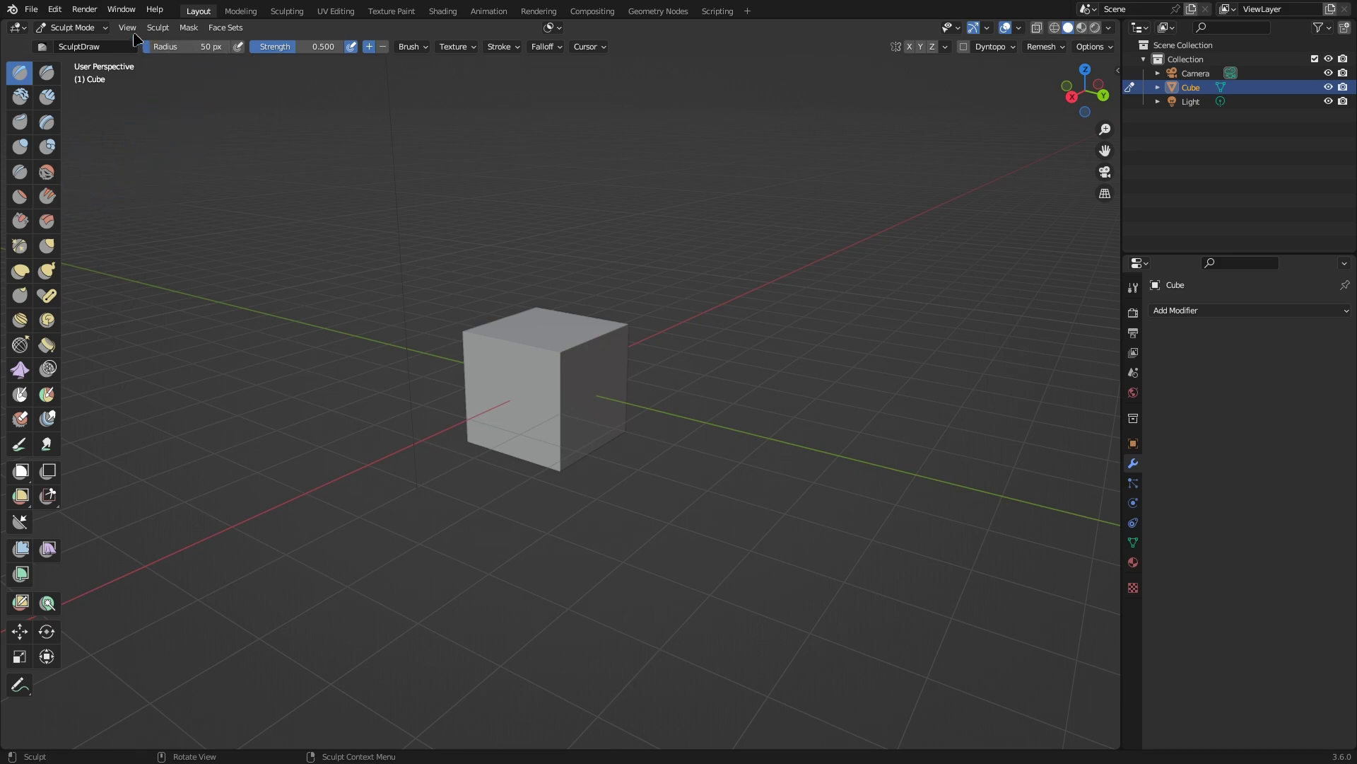
# Step: Examine the available sculpt, mask and face set commands
pyautogui.click(157, 28)
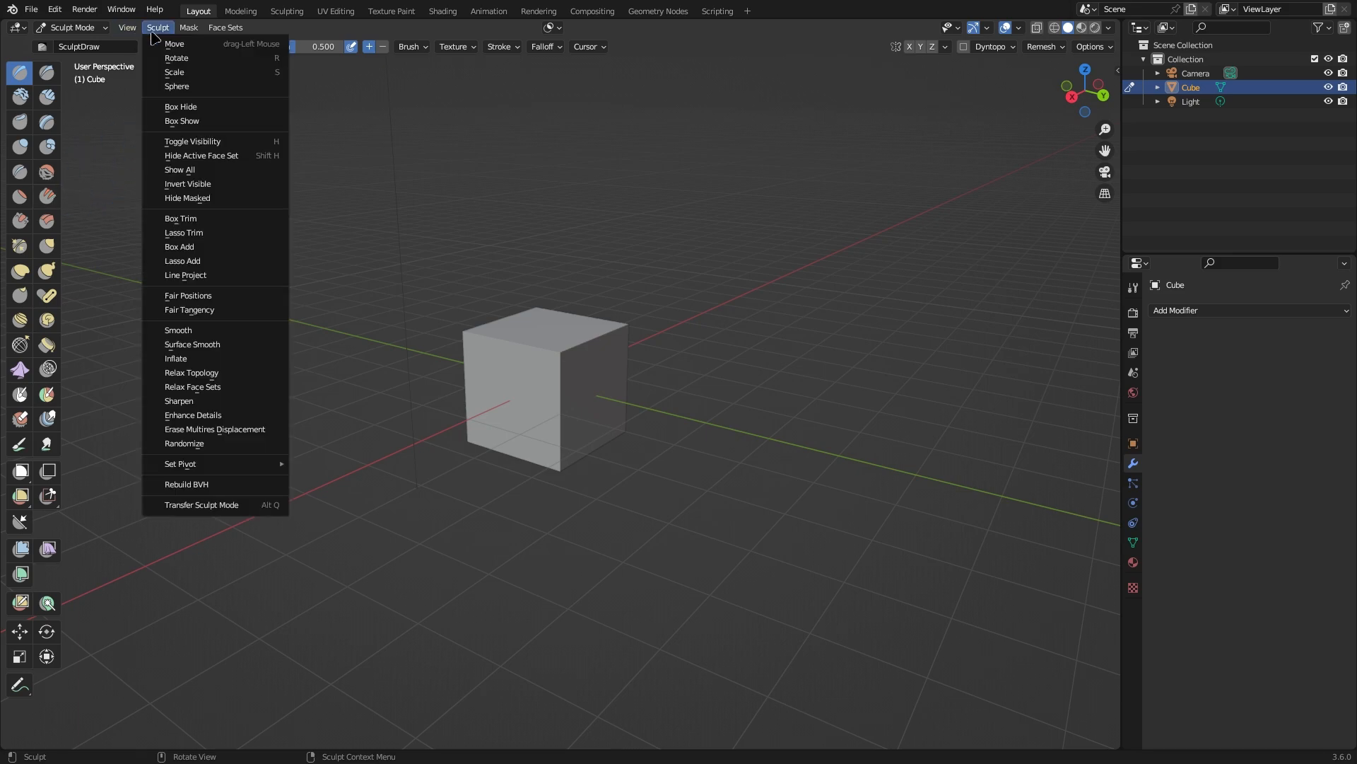
pyautogui.click(189, 28)
pyautogui.click(225, 28)
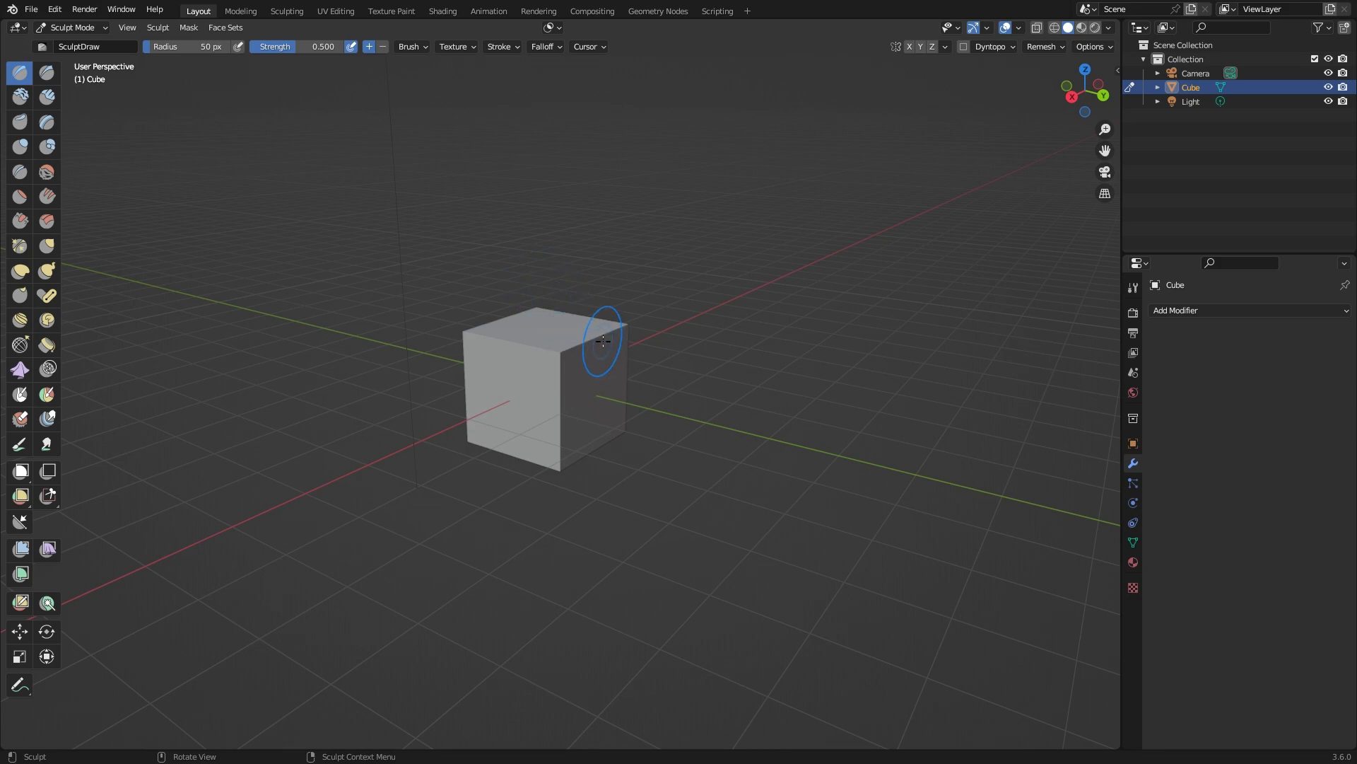
# Step: Return the cube to Edit Mode by way of Object Mode and narrow the toolbar to a single column
pyautogui.hotkey('ctrl', 'Tab')
pyautogui.click(535, 346)
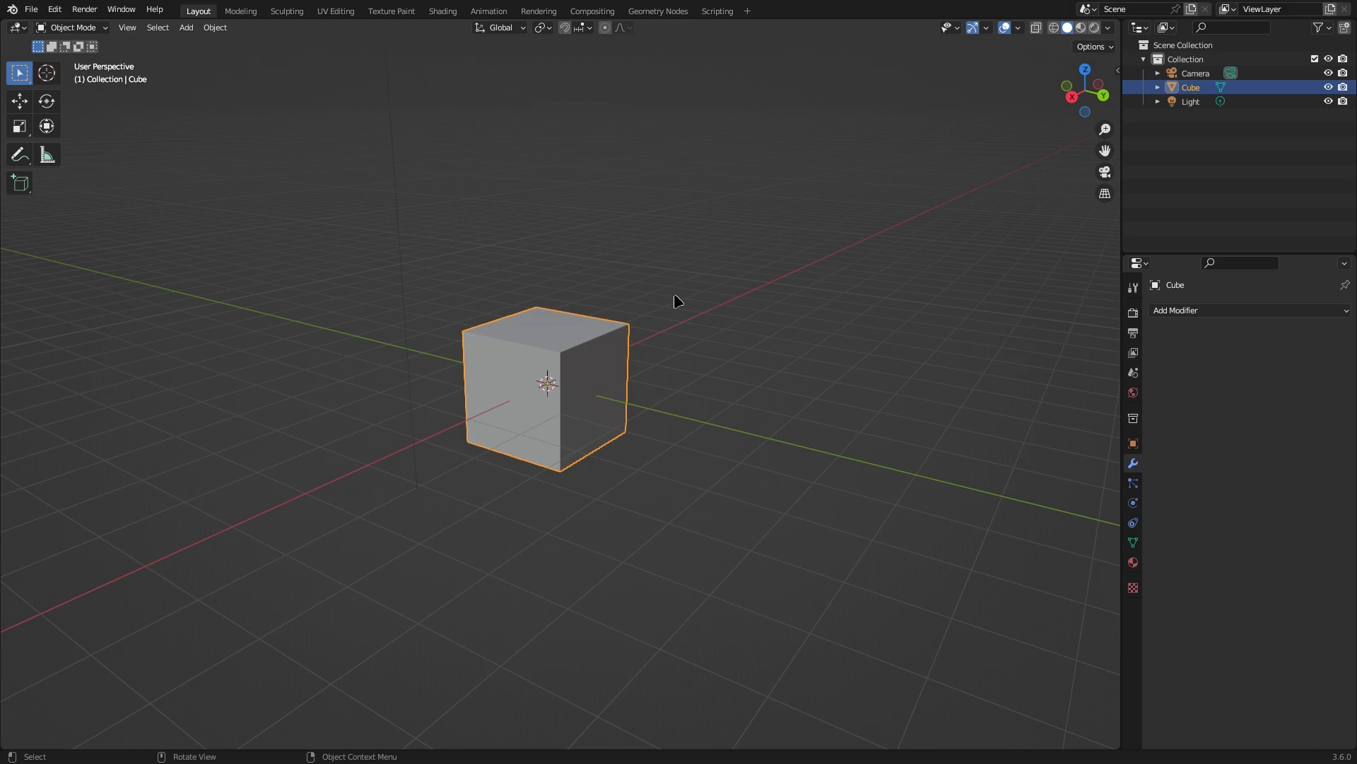
pyautogui.press('Tab')
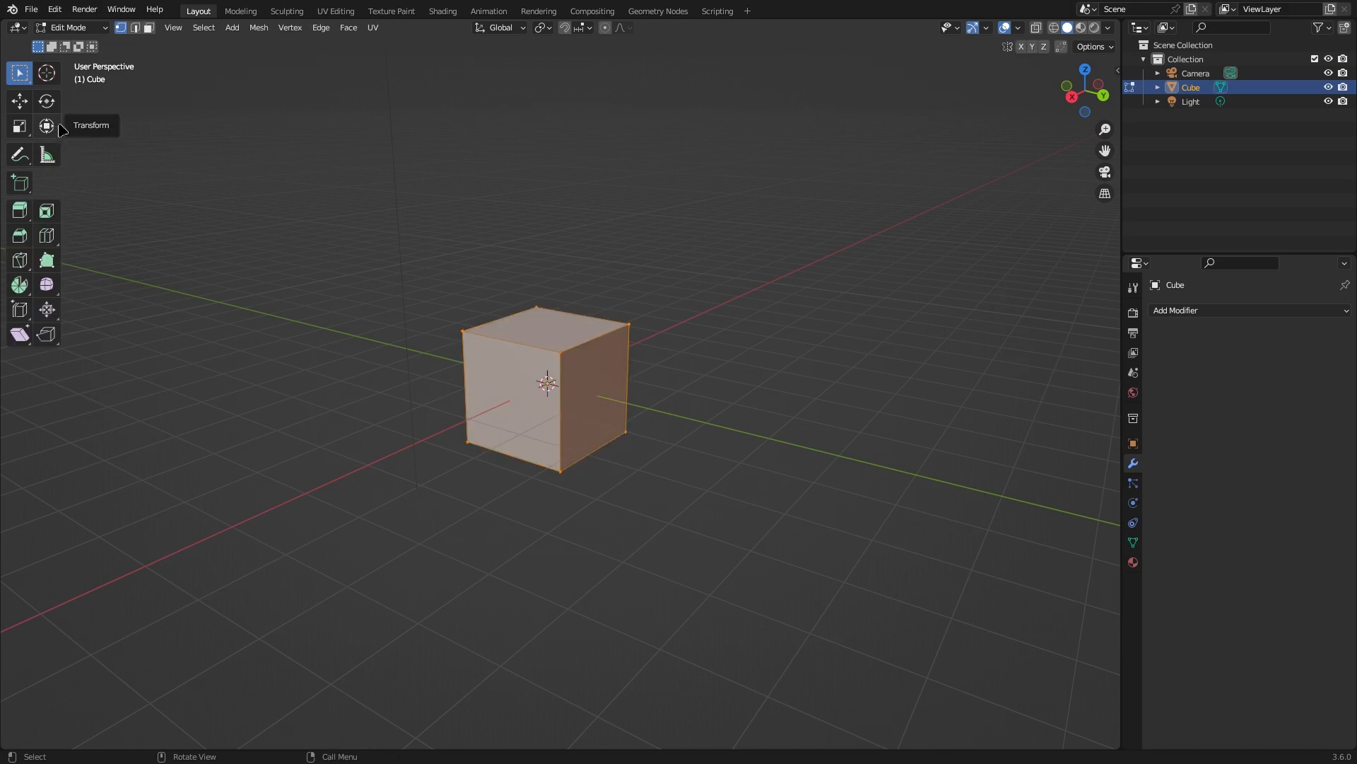
pyautogui.moveTo(61, 127); pyautogui.dragTo(40, 126)
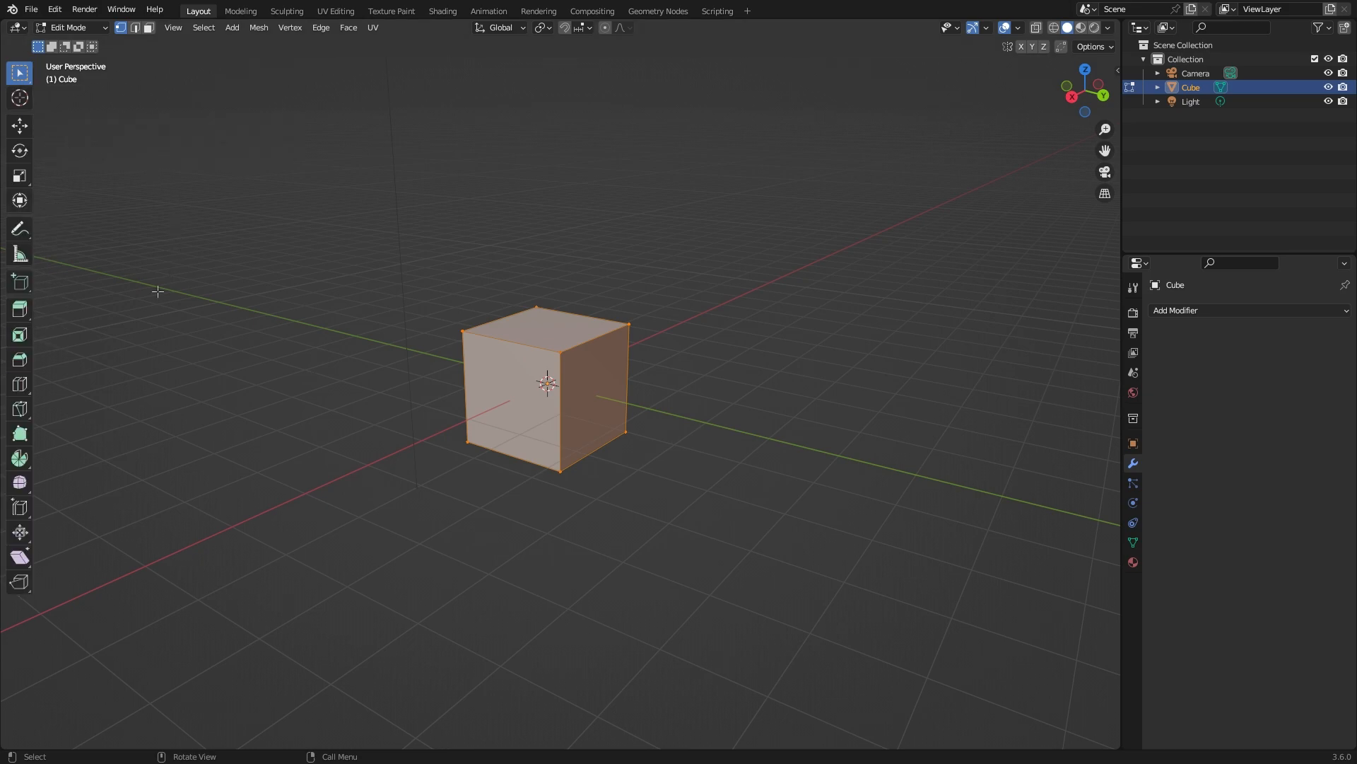
# Step: Try moving the whole cube mesh along the Y axis with the Move tool, and undo the move
pyautogui.click(21, 133)
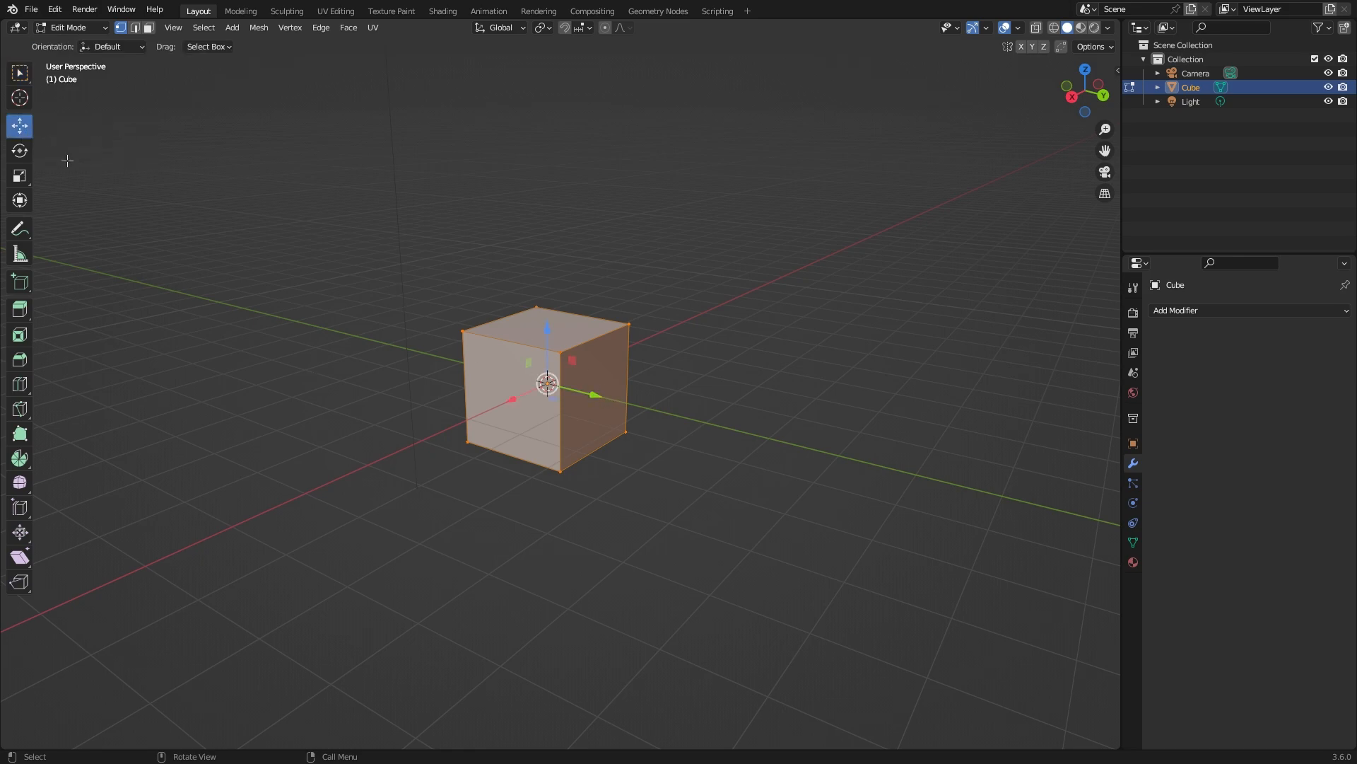
pyautogui.moveTo(594, 394); pyautogui.dragTo(640, 398)
pyautogui.hotkey('ctrl', 'z')
# Step: Set the mesh selection mode to faces and select only the cube's face on the positive Y side
pyautogui.click(136, 28)
pyautogui.click(148, 28)
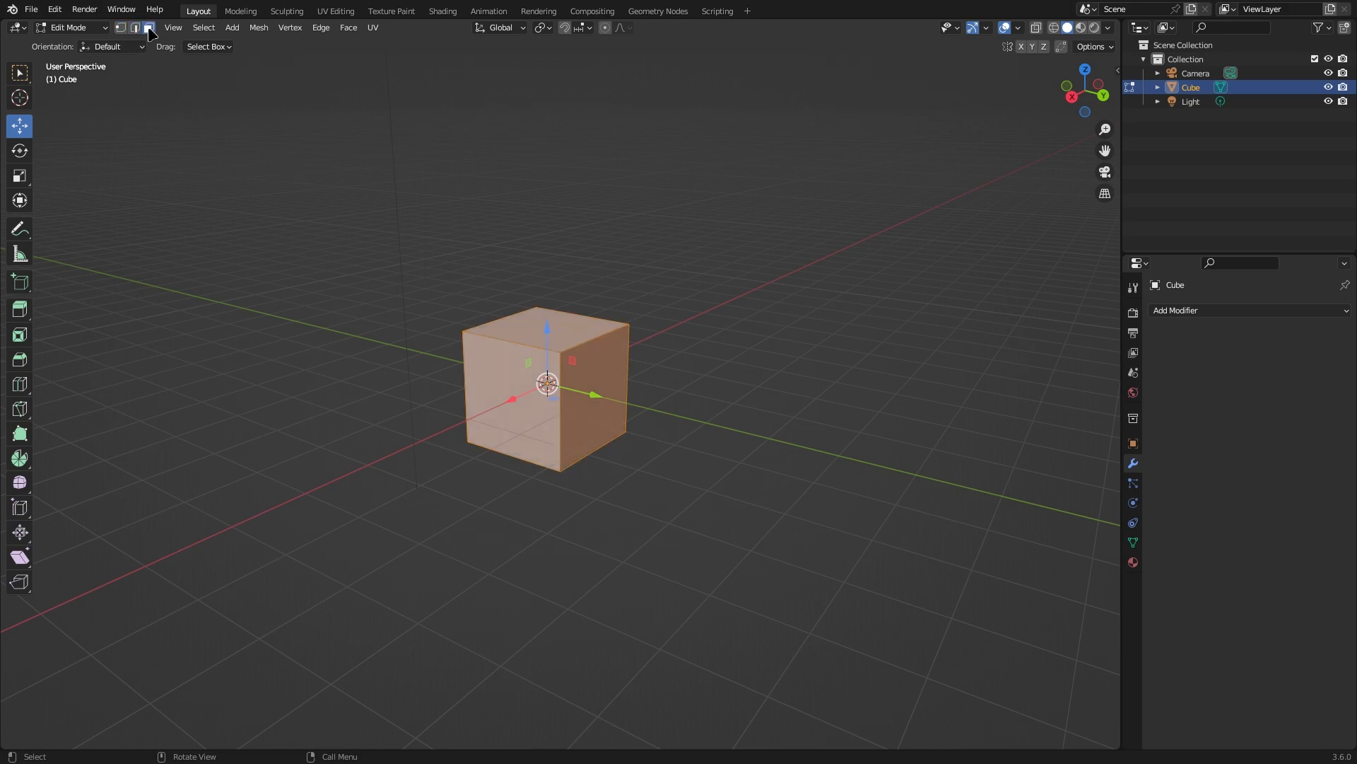
pyautogui.press('2')
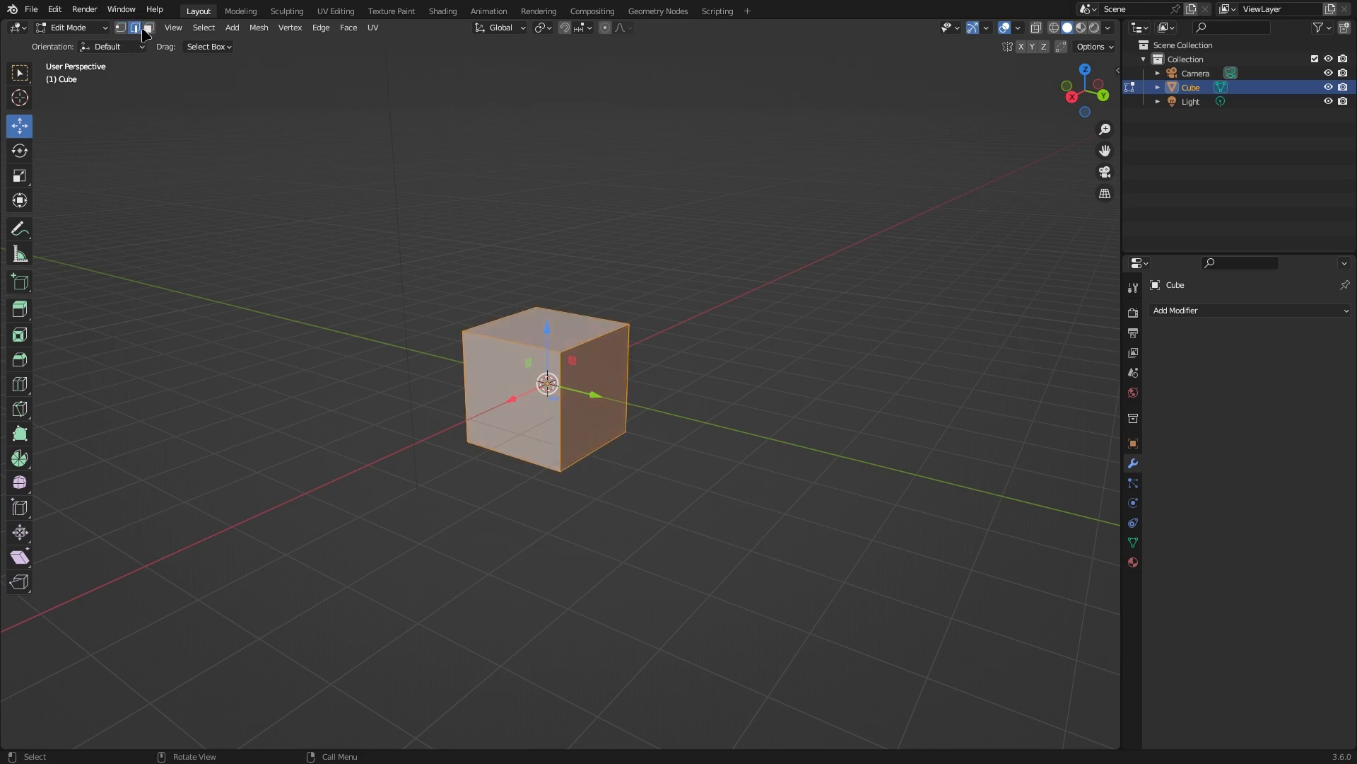
pyautogui.click(149, 31)
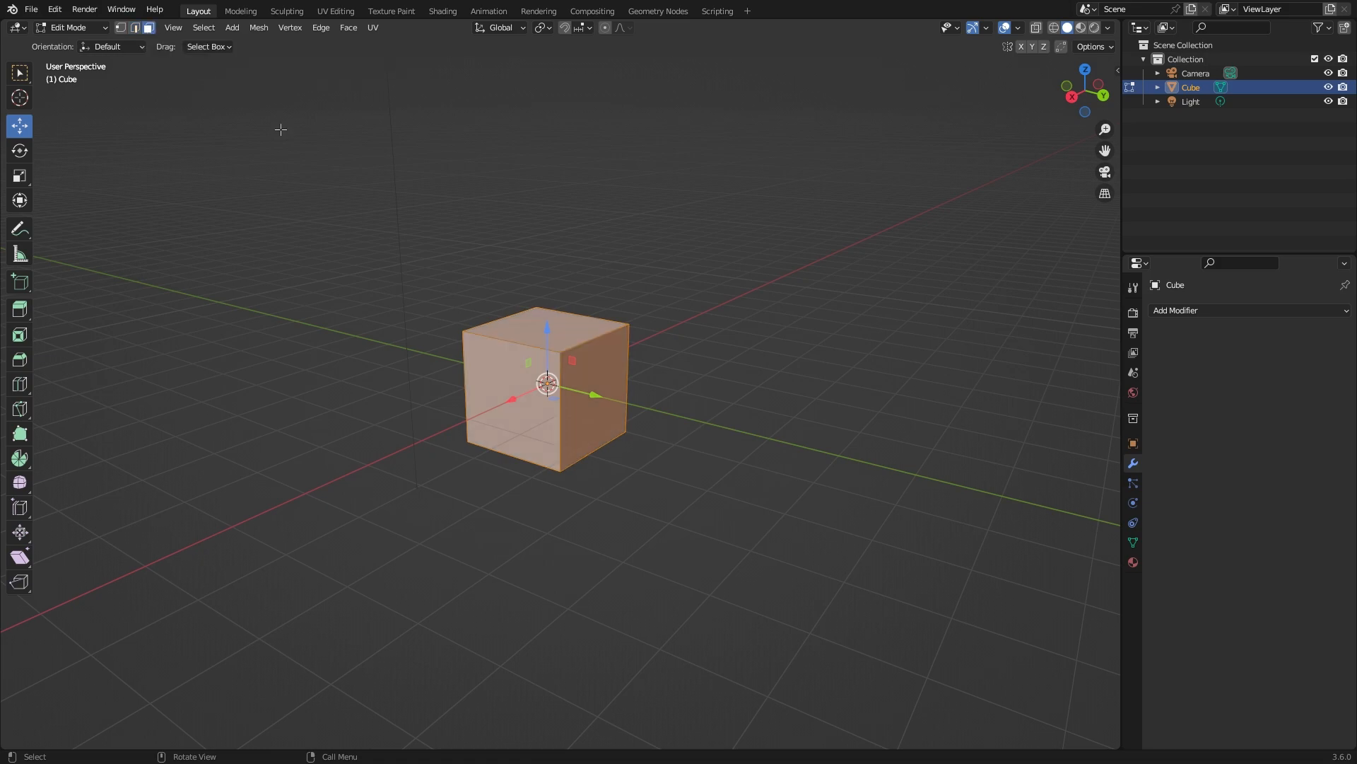
pyautogui.click(596, 385)
# Step: Try pulling the selected face outward along the Y axis, and undo the move
pyautogui.moveTo(645, 407); pyautogui.dragTo(792, 433)
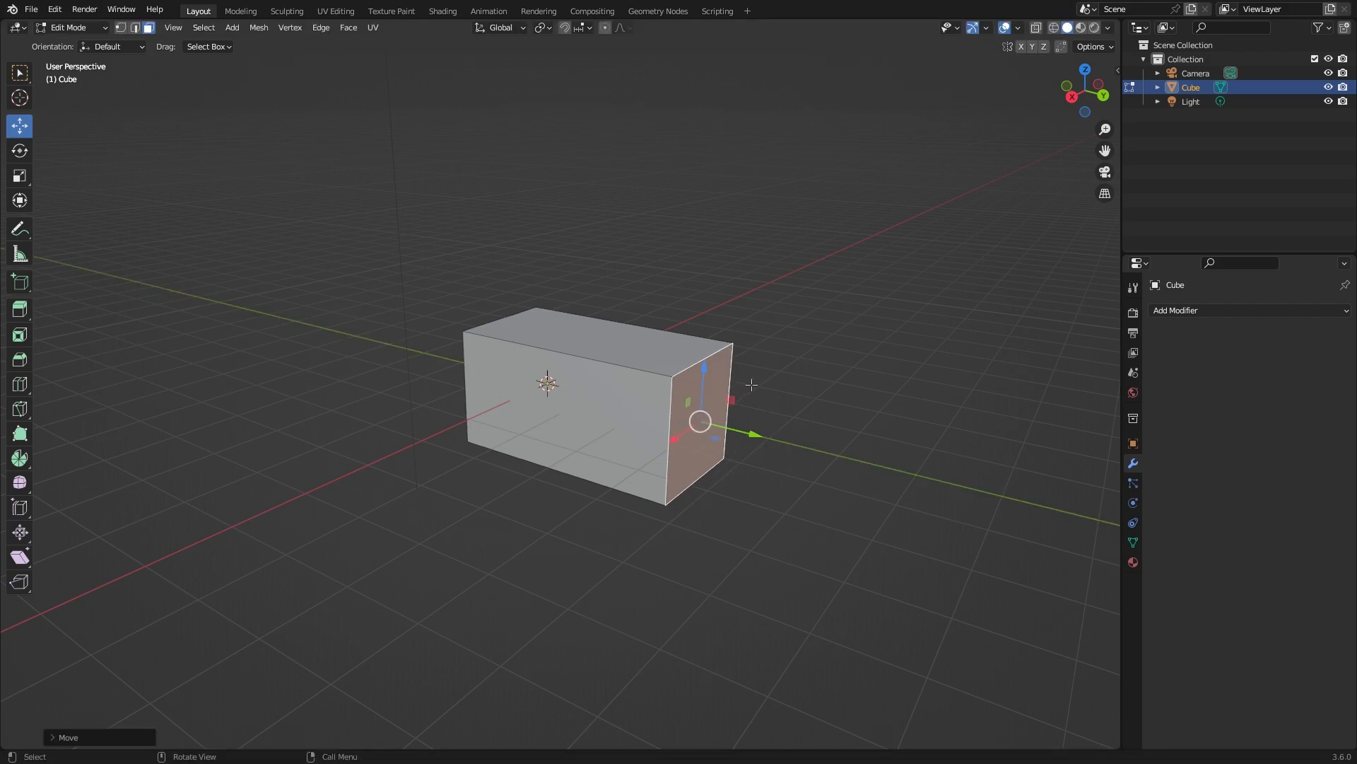
pyautogui.hotkey('ctrl', 'z')
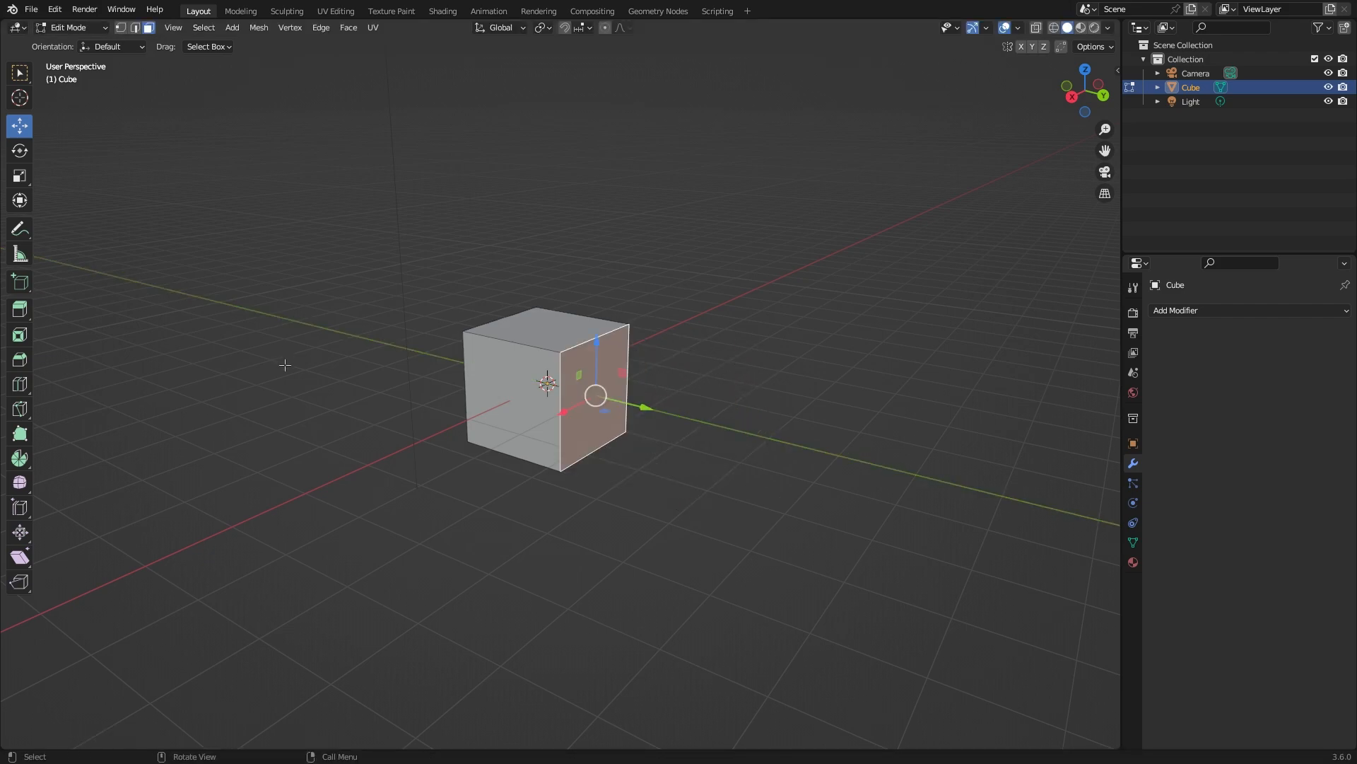
# Step: Rotate the selected face slightly about the X axis with the Rotate tool
pyautogui.click(19, 151)
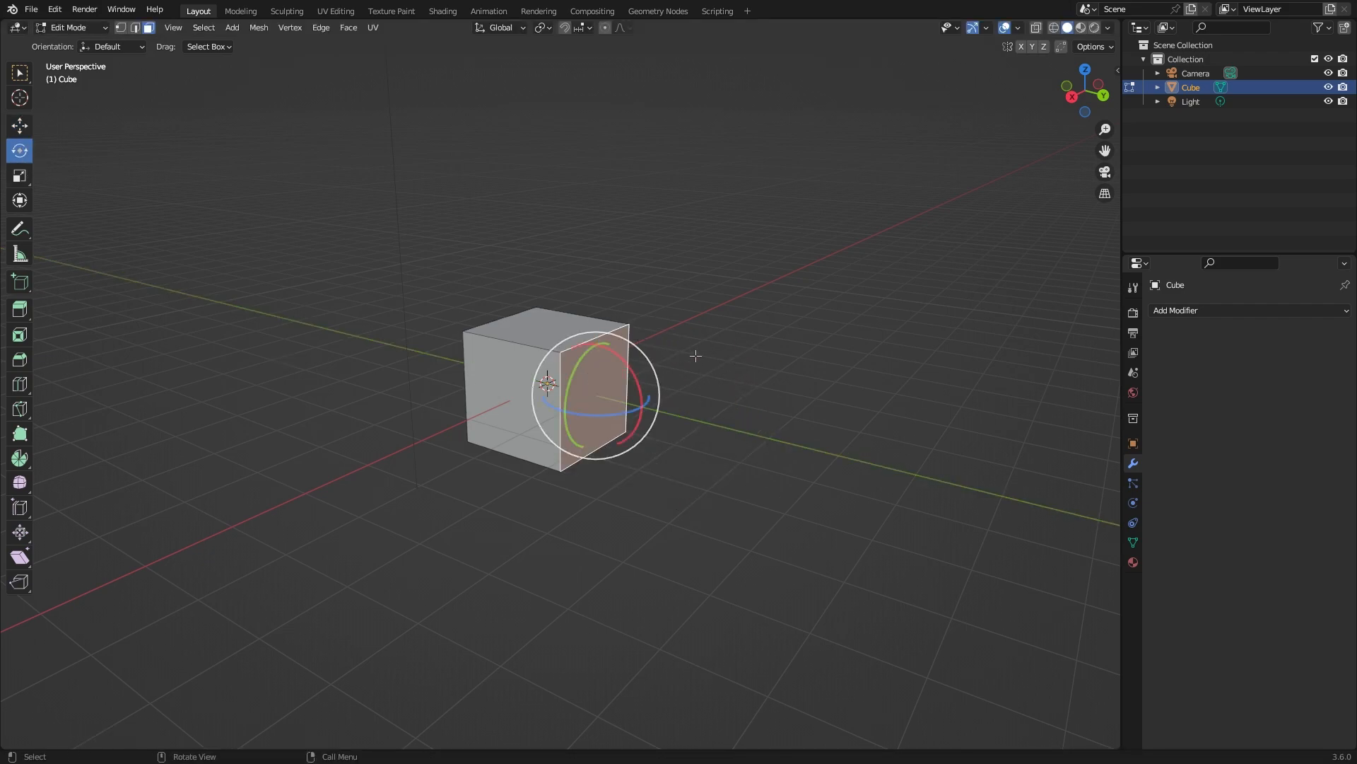
pyautogui.moveTo(628, 360); pyautogui.dragTo(572, 375)
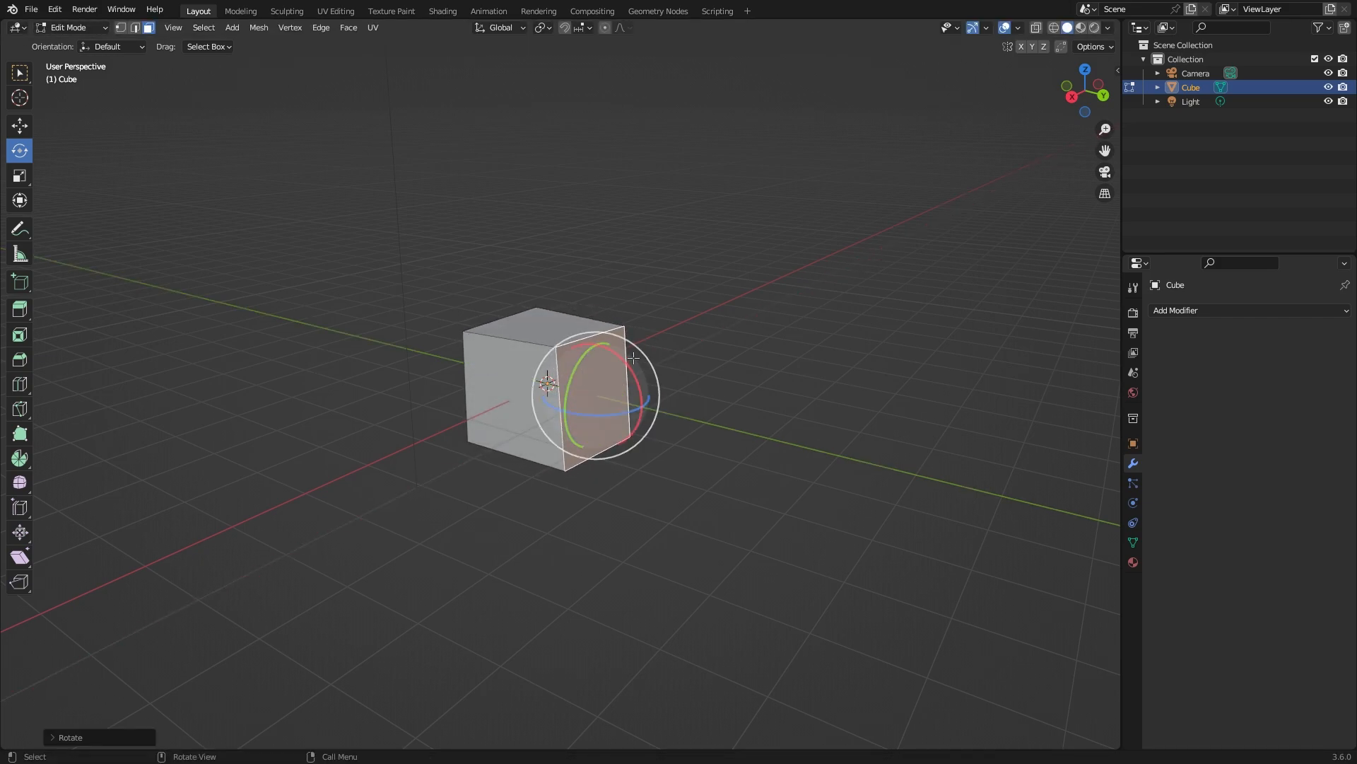
# Step: Scale the selected face along the Y, Z and X axes with the Scale tool
pyautogui.click(20, 176)
pyautogui.moveTo(643, 408); pyautogui.dragTo(584, 391)
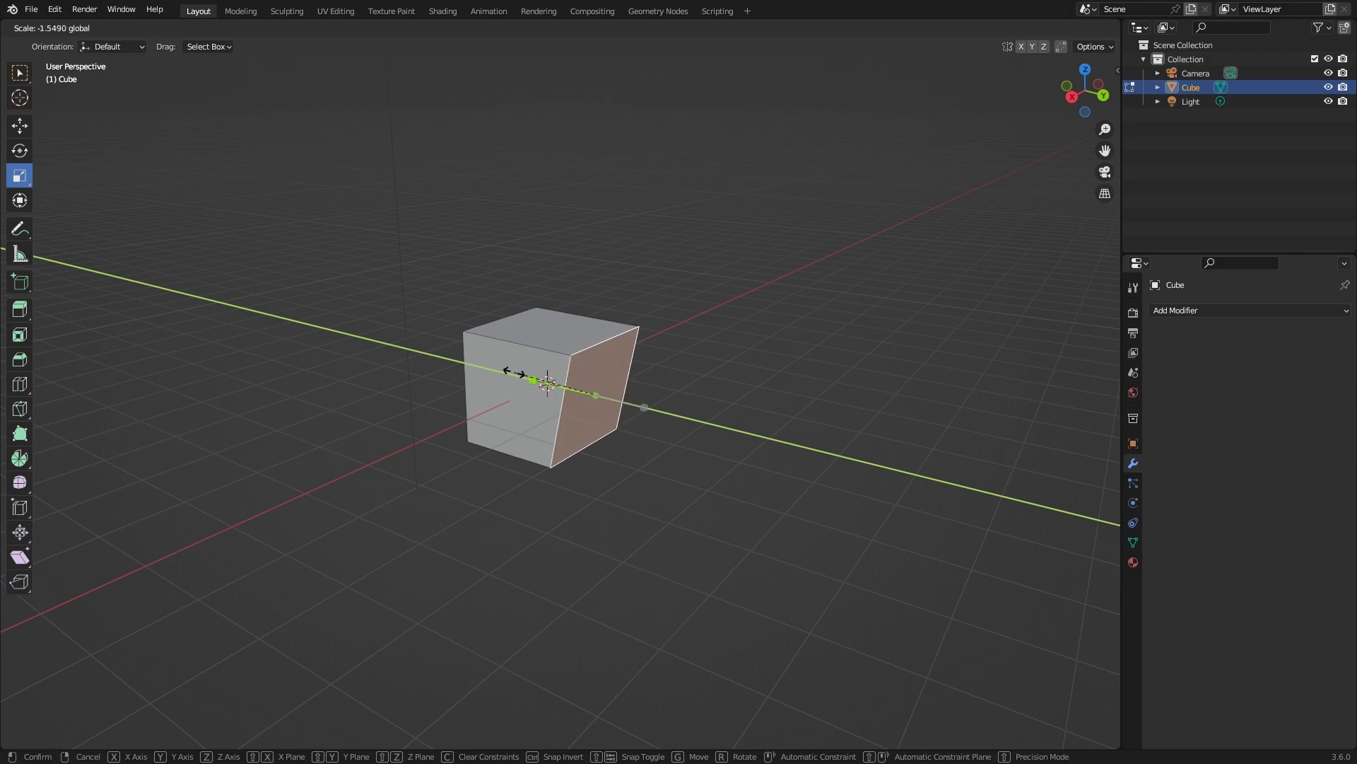
pyautogui.moveTo(514, 372); pyautogui.dragTo(721, 410)
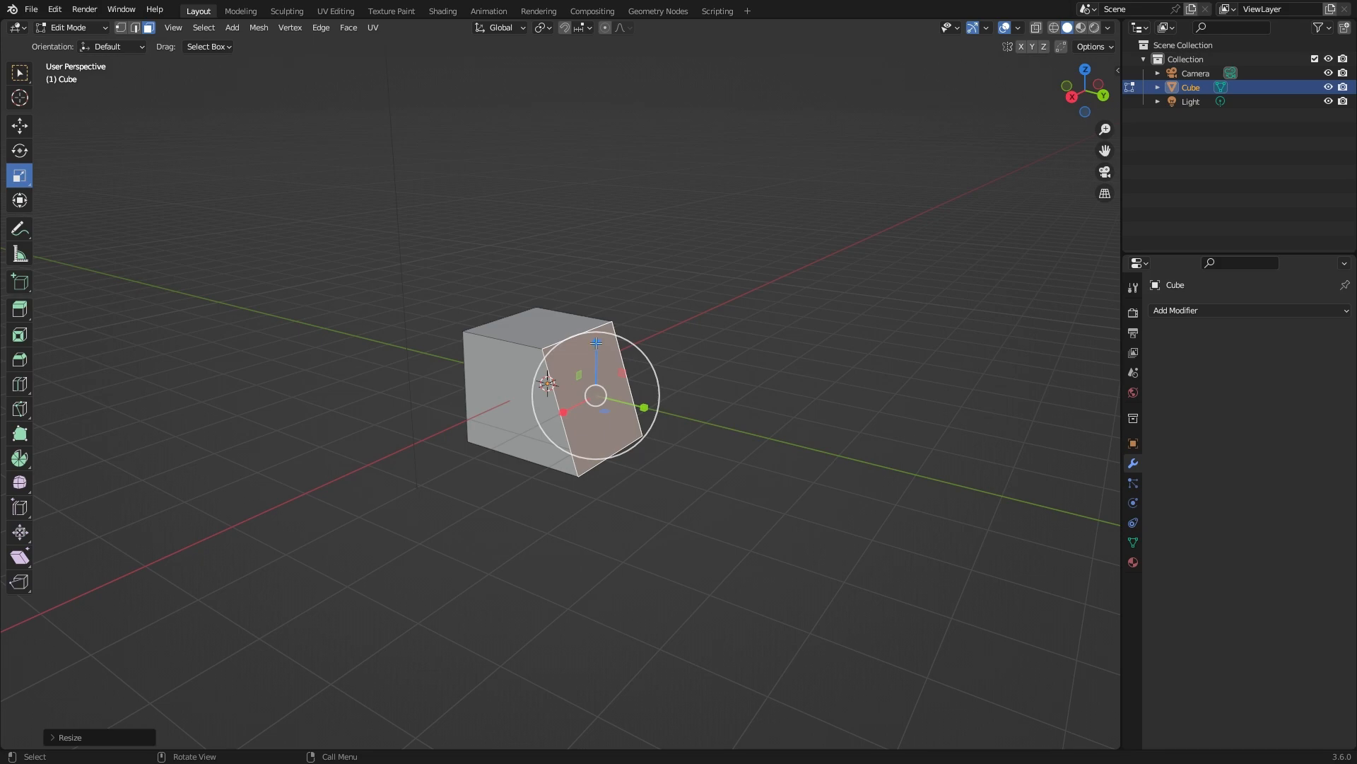
pyautogui.moveTo(596, 343)
pyautogui.mouseDown()
pyautogui.moveTo(596, 209)
pyautogui.moveTo(612, 312)
pyautogui.moveTo(598, 342)
pyautogui.mouseUp()
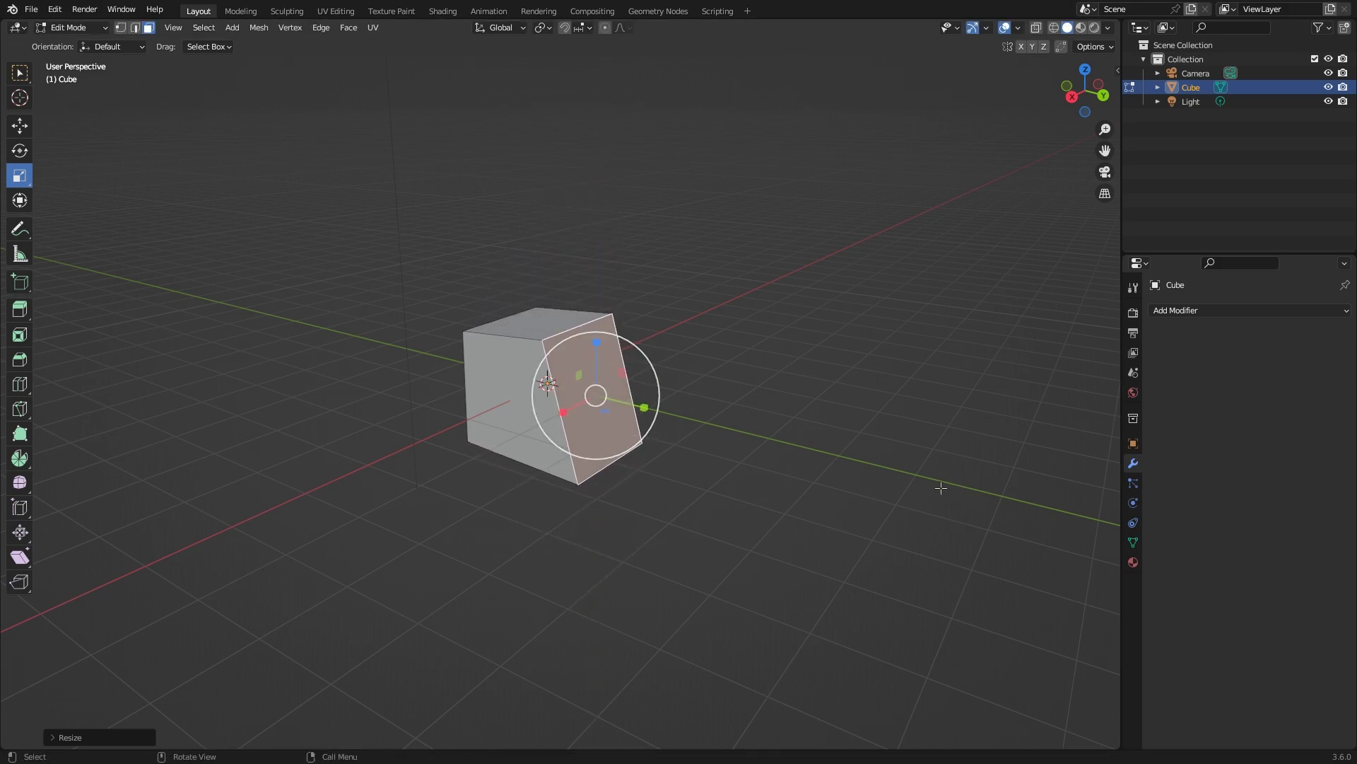
pyautogui.moveTo(567, 411)
pyautogui.mouseDown()
pyautogui.moveTo(257, 567)
pyautogui.moveTo(583, 417)
pyautogui.mouseUp()
# Step: Try moving the selected face freely without an axis constraint, and cancel the move
pyautogui.moveTo(827, 318); pyautogui.dragTo(747, 362, button='middle')
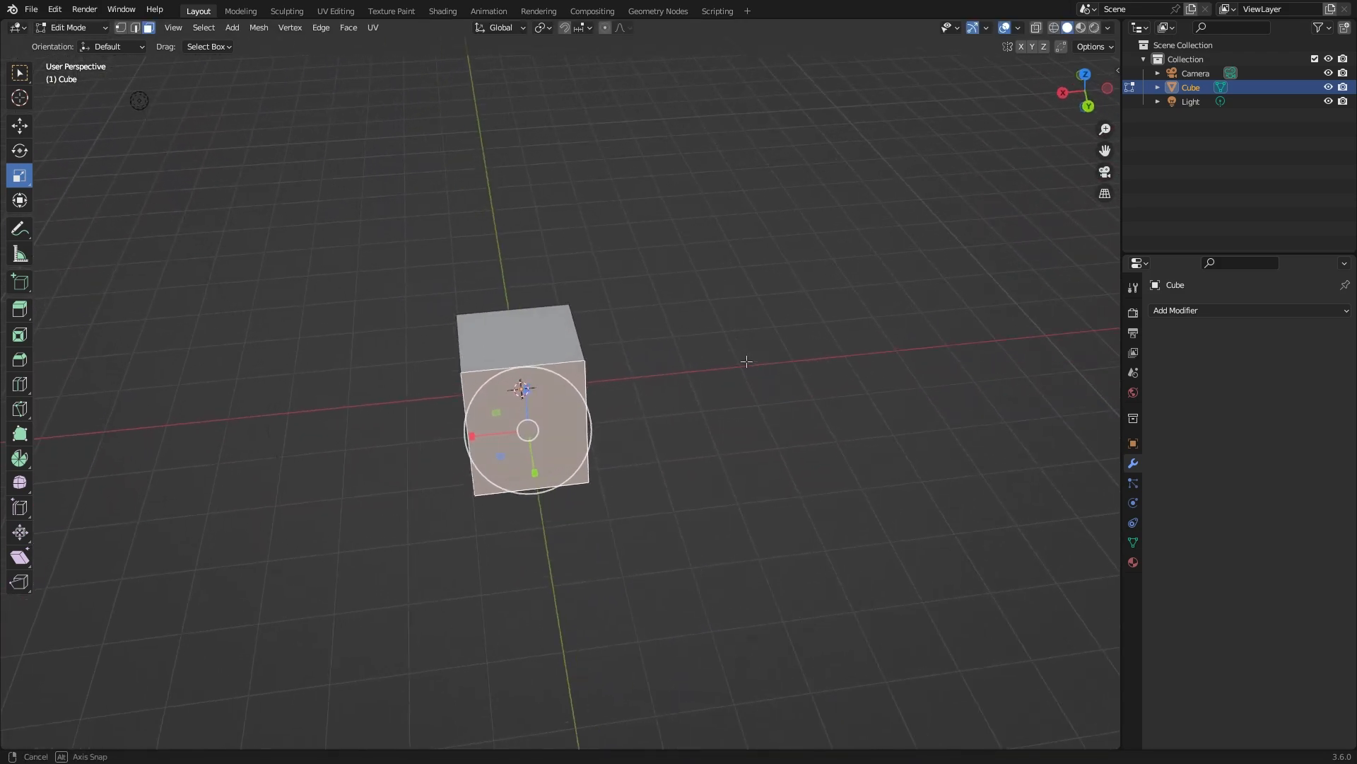
pyautogui.press('g')
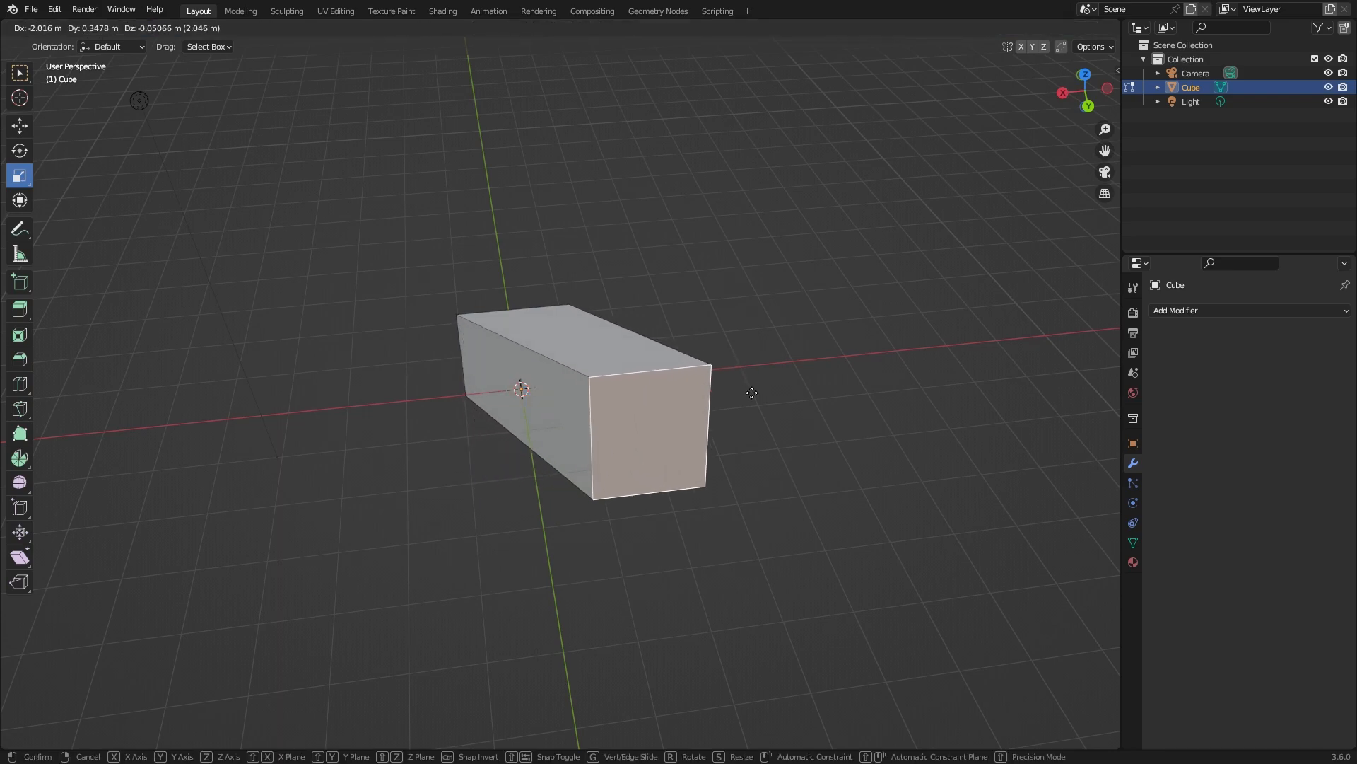
pyautogui.rightClick(661, 360)
# Step: Try scaling the selected face constrained to the X, Y and Z axes in turn, and cancel the scaling
pyautogui.press('s')
pyautogui.press('x')
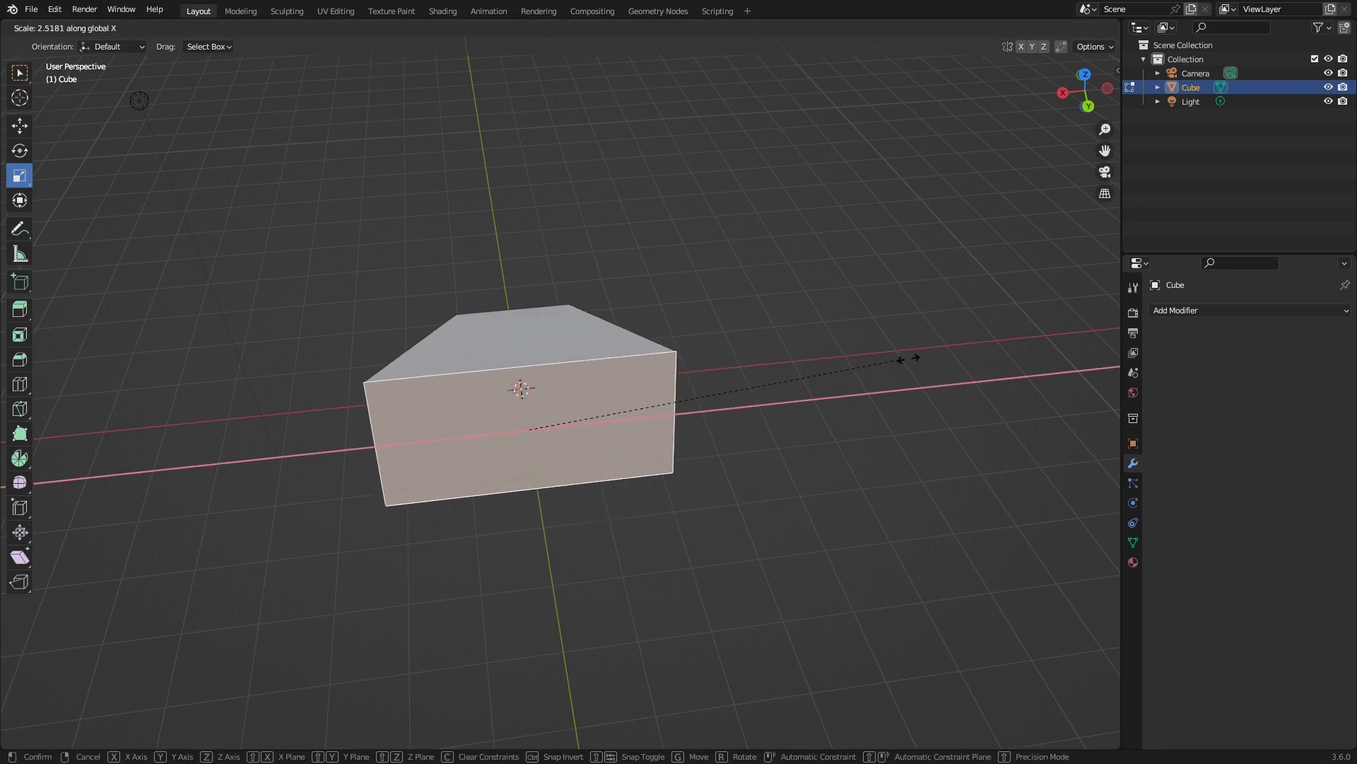
pyautogui.press('y')
pyautogui.press('z')
pyautogui.rightClick(669, 281)
pyautogui.moveTo(528, 362); pyautogui.dragTo(584, 335, button='middle')
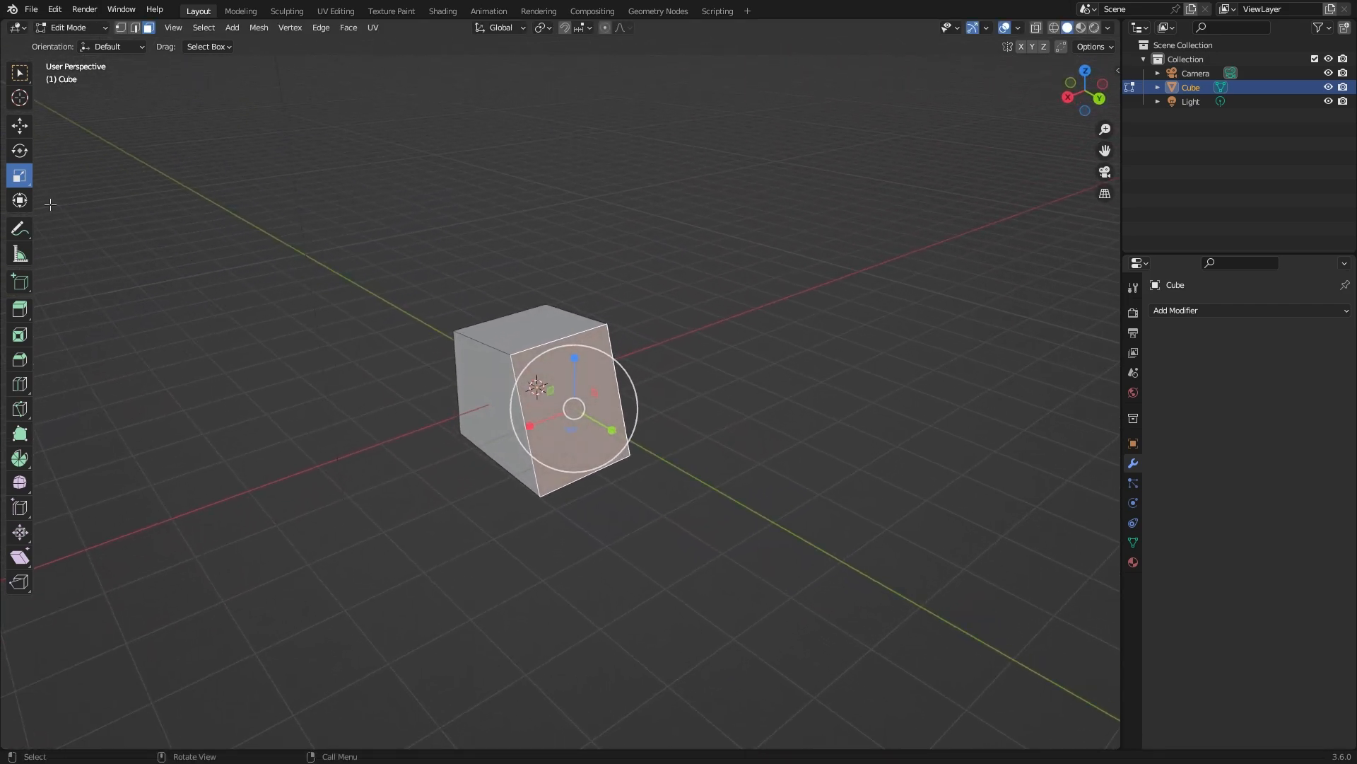
# Step: Activate the Transform tool briefly, and draw two freehand strokes above the cube with the Annotate tool
pyautogui.click(28, 205)
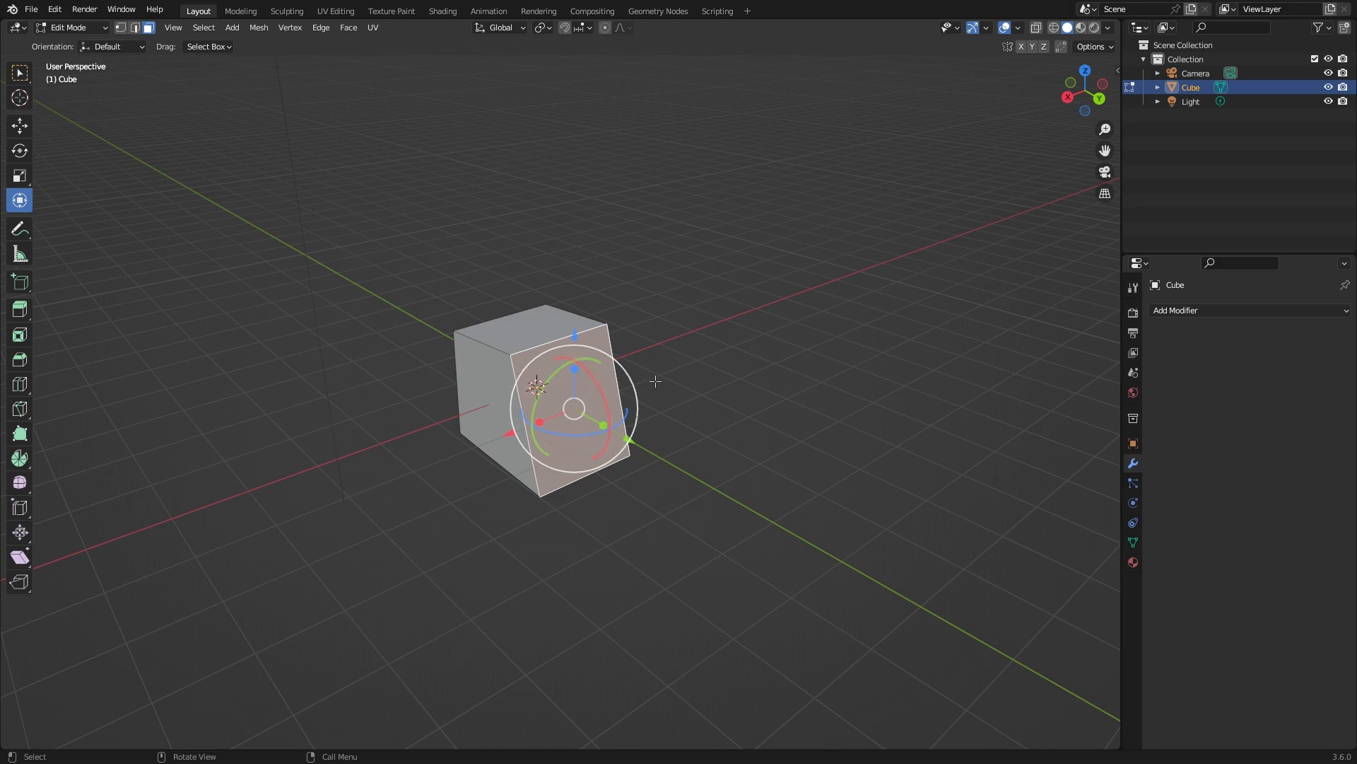
pyautogui.click(19, 228)
pyautogui.moveTo(304, 288)
pyautogui.mouseDown()
pyautogui.moveTo(785, 299)
pyautogui.moveTo(318, 329)
pyautogui.moveTo(532, 273)
pyautogui.mouseUp()
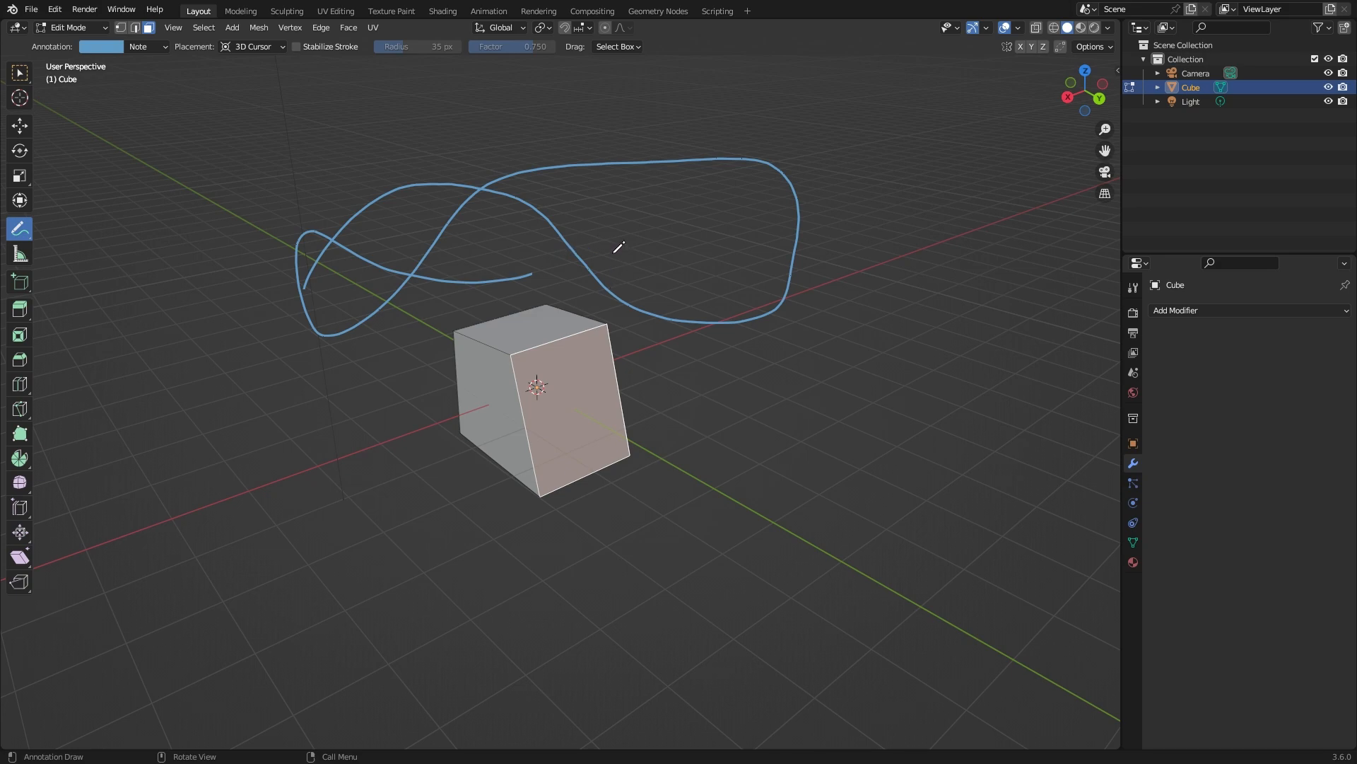
pyautogui.moveTo(603, 152); pyautogui.dragTo(682, 234)
# Step: Switch to the Select Box tool and draw a long freehand annotation stroke looping around the cube
pyautogui.click(19, 73)
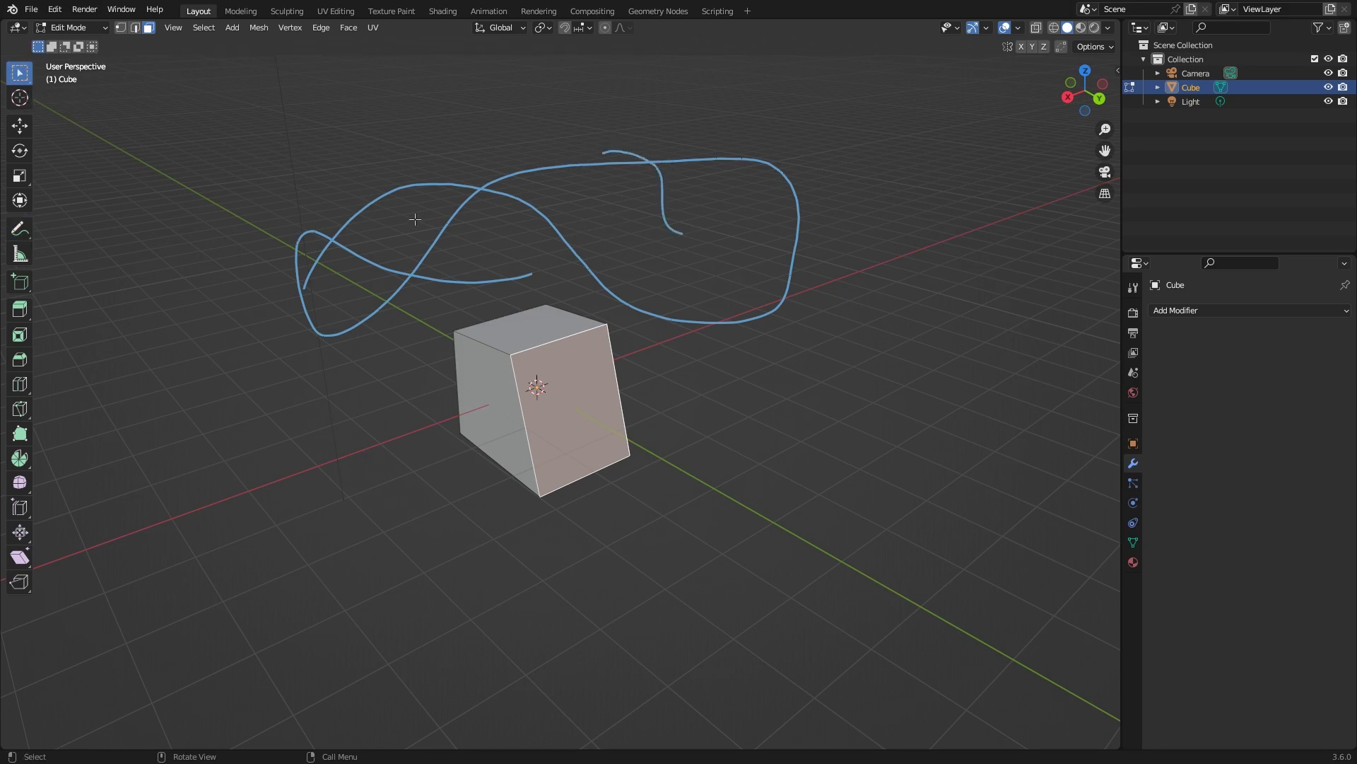
pyautogui.moveTo(127, 168)
pyautogui.mouseDown()
pyautogui.moveTo(905, 230)
pyautogui.moveTo(699, 514)
pyautogui.moveTo(503, 591)
pyautogui.moveTo(373, 456)
pyautogui.moveTo(191, 332)
pyautogui.mouseUp()
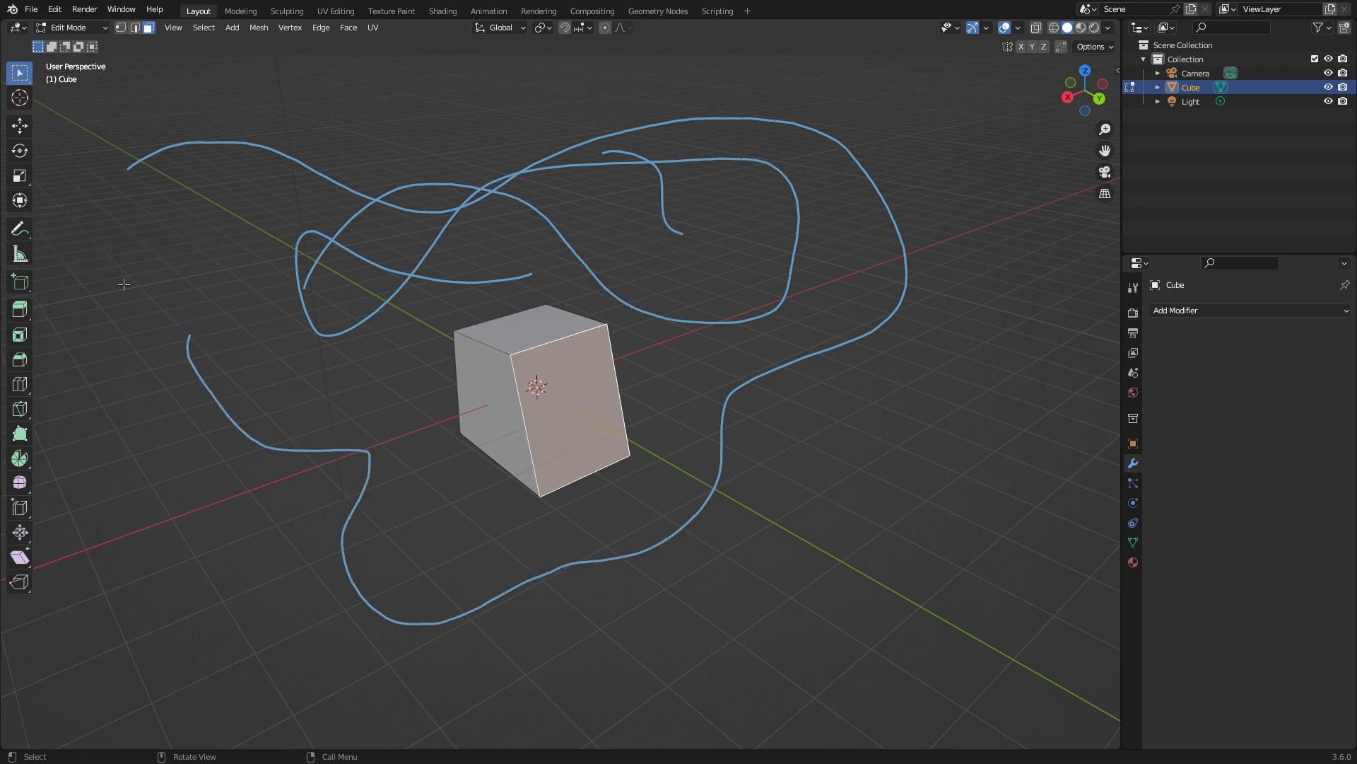
# Step: Draw another long freehand annotation stroke around the upper part of the view, and erase all annotation strokes around the cube
pyautogui.moveTo(136, 400)
pyautogui.mouseDown()
pyautogui.moveTo(127, 380)
pyautogui.moveTo(195, 201)
pyautogui.moveTo(481, 101)
pyautogui.moveTo(845, 90)
pyautogui.moveTo(896, 300)
pyautogui.moveTo(750, 531)
pyautogui.moveTo(900, 379)
pyautogui.moveTo(896, 300)
pyautogui.mouseUp()
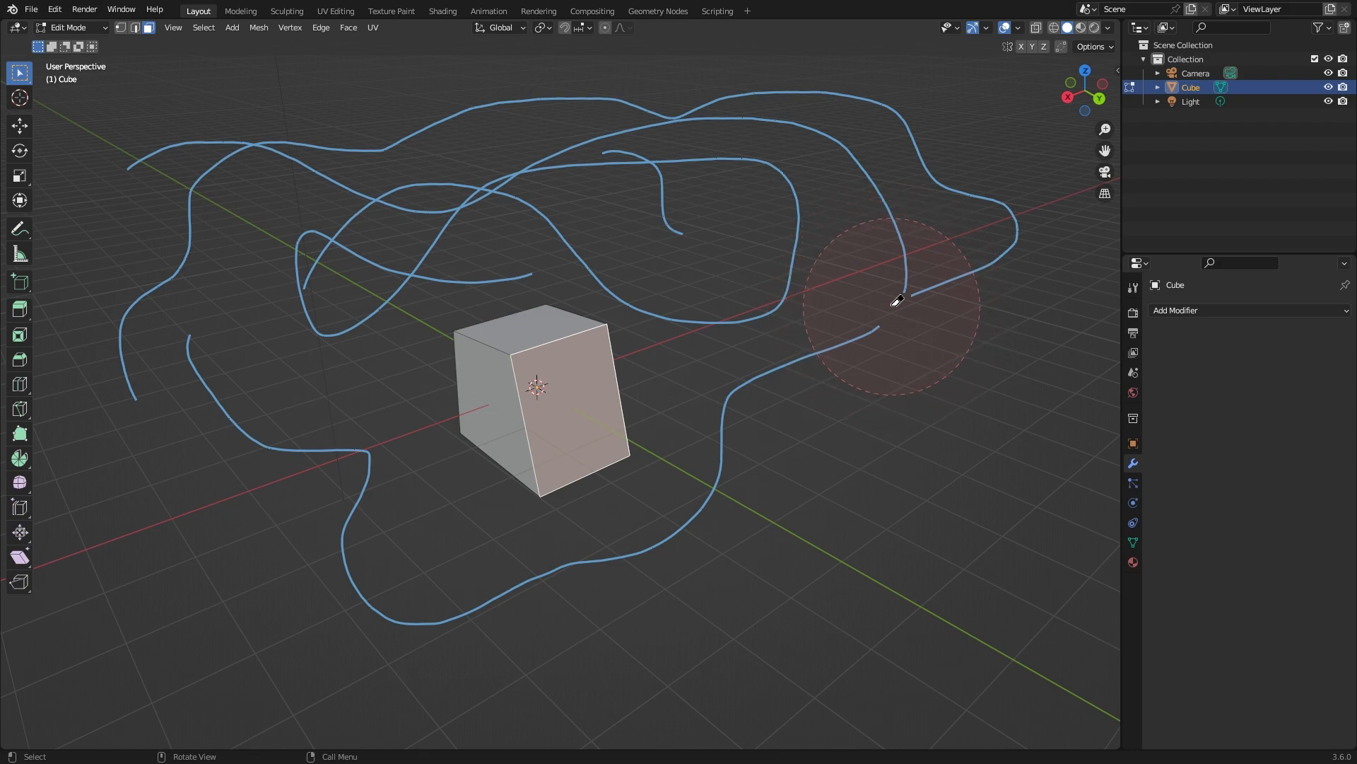
pyautogui.click(20, 228)
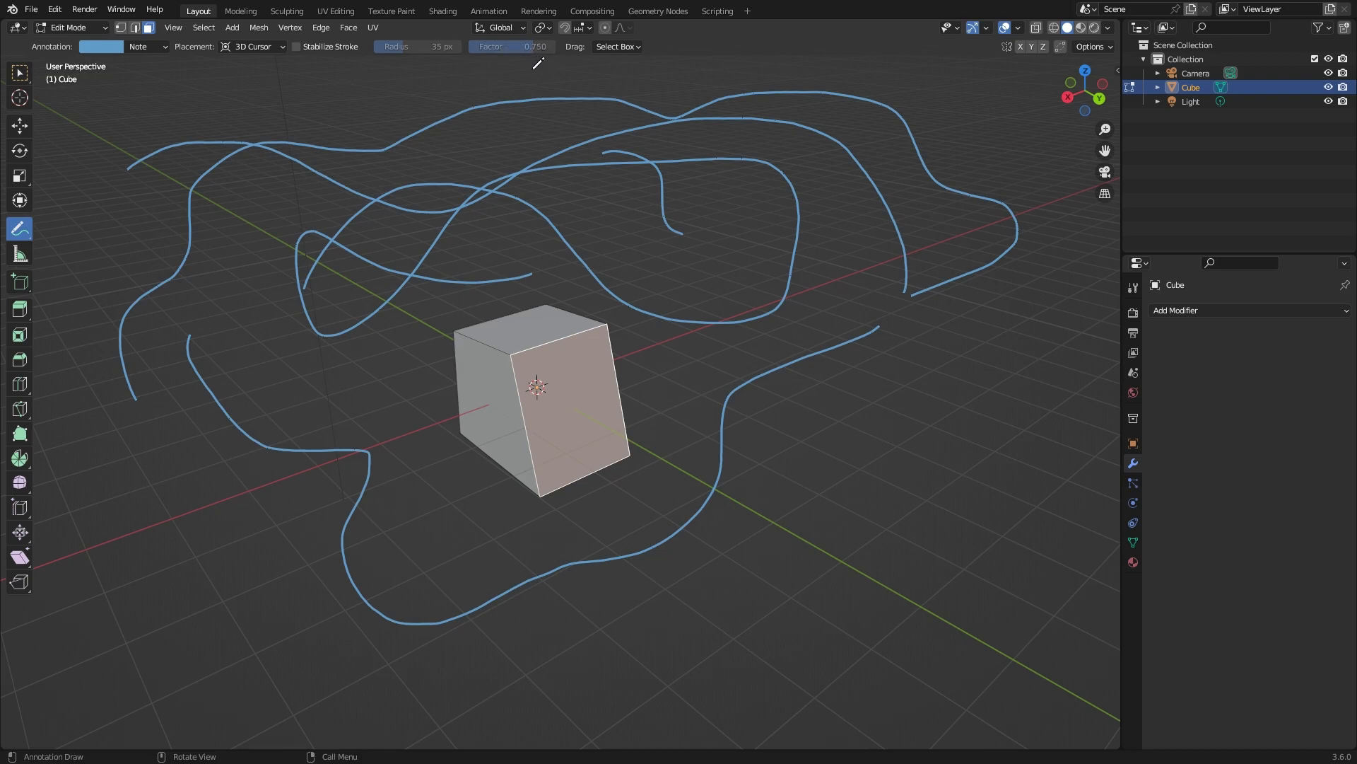
pyautogui.click(20, 73)
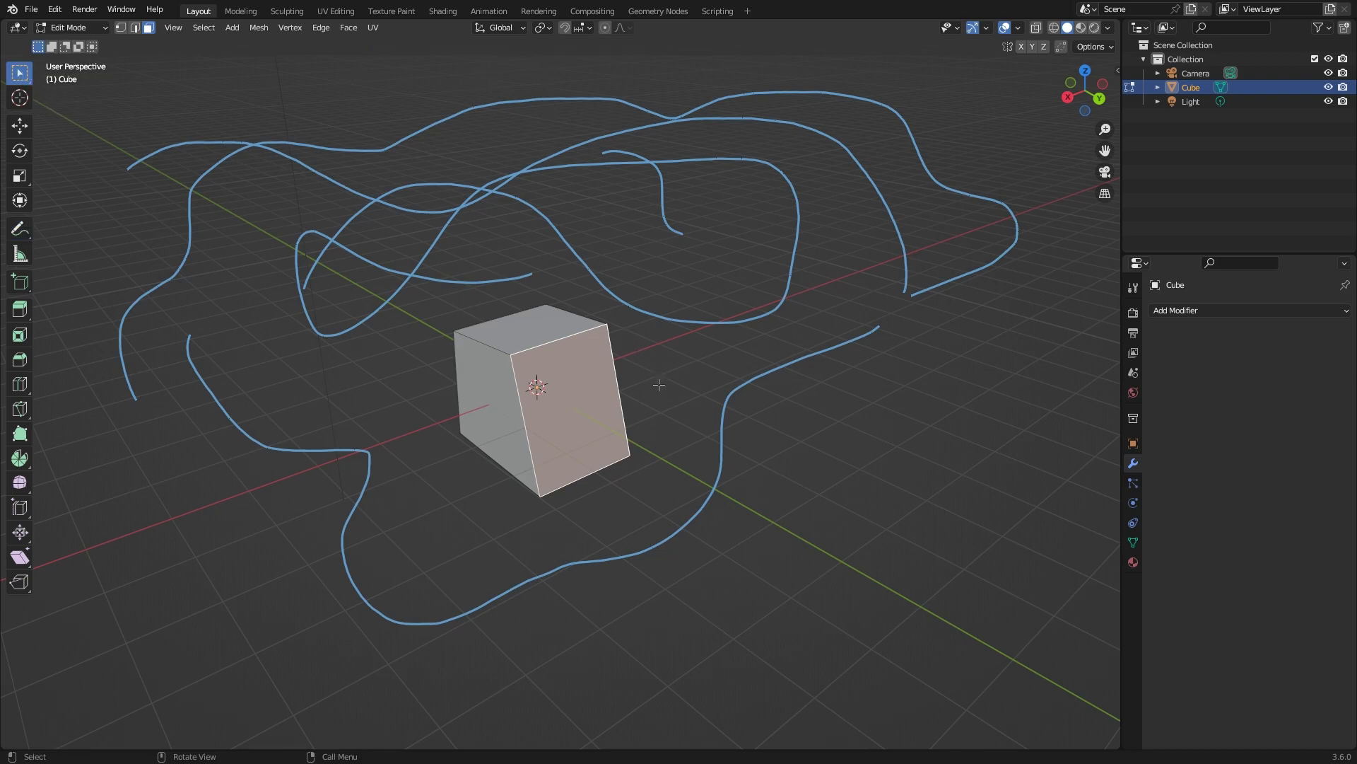
pyautogui.moveTo(757, 354)
pyautogui.mouseDown(button='right')
pyautogui.moveTo(612, 597)
pyautogui.moveTo(897, 173)
pyautogui.moveTo(103, 507)
pyautogui.moveTo(521, 300)
pyautogui.moveTo(503, 297)
pyautogui.moveTo(521, 349)
pyautogui.mouseUp(button='right')
# Step: Activate the Annotate tool, show the viewport sidebar and draw an S-shaped stroke from above the cube down its right side
pyautogui.click(20, 229)
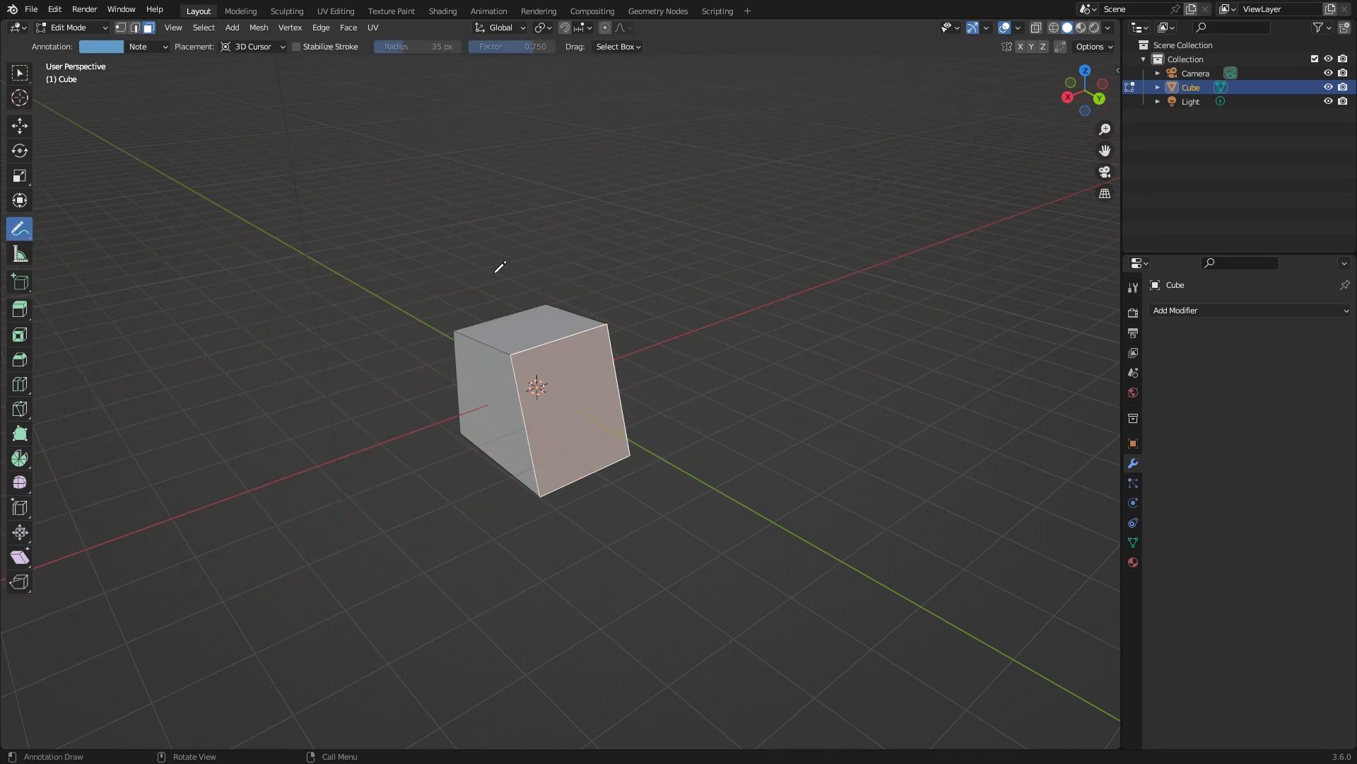
pyautogui.press('n')
pyautogui.moveTo(500, 202)
pyautogui.mouseDown()
pyautogui.moveTo(783, 406)
pyautogui.moveTo(808, 362)
pyautogui.mouseUp()
# Step: Examine the Annotate tool's placement, stroke stabilization and drag settings, along with the general tool options and workspace settings
pyautogui.click(1113, 102)
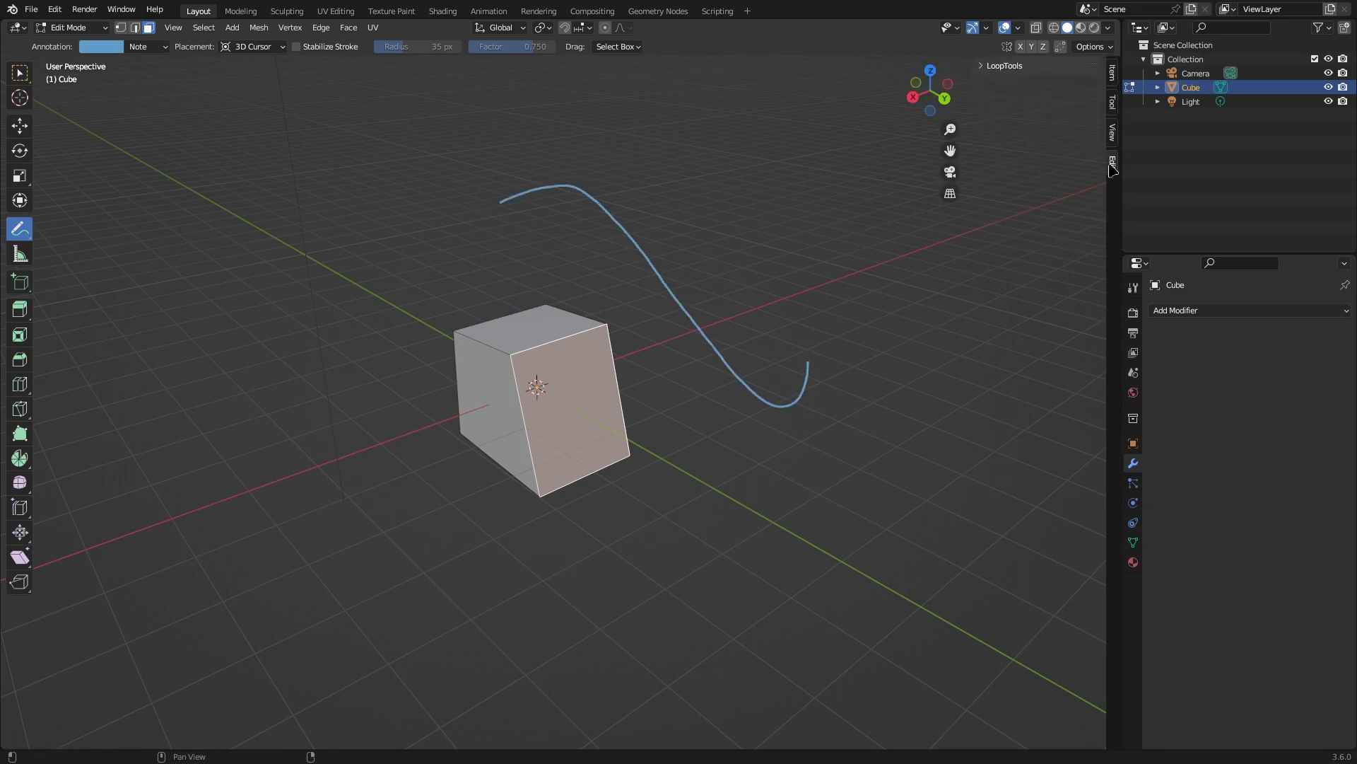
pyautogui.click(1113, 110)
pyautogui.click(998, 225)
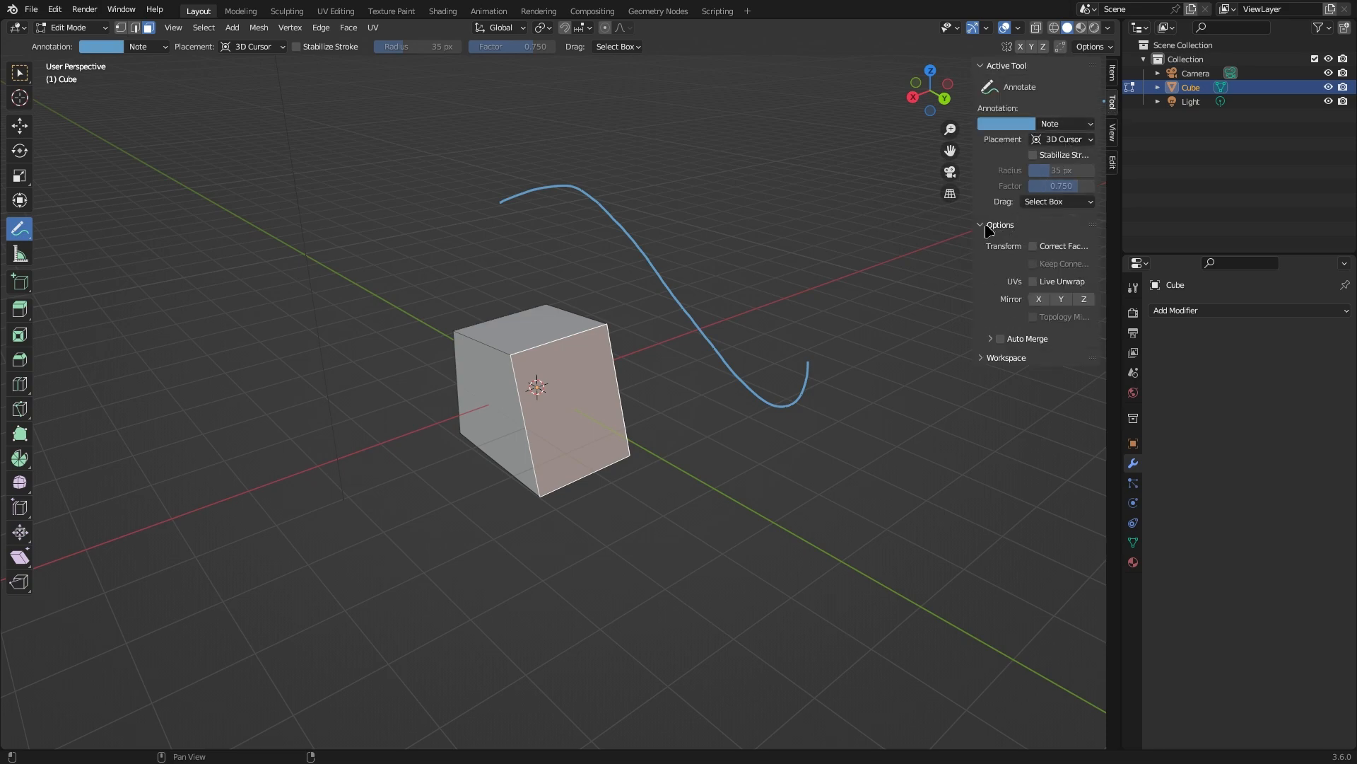
pyautogui.click(998, 225)
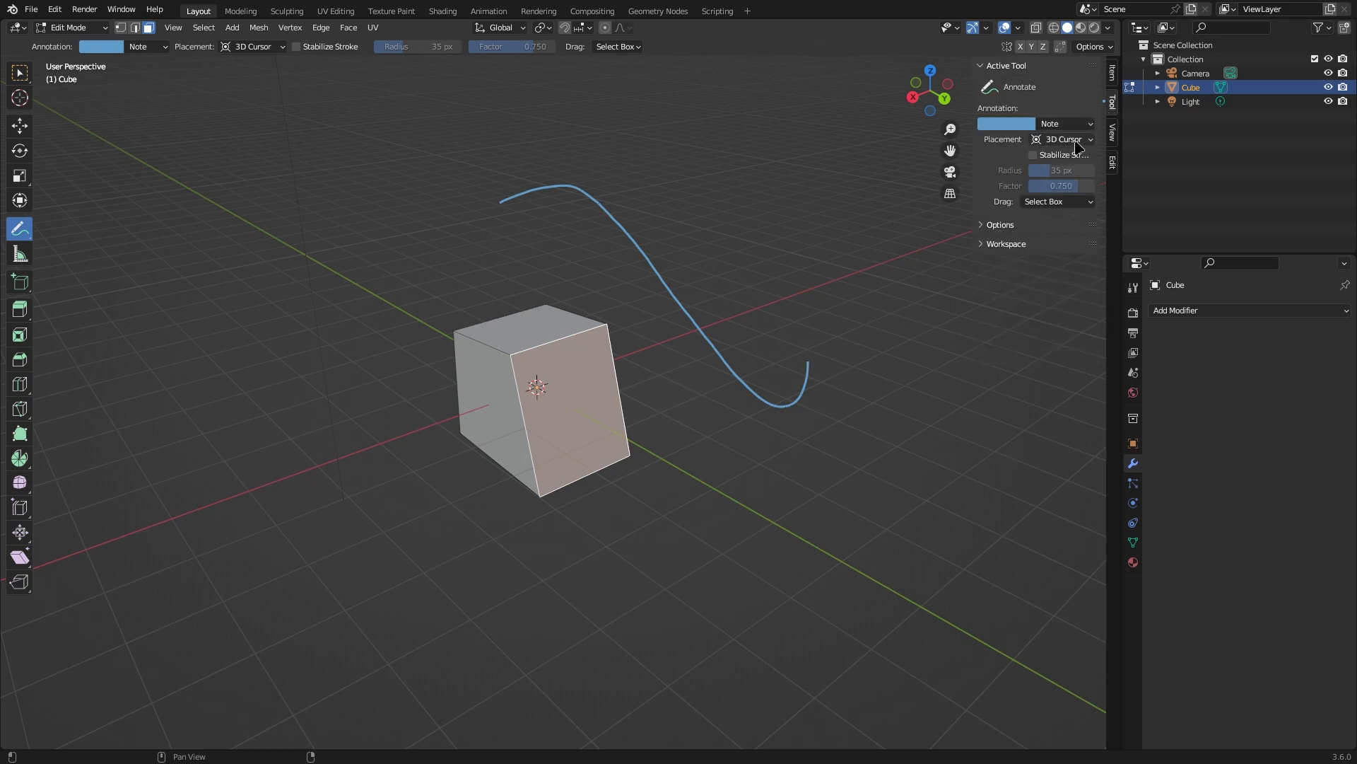
pyautogui.click(983, 245)
pyautogui.click(980, 244)
pyautogui.click(1068, 202)
pyautogui.click(1071, 141)
pyautogui.click(1074, 155)
pyautogui.click(1074, 156)
pyautogui.click(1074, 156)
pyautogui.click(1072, 204)
pyautogui.click(983, 245)
pyautogui.click(983, 245)
# Step: Change the Note annotation layer's color to green, and delete the layer with its stroke
pyautogui.click(1112, 132)
pyautogui.click(981, 450)
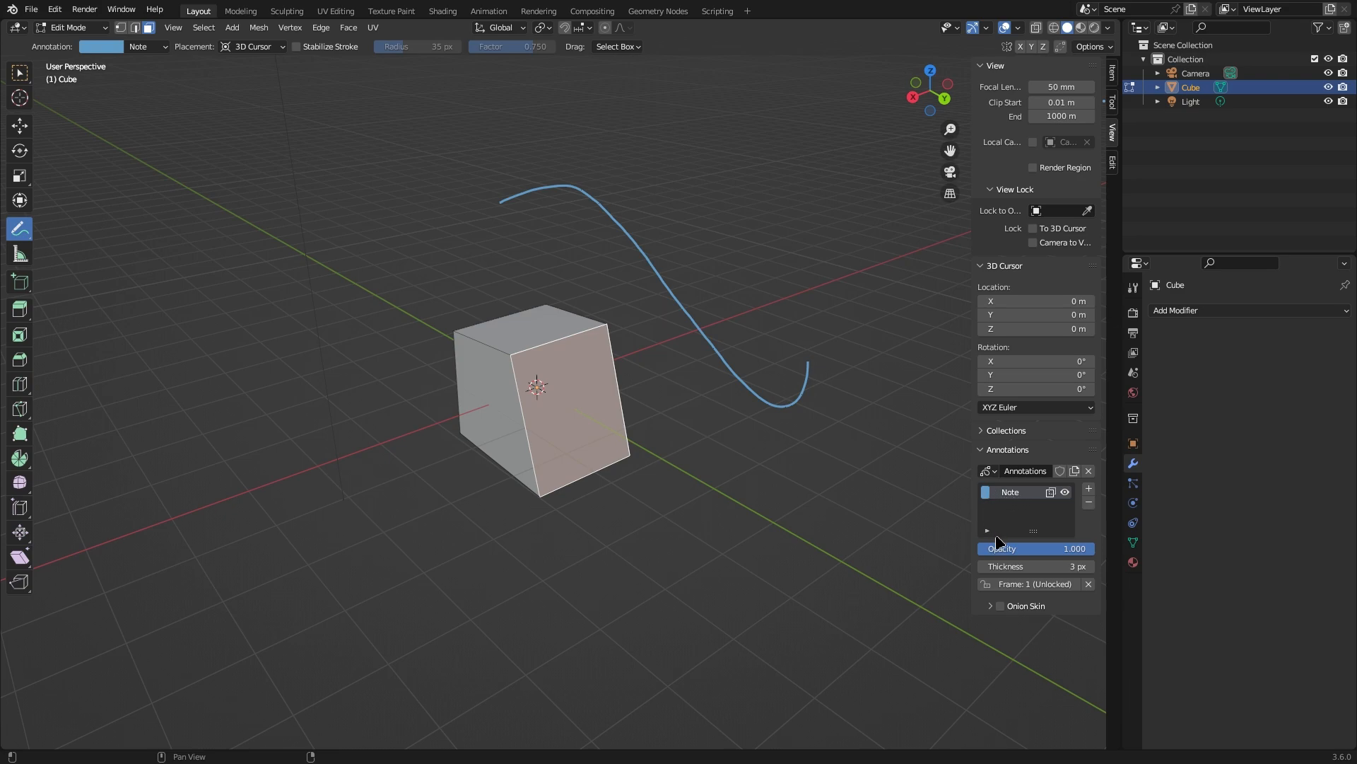
pyautogui.click(985, 492)
pyautogui.click(1004, 330)
pyautogui.moveTo(1004, 329)
pyautogui.mouseDown()
pyautogui.moveTo(991, 368)
pyautogui.moveTo(1011, 357)
pyautogui.moveTo(992, 334)
pyautogui.mouseUp()
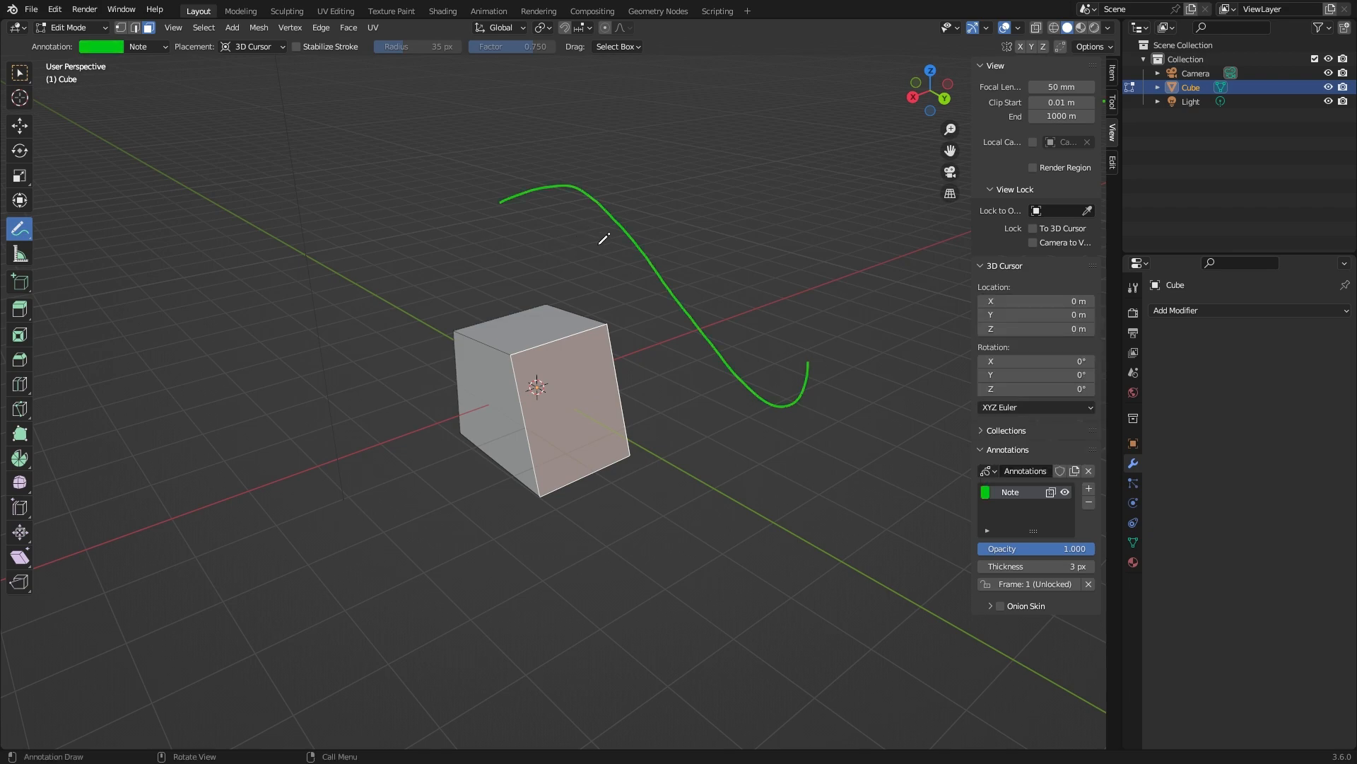
pyautogui.click(1088, 505)
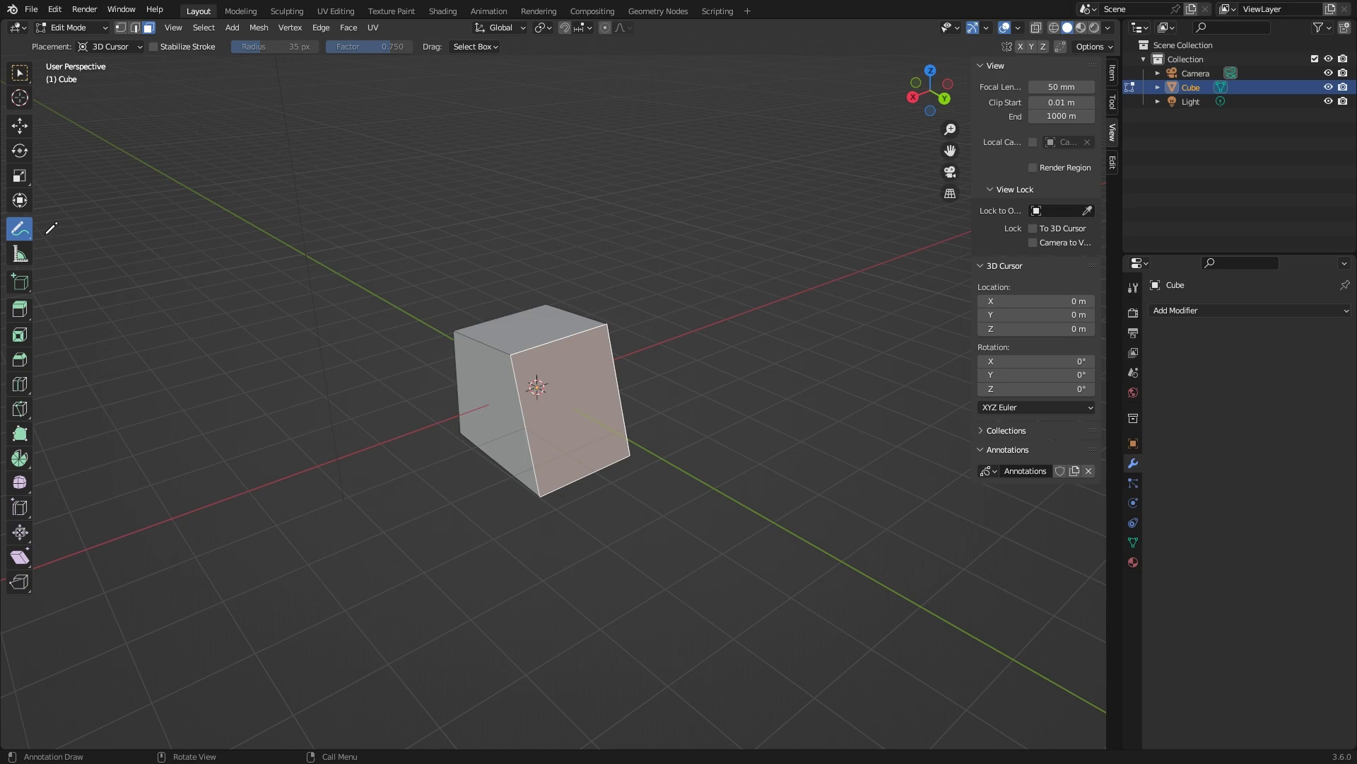
# Step: Draw a wavy annotation stroke above the cube with the placement set to View, and erase the stroke
pyautogui.click(125, 48)
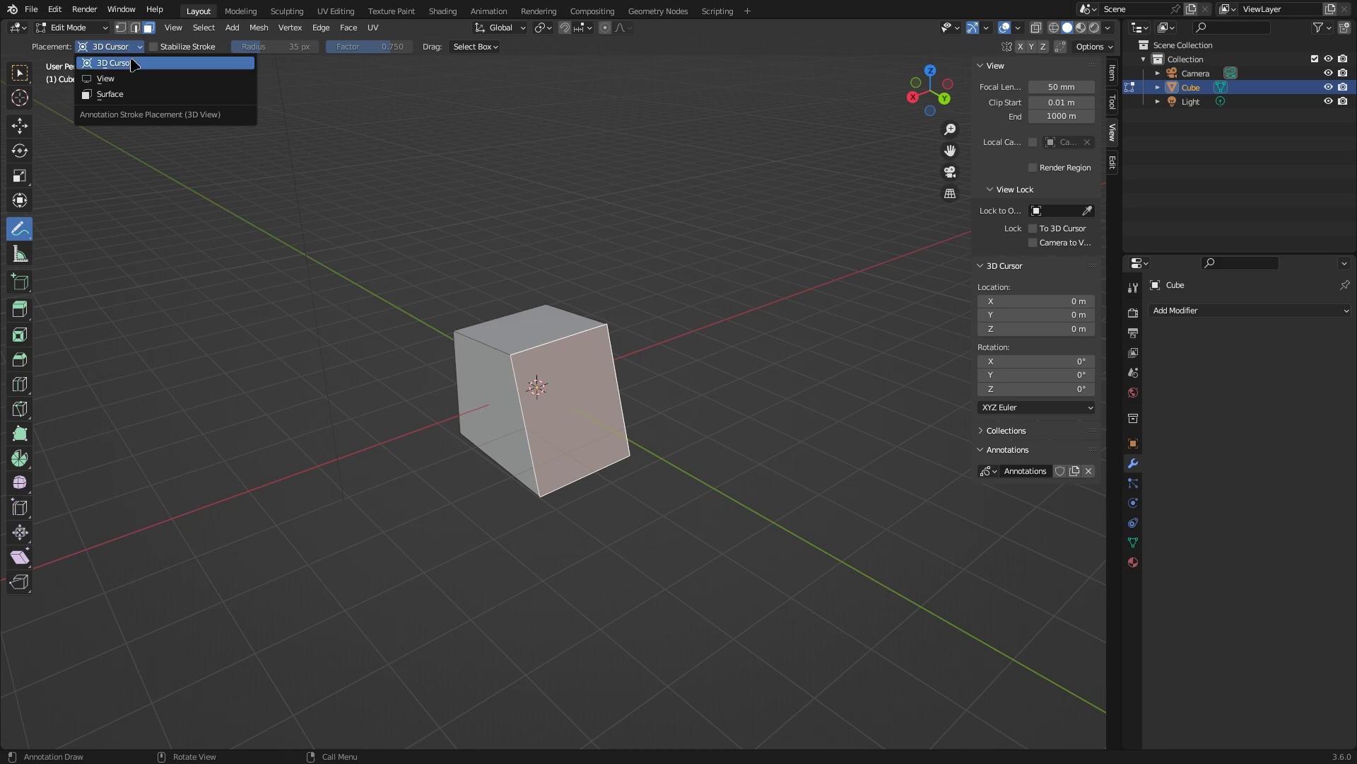
pyautogui.click(126, 77)
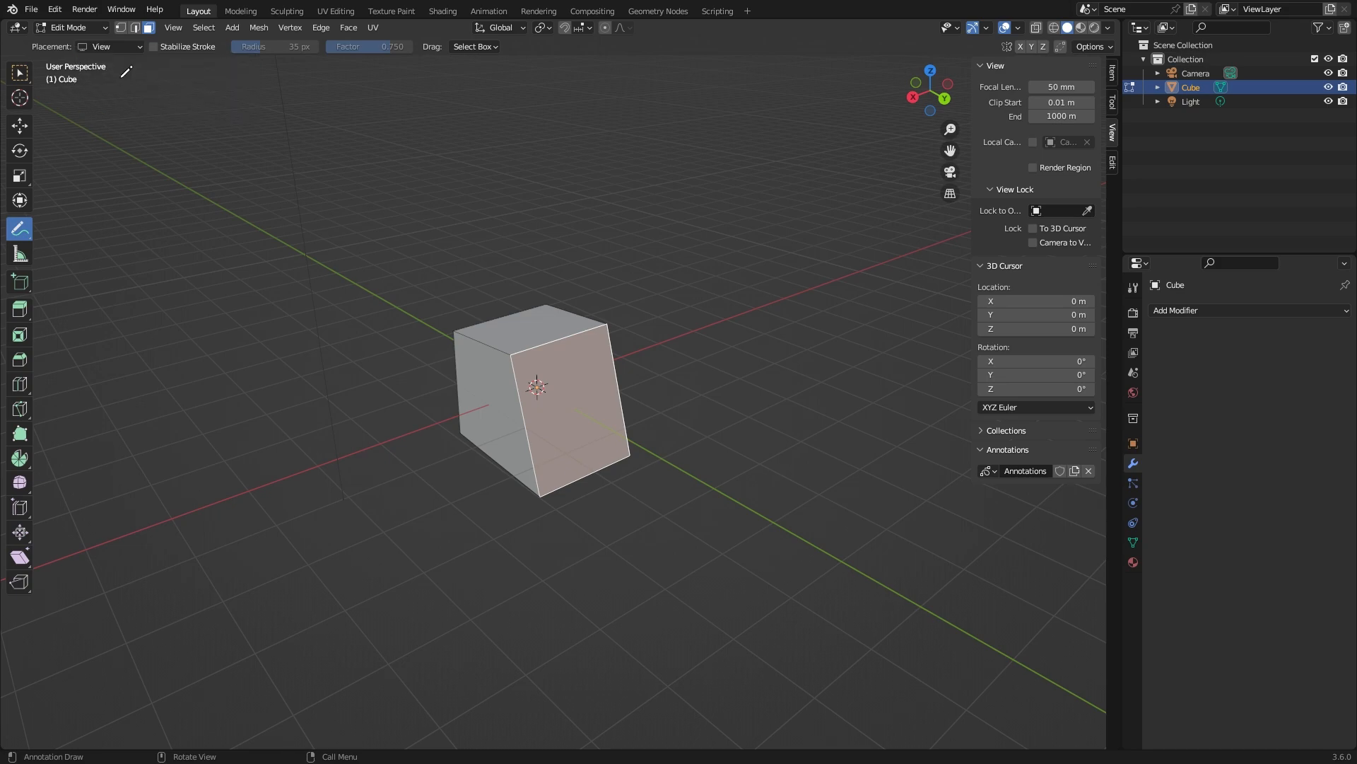
pyautogui.moveTo(165, 410)
pyautogui.mouseDown()
pyautogui.moveTo(306, 221)
pyautogui.moveTo(691, 181)
pyautogui.mouseUp()
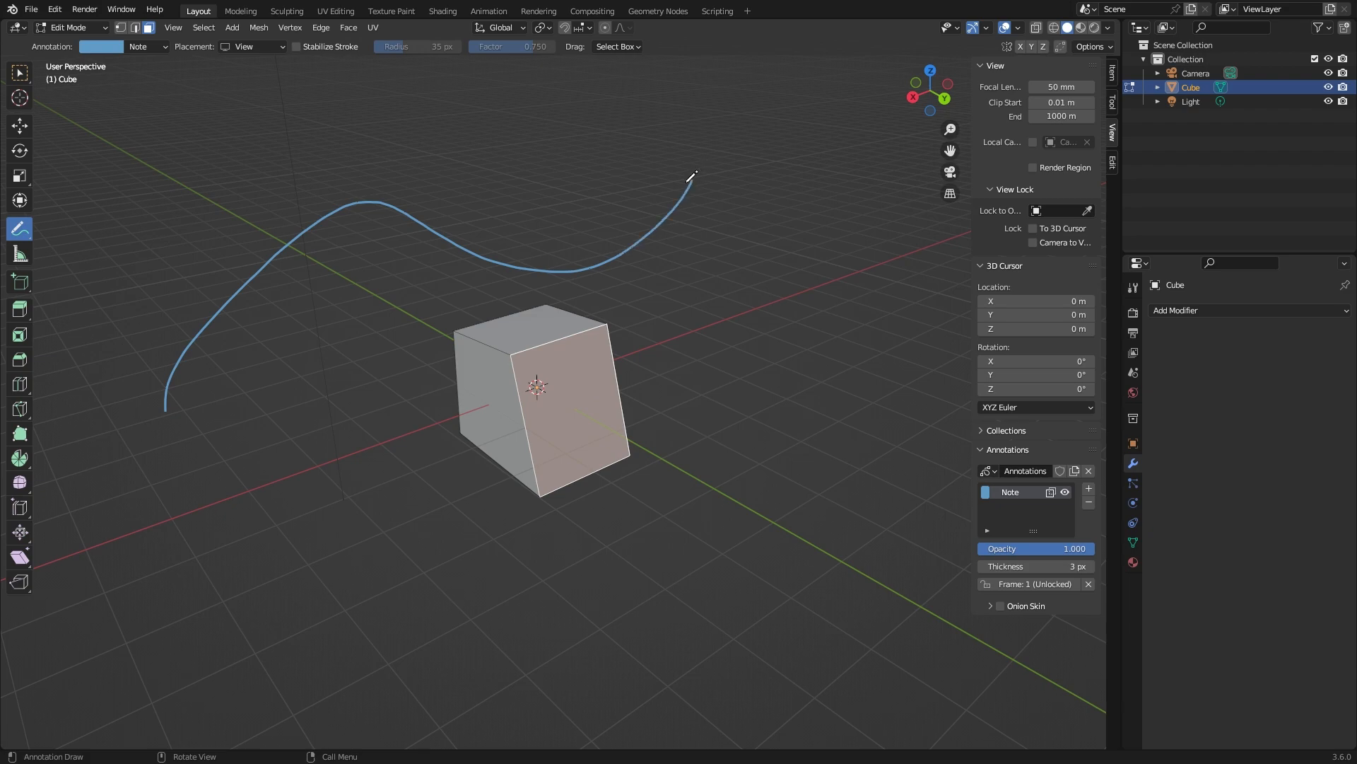
pyautogui.moveTo(290, 396)
pyautogui.mouseDown(button='middle')
pyautogui.moveTo(500, 376)
pyautogui.moveTo(700, 448)
pyautogui.moveTo(366, 509)
pyautogui.moveTo(346, 297)
pyautogui.moveTo(332, 284)
pyautogui.moveTo(622, 370)
pyautogui.moveTo(391, 318)
pyautogui.moveTo(653, 354)
pyautogui.moveTo(434, 337)
pyautogui.moveTo(317, 188)
pyautogui.mouseUp(button='middle')
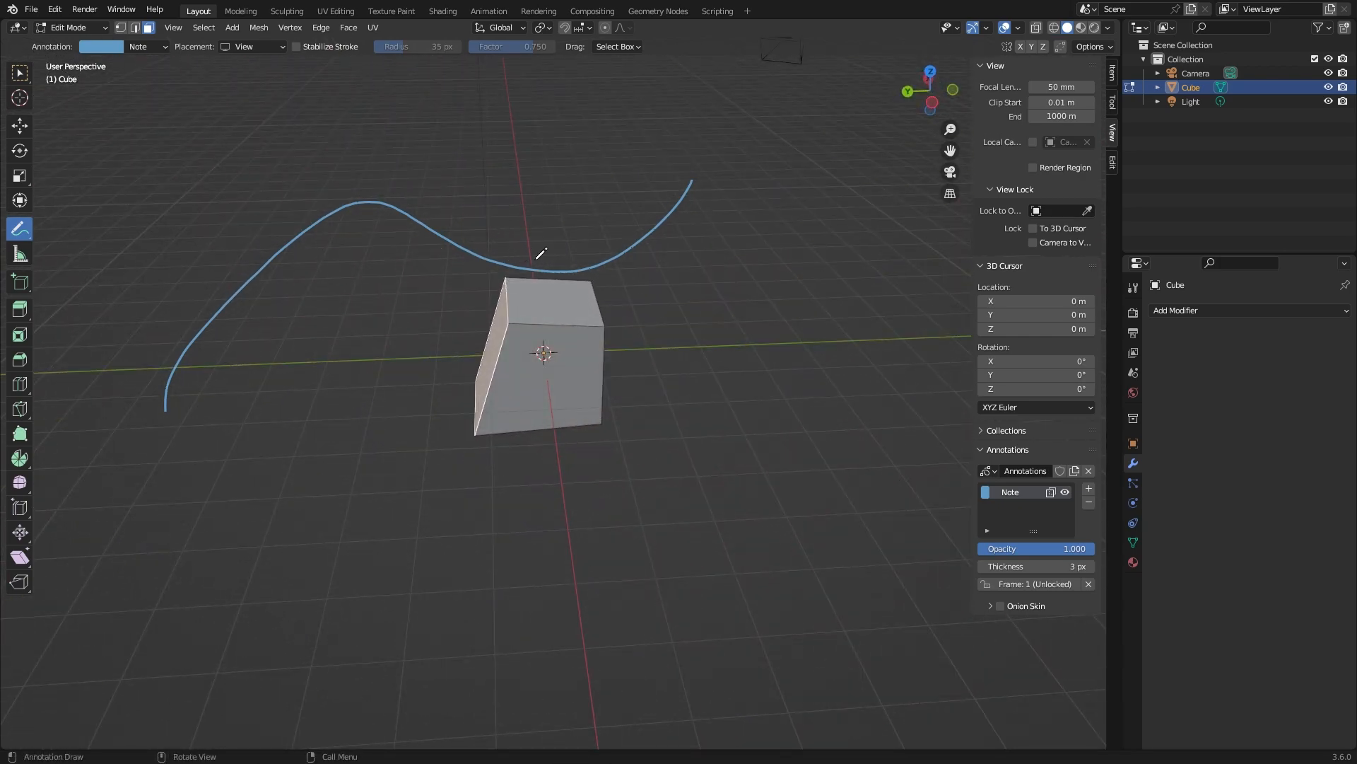
pyautogui.keyDown('ctrl'); pyautogui.moveTo(695, 200); pyautogui.dragTo(108, 409); pyautogui.keyUp('ctrl')
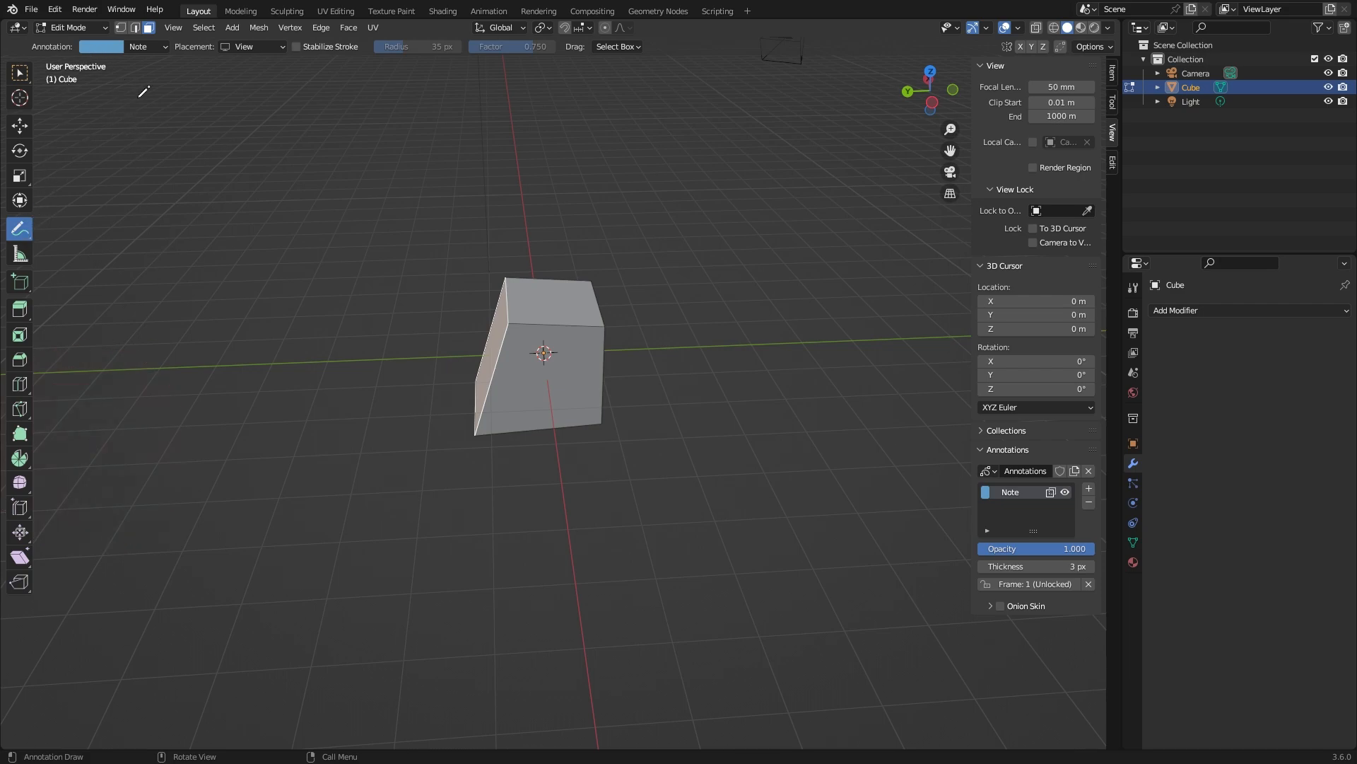
# Step: Set the annotation placement to Surface and draw a stroke across the cube's top face and down its adjoining side
pyautogui.click(266, 45)
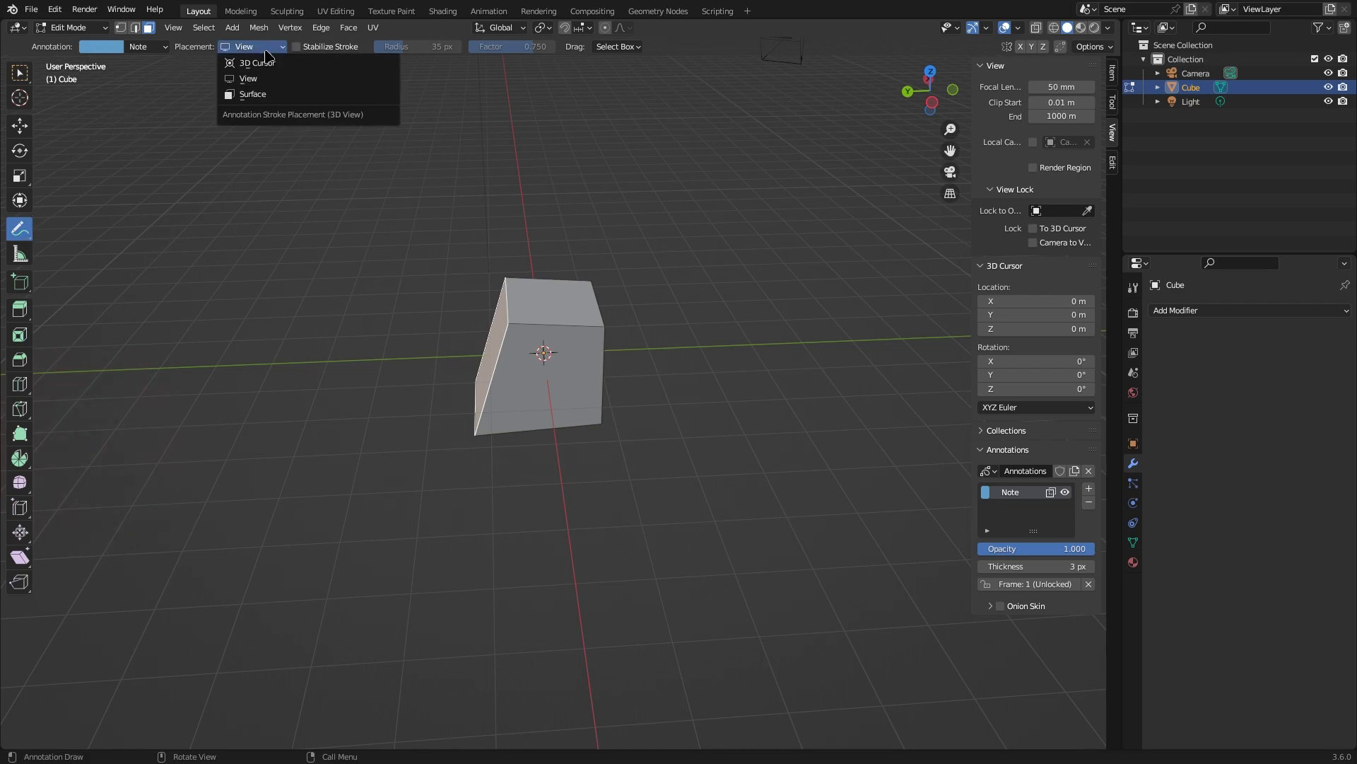
pyautogui.click(263, 95)
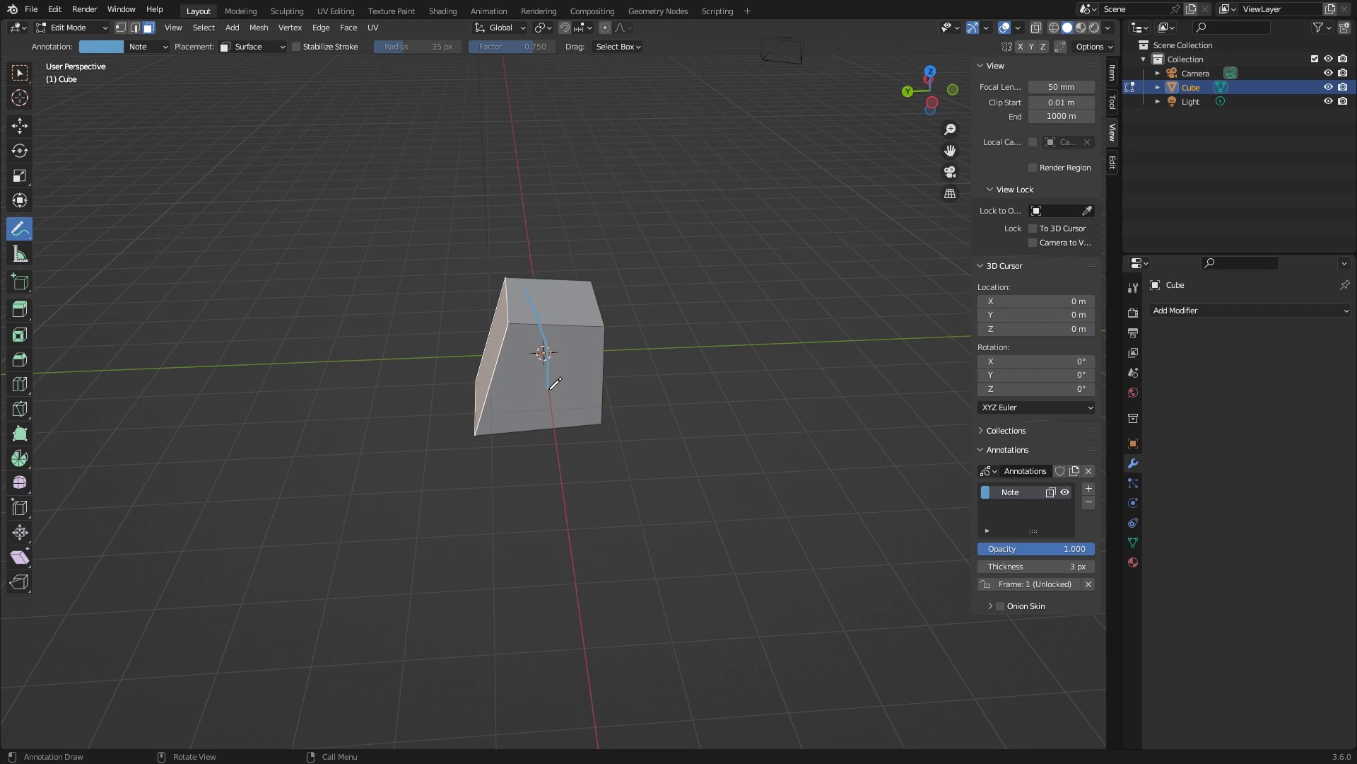
pyautogui.moveTo(769, 286)
pyautogui.mouseDown(button='middle')
pyautogui.moveTo(779, 294)
pyautogui.moveTo(657, 279)
pyautogui.moveTo(576, 306)
pyautogui.moveTo(794, 375)
pyautogui.moveTo(761, 330)
pyautogui.moveTo(706, 297)
pyautogui.moveTo(615, 326)
pyautogui.moveTo(517, 224)
pyautogui.mouseUp(button='middle')
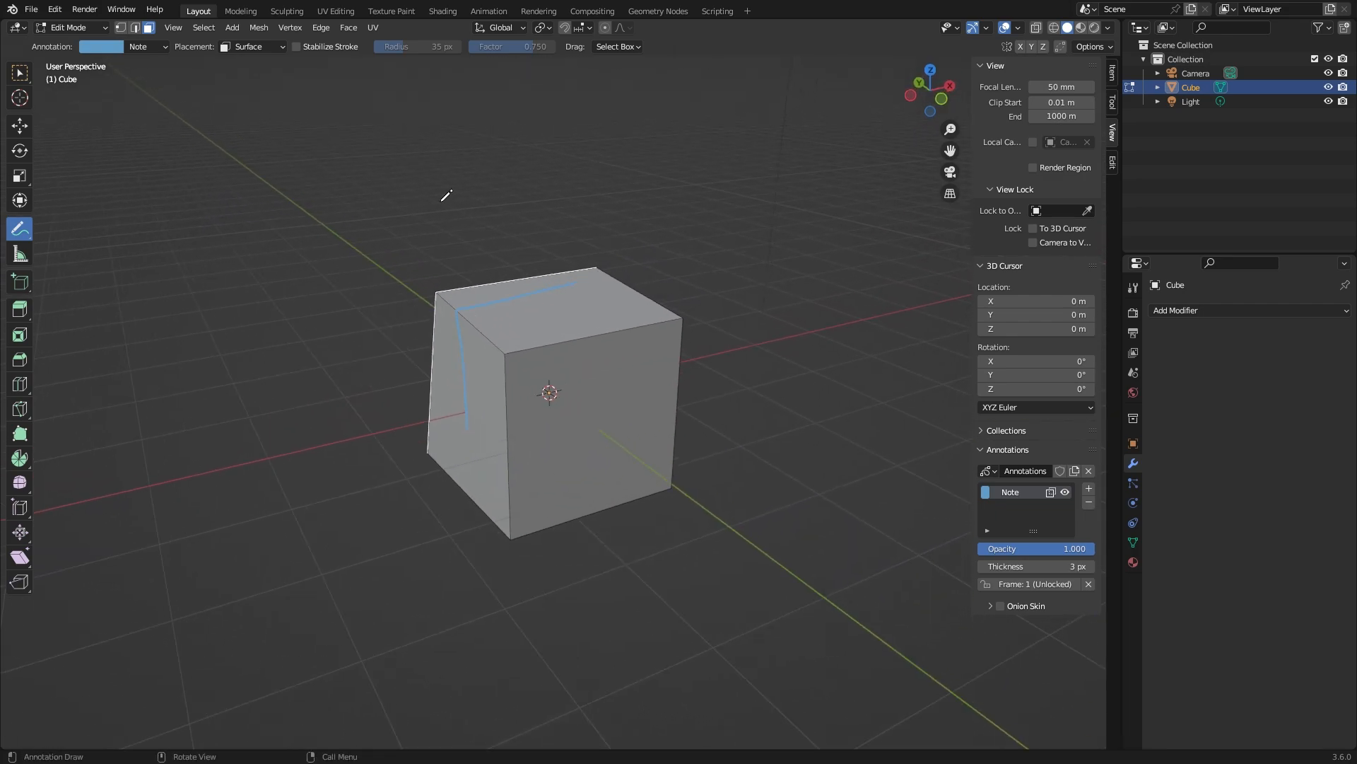
# Step: Set the annotation placement to 3D Cursor and draw a diagonal stroke and a large rounded loop near the cube
pyautogui.click(259, 47)
pyautogui.click(255, 67)
pyautogui.scroll(-3, 439, 294)
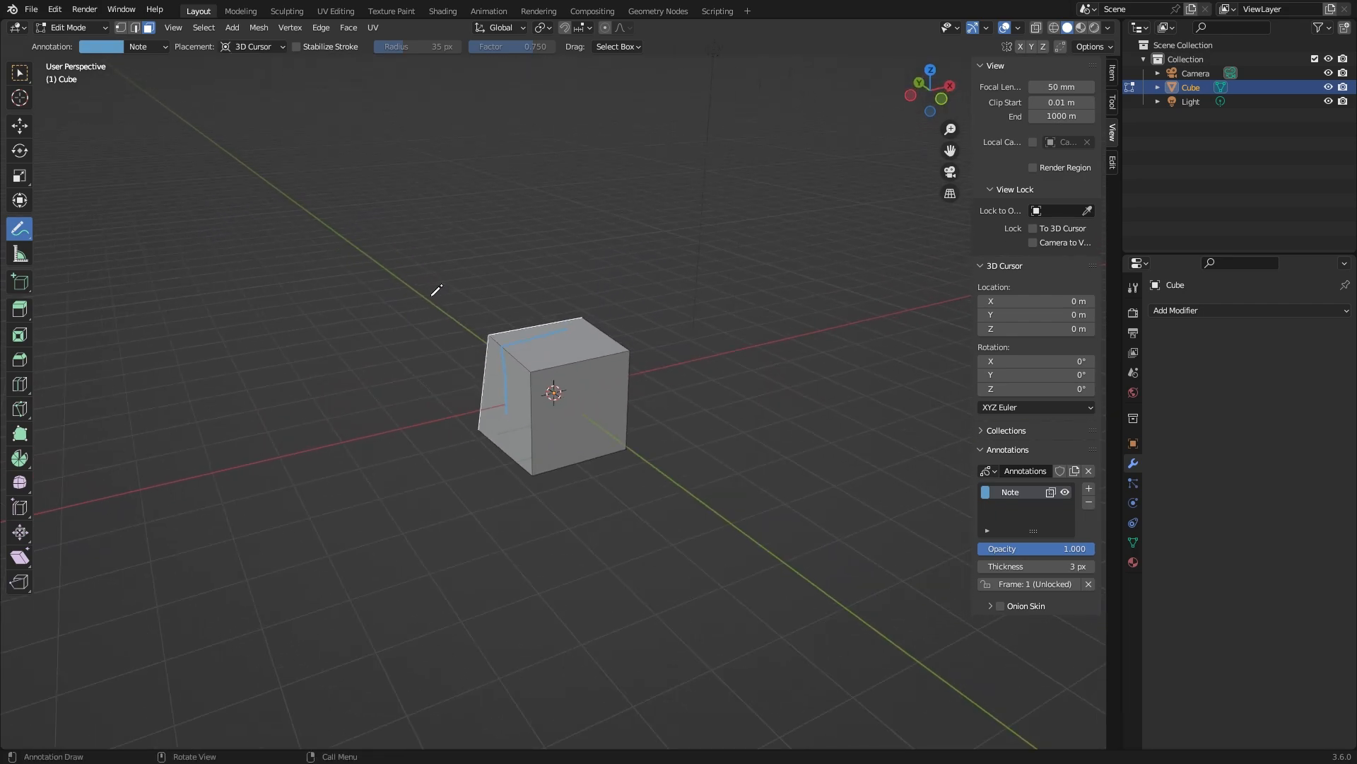
pyautogui.moveTo(299, 254); pyautogui.dragTo(494, 460)
pyautogui.moveTo(770, 273)
pyautogui.mouseDown(button='middle')
pyautogui.moveTo(482, 245)
pyautogui.moveTo(607, 306)
pyautogui.moveTo(566, 302)
pyautogui.moveTo(529, 327)
pyautogui.moveTo(621, 324)
pyautogui.moveTo(766, 273)
pyautogui.moveTo(648, 257)
pyautogui.moveTo(571, 332)
pyautogui.moveTo(564, 396)
pyautogui.moveTo(651, 322)
pyautogui.mouseUp(button='middle')
pyautogui.moveTo(460, 313)
pyautogui.mouseDown()
pyautogui.moveTo(470, 221)
pyautogui.moveTo(682, 274)
pyautogui.moveTo(514, 360)
pyautogui.mouseUp()
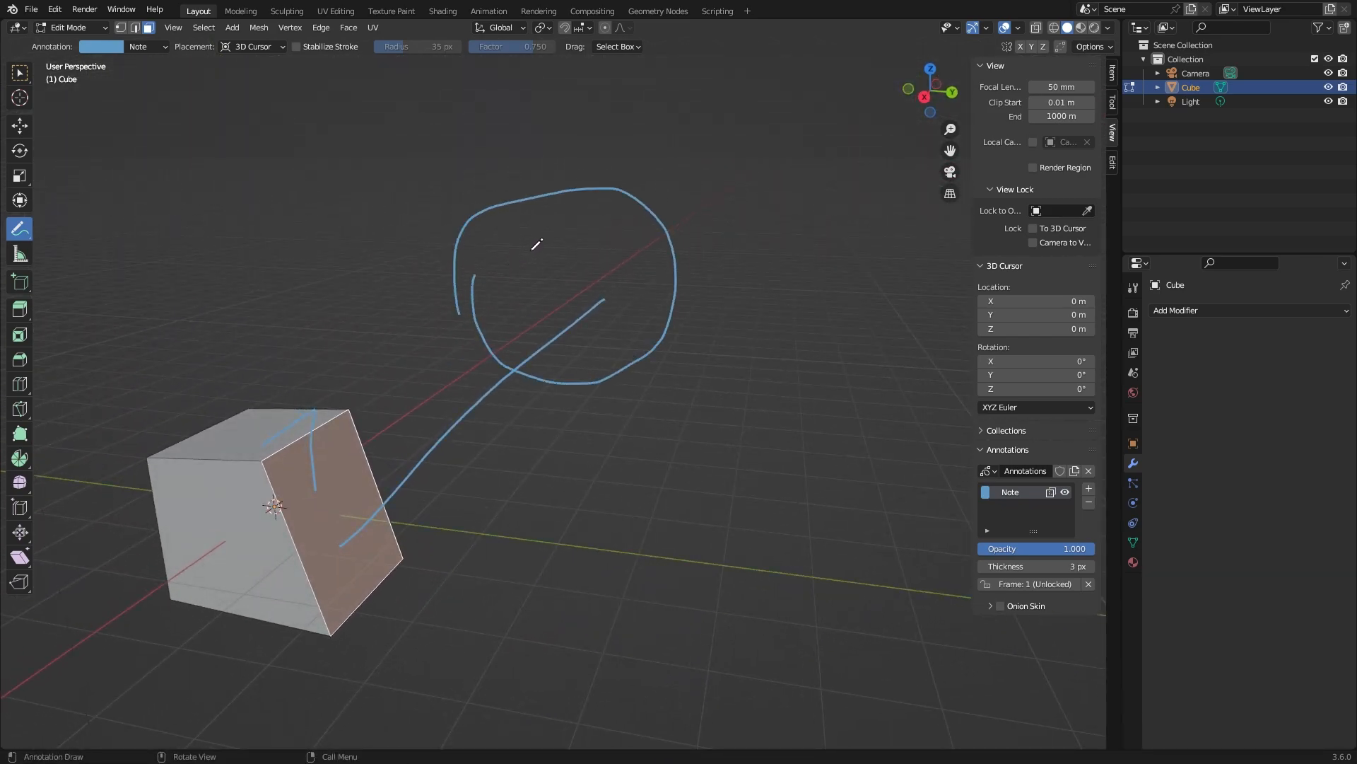
# Step: Erase the annotation strokes around the cube, and delete the Note annotation layer
pyautogui.moveTo(806, 223)
pyautogui.mouseDown(button='middle')
pyautogui.moveTo(528, 234)
pyautogui.moveTo(809, 221)
pyautogui.moveTo(663, 354)
pyautogui.moveTo(624, 422)
pyautogui.moveTo(757, 327)
pyautogui.moveTo(848, 291)
pyautogui.moveTo(679, 312)
pyautogui.moveTo(567, 427)
pyautogui.moveTo(590, 338)
pyautogui.moveTo(690, 327)
pyautogui.mouseUp(button='middle')
pyautogui.moveTo(692, 303)
pyautogui.keyDown('ctrl'); pyautogui.mouseDown()
pyautogui.moveTo(560, 318)
pyautogui.moveTo(427, 561)
pyautogui.mouseUp(); pyautogui.keyUp('ctrl')
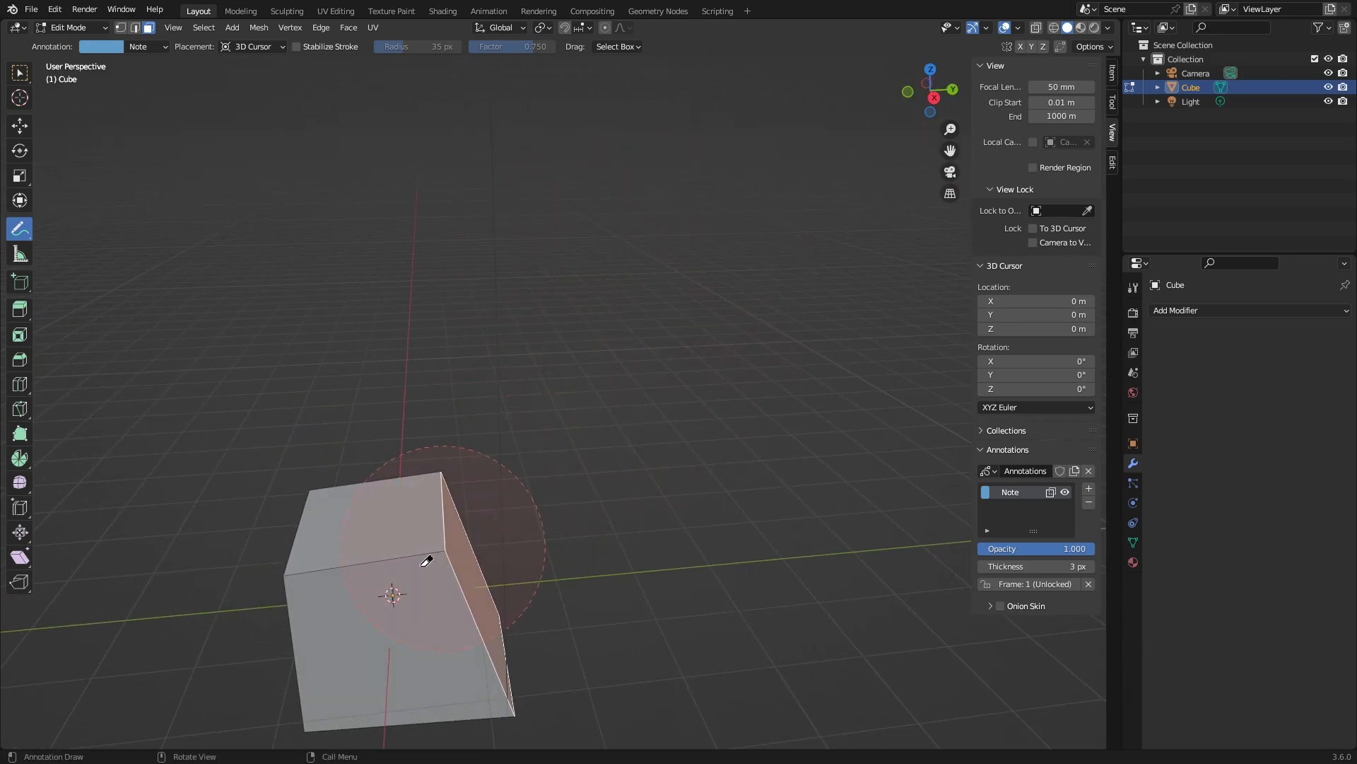
pyautogui.click(1089, 502)
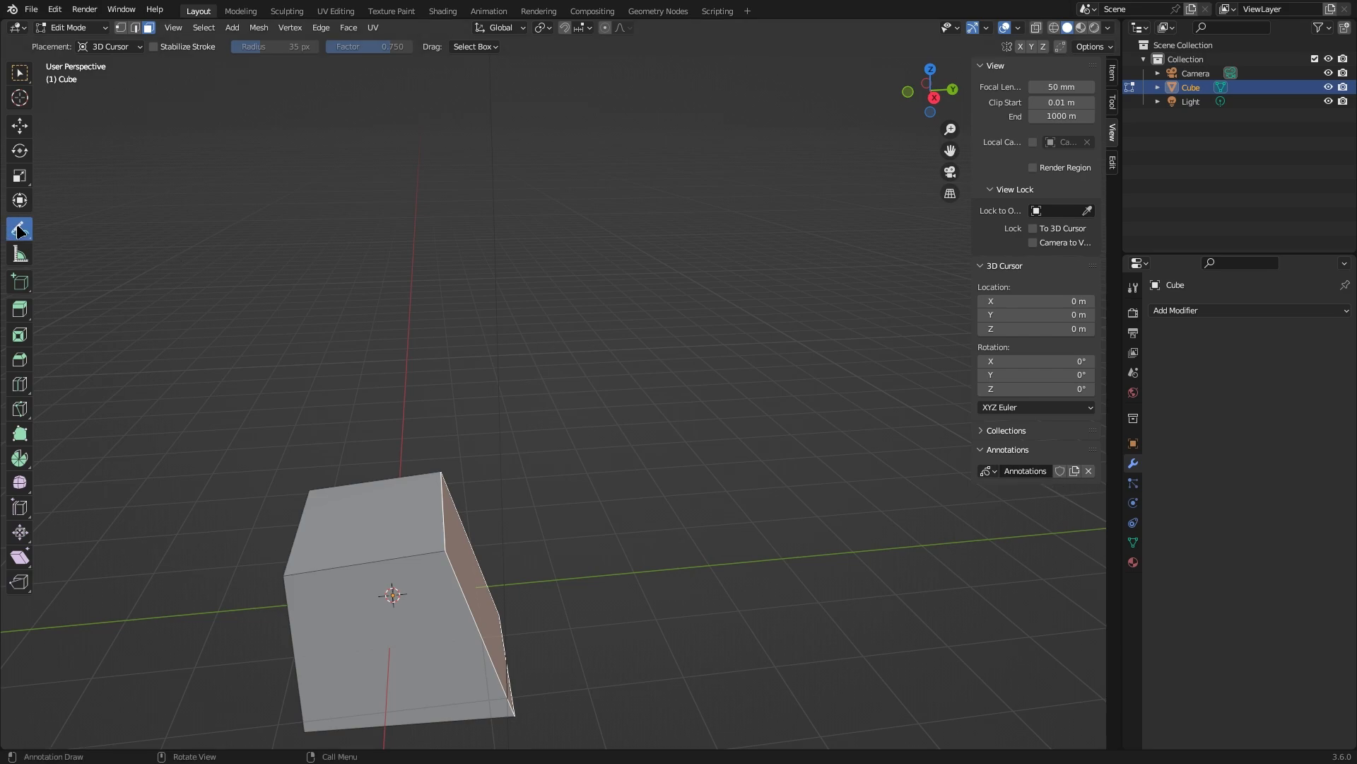
# Step: Draw several freehand annotation strokes above the cube with Stabilize Stroke enabled, and erase them
pyautogui.click(155, 47)
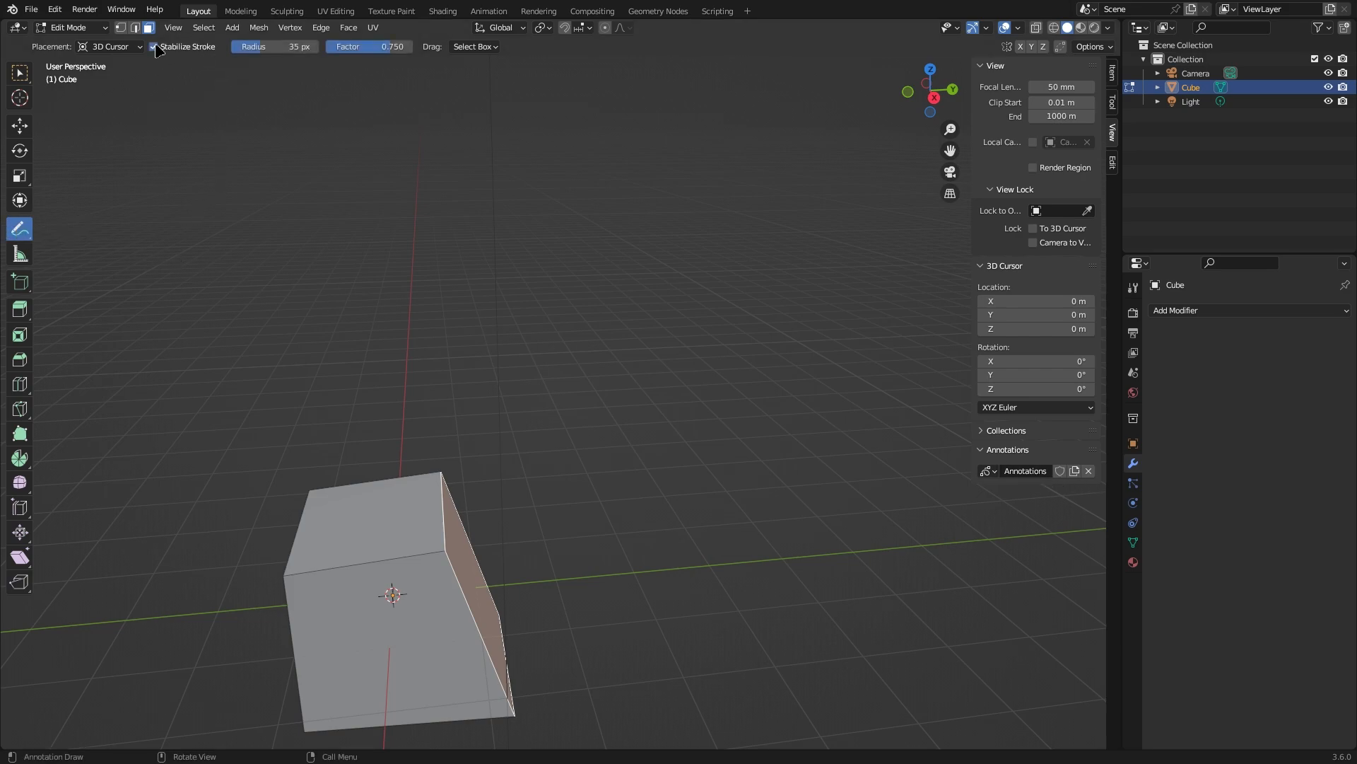
pyautogui.moveTo(256, 190); pyautogui.dragTo(311, 188)
pyautogui.moveTo(407, 242)
pyautogui.mouseDown()
pyautogui.moveTo(548, 329)
pyautogui.moveTo(672, 284)
pyautogui.mouseUp()
pyautogui.moveTo(638, 181)
pyautogui.mouseDown()
pyautogui.moveTo(449, 129)
pyautogui.moveTo(262, 135)
pyautogui.mouseUp()
pyautogui.moveTo(184, 230)
pyautogui.mouseDown()
pyautogui.moveTo(253, 369)
pyautogui.moveTo(645, 433)
pyautogui.moveTo(554, 573)
pyautogui.moveTo(283, 443)
pyautogui.mouseUp()
pyautogui.moveTo(652, 282)
pyautogui.keyDown('ctrl'); pyautogui.mouseDown()
pyautogui.moveTo(300, 151)
pyautogui.moveTo(749, 345)
pyautogui.moveTo(540, 289)
pyautogui.mouseUp(); pyautogui.keyUp('ctrl')
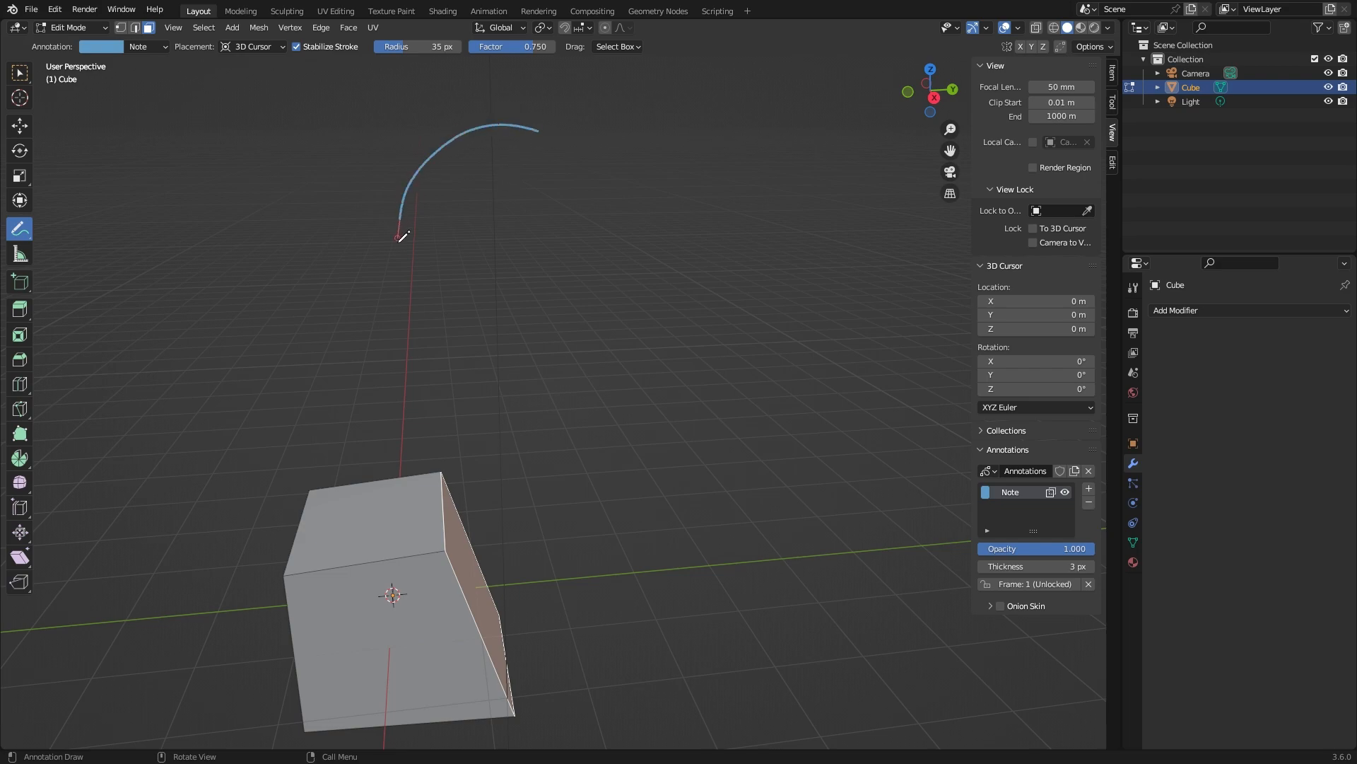
# Step: Draw a face above the cube with stabilized annotation strokes: a round outline, two eyes and a mouth
pyautogui.moveTo(437, 311); pyautogui.dragTo(629, 332)
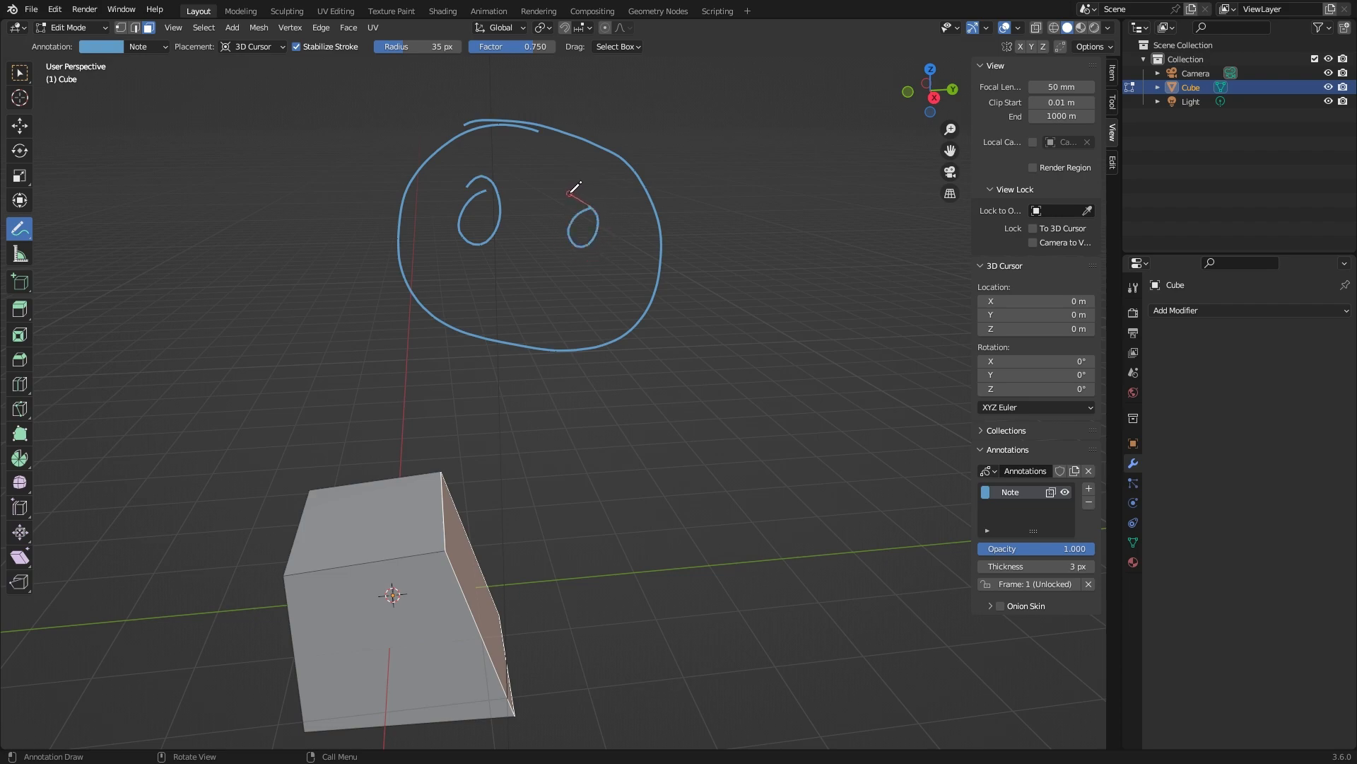
pyautogui.moveTo(508, 307); pyautogui.dragTo(585, 289)
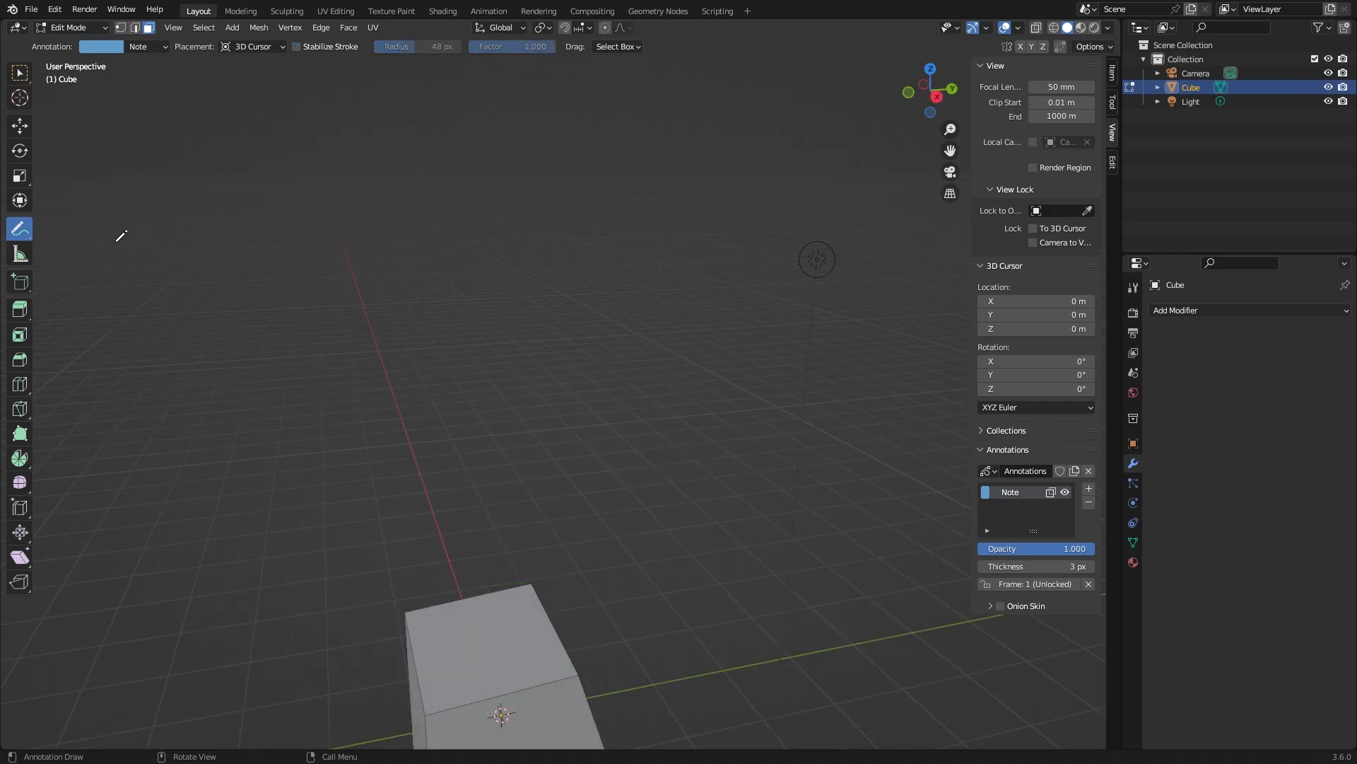
# Step: Draw a large box on the floor grid behind the existing cube with the Add Cube tool
pyautogui.click(20, 254)
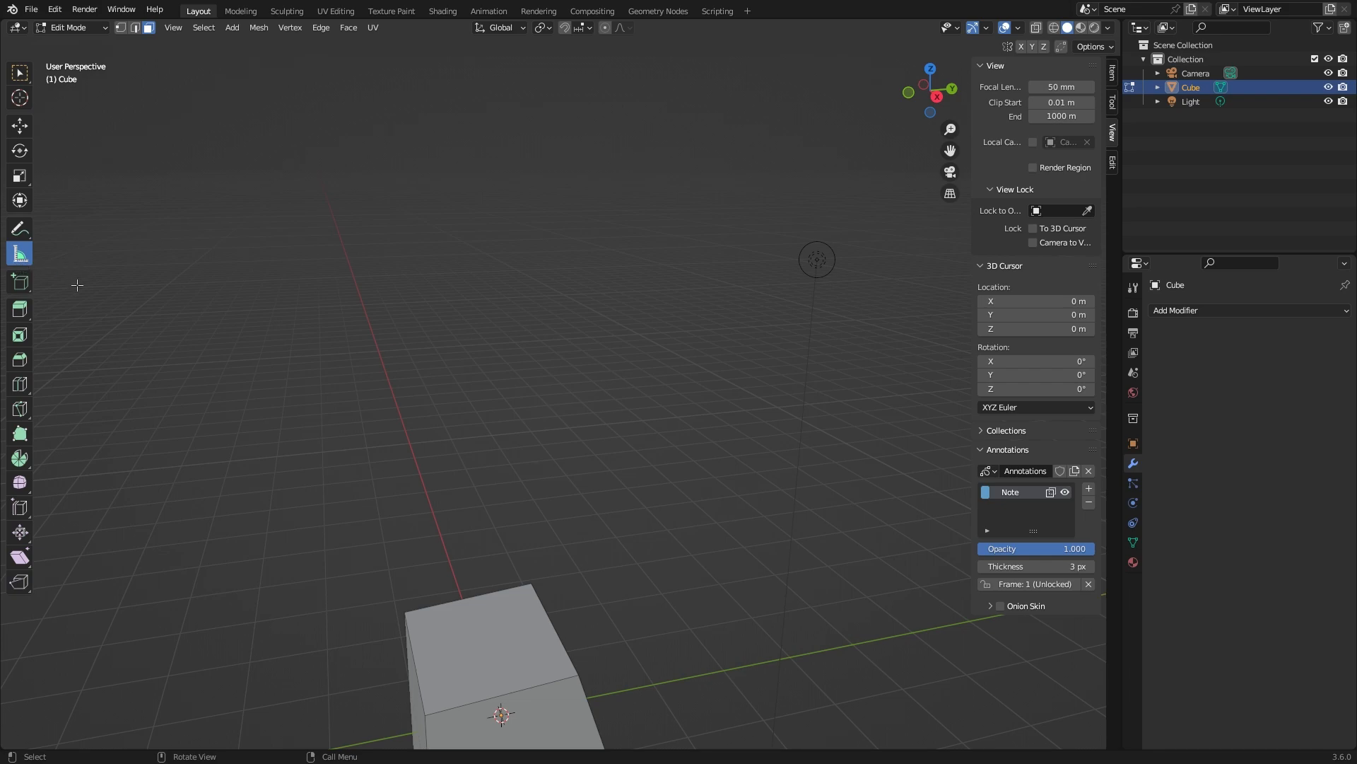
pyautogui.click(20, 282)
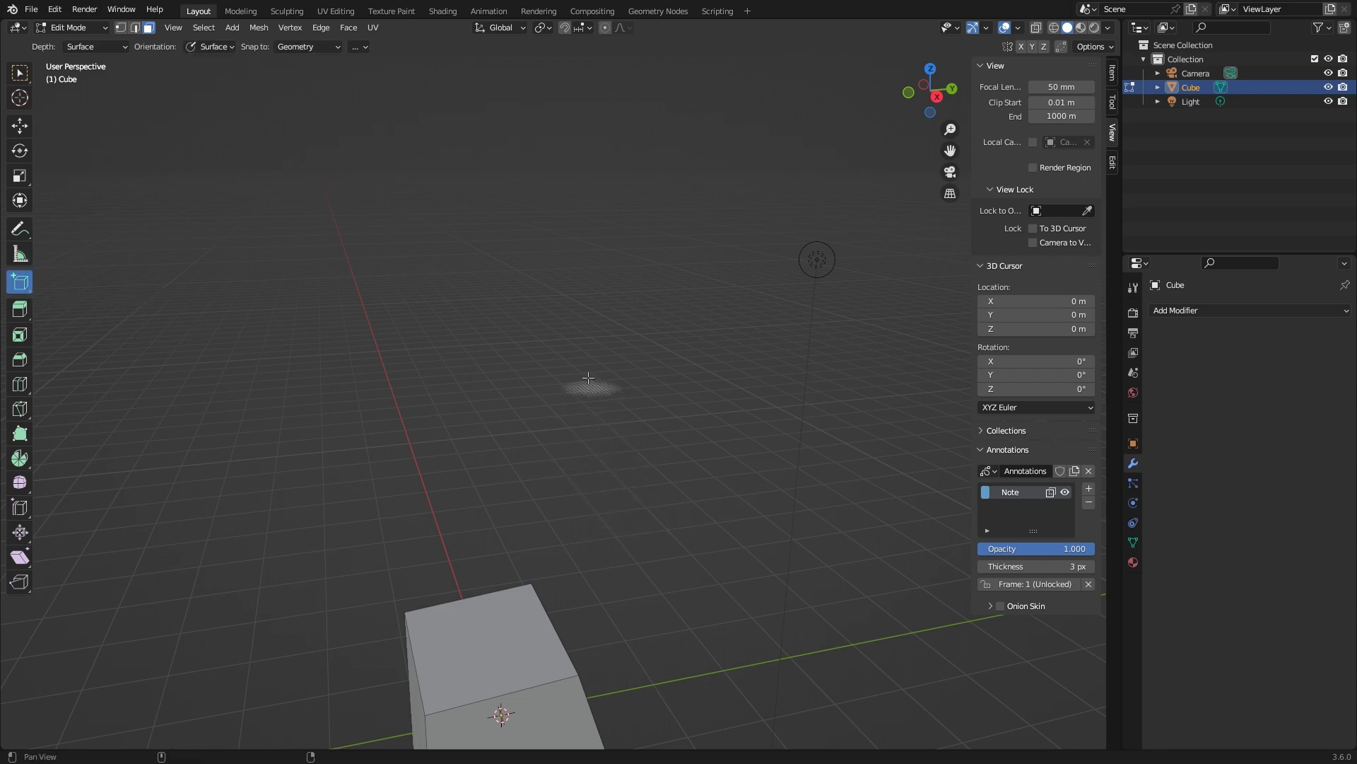
pyautogui.moveTo(445, 406); pyautogui.dragTo(823, 427)
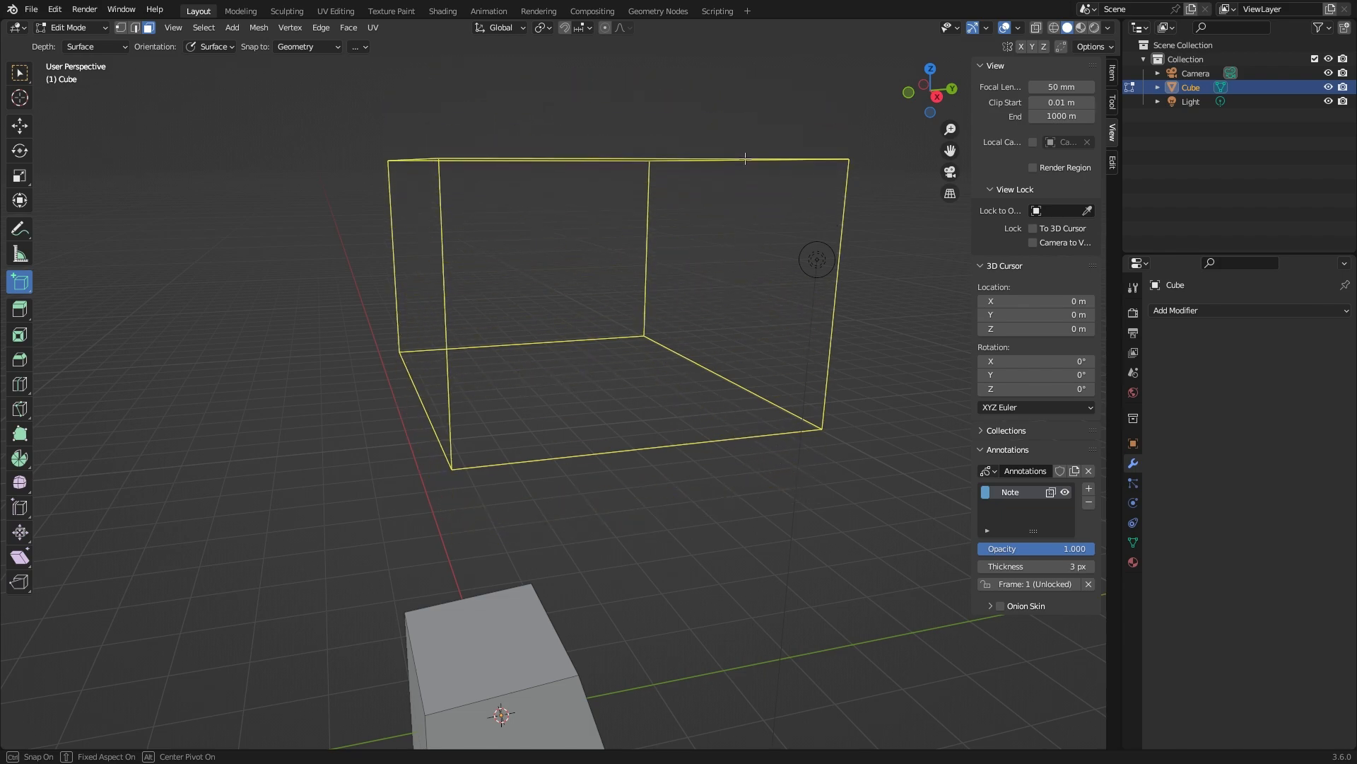
pyautogui.click(745, 158)
pyautogui.moveTo(812, 394); pyautogui.dragTo(507, 376, button='middle')
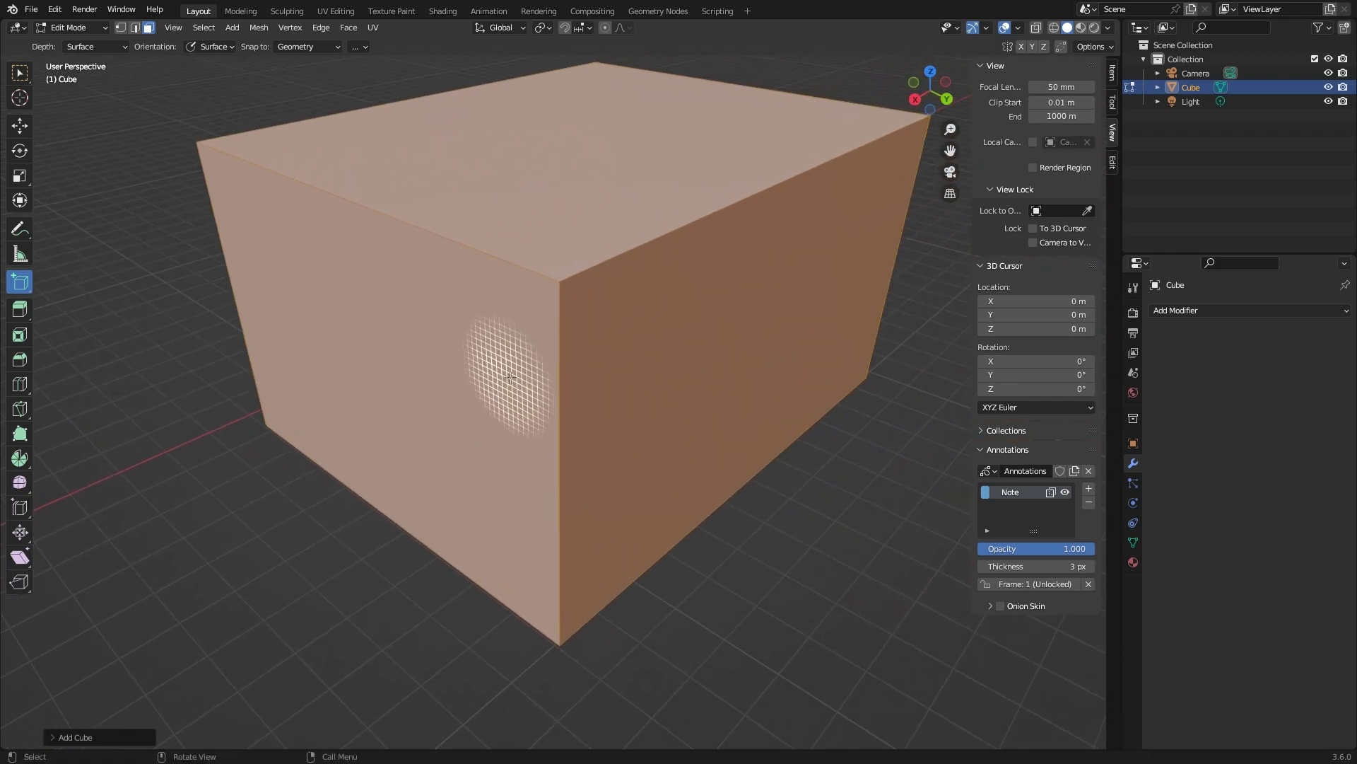
pyautogui.scroll(-6, 507, 377)
pyautogui.moveTo(763, 406); pyautogui.dragTo(720, 381, button='middle')
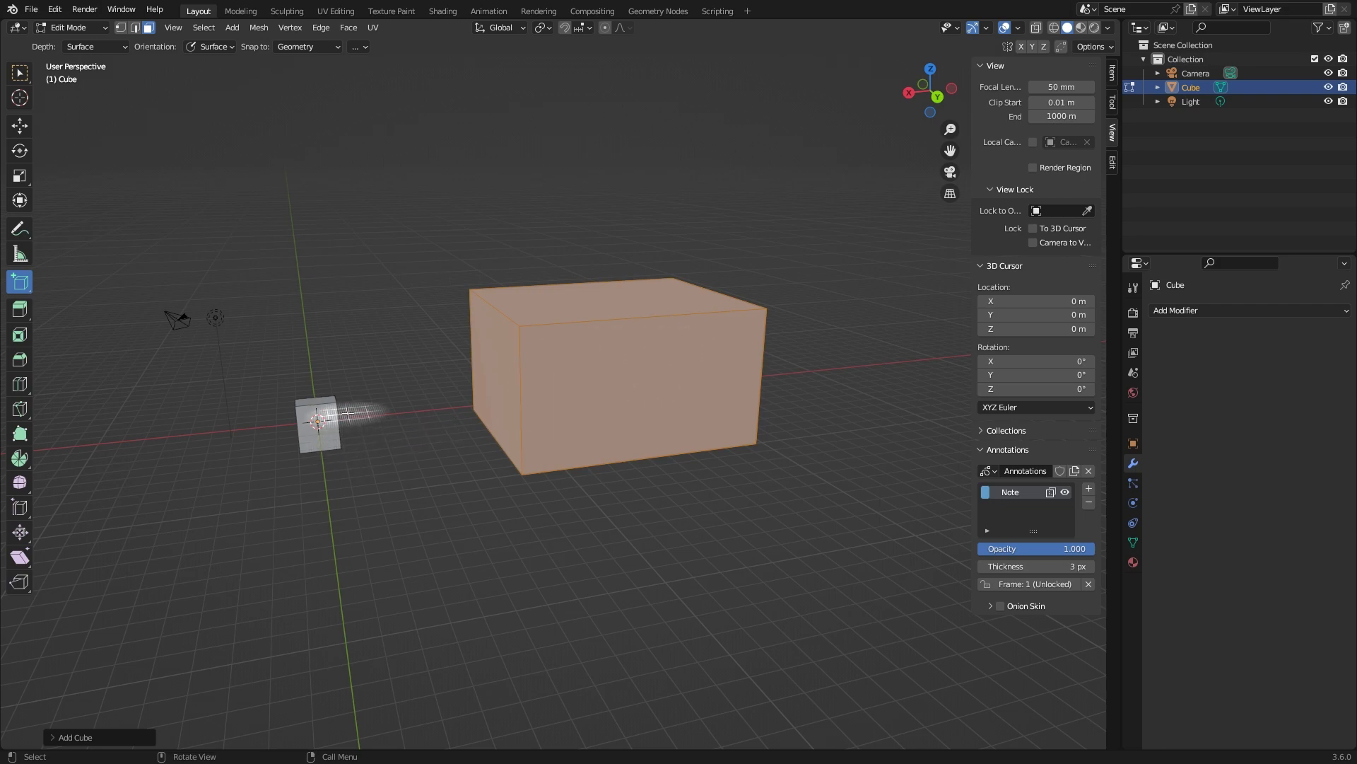
# Step: Try moving the combined mesh in Object Mode, cancel the move and return to Edit Mode
pyautogui.press('Tab')
pyautogui.press('g')
pyautogui.press('Escape')
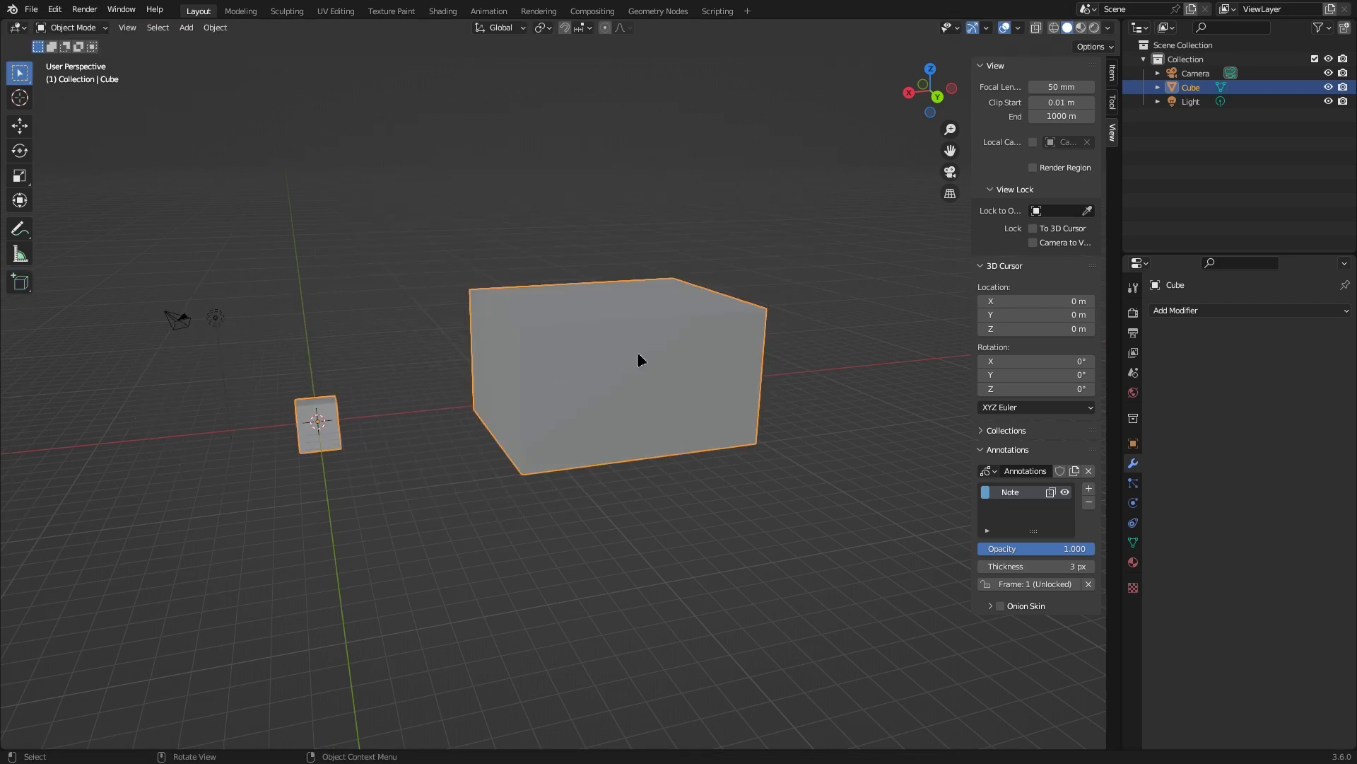
pyautogui.press('Tab')
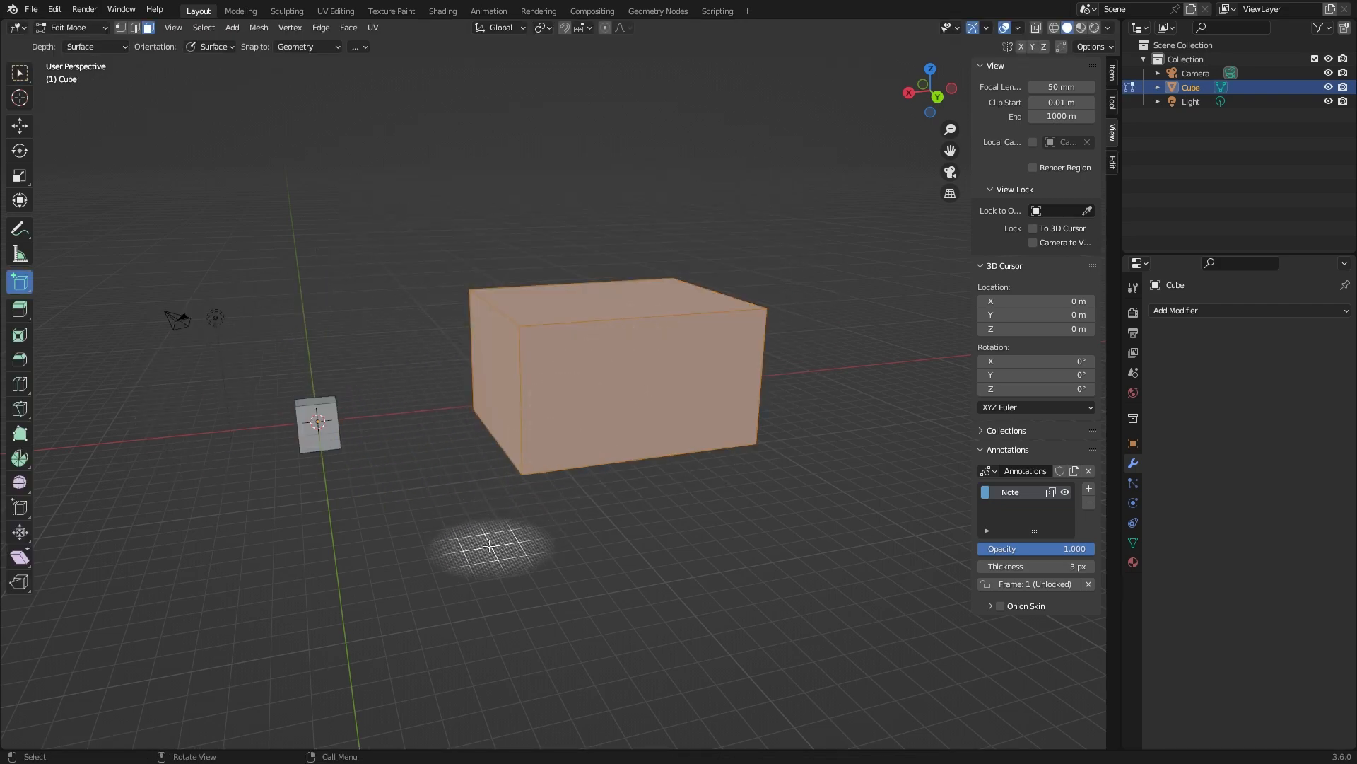
# Step: Switch to the Add Cone tool and draw a tall cone standing on the large box's top face
pyautogui.click(29, 285)
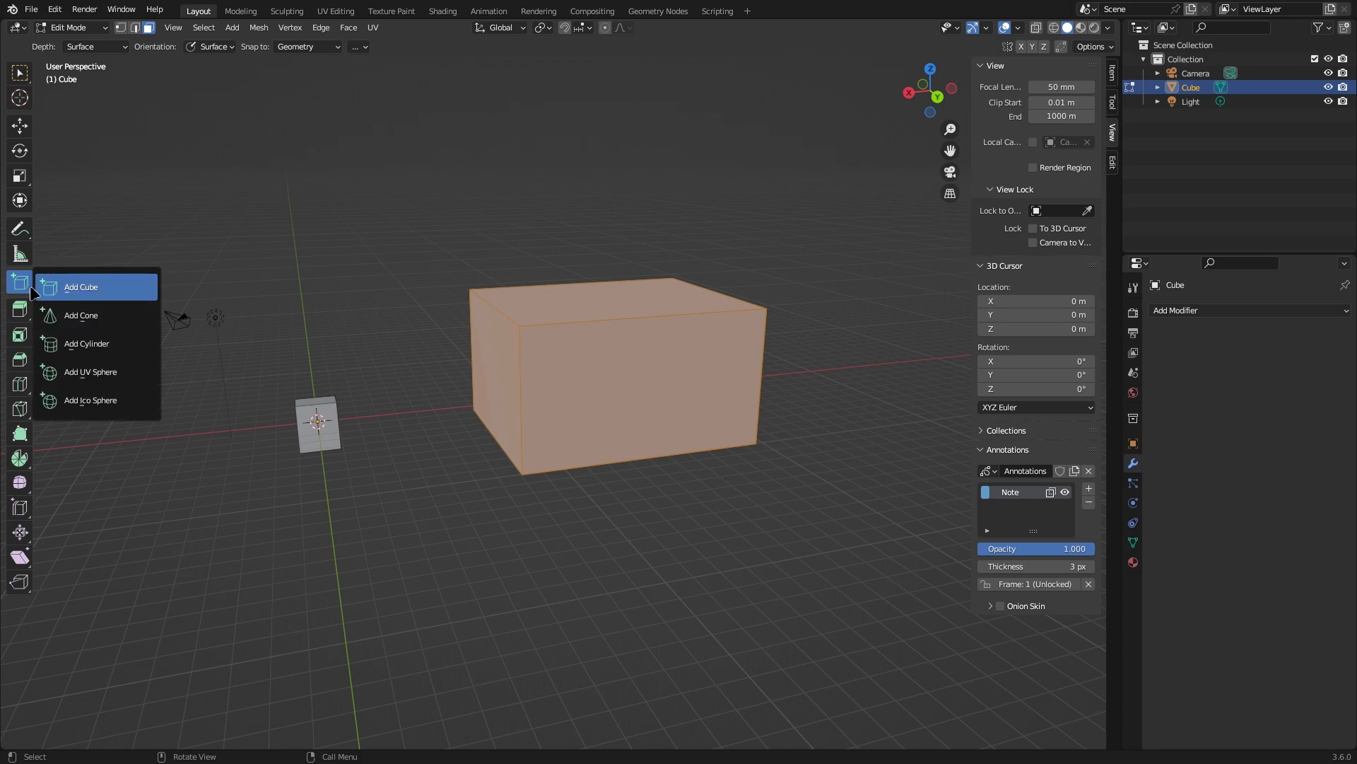
pyautogui.click(89, 313)
pyautogui.moveTo(739, 292); pyautogui.dragTo(577, 355, button='middle')
pyautogui.moveTo(521, 305); pyautogui.dragTo(766, 354)
pyautogui.click(746, 114)
pyautogui.scroll(-3, 831, 428)
pyautogui.moveTo(835, 433); pyautogui.dragTo(566, 357, button='middle')
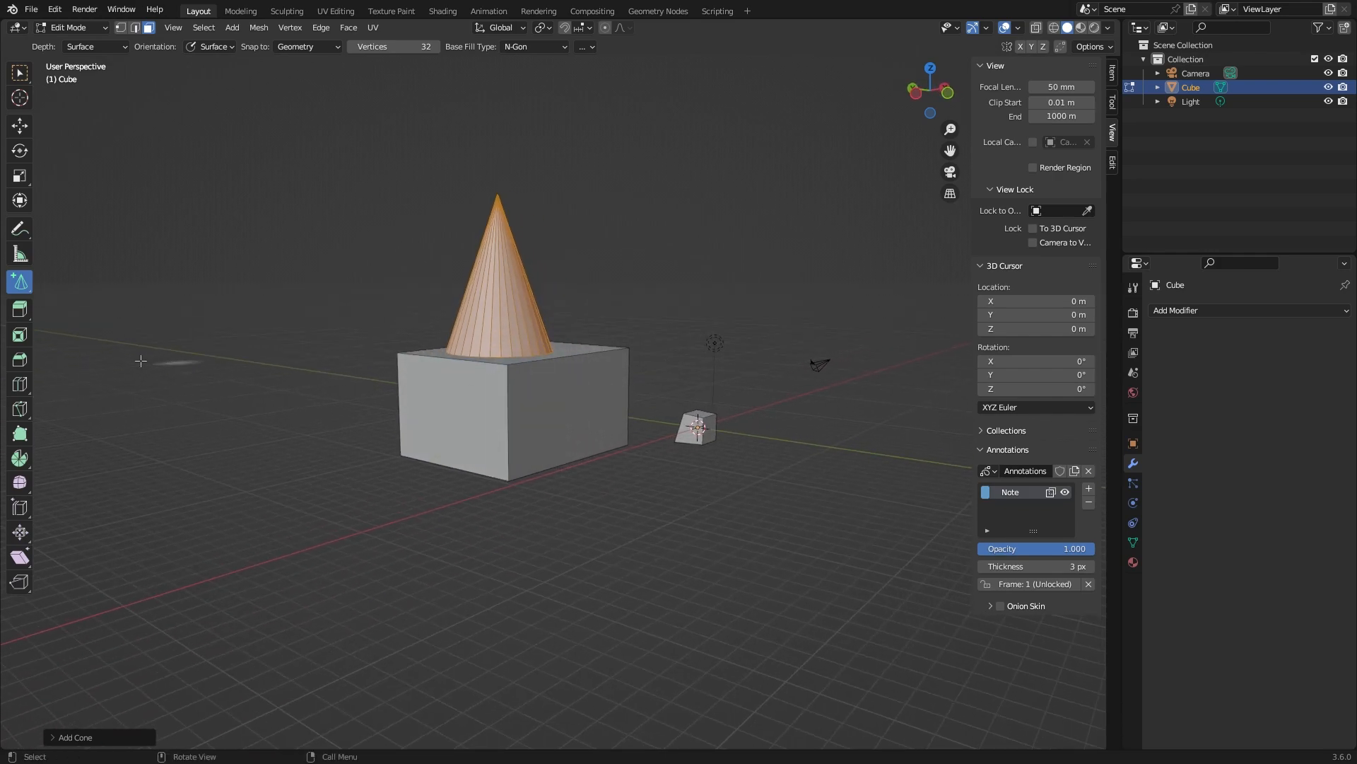
# Step: Switch to the Add Cylinder tool and draw two cylinders projecting outward from opposite side faces of the large box
pyautogui.moveTo(21, 287); pyautogui.dragTo(91, 343)
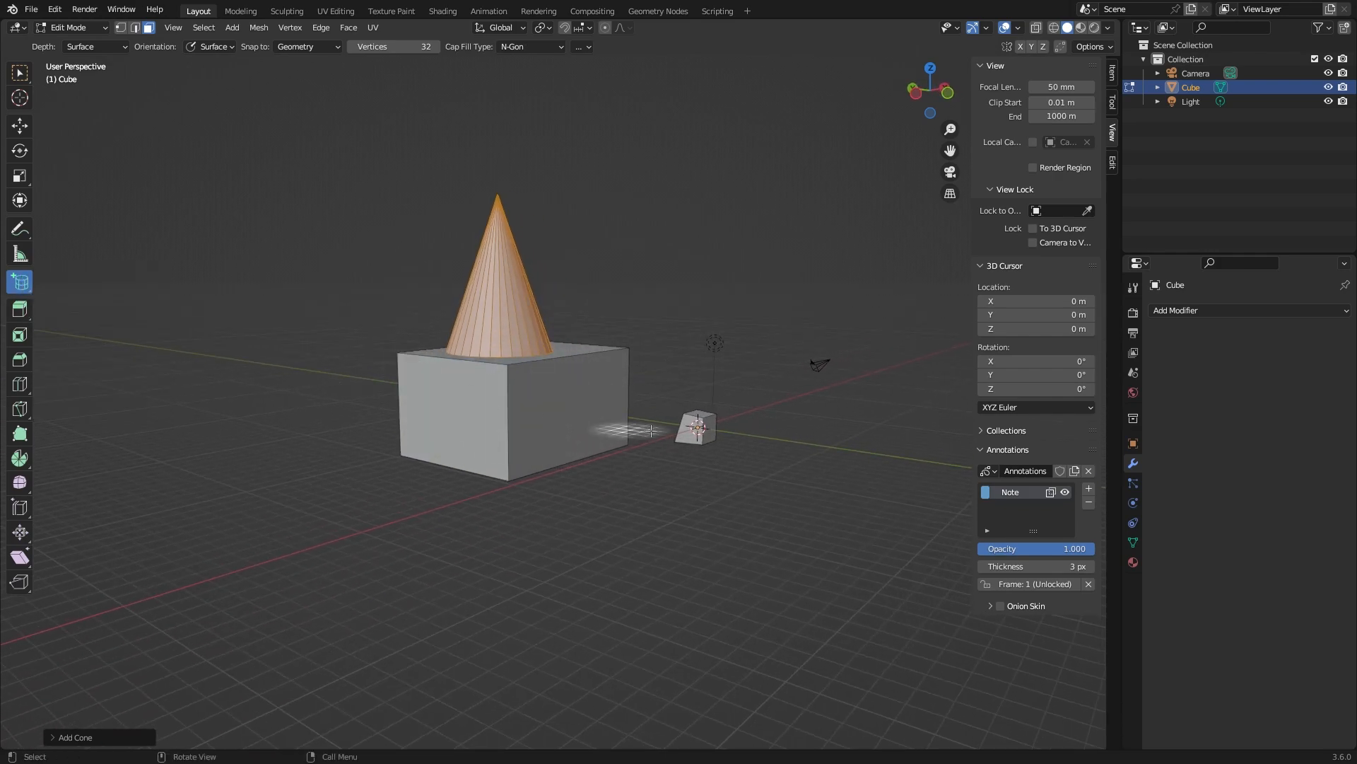
pyautogui.scroll(2, 649, 454)
pyautogui.moveTo(545, 394); pyautogui.dragTo(636, 463)
pyautogui.click(890, 523)
pyautogui.moveTo(382, 506); pyautogui.dragTo(692, 400, button='middle')
pyautogui.moveTo(666, 382); pyautogui.dragTo(755, 428)
pyautogui.click(974, 484)
pyautogui.moveTo(974, 484); pyautogui.dragTo(707, 459, button='middle')
pyautogui.scroll(3, 690, 441)
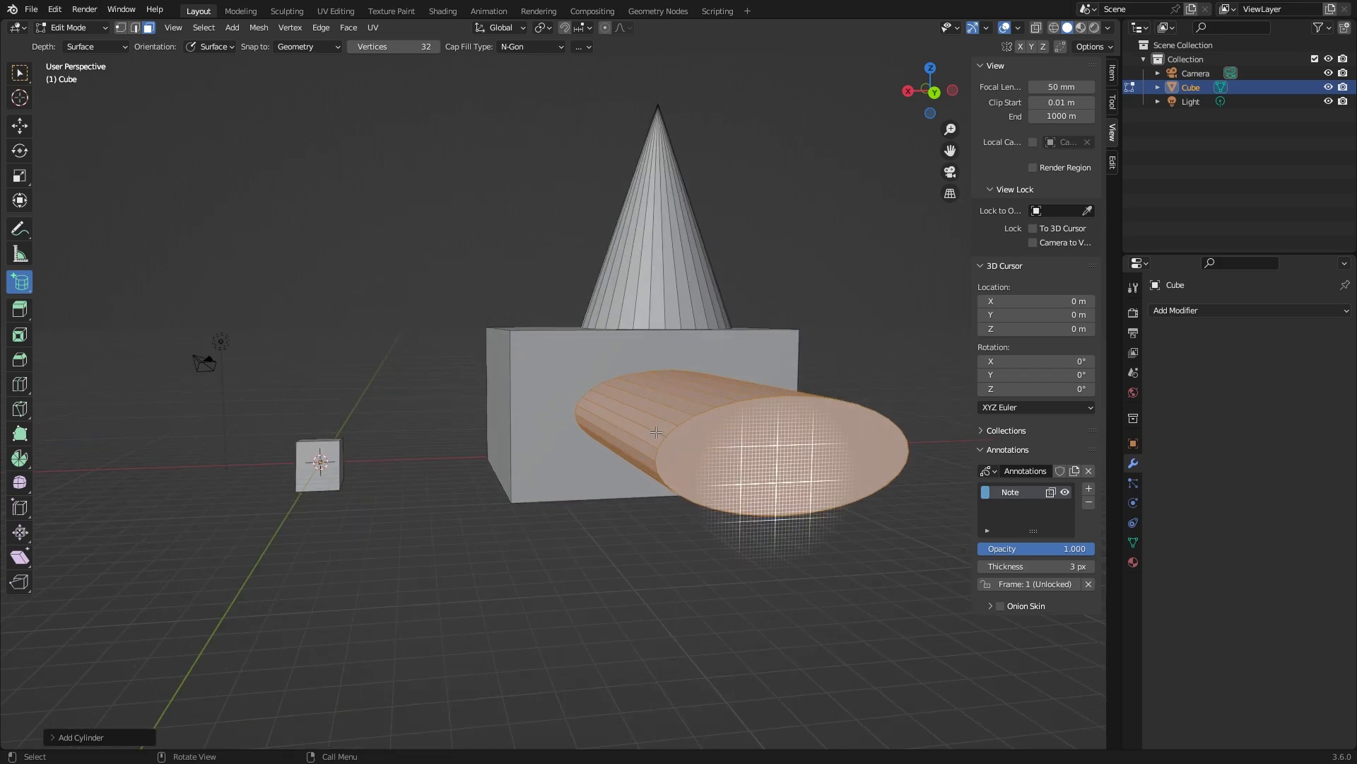
pyautogui.moveTo(716, 401); pyautogui.dragTo(530, 425, button='middle')
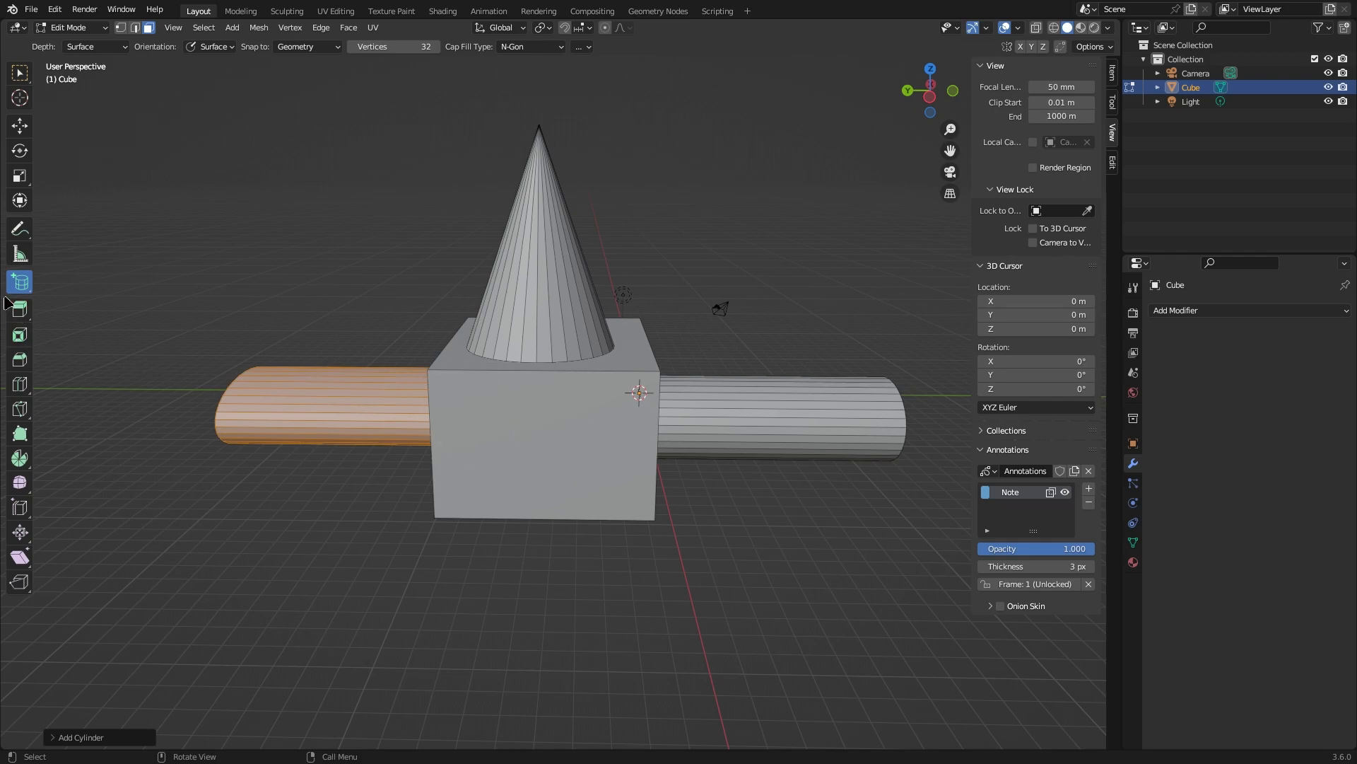
# Step: Draw a small ico sphere on the large box's free side face and a much larger one beside the box
pyautogui.moveTo(19, 286); pyautogui.dragTo(108, 400)
pyautogui.moveTo(520, 413); pyautogui.dragTo(615, 493)
pyautogui.click(500, 571)
pyautogui.moveTo(755, 467); pyautogui.dragTo(541, 502, button='middle')
pyautogui.scroll(-4, 547, 456)
pyautogui.moveTo(235, 437); pyautogui.dragTo(465, 573)
pyautogui.click(456, 301)
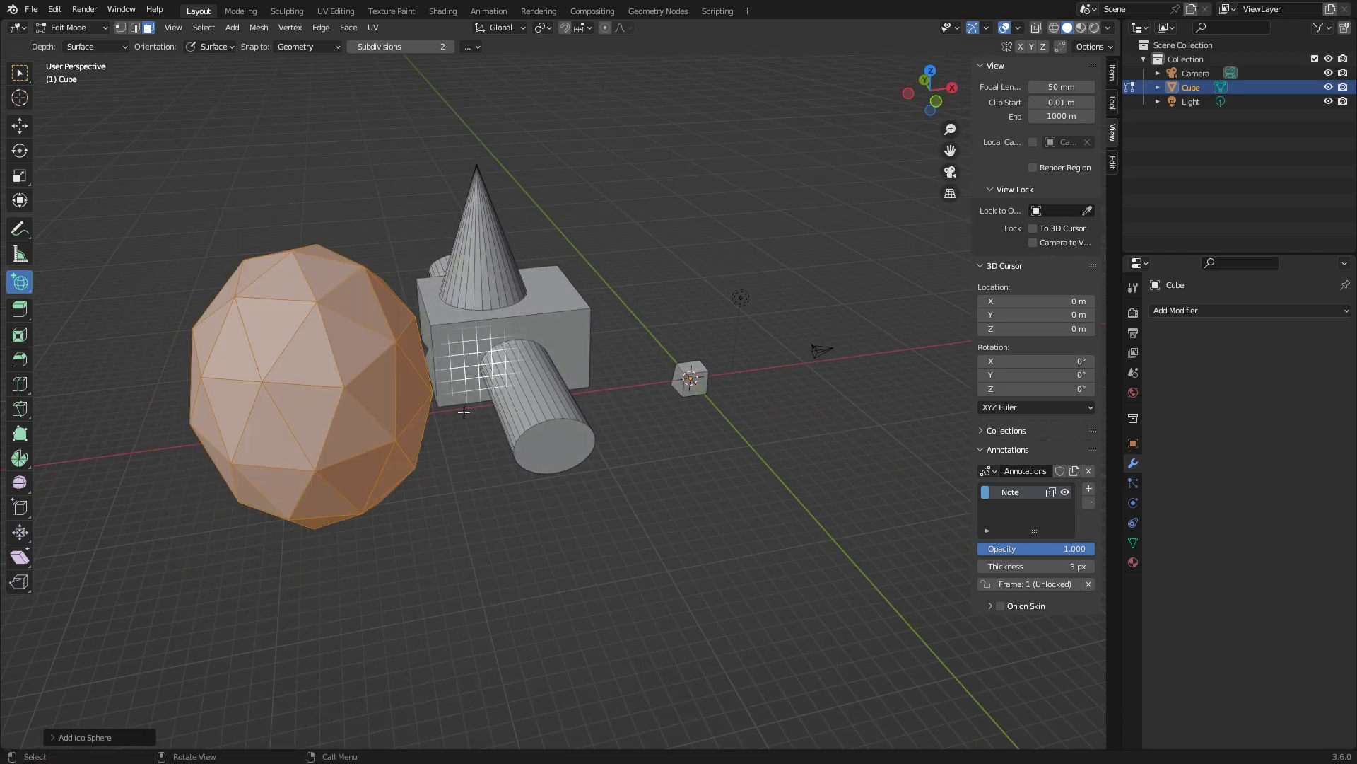
pyautogui.moveTo(424, 491); pyautogui.dragTo(612, 463, button='middle')
pyautogui.keyDown('shift'); pyautogui.moveTo(810, 380); pyautogui.dragTo(537, 453, button='middle'); pyautogui.keyUp('shift')
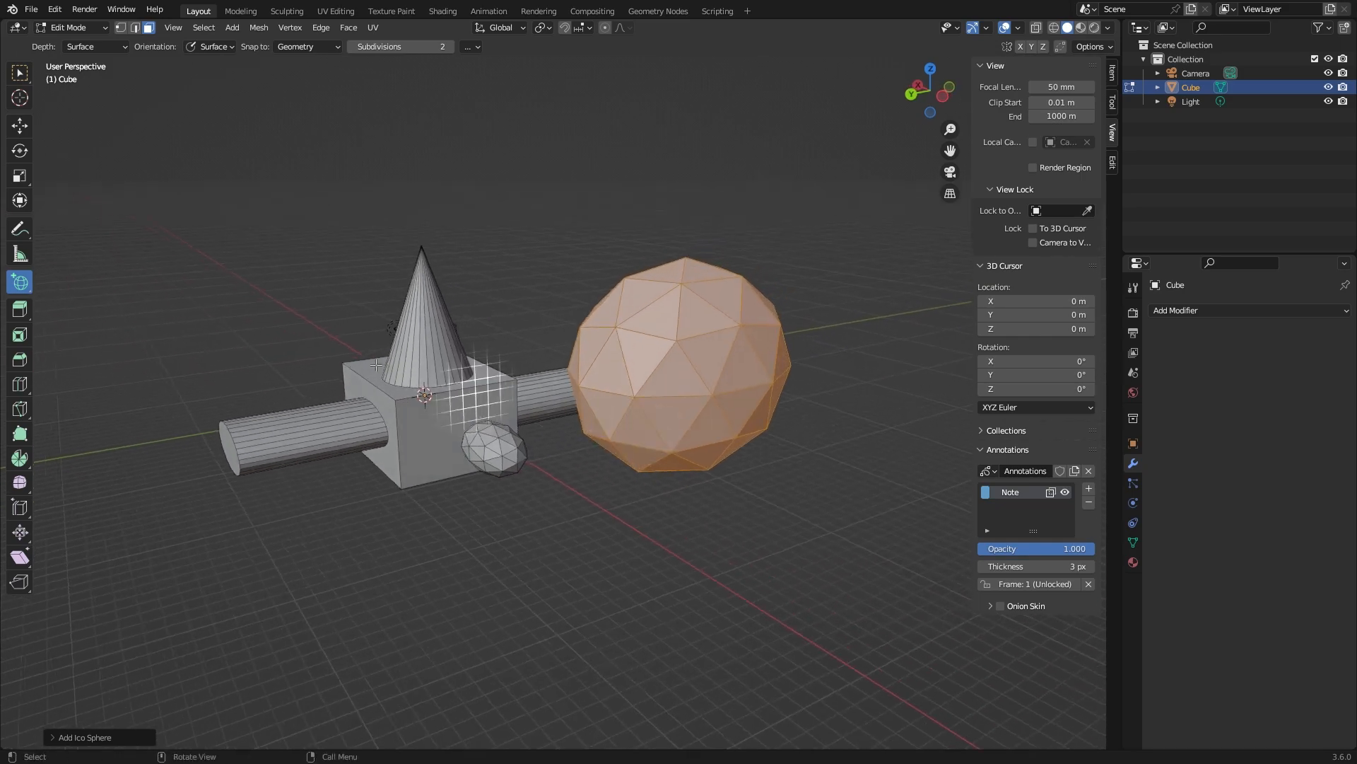
# Step: Switch to the Add UV Sphere tool and draw a sphere between the large box and the big ico sphere
pyautogui.click(20, 282)
pyautogui.click(91, 371)
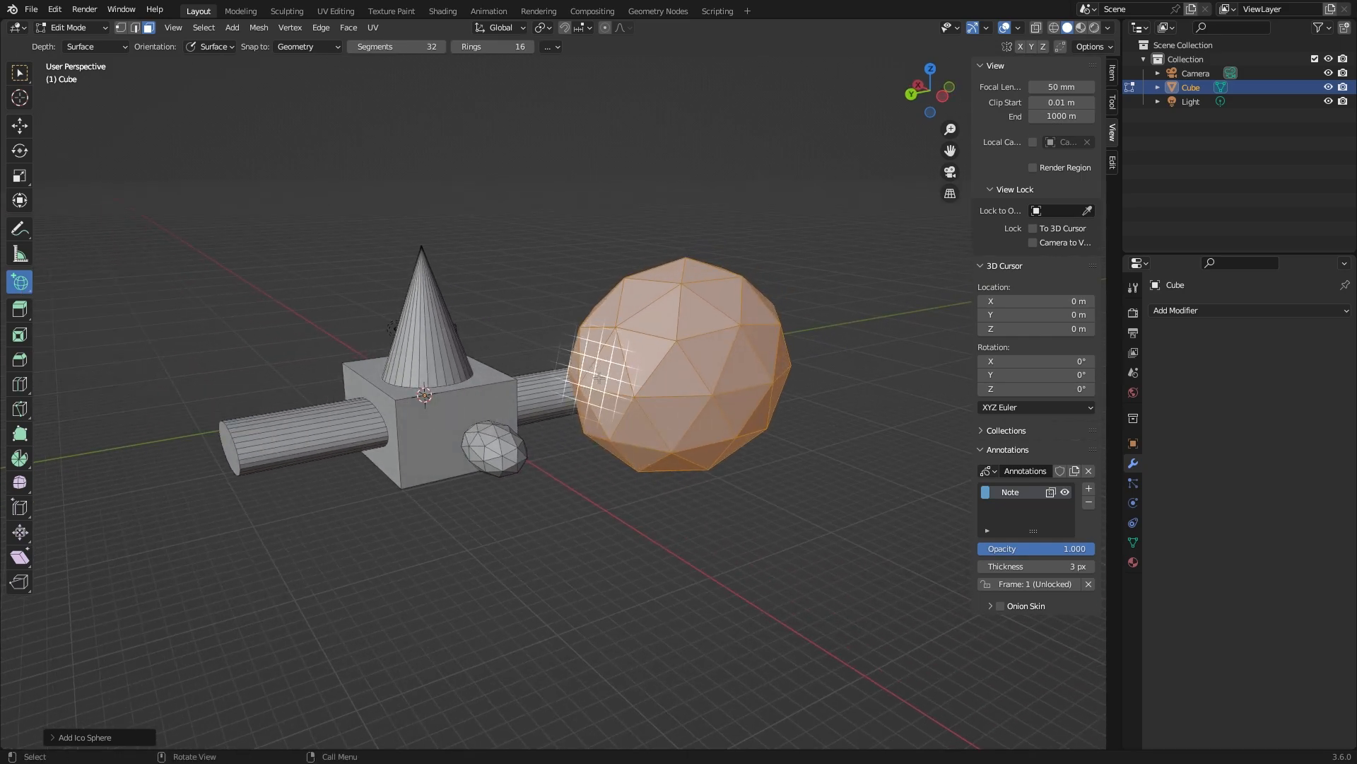
pyautogui.moveTo(319, 485); pyautogui.dragTo(439, 399, button='middle')
pyautogui.moveTo(490, 448); pyautogui.dragTo(557, 433, button='middle')
pyautogui.keyDown('shift'); pyautogui.moveTo(557, 311); pyautogui.dragTo(500, 507, button='middle'); pyautogui.keyUp('shift')
pyautogui.scroll(3, 587, 375)
pyautogui.moveTo(475, 490); pyautogui.dragTo(717, 451)
pyautogui.click(693, 378)
pyautogui.moveTo(714, 474); pyautogui.dragTo(495, 467, button='middle')
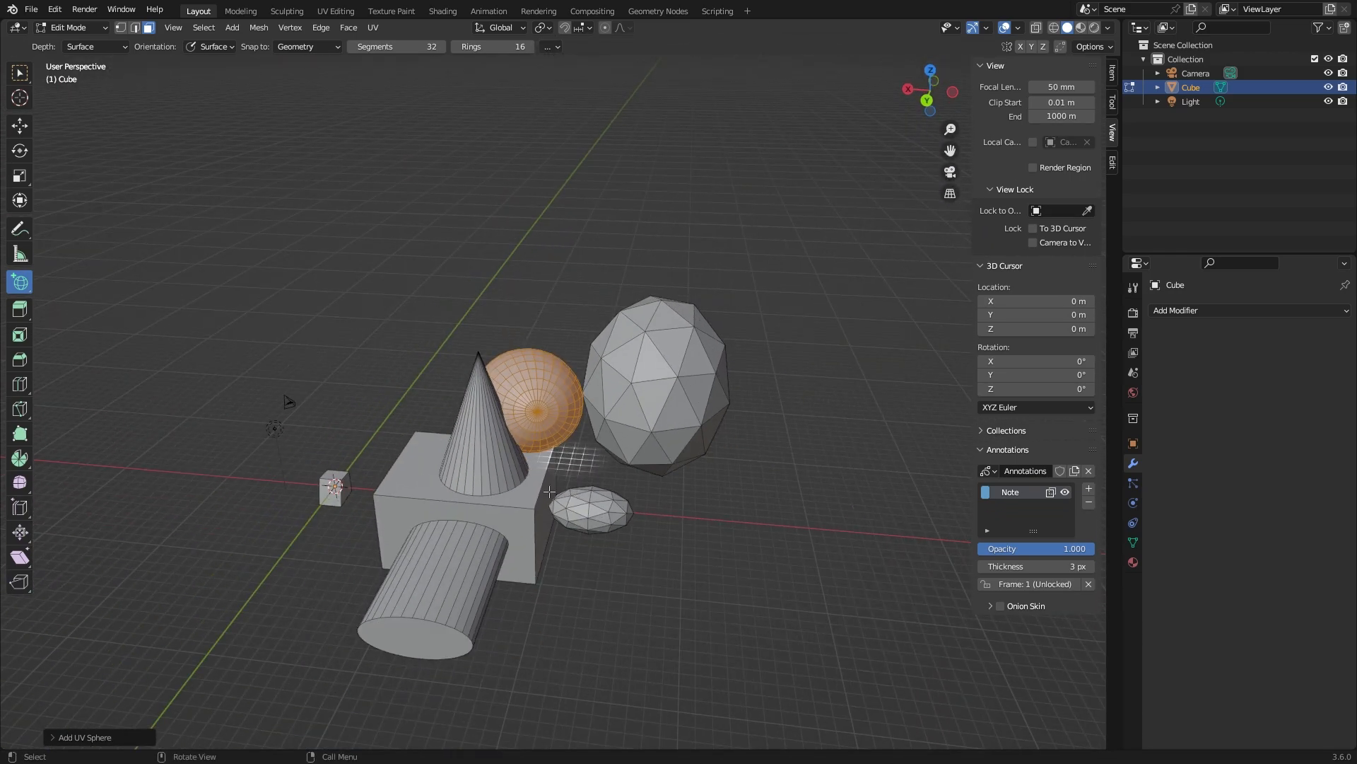
# Step: Set the primitive tool back to Add Cube, return to Object Mode and delete the combined mesh object
pyautogui.click(20, 282)
pyautogui.click(74, 292)
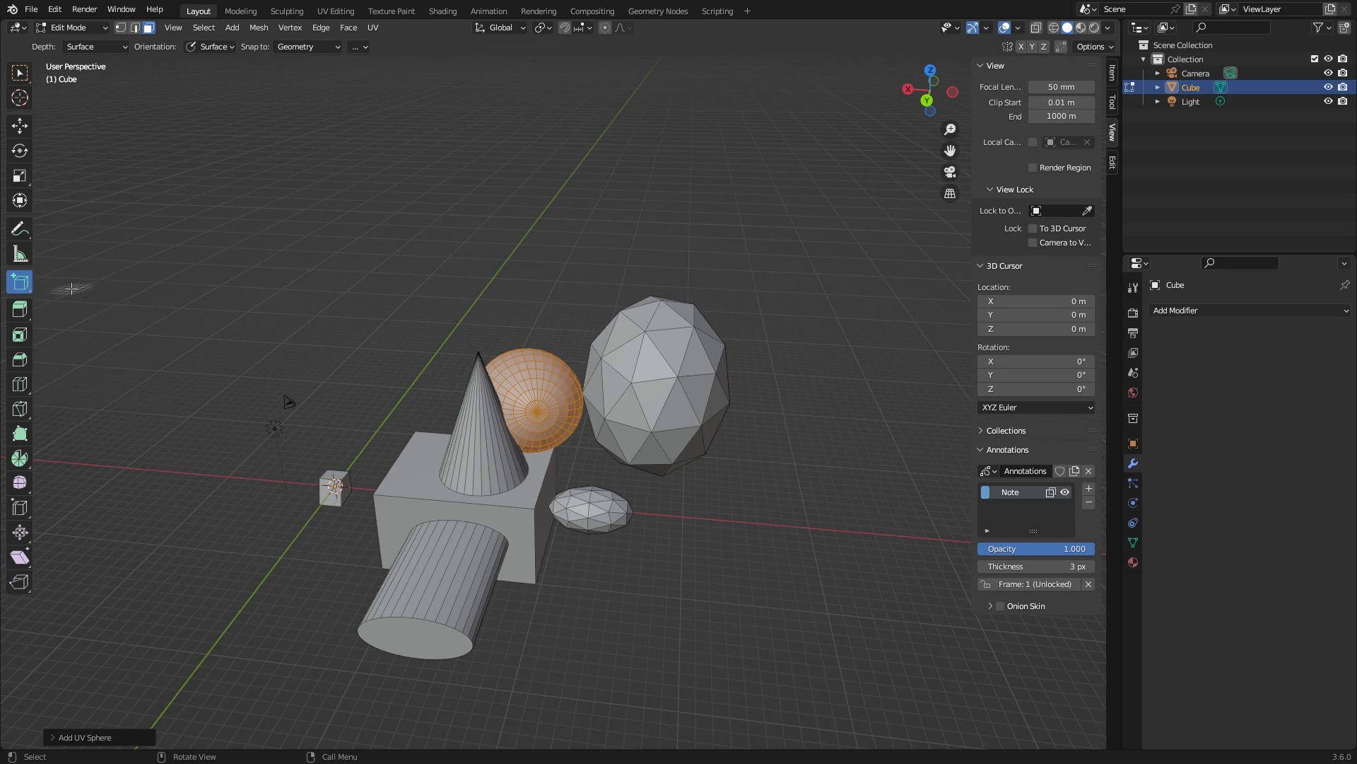
pyautogui.scroll(-2, 521, 357)
pyautogui.press('Tab')
pyautogui.press('x')
pyautogui.click(558, 387)
# Step: Add a new mesh cube at the world origin, frame it in the view and enter Edit Mode
pyautogui.hotkey('shift', 'a')
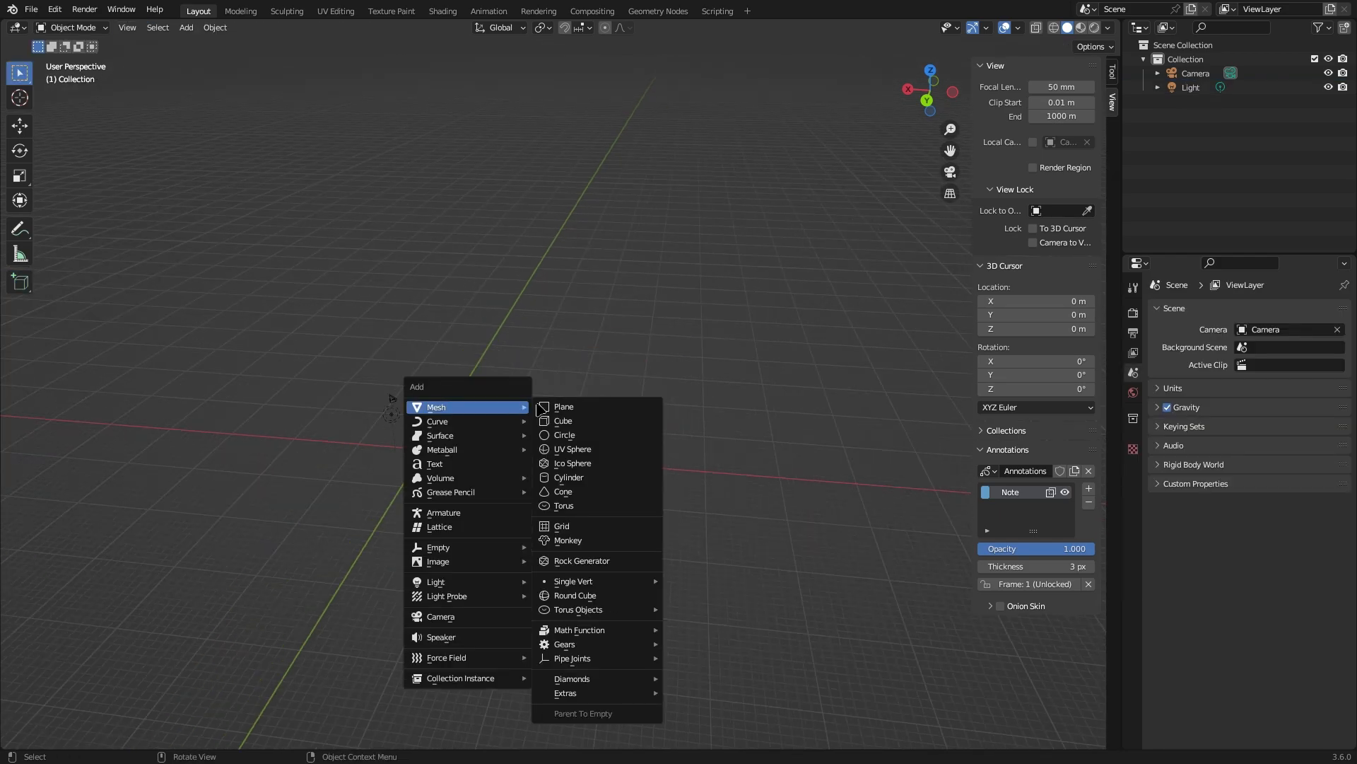
pyautogui.click(602, 421)
pyautogui.moveTo(602, 424); pyautogui.dragTo(500, 431, button='middle')
pyautogui.press('KP_Decimal')
pyautogui.scroll(-4, 470, 488)
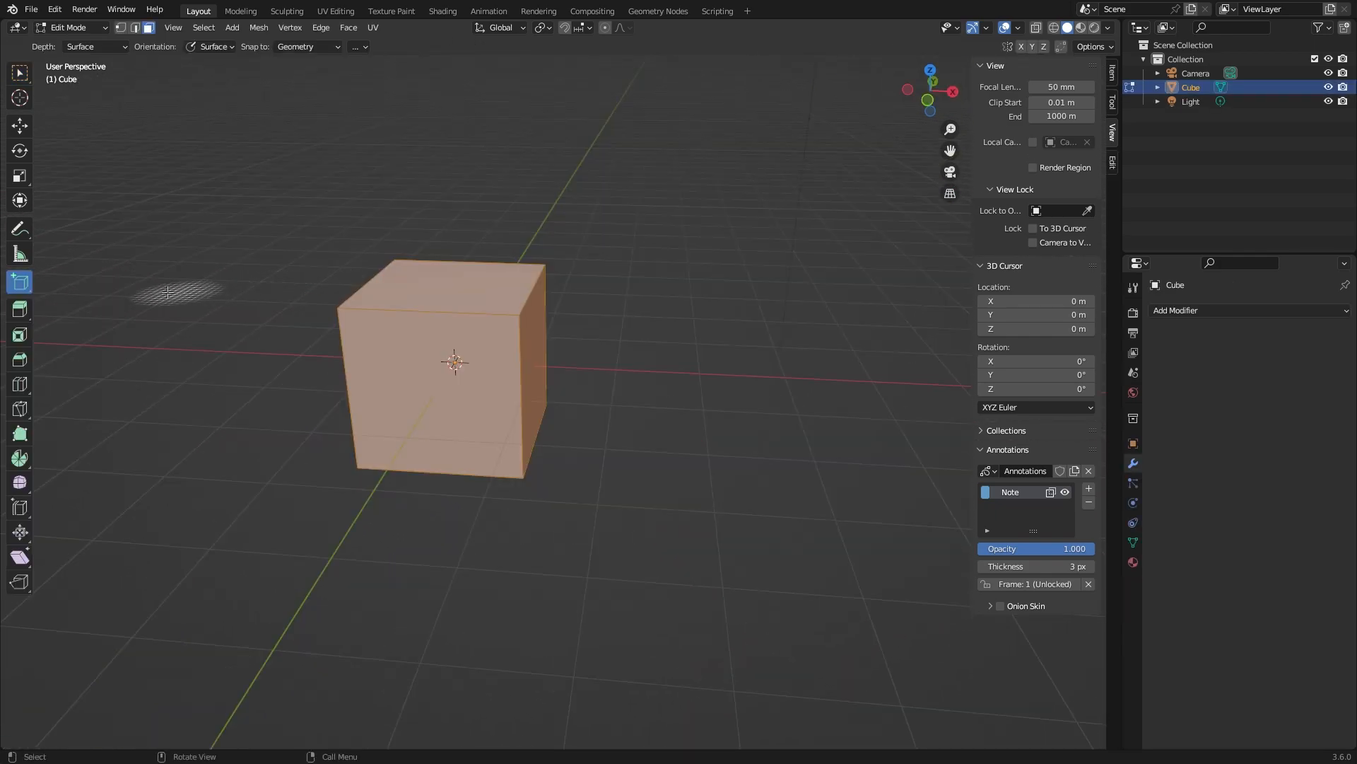
# Step: Activate the Extrude Region tool and extrude the cube's top face straight upward
pyautogui.click(21, 310)
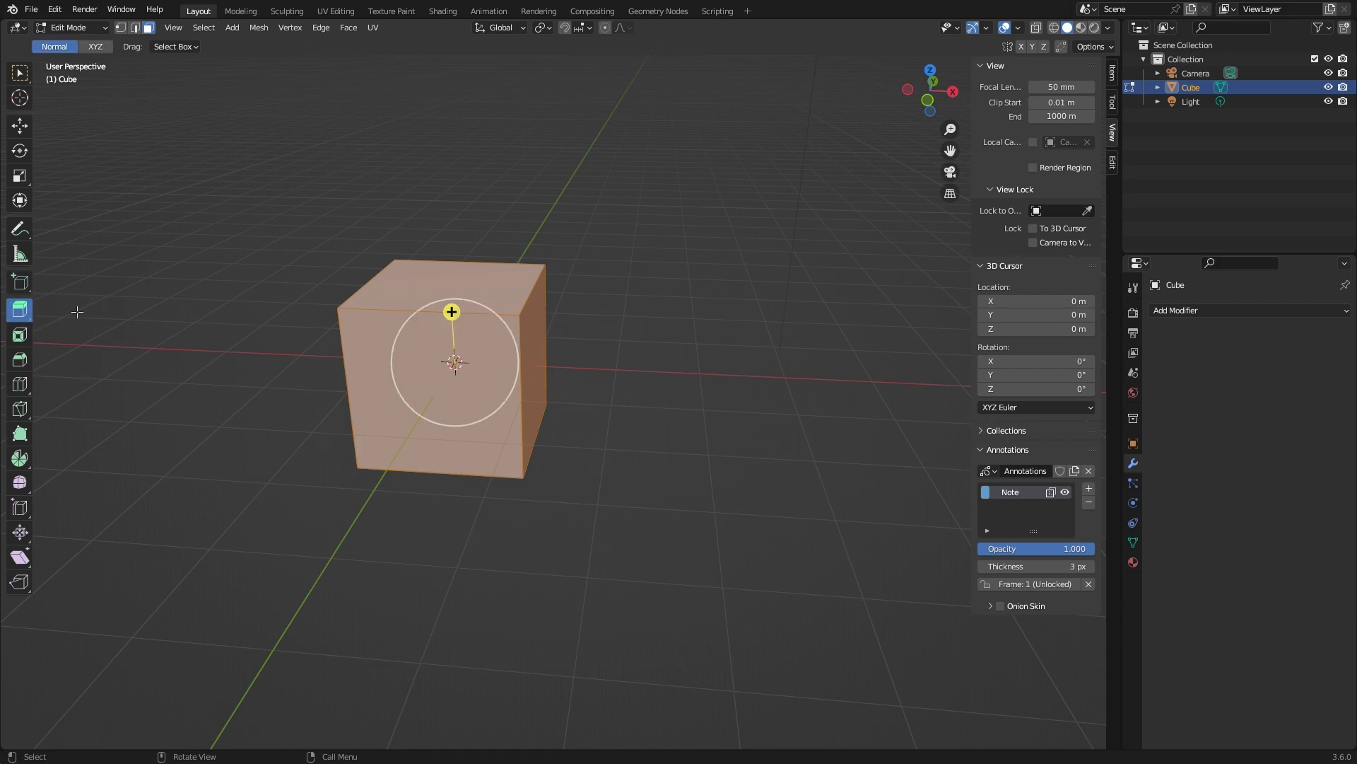
pyautogui.click(489, 272)
pyautogui.moveTo(489, 273); pyautogui.dragTo(430, 207, button='middle')
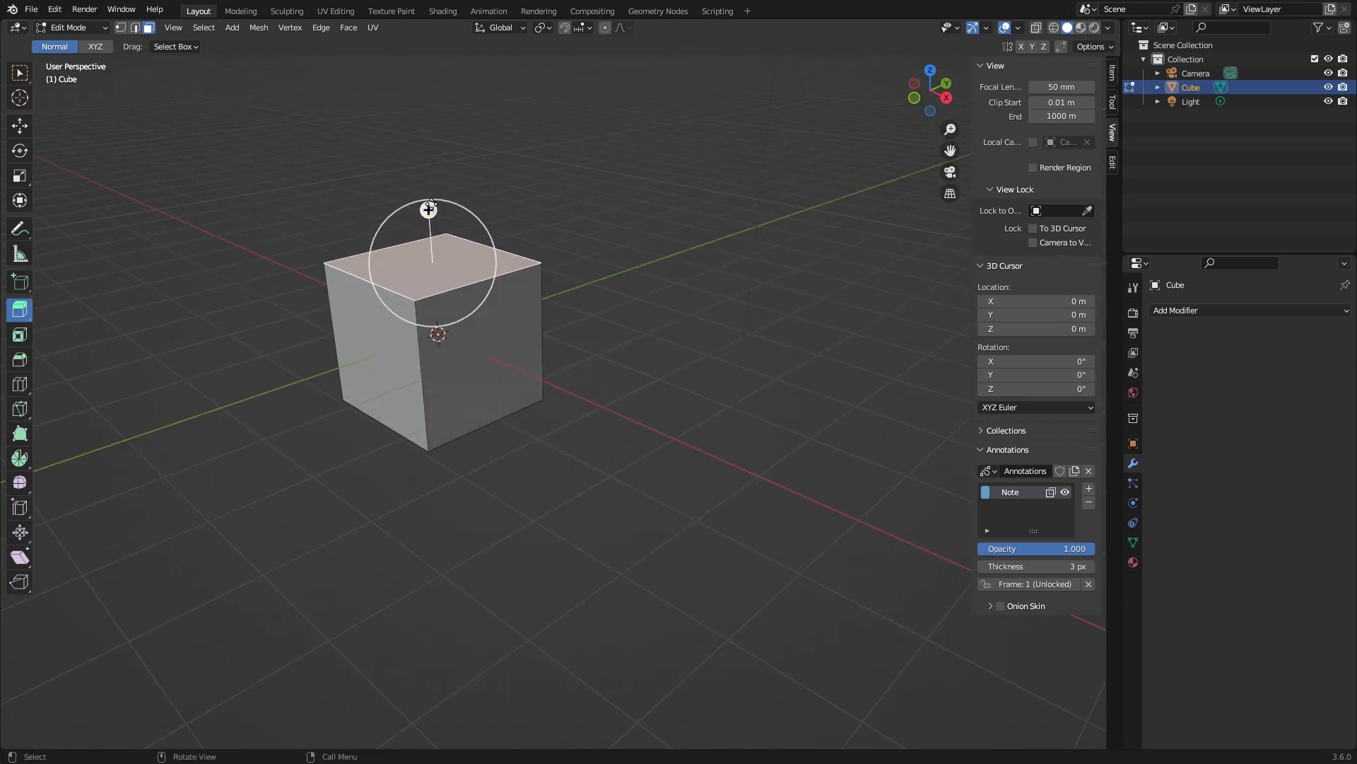
pyautogui.moveTo(428, 209); pyautogui.dragTo(429, 96)
# Step: Extrude two adjacent side faces of the original cube outward with Extrude Region
pyautogui.click(488, 348)
pyautogui.moveTo(522, 371); pyautogui.dragTo(627, 418)
pyautogui.click(374, 358)
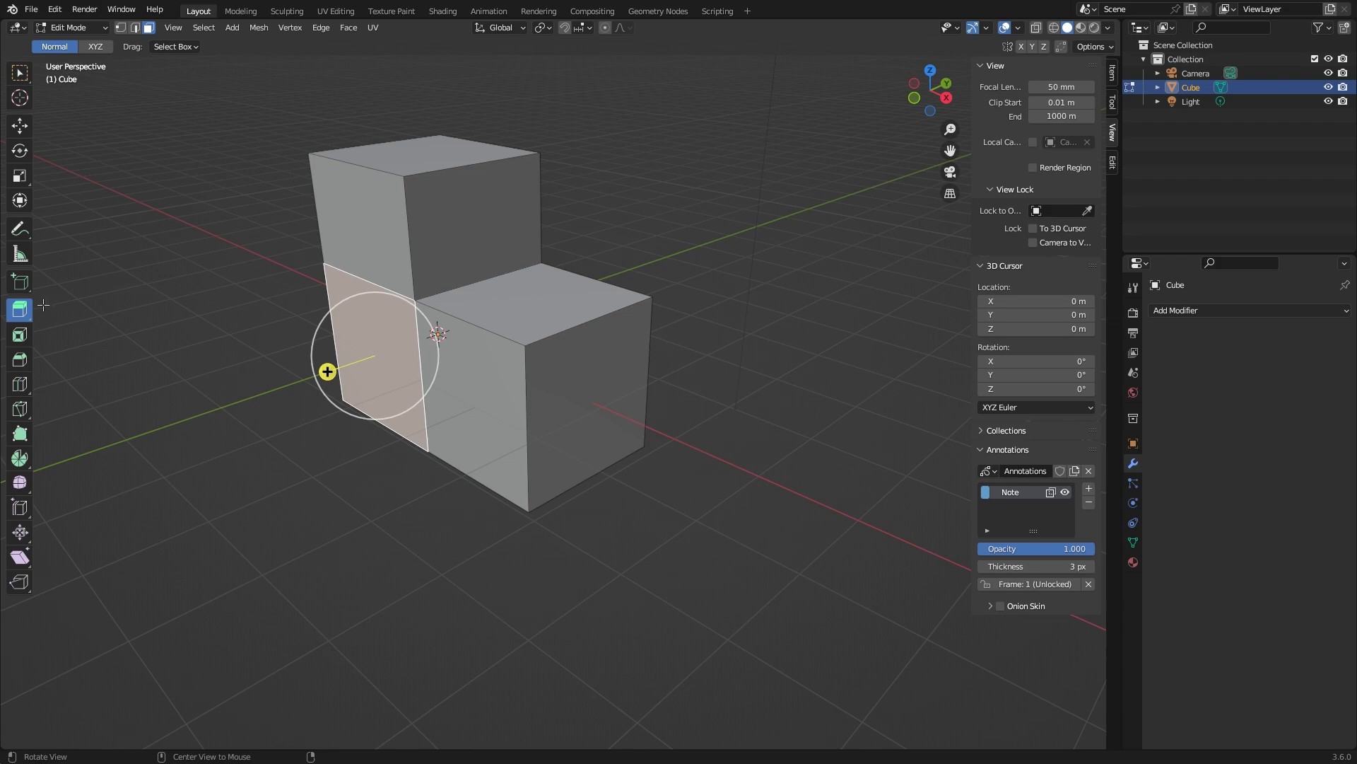
pyautogui.moveTo(292, 409); pyautogui.dragTo(541, 411, button='middle')
pyautogui.moveTo(755, 407); pyautogui.dragTo(930, 429)
pyautogui.scroll(-1, 817, 343)
pyautogui.moveTo(817, 343); pyautogui.dragTo(750, 338, button='middle')
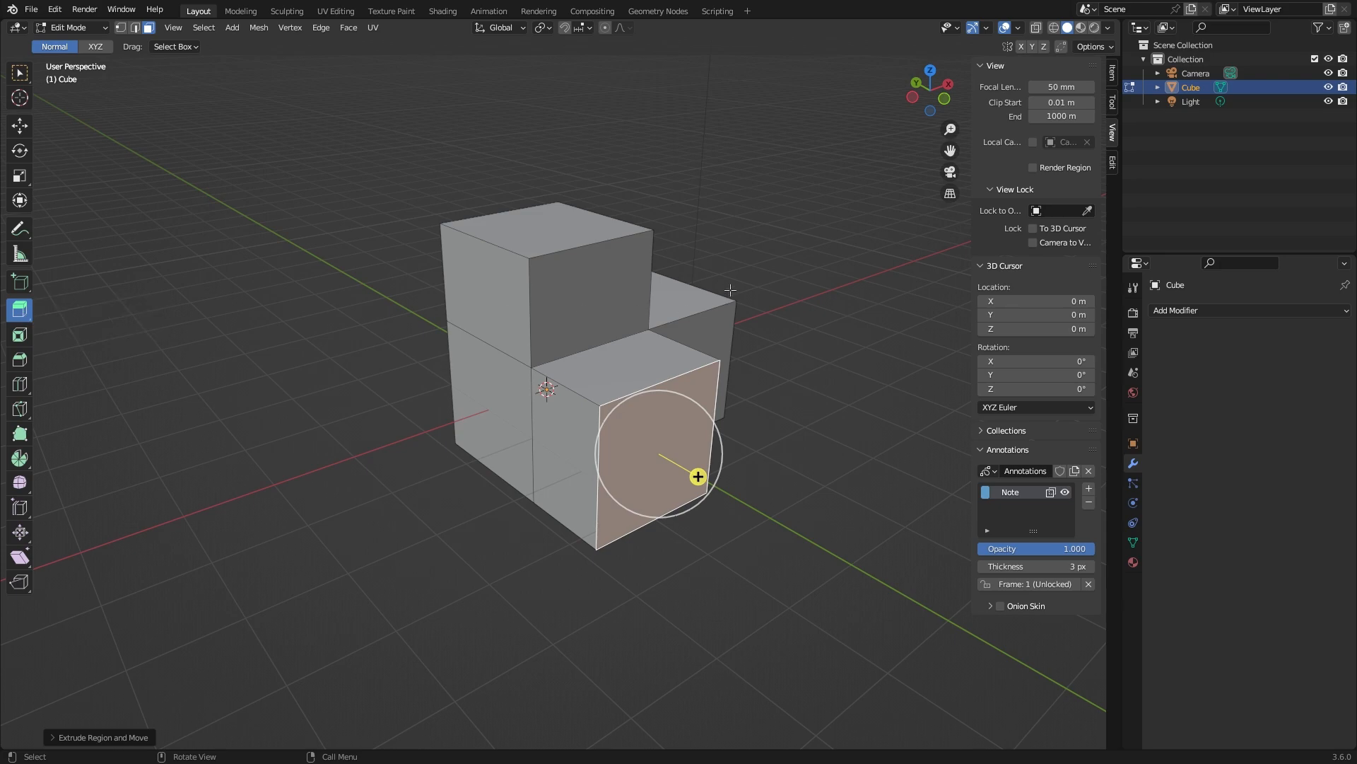
# Step: Undo the three face extrusions and select the whole cube
pyautogui.hotkey('ctrl', 'z')
pyautogui.hotkey('ctrl', 'z')
pyautogui.hotkey('ctrl', 'z')
pyautogui.hotkey('ctrl', 'z')
pyautogui.hotkey('ctrl', 'z')
pyautogui.press('a')
pyautogui.moveTo(755, 319); pyautogui.dragTo(379, 292, button='middle')
pyautogui.scroll(2, 421, 357)
pyautogui.moveTo(420, 357); pyautogui.dragTo(441, 350, button='middle')
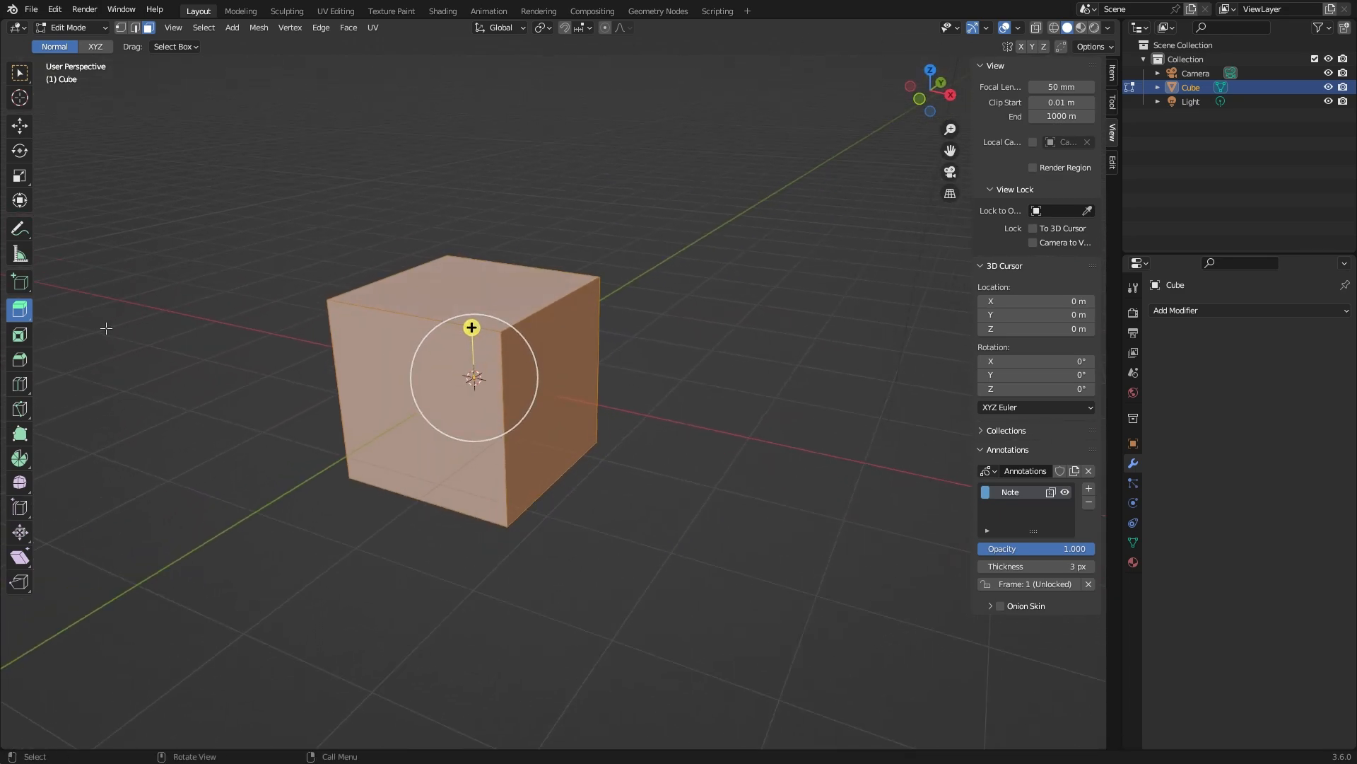
# Step: Review the extrude tool variants, keeping Extrude Region active, and examine the face context menu
pyautogui.click(20, 317)
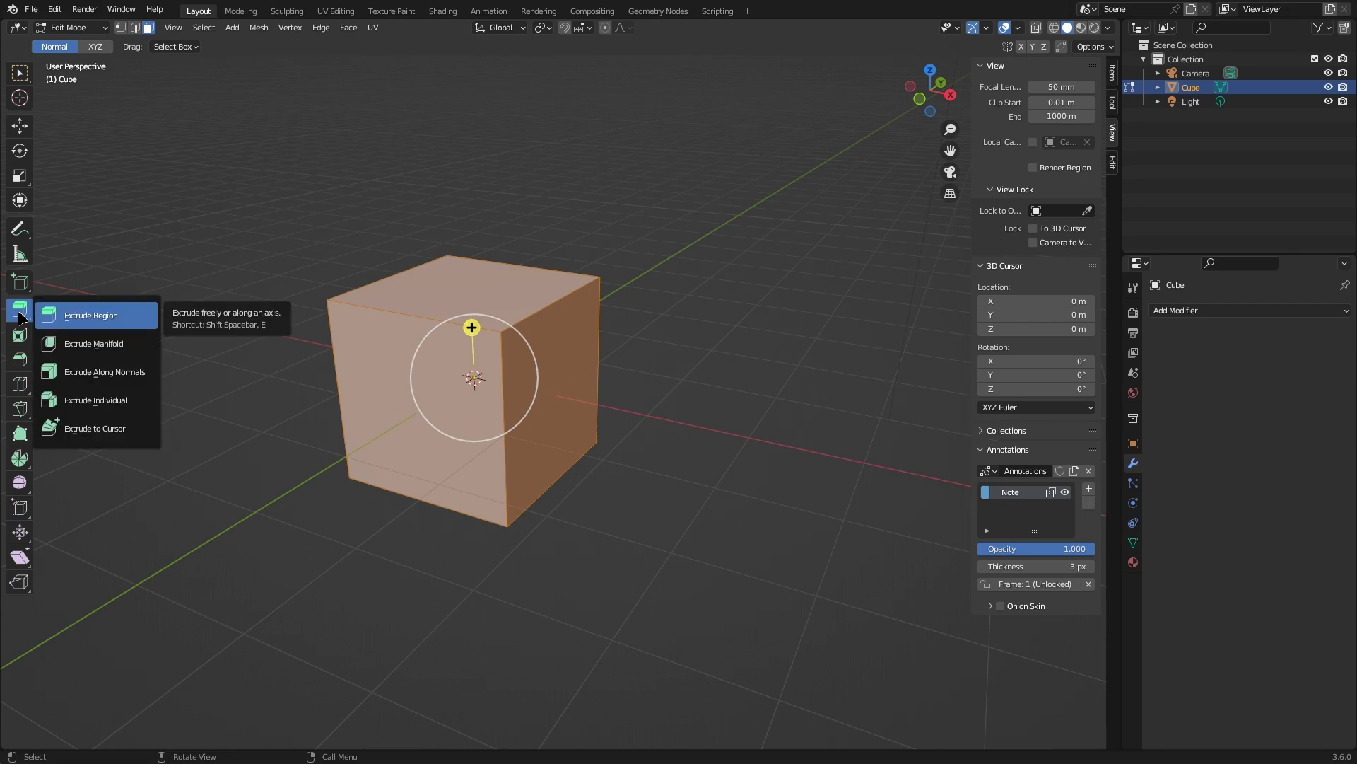
pyautogui.click(82, 315)
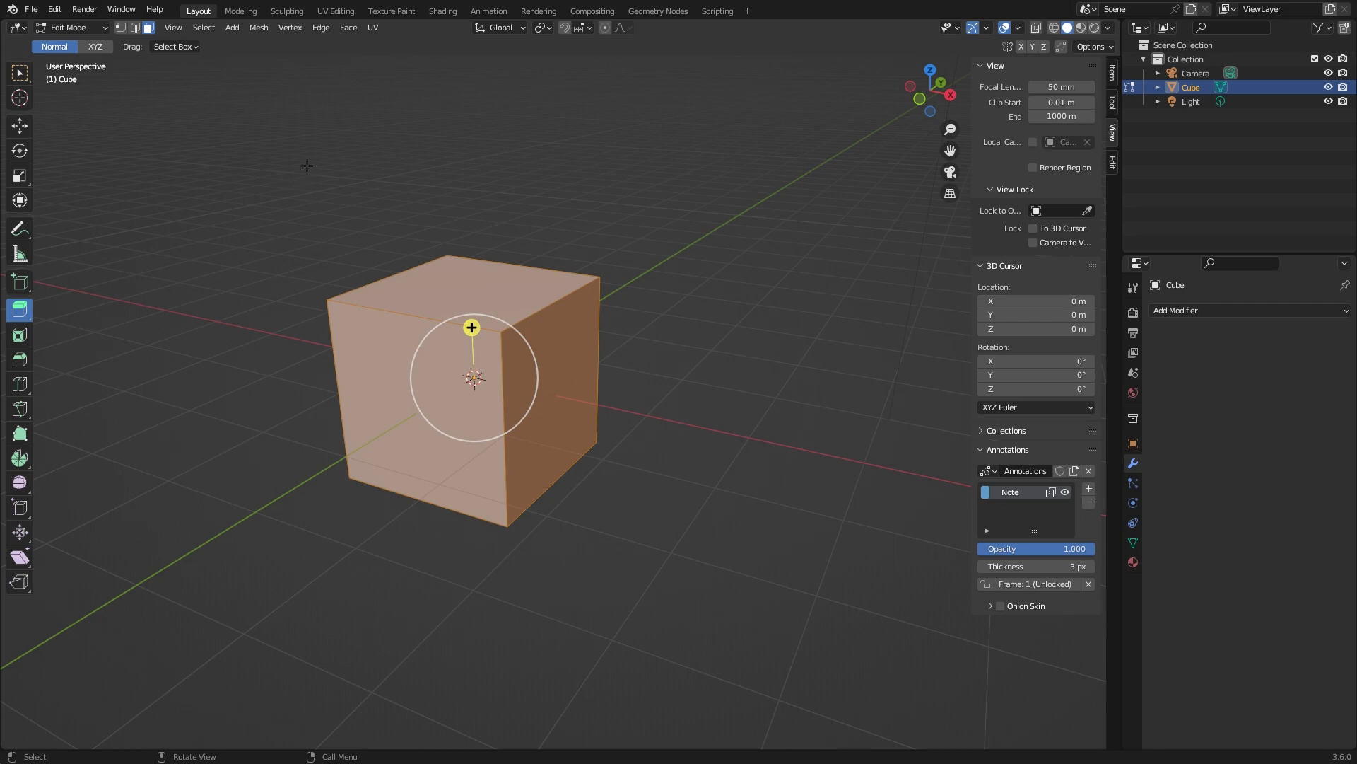
pyautogui.rightClick(264, 121)
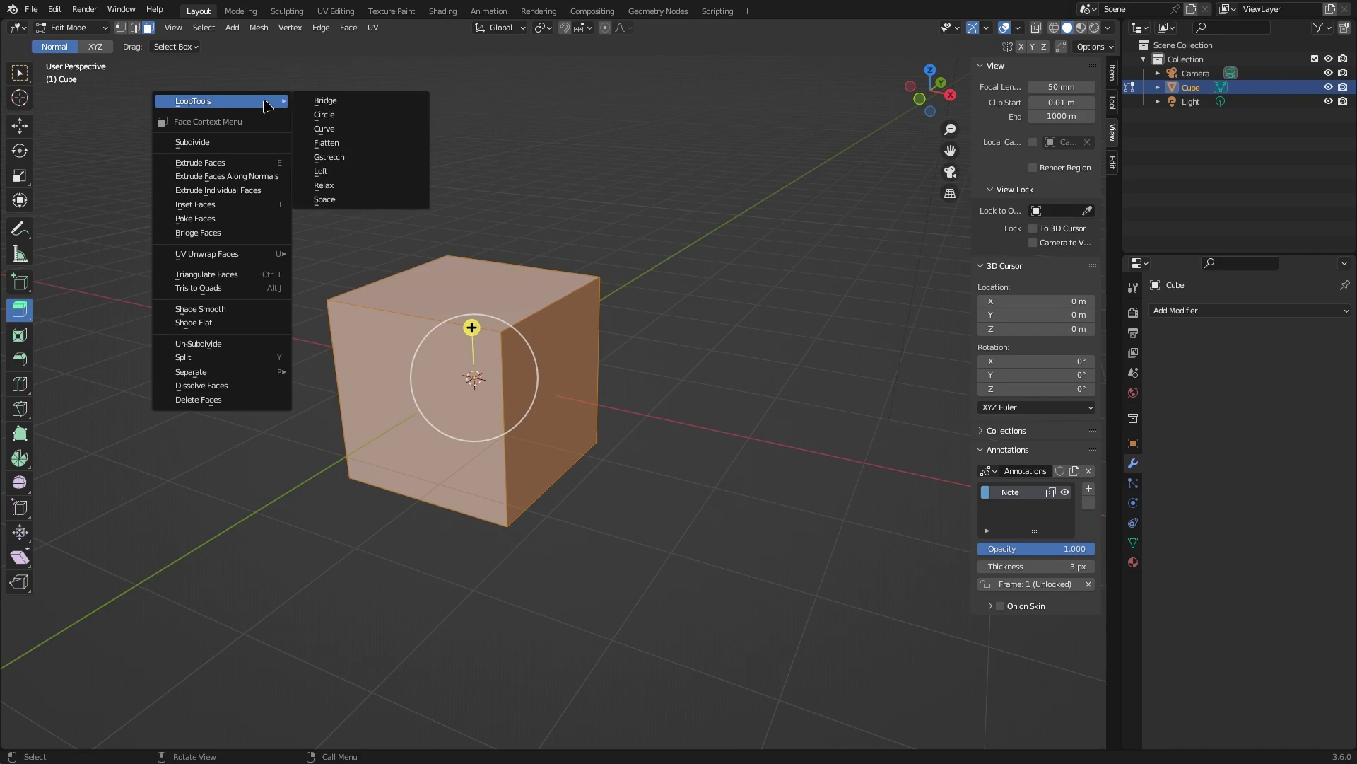
pyautogui.rightClick(541, 68)
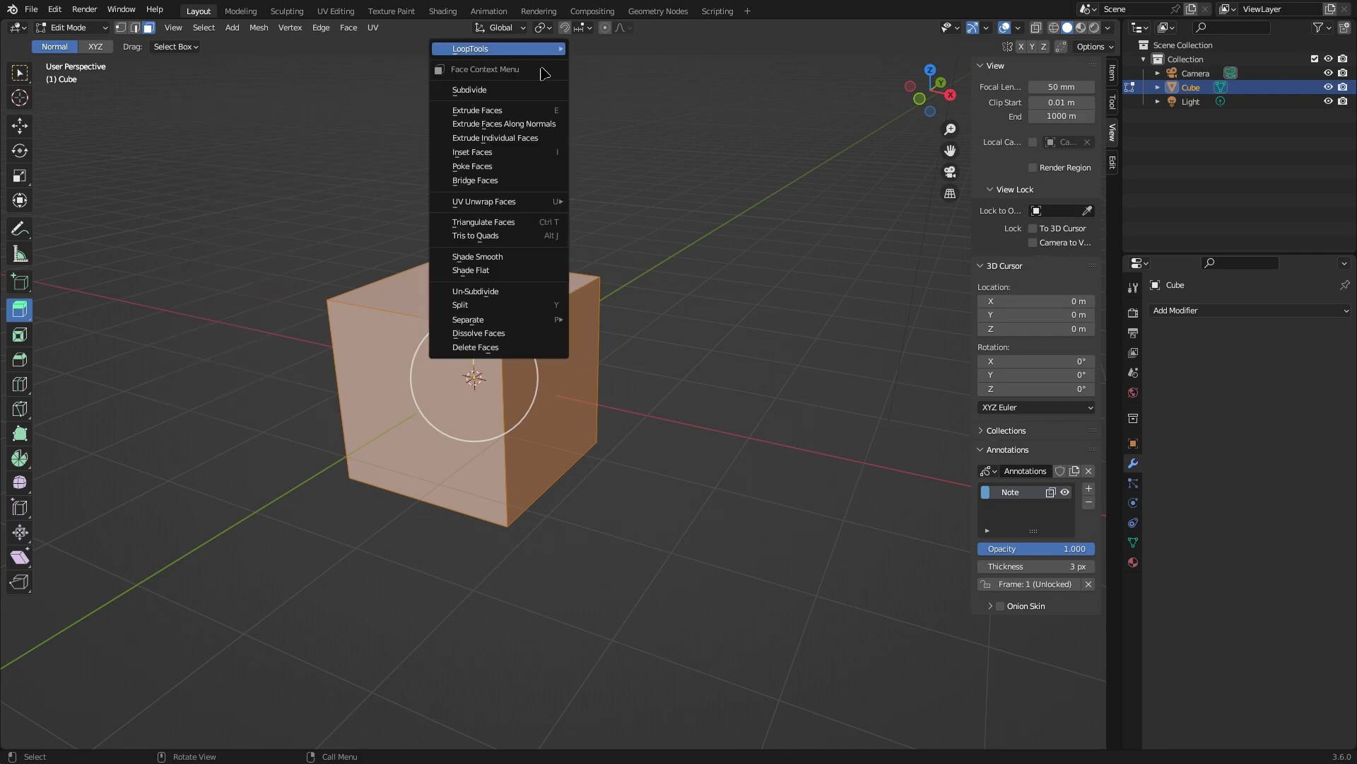
pyautogui.click(307, 117)
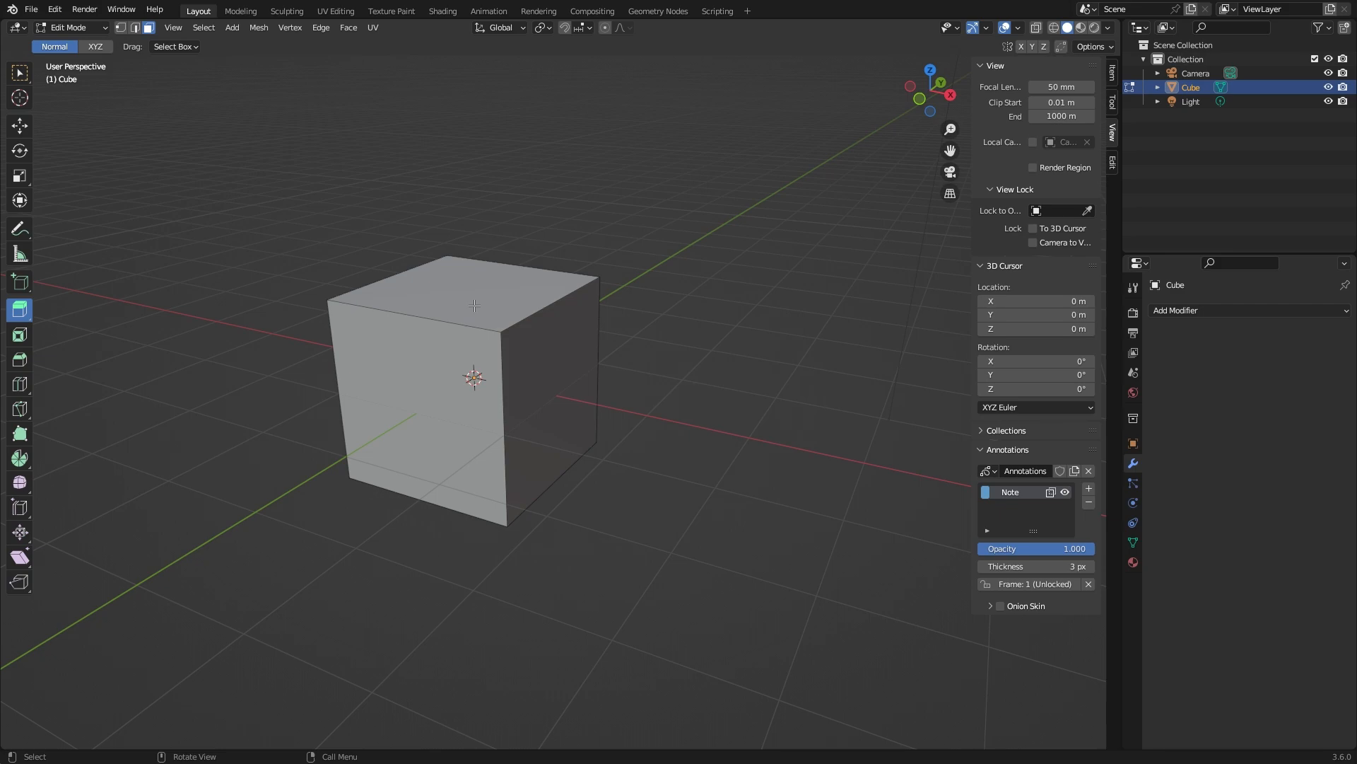
# Step: Select the whole cube and switch the extrude tool to Extrude Manifold
pyautogui.press('a')
pyautogui.click(21, 314)
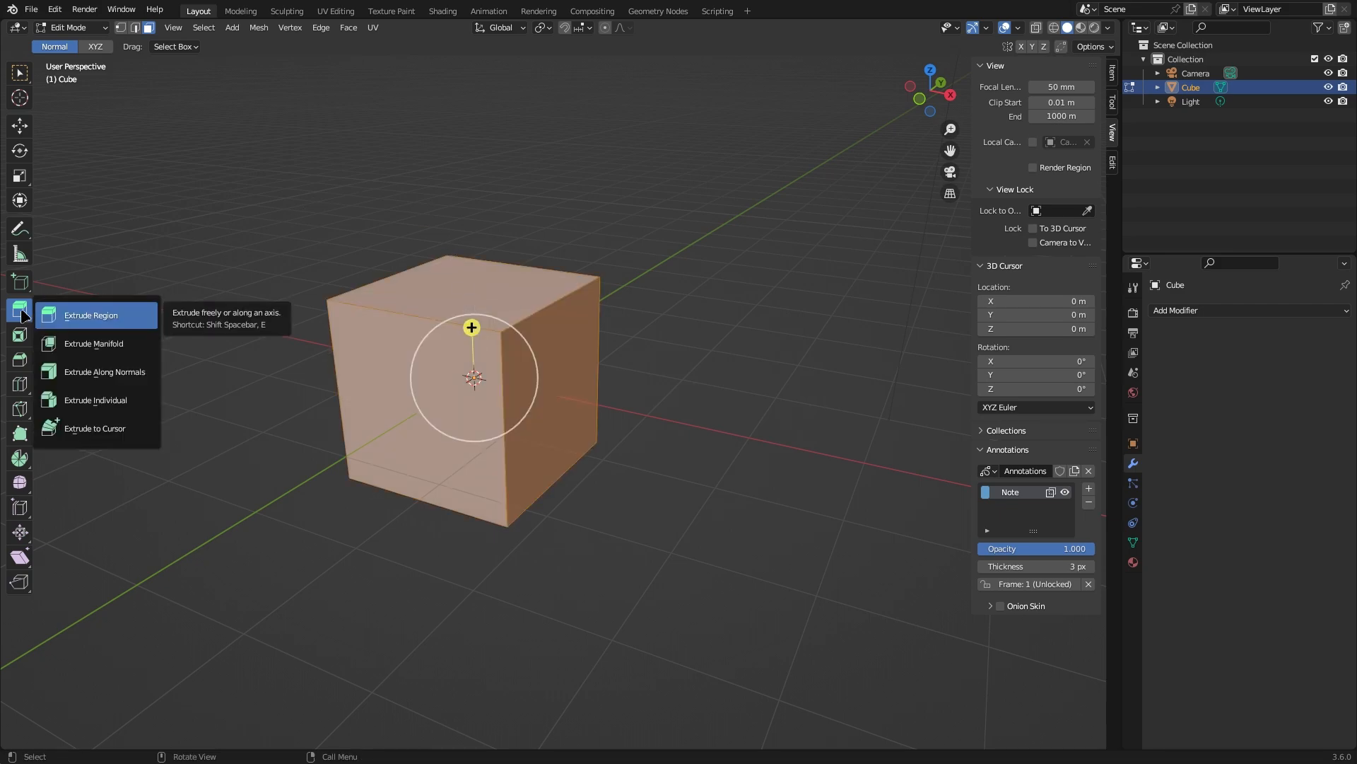
pyautogui.click(87, 342)
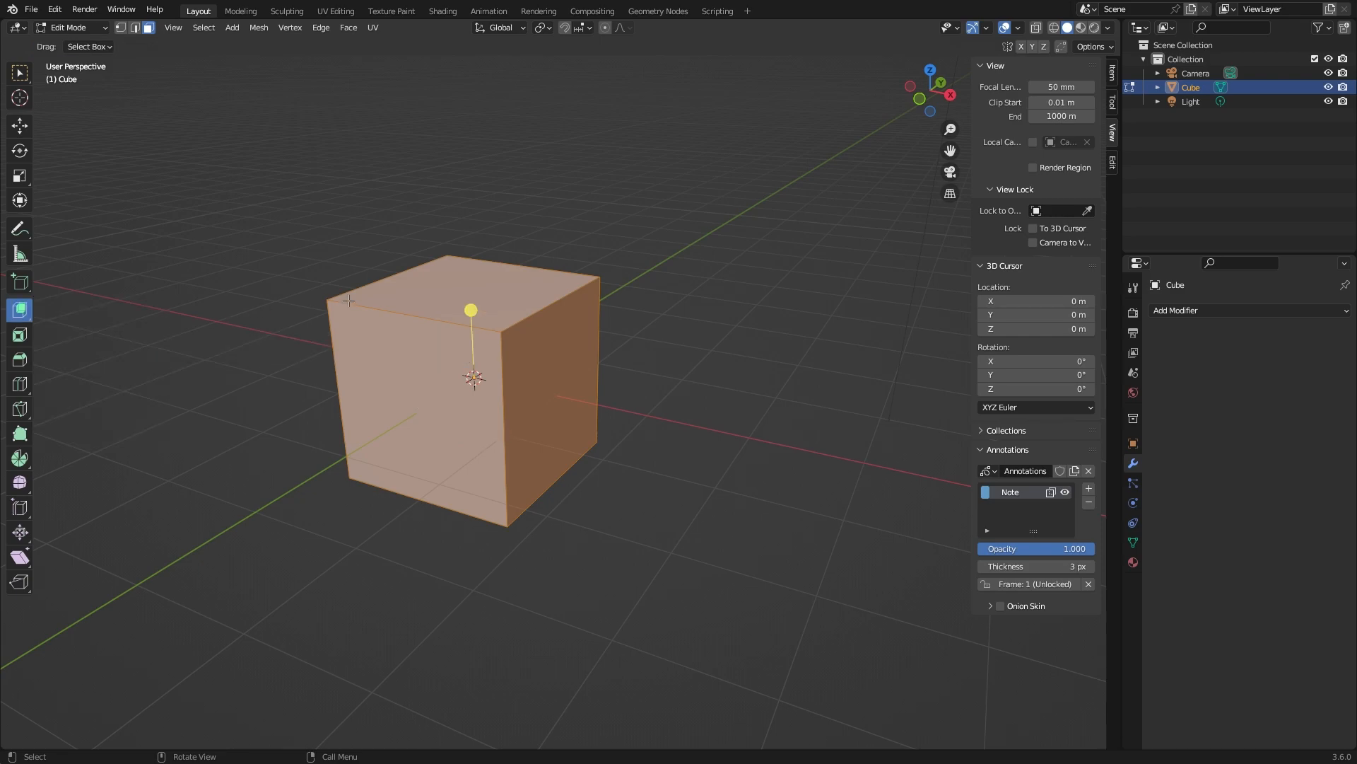
pyautogui.click(27, 313)
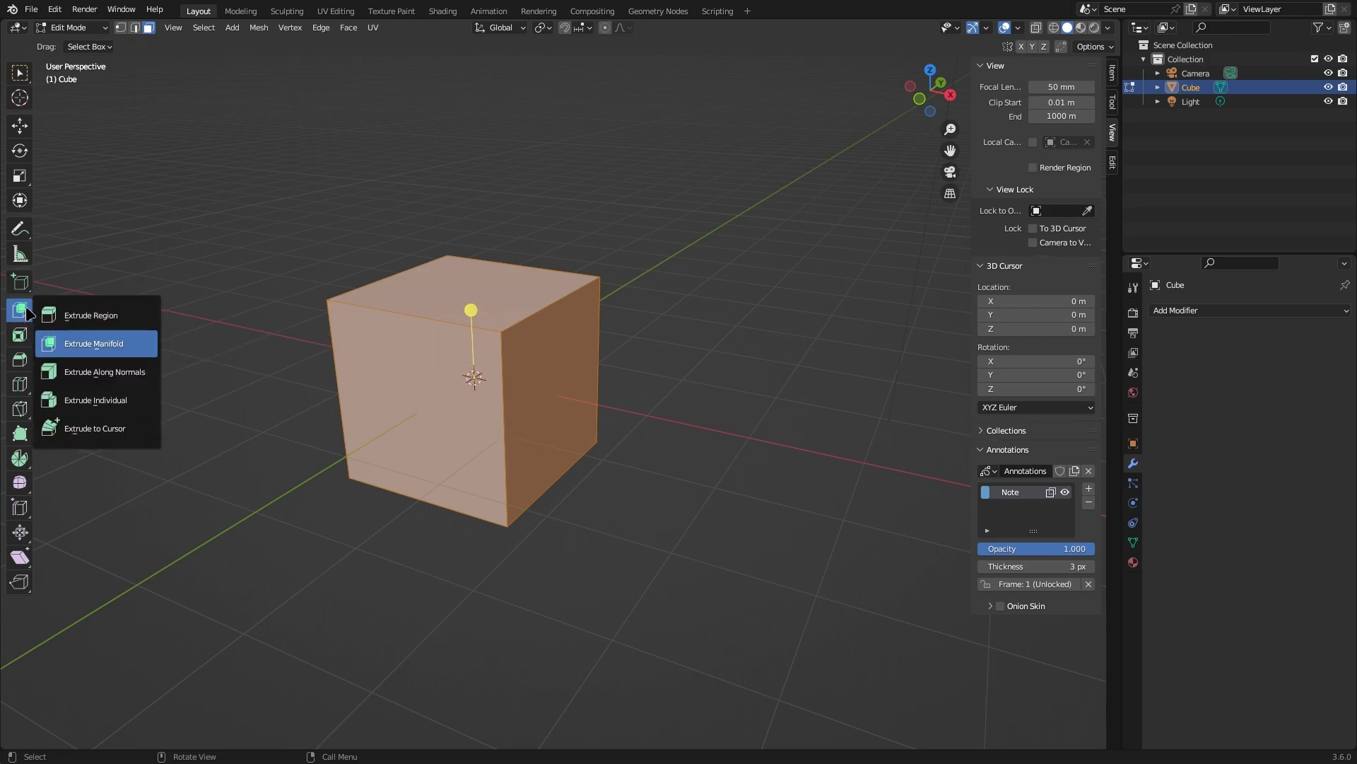
pyautogui.click(85, 353)
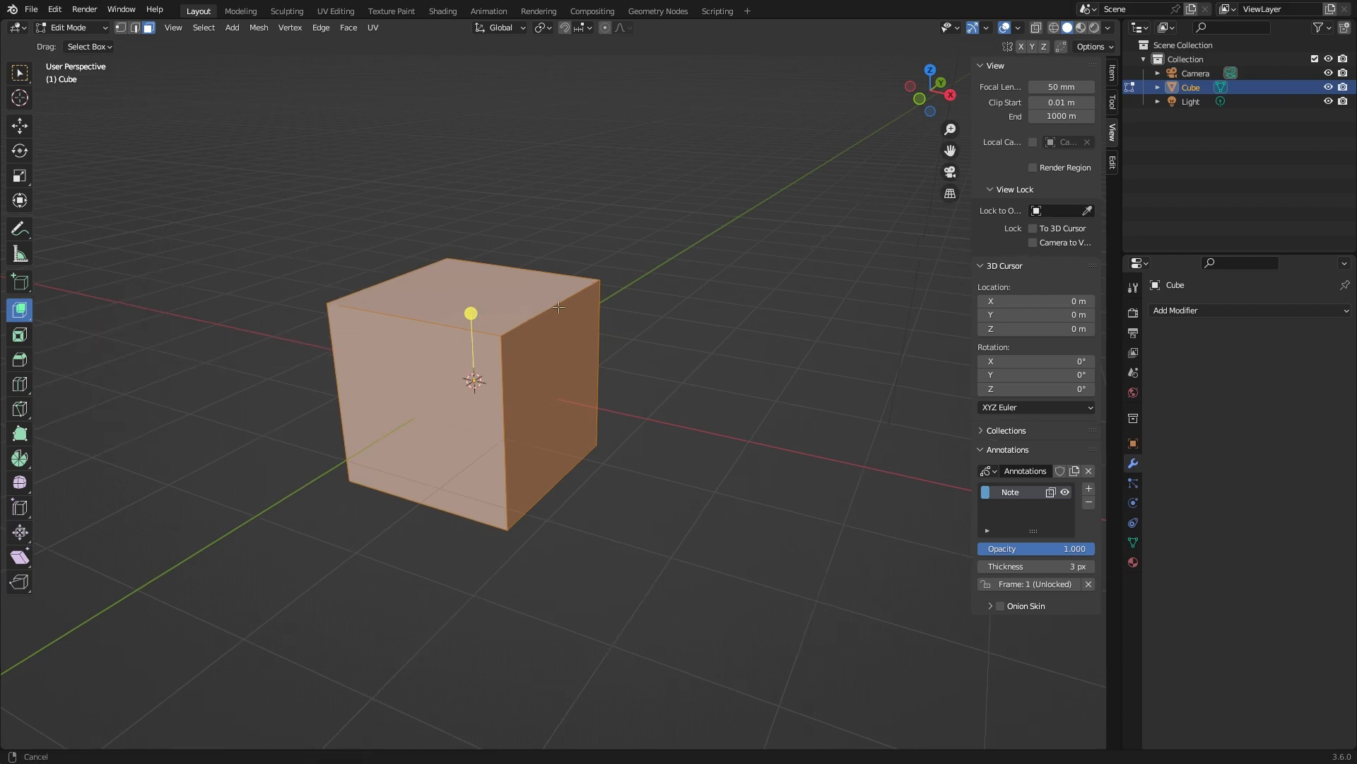
# Step: Extrude the cube's top face upward and mark its original height with a temporary annotation line around the sides
pyautogui.click(512, 314)
pyautogui.moveTo(466, 254); pyautogui.dragTo(555, 210)
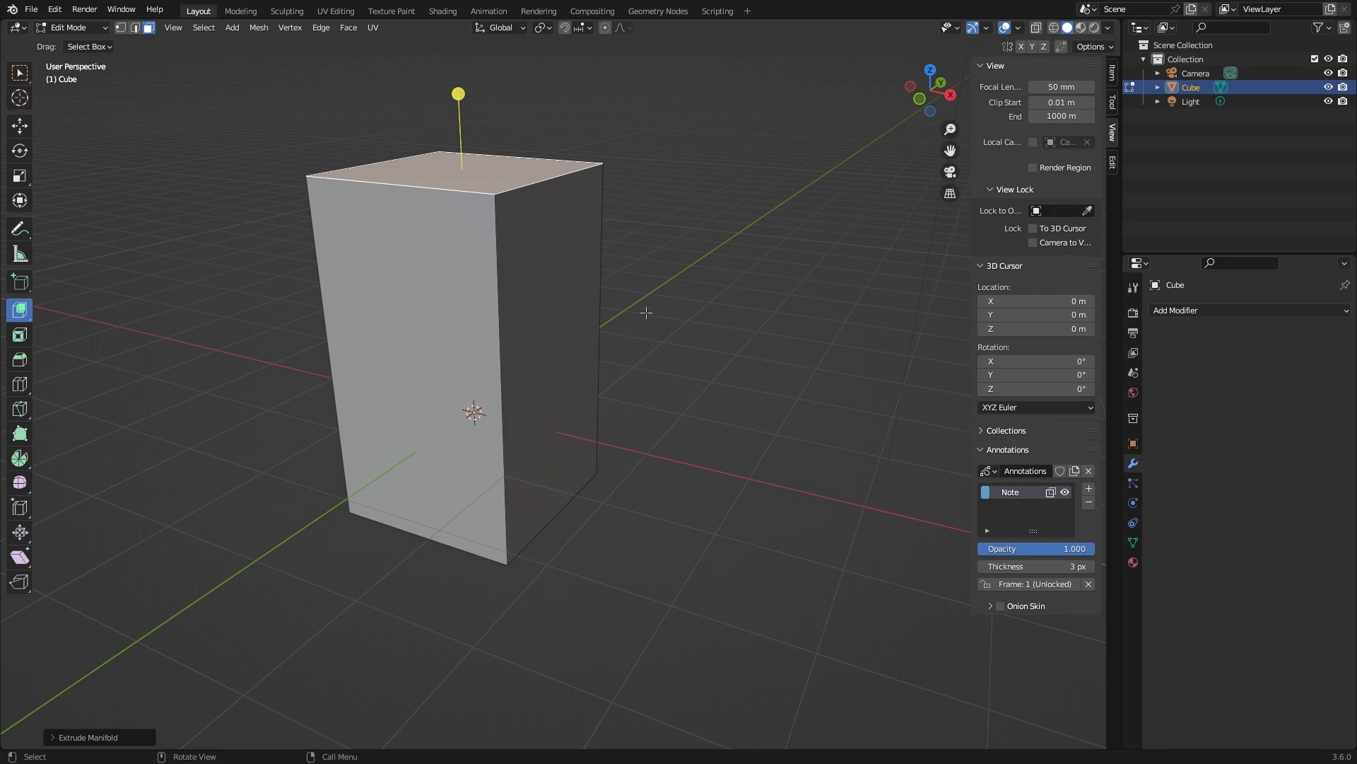
pyautogui.moveTo(315, 327)
pyautogui.mouseDown()
pyautogui.moveTo(516, 339)
pyautogui.moveTo(630, 309)
pyautogui.mouseUp()
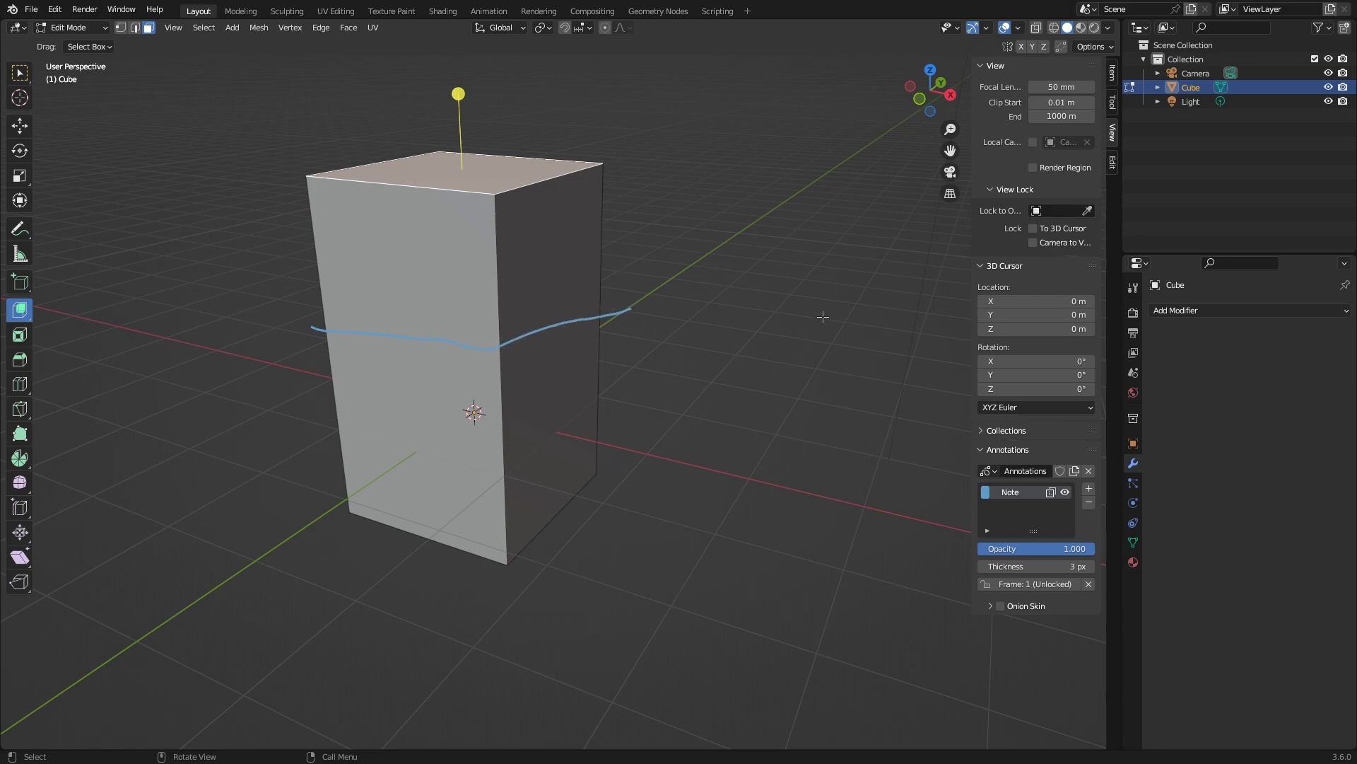
pyautogui.moveTo(669, 305)
pyautogui.mouseDown(button='right')
pyautogui.moveTo(388, 346)
pyautogui.moveTo(284, 342)
pyautogui.mouseUp(button='right')
# Step: Extrude the tall block's top face slightly further and undo the manifold extrusions
pyautogui.moveTo(459, 93); pyautogui.dragTo(457, 63)
pyautogui.hotkey('ctrl', 'z')
pyautogui.hotkey('ctrl', 'z')
# Step: Switch to edge selection and lower one top edge of the cube by about 0.6 m to slant the top face
pyautogui.moveTo(695, 260); pyautogui.dragTo(543, 235, button='middle')
pyautogui.press('2')
pyautogui.click(565, 298)
pyautogui.moveTo(703, 212); pyautogui.dragTo(659, 207, button='middle')
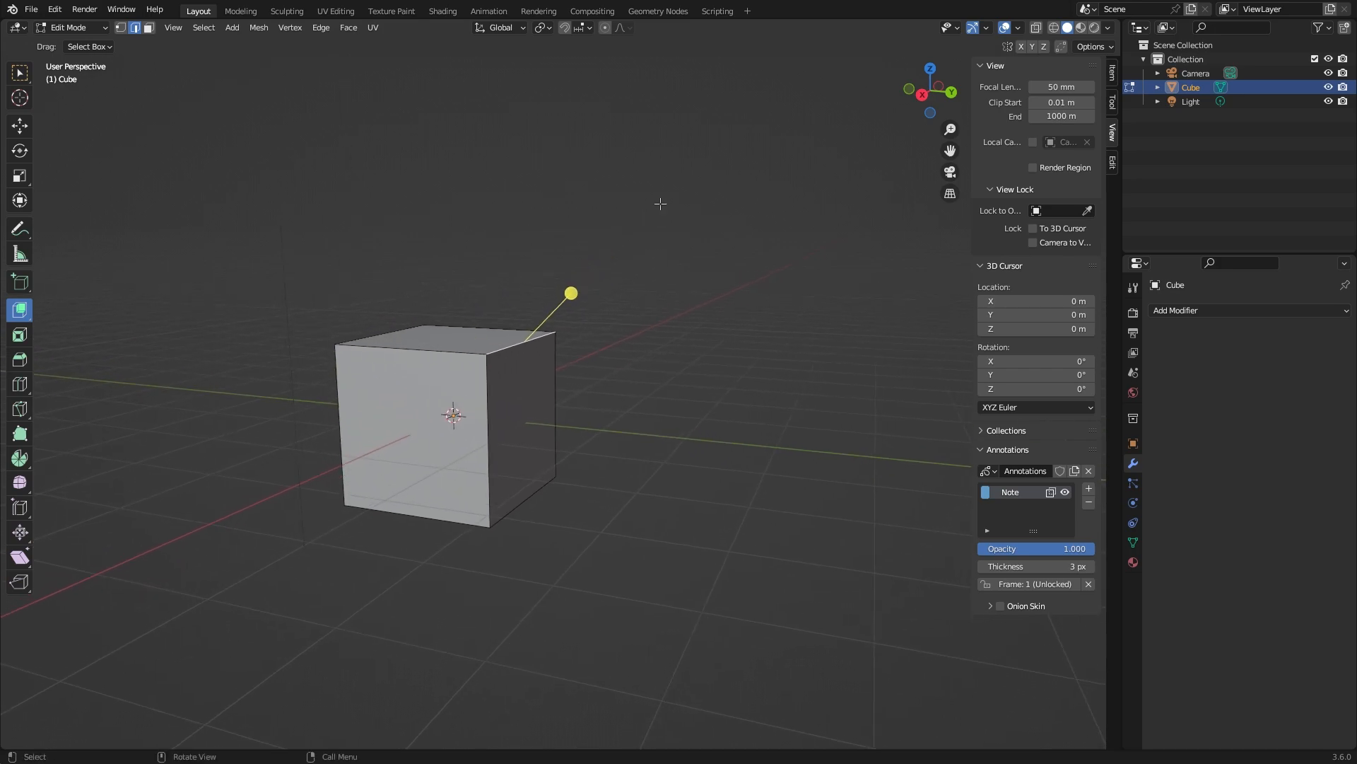
pyautogui.press('g')
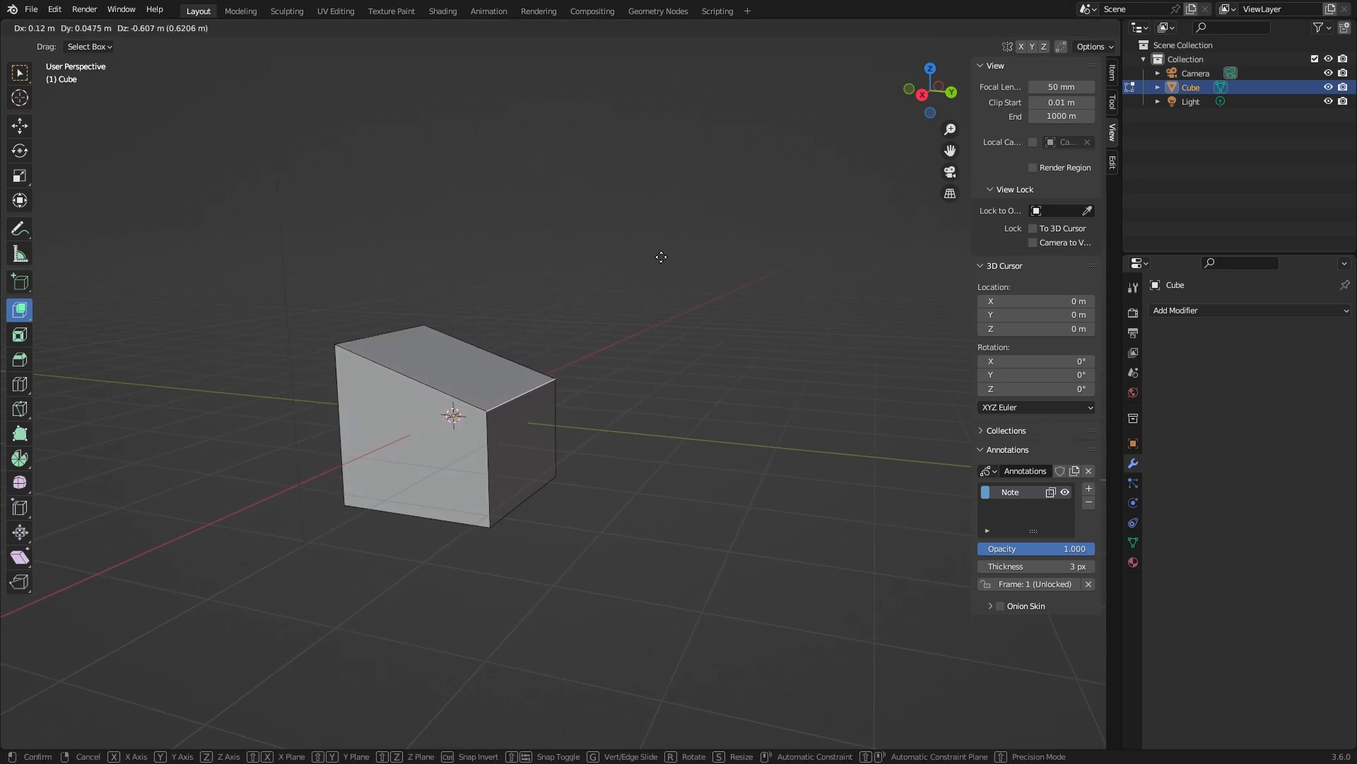
pyautogui.click(661, 261)
# Step: Switch to face selection and extrude the slanted top face outward along its normal with Extrude Manifold
pyautogui.moveTo(662, 261); pyautogui.dragTo(621, 401, button='middle')
pyautogui.moveTo(529, 449); pyautogui.dragTo(460, 391, button='middle')
pyautogui.scroll(1, 532, 431)
pyautogui.press('3')
pyautogui.click(426, 415)
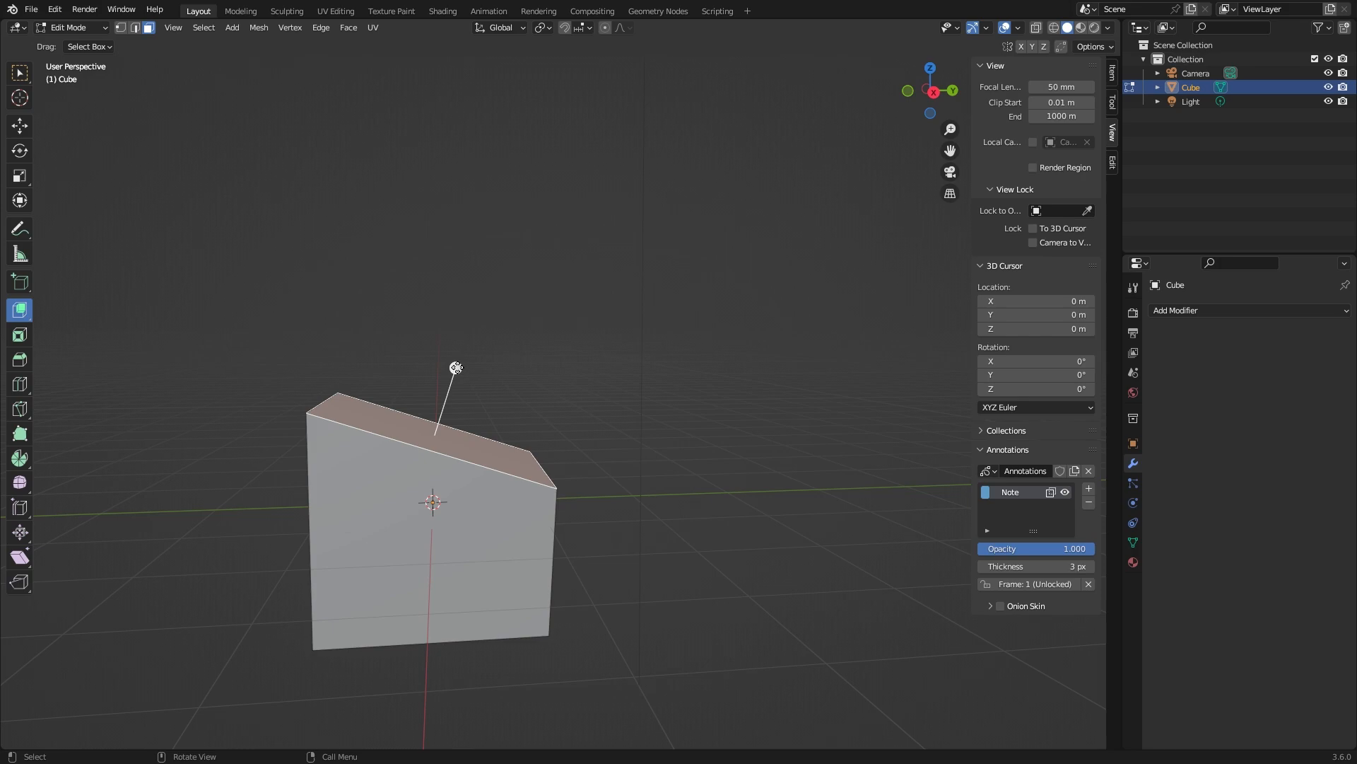
pyautogui.moveTo(456, 367); pyautogui.dragTo(522, 166)
pyautogui.moveTo(399, 485); pyautogui.dragTo(464, 481, button='middle')
pyautogui.moveTo(719, 485); pyautogui.dragTo(521, 270, button='middle')
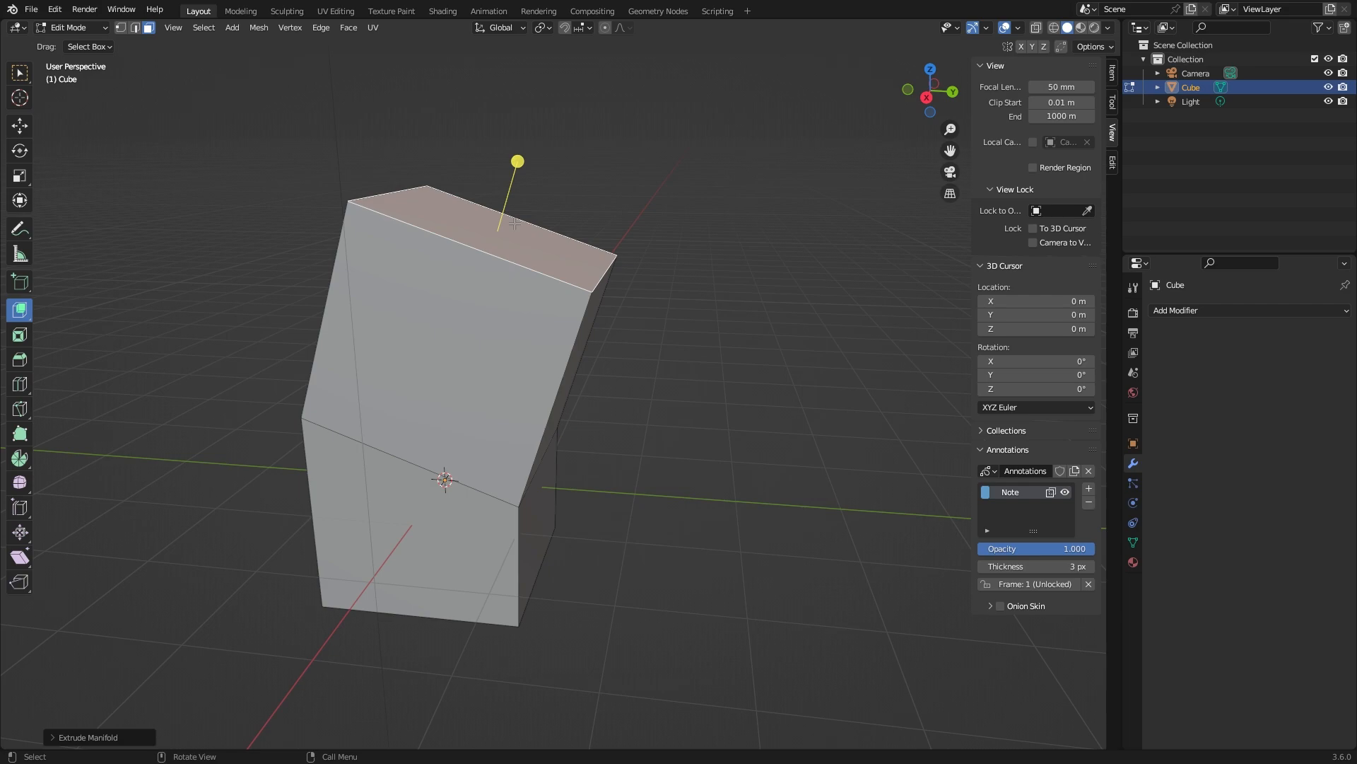
# Step: Switch to vertex selection and try moving a top corner vertex of the extruded block, cancelling each move
pyautogui.press('1')
pyautogui.moveTo(514, 223); pyautogui.dragTo(571, 232, button='middle')
pyautogui.click(403, 238)
pyautogui.press('g')
pyautogui.rightClick(448, 239)
pyautogui.moveTo(658, 304)
pyautogui.mouseDown(button='middle')
pyautogui.moveTo(495, 302)
pyautogui.moveTo(752, 287)
pyautogui.moveTo(639, 301)
pyautogui.mouseUp(button='middle')
pyautogui.press('g')
pyautogui.rightClick(492, 299)
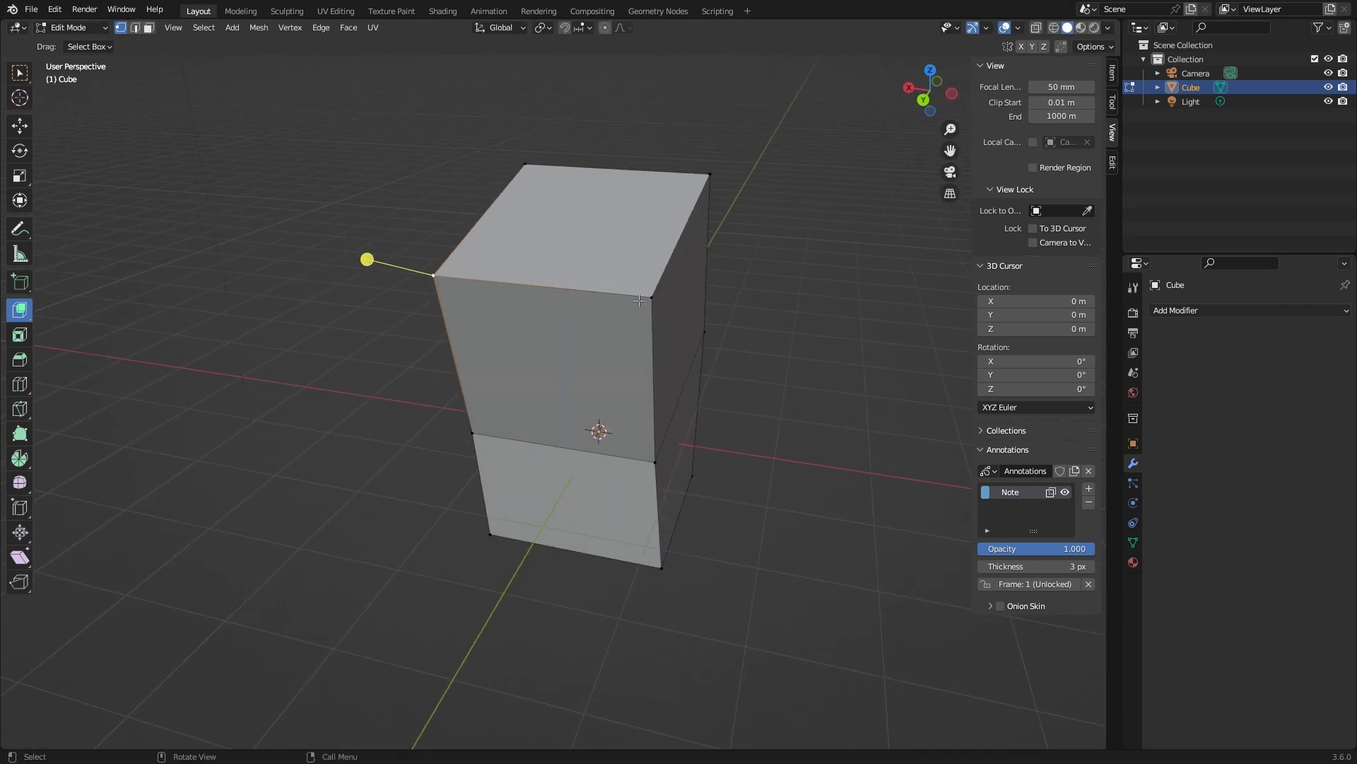
# Step: Duplicate the block's neighbouring top corner vertex and move the copy out into empty space beside the block
pyautogui.keyDown('shift'); pyautogui.moveTo(762, 307); pyautogui.dragTo(652, 315, button='middle'); pyautogui.keyUp('shift')
pyautogui.click(549, 319)
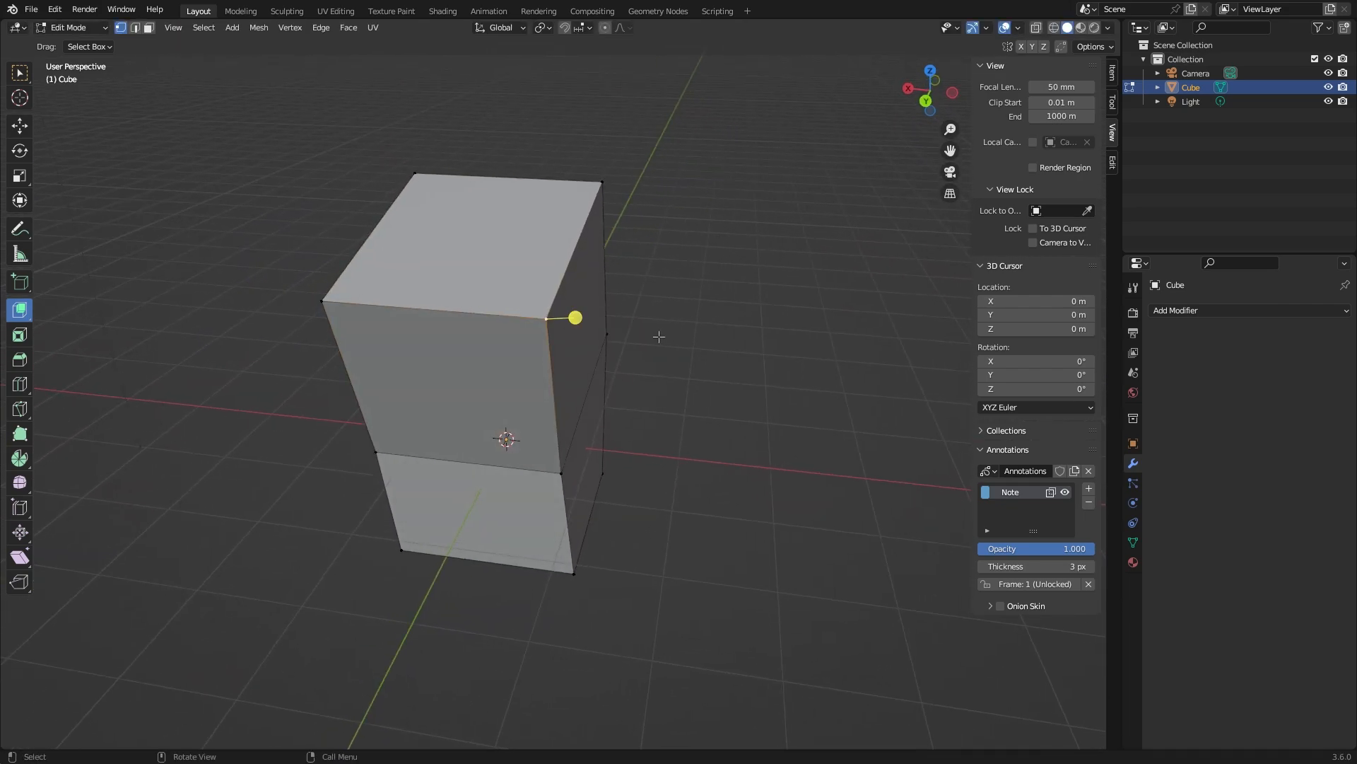
pyautogui.hotkey('shift', 'd')
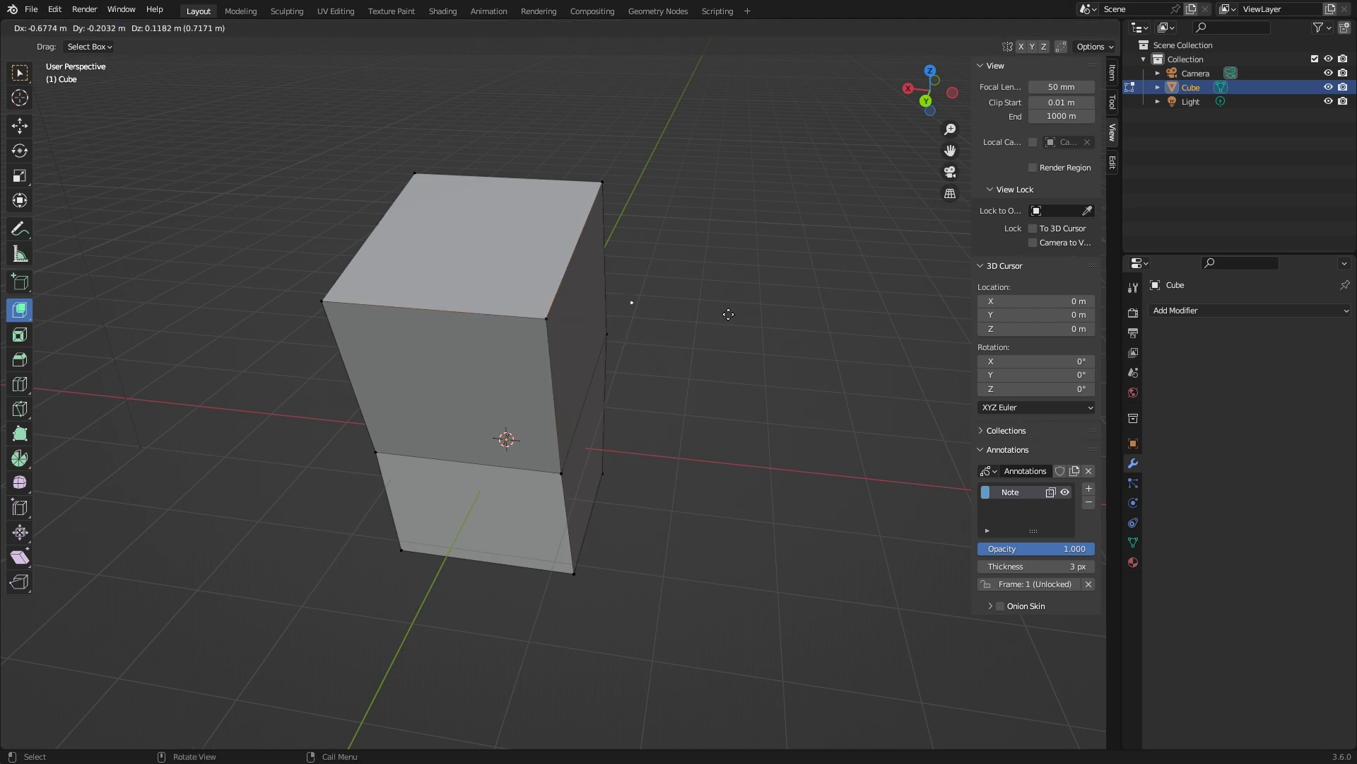
pyautogui.click(687, 296)
pyautogui.press('g')
pyautogui.click(743, 255)
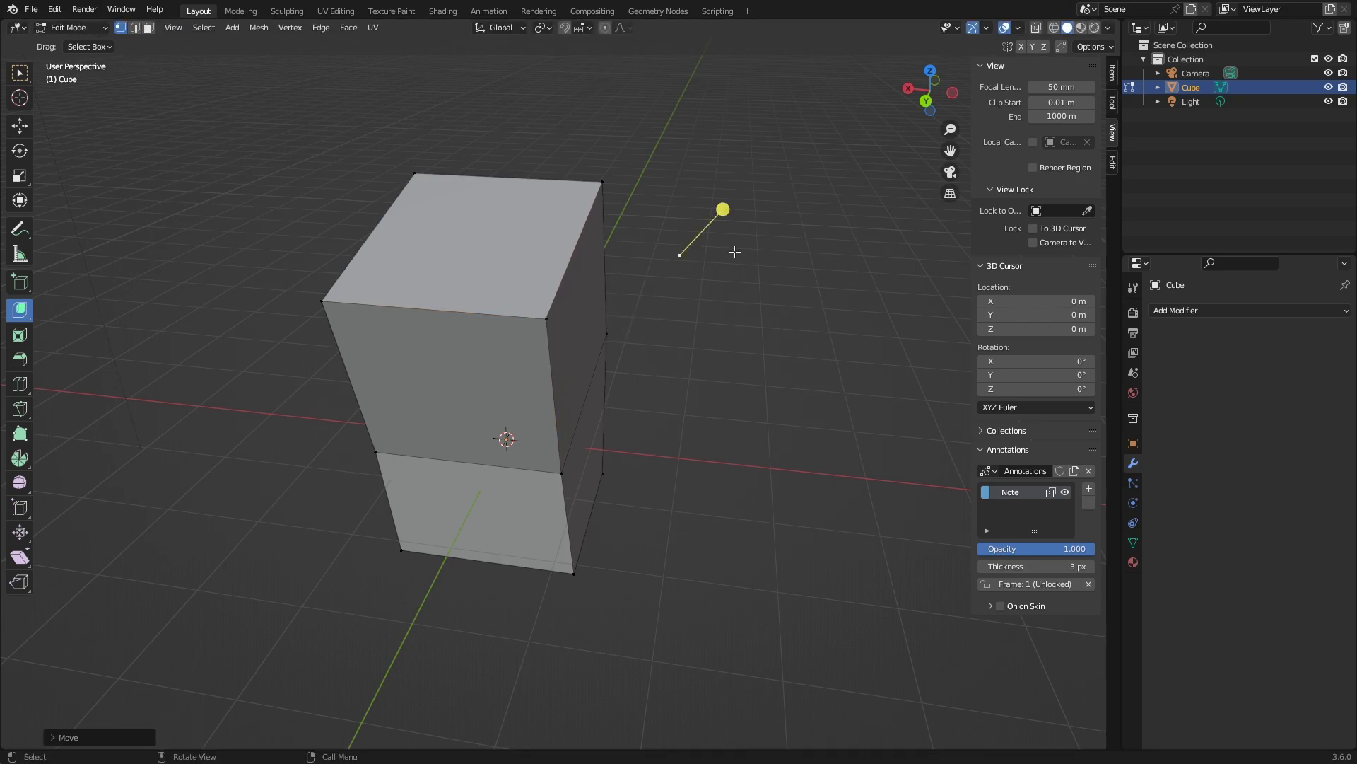
pyautogui.moveTo(704, 267); pyautogui.dragTo(691, 284, button='middle')
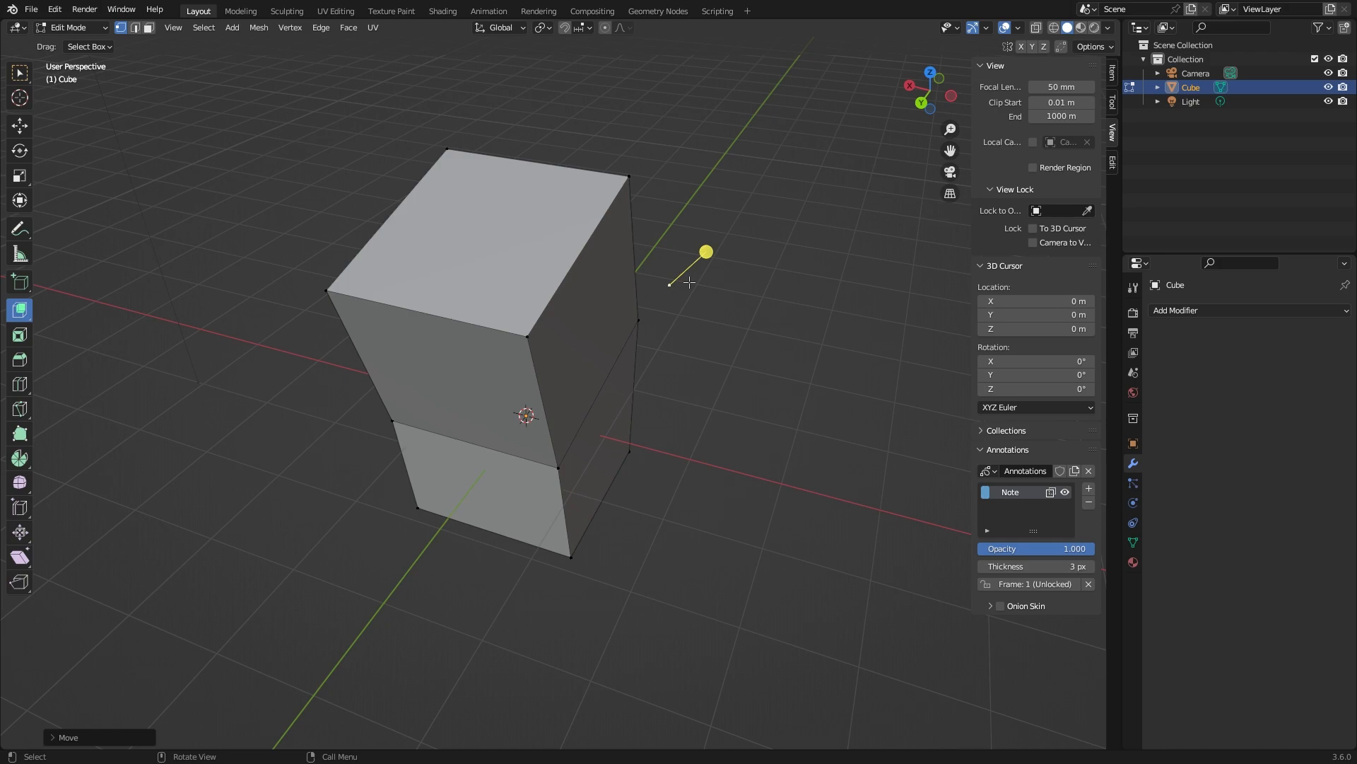
# Step: Try to extrude the duplicated loose vertex outward with Extrude Manifold
pyautogui.press('e')
pyautogui.click(813, 201)
pyautogui.moveTo(809, 194); pyautogui.dragTo(768, 253, button='middle')
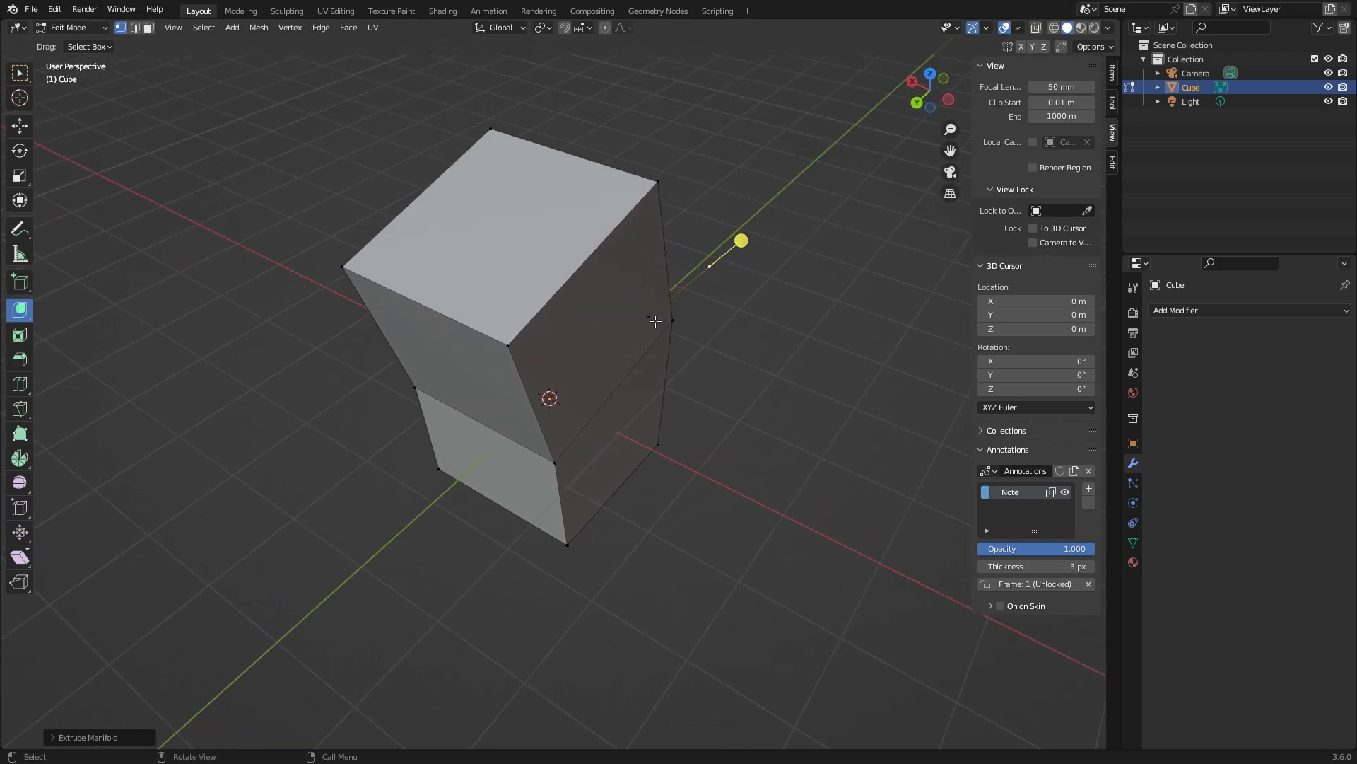
# Step: Undo the vertex edits, the slanted-face extrusion and the edge move back to the plain cube with its top face selected
pyautogui.hotkey('ctrl', 'z')
pyautogui.hotkey('ctrl', 'z')
pyautogui.moveTo(651, 363); pyautogui.dragTo(760, 321, button='middle')
pyautogui.hotkey('ctrl', 'z')
pyautogui.hotkey('ctrl', 'z')
pyautogui.hotkey('ctrl', 'z')
pyautogui.hotkey('ctrl', 'z')
pyautogui.hotkey('ctrl', 'z')
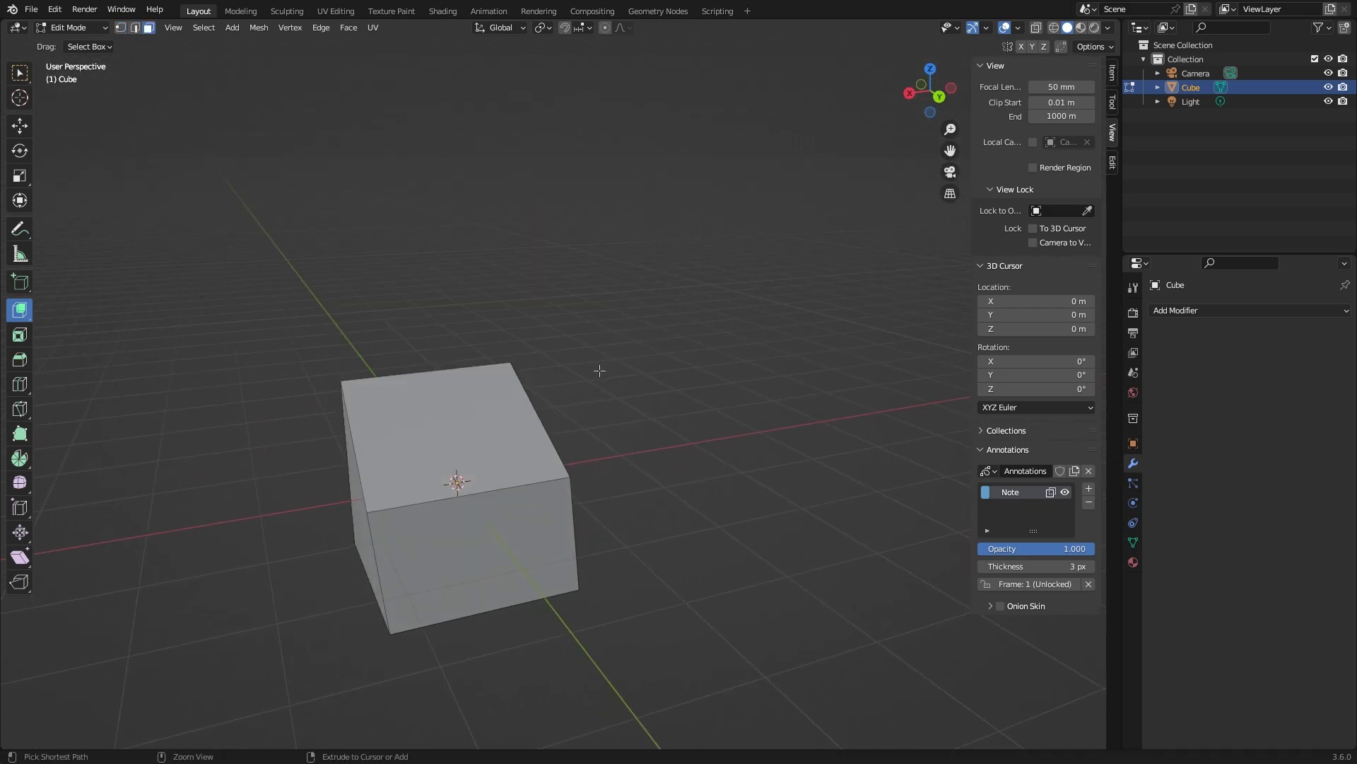
pyautogui.moveTo(604, 373); pyautogui.dragTo(621, 372, button='middle')
pyautogui.hotkey('ctrl', 'z')
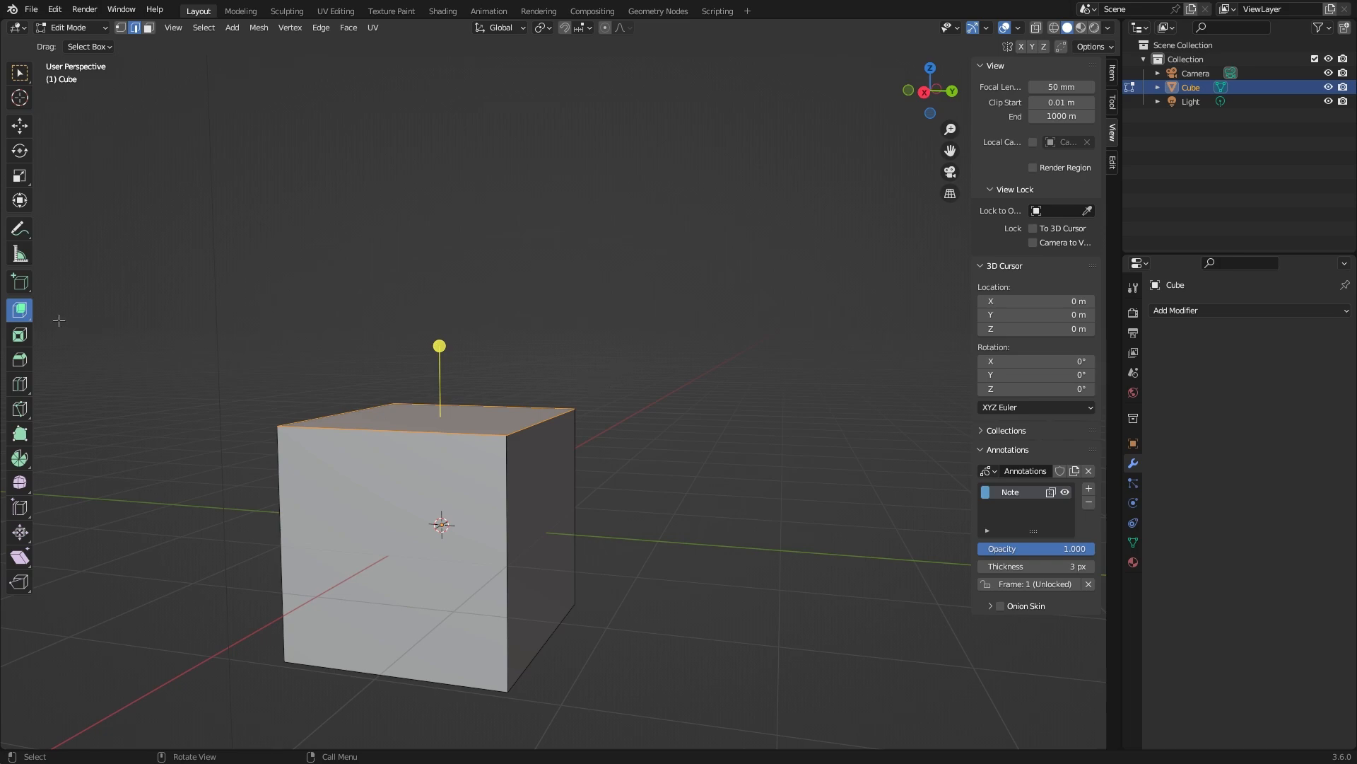
# Step: Switch the extrude tool to Extrude Along Normals
pyautogui.click(21, 320)
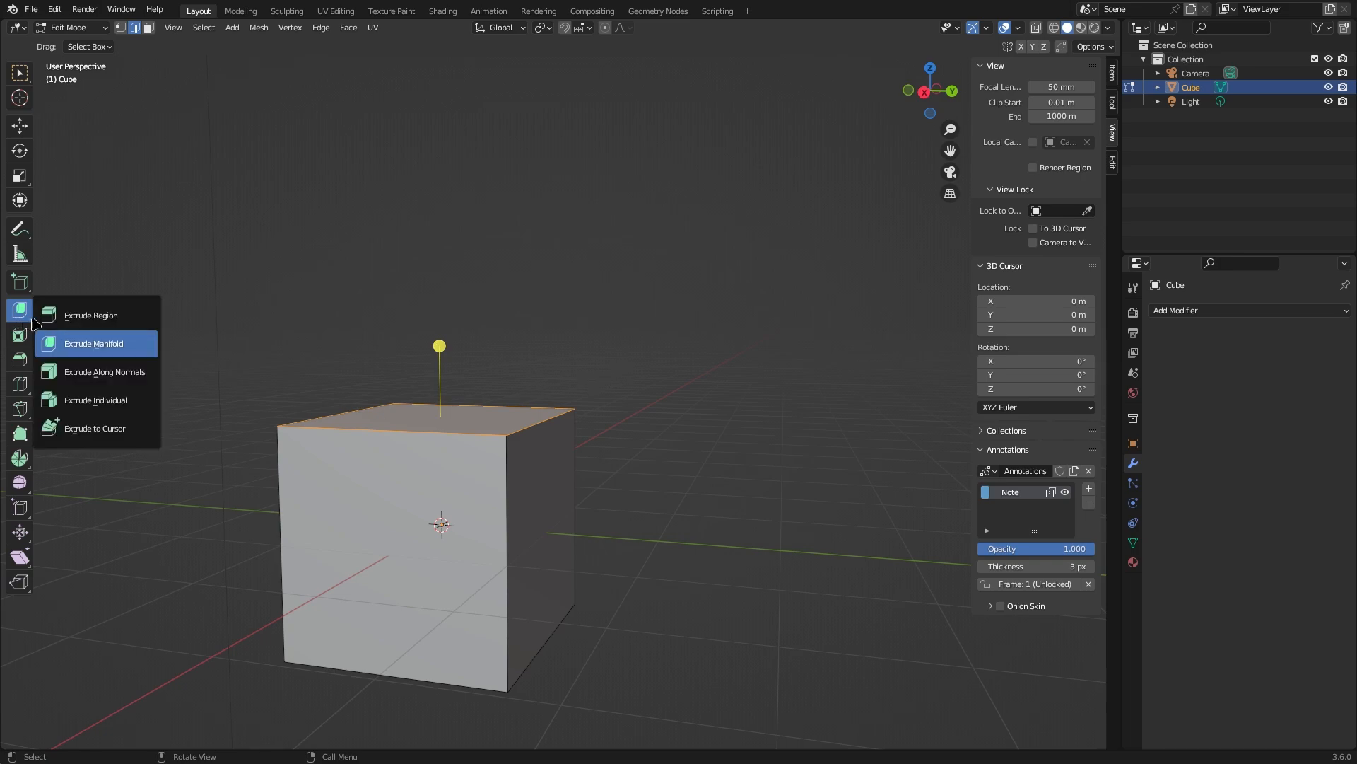
pyautogui.click(74, 383)
pyautogui.moveTo(646, 476); pyautogui.dragTo(611, 388, button='middle')
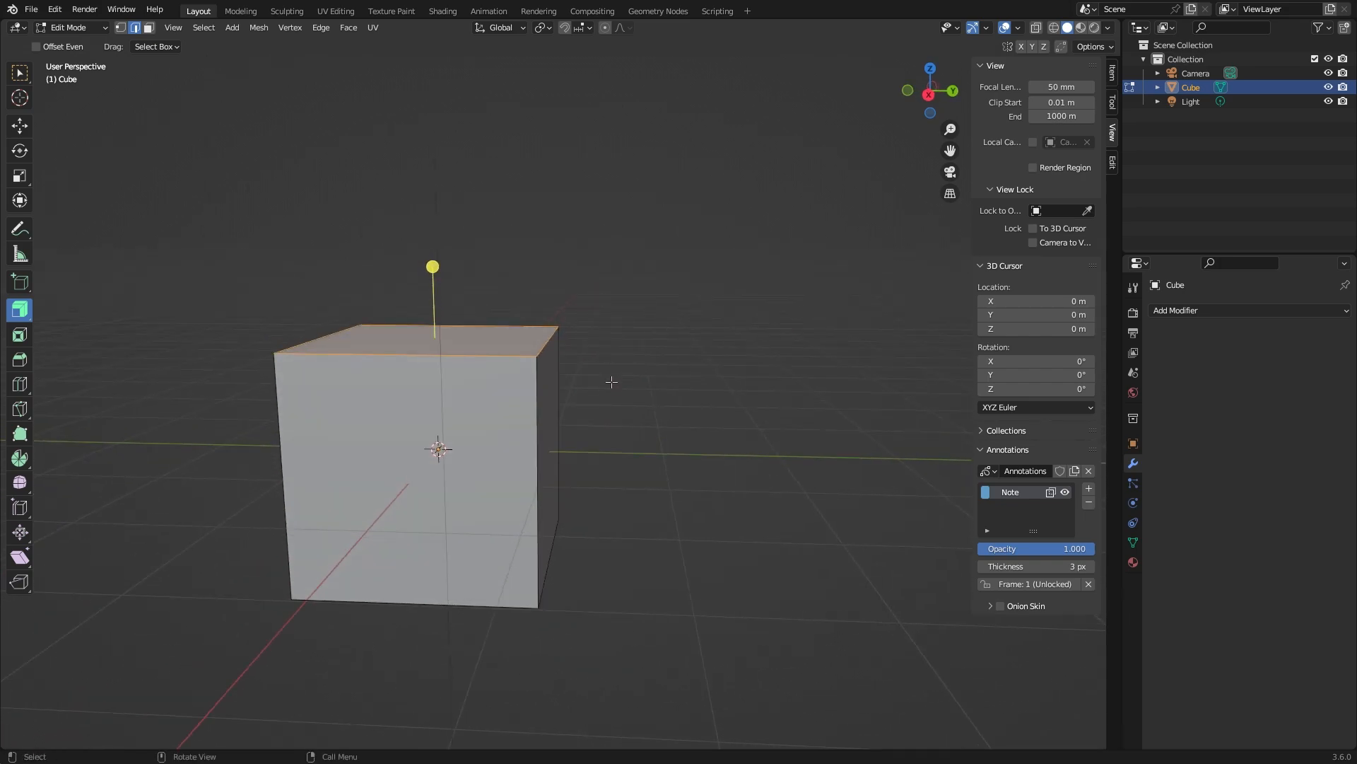
# Step: Hide the sidebar, enable the face normals display on the cube and increase the length of the normal lines
pyautogui.press('n')
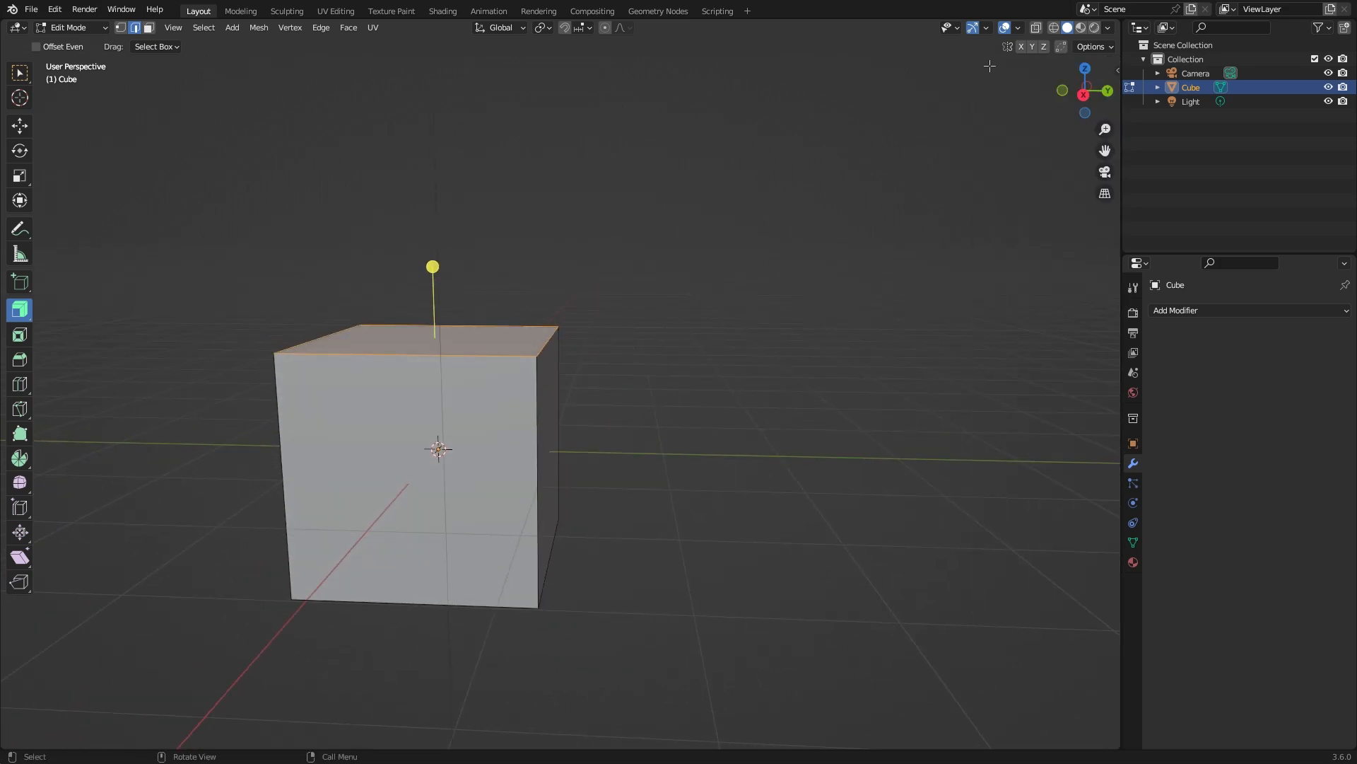
pyautogui.click(1019, 28)
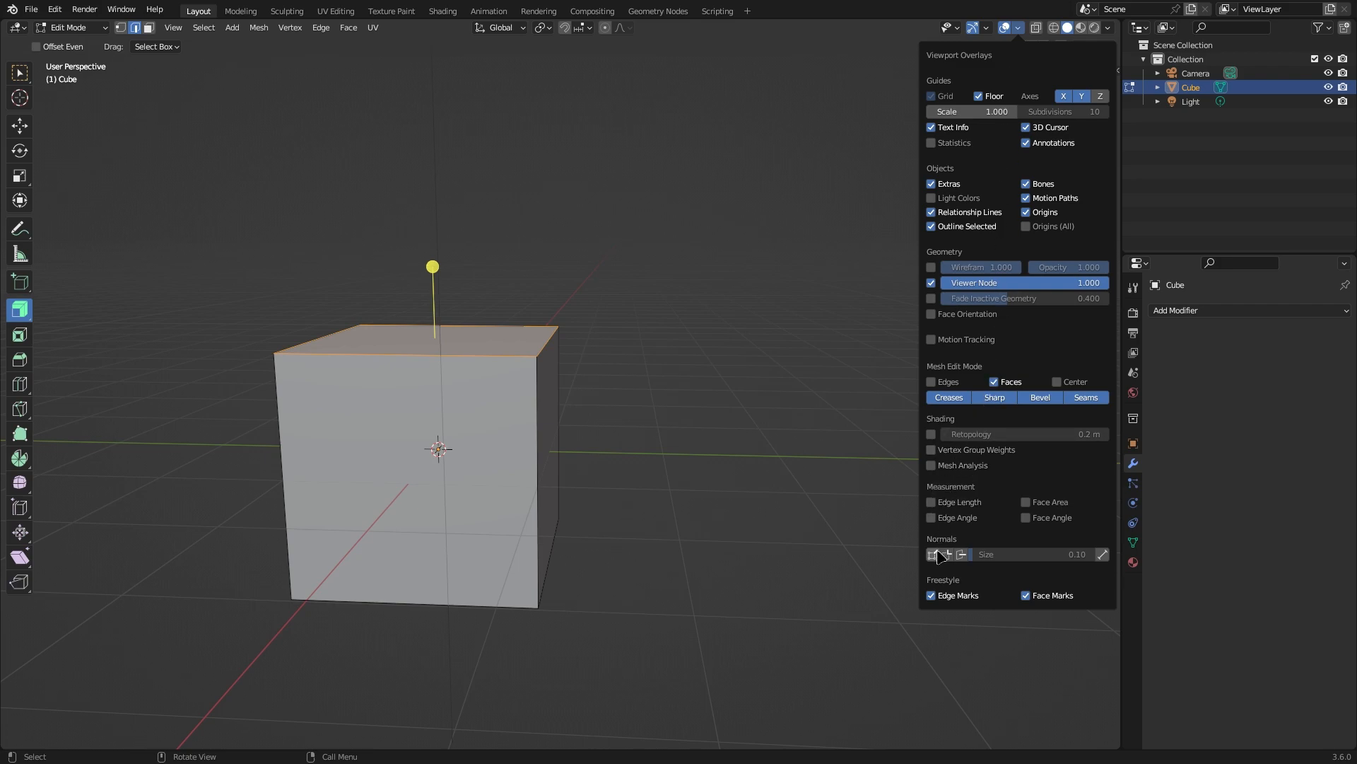
pyautogui.click(962, 556)
pyautogui.moveTo(689, 388); pyautogui.dragTo(576, 427, button='middle')
pyautogui.moveTo(474, 362); pyautogui.dragTo(600, 348, button='middle')
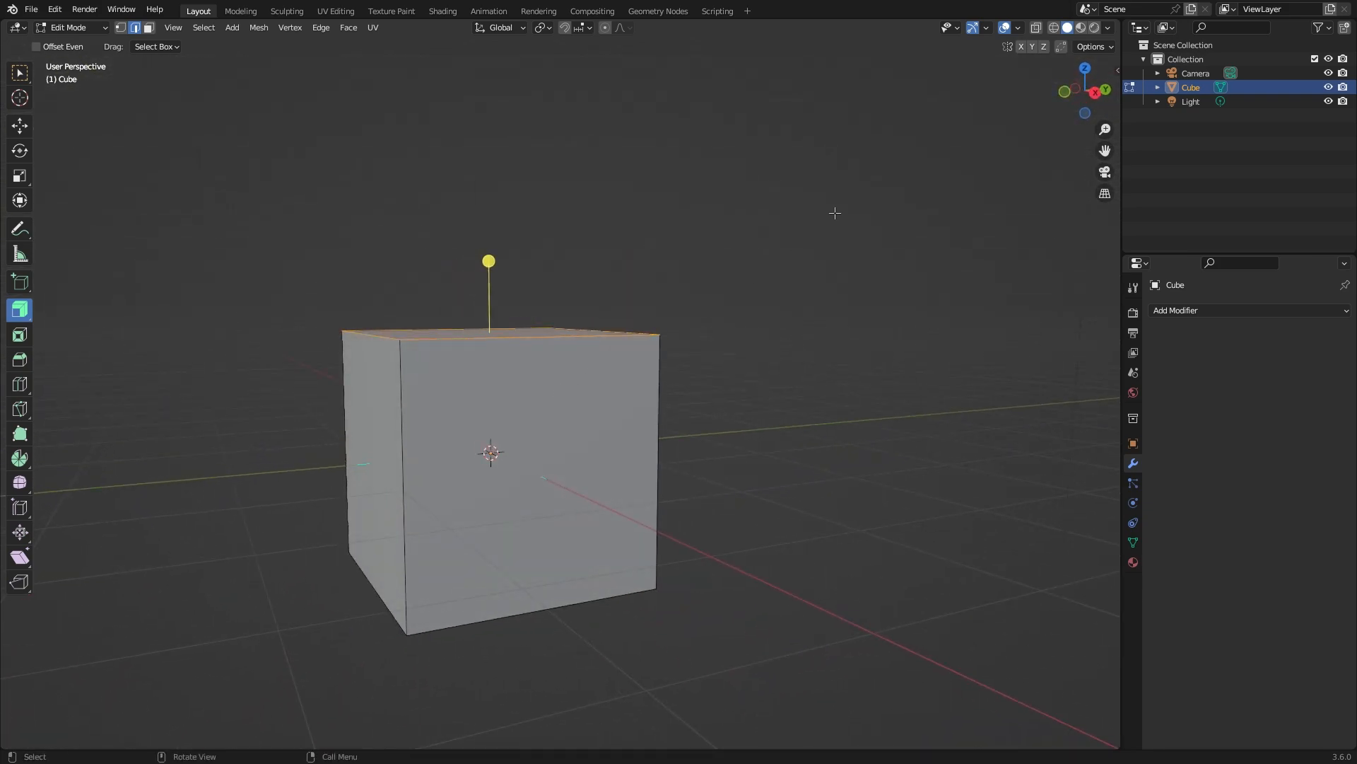
pyautogui.click(1018, 28)
pyautogui.moveTo(1015, 554); pyautogui.dragTo(1080, 554)
pyautogui.scroll(-4, 696, 398)
pyautogui.moveTo(683, 396); pyautogui.dragTo(613, 418, button='middle')
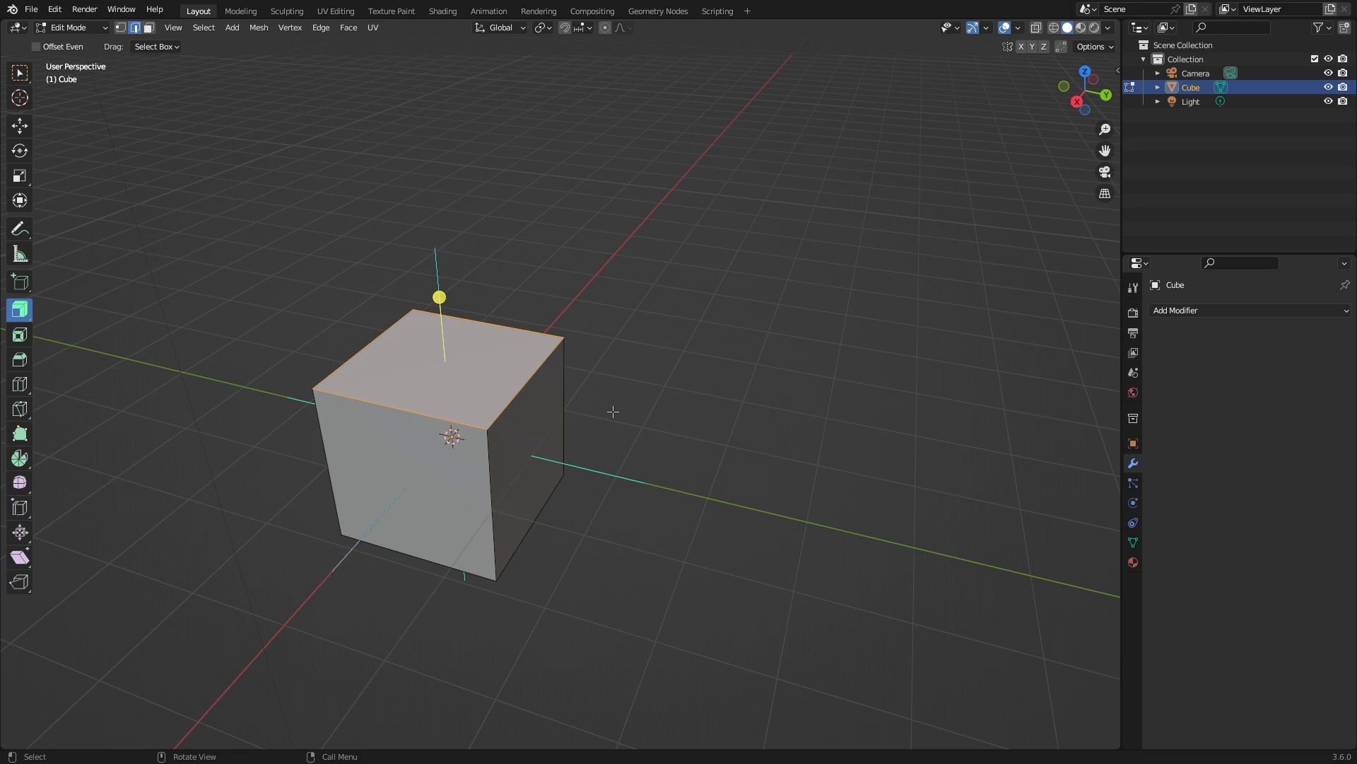
# Step: Annotate lines going outward from the corners of the cube's top face, and erase them
pyautogui.moveTo(531, 407); pyautogui.dragTo(569, 337, button='middle')
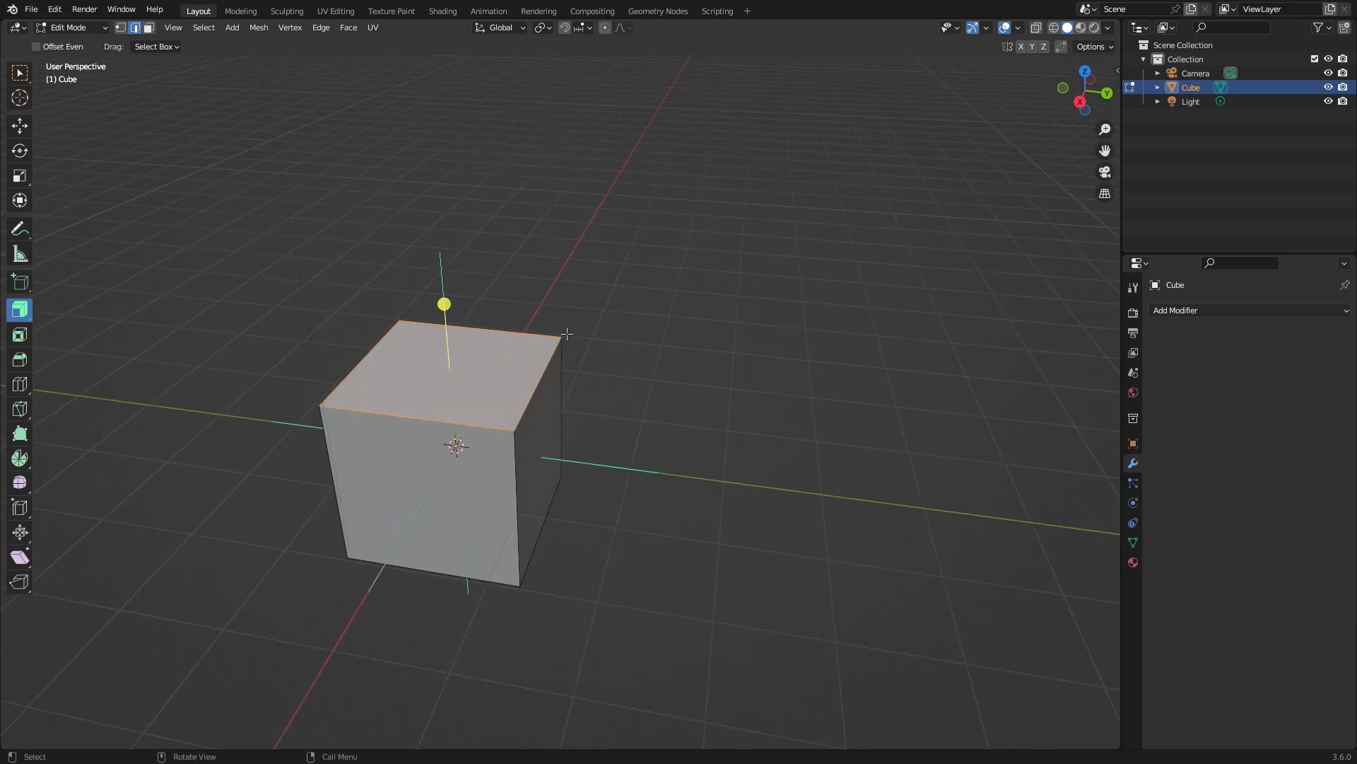
pyautogui.moveTo(562, 335); pyautogui.dragTo(640, 278)
pyautogui.moveTo(564, 338)
pyautogui.mouseDown()
pyautogui.moveTo(584, 259)
pyautogui.moveTo(651, 348)
pyautogui.moveTo(678, 354)
pyautogui.moveTo(499, 333)
pyautogui.moveTo(690, 251)
pyautogui.moveTo(678, 262)
pyautogui.mouseUp()
pyautogui.moveTo(404, 321); pyautogui.dragTo(355, 224)
pyautogui.moveTo(337, 404); pyautogui.dragTo(164, 426)
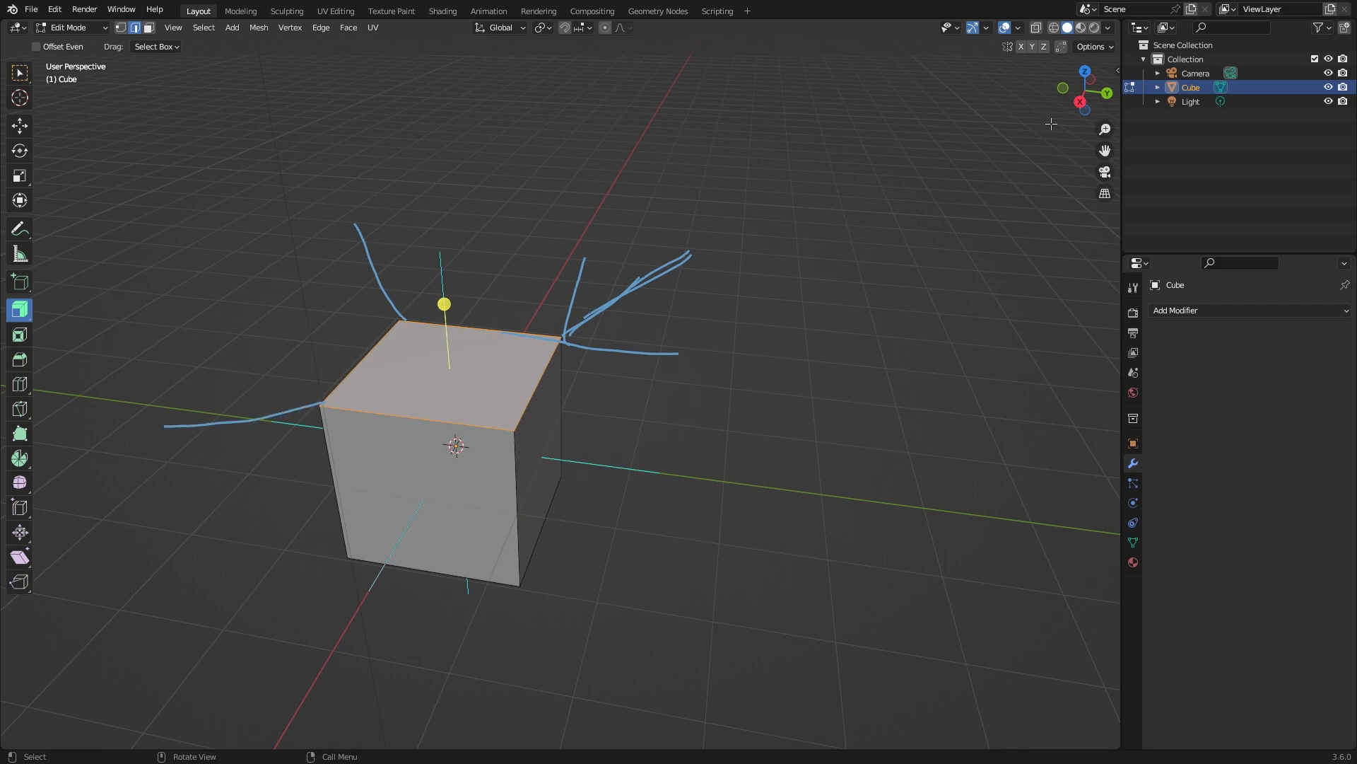
pyautogui.moveTo(598, 319)
pyautogui.mouseDown(button='right')
pyautogui.moveTo(605, 265)
pyautogui.moveTo(124, 386)
pyautogui.moveTo(494, 558)
pyautogui.moveTo(470, 591)
pyautogui.moveTo(668, 418)
pyautogui.mouseUp(button='right')
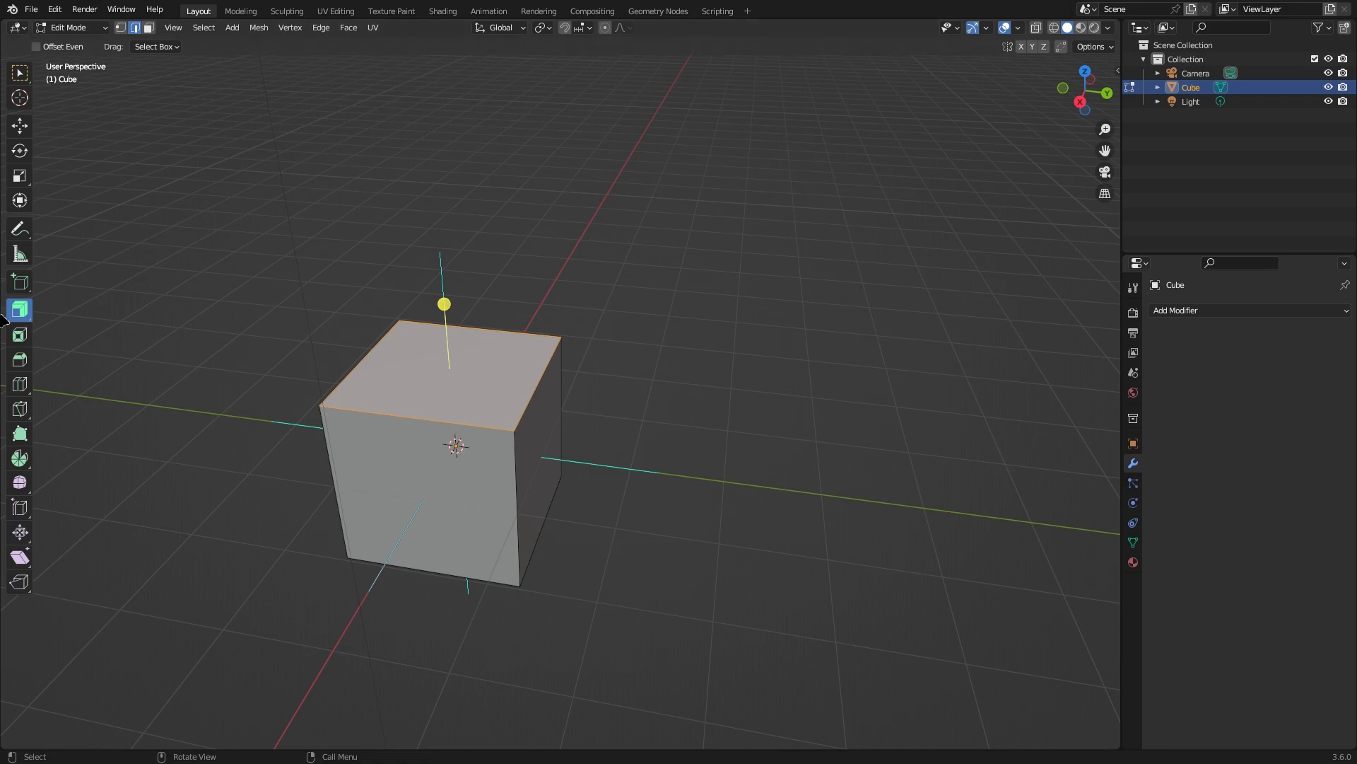
# Step: Extrude the cube's top face straight up with Extrude Along Normals
pyautogui.click(26, 309)
pyautogui.moveTo(534, 391); pyautogui.dragTo(503, 349, button='middle')
pyautogui.moveTo(439, 285); pyautogui.dragTo(434, 151)
# Step: Switch to edge selection and lower one top edge of the block to slant its top face
pyautogui.moveTo(539, 227); pyautogui.dragTo(558, 347, button='middle')
pyautogui.press('2')
pyautogui.click(593, 222)
pyautogui.moveTo(592, 222); pyautogui.dragTo(590, 399)
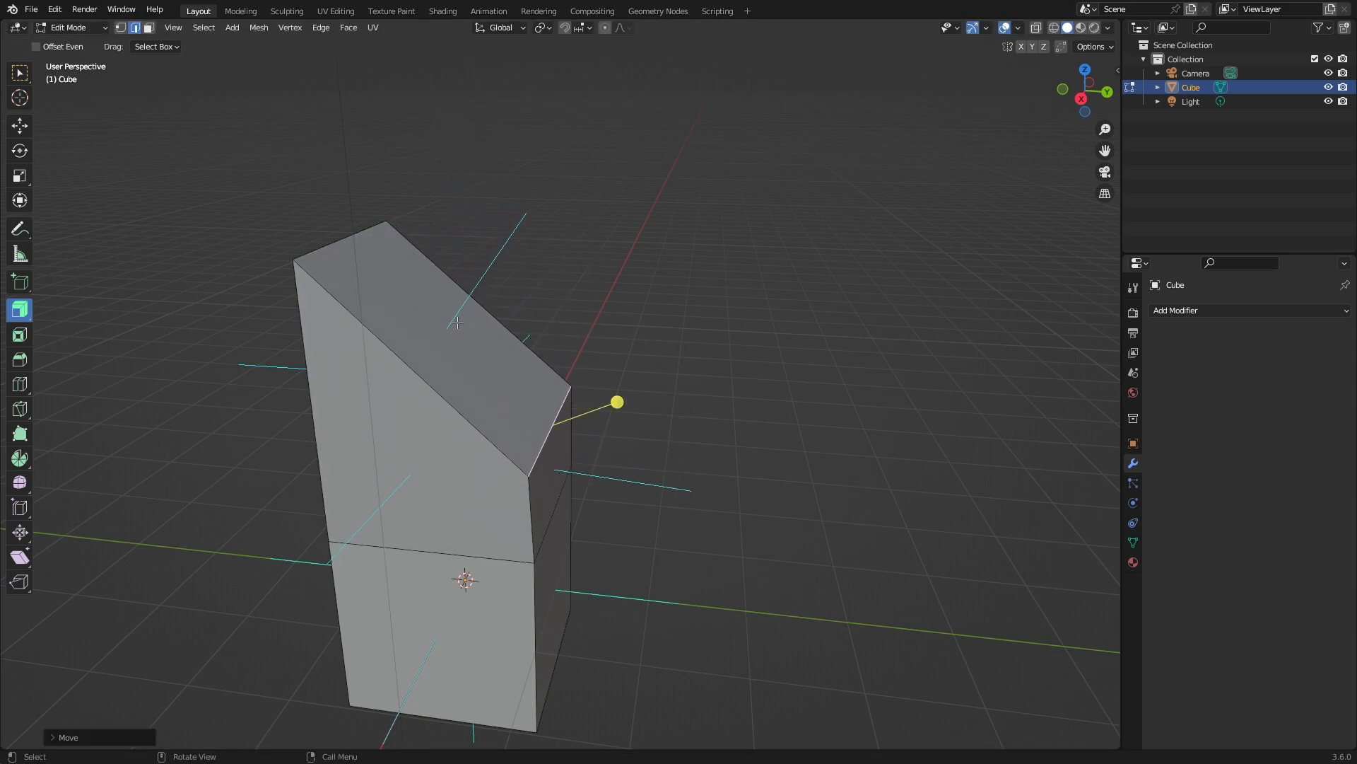
# Step: Switch to face selection and extrude the slanted top face outward along its normal twice
pyautogui.click(453, 322)
pyautogui.press('3')
pyautogui.click(453, 322)
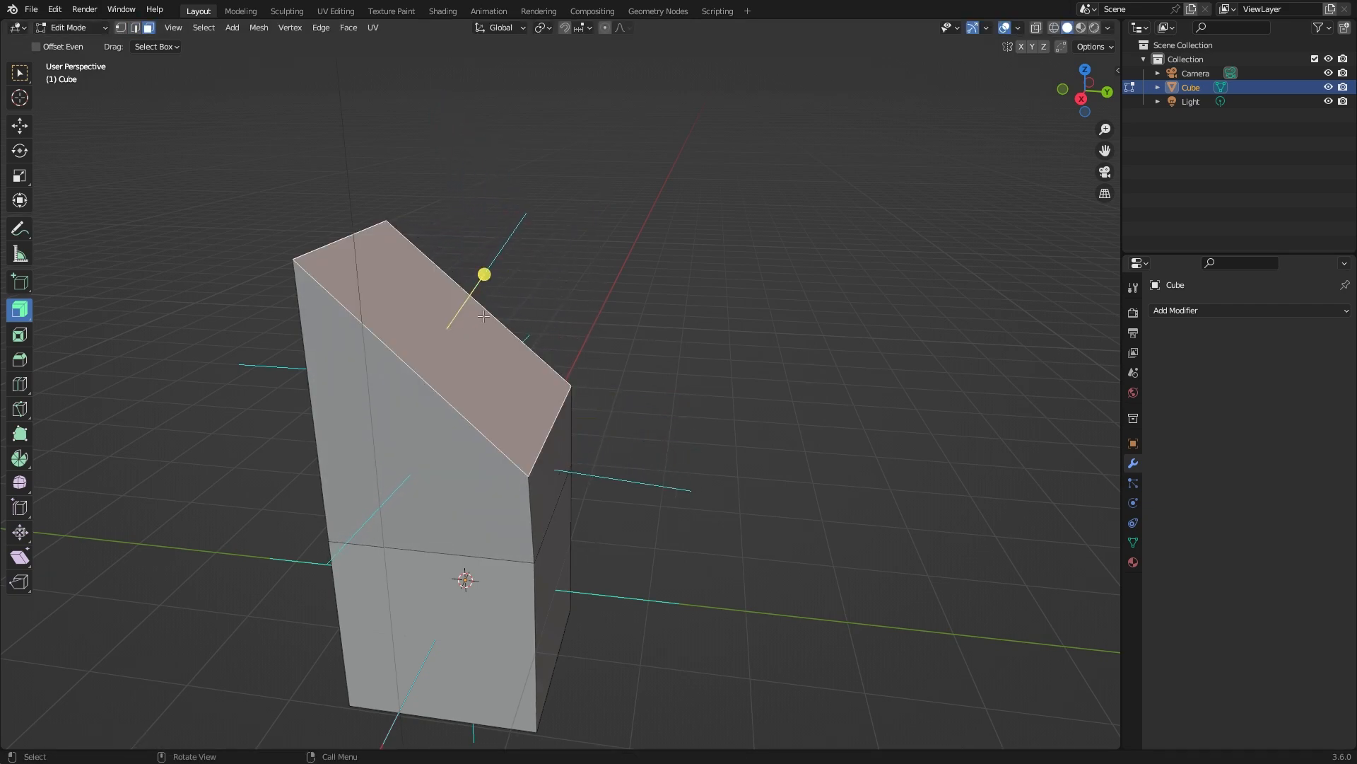
pyautogui.moveTo(480, 284); pyautogui.dragTo(709, 142)
pyautogui.scroll(-2, 650, 221)
pyautogui.moveTo(649, 221); pyautogui.dragTo(550, 299, button='middle')
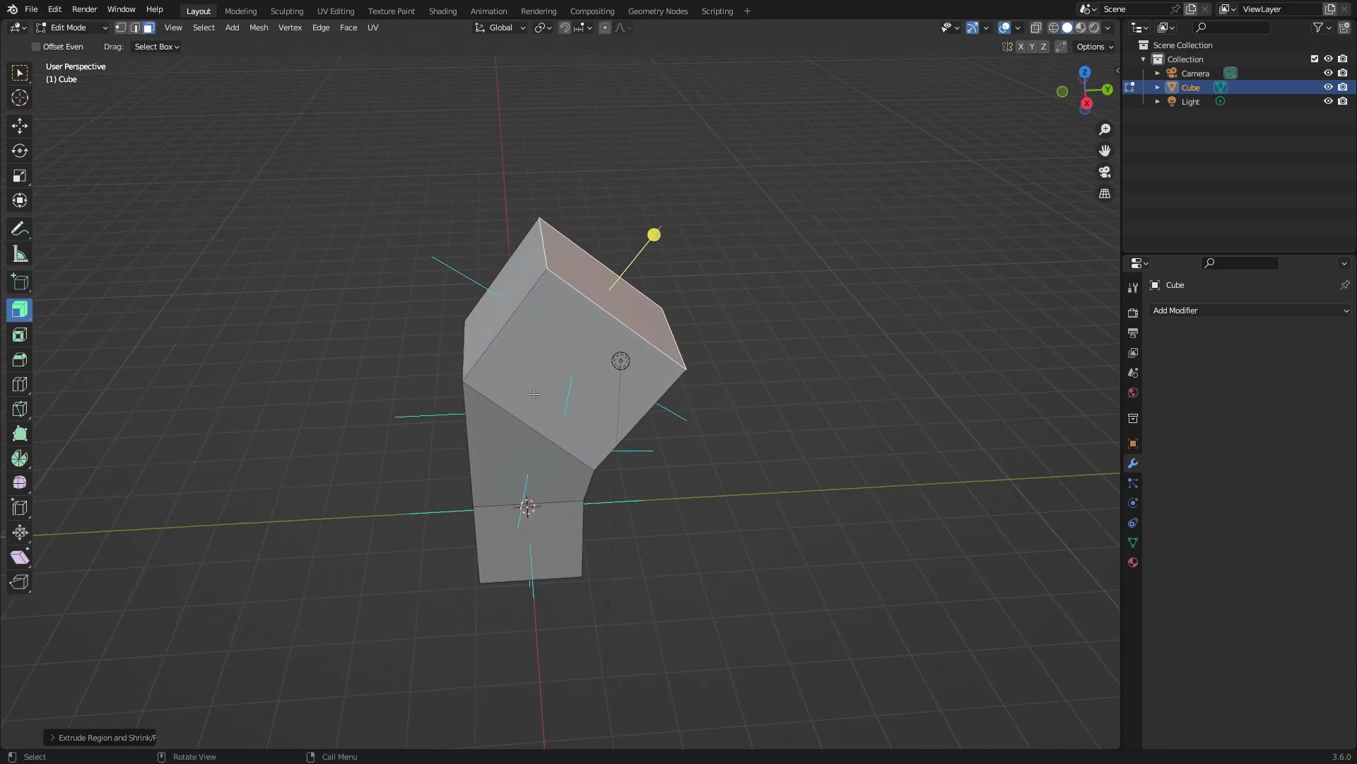
pyautogui.moveTo(654, 234); pyautogui.dragTo(830, 119)
# Step: Undo the slanted-face extrusions and the edge move
pyautogui.hotkey('ctrl', 'z')
pyautogui.hotkey('ctrl', 'z')
pyautogui.hotkey('ctrl', 'z')
pyautogui.hotkey('ctrl', 'z')
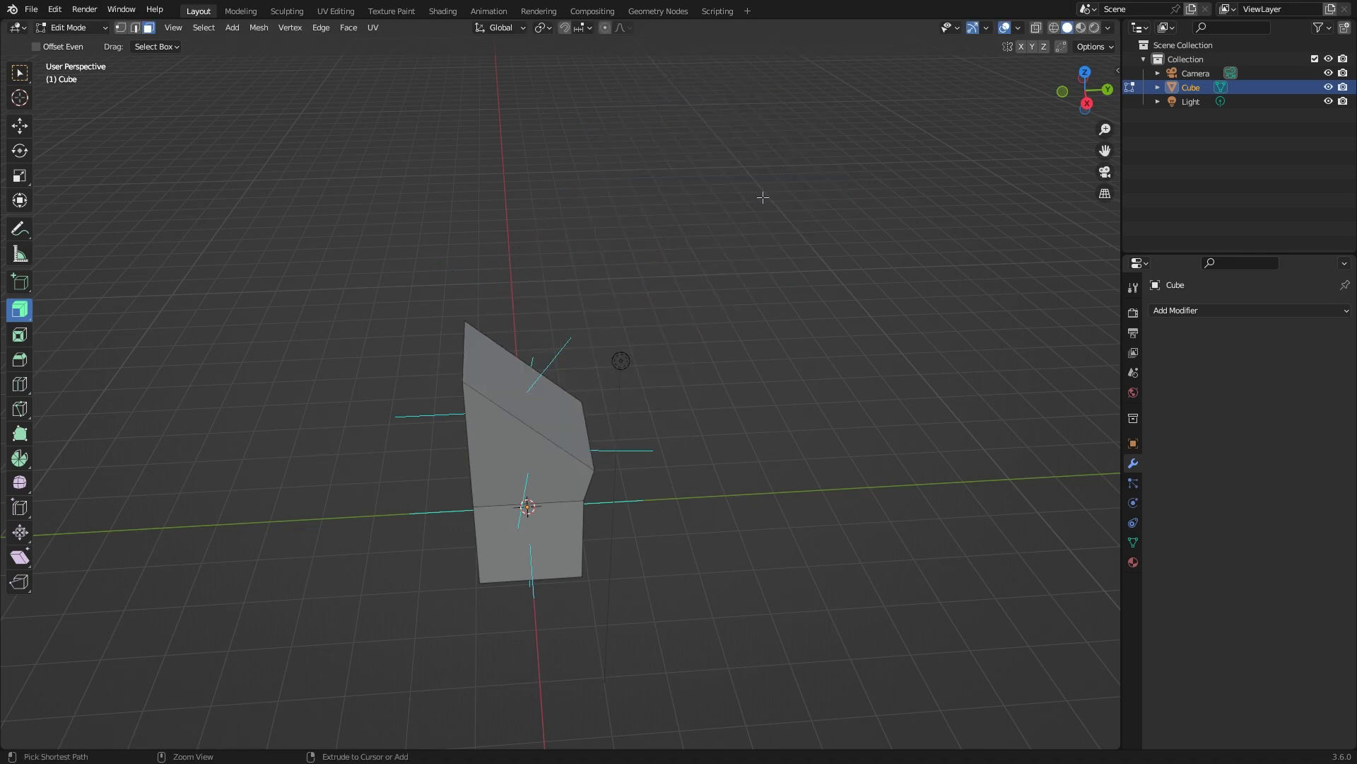
# Step: Select the block's top face together with the adjacent side face of the upper segment in face selection mode
pyautogui.moveTo(681, 444); pyautogui.dragTo(509, 350, button='middle')
pyautogui.press('3')
pyautogui.click(510, 359)
pyautogui.keyDown('shift'); pyautogui.click(496, 315); pyautogui.keyUp('shift')
pyautogui.keyDown('alt'); pyautogui.moveTo(657, 367); pyautogui.dragTo(704, 361, button='middle'); pyautogui.keyUp('alt')
pyautogui.moveTo(779, 321); pyautogui.dragTo(530, 350, button='middle')
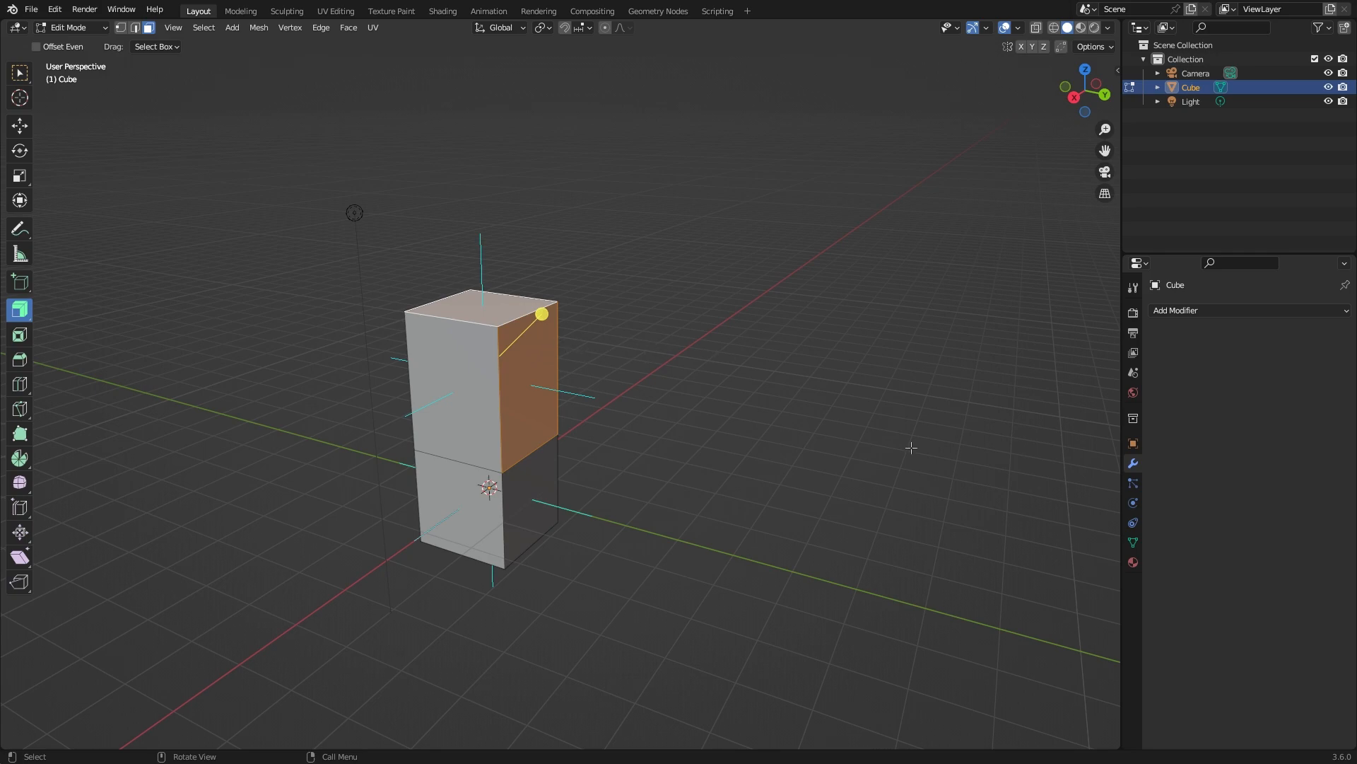
# Step: Extrude the two selected faces together along their normals, and undo the extrusion
pyautogui.moveTo(541, 315); pyautogui.dragTo(709, 411)
pyautogui.moveTo(852, 413); pyautogui.dragTo(940, 395, button='middle')
pyautogui.keyDown('shift'); pyautogui.moveTo(679, 256); pyautogui.dragTo(755, 380, button='middle'); pyautogui.keyUp('shift')
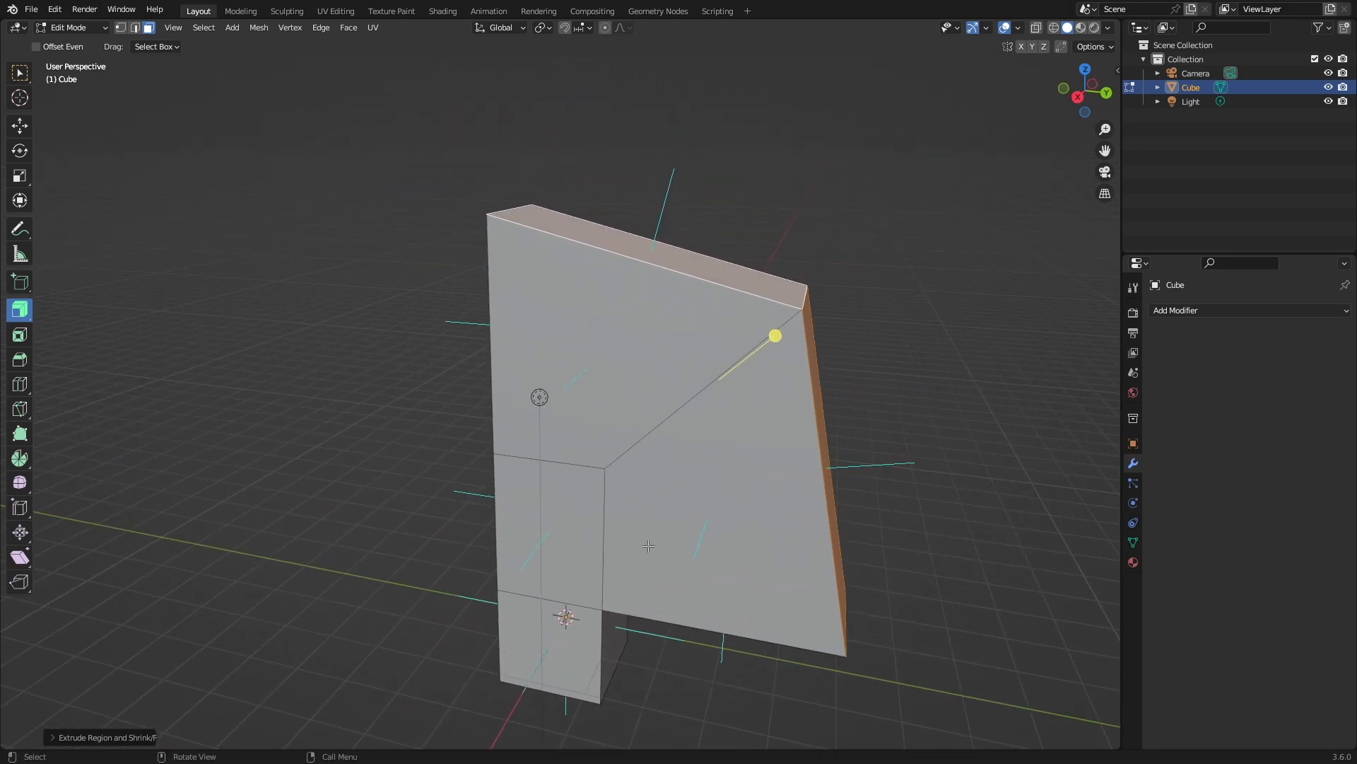
pyautogui.hotkey('ctrl', 'z')
# Step: Extrude the two selected faces as one region about 3.8 m along their averaged normal
pyautogui.press('e')
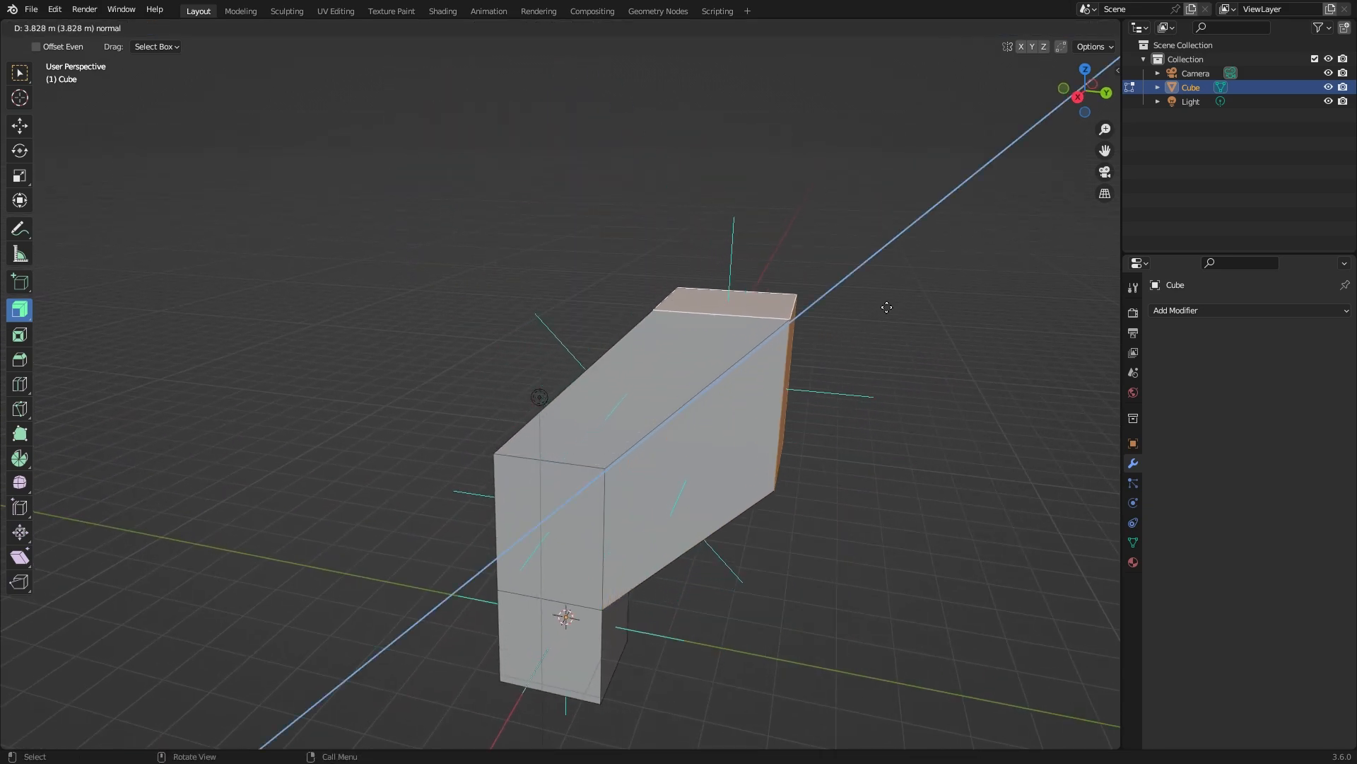
pyautogui.click(879, 321)
pyautogui.moveTo(863, 391); pyautogui.dragTo(785, 434, button='middle')
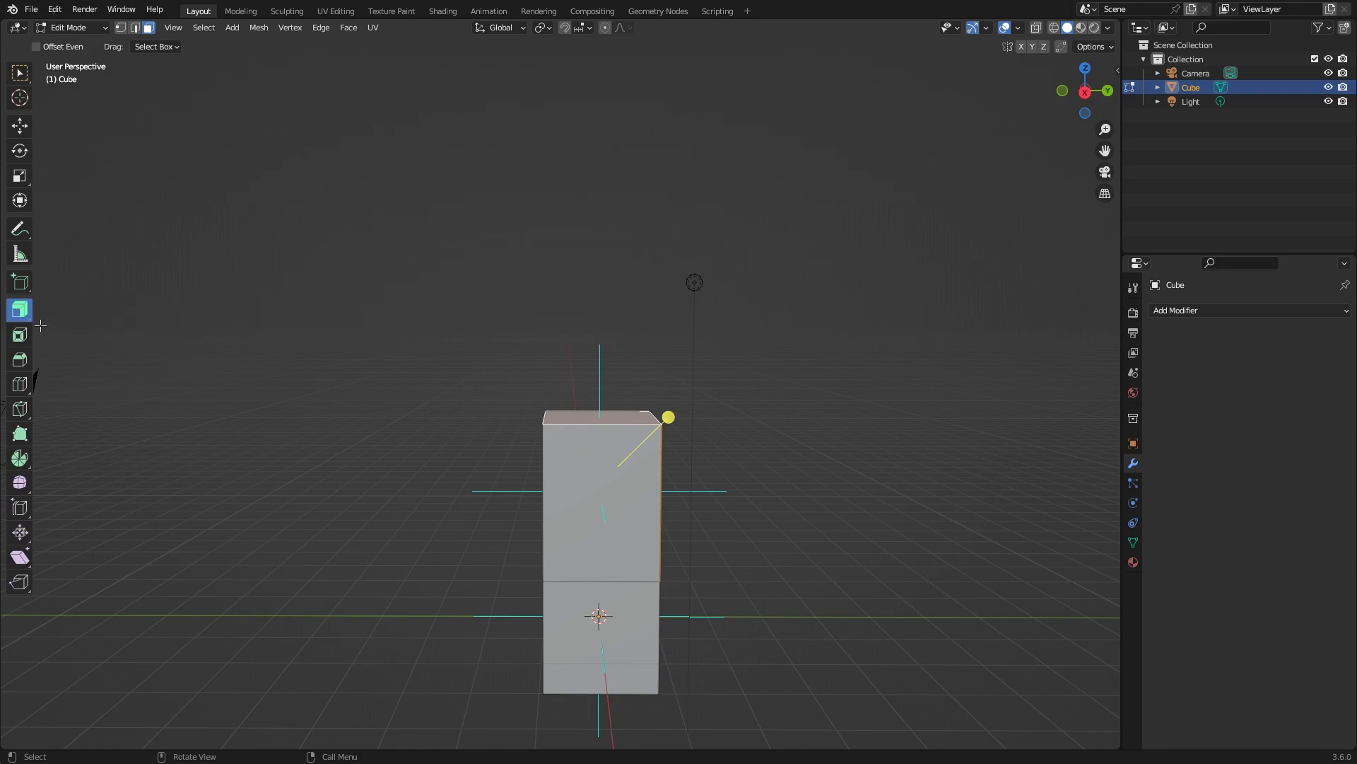
# Step: Switch the extrude tool to Extrude Individual with the top and side faces still selected
pyautogui.click(19, 310)
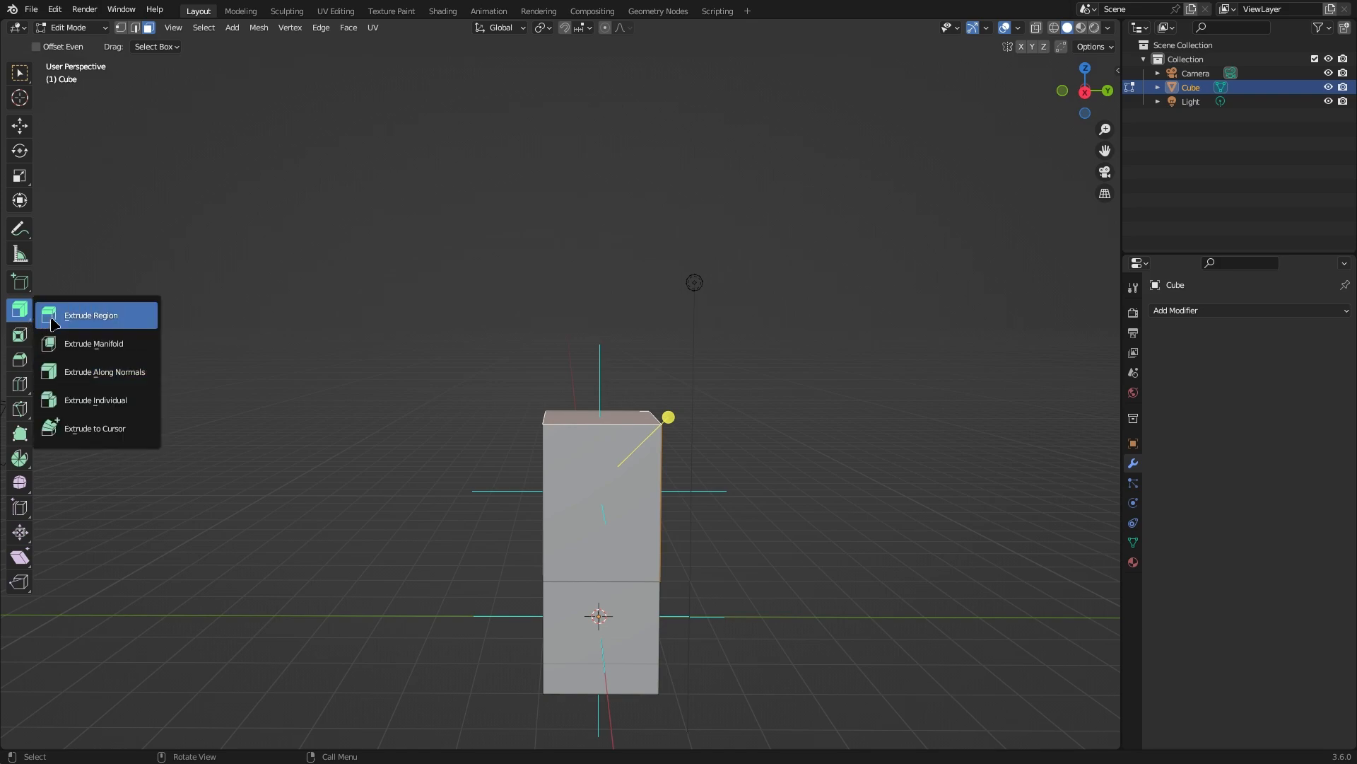
pyautogui.click(125, 400)
pyautogui.scroll(3, 740, 446)
pyautogui.moveTo(777, 418); pyautogui.dragTo(606, 370, button='middle')
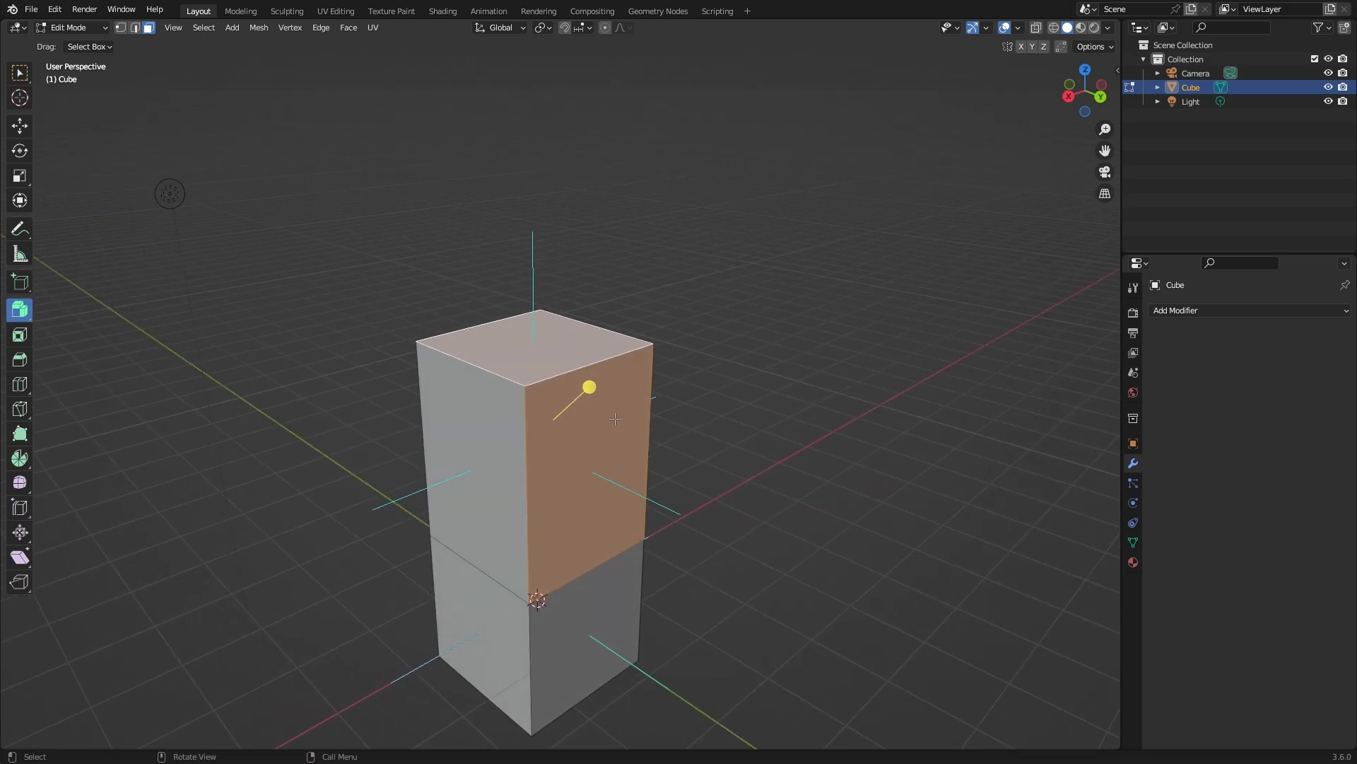
# Step: Annotate an arrow outward from each of the two selected faces, and erase both arrows
pyautogui.moveTo(592, 426); pyautogui.dragTo(918, 638)
pyautogui.moveTo(876, 582); pyautogui.dragTo(916, 704)
pyautogui.moveTo(539, 340)
pyautogui.mouseDown()
pyautogui.moveTo(535, 83)
pyautogui.moveTo(572, 106)
pyautogui.mouseUp()
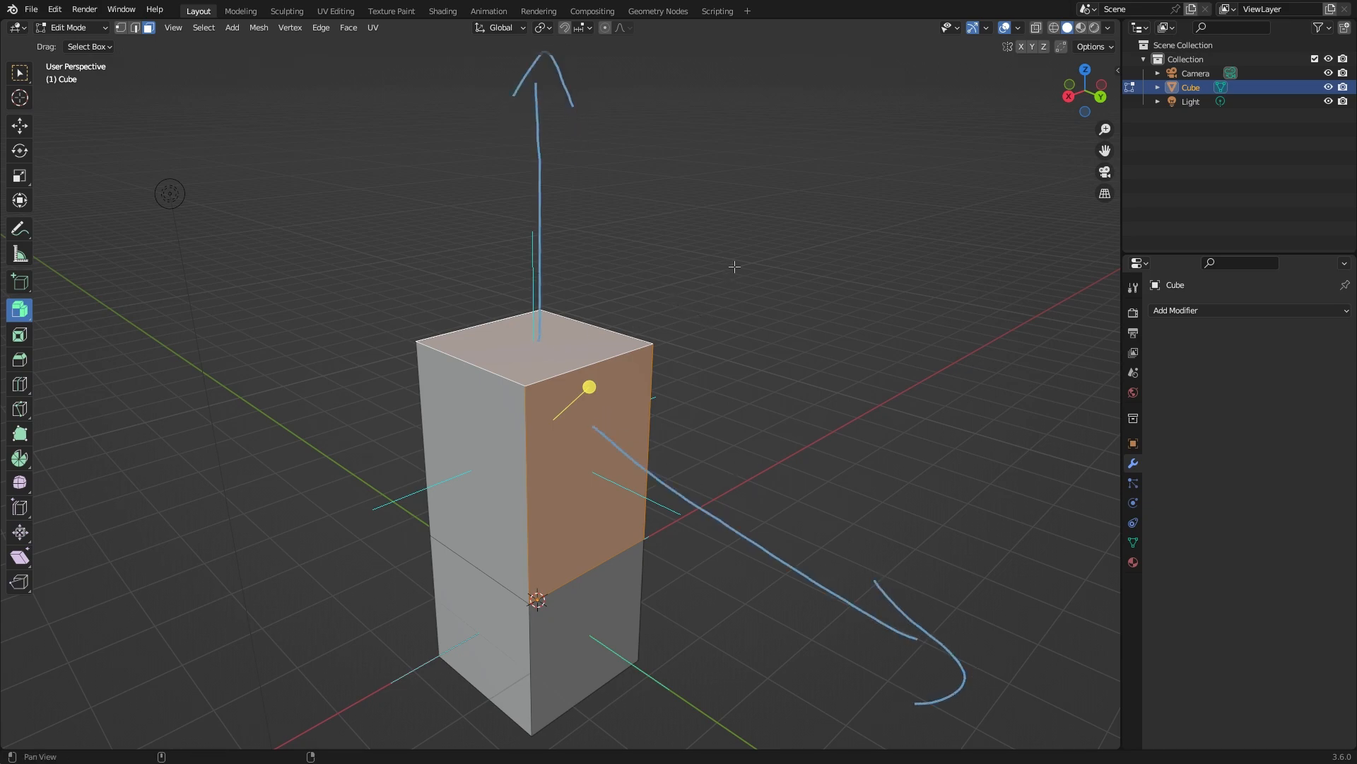
pyautogui.moveTo(771, 222)
pyautogui.mouseDown(button='middle')
pyautogui.moveTo(697, 311)
pyautogui.moveTo(774, 343)
pyautogui.mouseUp(button='middle')
pyautogui.moveTo(869, 503); pyautogui.dragTo(835, 514, button='middle')
pyautogui.moveTo(876, 557)
pyautogui.mouseDown(button='right')
pyautogui.moveTo(885, 568)
pyautogui.moveTo(594, 471)
pyautogui.moveTo(458, 160)
pyautogui.mouseUp(button='right')
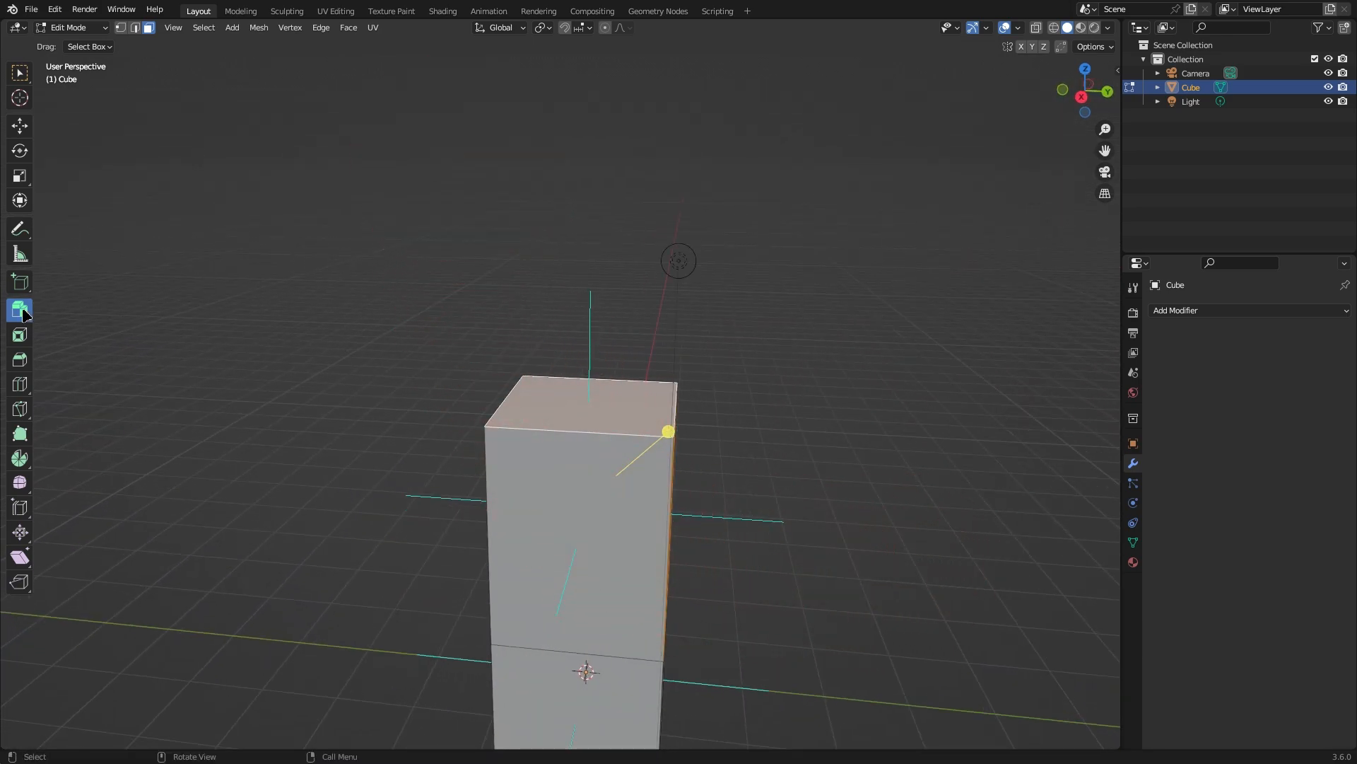
# Step: Extrude the top and side faces individually along their own normals with Extrude Individual, and undo the extrusion
pyautogui.moveTo(19, 311); pyautogui.dragTo(92, 405)
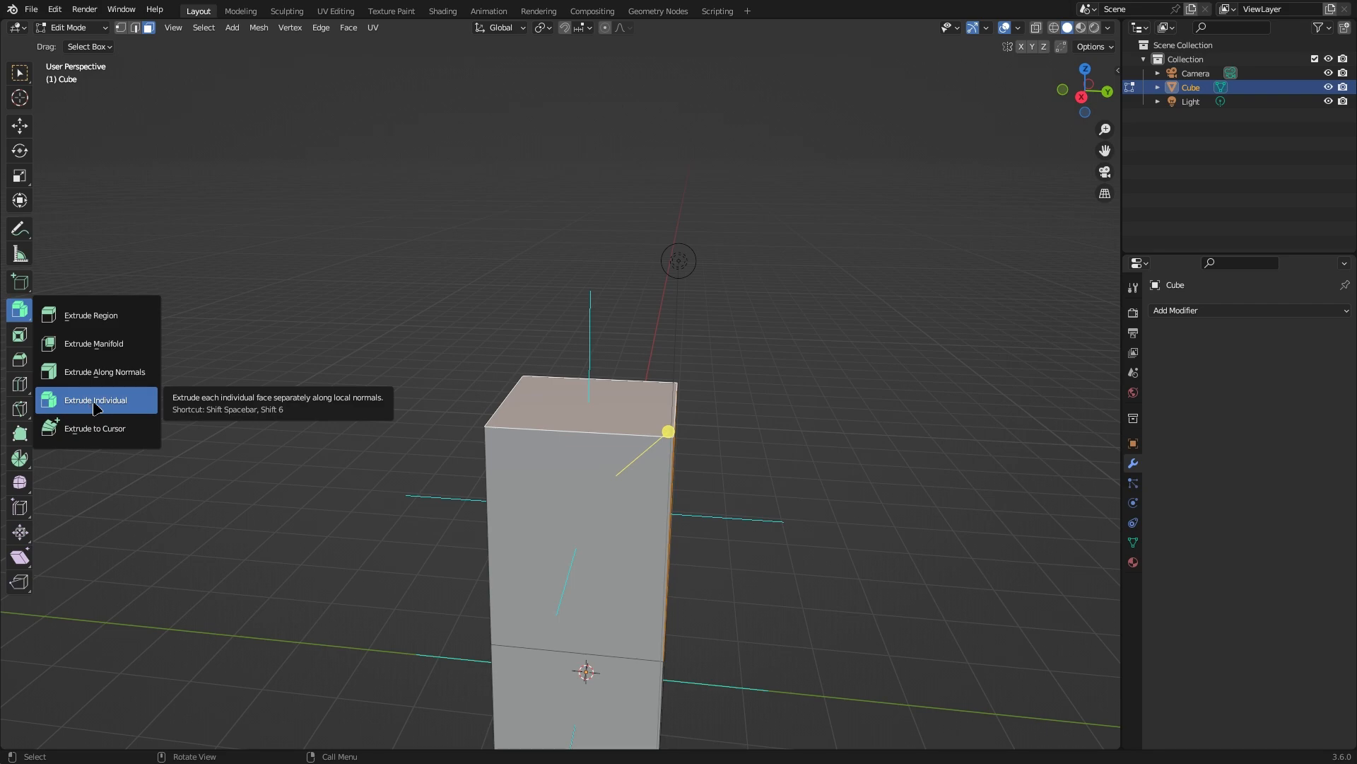
pyautogui.click(92, 408)
pyautogui.moveTo(736, 394); pyautogui.dragTo(894, 464, button='middle')
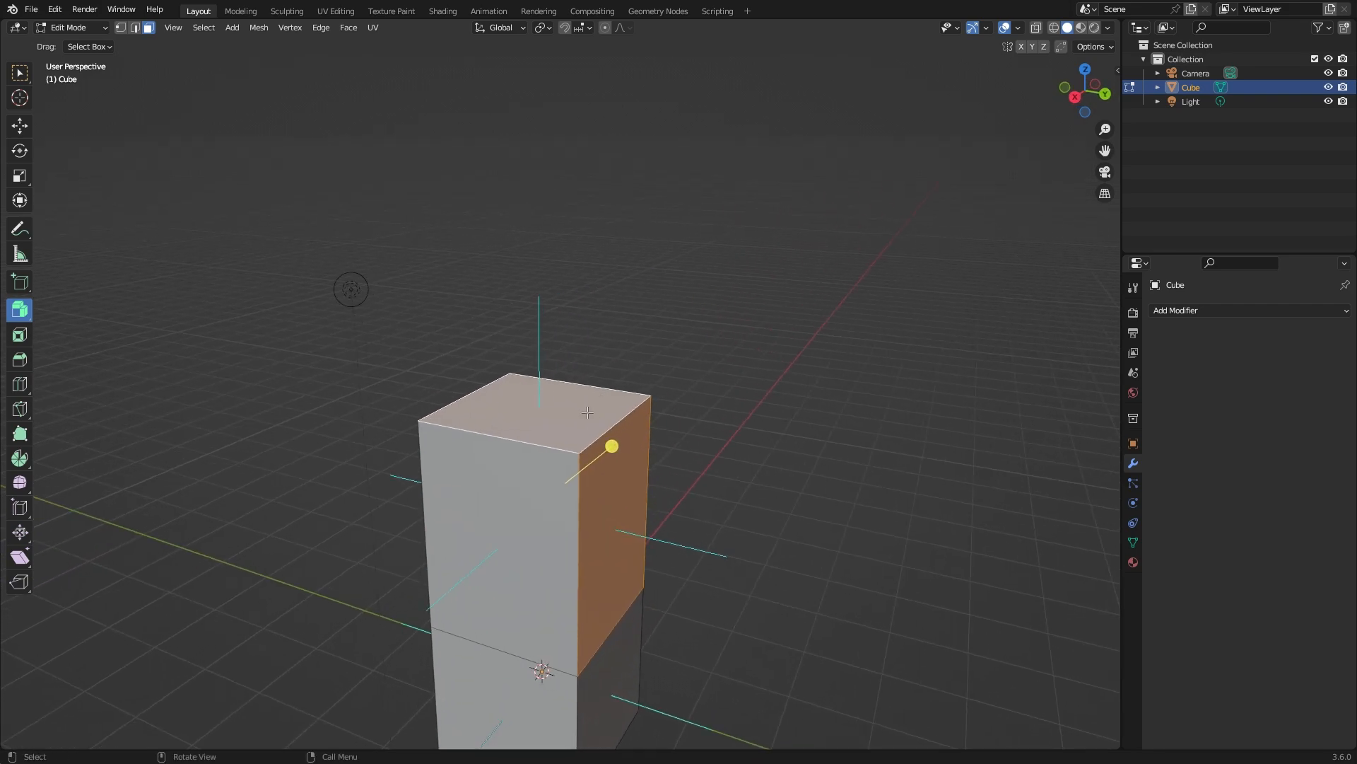
pyautogui.moveTo(681, 460); pyautogui.dragTo(691, 444, button='middle')
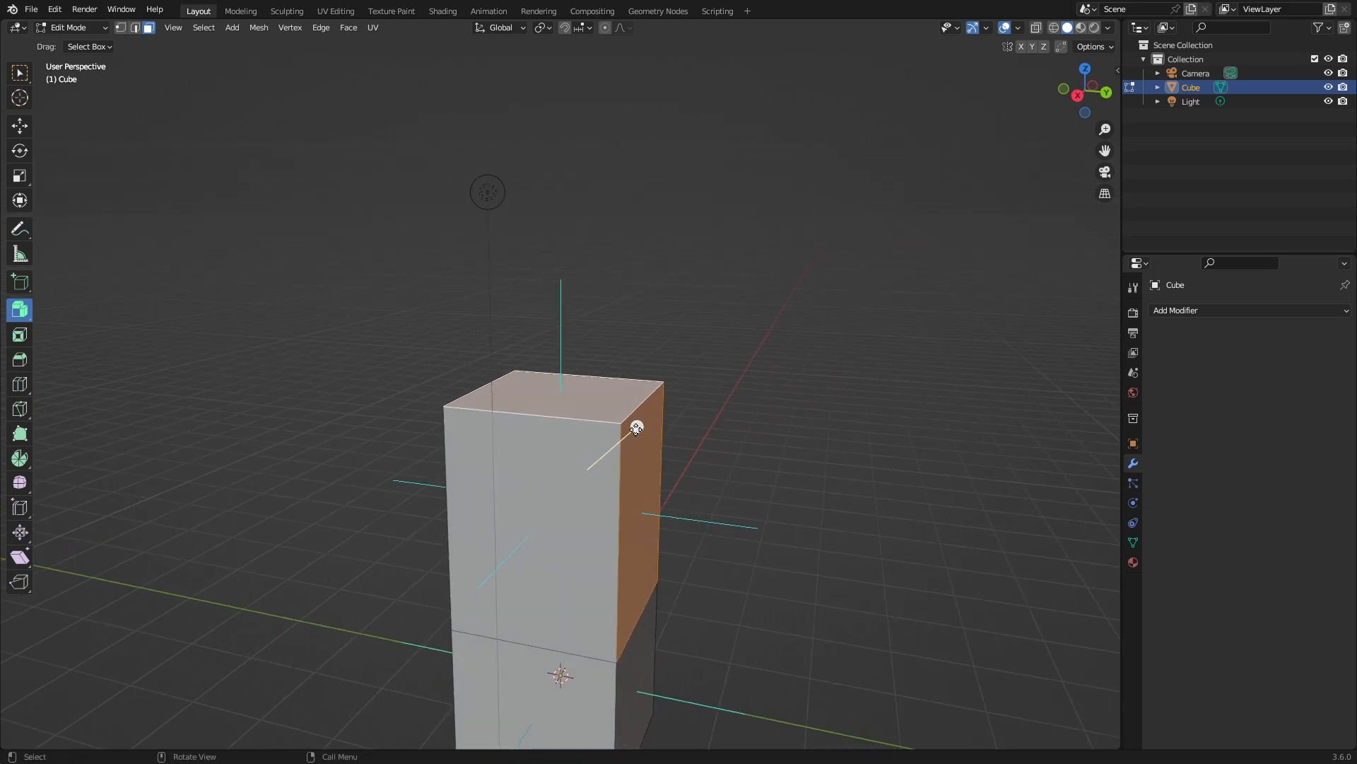
pyautogui.moveTo(637, 427); pyautogui.dragTo(803, 503)
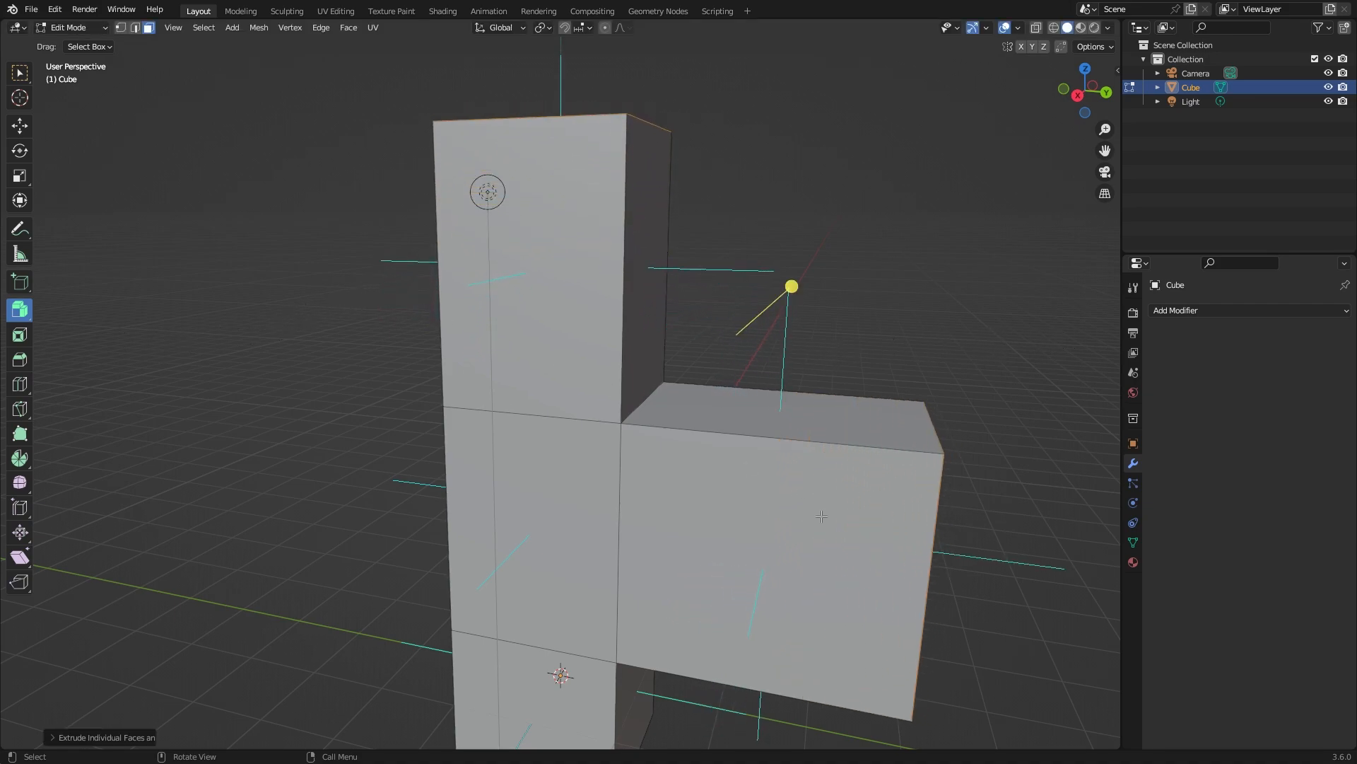
pyautogui.scroll(-5, 803, 503)
pyautogui.hotkey('ctrl', 'z')
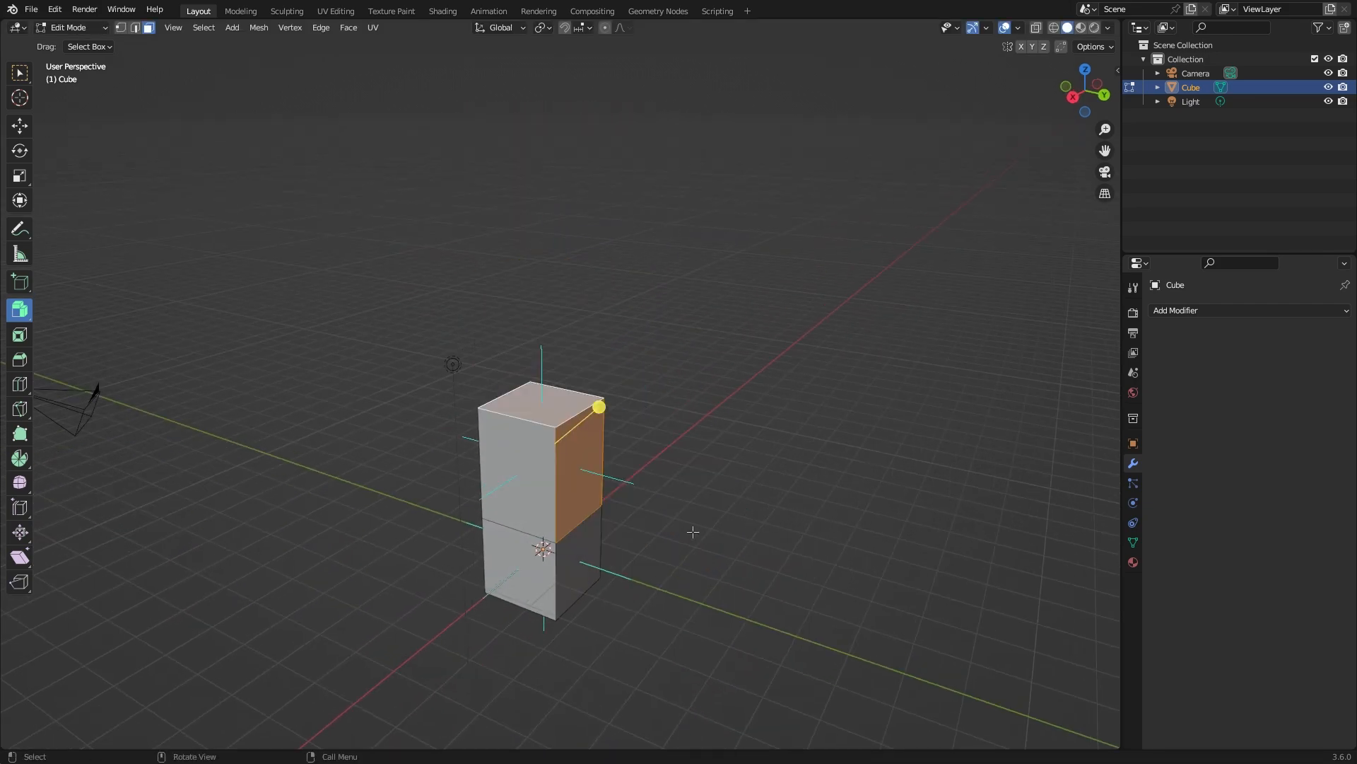
# Step: Delete the extruded block in Object Mode, add a new mesh cube and enter Edit Mode on it
pyautogui.press('Tab')
pyautogui.press('x')
pyautogui.click(673, 509)
pyautogui.hotkey('shift', 'a')
pyautogui.moveTo(559, 471)
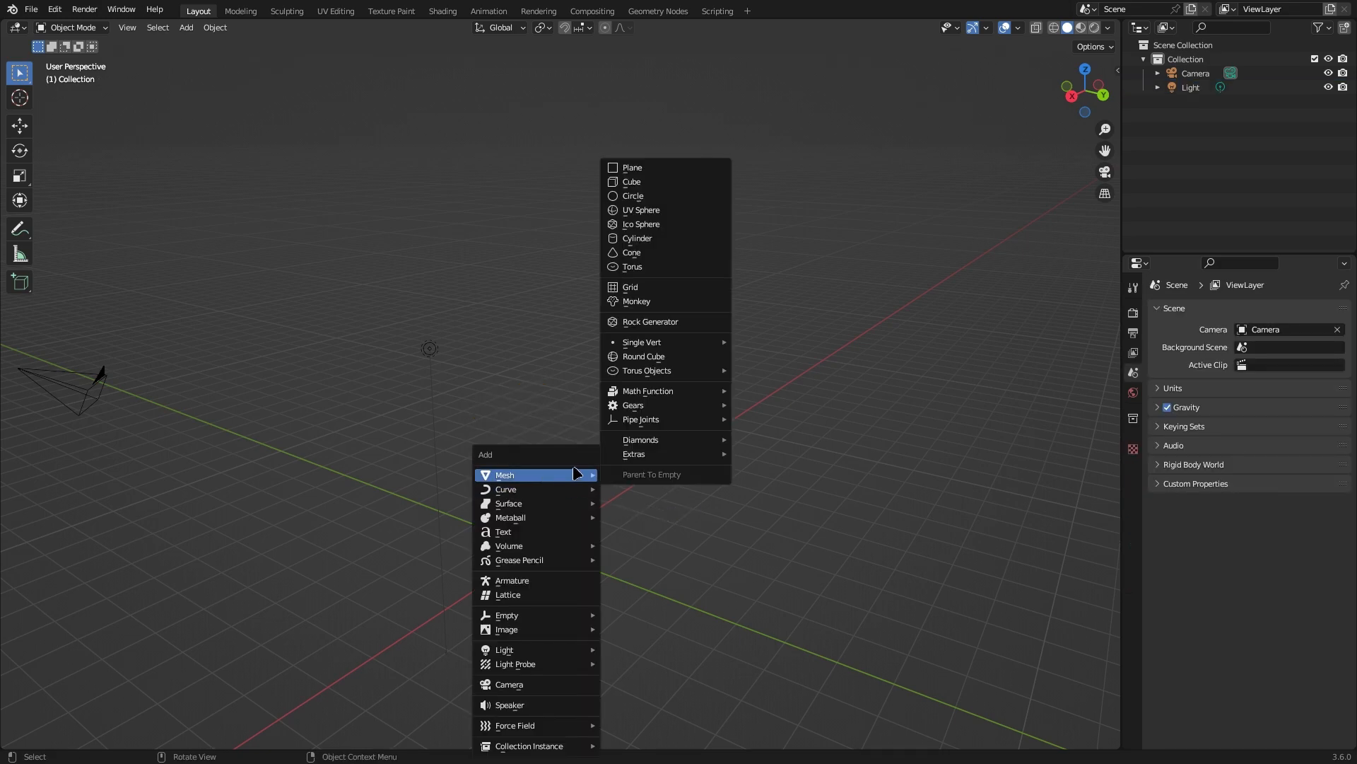
pyautogui.click(631, 182)
pyautogui.press('Tab')
pyautogui.scroll(2, 570, 549)
pyautogui.keyDown('shift'); pyautogui.moveTo(568, 540); pyautogui.dragTo(578, 356, button='middle'); pyautogui.keyUp('shift')
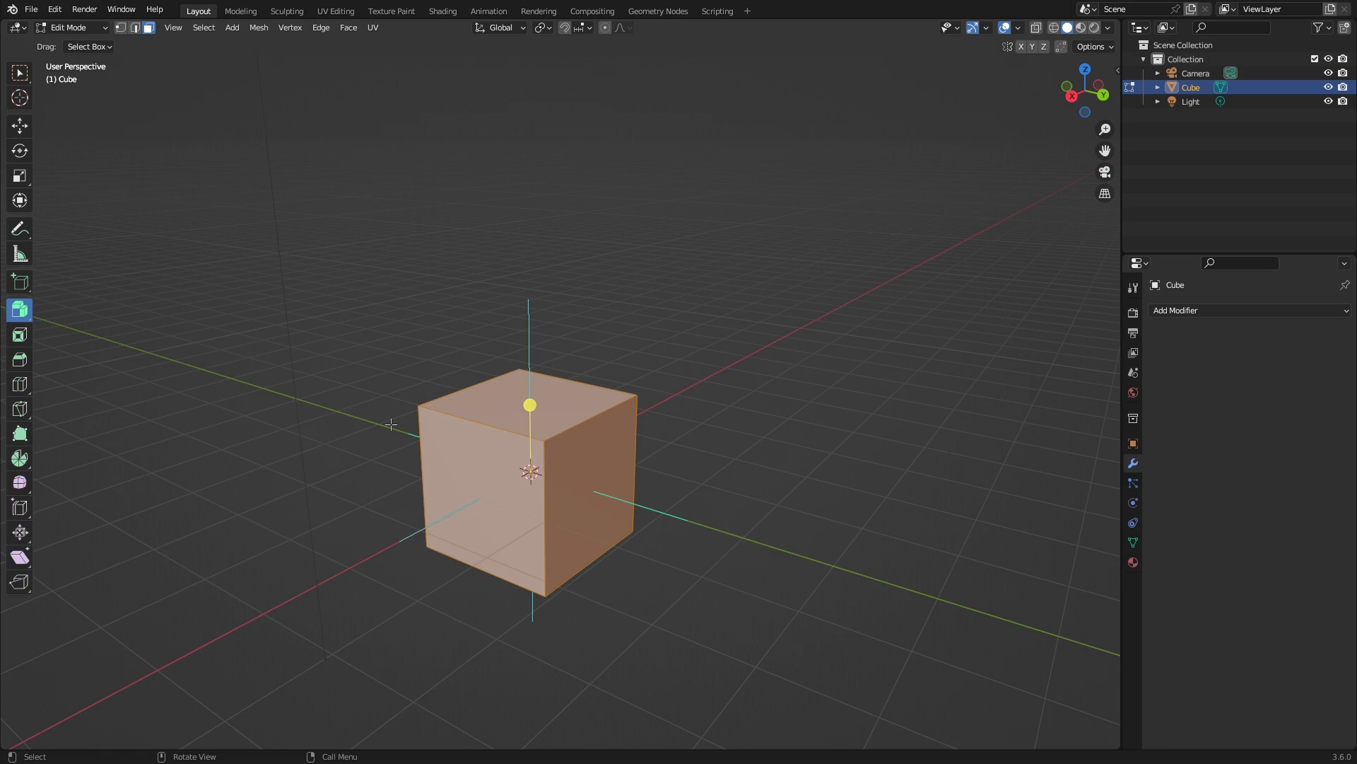
# Step: Extrude all faces of the new cube individually outward, and undo the extrusion
pyautogui.moveTo(646, 433); pyautogui.dragTo(679, 435, button='middle')
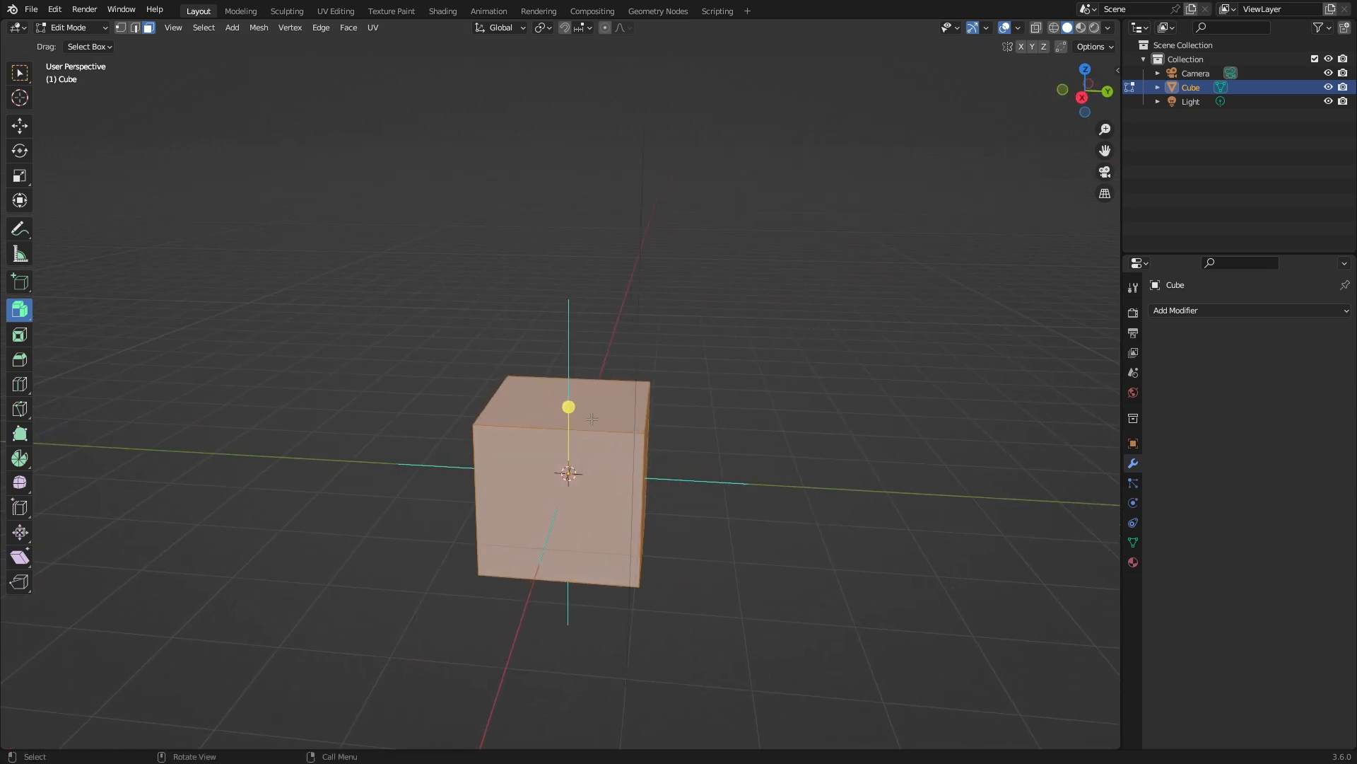
pyautogui.moveTo(569, 406); pyautogui.dragTo(646, 330)
pyautogui.moveTo(859, 345); pyautogui.dragTo(781, 374, button='middle')
pyautogui.keyDown('shift'); pyautogui.moveTo(534, 413); pyautogui.dragTo(568, 438, button='middle'); pyautogui.keyUp('shift')
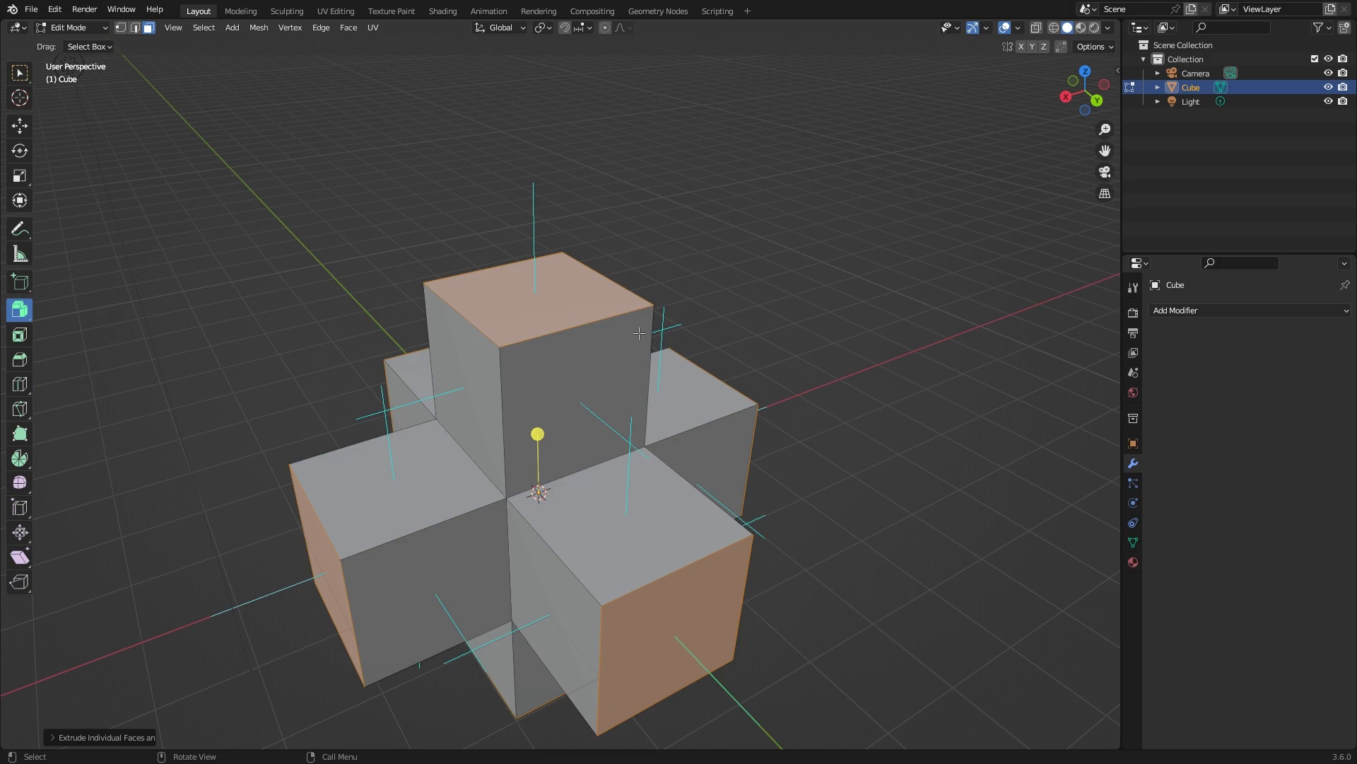
pyautogui.hotkey('ctrl', 'z')
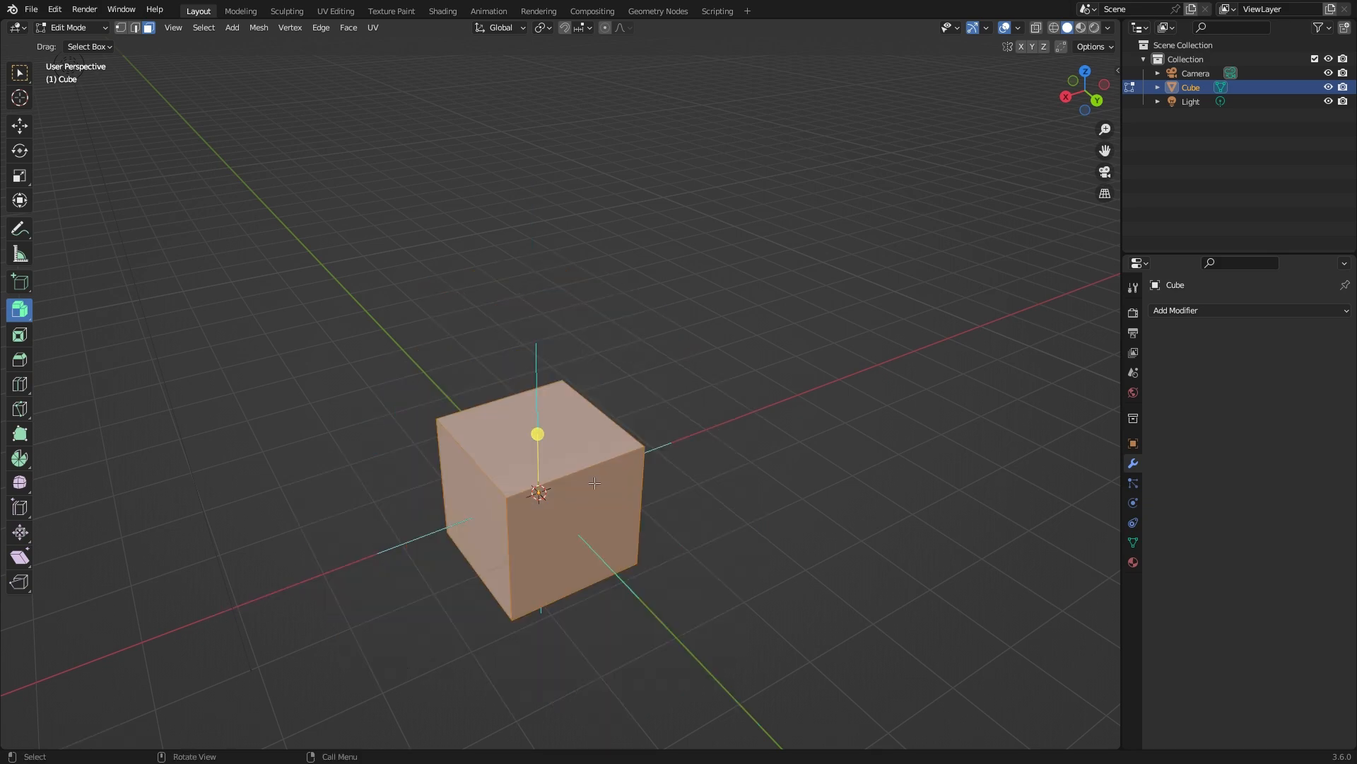
# Step: Switch the extrude tool to Extrude to Cursor and view the cube in front orthographic view
pyautogui.moveTo(19, 308); pyautogui.dragTo(110, 433)
pyautogui.moveTo(748, 397); pyautogui.dragTo(669, 395, button='middle')
pyautogui.press('KP_1')
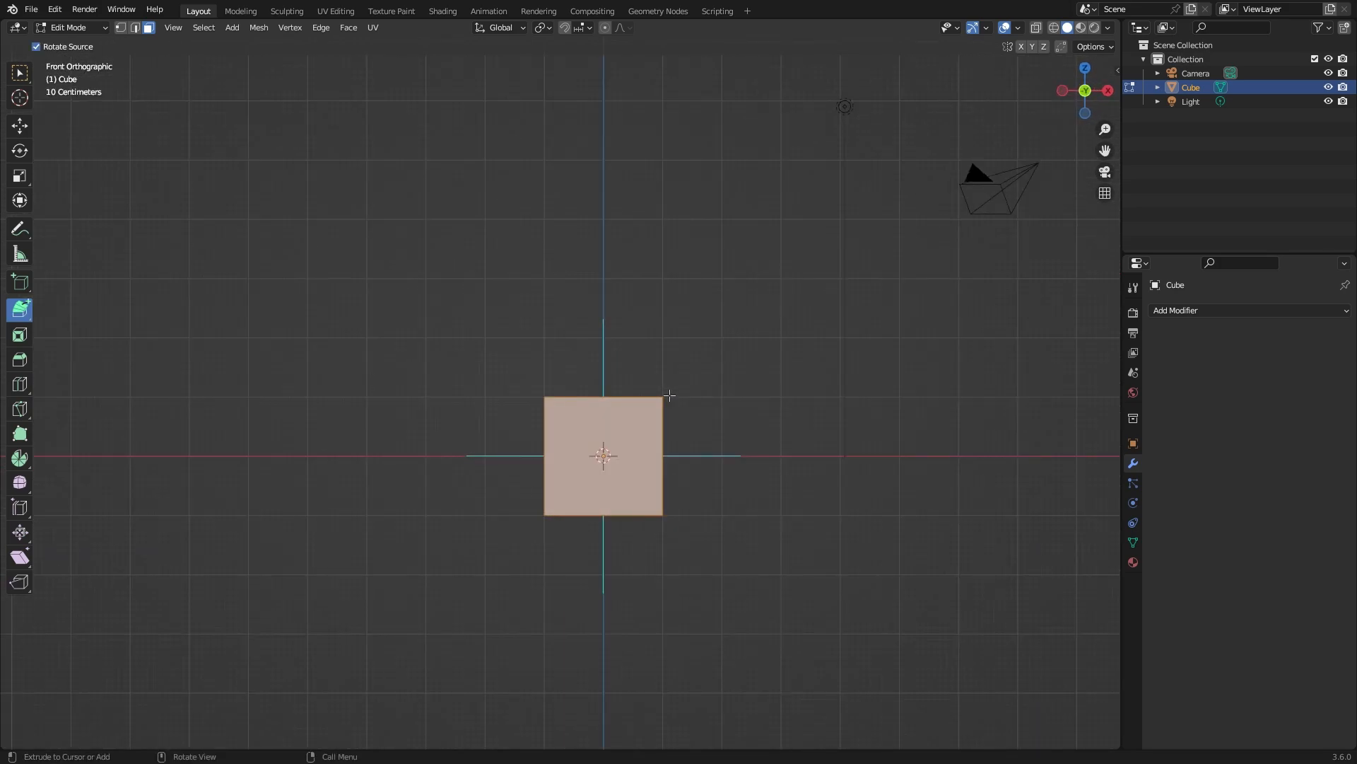
# Step: Move the cube up and to the left so its lower-right corner meets the world origin, and turn off the face normals display
pyautogui.scroll(1, 669, 395)
pyautogui.press('g')
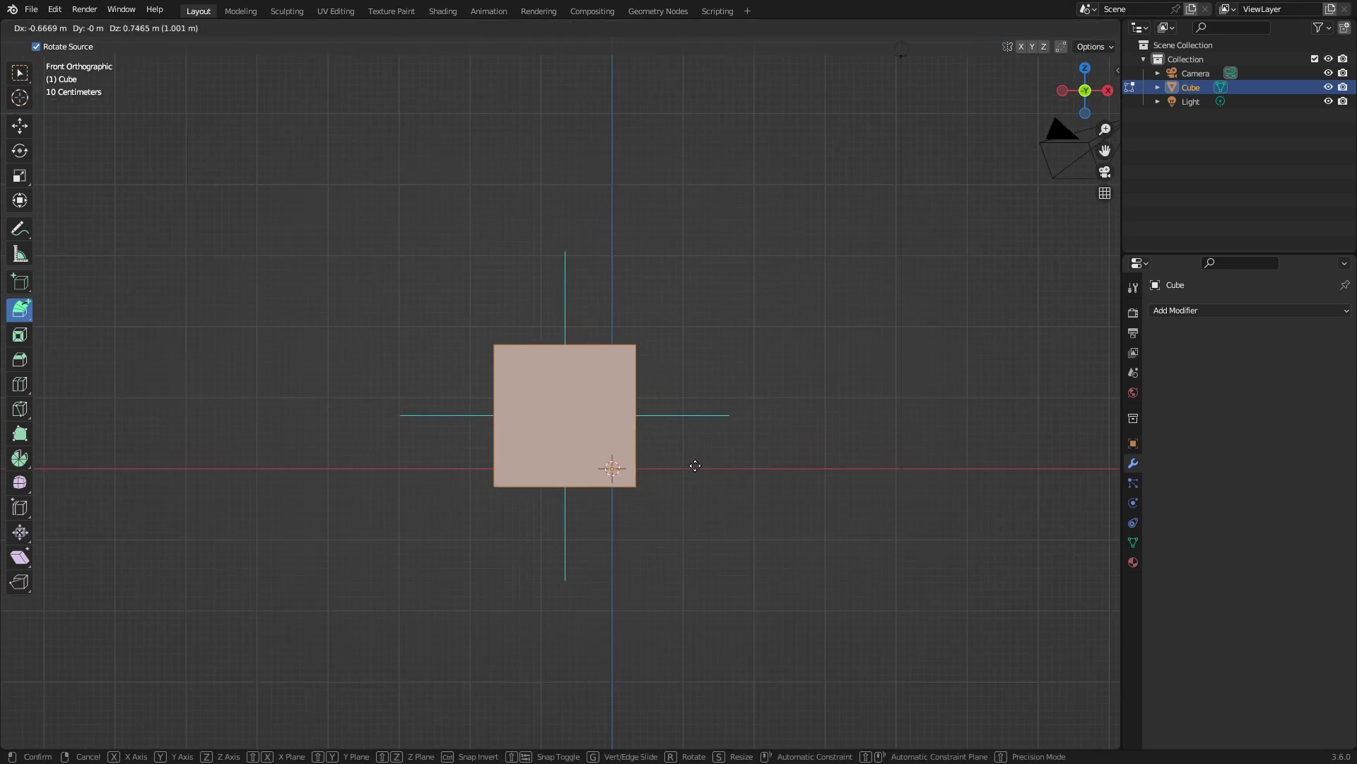
pyautogui.click(707, 414)
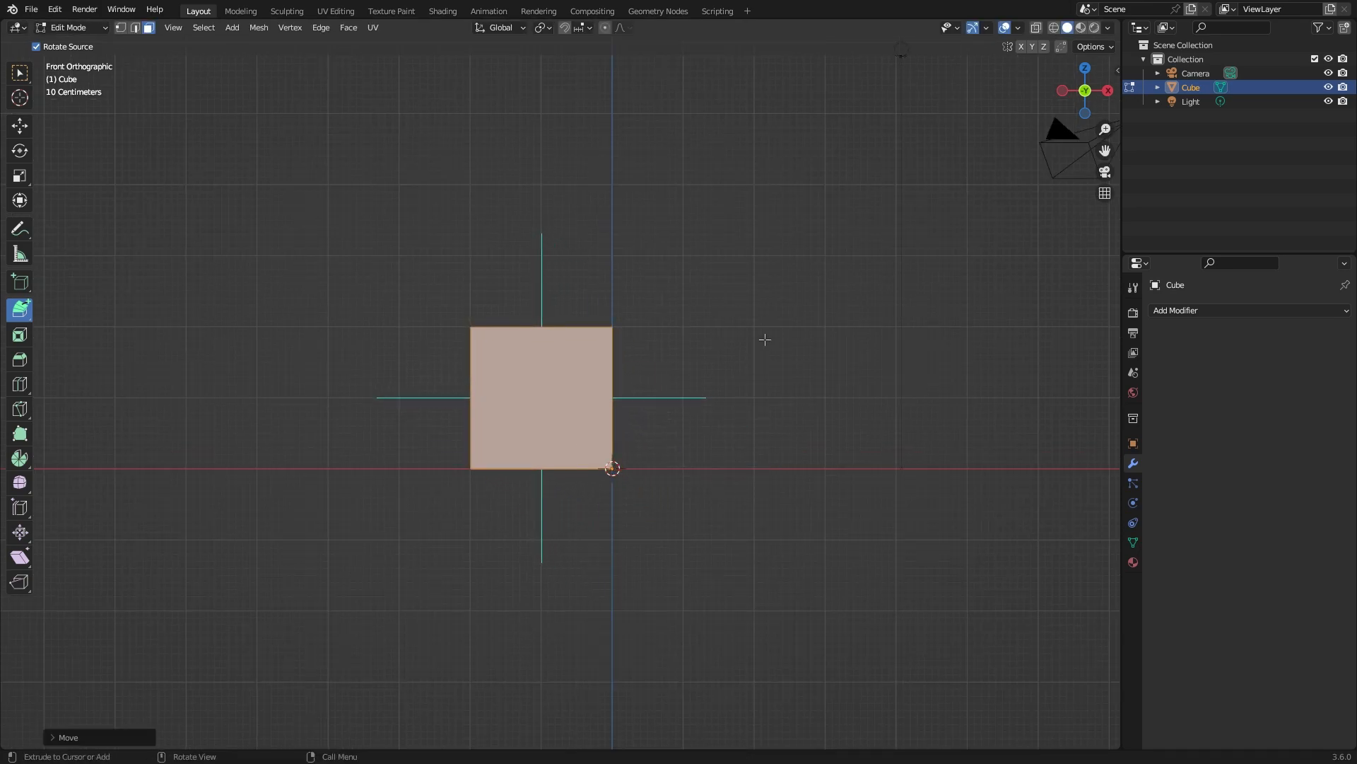
pyautogui.click(1018, 28)
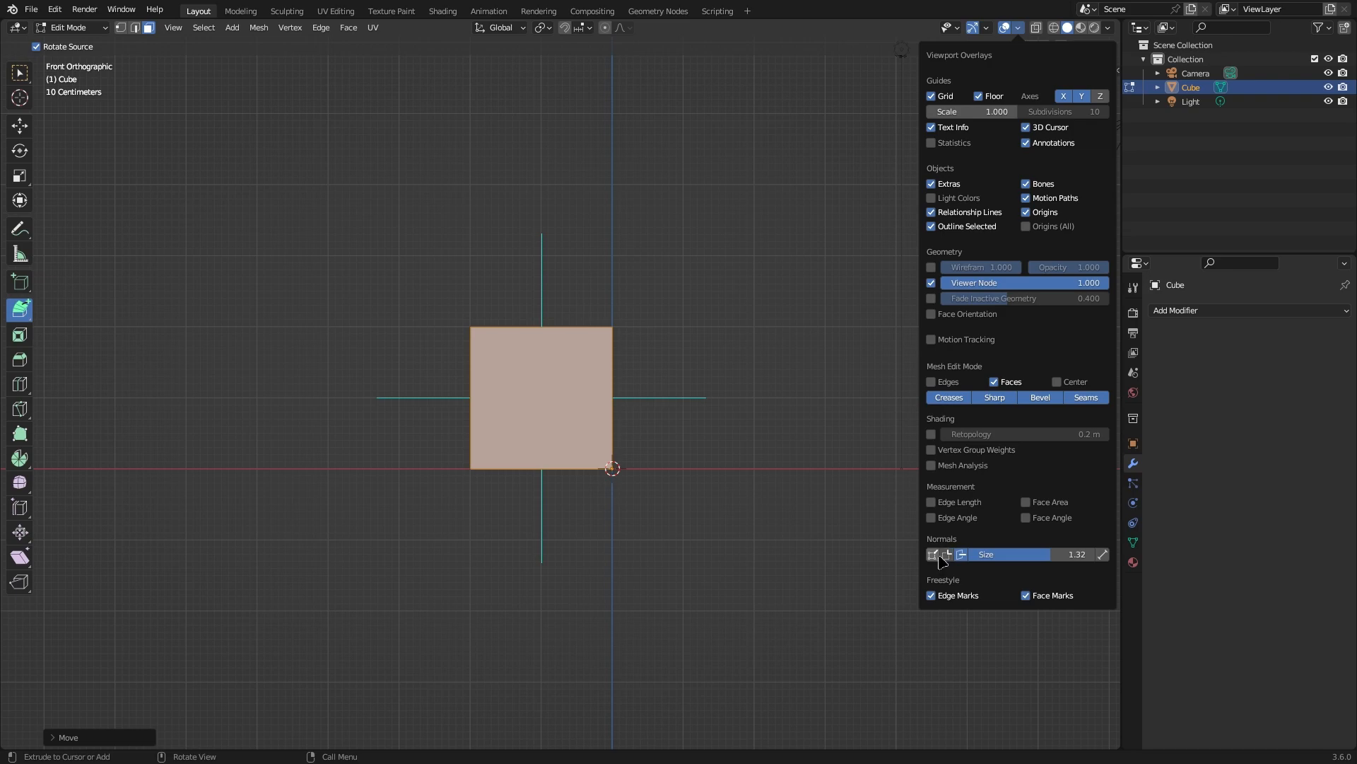
pyautogui.click(961, 557)
# Step: Extrude the whole selected cube with Extrude to Cursor, and undo the extrusion
pyautogui.scroll(2, 551, 332)
pyautogui.keyDown('shift'); pyautogui.moveTo(681, 492); pyautogui.dragTo(633, 445, button='middle'); pyautogui.keyUp('shift')
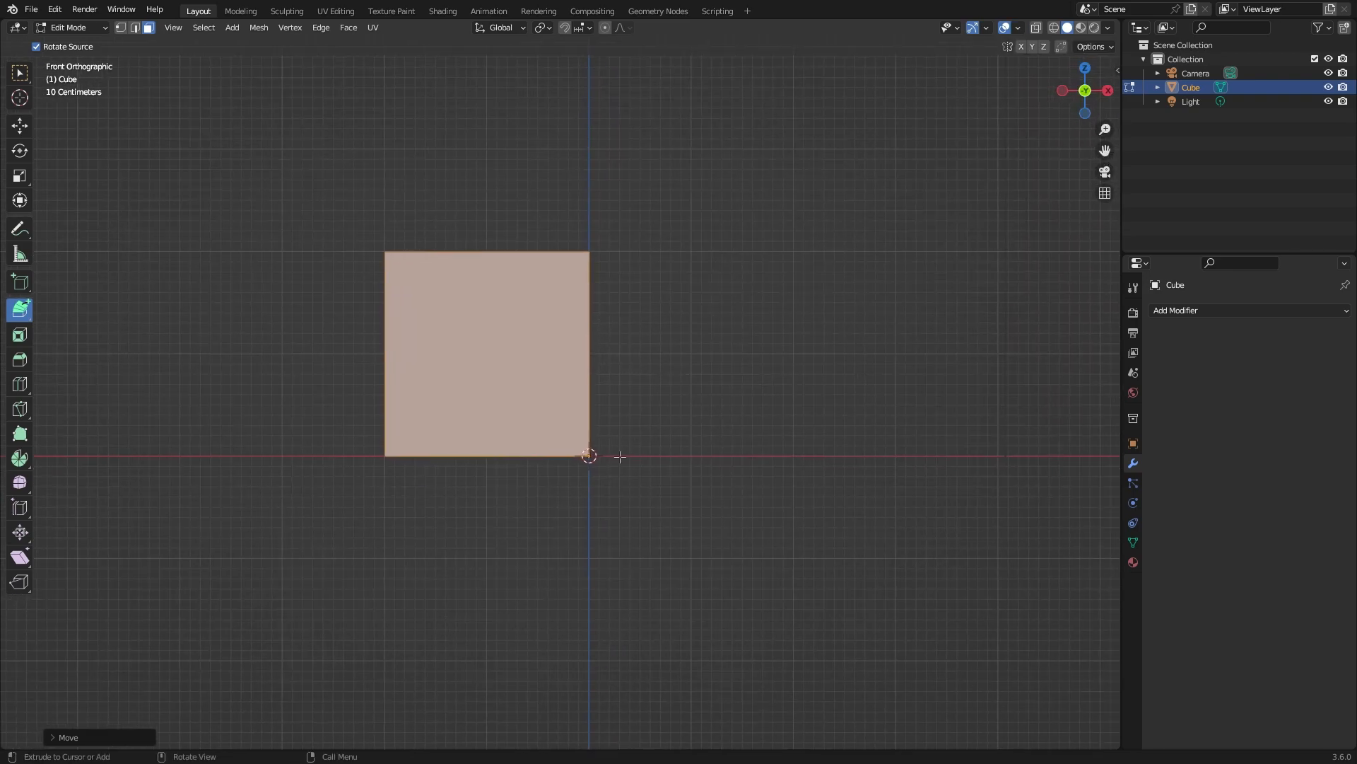
pyautogui.keyDown('shift'); pyautogui.moveTo(757, 327); pyautogui.dragTo(632, 445, button='middle'); pyautogui.keyUp('shift')
pyautogui.keyDown('ctrl'); pyautogui.click(456, 365); pyautogui.keyUp('ctrl')
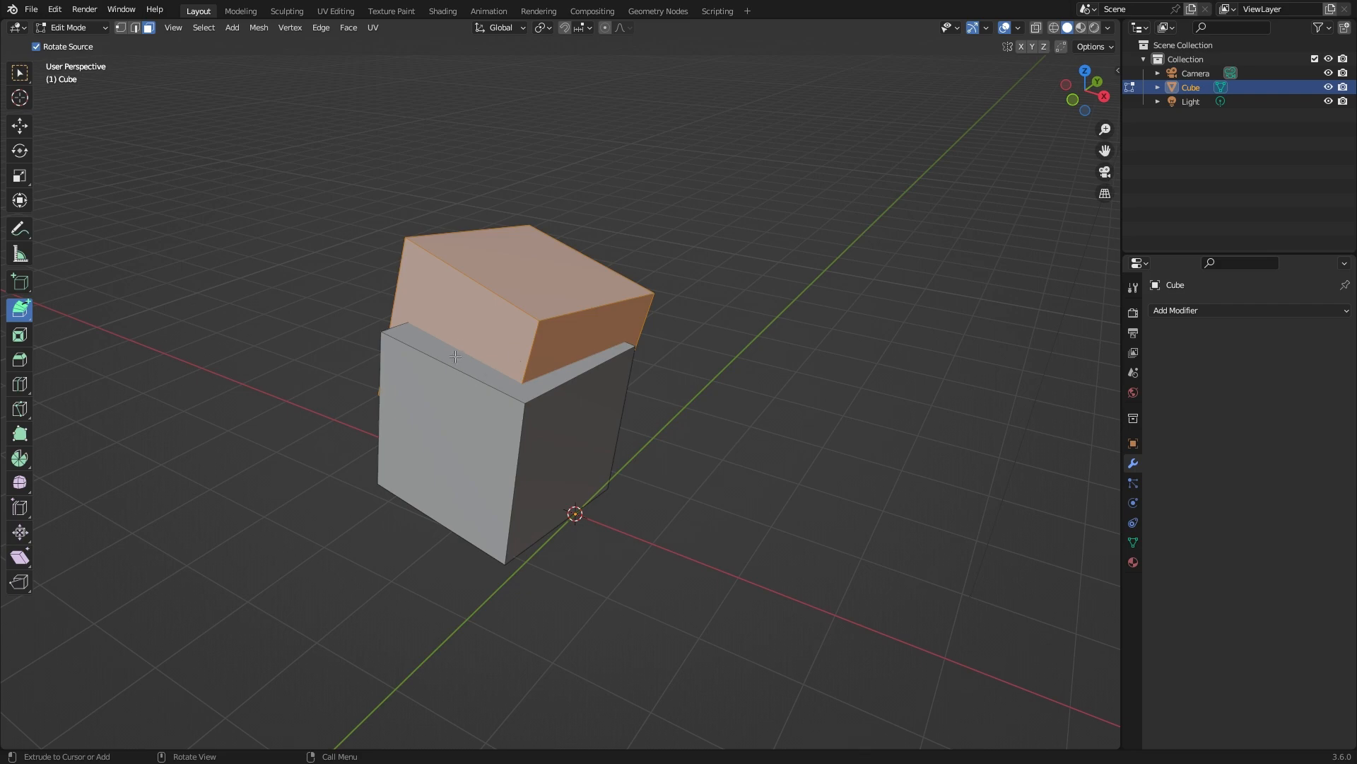
pyautogui.hotkey('ctrl', 'z')
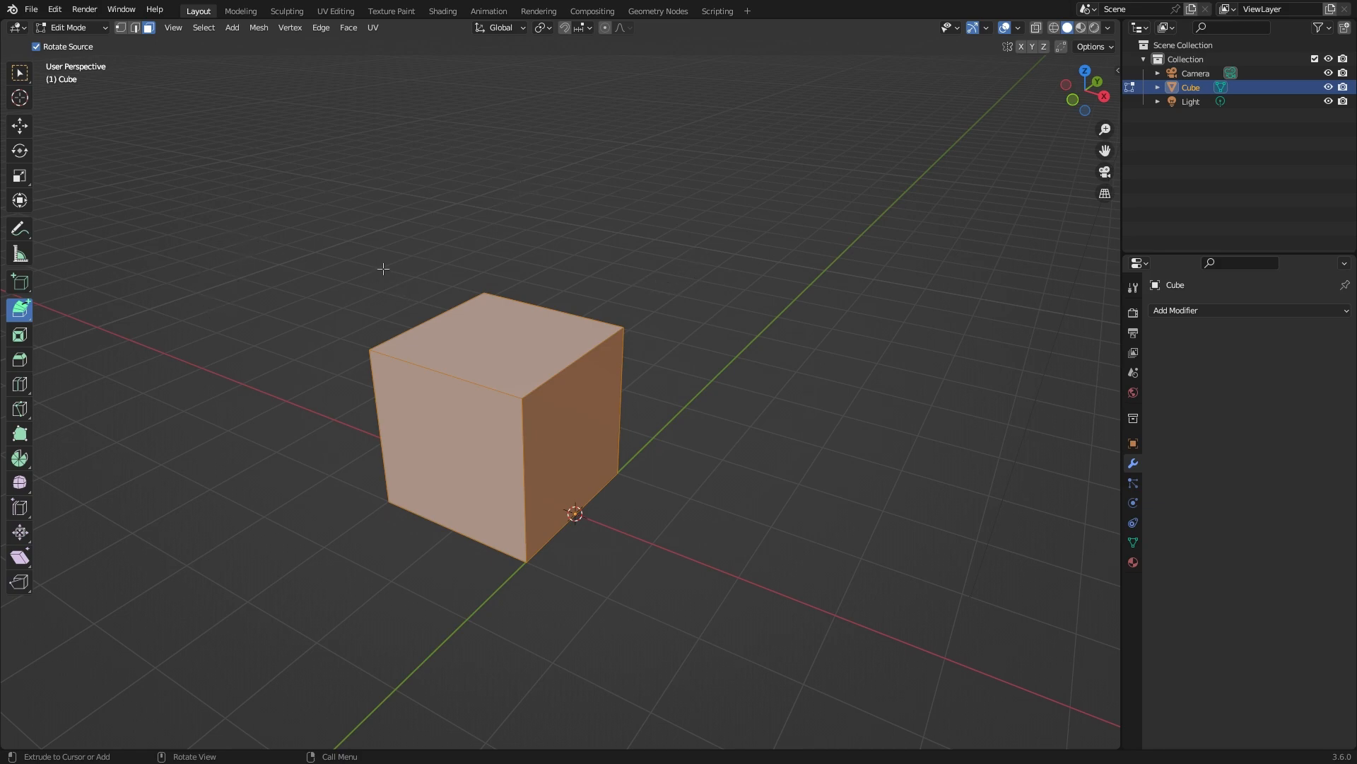
# Step: Select only the cube's top face and extrude it with Extrude to Cursor in successive segments forming an arch to the right
pyautogui.click(20, 73)
pyautogui.click(500, 318)
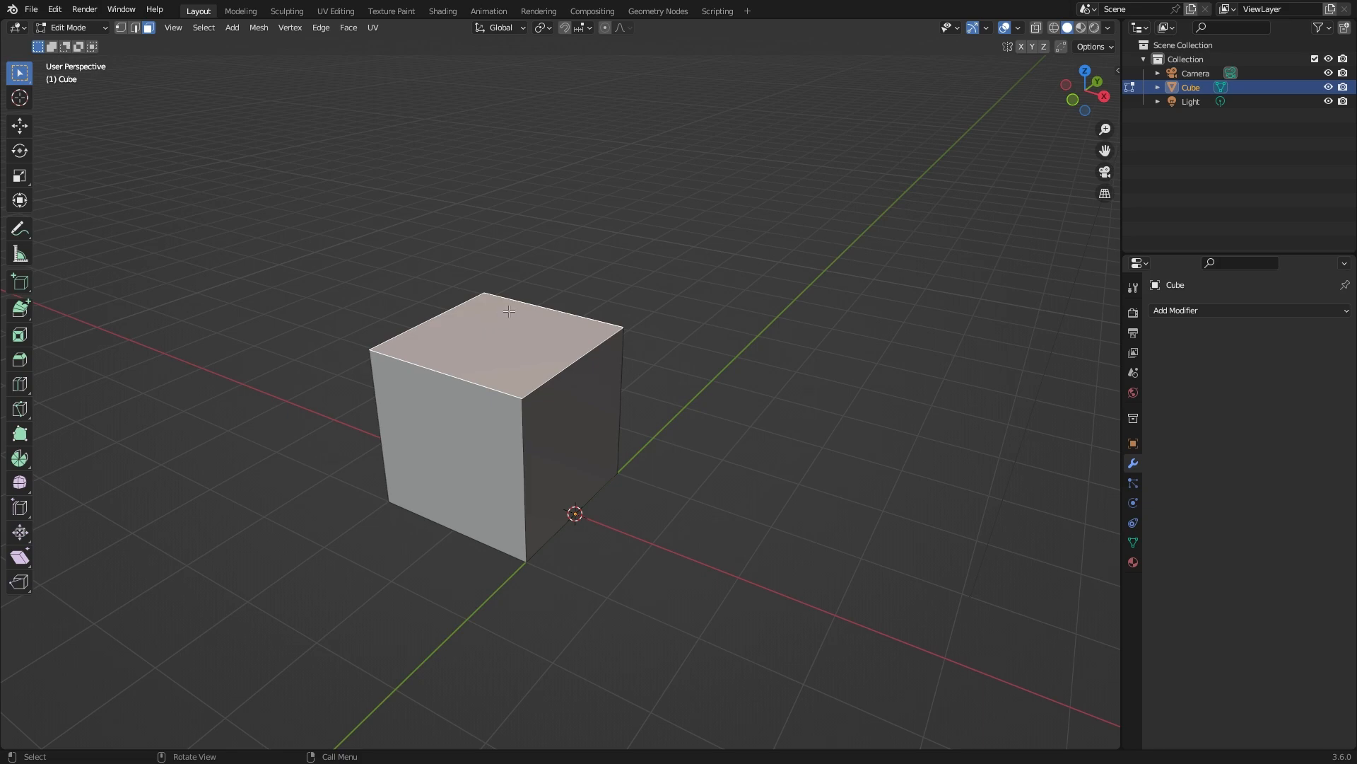
pyautogui.click(20, 308)
pyautogui.moveTo(484, 322); pyautogui.dragTo(667, 276, button='middle')
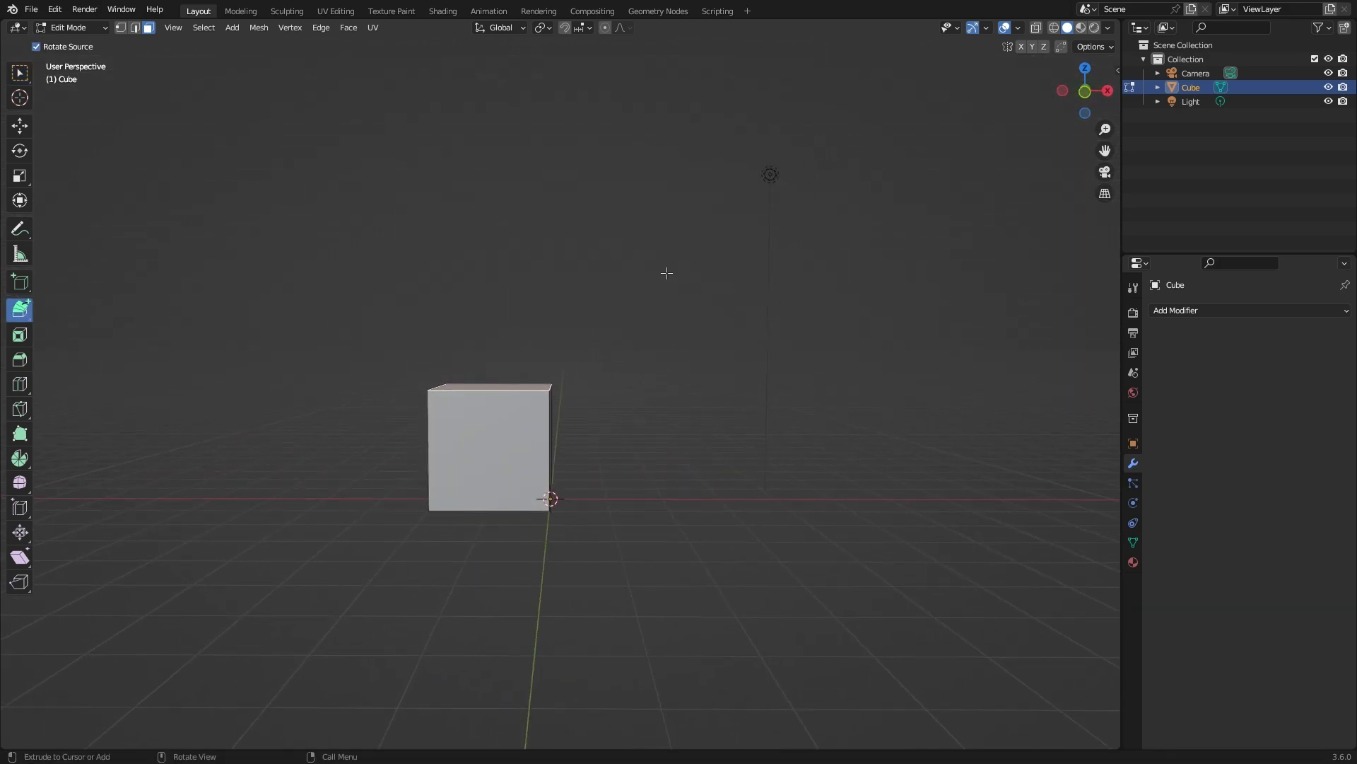
pyautogui.click(609, 220)
pyautogui.click(928, 265)
pyautogui.click(912, 475)
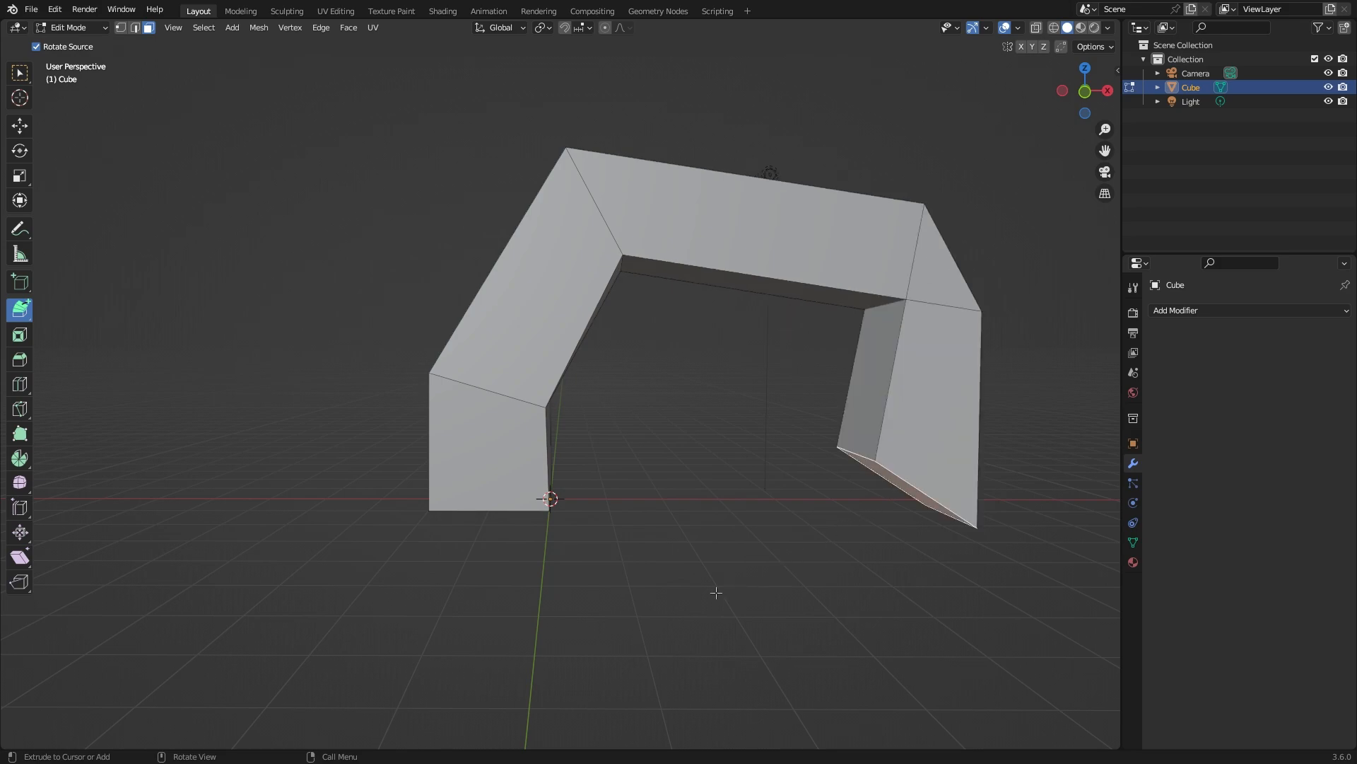
# Step: Continue the Extrude to Cursor chain underneath the arch and up around the cube's left side as a spiral
pyautogui.click(733, 582)
pyautogui.click(509, 619)
pyautogui.click(251, 530)
pyautogui.click(210, 209)
pyautogui.click(454, 68)
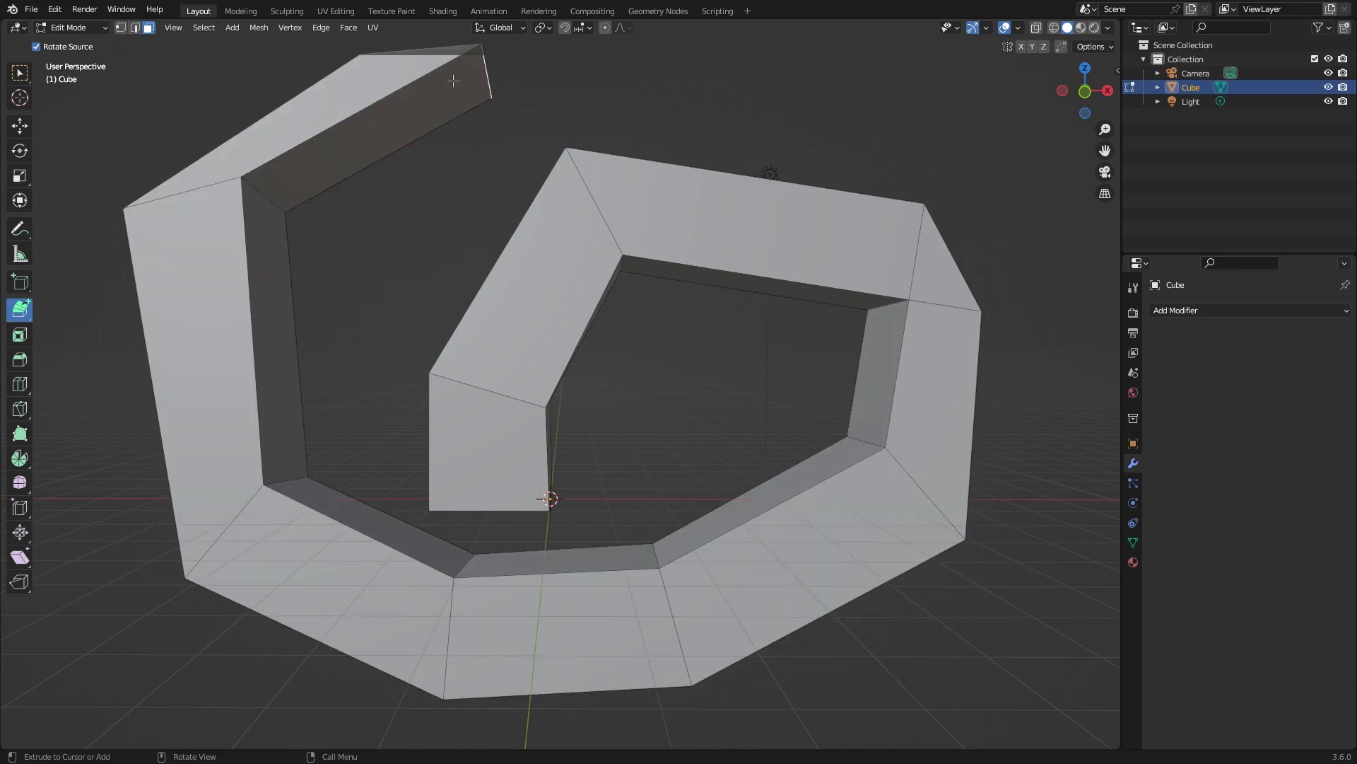
# Step: Lengthen the spiral with further Extrude to Cursor segments across the top and down around the outer left side
pyautogui.scroll(-3, 690, 211)
pyautogui.keyDown('alt'); pyautogui.moveTo(691, 213); pyautogui.dragTo(692, 242); pyautogui.keyUp('alt')
pyautogui.click(588, 120)
pyautogui.click(203, 119)
pyautogui.click(110, 328)
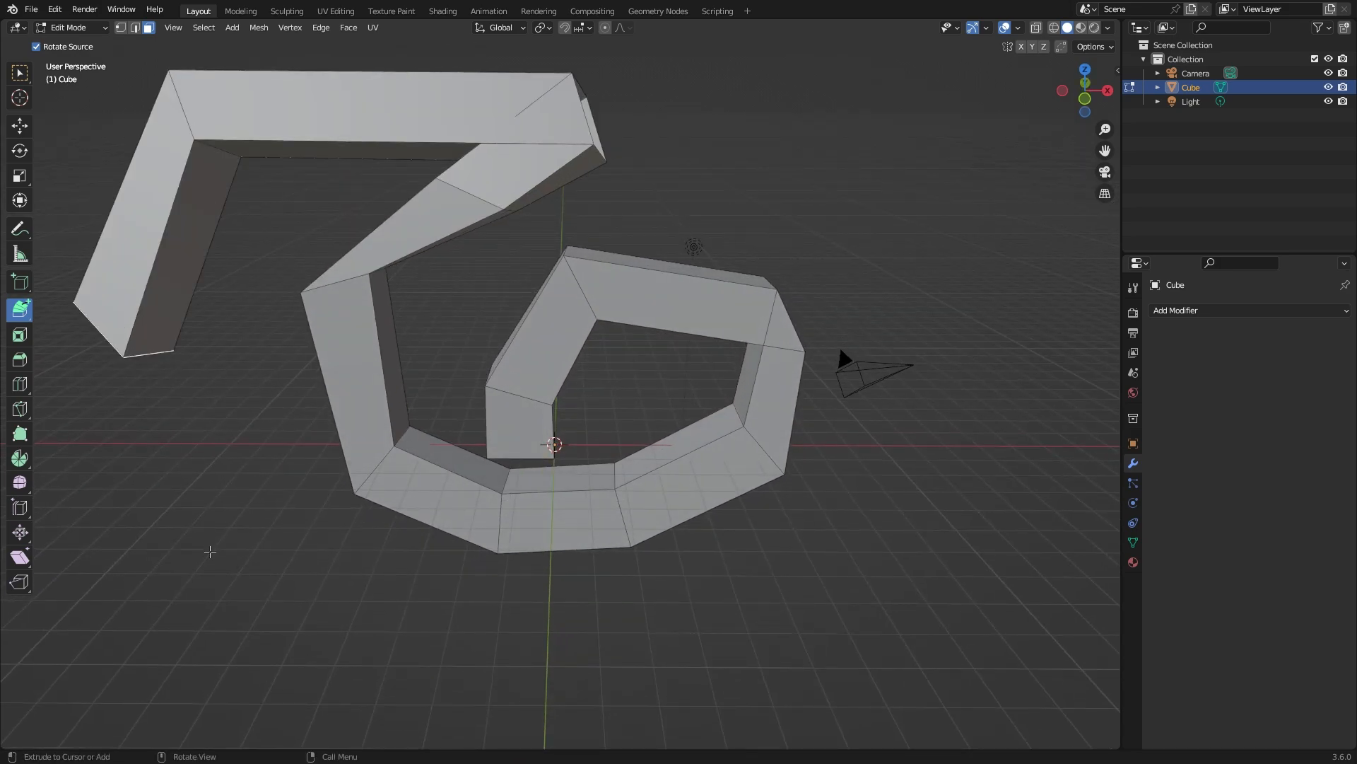
pyautogui.click(210, 552)
pyautogui.click(364, 623)
# Step: Undo all the Extrude to Cursor segments back to the plain cube
pyautogui.keyDown('alt'); pyautogui.moveTo(857, 185); pyautogui.dragTo(679, 138); pyautogui.keyUp('alt')
pyautogui.keyDown('alt'); pyautogui.moveTo(636, 223); pyautogui.dragTo(782, 255); pyautogui.keyUp('alt')
pyautogui.keyDown('alt'); pyautogui.keyDown('shift'); pyautogui.moveTo(707, 424); pyautogui.dragTo(697, 234); pyautogui.keyUp('shift'); pyautogui.keyUp('alt')
pyautogui.keyDown('alt'); pyautogui.moveTo(559, 368); pyautogui.dragTo(532, 467); pyautogui.keyUp('alt')
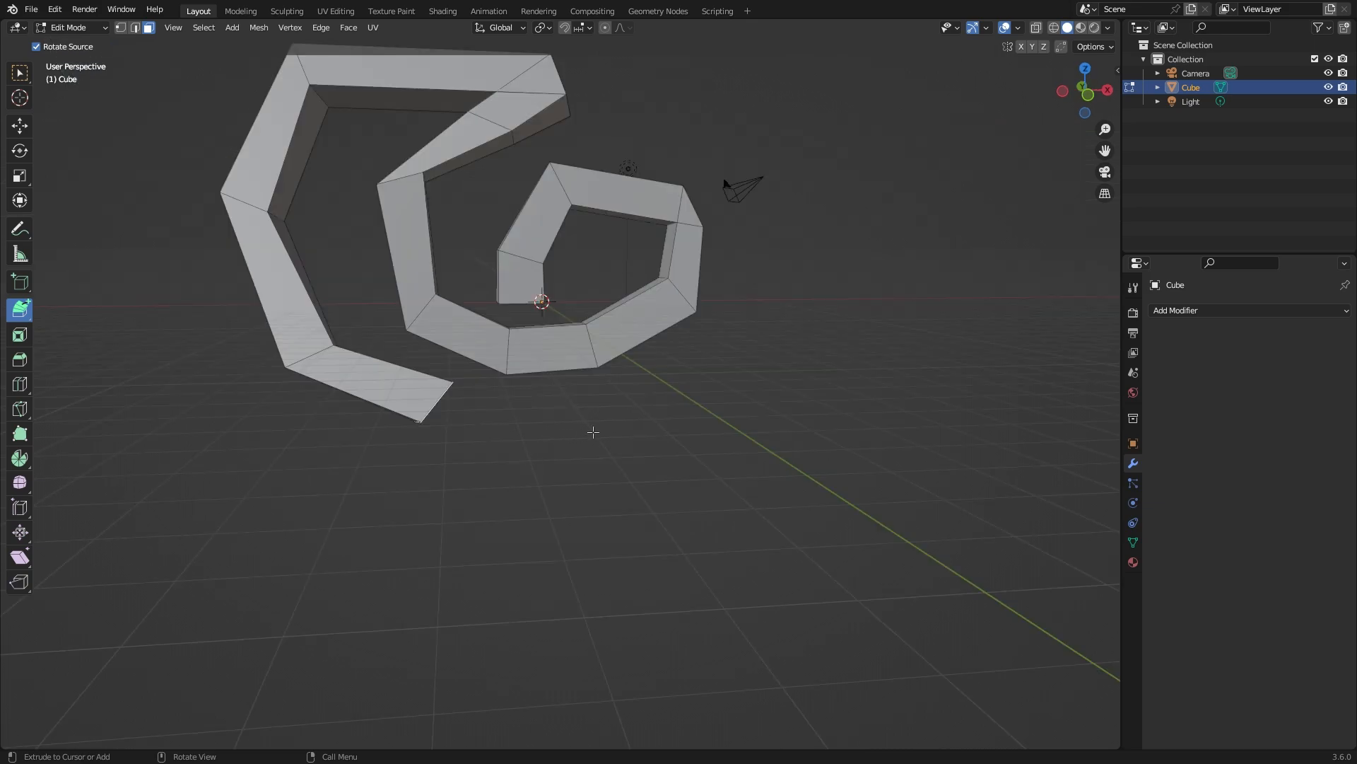
pyautogui.scroll(-1, 613, 410)
pyautogui.keyDown('alt'); pyautogui.keyDown('shift'); pyautogui.moveTo(675, 334); pyautogui.dragTo(674, 386); pyautogui.keyUp('shift'); pyautogui.keyUp('alt')
pyautogui.keyDown('alt'); pyautogui.moveTo(674, 385); pyautogui.dragTo(657, 390); pyautogui.keyUp('alt')
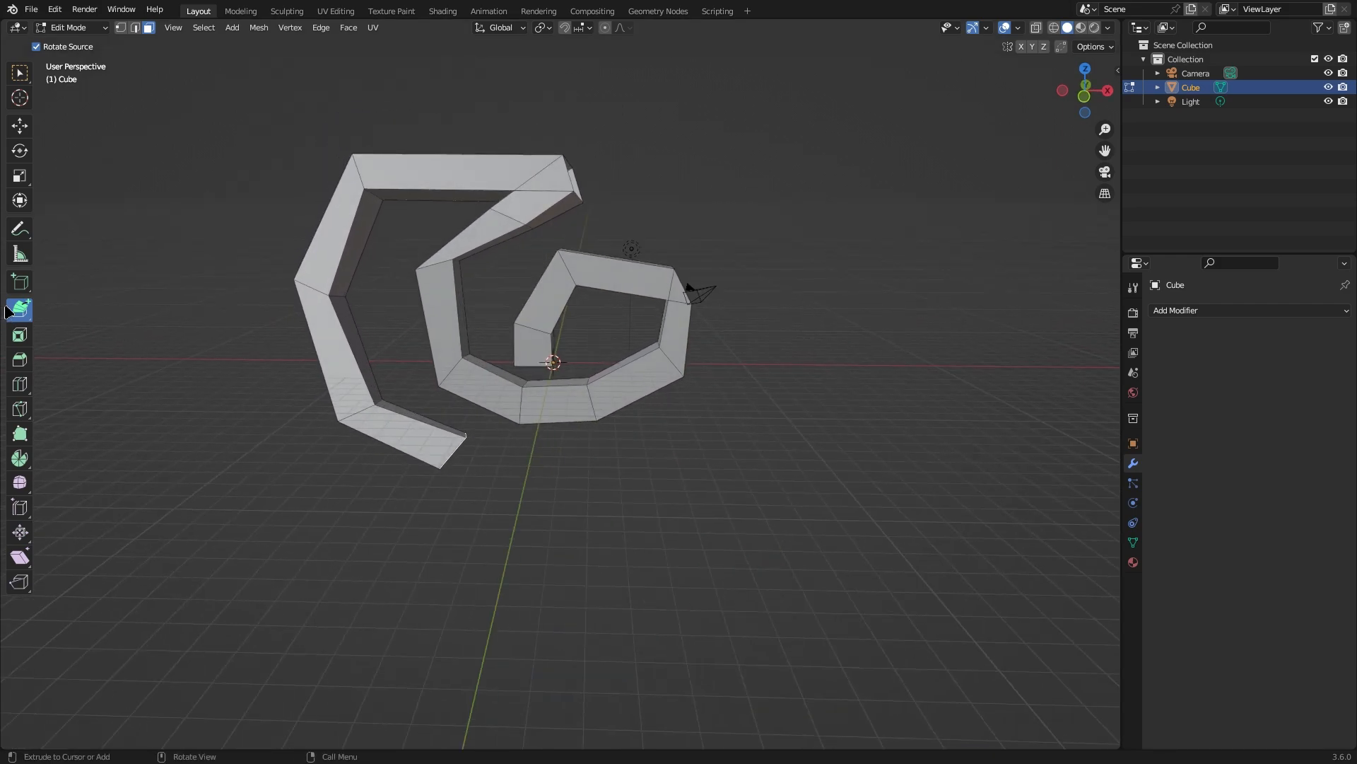
pyautogui.hotkey('ctrl', 'z')
pyautogui.hotkey('ctrl', 'z')
pyautogui.hotkey('ctrl', 'z')
pyautogui.hotkey('ctrl', 'z')
pyautogui.hotkey('ctrl', 'z')
pyautogui.hotkey('ctrl', 'z')
pyautogui.hotkey('ctrl', 'z')
pyautogui.hotkey('ctrl', 'z')
pyautogui.hotkey('ctrl', 'z')
pyautogui.hotkey('ctrl', 'z')
pyautogui.hotkey('ctrl', 'z')
pyautogui.hotkey('ctrl', 'z')
pyautogui.hotkey('ctrl', 'z')
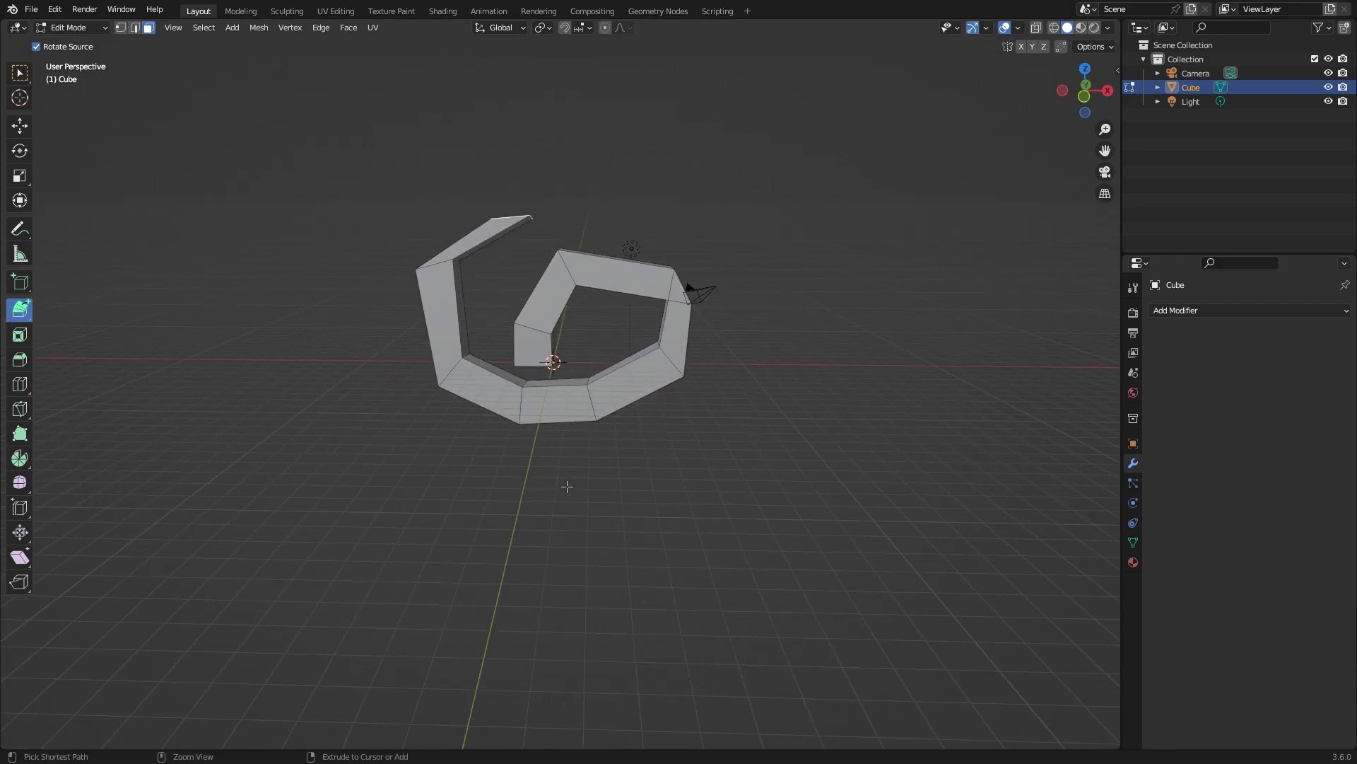
pyautogui.hotkey('ctrl', 'z')
pyautogui.scroll(2, 567, 466)
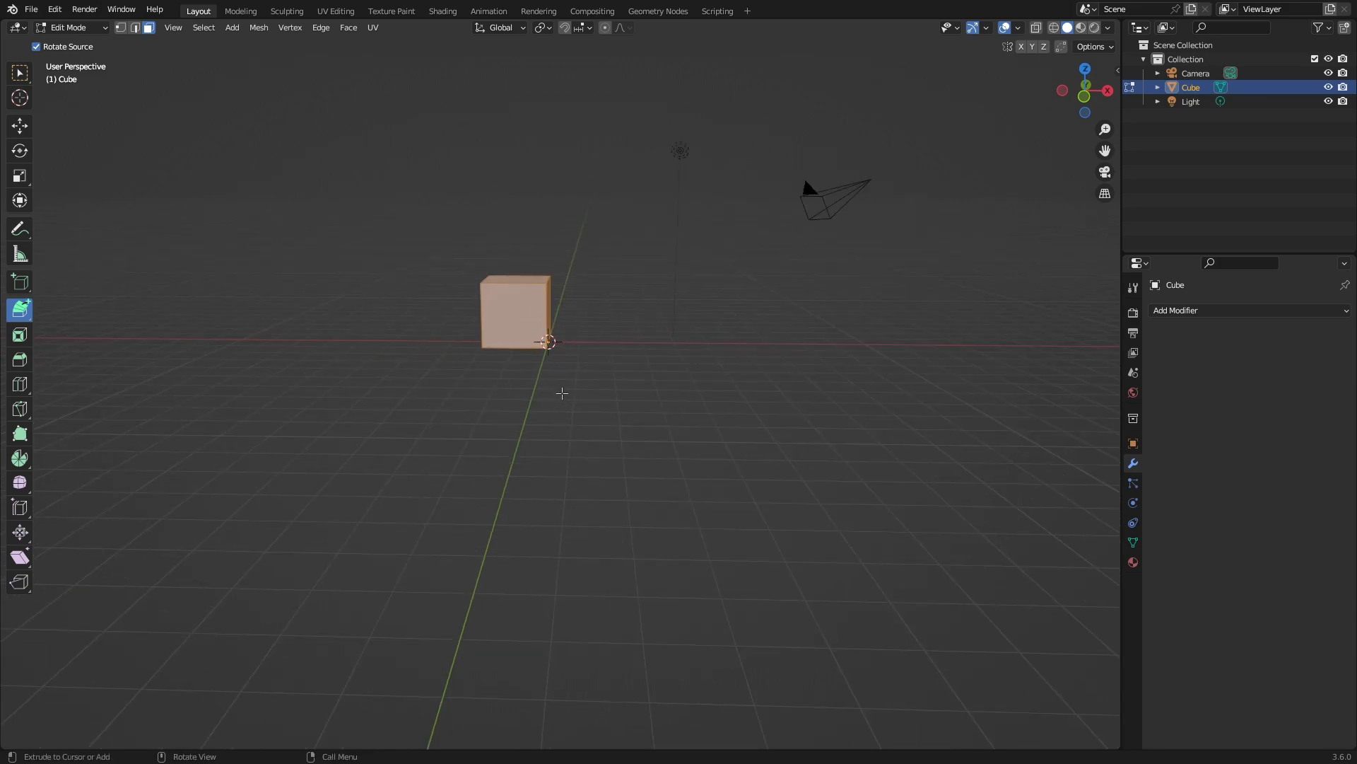
pyautogui.scroll(2, 562, 393)
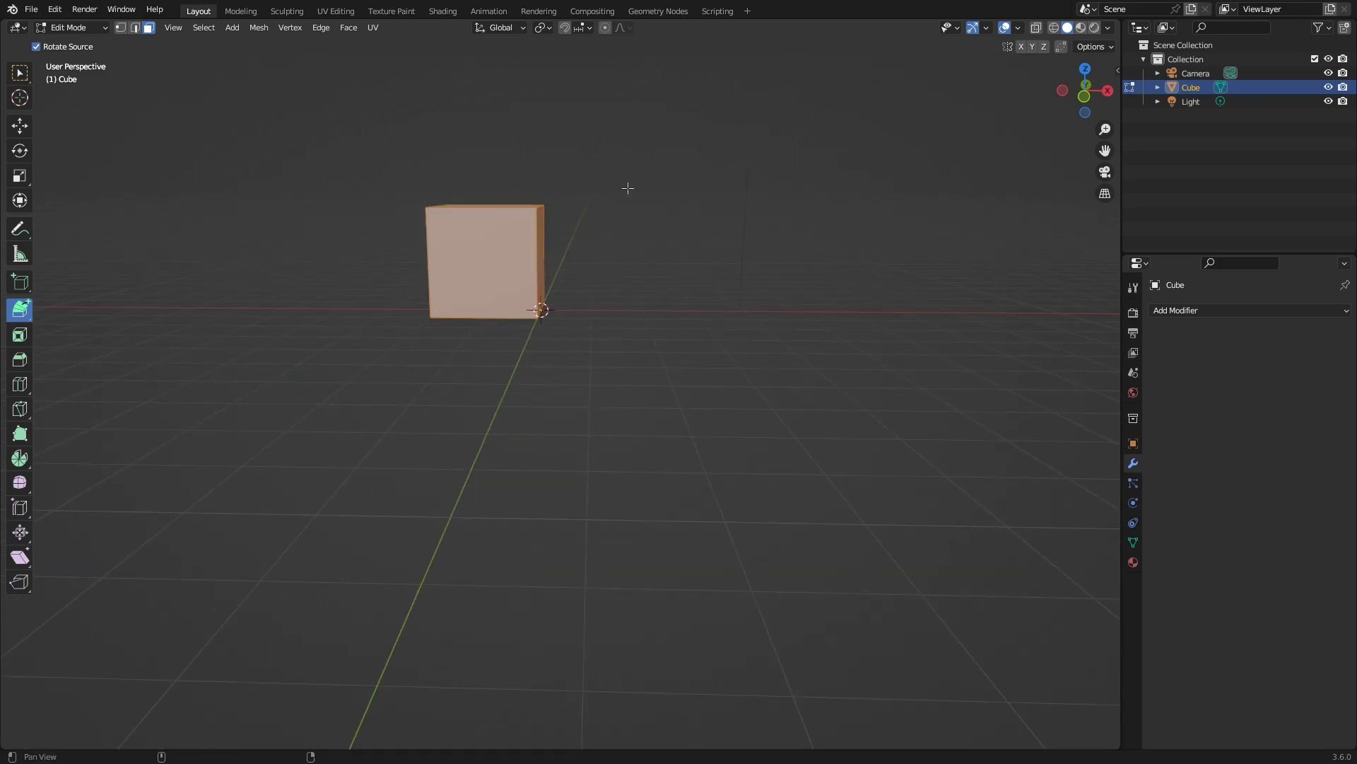
pyautogui.moveTo(627, 188); pyautogui.dragTo(655, 379, button='middle')
pyautogui.press('Tab')
pyautogui.press('Tab')
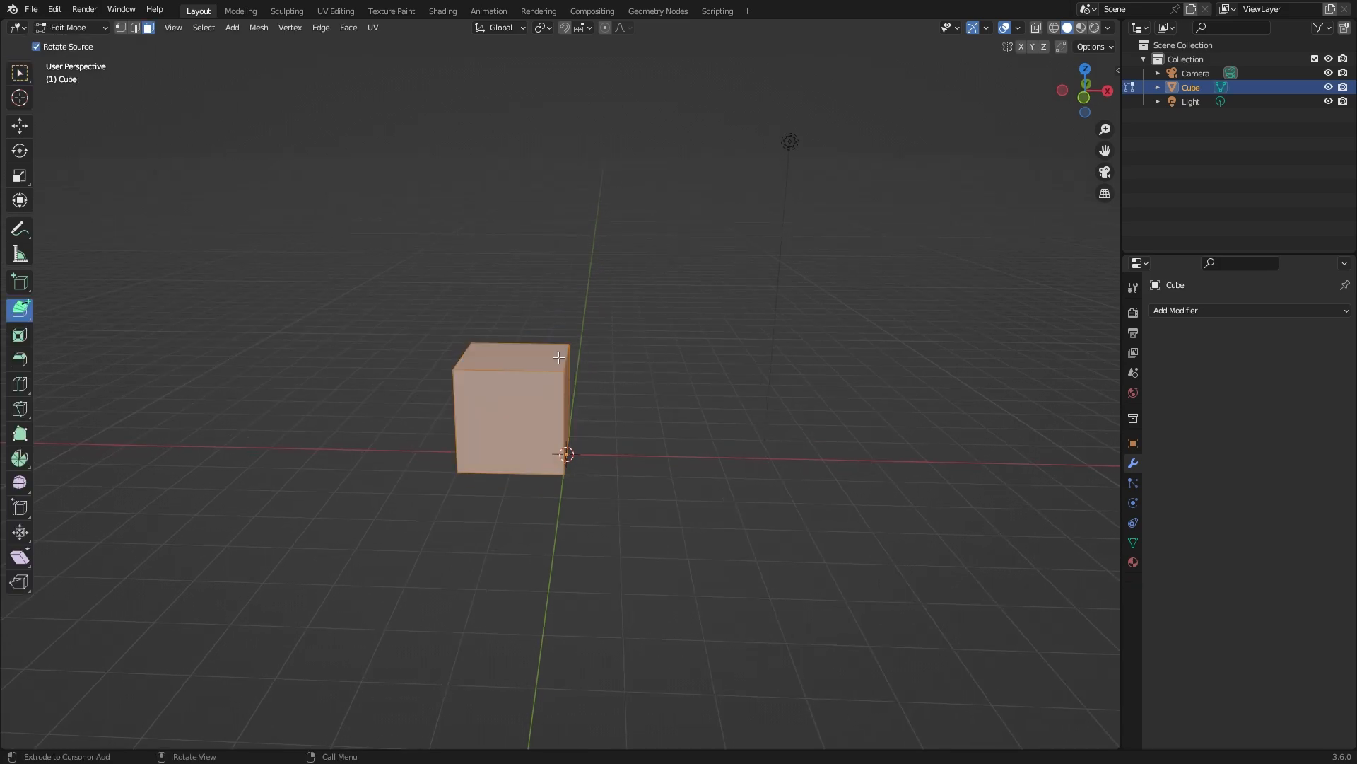
pyautogui.click(511, 356)
pyautogui.hotkey('ctrl', 'z')
# Step: Switch the extrude tool to Extrude Region and select only the cube's top face
pyautogui.moveTo(19, 311); pyautogui.dragTo(71, 311)
pyautogui.moveTo(325, 327); pyautogui.dragTo(492, 330, button='middle')
pyautogui.scroll(2, 491, 330)
pyautogui.click(444, 359)
pyautogui.moveTo(576, 325); pyautogui.dragTo(492, 348, button='middle')
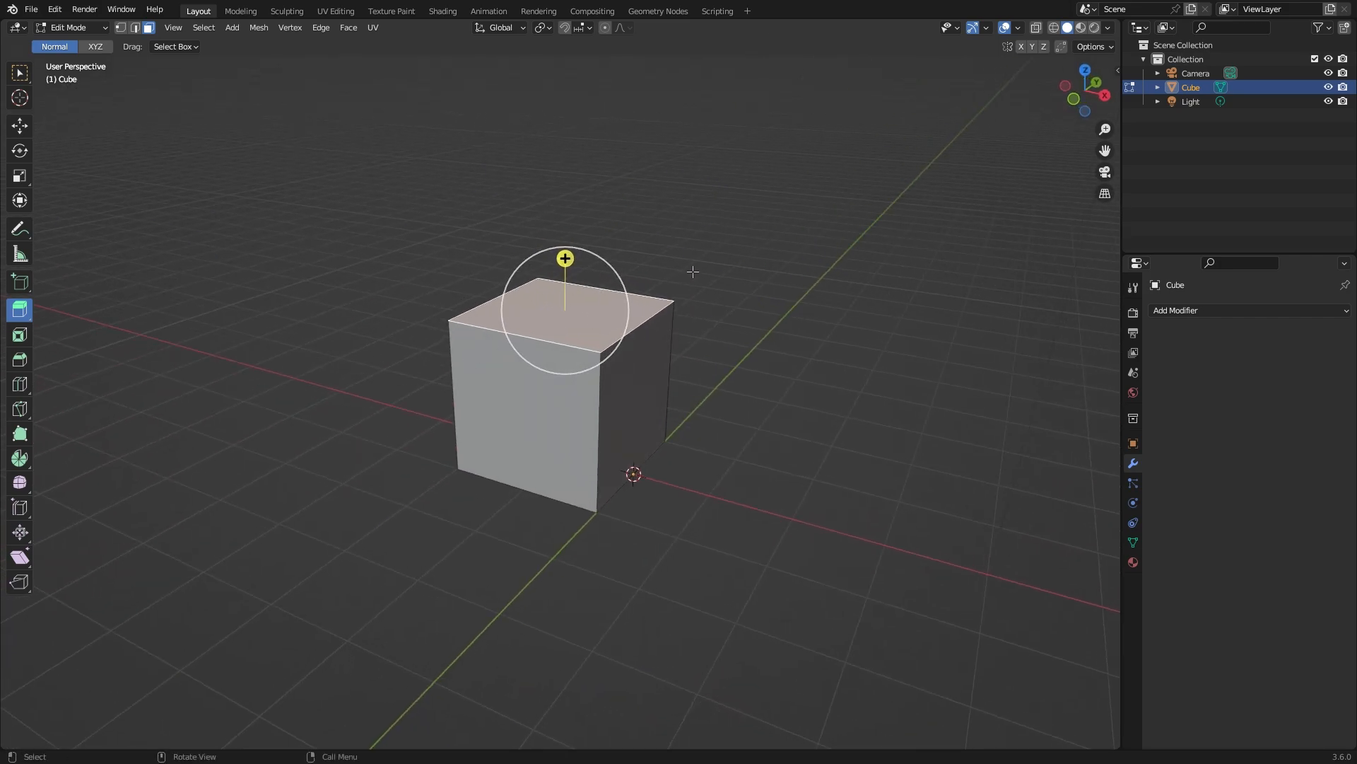
# Step: Switch the Extrude Region gizmo to XYZ axes, and set it back to Normal
pyautogui.moveTo(689, 270); pyautogui.dragTo(278, 193, button='middle')
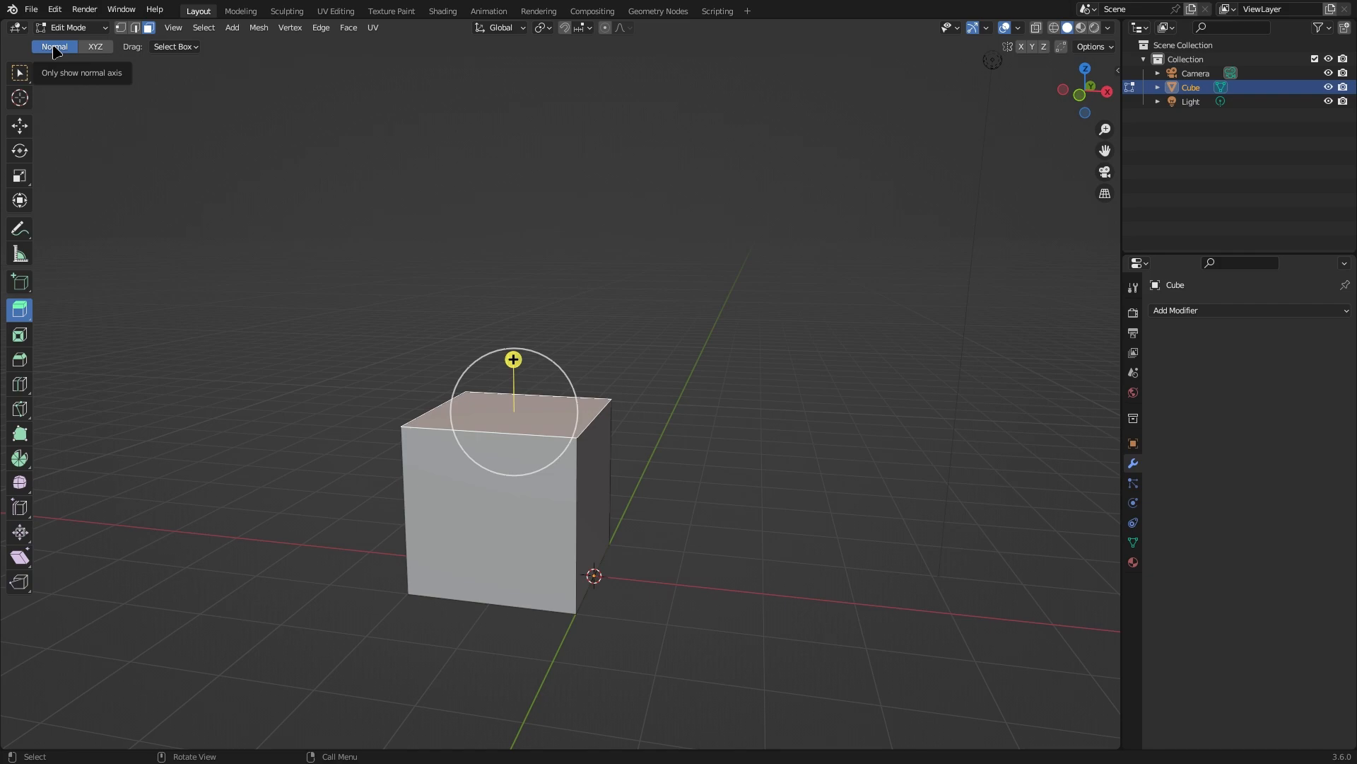
pyautogui.click(95, 47)
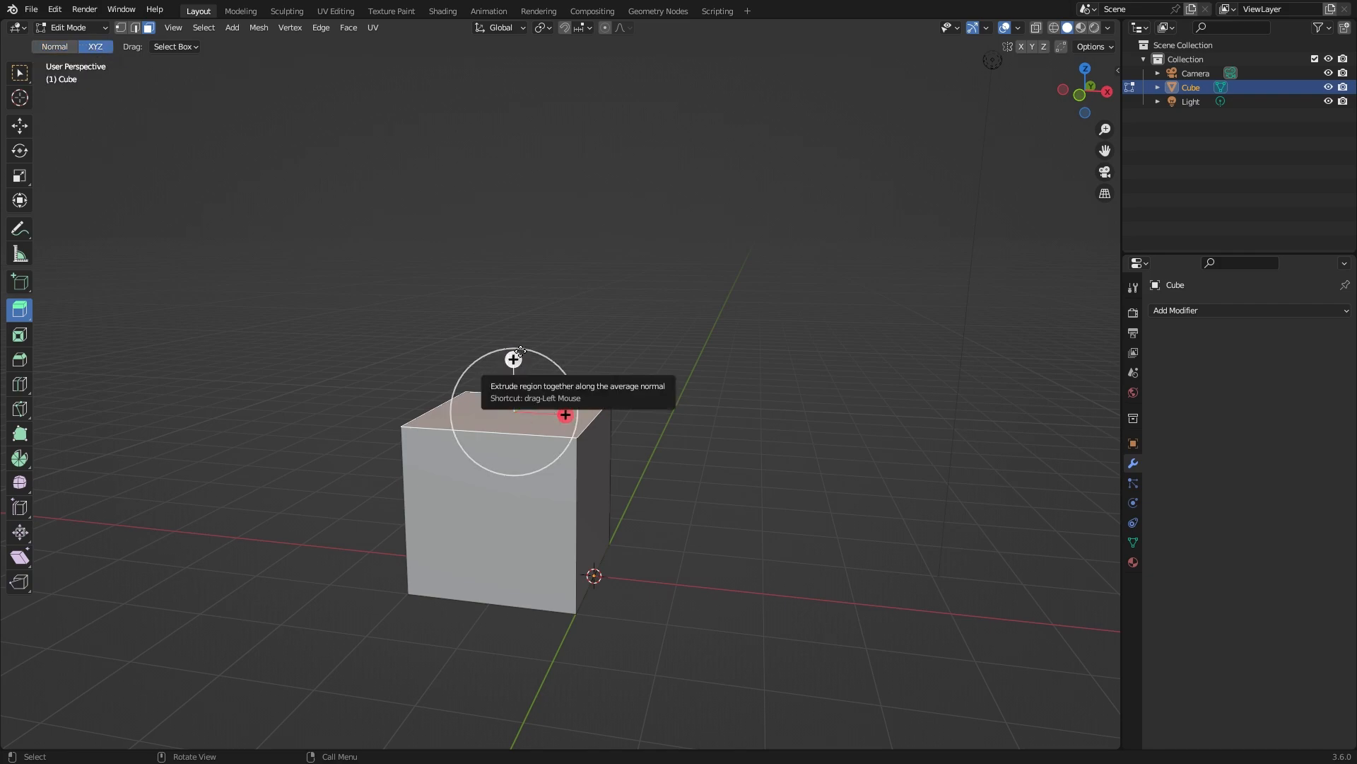
pyautogui.click(63, 47)
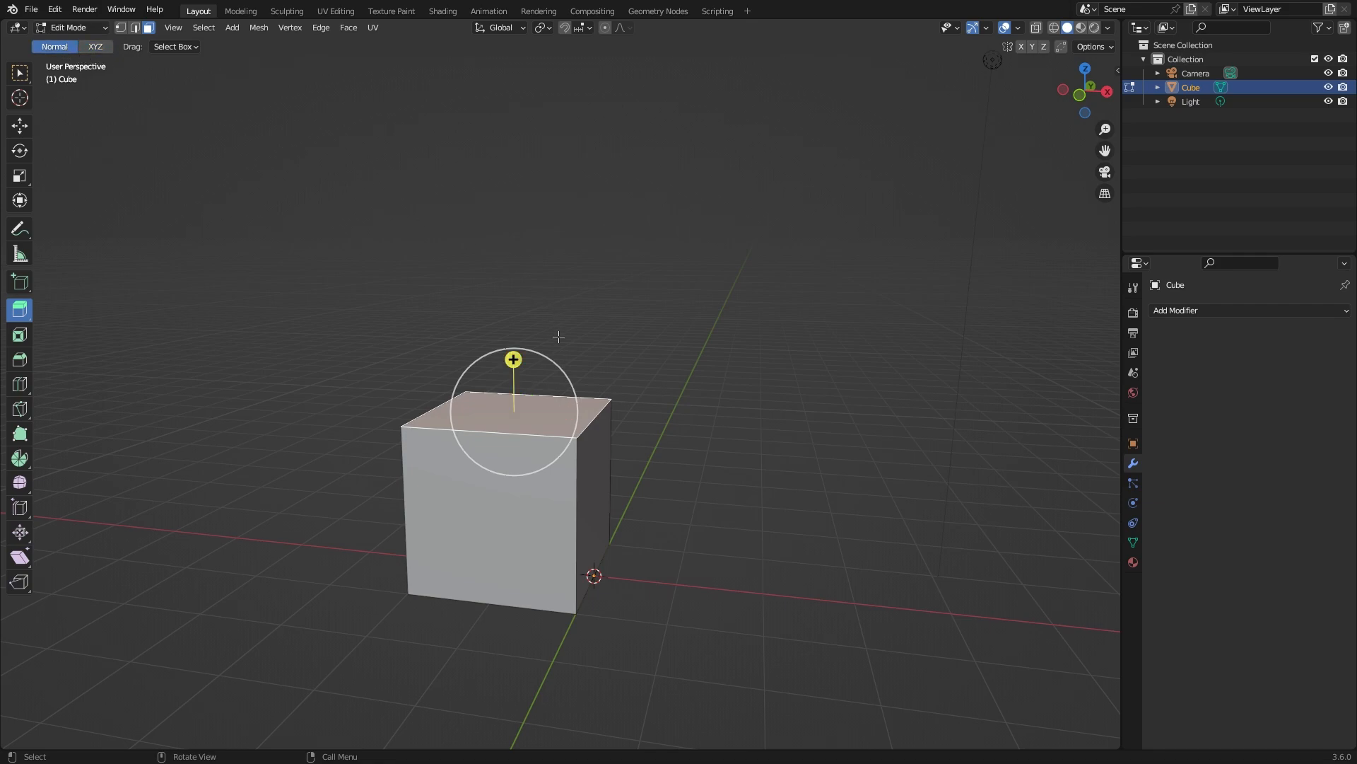
# Step: Box-select over empty space, set the drag action to Select Circle, and circle-select the cube's visible faces
pyautogui.moveTo(832, 222); pyautogui.dragTo(718, 341)
pyautogui.click(175, 47)
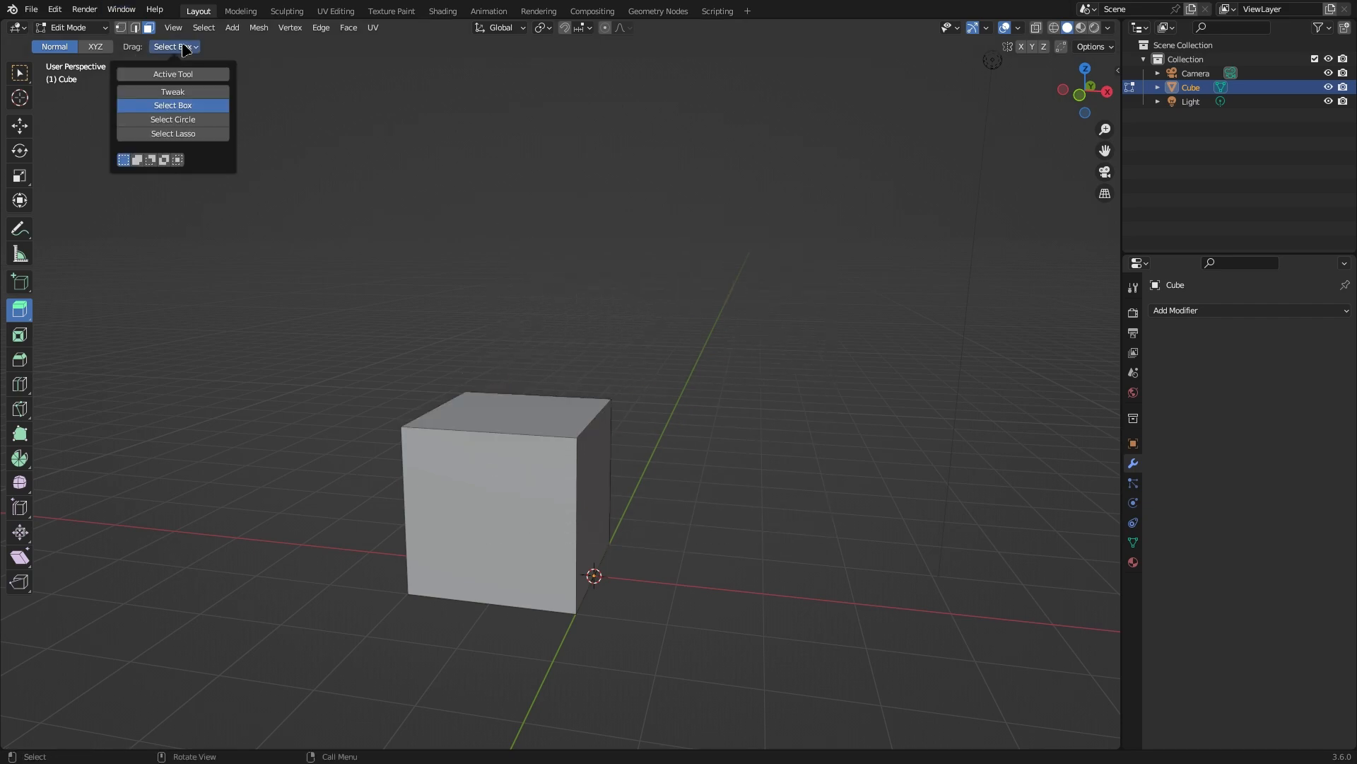
pyautogui.click(192, 124)
pyautogui.moveTo(446, 407)
pyautogui.mouseDown()
pyautogui.moveTo(407, 515)
pyautogui.moveTo(557, 627)
pyautogui.mouseUp()
pyautogui.moveTo(662, 406); pyautogui.dragTo(549, 498)
# Step: Set the drag action to Select Lasso and lasso the cube's top and right side faces
pyautogui.click(186, 47)
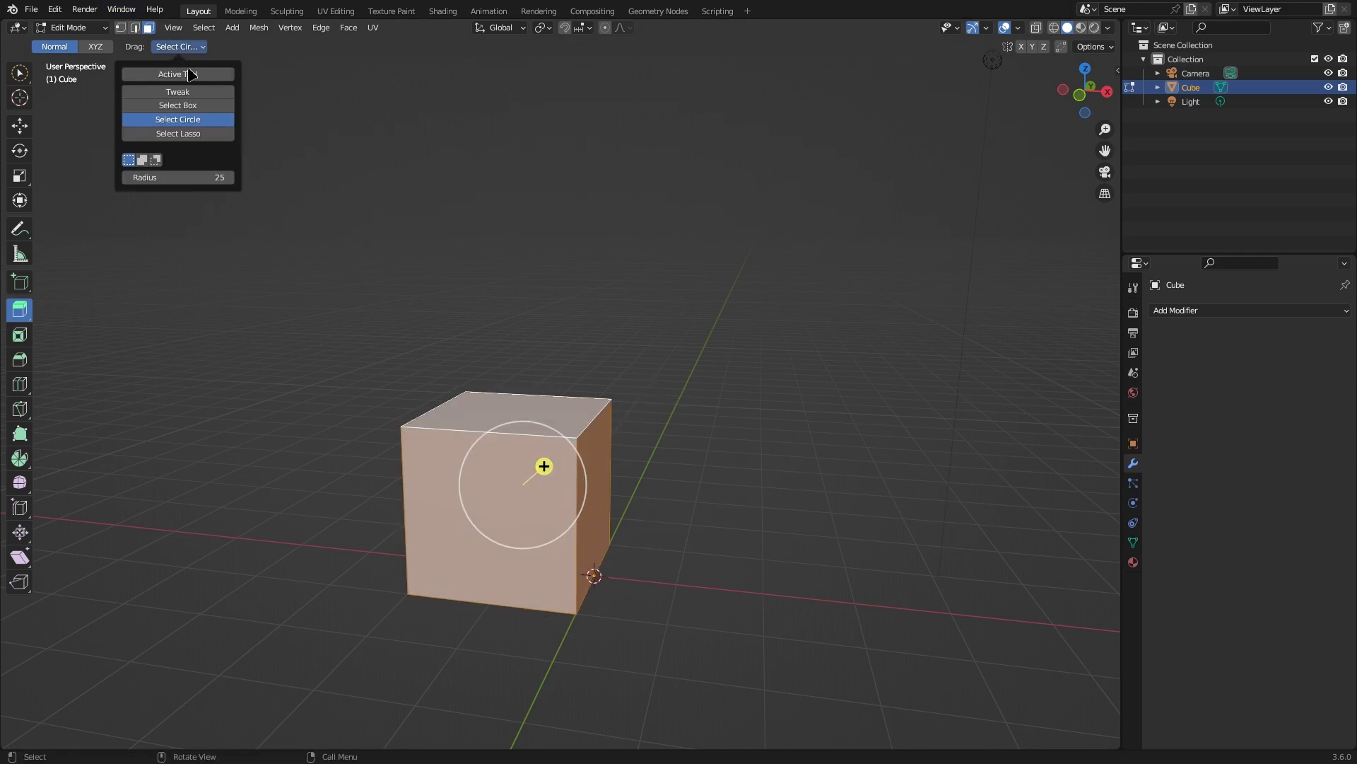
pyautogui.click(191, 133)
pyautogui.moveTo(739, 378)
pyautogui.mouseDown()
pyautogui.moveTo(645, 472)
pyautogui.moveTo(551, 310)
pyautogui.moveTo(559, 428)
pyautogui.moveTo(584, 410)
pyautogui.mouseUp()
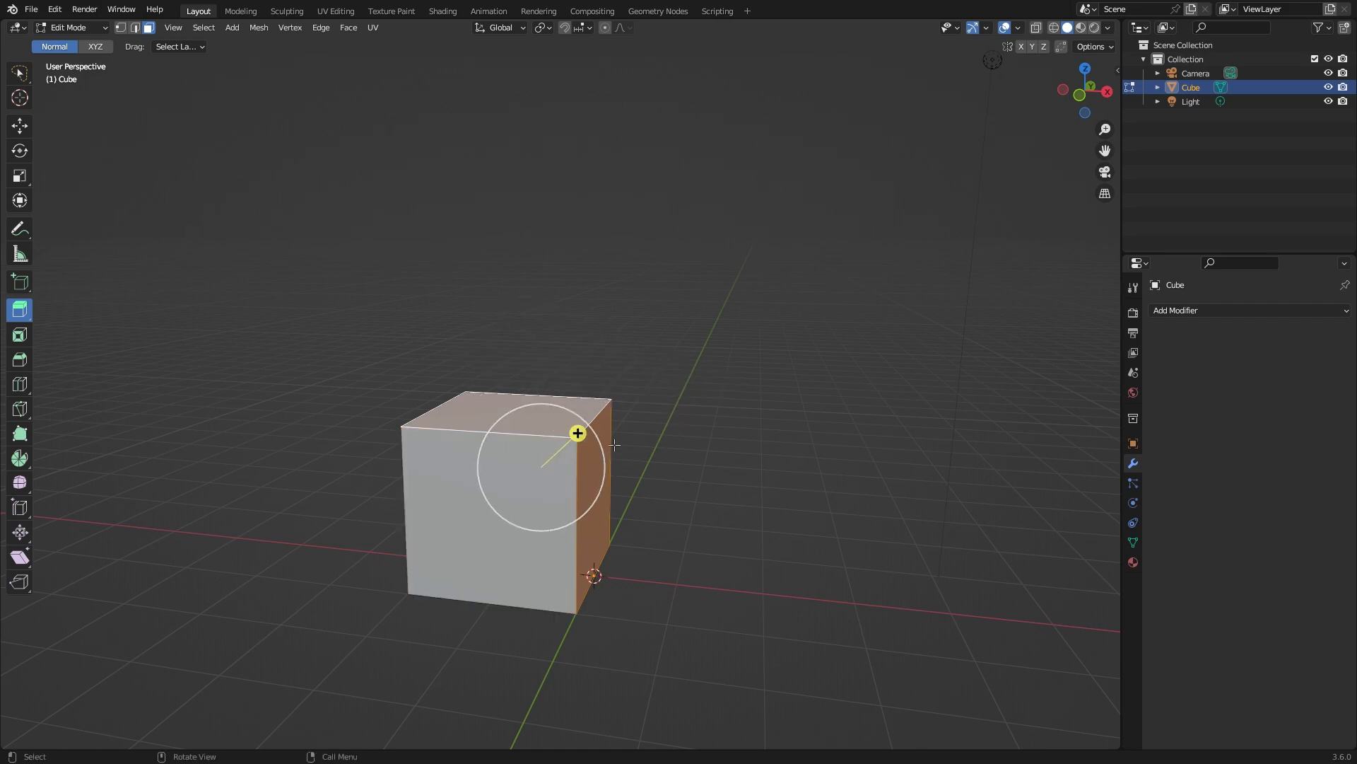
# Step: Set the drag action to Select Box, box-select the entire cube, and select only its top face
pyautogui.click(178, 48)
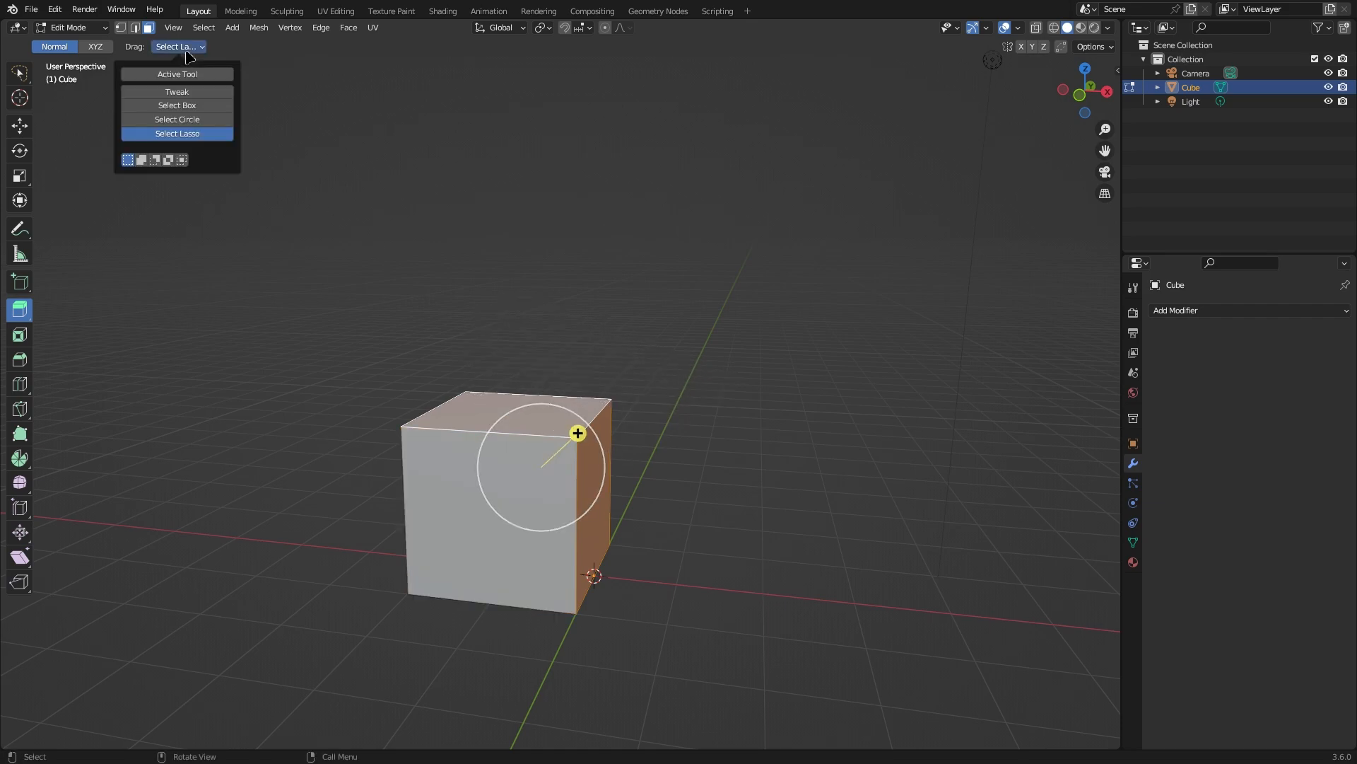
pyautogui.click(187, 104)
pyautogui.moveTo(789, 221); pyautogui.dragTo(265, 650)
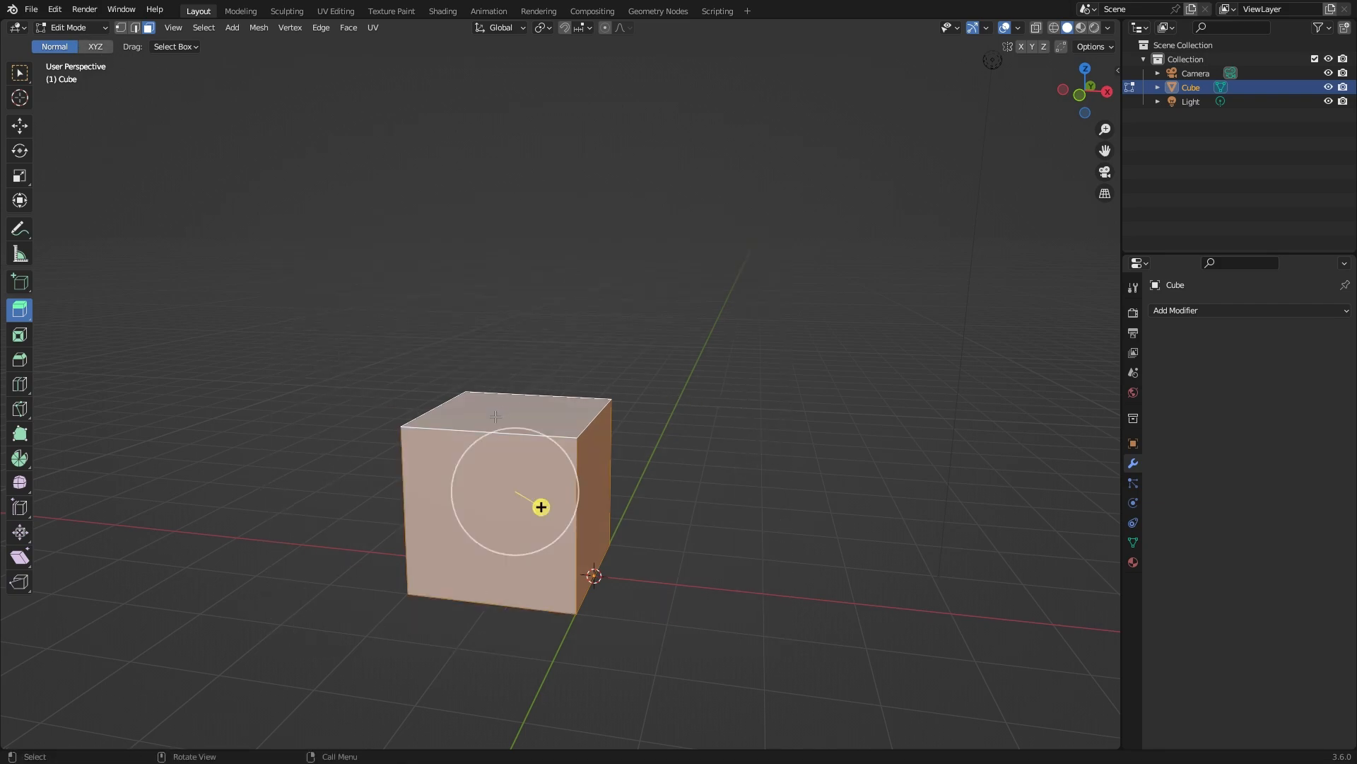
pyautogui.click(495, 416)
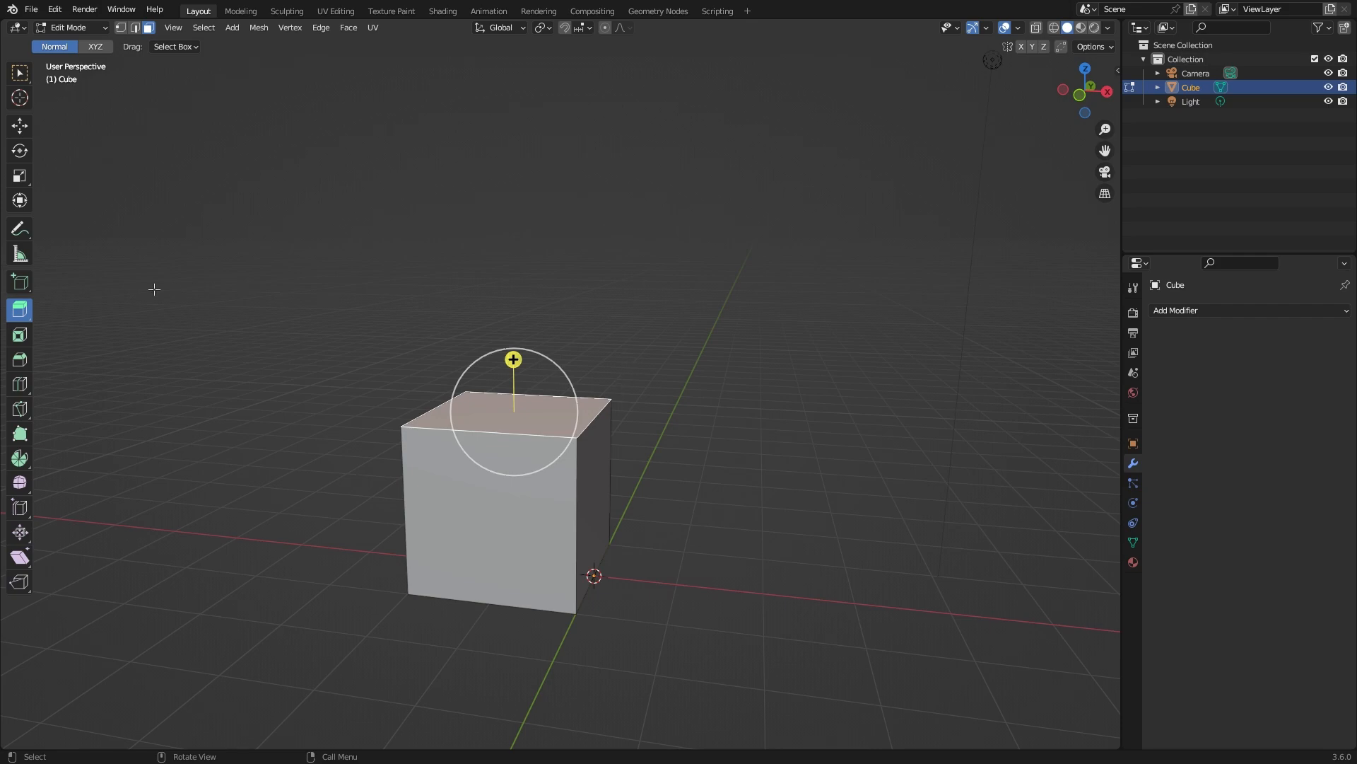
# Step: Switch to the Select Box tool and bring up the edge and extrude operations for the top face
pyautogui.click(20, 72)
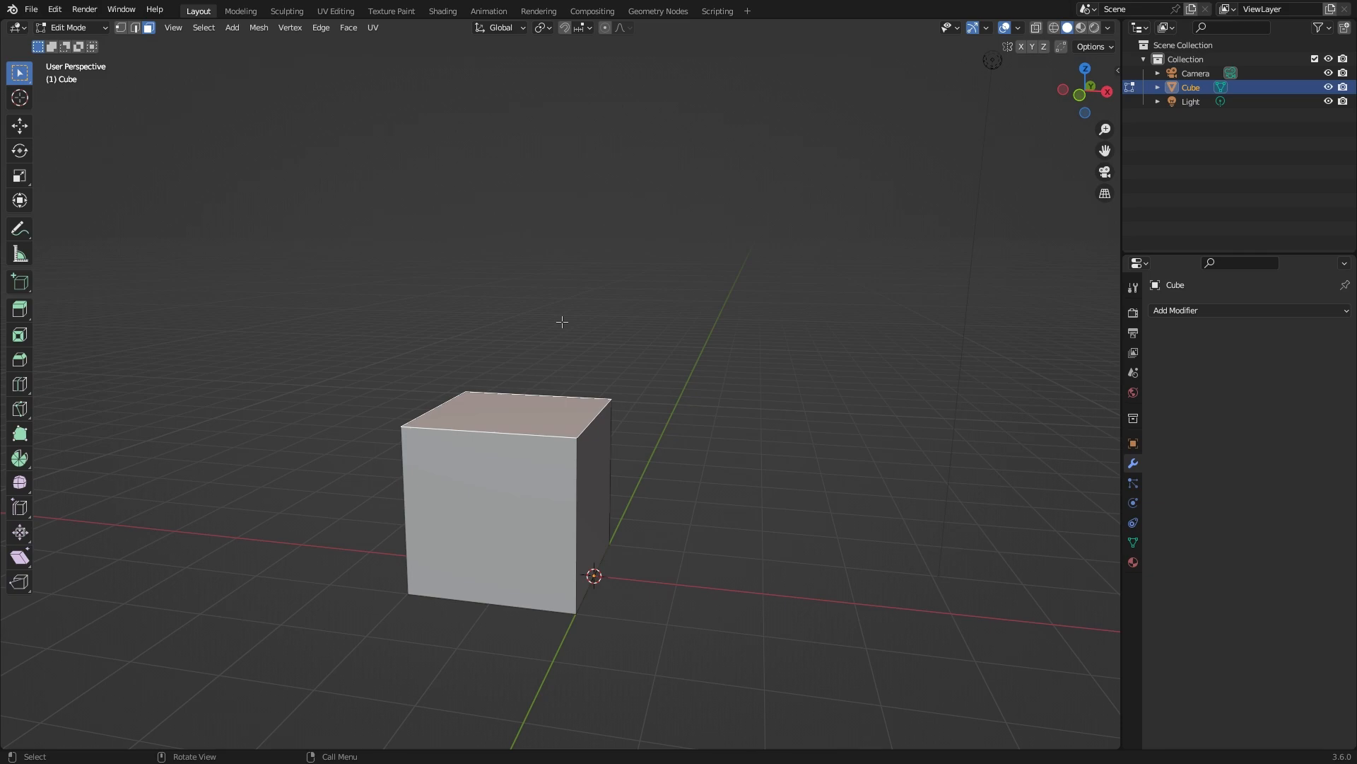
pyautogui.hotkey('ctrl', 'e')
pyautogui.click(322, 27)
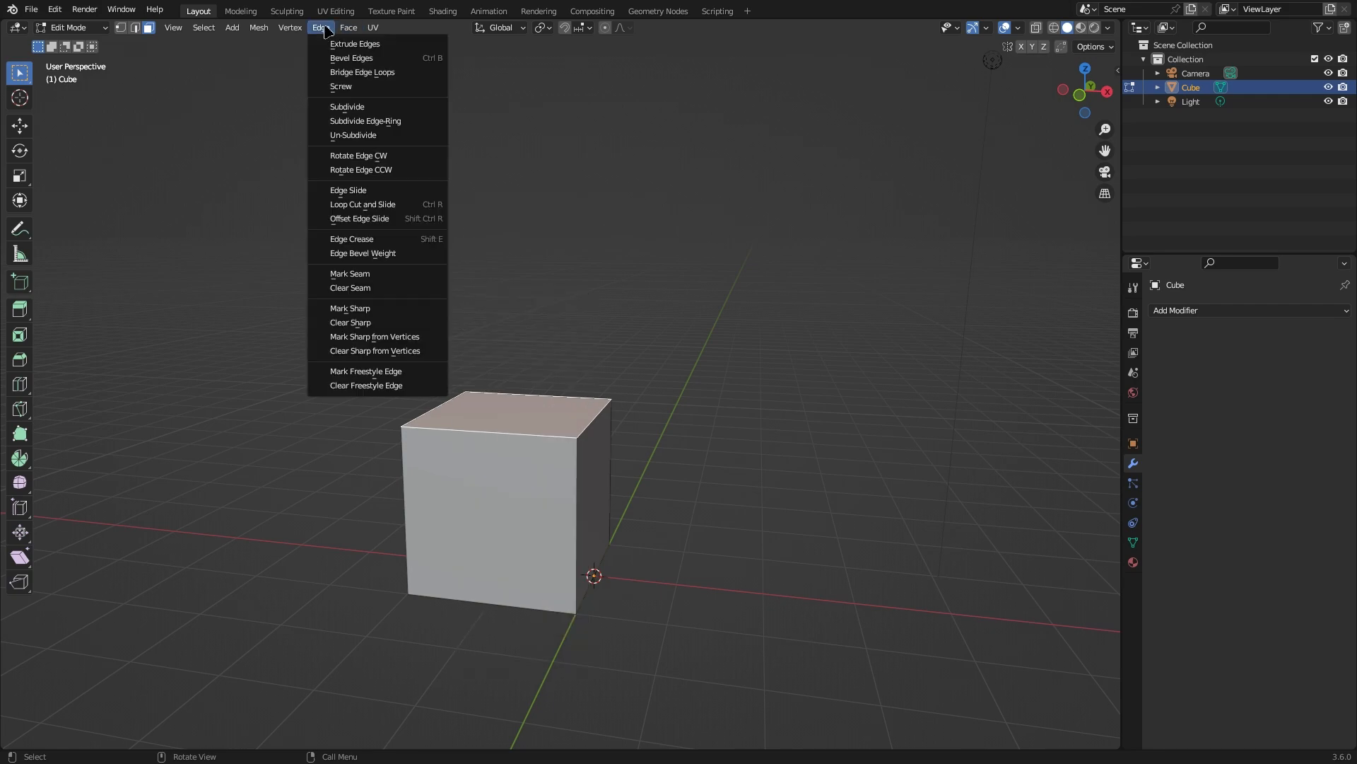
pyautogui.hotkey('ctrl', 'e')
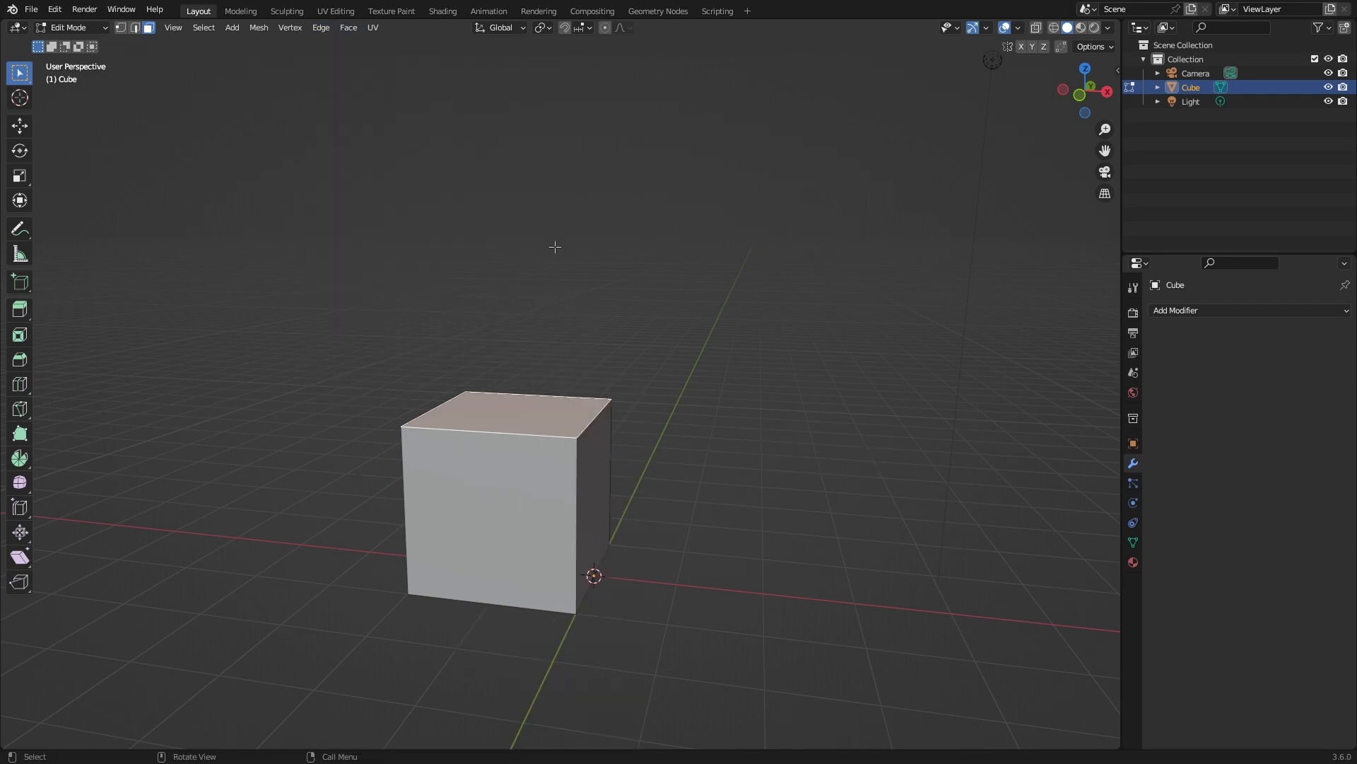
pyautogui.hotkey('alt', 'e')
# Step: Extrude the top face to the cursor in three segments forming an arch, and extrude the last segment's outer side face up and outward
pyautogui.keyDown('shift'); pyautogui.moveTo(751, 316); pyautogui.dragTo(642, 448, button='middle'); pyautogui.keyUp('shift')
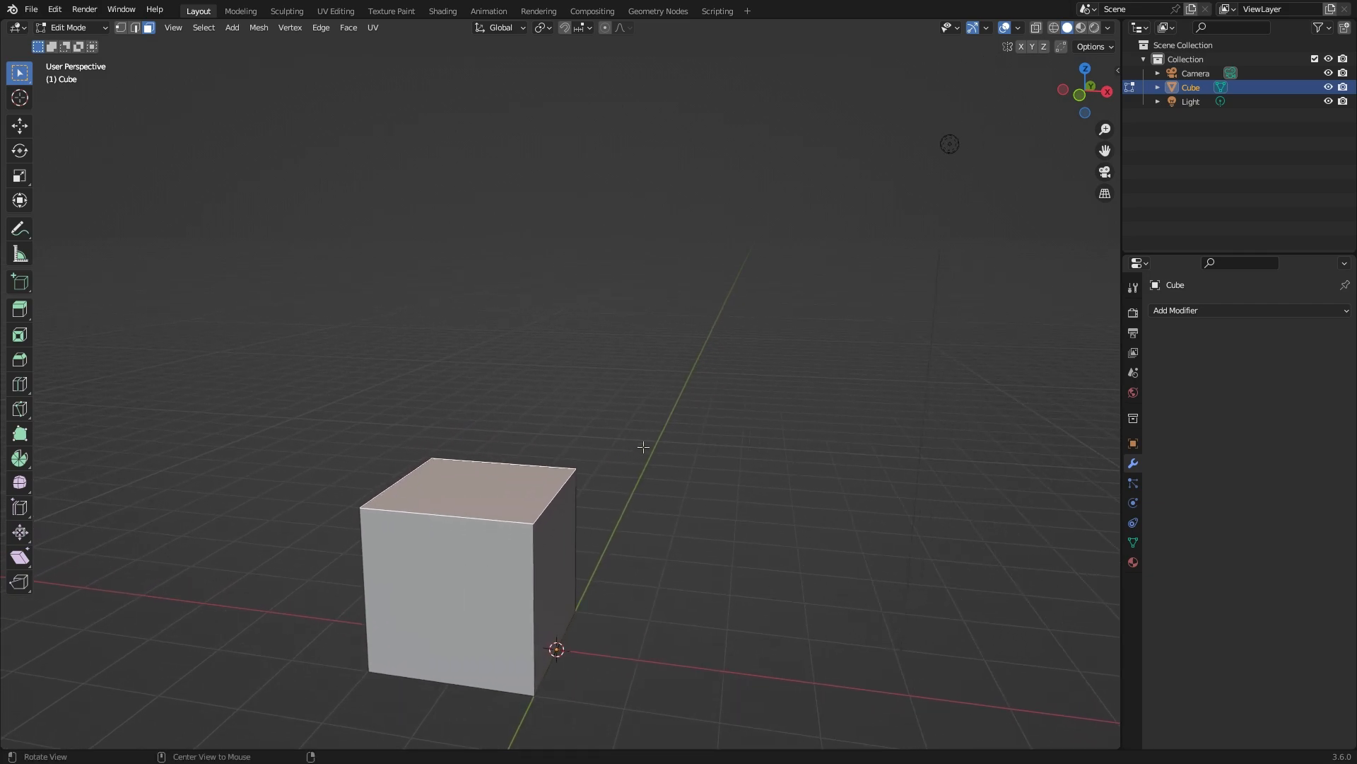
pyautogui.keyDown('alt'); pyautogui.moveTo(569, 414); pyautogui.dragTo(558, 413); pyautogui.keyUp('alt')
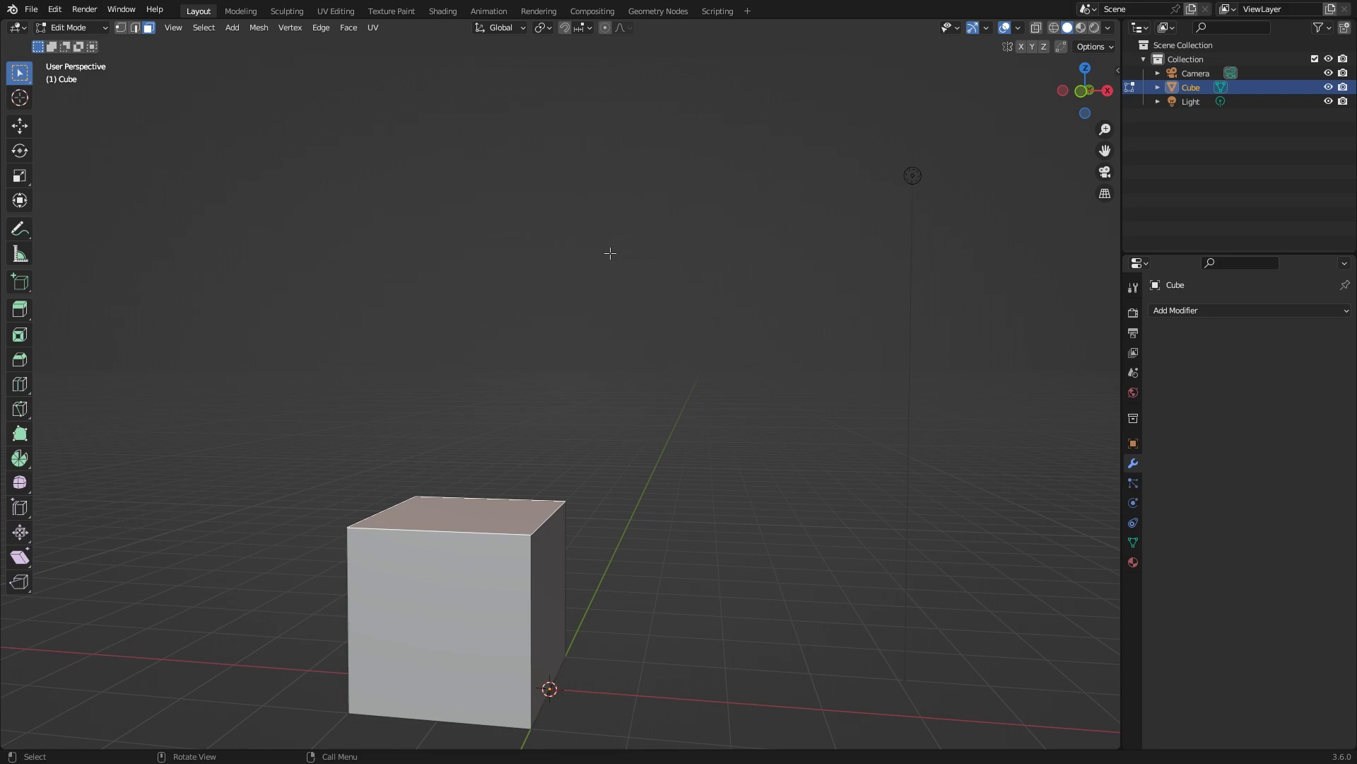
pyautogui.keyDown('ctrl'); pyautogui.rightClick(610, 253); pyautogui.keyUp('ctrl')
pyautogui.keyDown('ctrl'); pyautogui.rightClick(1026, 423); pyautogui.keyUp('ctrl')
pyautogui.keyDown('ctrl'); pyautogui.moveTo(653, 140); pyautogui.dragTo(717, 357, button='middle'); pyautogui.keyUp('ctrl')
pyautogui.keyDown('ctrl'); pyautogui.rightClick(761, 493); pyautogui.keyUp('ctrl')
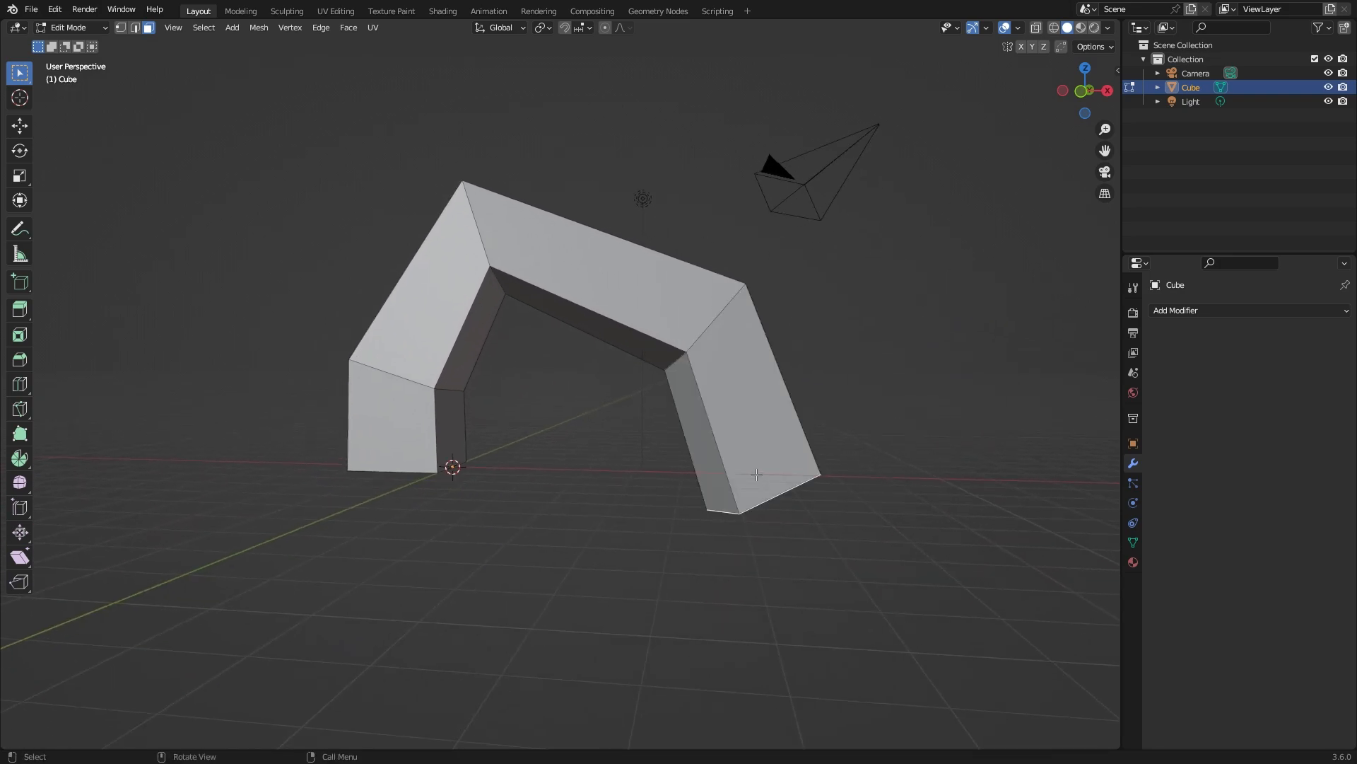
pyautogui.moveTo(756, 474); pyautogui.dragTo(781, 393, button='middle')
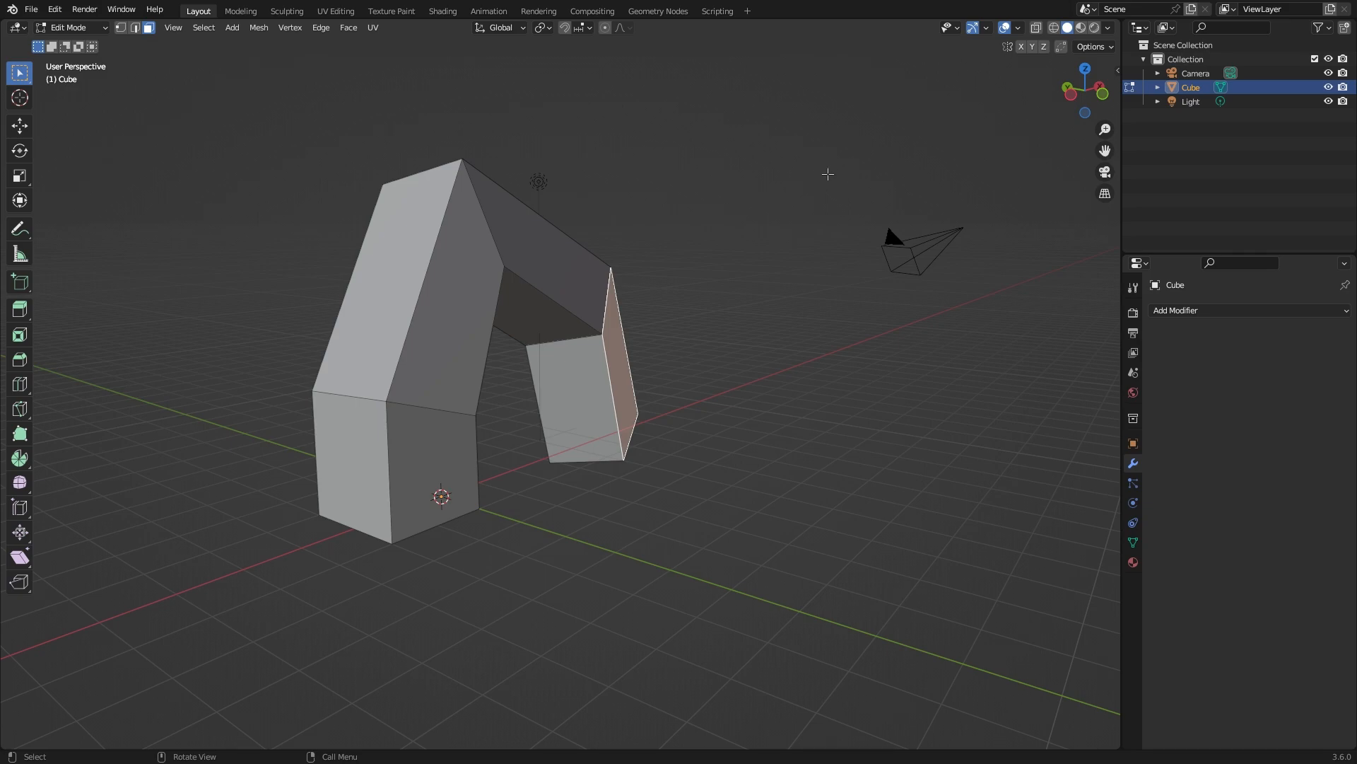
pyautogui.keyDown('ctrl'); pyautogui.rightClick(851, 154); pyautogui.keyUp('ctrl')
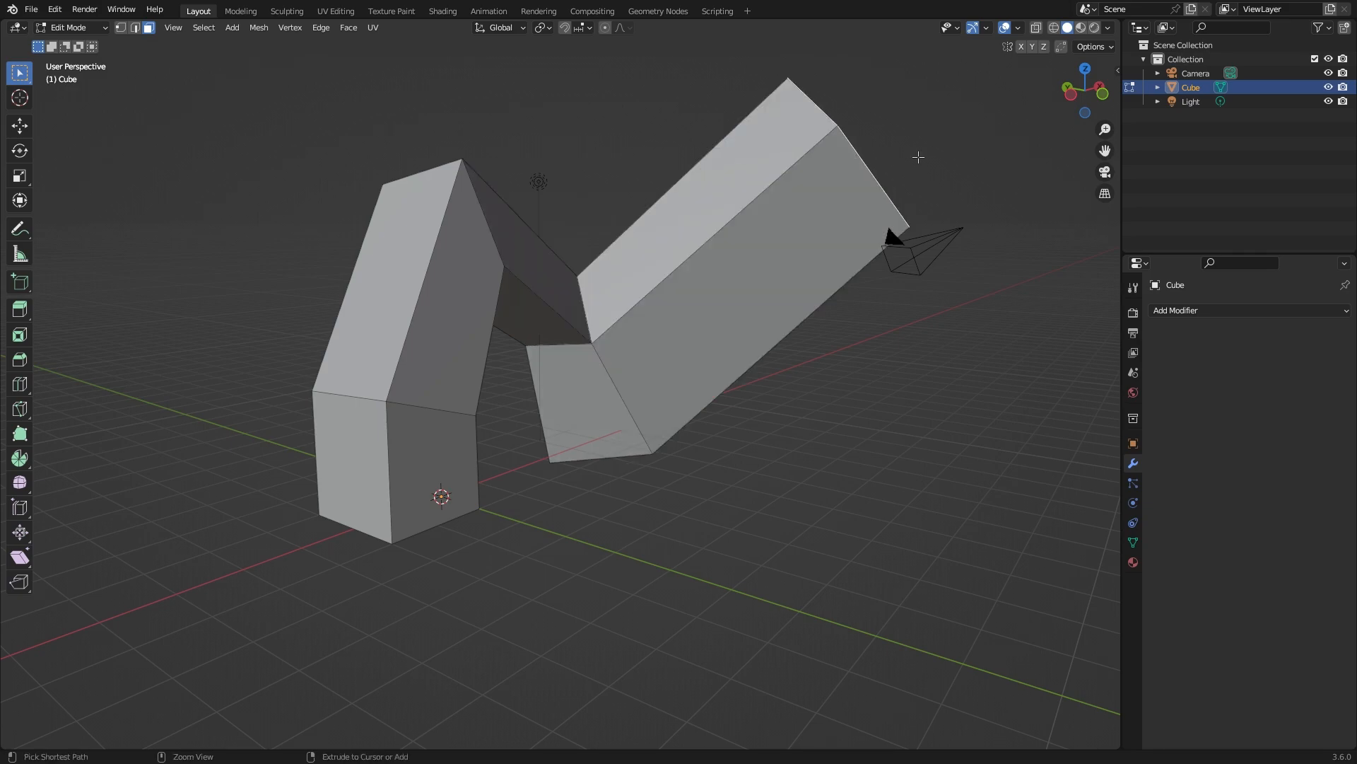
# Step: Extrude the arm's end face to the cursor twice more, bending it down toward the ground and back toward the arch
pyautogui.keyDown('ctrl'); pyautogui.rightClick(1072, 384); pyautogui.keyUp('ctrl')
pyautogui.keyDown('ctrl'); pyautogui.rightClick(729, 648); pyautogui.keyUp('ctrl')
pyautogui.moveTo(728, 648); pyautogui.dragTo(837, 427, button='middle')
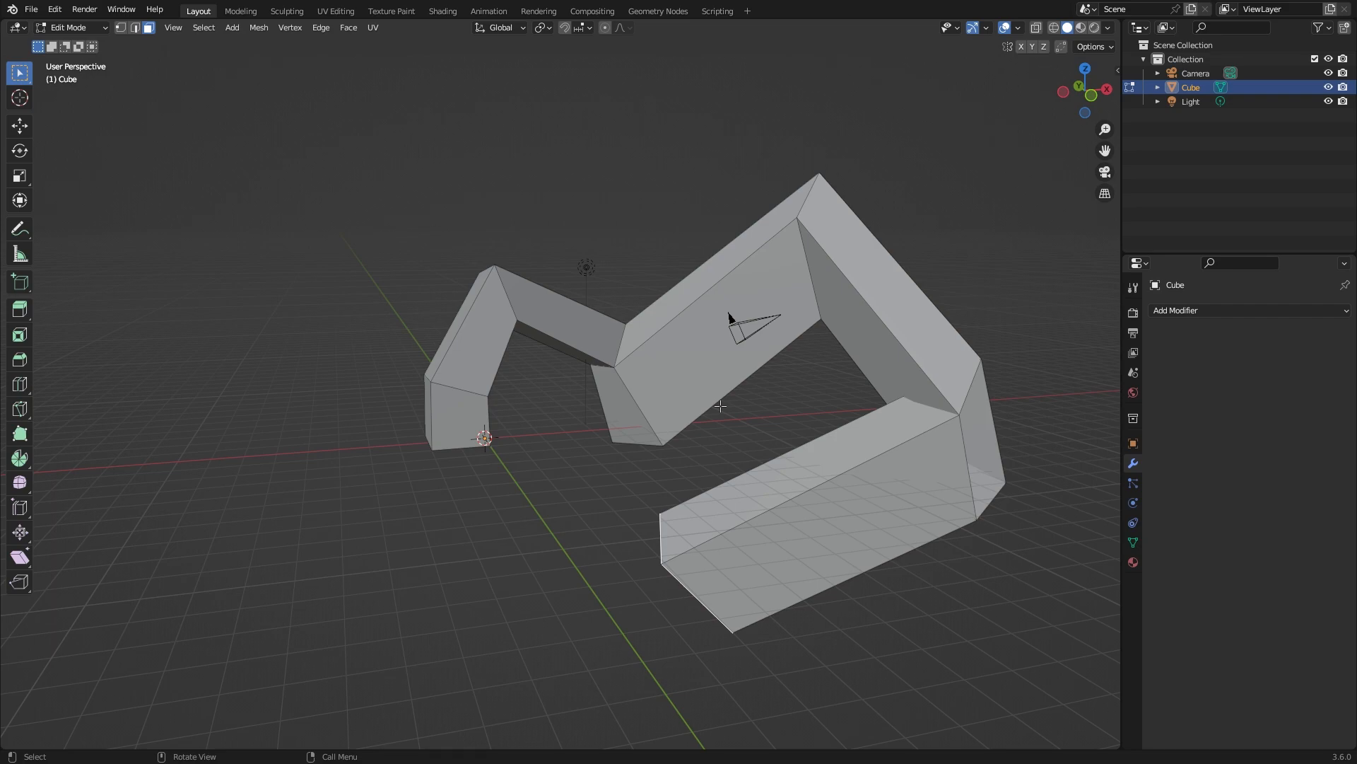
pyautogui.moveTo(721, 406); pyautogui.dragTo(581, 487, button='middle')
pyautogui.moveTo(688, 500); pyautogui.dragTo(677, 408, button='middle')
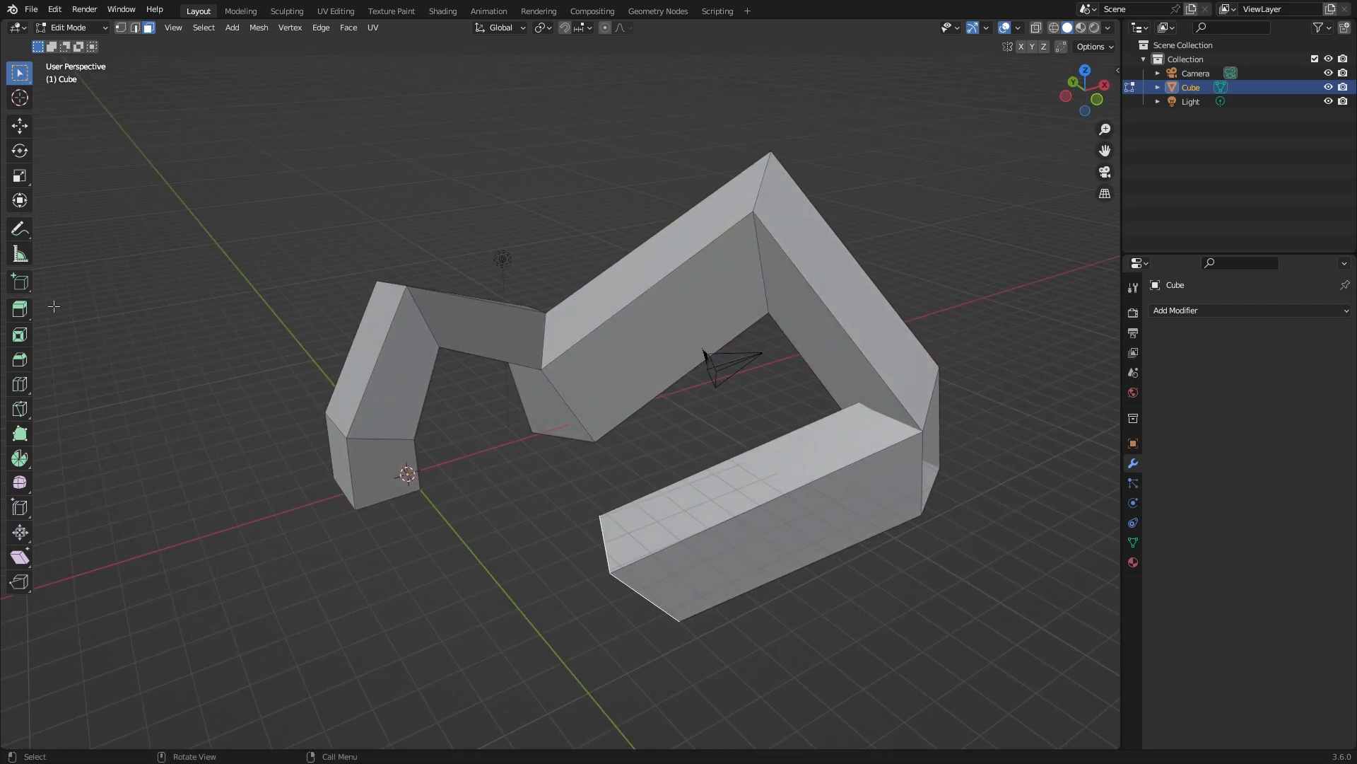
# Step: Leave Edit Mode and delete the extruded cube object
pyautogui.press('Tab')
pyautogui.press('x')
pyautogui.click(629, 391)
pyautogui.keyDown('shift'); pyautogui.moveTo(376, 512); pyautogui.dragTo(575, 448, button='middle'); pyautogui.keyUp('shift')
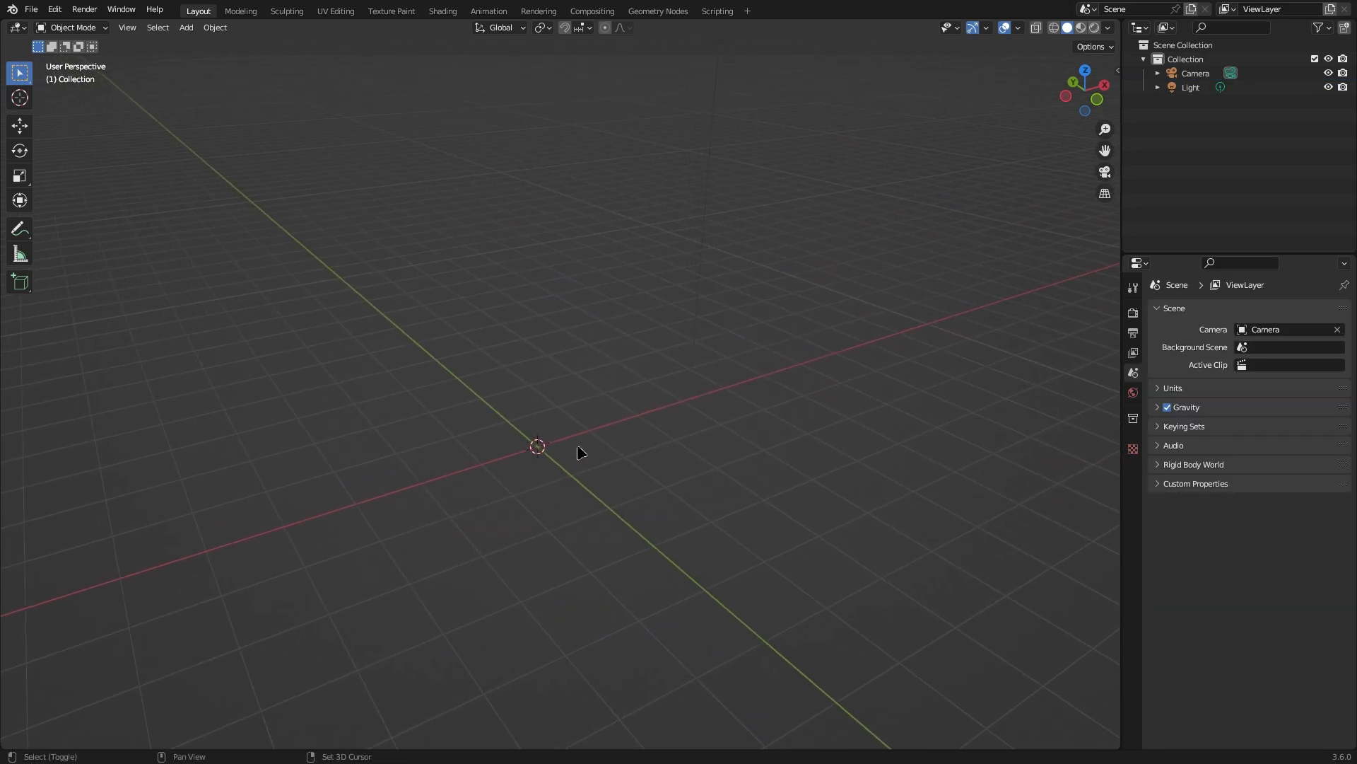
# Step: Add a new cube mesh at the origin and enter Edit Mode
pyautogui.hotkey('shift', 'a')
pyautogui.moveTo(578, 452)
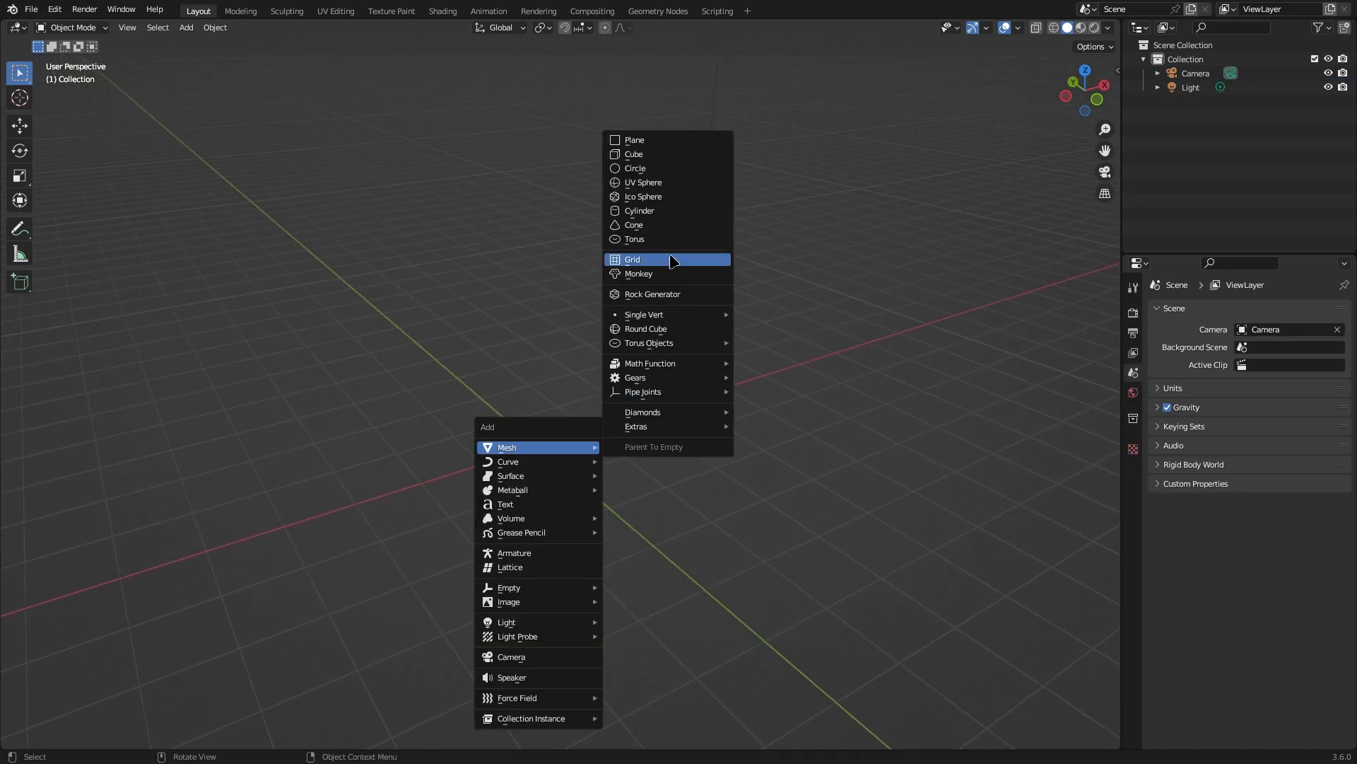
pyautogui.click(651, 154)
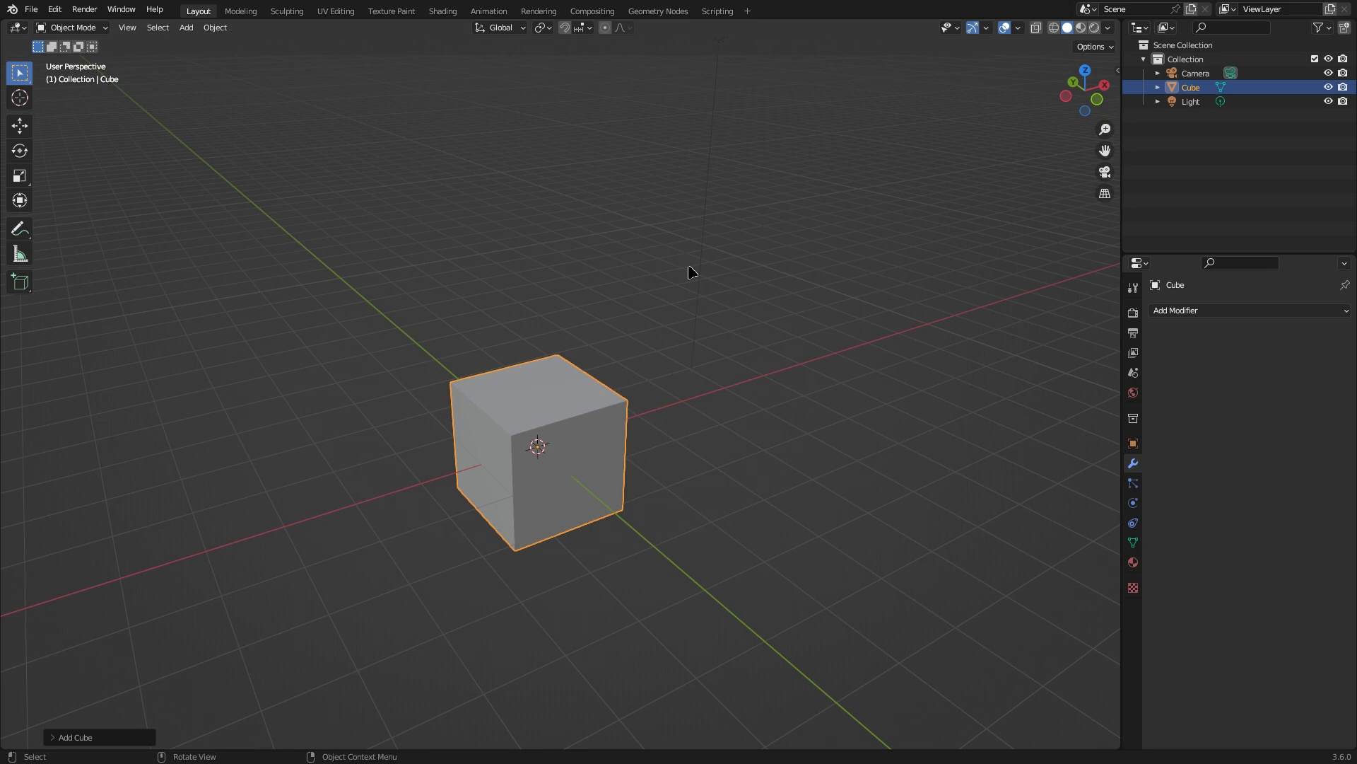
pyautogui.press('Tab')
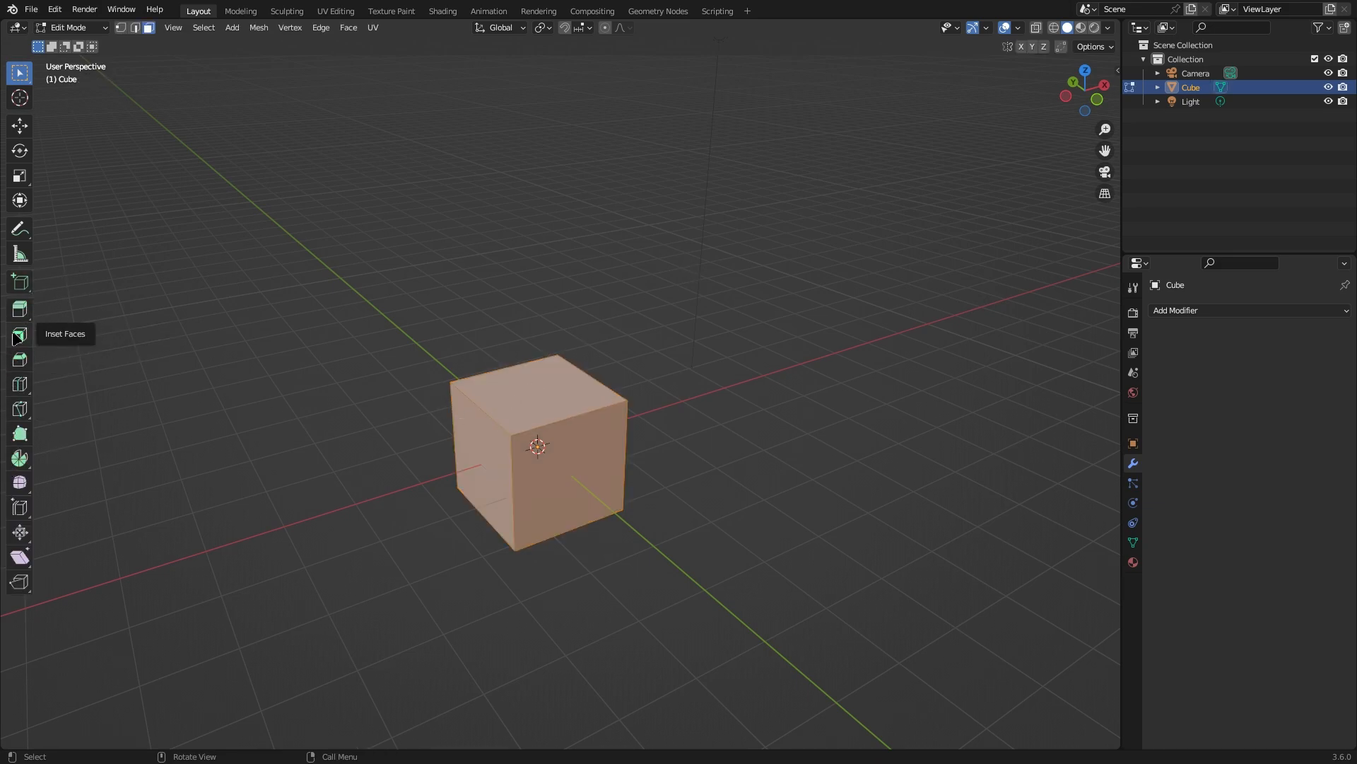
# Step: Select the cube's top face and try insetting it by about 0.47 m
pyautogui.scroll(4, 648, 392)
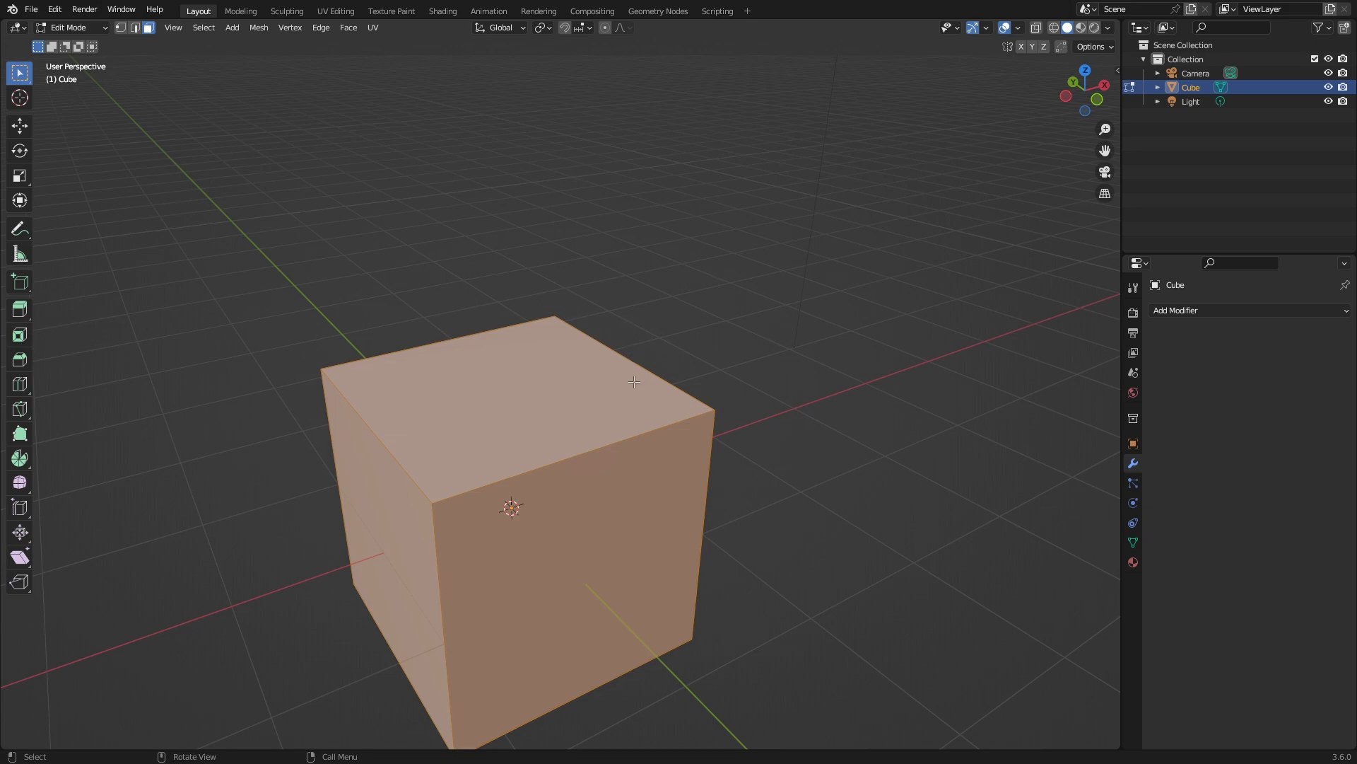
pyautogui.click(569, 393)
pyautogui.press('i')
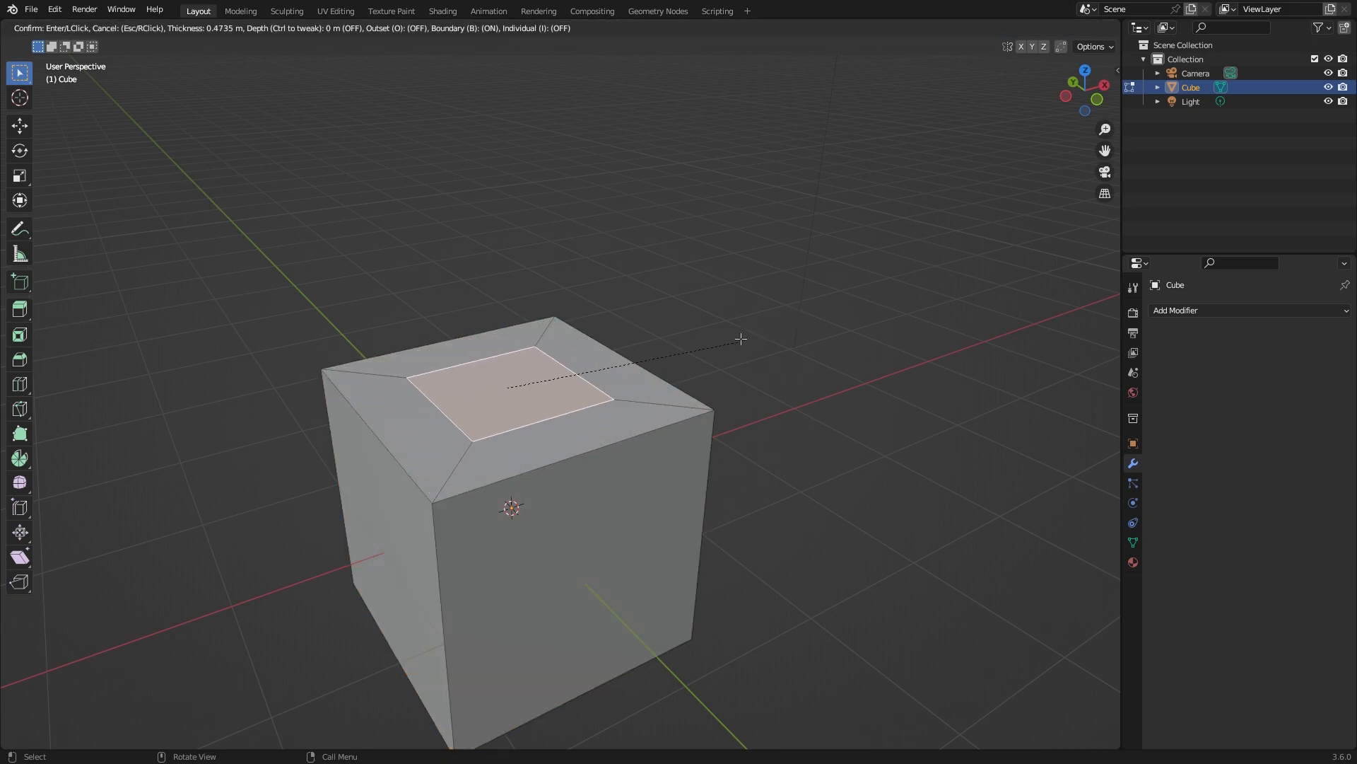
pyautogui.press('Escape')
# Step: Inset the top face with the Inset Faces tool, and undo the inset
pyautogui.click(19, 335)
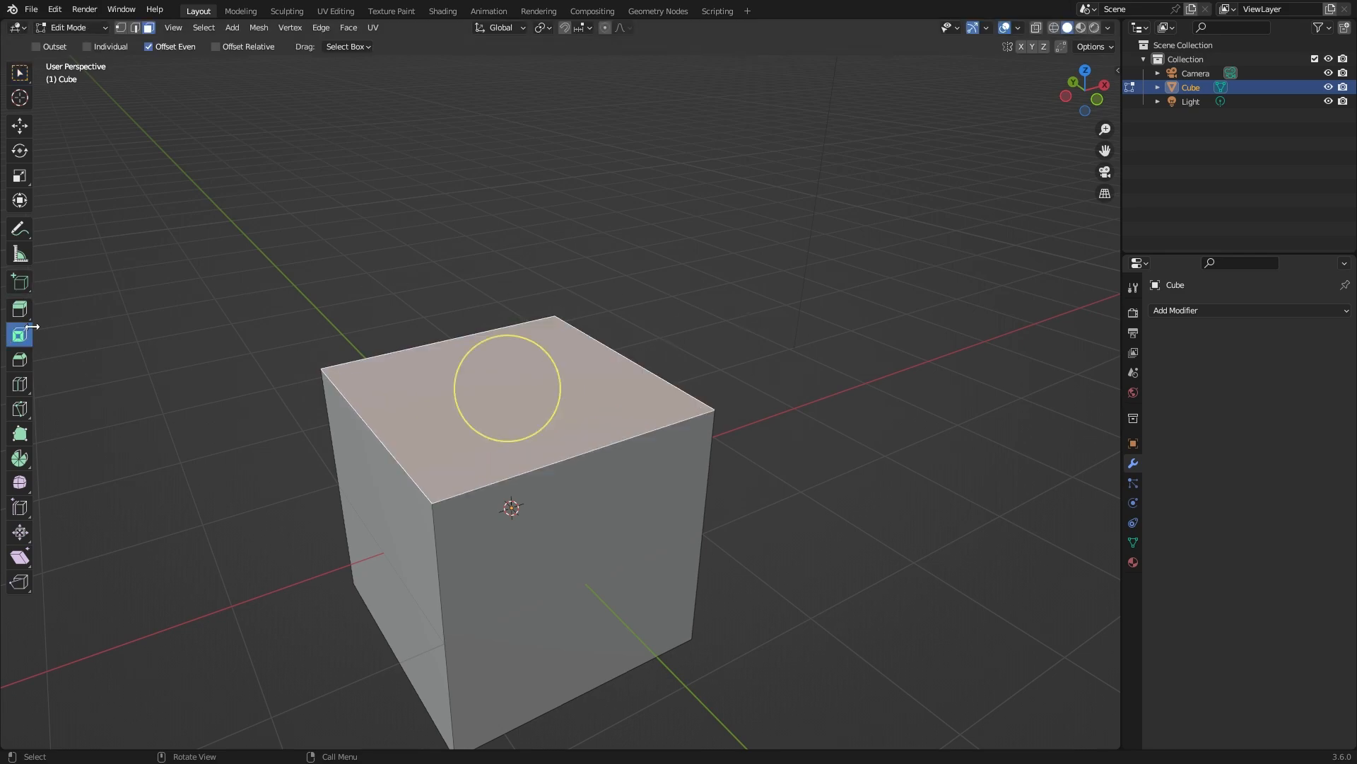
pyautogui.moveTo(530, 342); pyautogui.dragTo(508, 388)
pyautogui.hotkey('ctrl', 'z')
# Step: Reselect the top face, inset it to a small central square with the Inset Faces gizmo, and undo it
pyautogui.click(872, 234)
pyautogui.click(529, 379)
pyautogui.scroll(-8, 531, 375)
pyautogui.scroll(1, 576, 357)
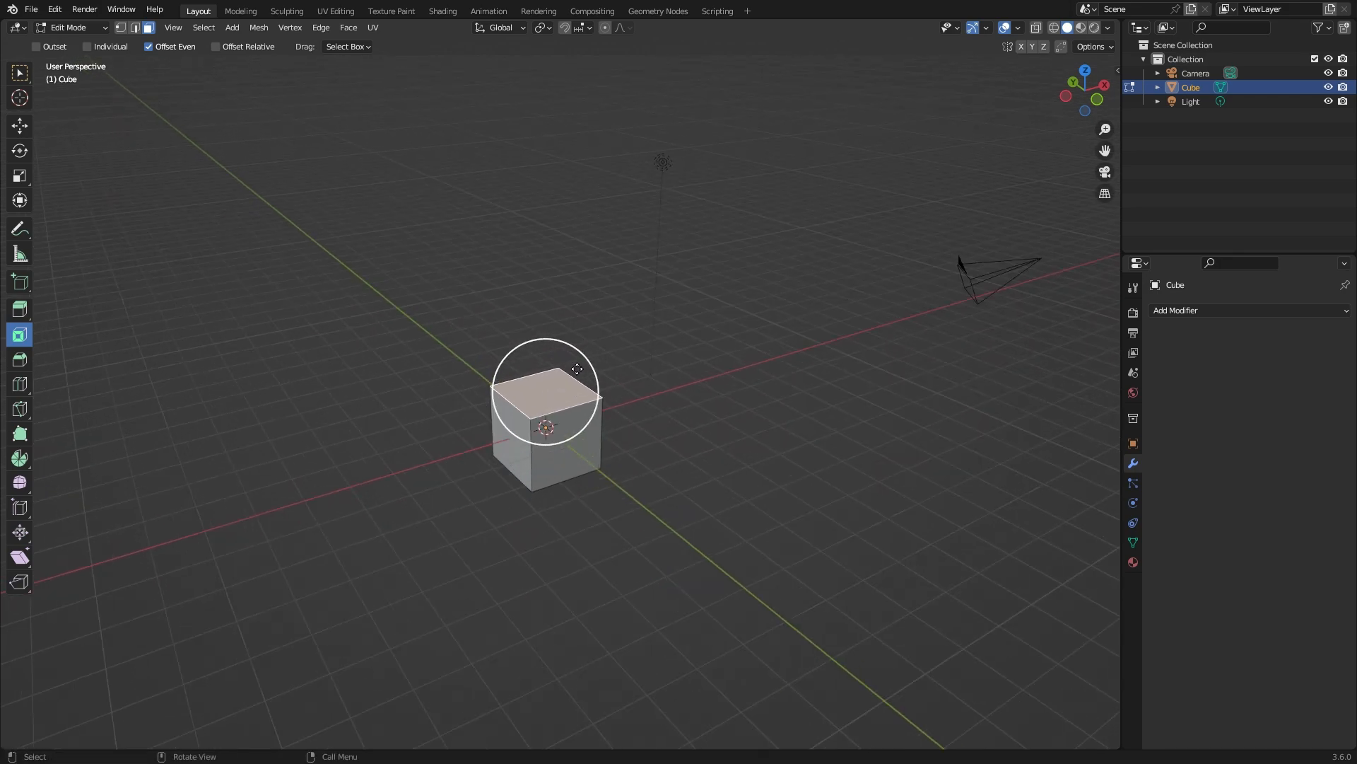
pyautogui.moveTo(579, 350); pyautogui.dragTo(567, 410)
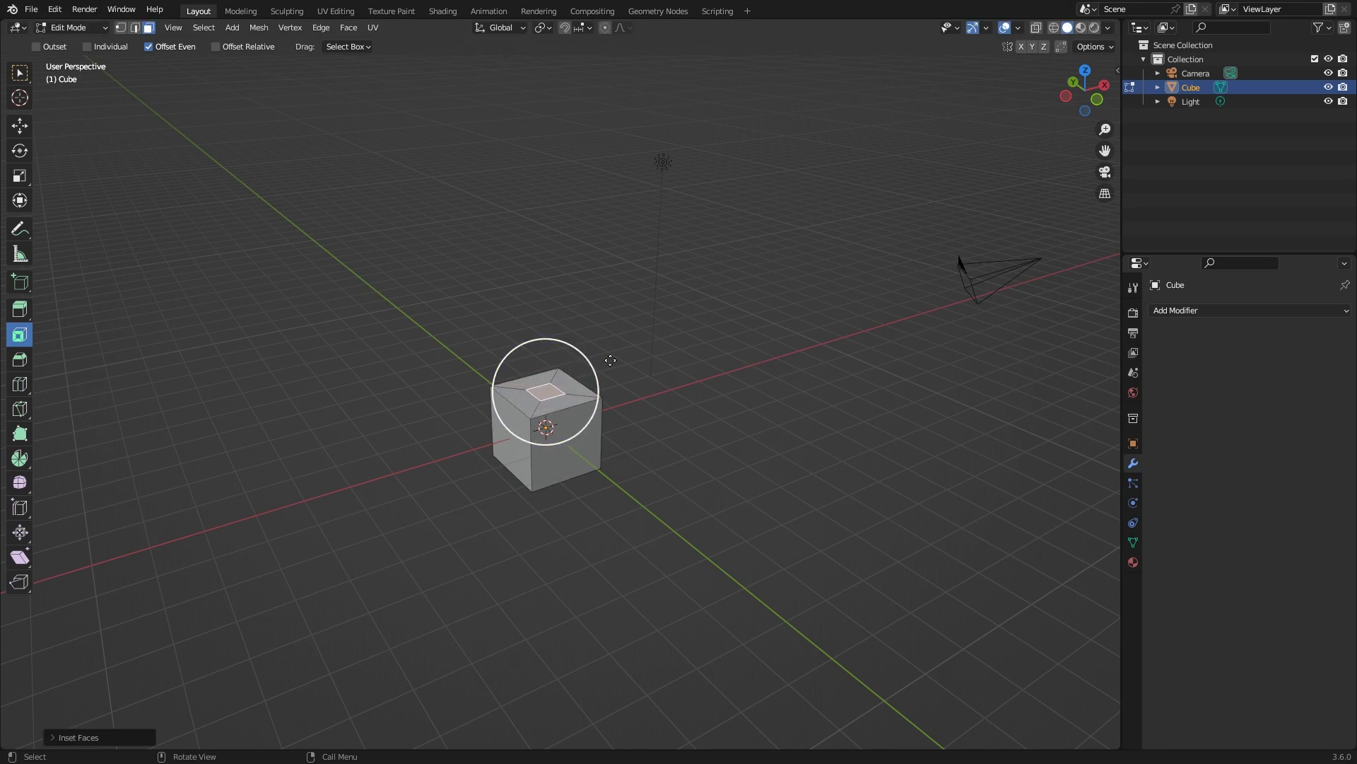
pyautogui.scroll(2, 567, 414)
pyautogui.scroll(2, 567, 415)
pyautogui.hotkey('ctrl', 'z')
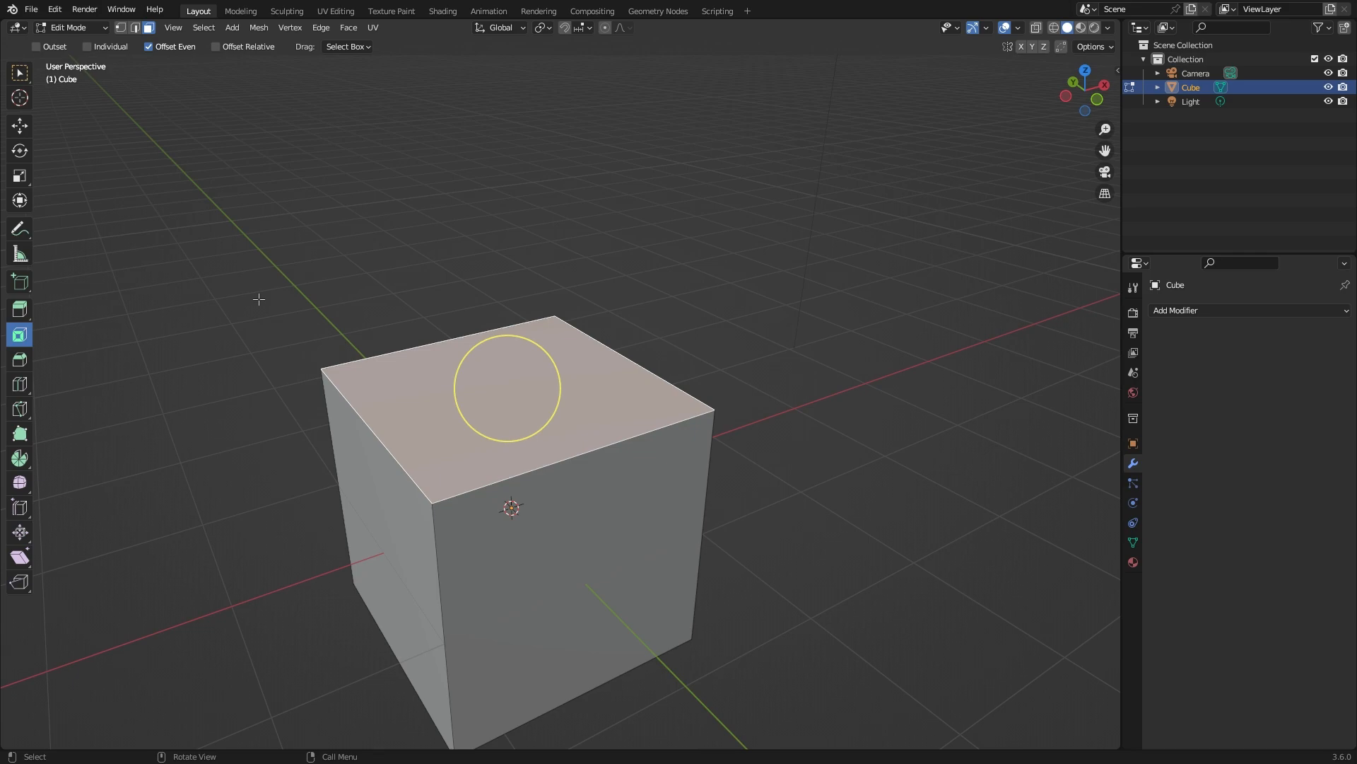
# Step: Bevel the cube's front top edge with the Bevel tool in edge mode, using 3 segments and a width of about 0.345 m
pyautogui.click(18, 362)
pyautogui.click(18, 362)
pyautogui.press('2')
pyautogui.click(596, 451)
pyautogui.moveTo(649, 438)
pyautogui.mouseDown()
pyautogui.moveTo(824, 339)
pyautogui.moveTo(875, 342)
pyautogui.moveTo(782, 397)
pyautogui.moveTo(742, 385)
pyautogui.moveTo(771, 345)
pyautogui.moveTo(740, 385)
pyautogui.moveTo(799, 349)
pyautogui.moveTo(769, 352)
pyautogui.moveTo(761, 379)
pyautogui.moveTo(770, 340)
pyautogui.moveTo(779, 358)
pyautogui.moveTo(834, 372)
pyautogui.moveTo(764, 707)
pyautogui.moveTo(785, 717)
pyautogui.moveTo(754, 722)
pyautogui.moveTo(754, 748)
pyautogui.moveTo(766, 740)
pyautogui.moveTo(607, 721)
pyautogui.moveTo(453, 658)
pyautogui.moveTo(229, 727)
pyautogui.moveTo(363, 662)
pyautogui.moveTo(351, 671)
pyautogui.mouseUp()
pyautogui.scroll(2, 774, 392)
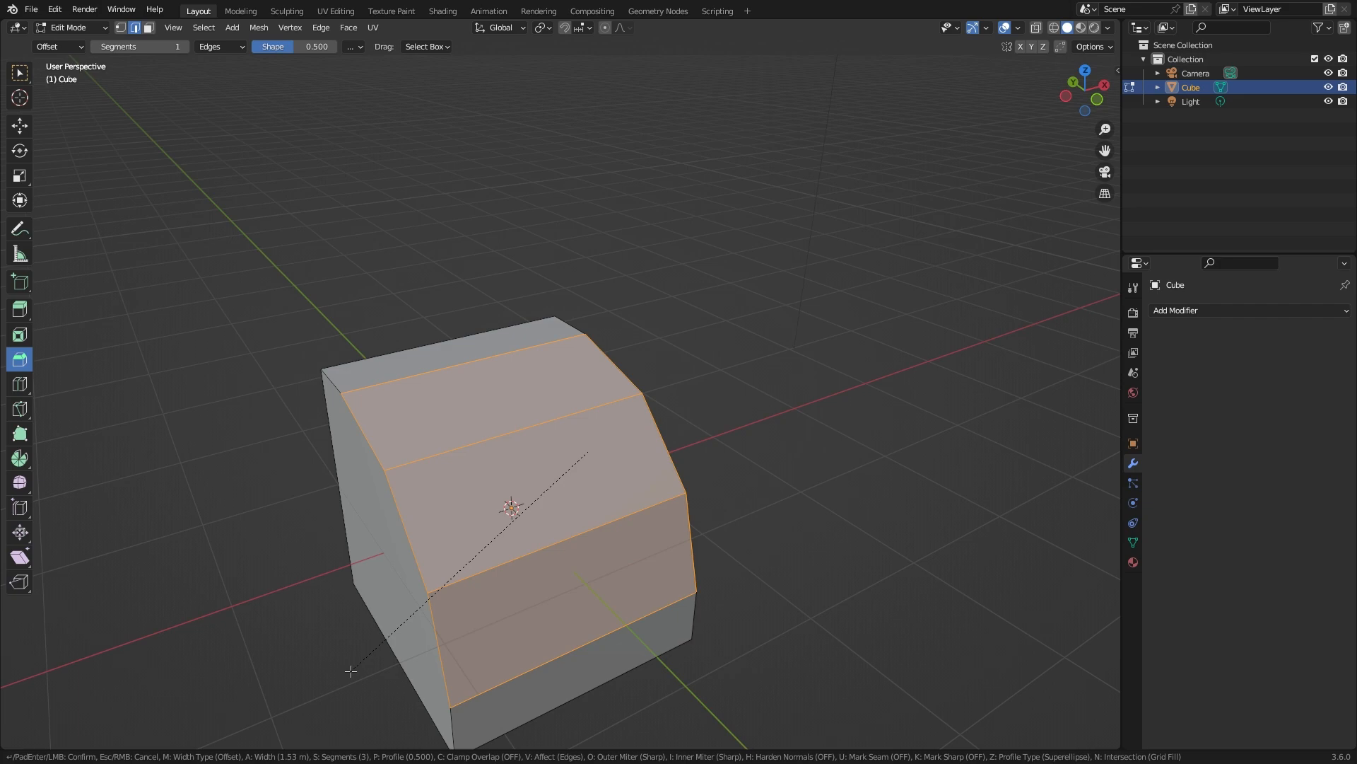
pyautogui.moveTo(351, 671); pyautogui.dragTo(605, 439)
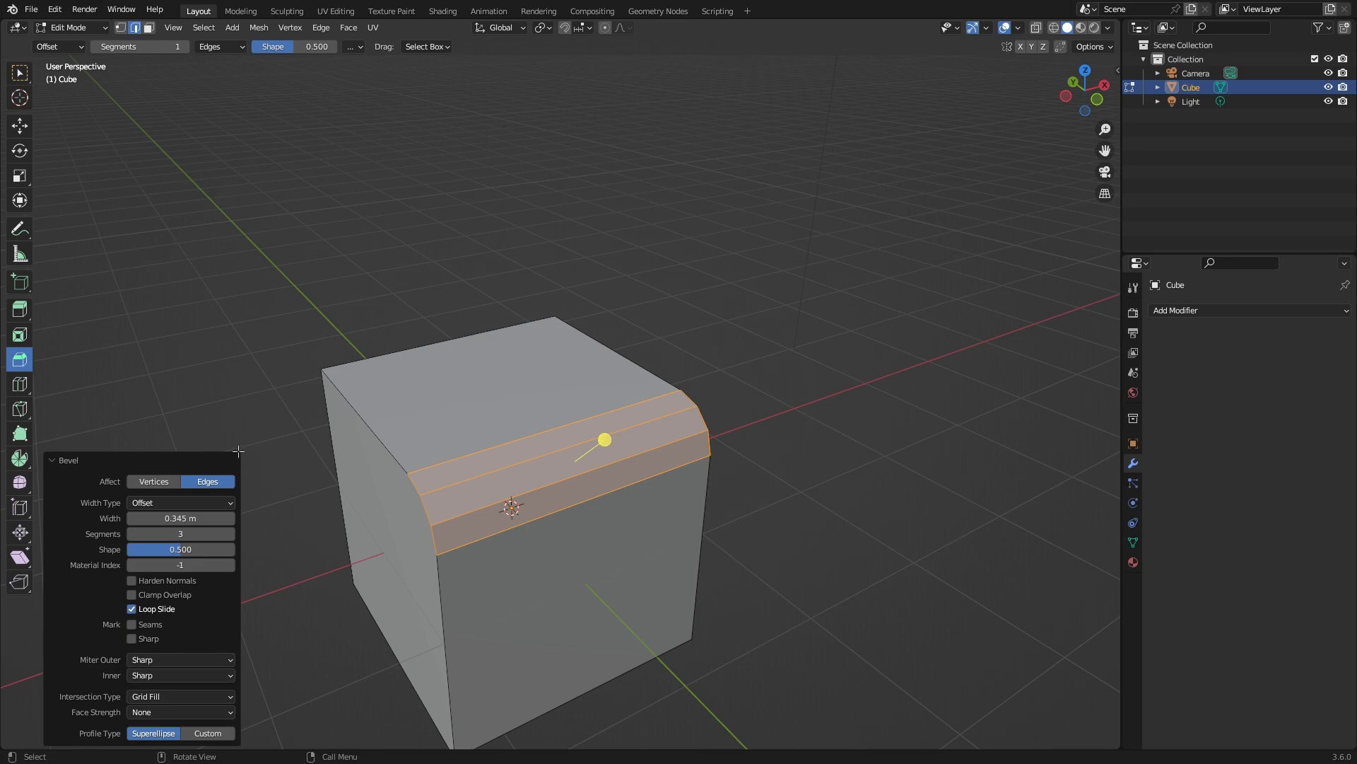
# Step: Switch the bevel's affected elements to Vertices and back to Edges, and look over the available width types
pyautogui.click(166, 487)
pyautogui.click(208, 483)
pyautogui.click(212, 502)
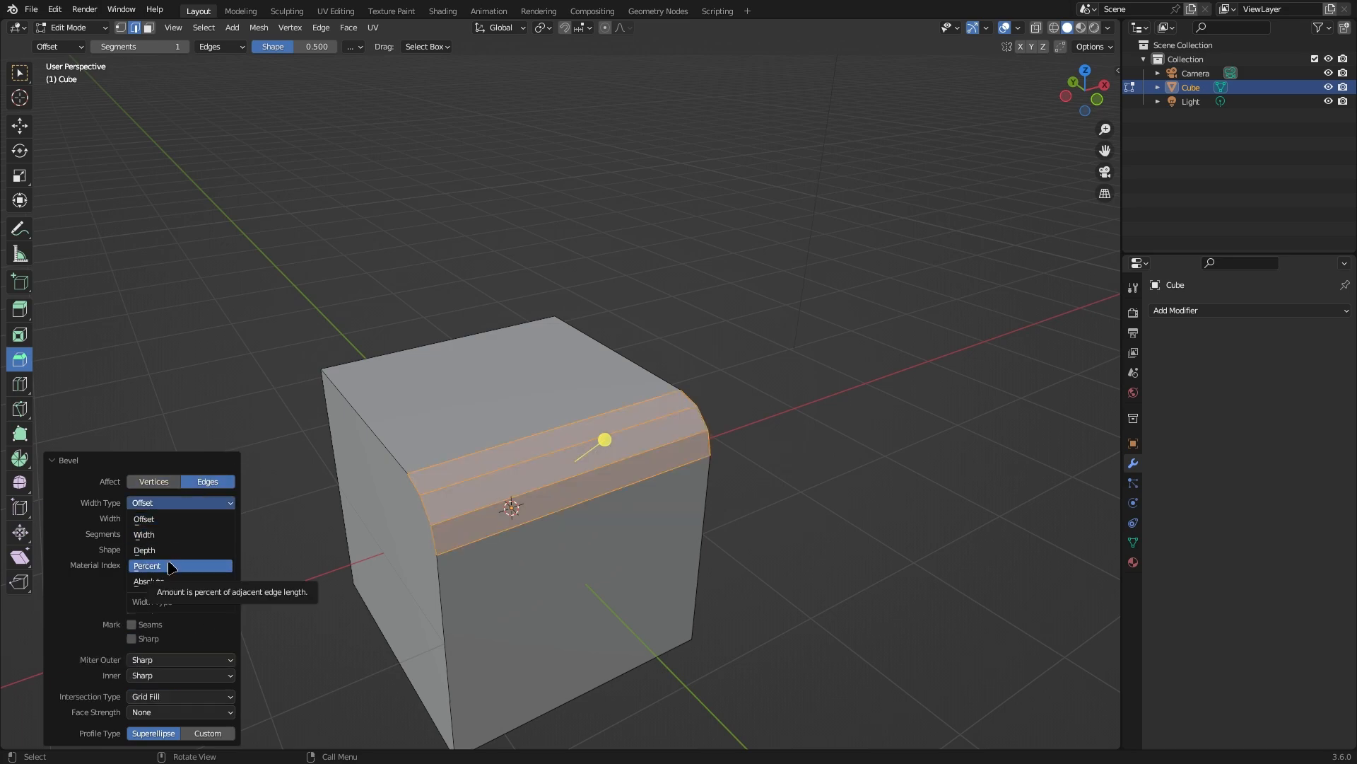
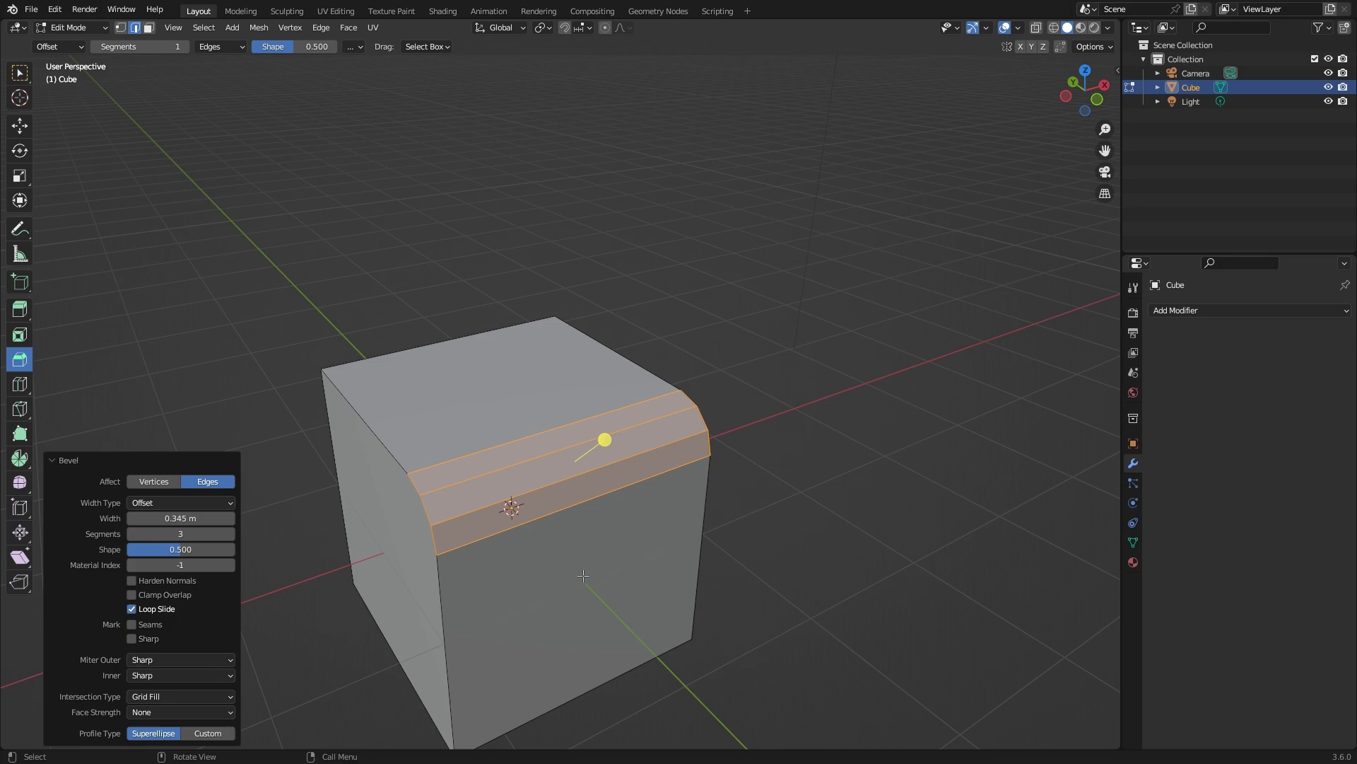
# Step: Close the width type choices and undo the bevel on the cube's front top edge
pyautogui.click(330, 343)
pyautogui.hotkey('ctrl', 'z')
pyautogui.hotkey('ctrl', 'z')
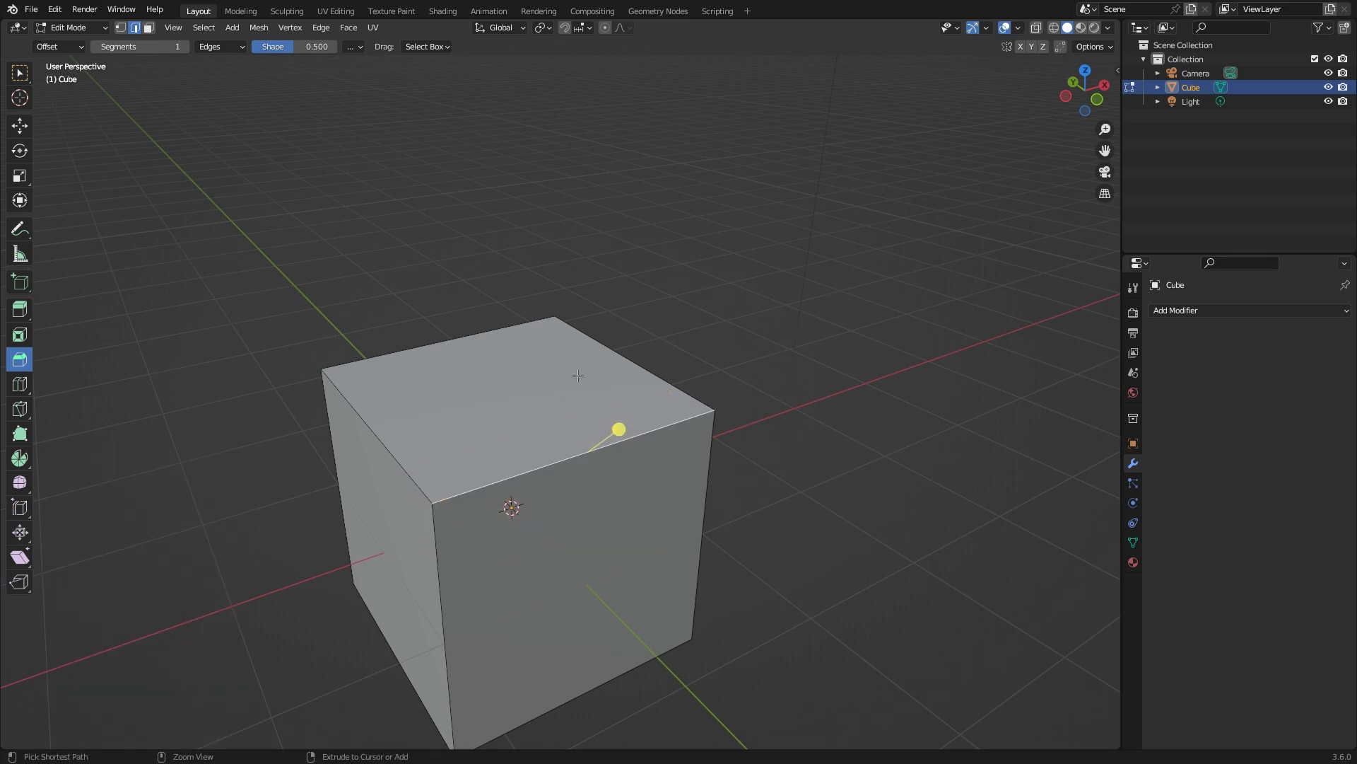
# Step: Add two centred loop cuts crossing each other on the cube's top face with the Loop Cut tool
pyautogui.click(21, 384)
pyautogui.moveTo(575, 428); pyautogui.dragTo(545, 400)
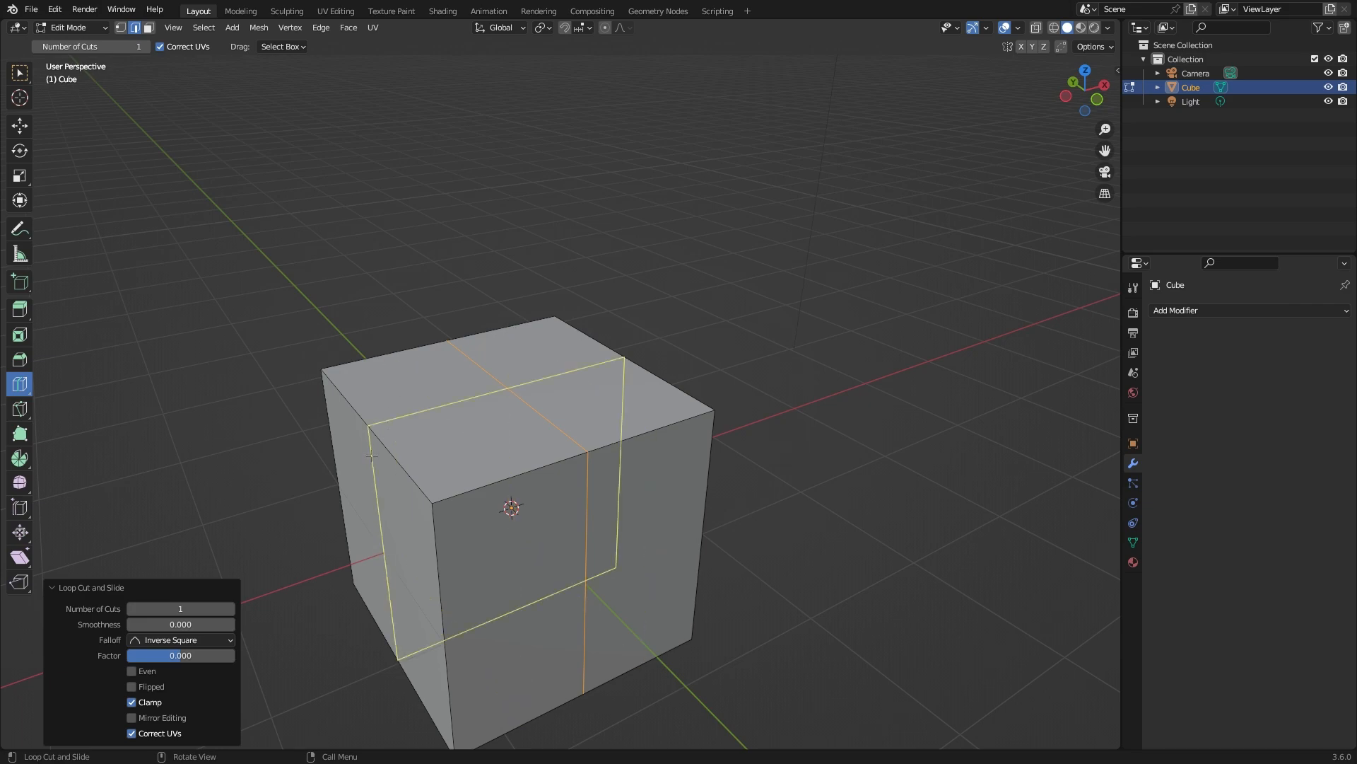
pyautogui.scroll(5, 424, 439)
pyautogui.scroll(-6, 403, 421)
pyautogui.scroll(1, 402, 422)
pyautogui.click(386, 417)
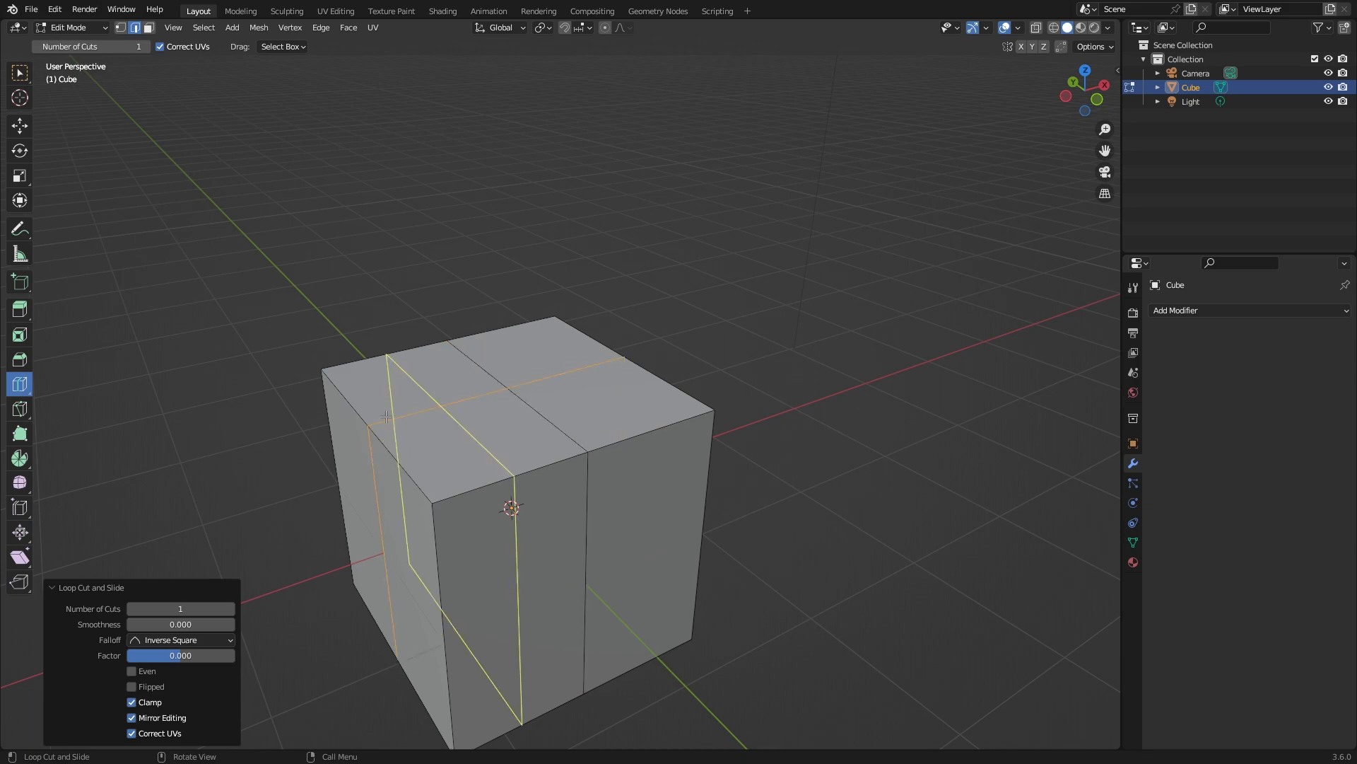
# Step: Set the second loop cut's number of cuts to 4, and undo both loop cuts
pyautogui.click(231, 608)
pyautogui.click(232, 608)
pyautogui.click(231, 608)
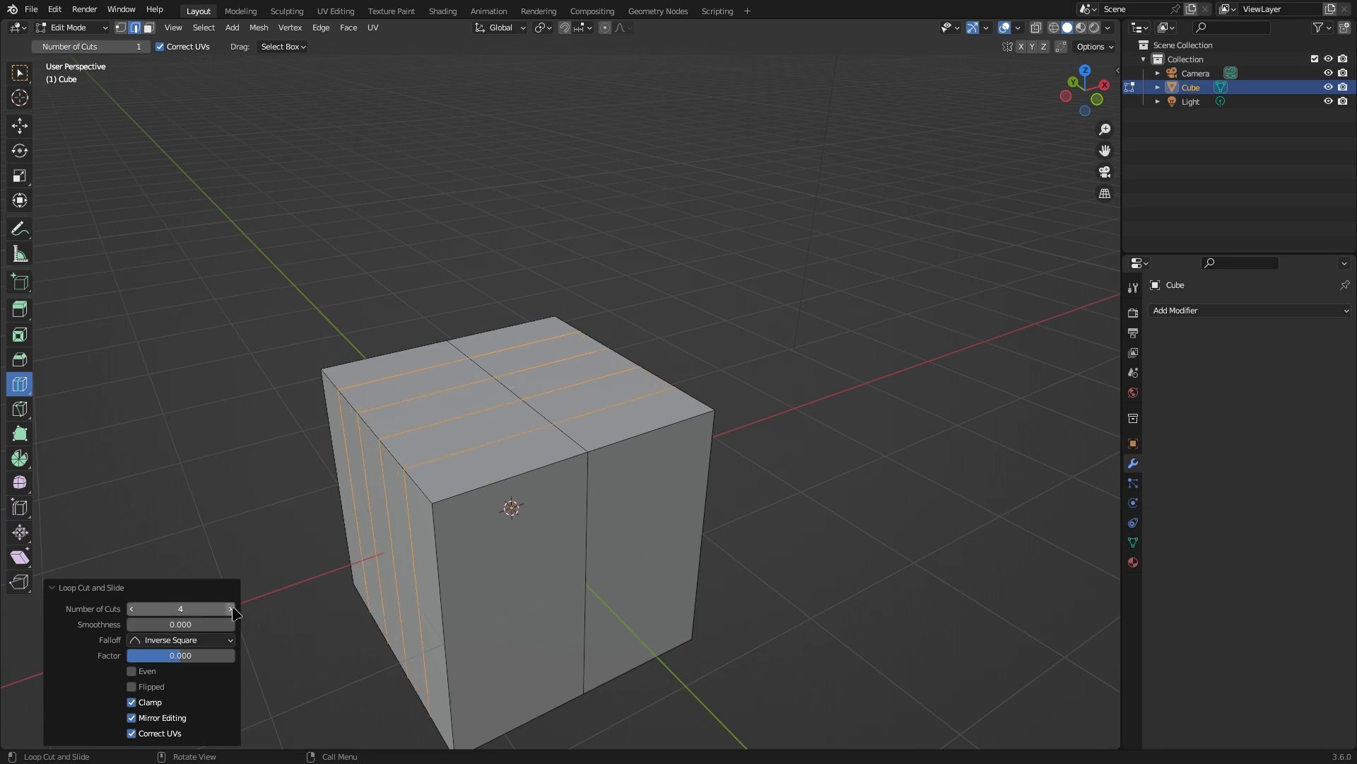
pyautogui.hotkey('ctrl', 'z')
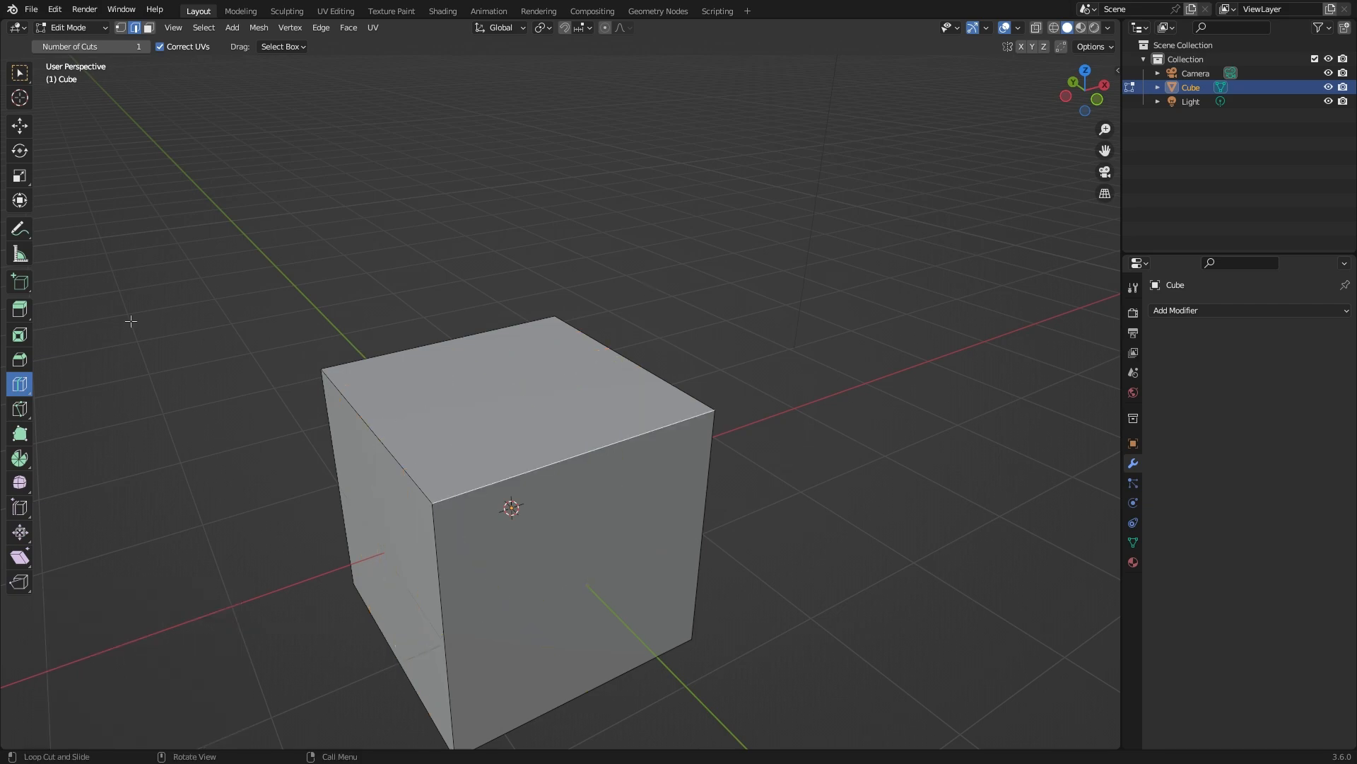
# Step: With the Select Box tool active, try a loop cut by shortcut with varying numbers of cuts, and cancel it
pyautogui.click(19, 74)
pyautogui.hotkey('ctrl', 'r')
pyautogui.scroll(4, 560, 454)
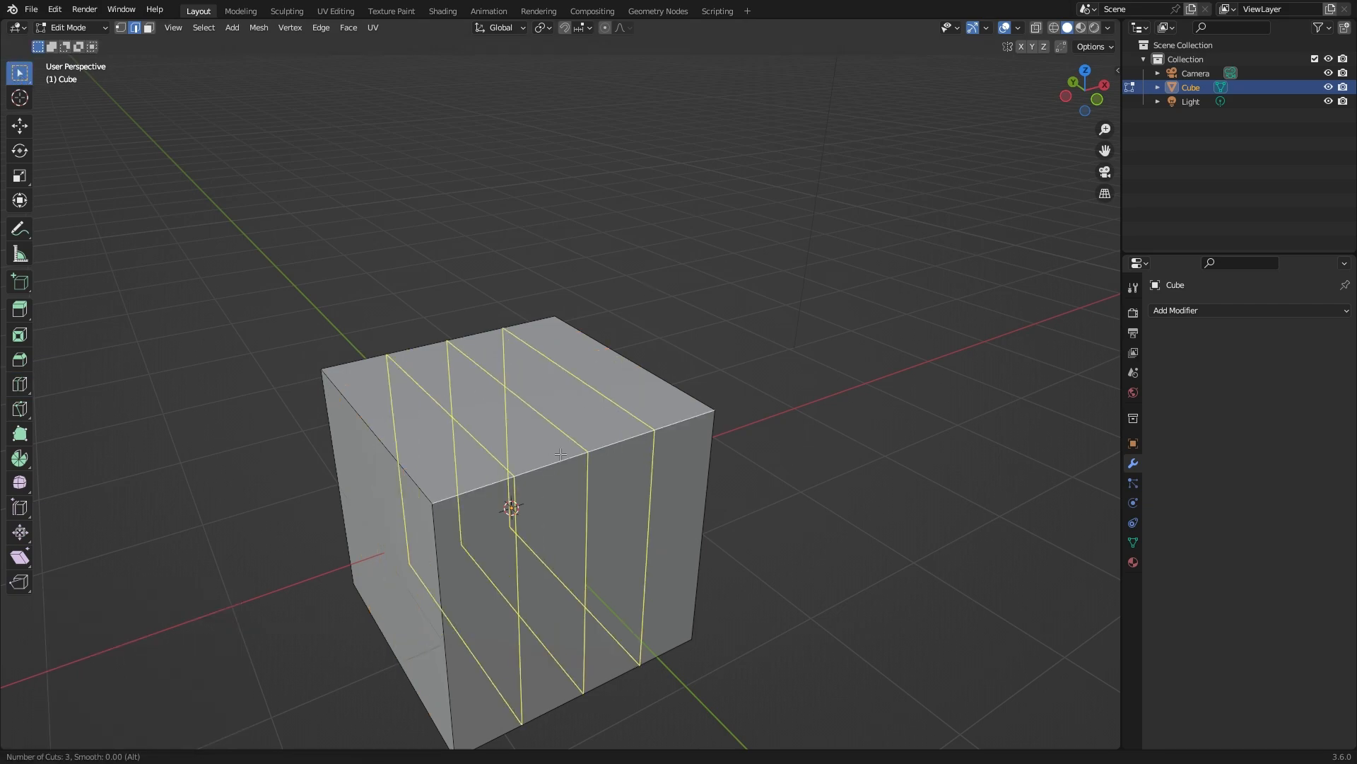
pyautogui.scroll(3, 561, 454)
pyautogui.scroll(-4, 561, 454)
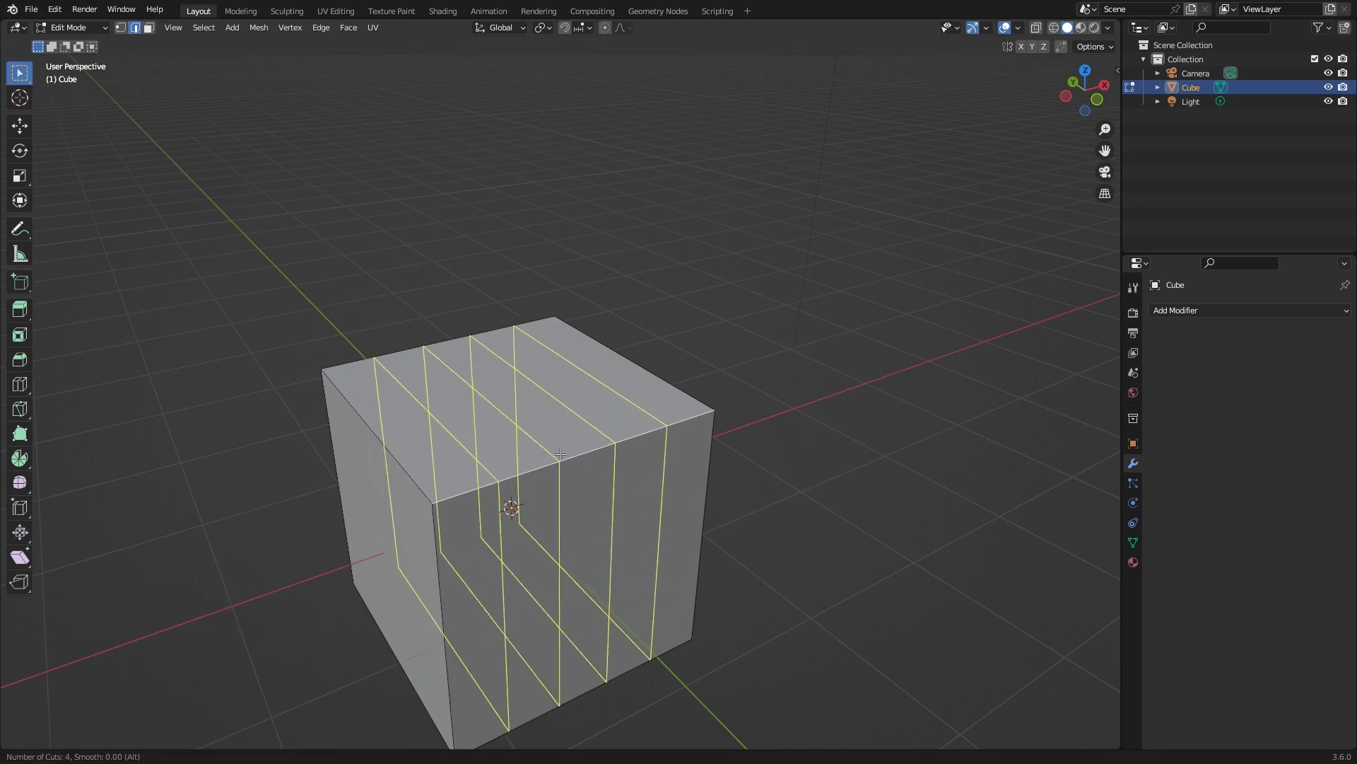
pyautogui.scroll(5, 561, 454)
pyautogui.rightClick(578, 440)
# Step: Activate the Offset Edge Loop Cut tool and add a single loop cut through the middle of the cube
pyautogui.click(25, 386)
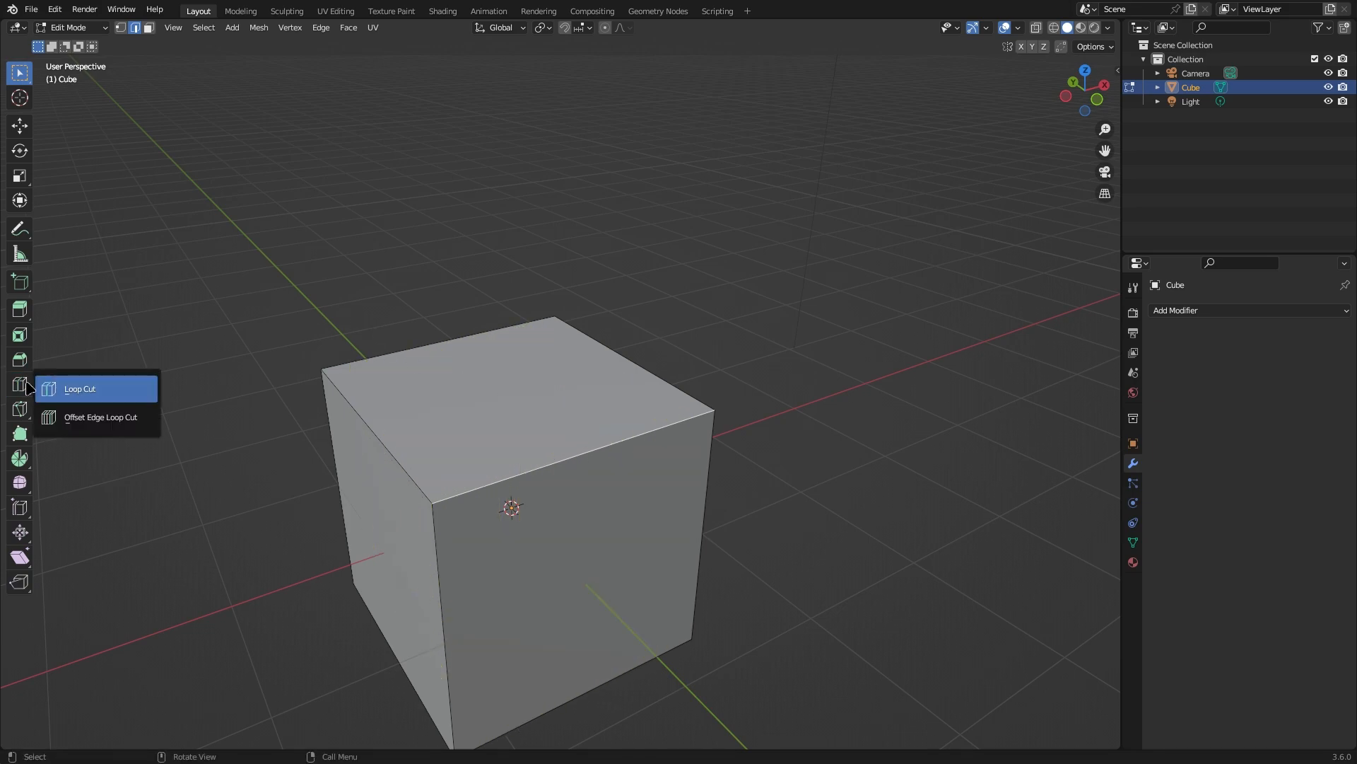
pyautogui.click(114, 425)
pyautogui.scroll(4, 778, 412)
pyautogui.scroll(-4, 774, 445)
pyautogui.keyDown('shift'); pyautogui.moveTo(759, 488); pyautogui.dragTo(707, 437, button='middle'); pyautogui.keyUp('shift')
pyautogui.moveTo(707, 437); pyautogui.dragTo(598, 383, button='middle')
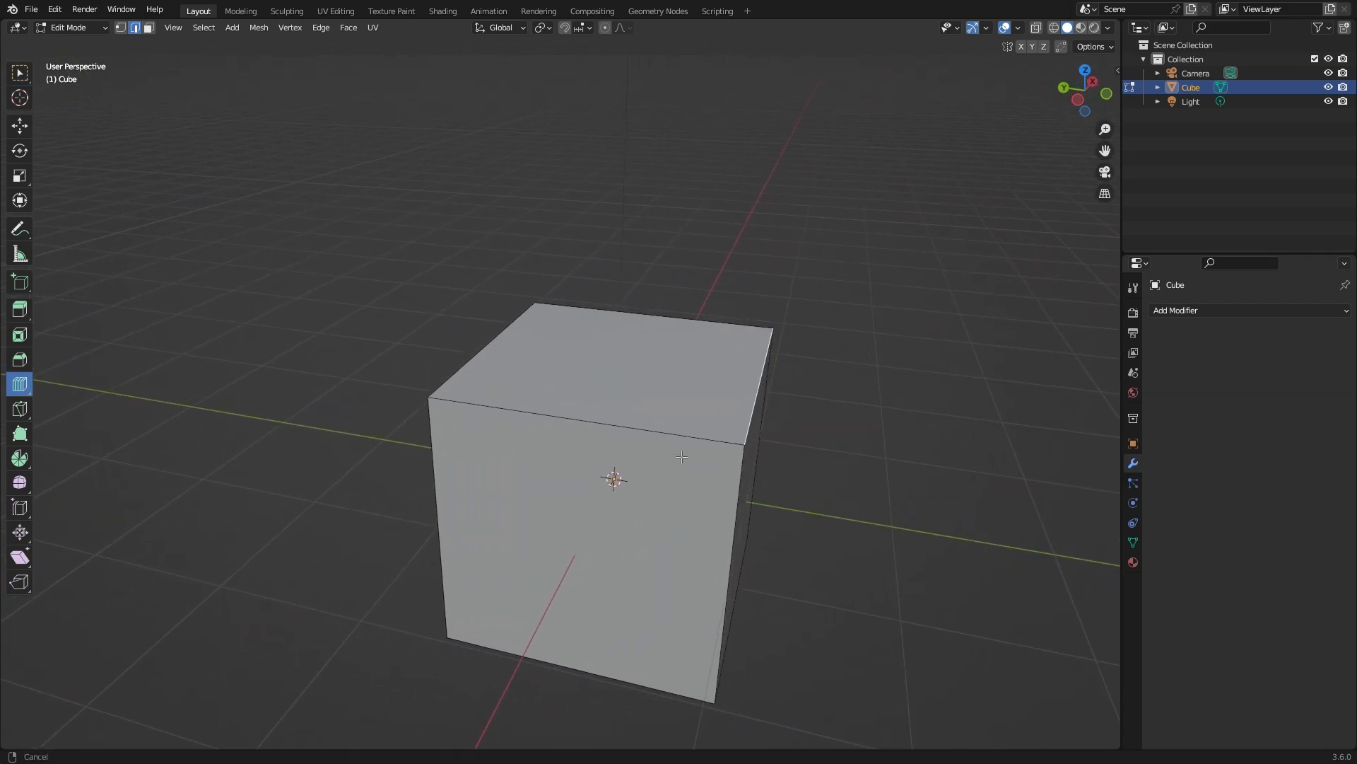
pyautogui.click(643, 312)
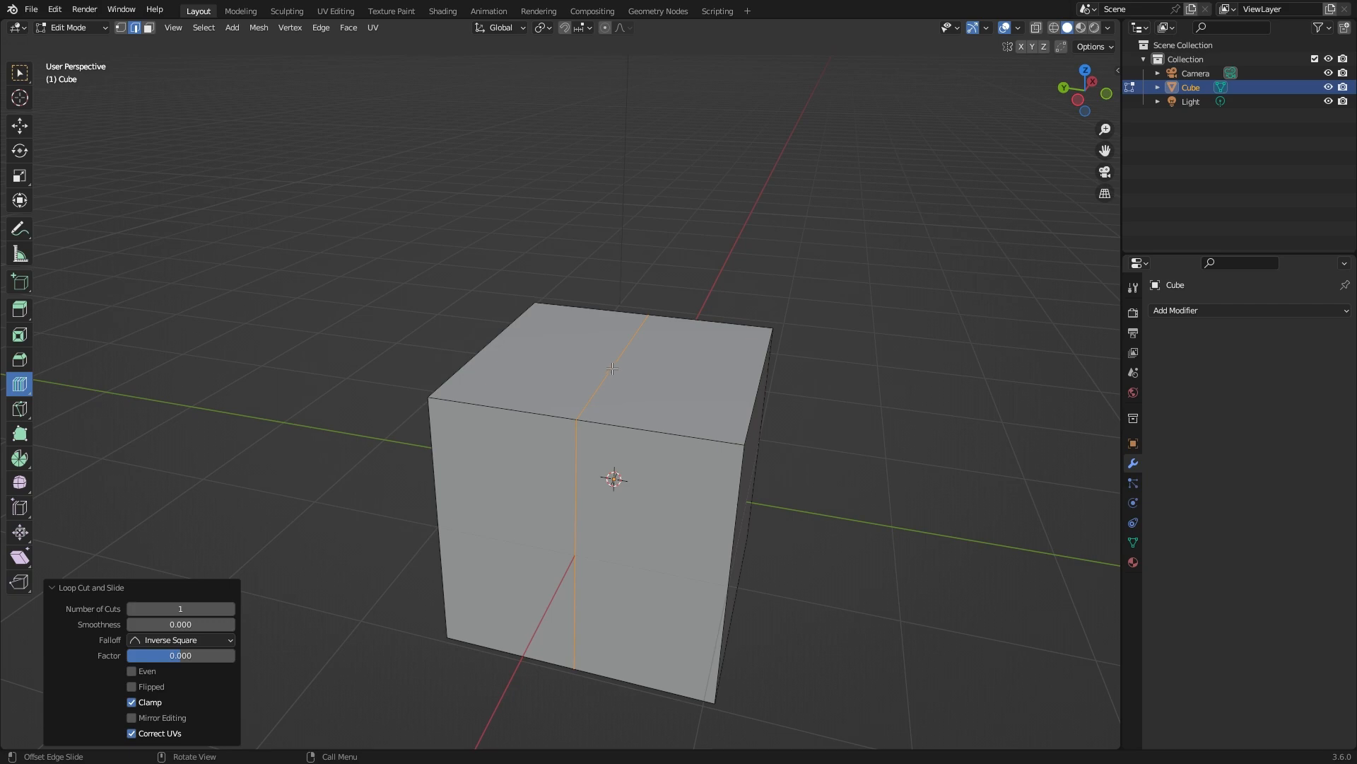
# Step: Offset the middle loop to both sides with Offset Edge Slide, using a factor of 0.533
pyautogui.moveTo(613, 369); pyautogui.dragTo(670, 386)
pyautogui.moveTo(686, 391); pyautogui.dragTo(660, 385)
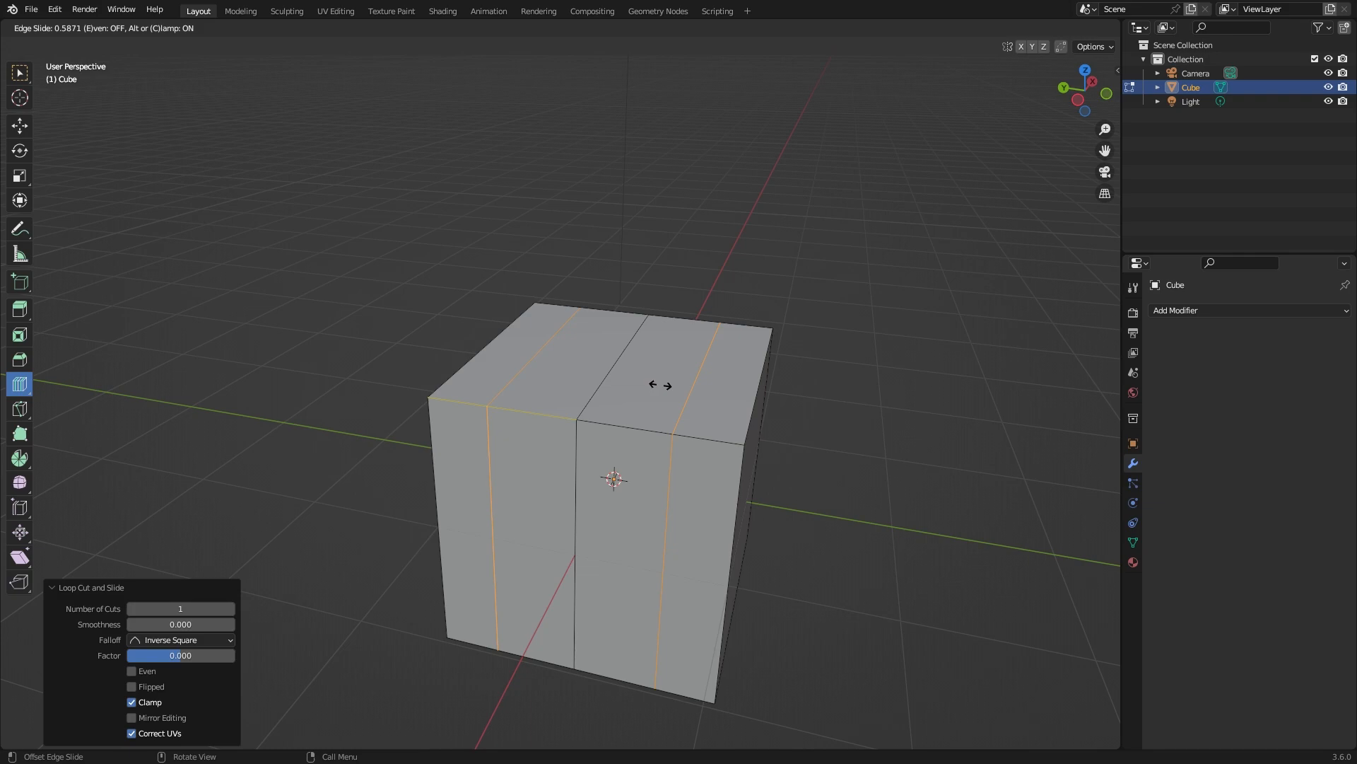
pyautogui.moveTo(660, 384); pyautogui.dragTo(653, 415)
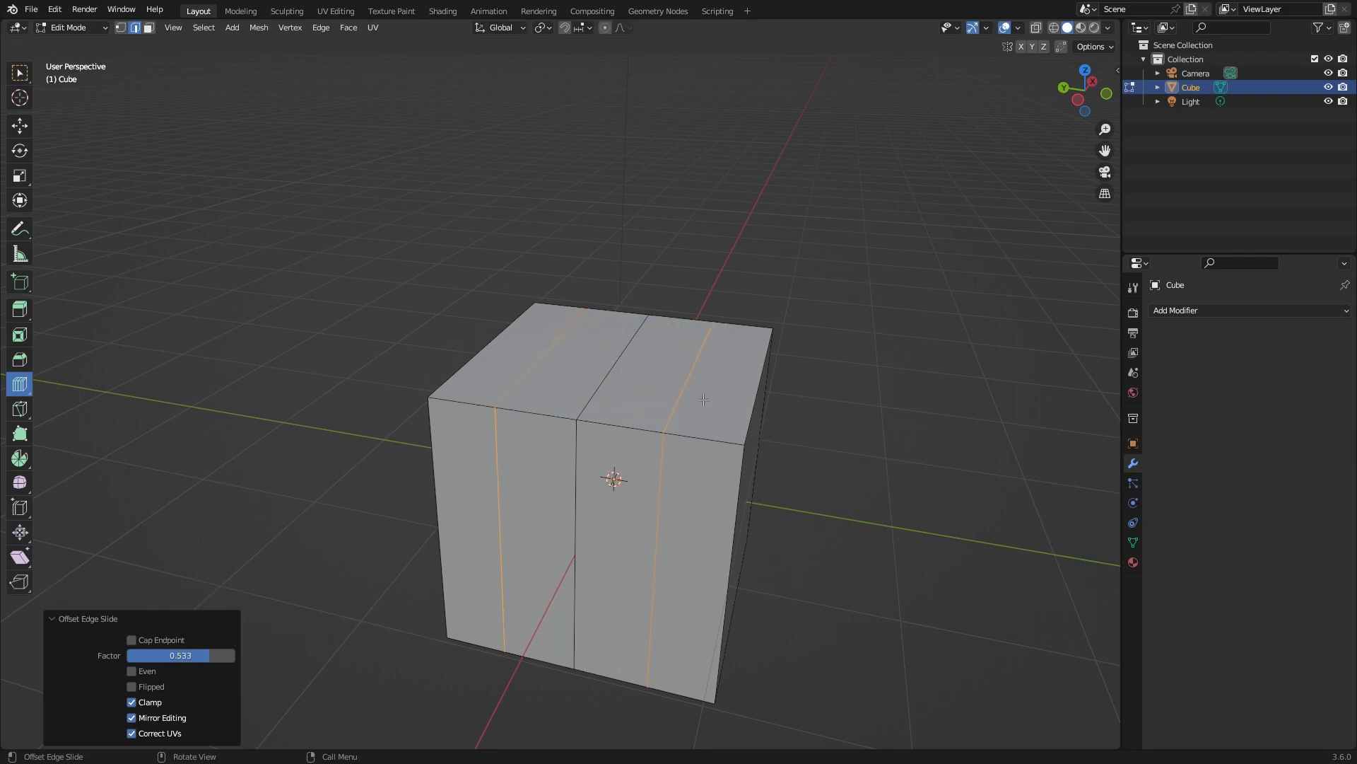
# Step: Add a loop cut through the middle of each half of the cube, and undo the second one
pyautogui.click(705, 331)
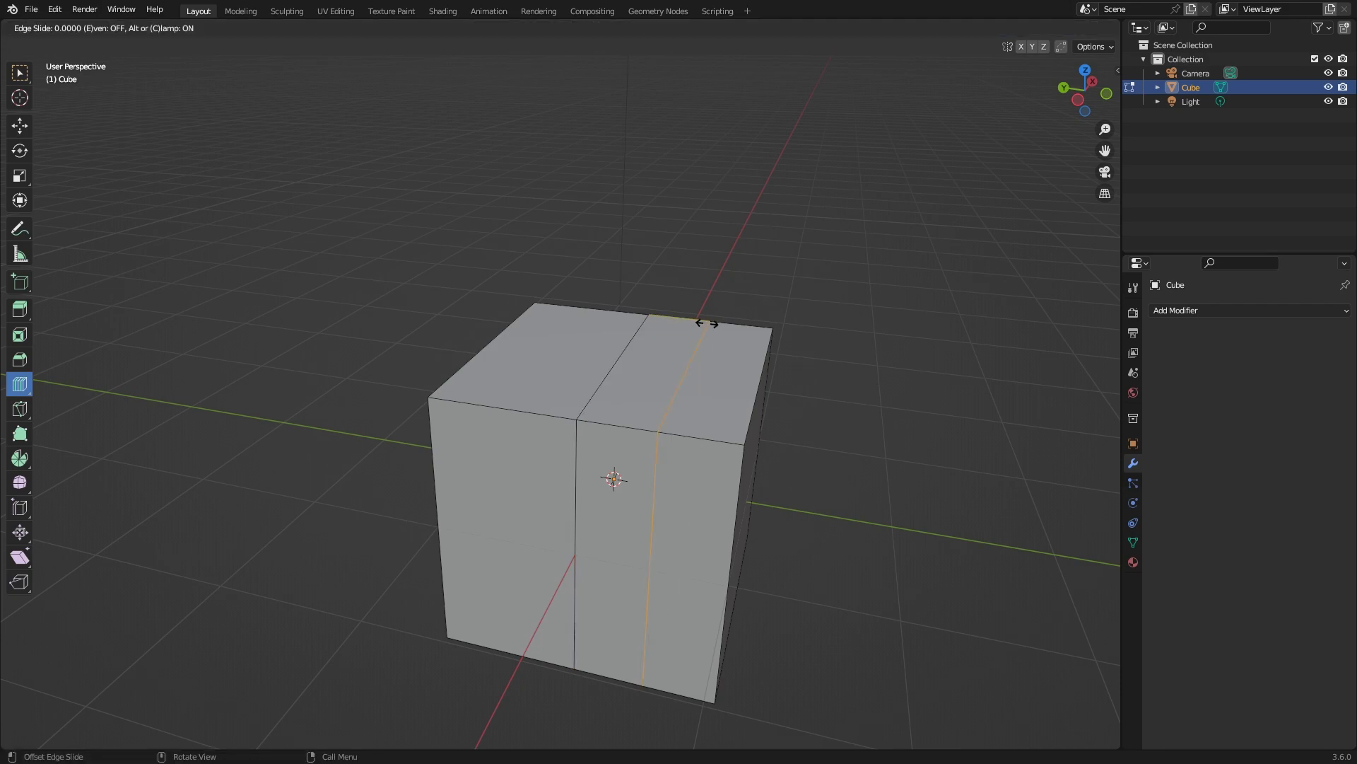
pyautogui.moveTo(558, 323); pyautogui.dragTo(560, 323)
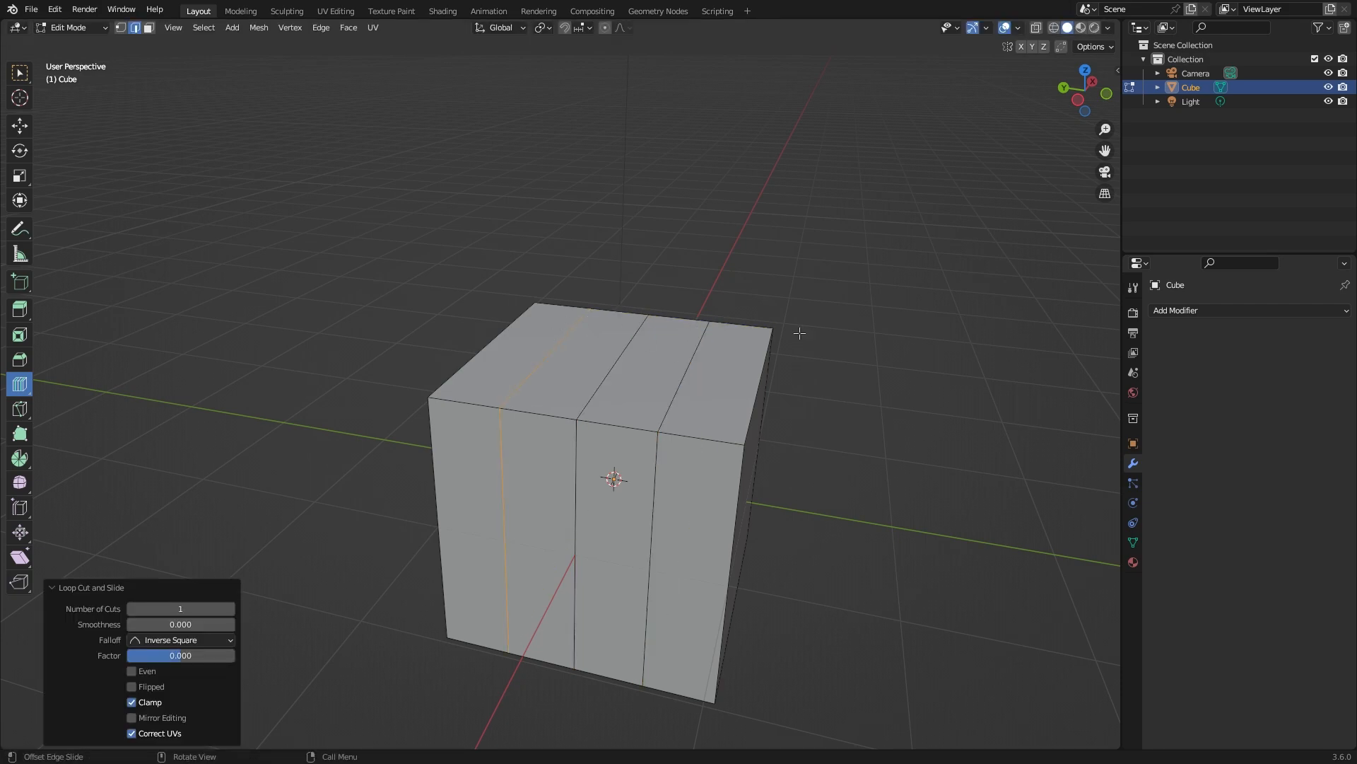
pyautogui.scroll(-1, 852, 360)
pyautogui.moveTo(861, 364); pyautogui.dragTo(837, 381, button='middle')
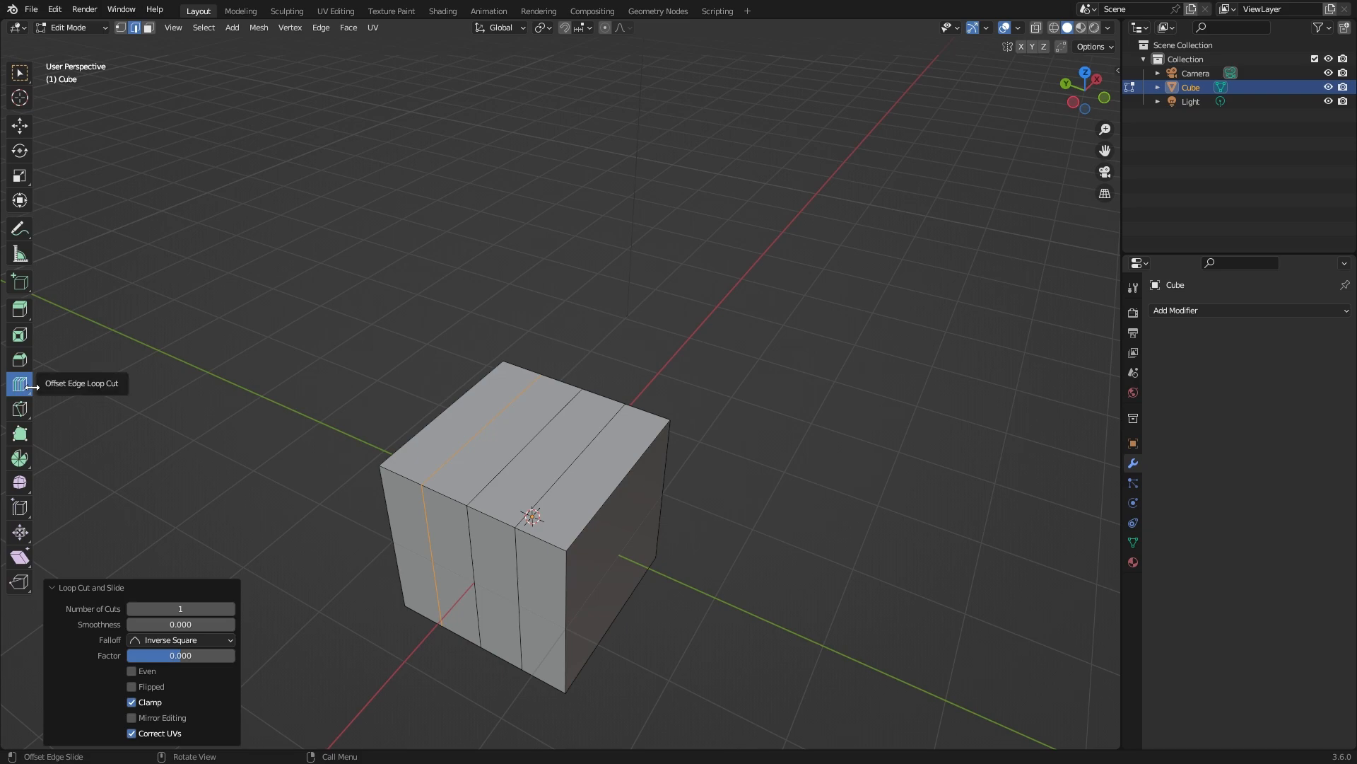
pyautogui.hotkey('ctrl', 'z')
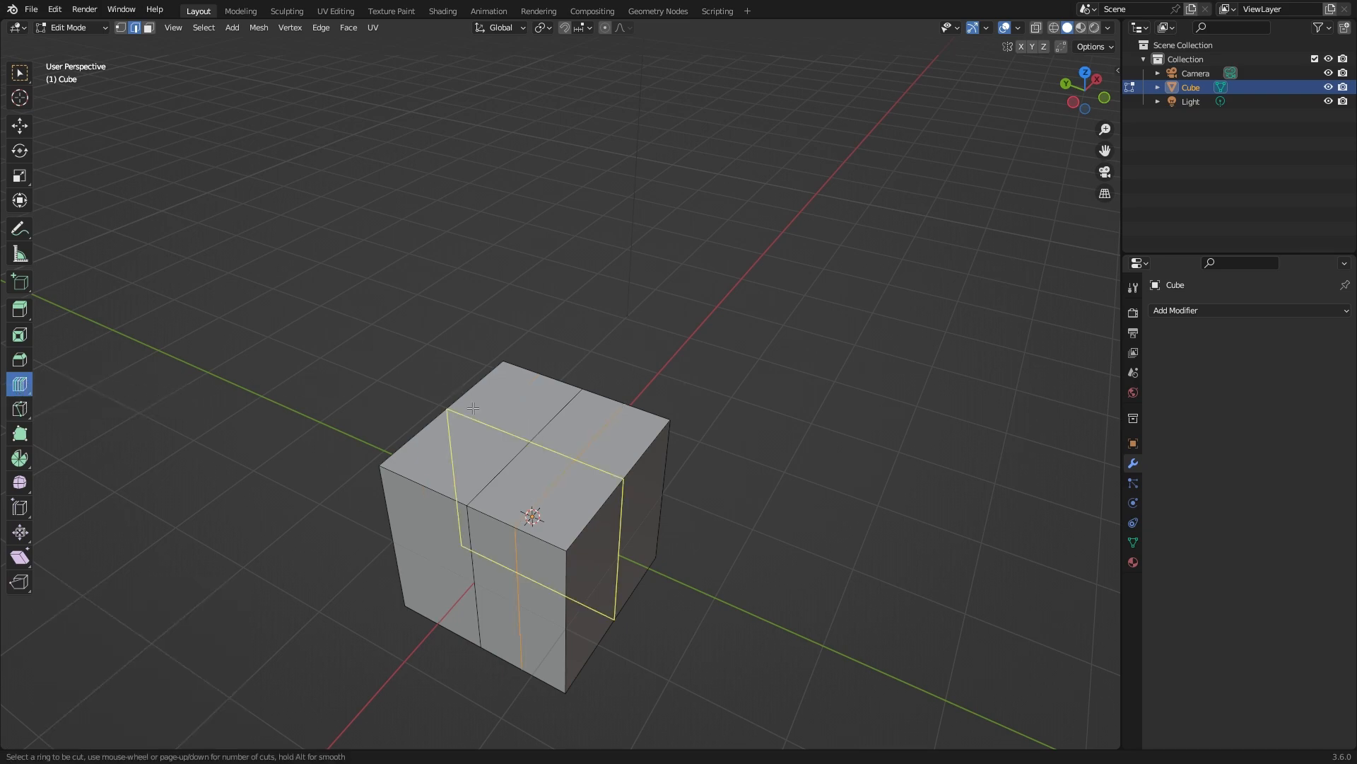
# Step: Try sliding offset loops out on both sides of the remaining half's loop cut
pyautogui.press('g')
pyautogui.press('g')
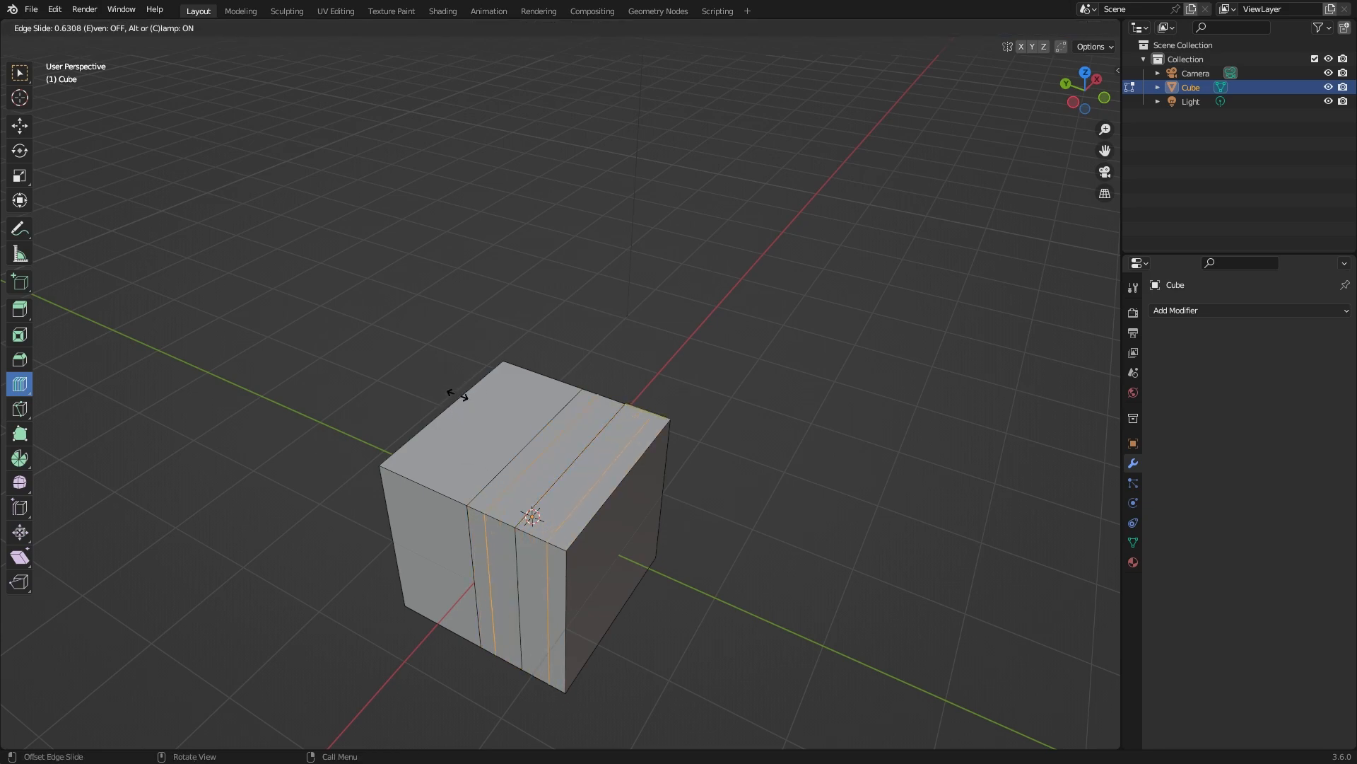
pyautogui.rightClick(456, 399)
# Step: Undo back to the single middle loop cut and return to the Select Box tool
pyautogui.moveTo(730, 472); pyautogui.dragTo(746, 441, button='middle')
pyautogui.hotkey('ctrl', 'z')
pyautogui.hotkey('ctrl', 'z')
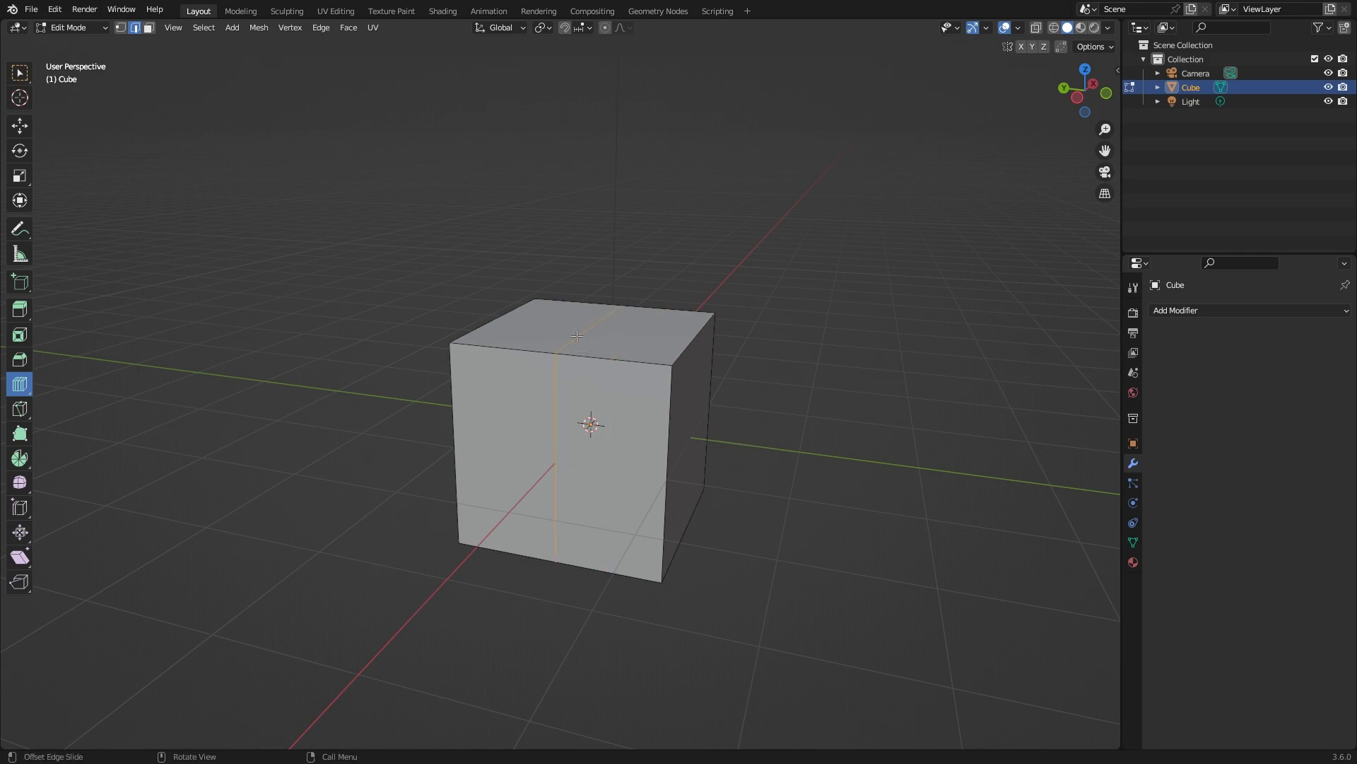
pyautogui.click(20, 73)
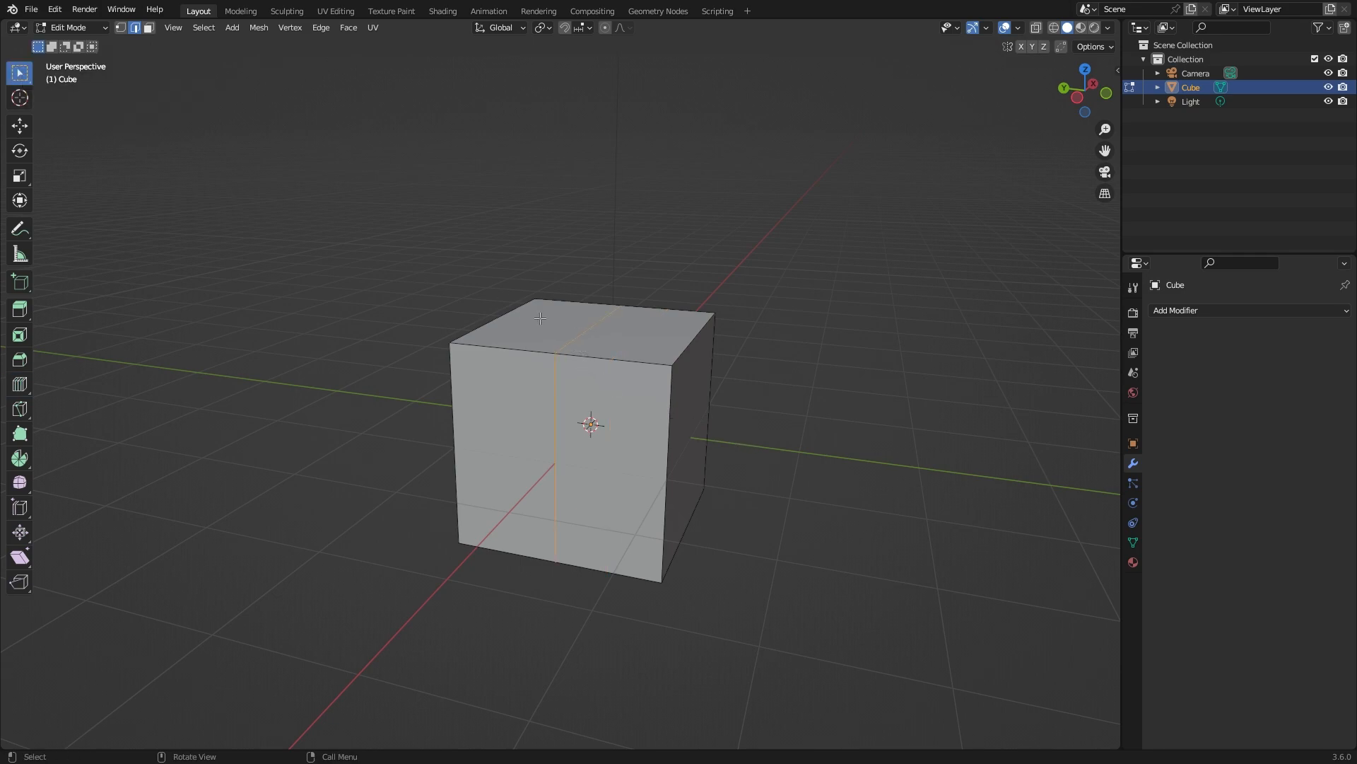
# Step: Try an offset edge loop cut on both sides of the middle loop, and undo it
pyautogui.hotkey('ctrl', 'shift', 'r')
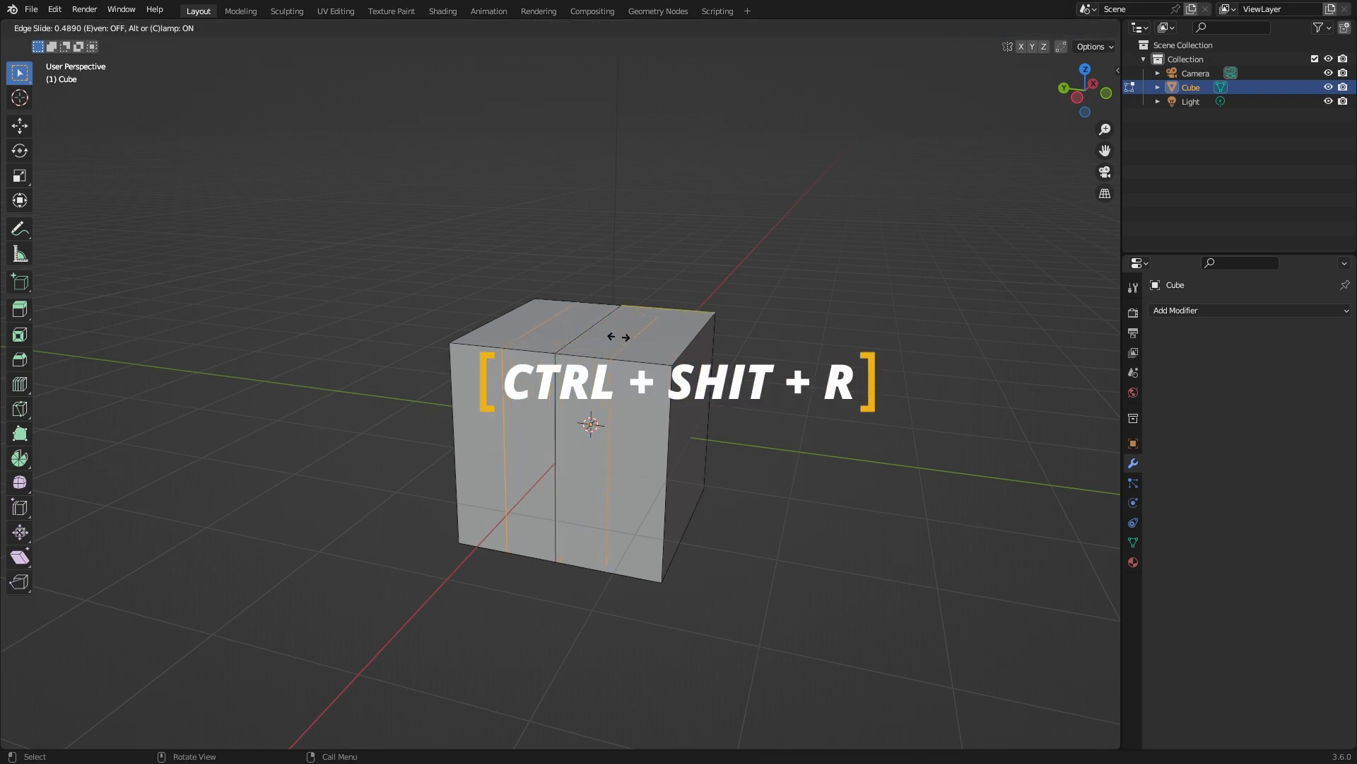
pyautogui.rightClick(614, 353)
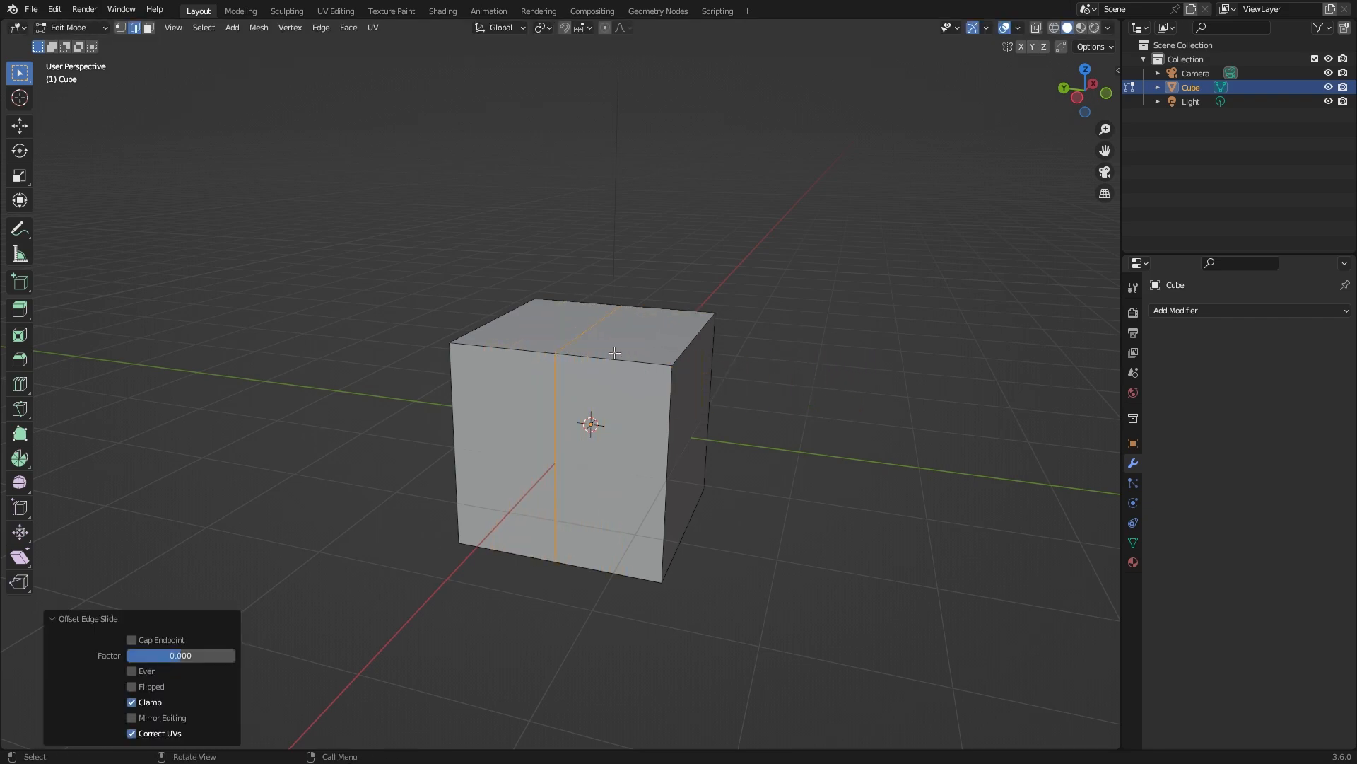
pyautogui.hotkey('ctrl', 'z')
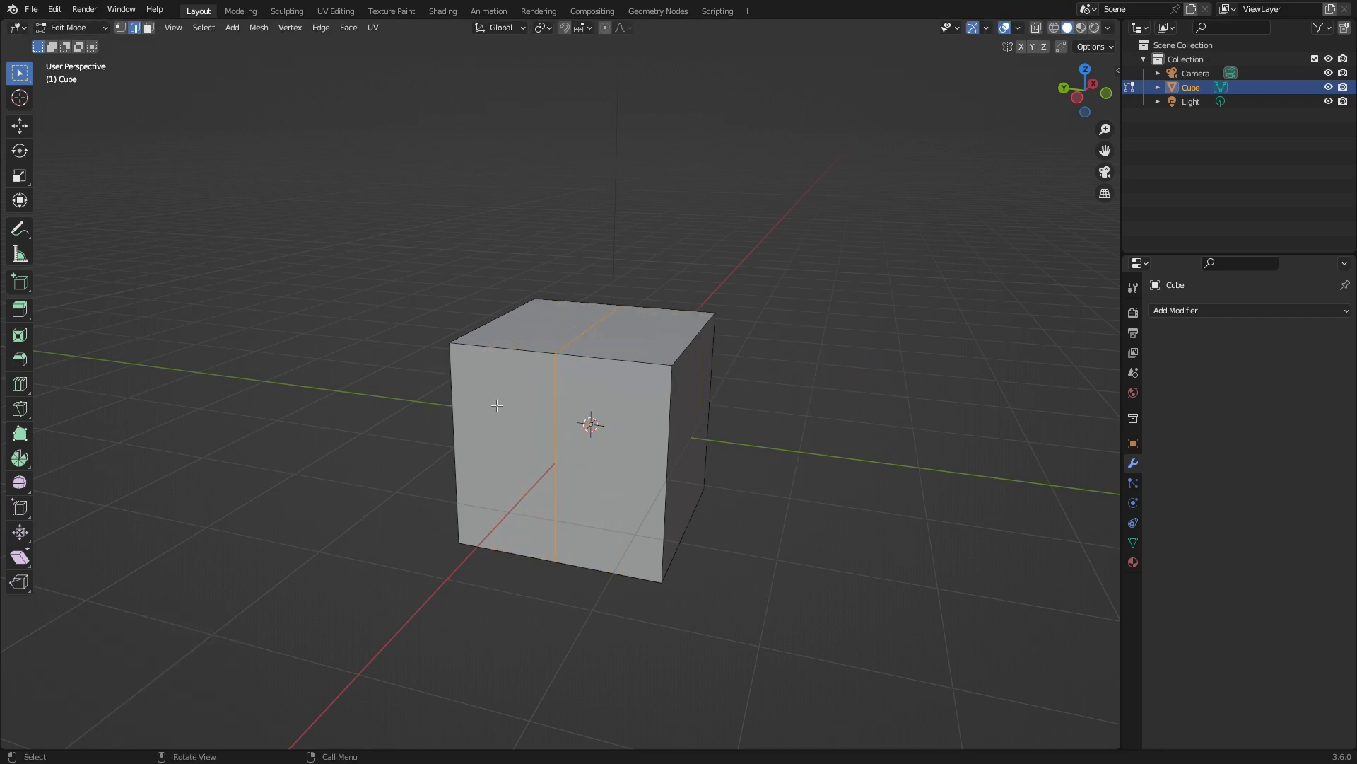
# Step: Select the whole cube and slice it with a slanted Bisect line that cuts off one corner
pyautogui.click(21, 410)
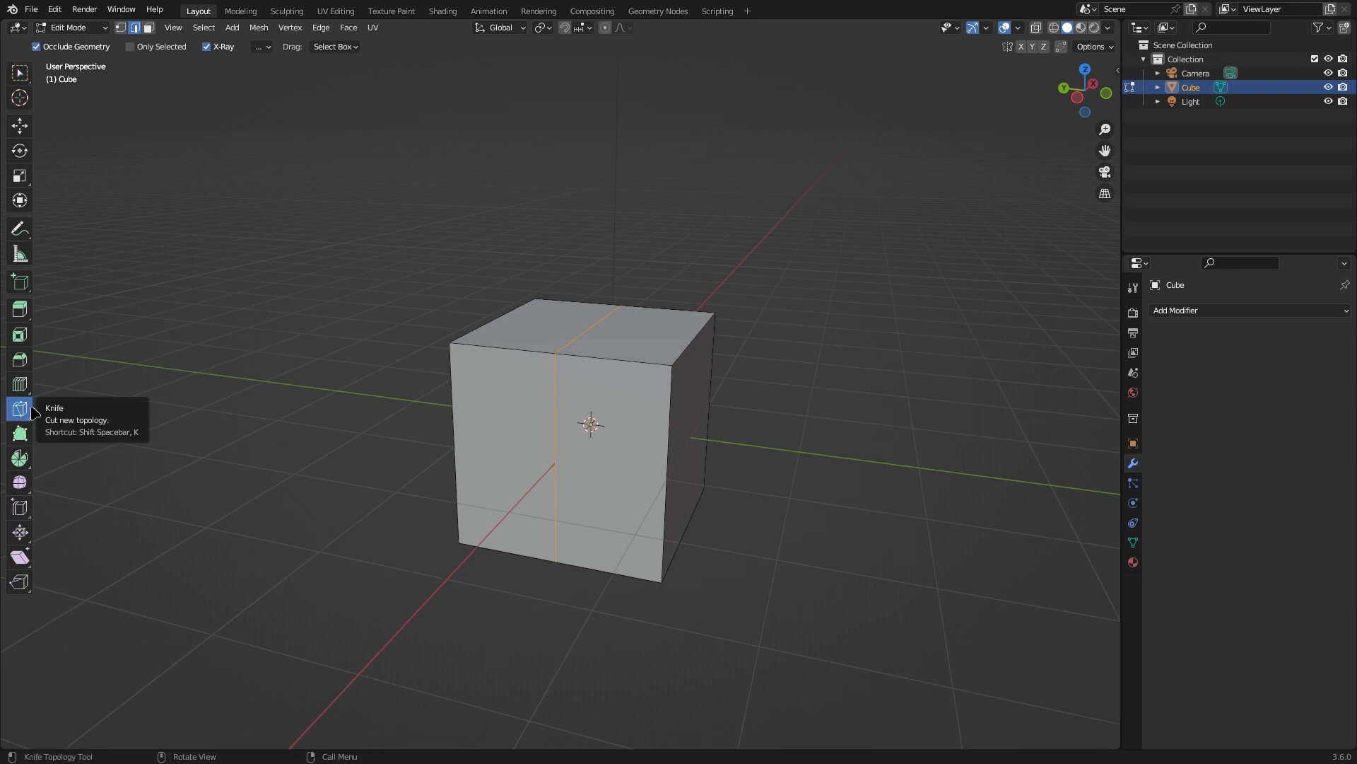
pyautogui.moveTo(23, 417); pyautogui.dragTo(68, 443)
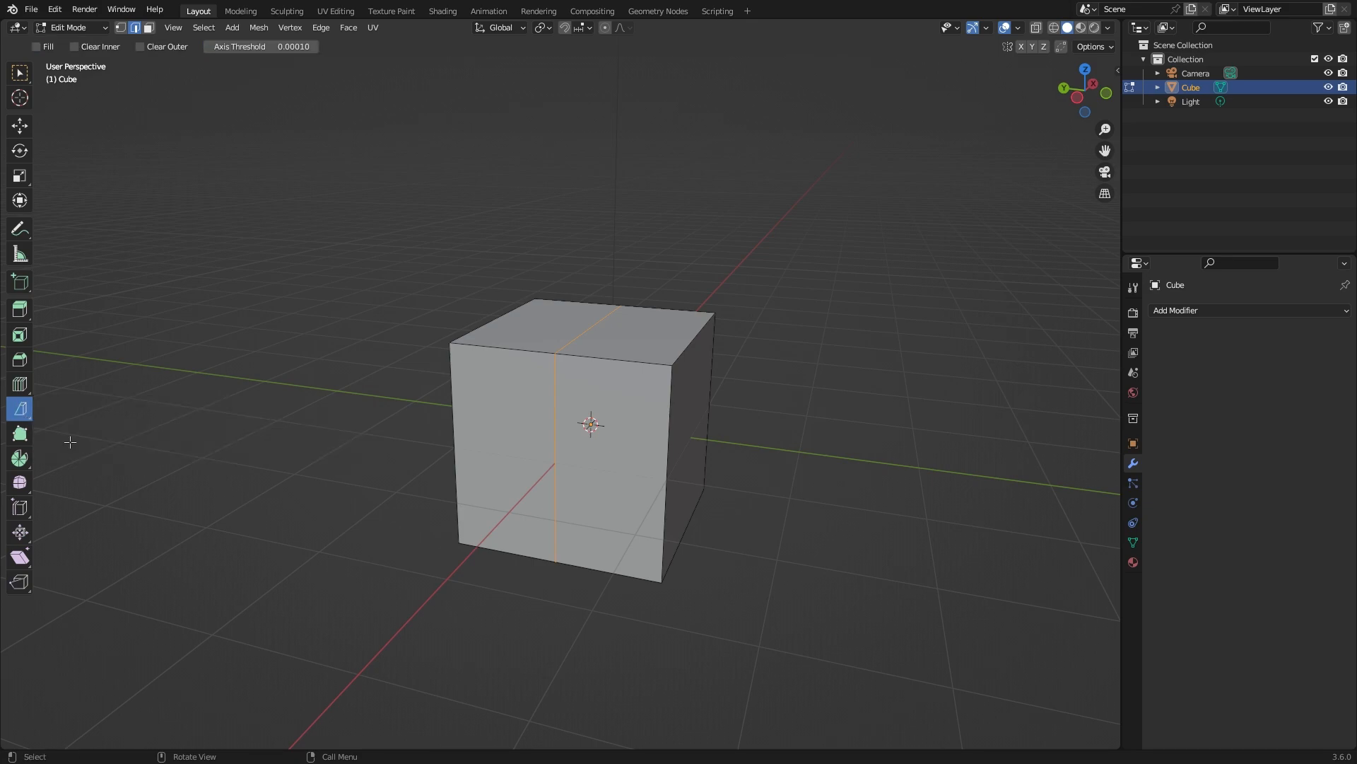
pyautogui.moveTo(808, 328); pyautogui.dragTo(564, 381, button='middle')
pyautogui.click(560, 280)
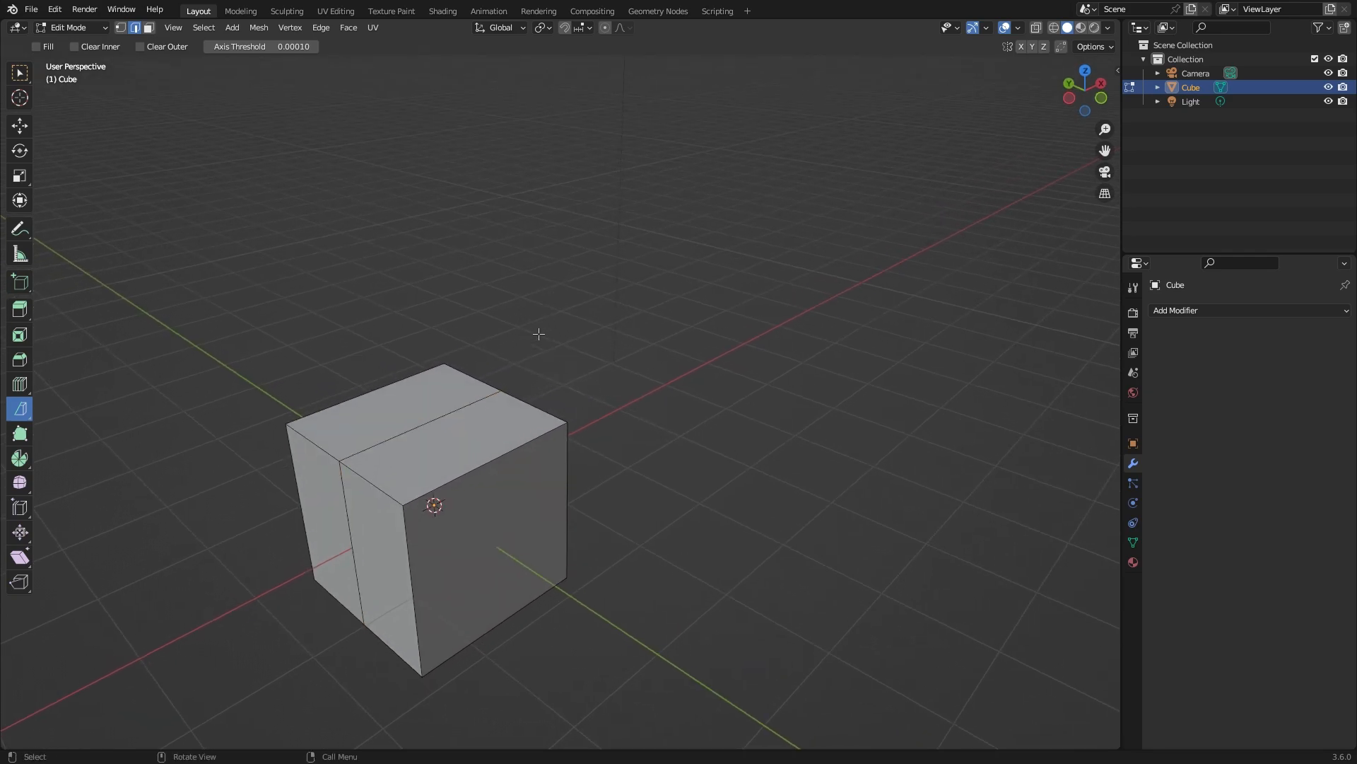
pyautogui.click(503, 391)
pyautogui.moveTo(423, 360); pyautogui.dragTo(540, 487)
pyautogui.moveTo(633, 382); pyautogui.dragTo(593, 405, button='middle')
pyautogui.press('a')
pyautogui.moveTo(487, 355); pyautogui.dragTo(640, 650)
# Step: Select the faces on the cut-off side of the bisected cube in face mode and delete them
pyautogui.moveTo(747, 524); pyautogui.dragTo(643, 425, button='middle')
pyautogui.press('3')
pyautogui.click(580, 457)
pyautogui.moveTo(580, 458)
pyautogui.mouseDown(button='middle')
pyautogui.moveTo(495, 466)
pyautogui.moveTo(537, 485)
pyautogui.moveTo(509, 368)
pyautogui.moveTo(623, 506)
pyautogui.moveTo(573, 443)
pyautogui.mouseUp(button='middle')
pyautogui.keyDown('shift'); pyautogui.click(527, 495); pyautogui.keyUp('shift')
pyautogui.keyDown('shift'); pyautogui.click(440, 461); pyautogui.keyUp('shift')
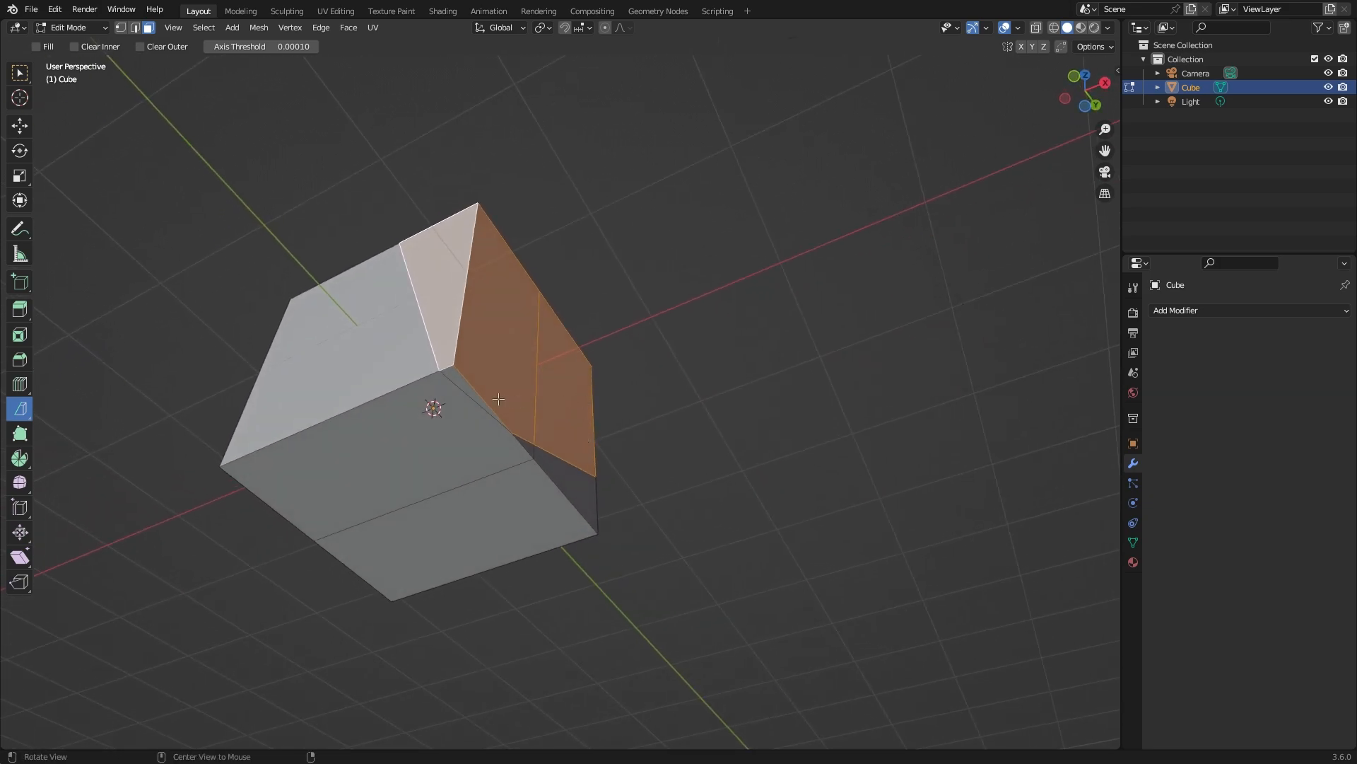
pyautogui.keyDown('shift'); pyautogui.click(469, 387); pyautogui.keyUp('shift')
pyautogui.moveTo(587, 393)
pyautogui.mouseDown(button='middle')
pyautogui.moveTo(522, 423)
pyautogui.moveTo(537, 403)
pyautogui.moveTo(627, 394)
pyautogui.moveTo(706, 561)
pyautogui.moveTo(715, 415)
pyautogui.moveTo(565, 396)
pyautogui.mouseUp(button='middle')
pyautogui.press('x')
pyautogui.click(716, 415)
pyautogui.hotkey('ctrl', 'z')
pyautogui.press('x')
pyautogui.click(692, 444)
# Step: Select both top faces and bisect only them with a nearly straight line at about X -0.309 m, crossing the middle loop
pyautogui.scroll(-3, 681, 402)
pyautogui.click(551, 424)
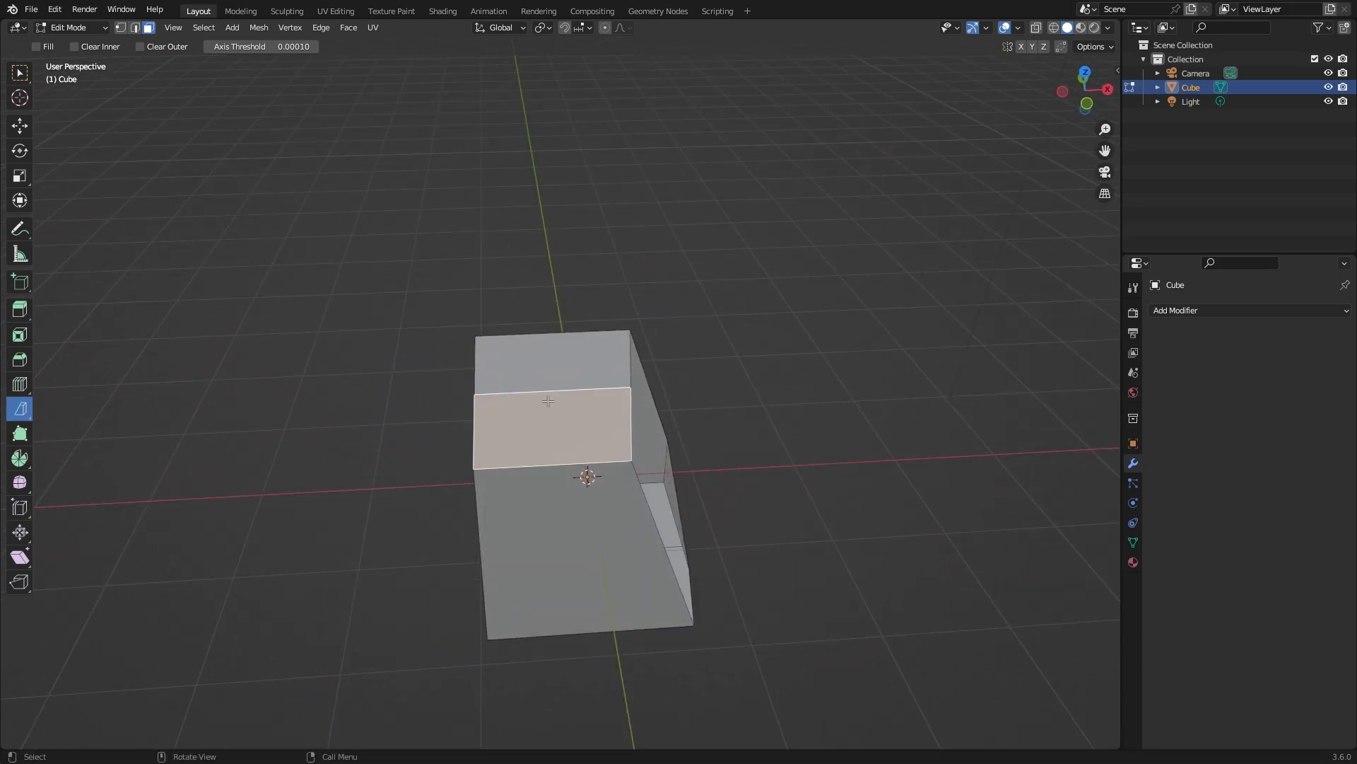
pyautogui.click(567, 347)
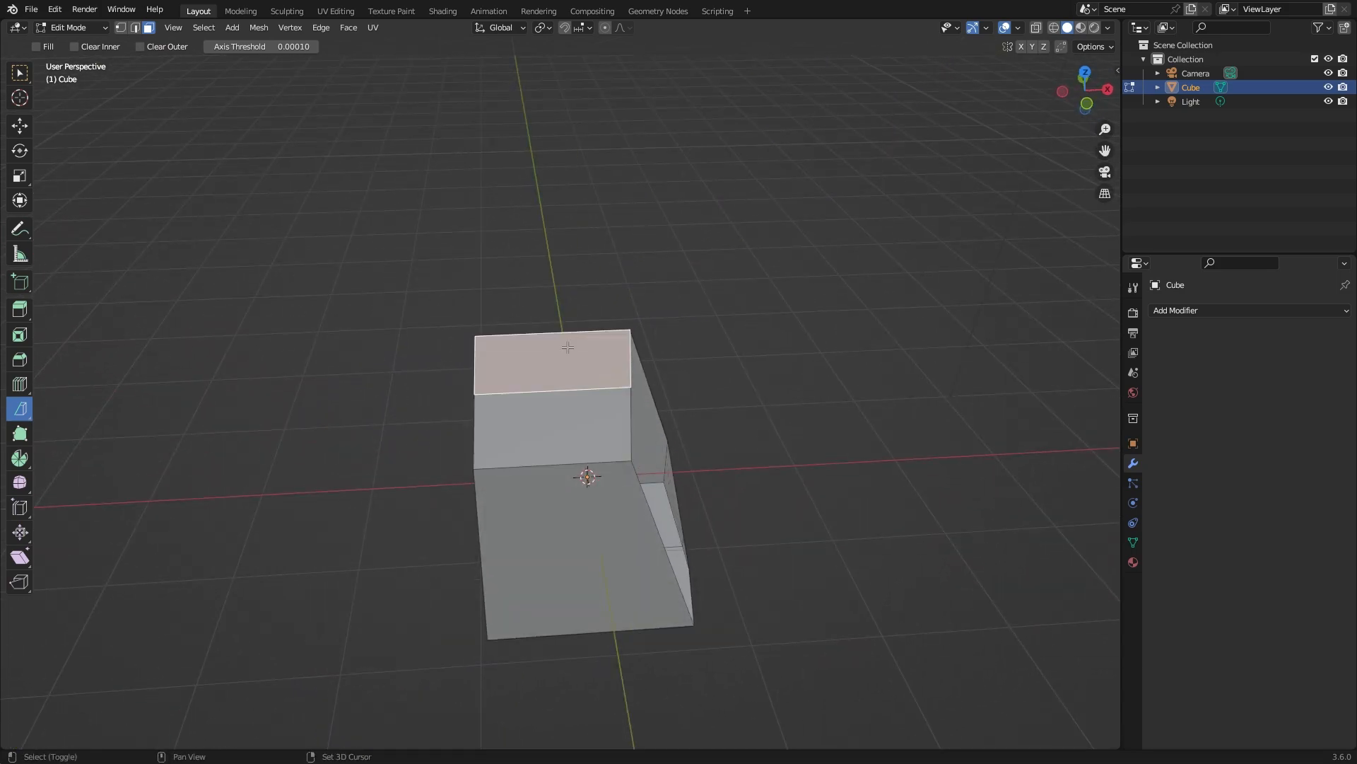
pyautogui.click(544, 227)
pyautogui.moveTo(559, 486); pyautogui.dragTo(559, 487)
pyautogui.moveTo(1004, 462); pyautogui.dragTo(675, 442, button='middle')
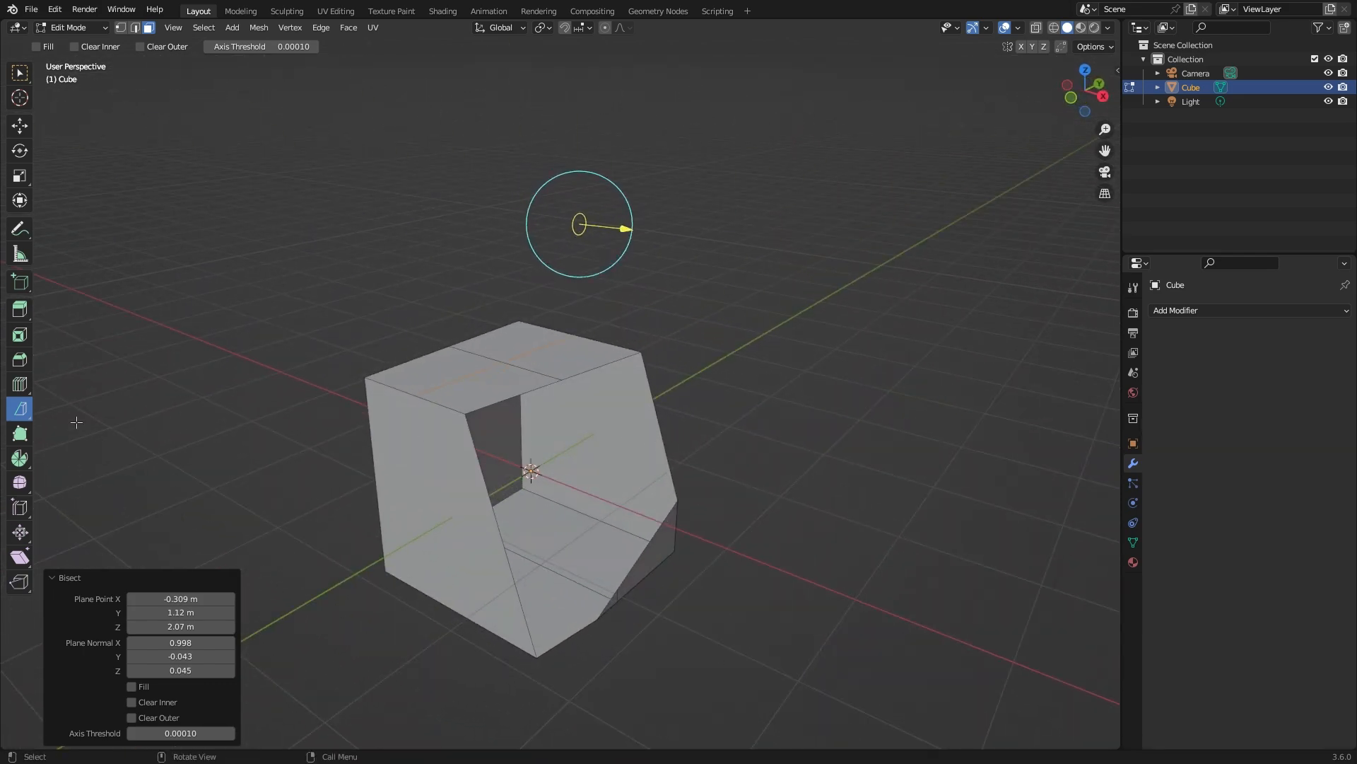
# Step: Switch back to the Knife tool for cutting the cube's top faces
pyautogui.click(25, 414)
pyautogui.click(76, 406)
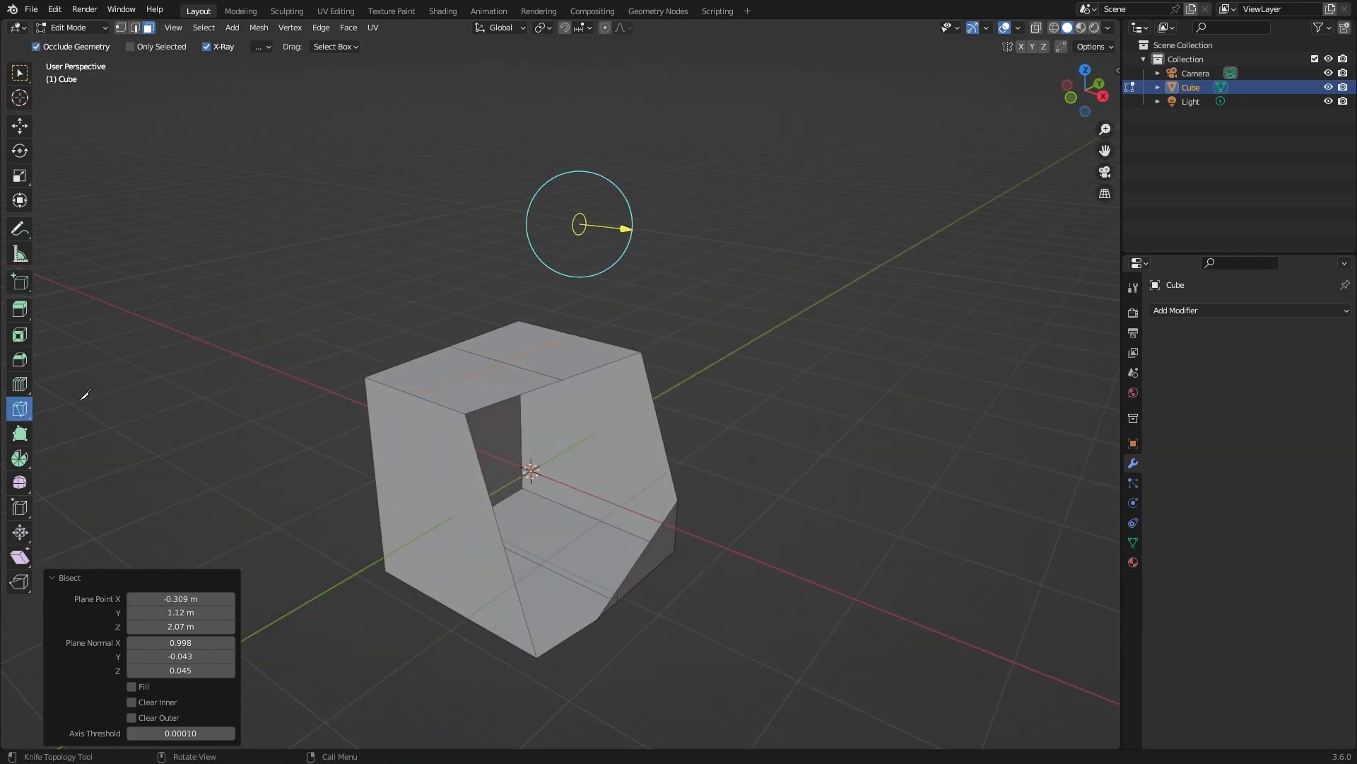
pyautogui.scroll(2, 629, 363)
pyautogui.scroll(3, 412, 389)
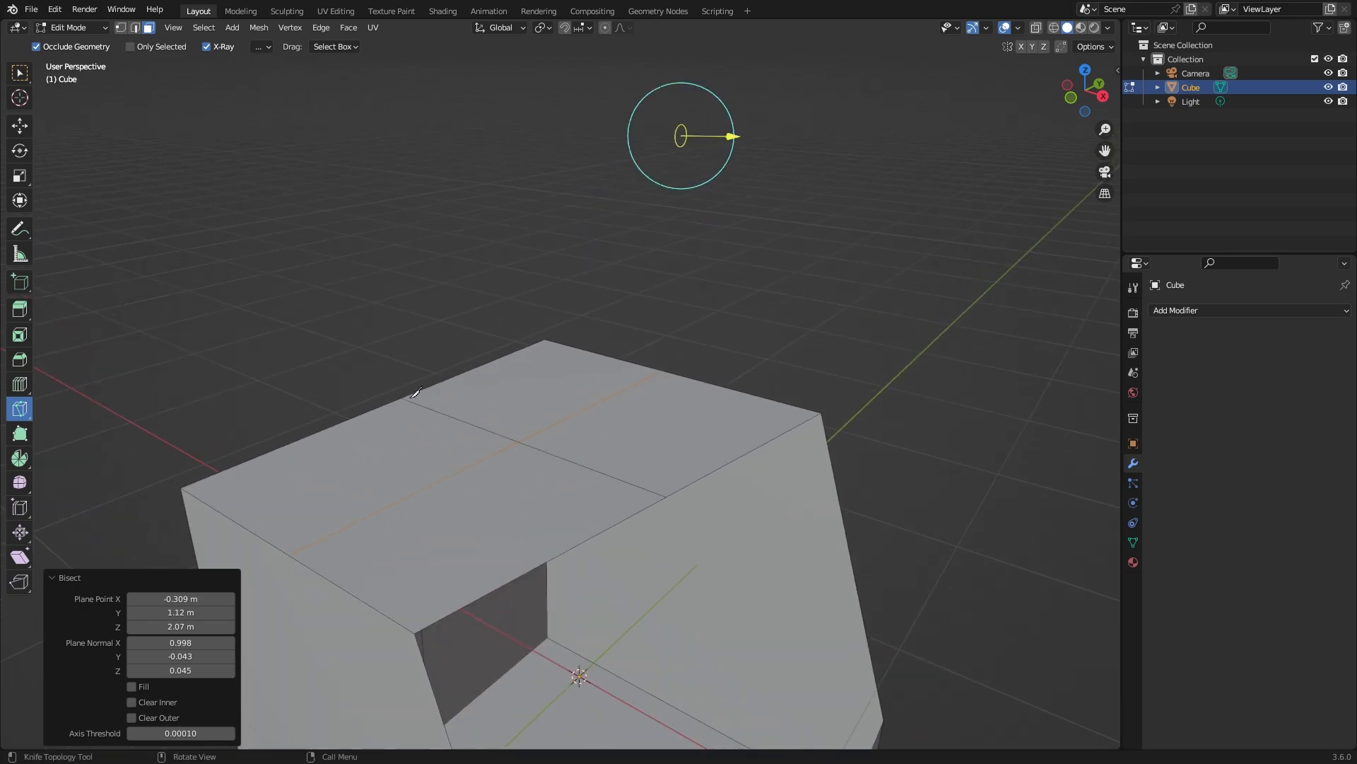
pyautogui.click(402, 398)
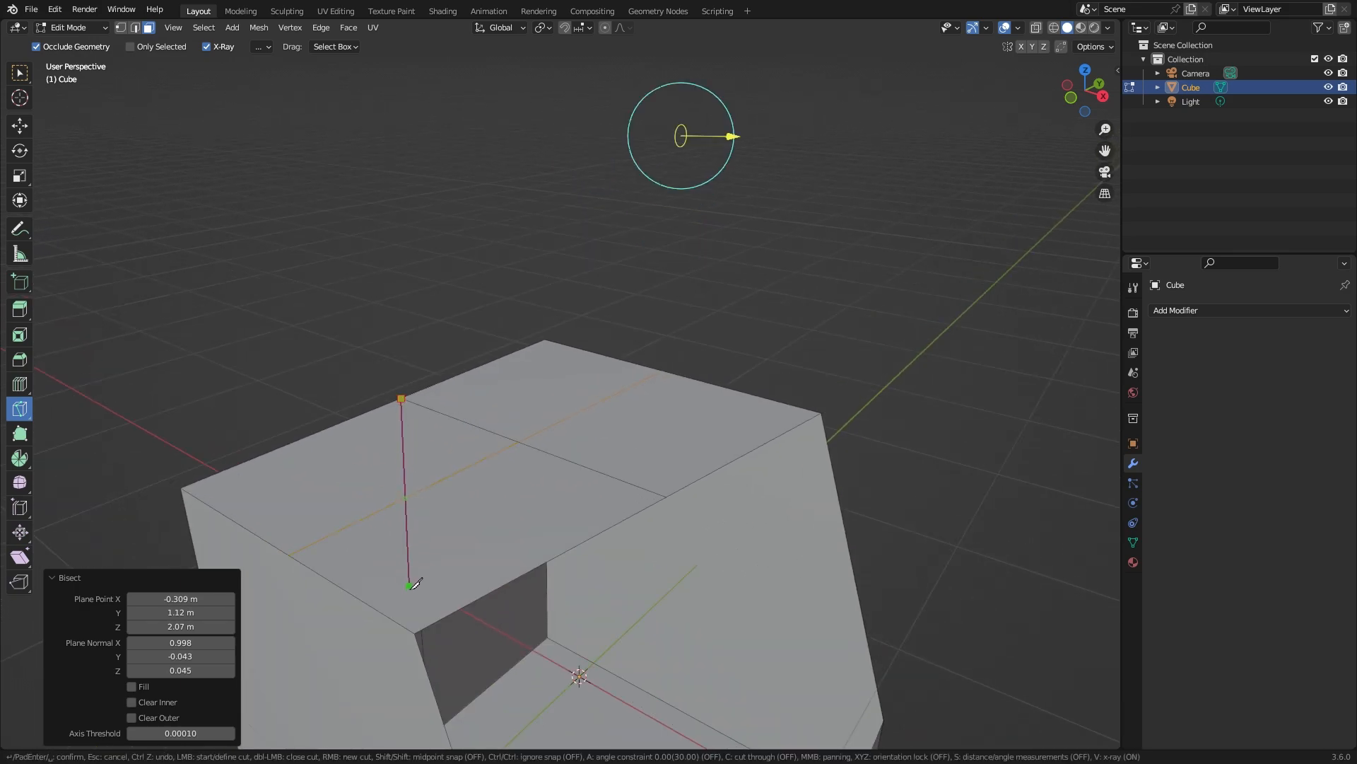
pyautogui.click(404, 499)
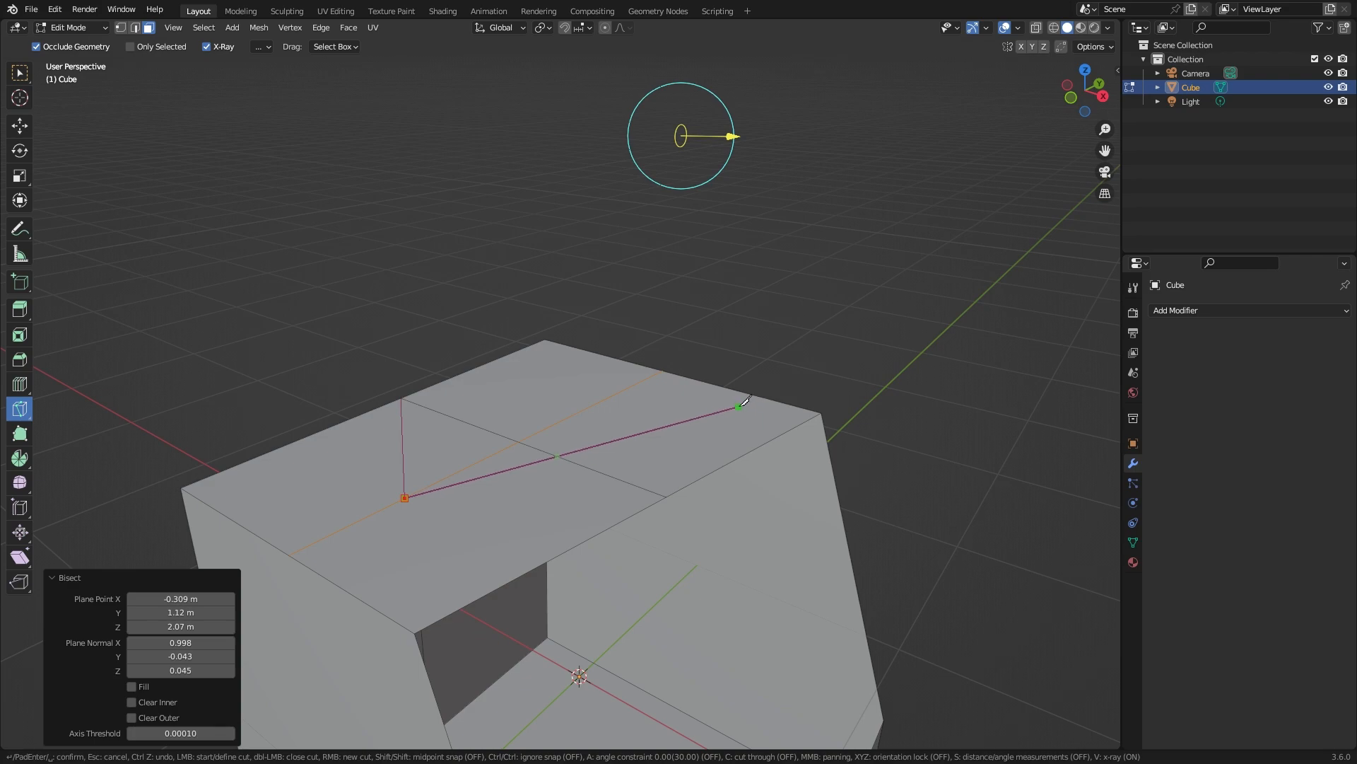
pyautogui.rightClick(765, 400)
pyautogui.scroll(-4, 645, 437)
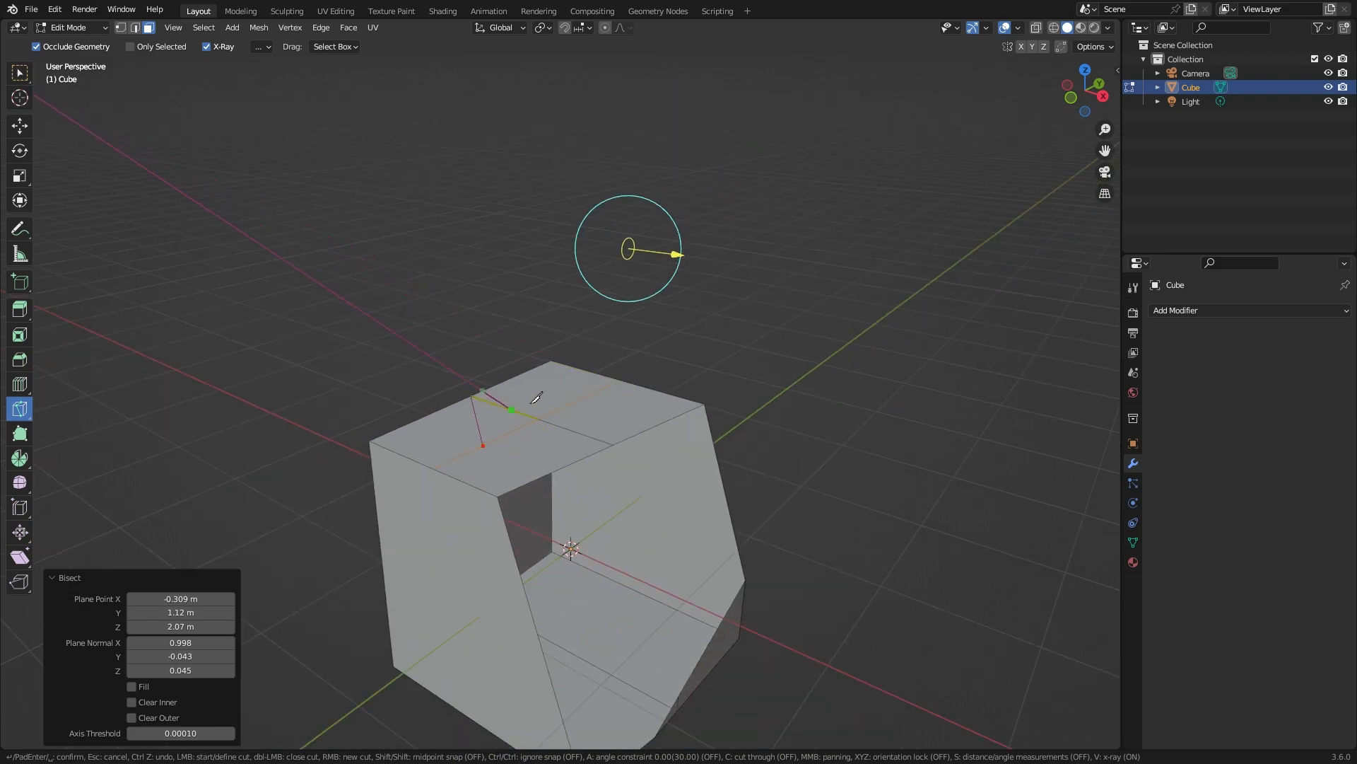
pyautogui.press('Escape')
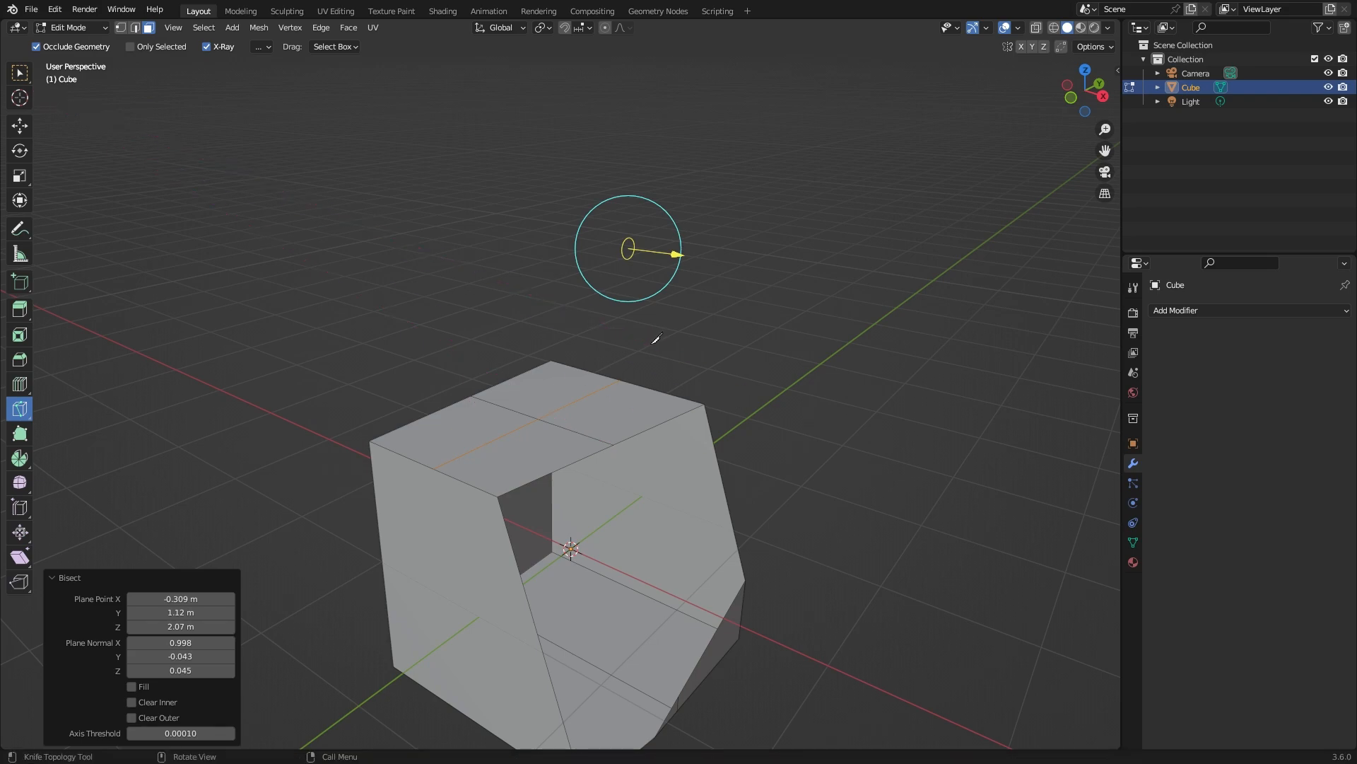
# Step: Return to the selection tool, leave Edit Mode and delete the cut-up cube object
pyautogui.click(20, 74)
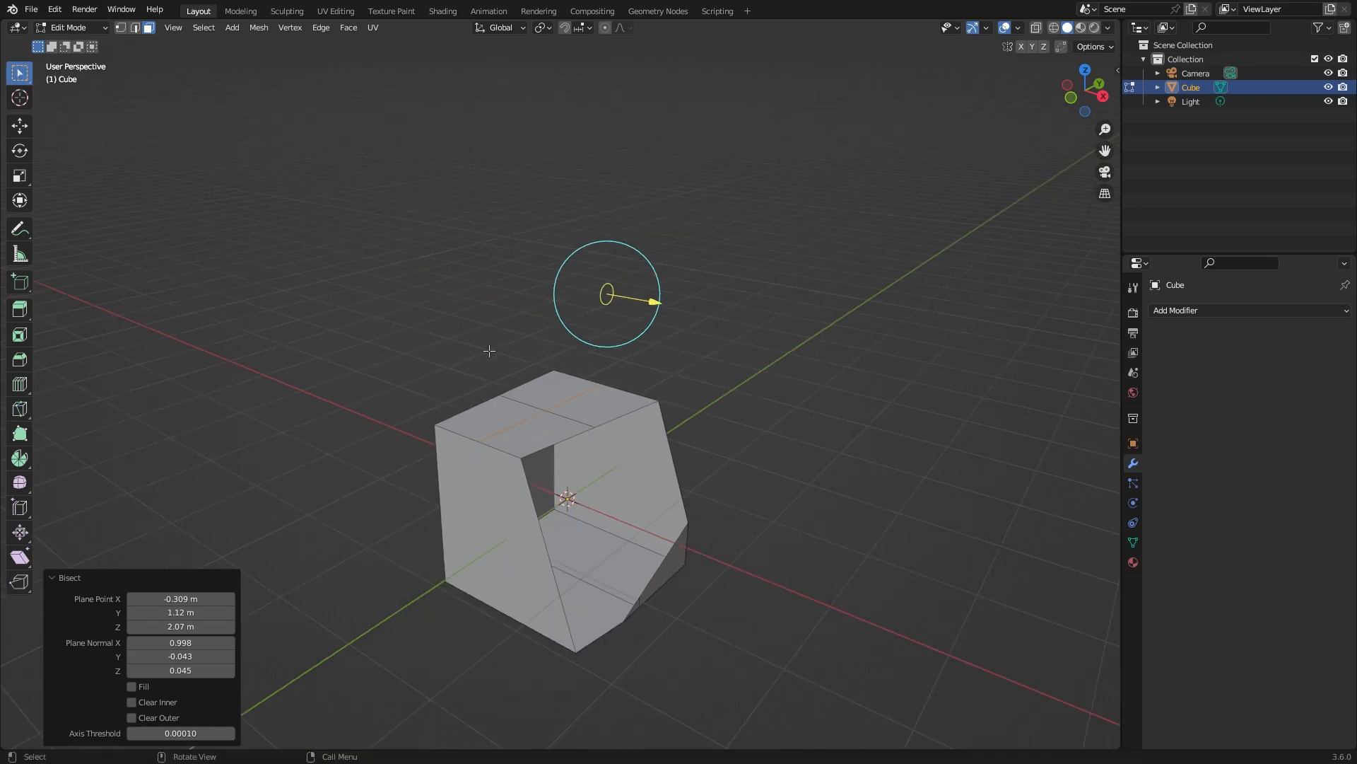
pyautogui.press('Tab')
pyautogui.press('x')
pyautogui.click(642, 433)
# Step: Add a new default 2 m cube to the empty scene
pyautogui.hotkey('shift', 'a')
pyautogui.press('Escape')
pyautogui.press('Escape')
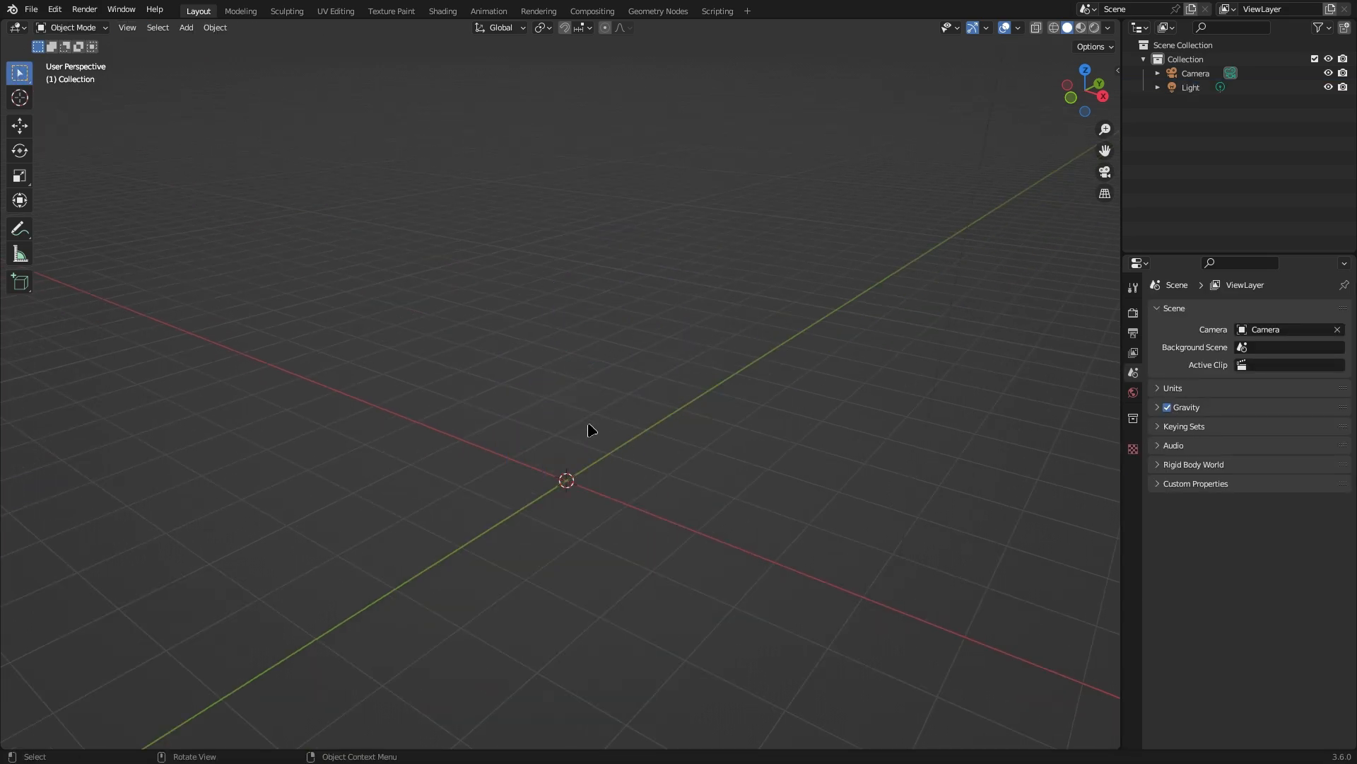
pyautogui.hotkey('shift', 'a')
pyautogui.moveTo(588, 425)
pyautogui.click(657, 438)
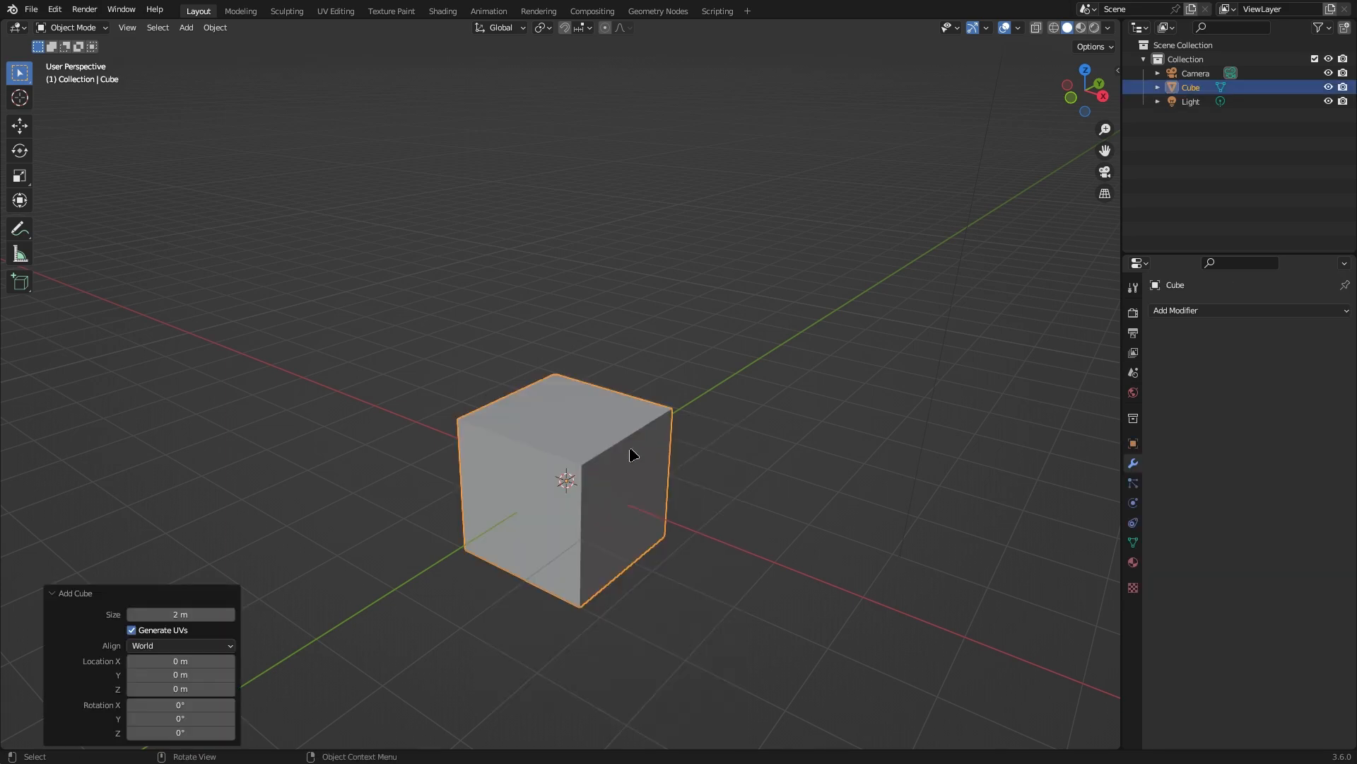
# Step: Enter Edit Mode on the new cube and activate the Poly Build tool with vertex and edge selection enabled
pyautogui.scroll(2, 596, 465)
pyautogui.press('Tab')
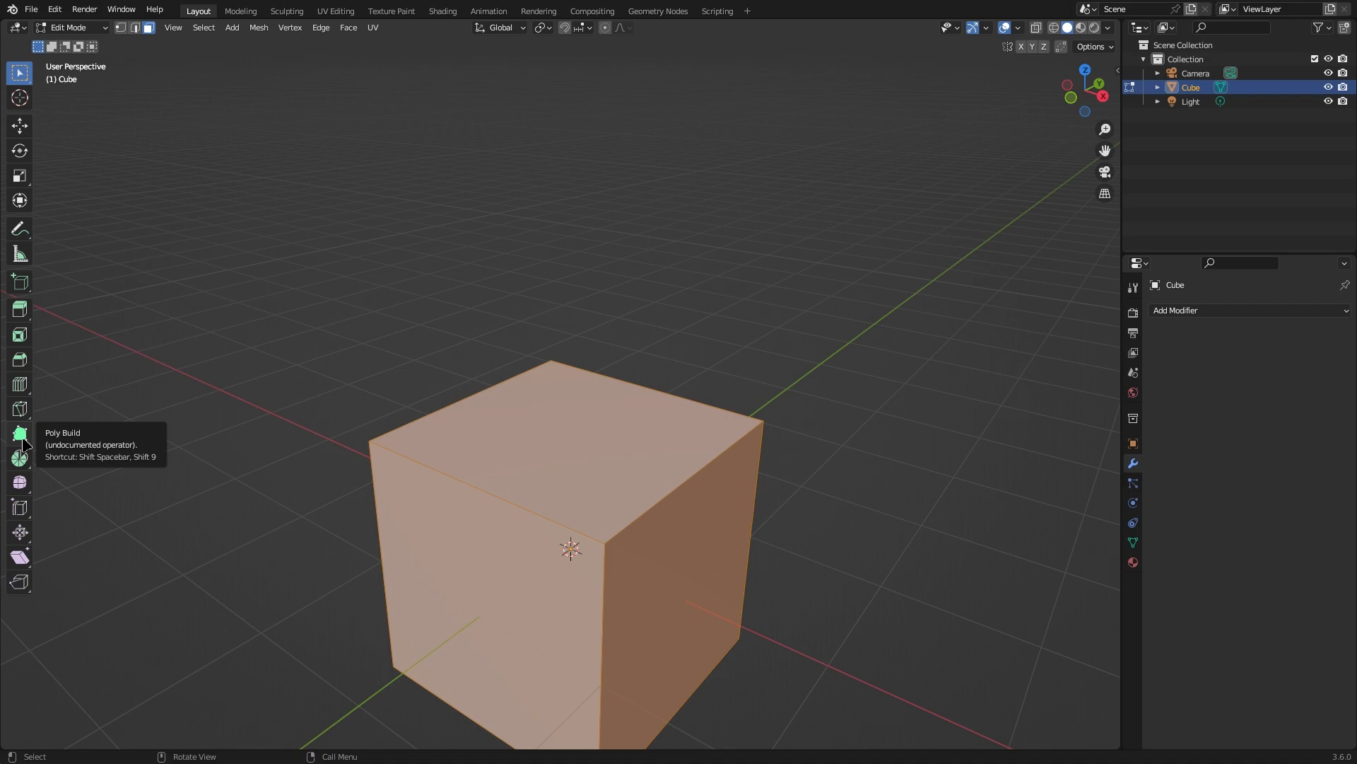
pyautogui.click(23, 439)
pyautogui.press('2')
pyautogui.click(681, 480)
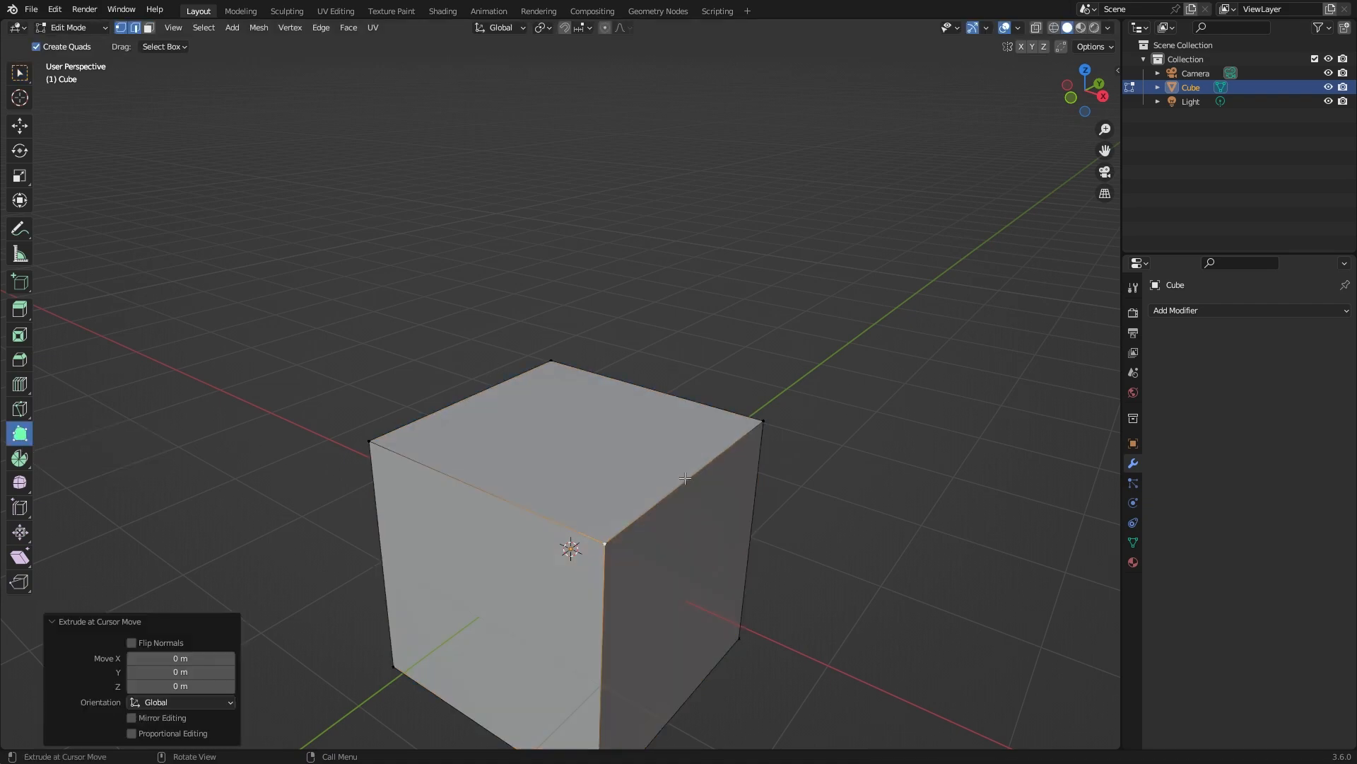
pyautogui.moveTo(822, 528); pyautogui.dragTo(654, 429, button='middle')
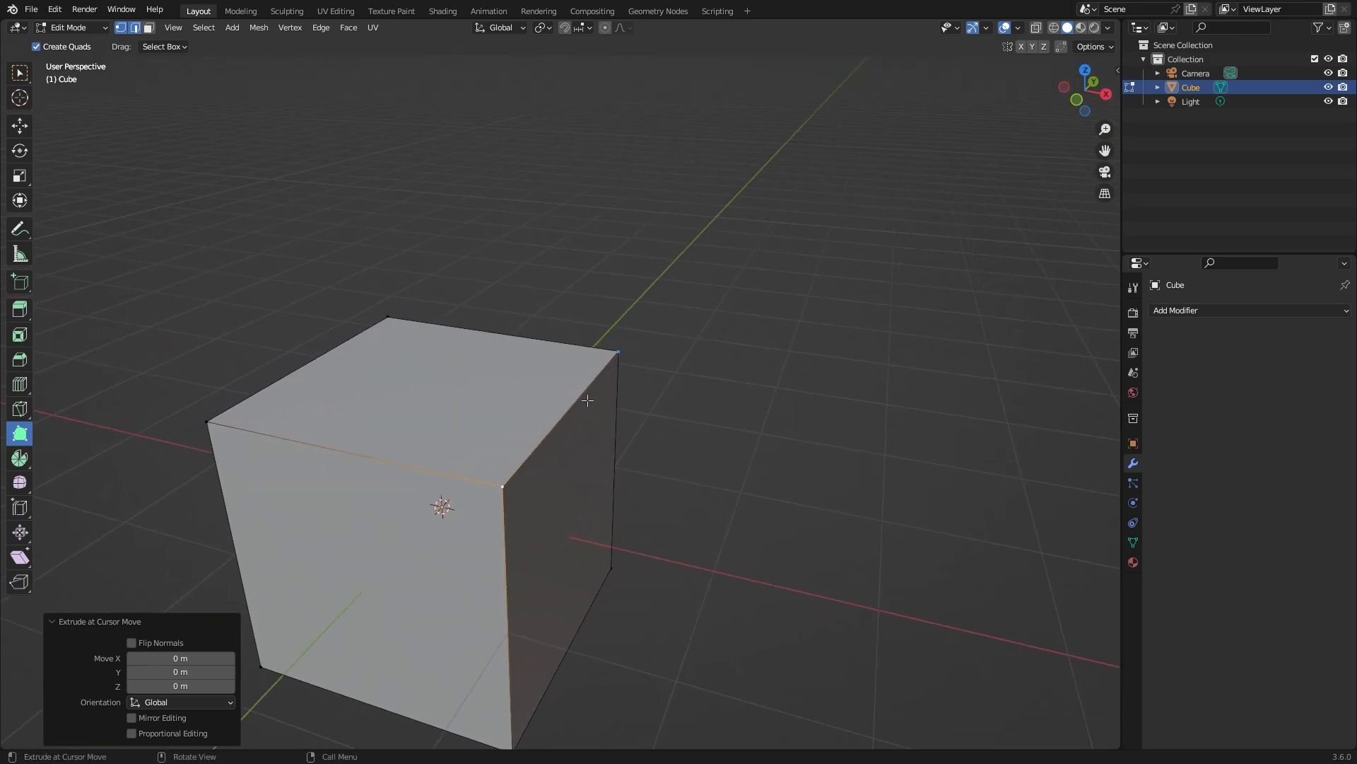
# Step: Distort the cube by pulling several of its corner vertices outward with Poly Build
pyautogui.moveTo(593, 388)
pyautogui.mouseDown()
pyautogui.moveTo(668, 395)
pyautogui.moveTo(648, 327)
pyautogui.moveTo(648, 363)
pyautogui.moveTo(609, 371)
pyautogui.mouseUp()
pyautogui.moveTo(798, 333); pyautogui.dragTo(596, 403, button='middle')
pyautogui.click(625, 394)
pyautogui.moveTo(622, 394); pyautogui.dragTo(776, 326)
pyautogui.moveTo(611, 246); pyautogui.dragTo(688, 102)
pyautogui.moveTo(577, 271); pyautogui.dragTo(508, 209, button='middle')
pyautogui.moveTo(481, 327); pyautogui.dragTo(289, 371)
pyautogui.click(582, 392)
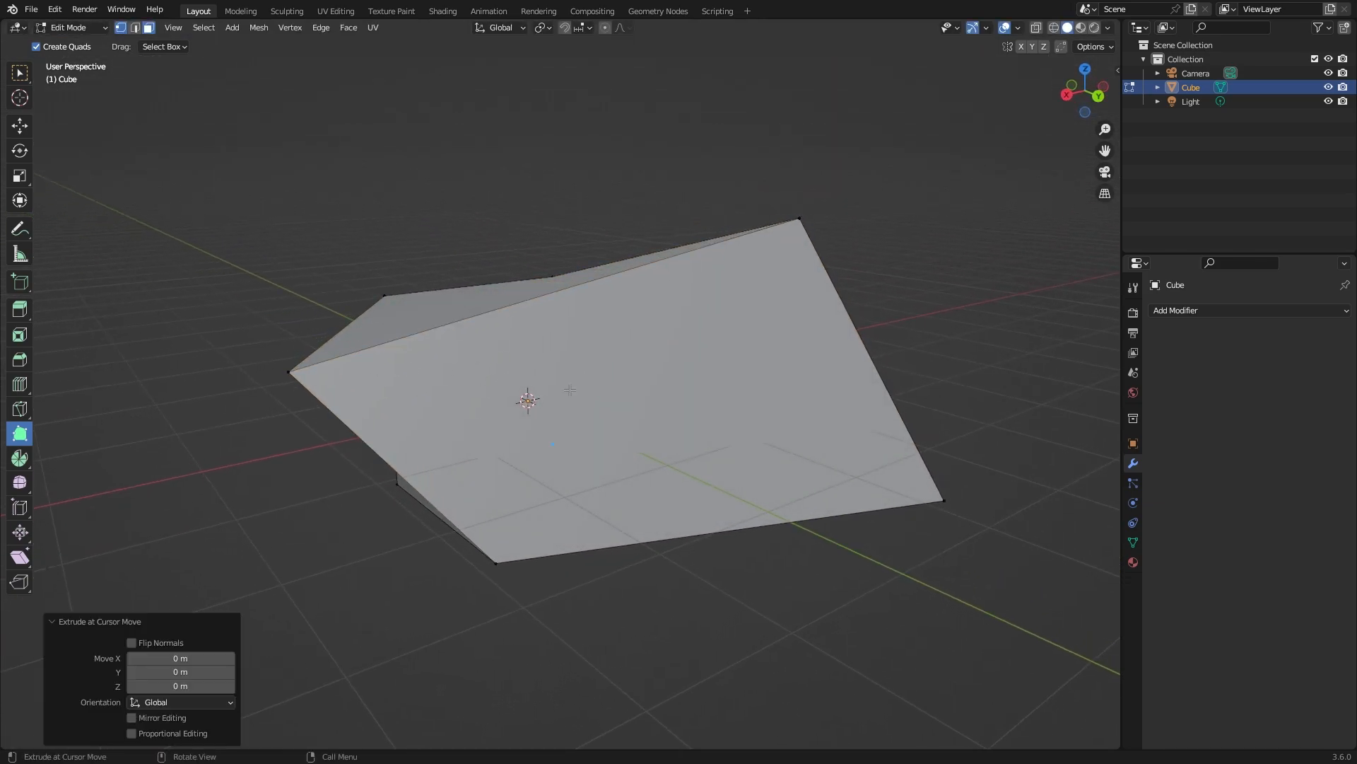
# Step: Reposition a top corner vertex by about -0.48 m in X, 0.19 m in Y and 0.85 m in Z
pyautogui.moveTo(570, 388); pyautogui.dragTo(631, 400, button='middle')
pyautogui.moveTo(324, 443); pyautogui.dragTo(426, 534)
pyautogui.press('g')
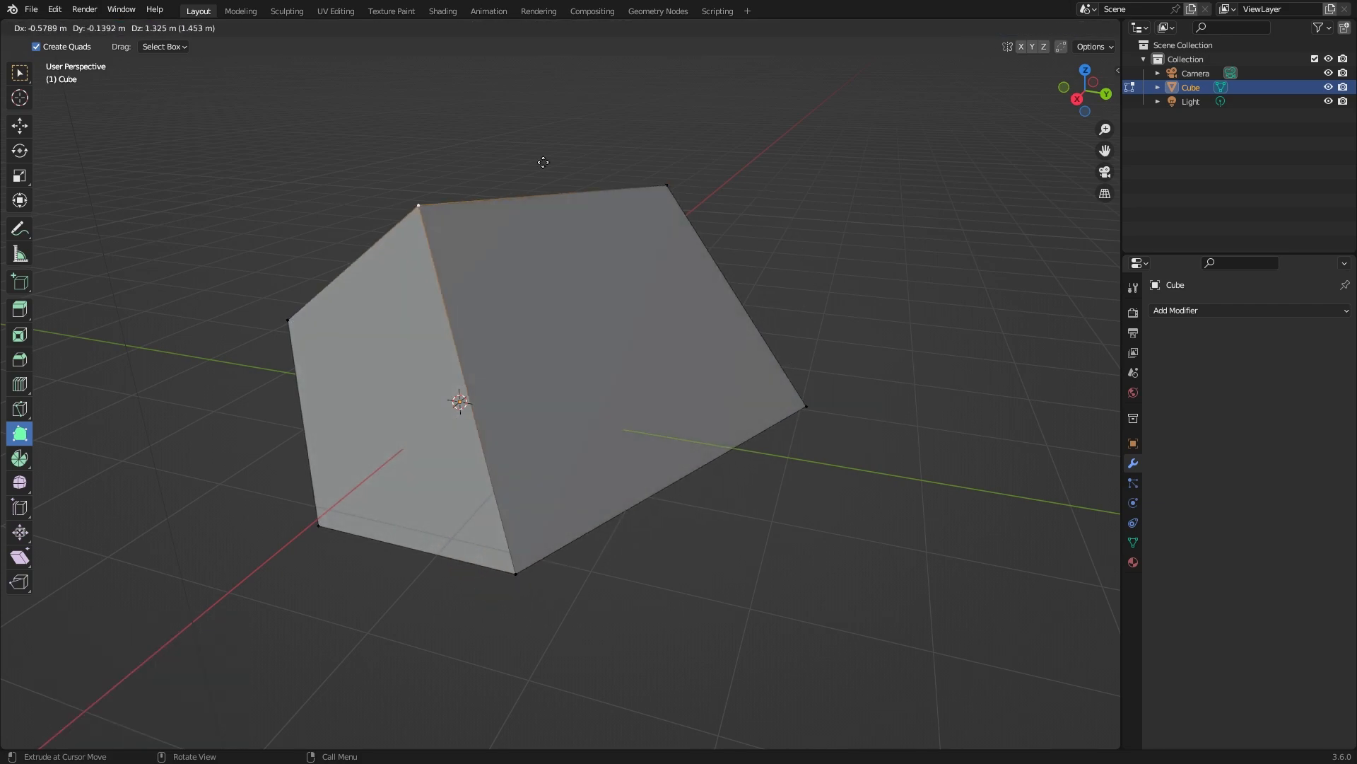
pyautogui.moveTo(738, 206); pyautogui.dragTo(615, 227)
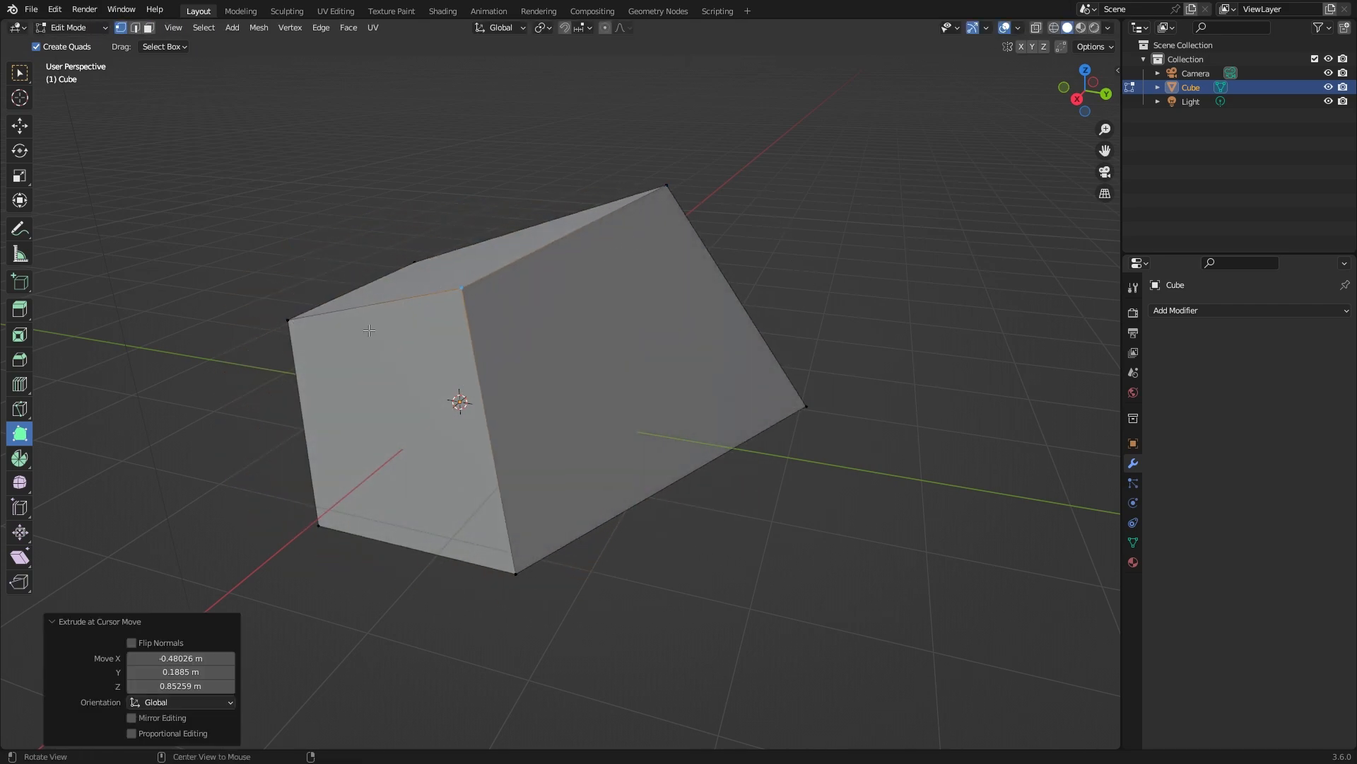
pyautogui.keyDown('alt'); pyautogui.moveTo(368, 330); pyautogui.dragTo(443, 354); pyautogui.keyUp('alt')
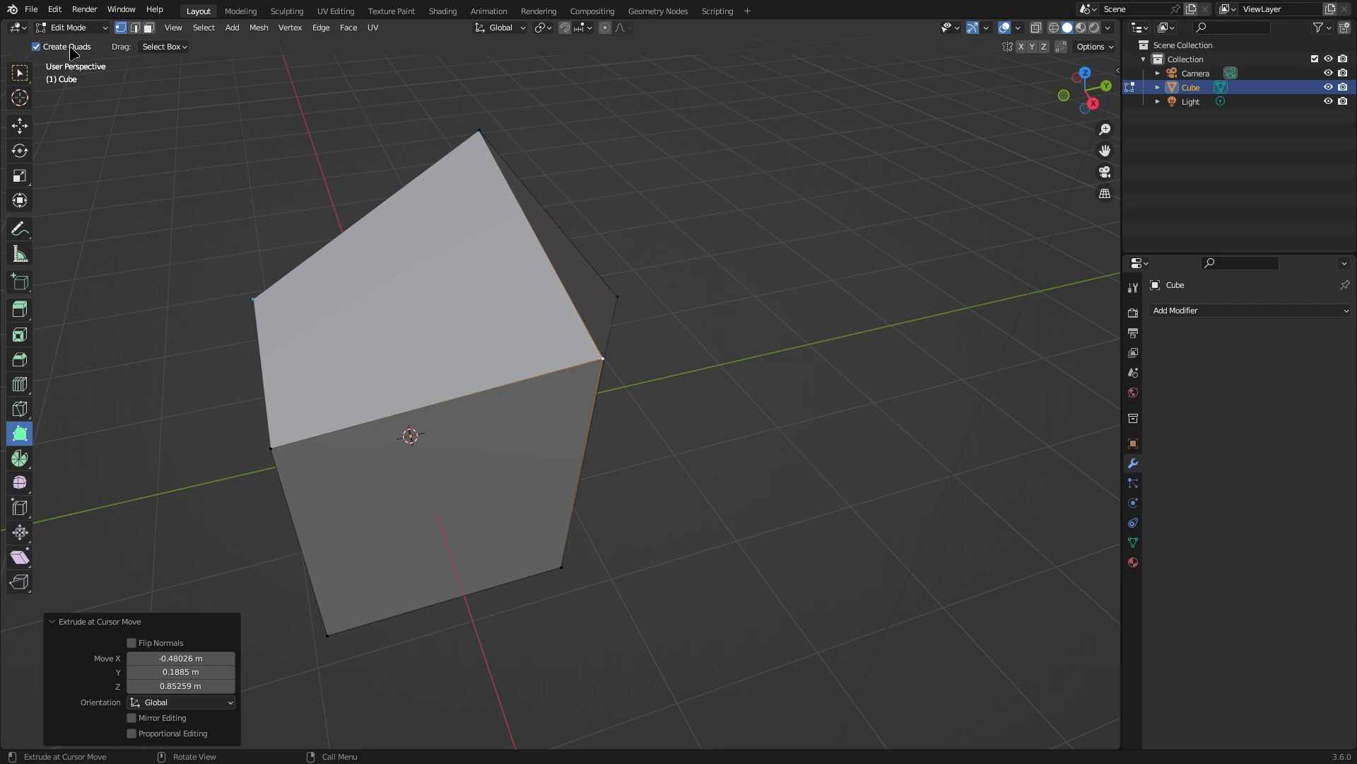
# Step: Extrude a single corner vertex of the distorted cube outward to form a wire edge beside it
pyautogui.moveTo(535, 211); pyautogui.dragTo(726, 443, button='middle')
pyautogui.click(724, 444)
pyautogui.press('e')
pyautogui.click(1047, 379)
pyautogui.press('g')
pyautogui.moveTo(950, 574); pyautogui.dragTo(933, 592)
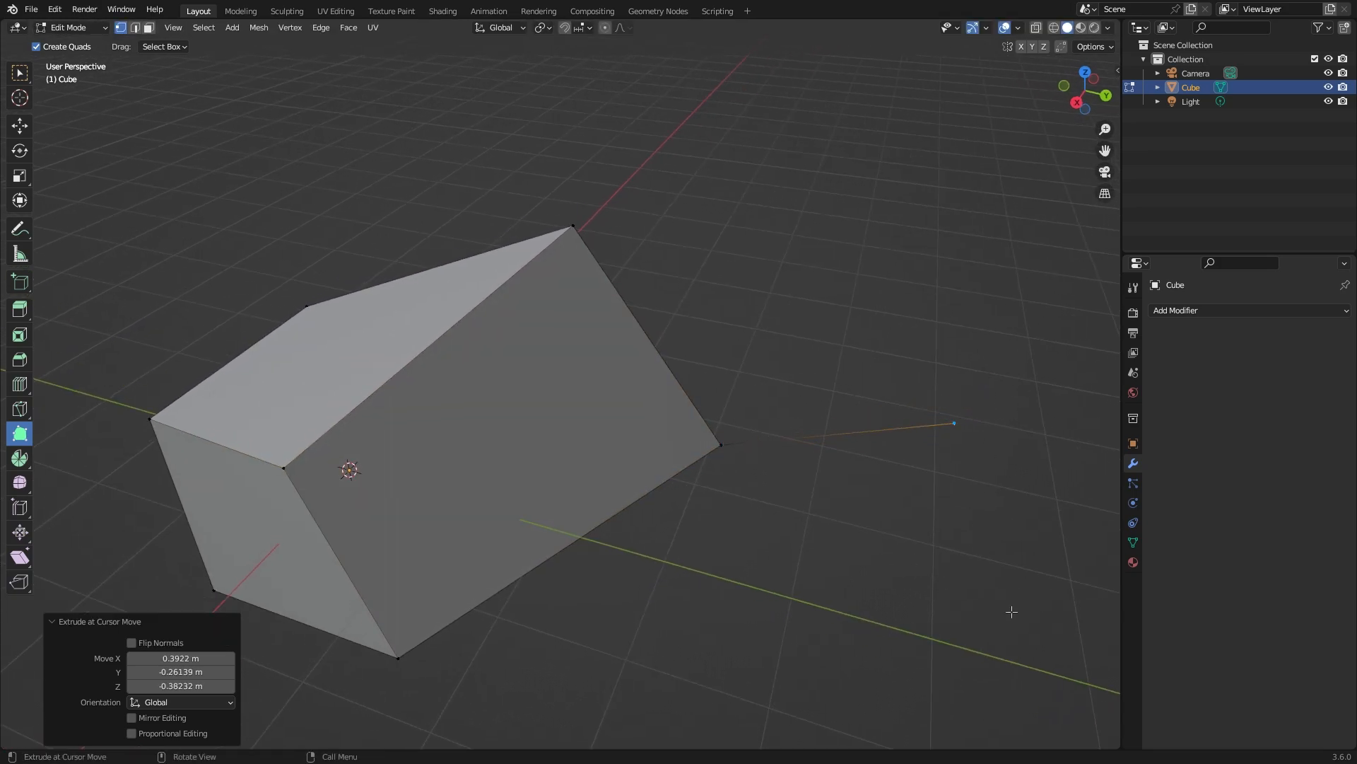
pyautogui.click(1133, 313)
pyautogui.click(992, 361)
pyautogui.keyDown('shift'); pyautogui.moveTo(1042, 433); pyautogui.dragTo(852, 378, button='middle'); pyautogui.keyUp('shift')
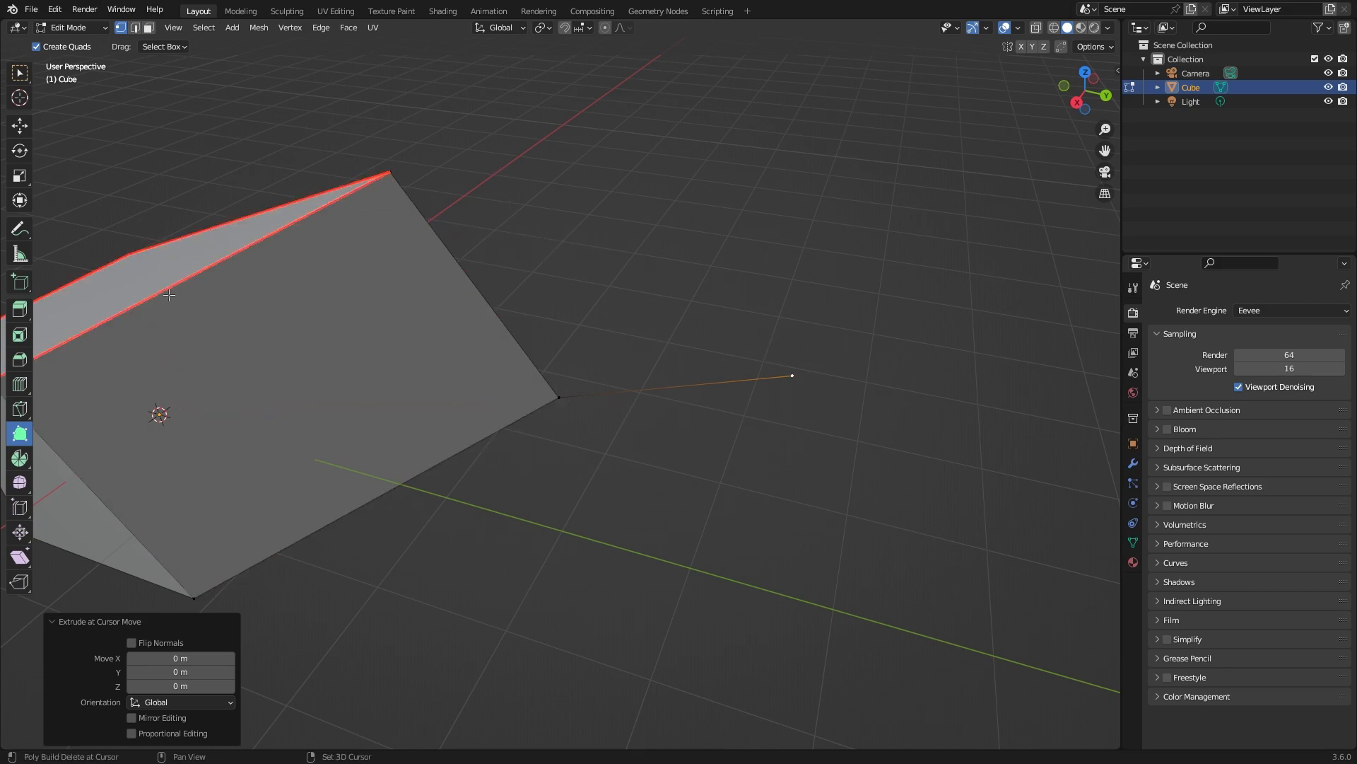
# Step: Delete the large side face and the bottom face of the distorted cube with Poly Build
pyautogui.keyDown('shift'); pyautogui.click(295, 462); pyautogui.keyUp('shift')
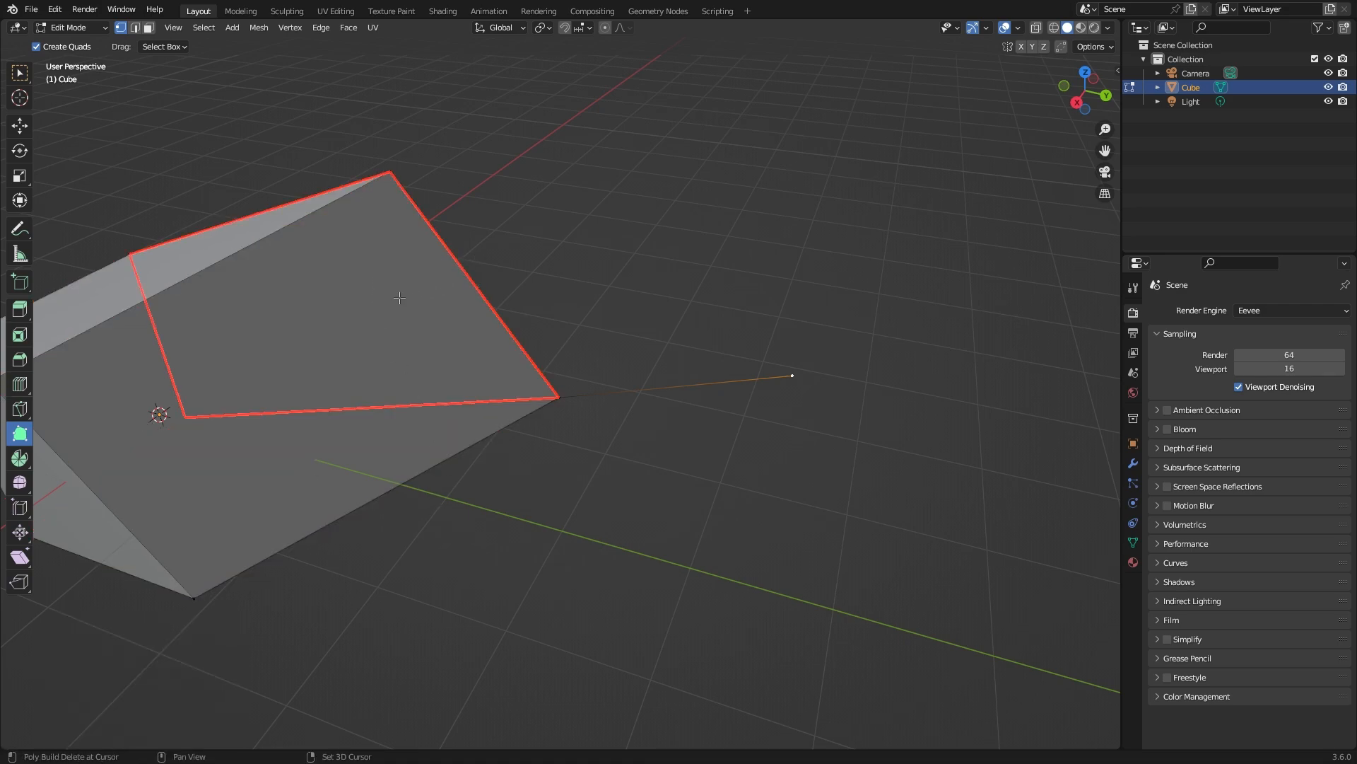
pyautogui.keyDown('shift'); pyautogui.click(276, 412); pyautogui.keyUp('shift')
pyautogui.moveTo(514, 410); pyautogui.dragTo(564, 399, button='middle')
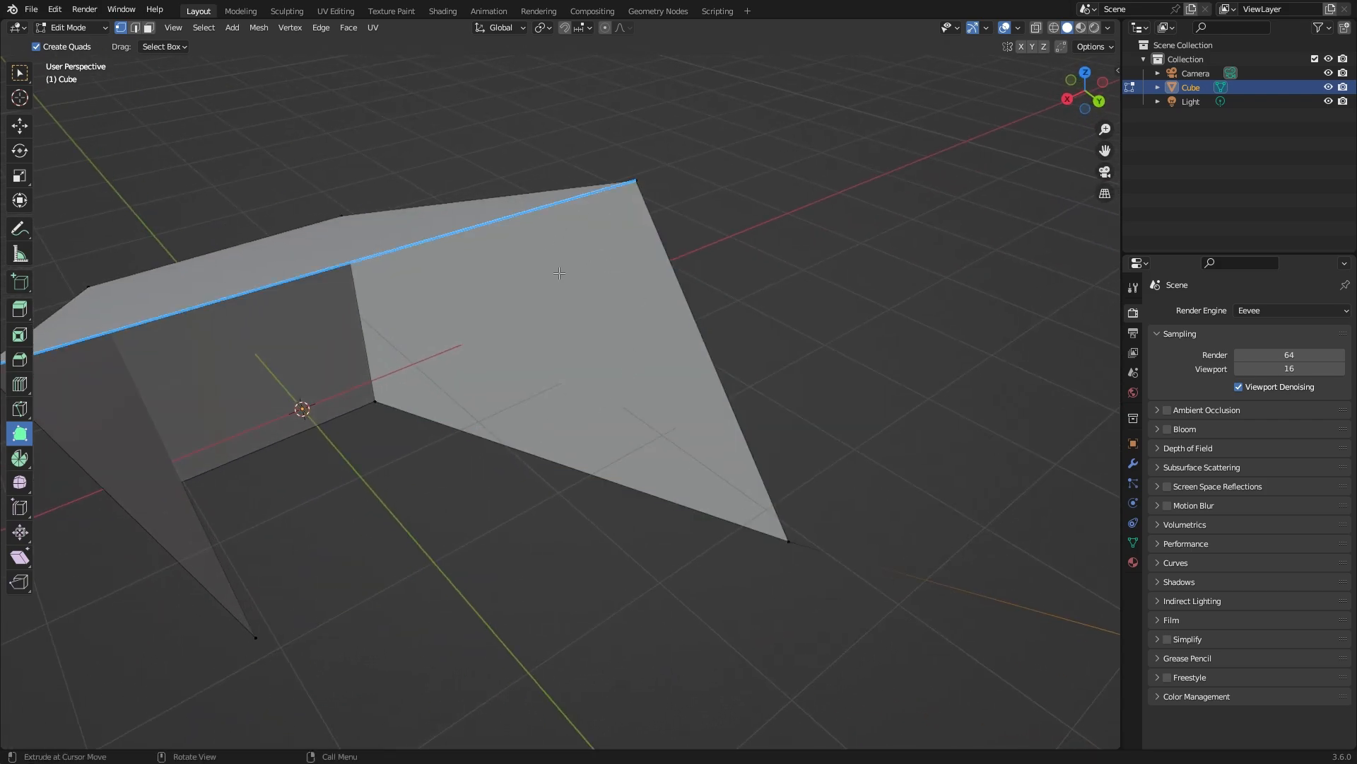
# Step: Extrude the open top edge about 0.11, 1.81, -1.99 m into a sloping face, and delete the adjacent end face
pyautogui.moveTo(497, 221); pyautogui.dragTo(675, 647)
pyautogui.moveTo(860, 627); pyautogui.dragTo(565, 334, button='middle')
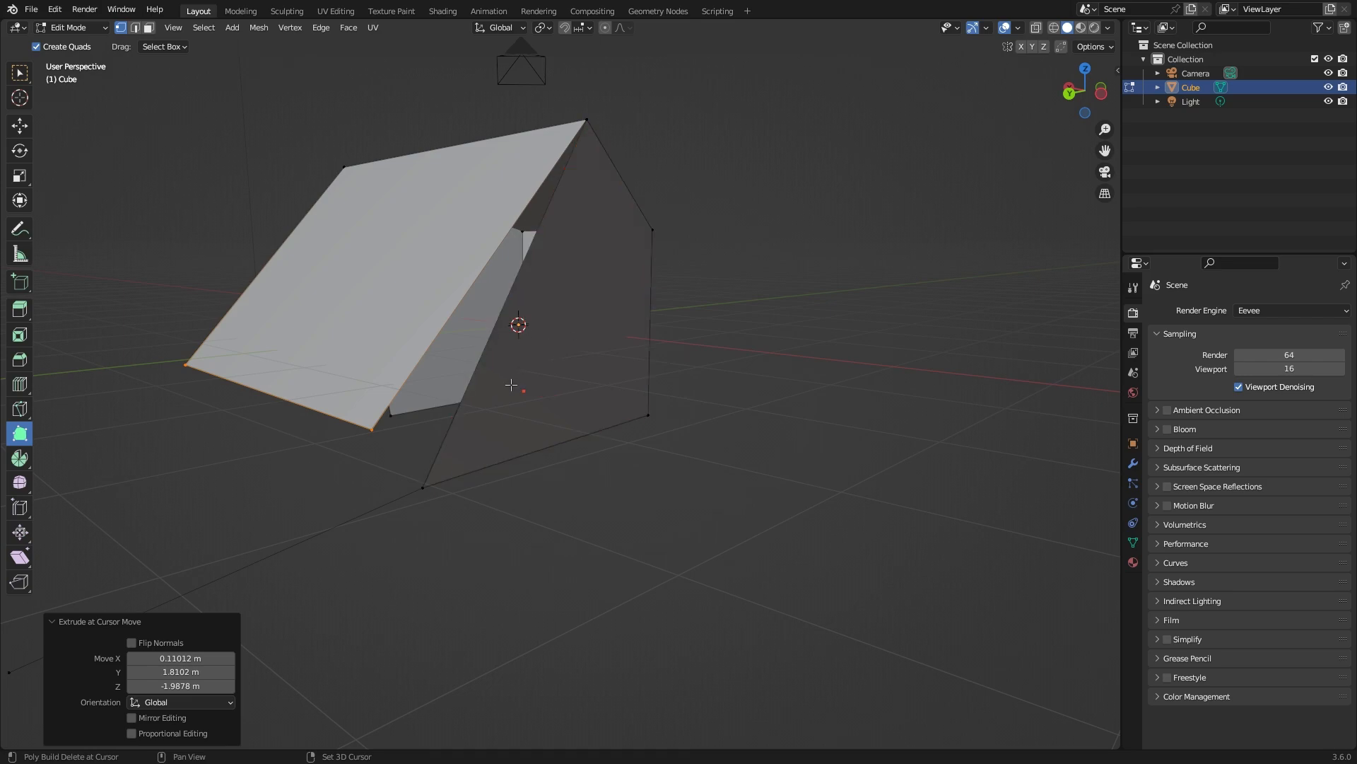
pyautogui.keyDown('shift'); pyautogui.click(481, 419); pyautogui.keyUp('shift')
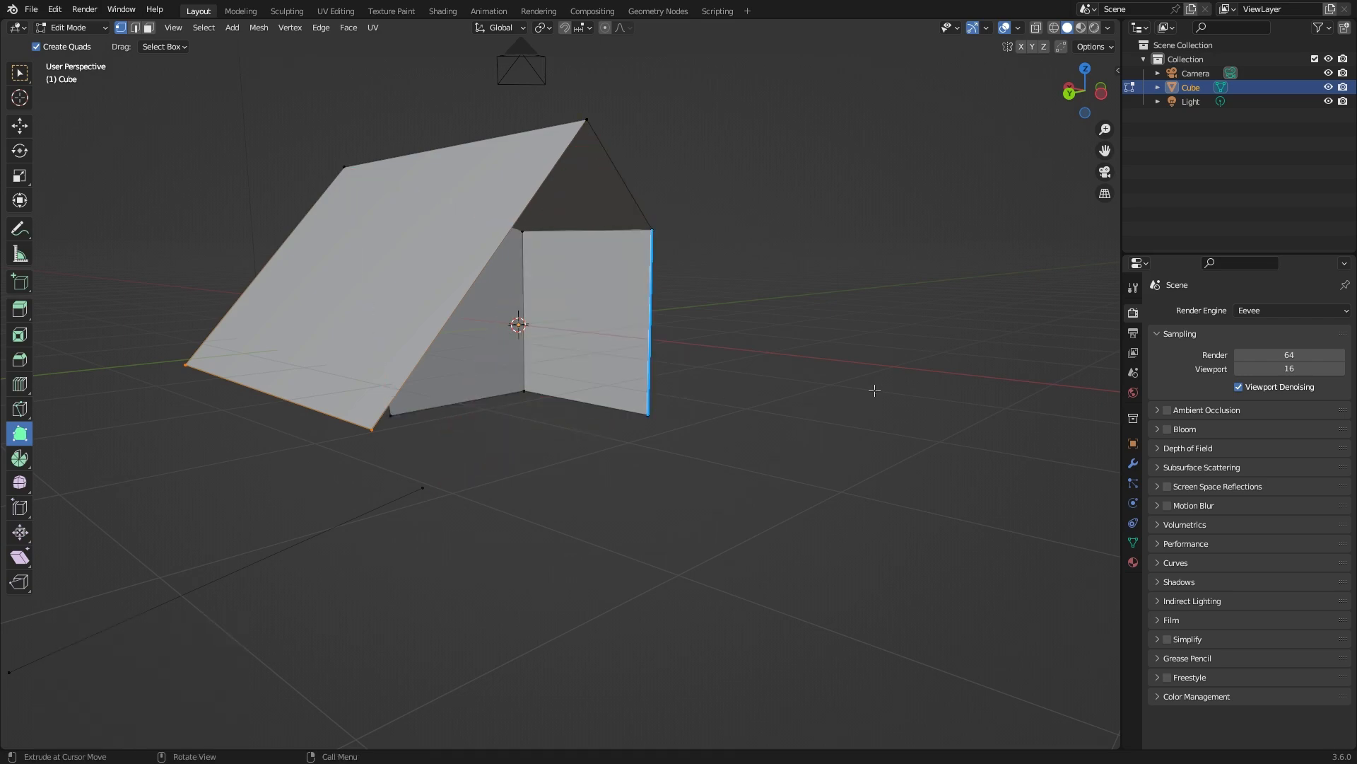
# Step: Add two faces at the cursor with Poly Build, starting from the sloping face's open edge
pyautogui.keyDown('ctrl'); pyautogui.moveTo(646, 209); pyautogui.dragTo(763, 210); pyautogui.keyUp('ctrl')
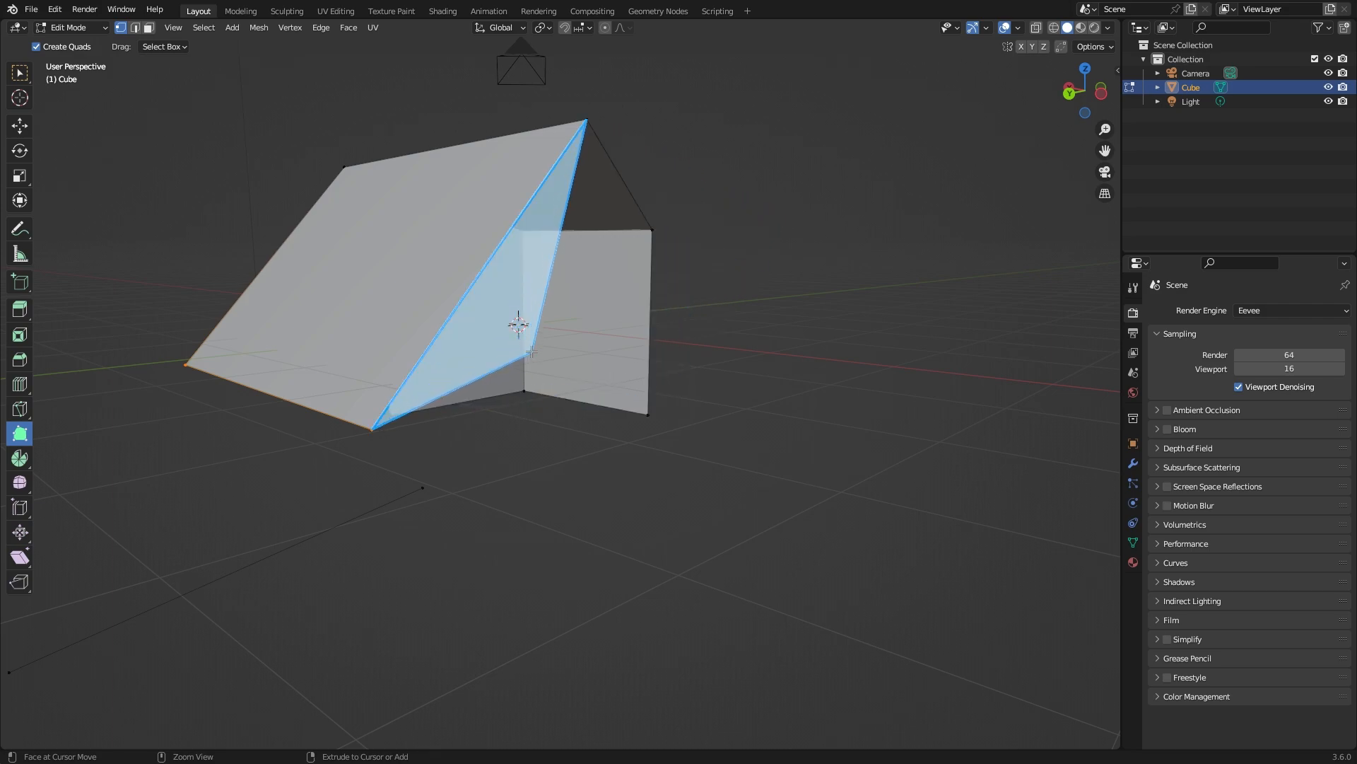
pyautogui.moveTo(527, 379); pyautogui.dragTo(521, 318)
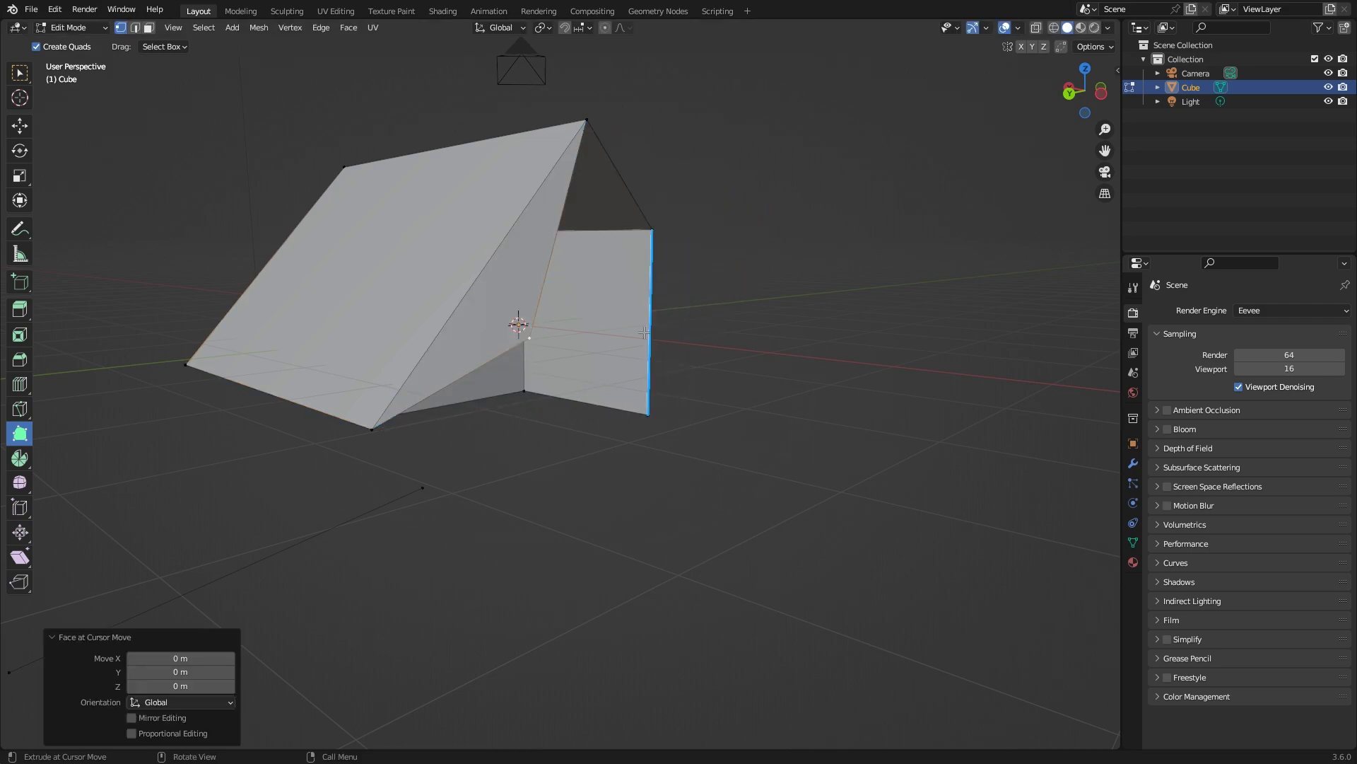
pyautogui.moveTo(604, 324); pyautogui.dragTo(495, 198, button='middle')
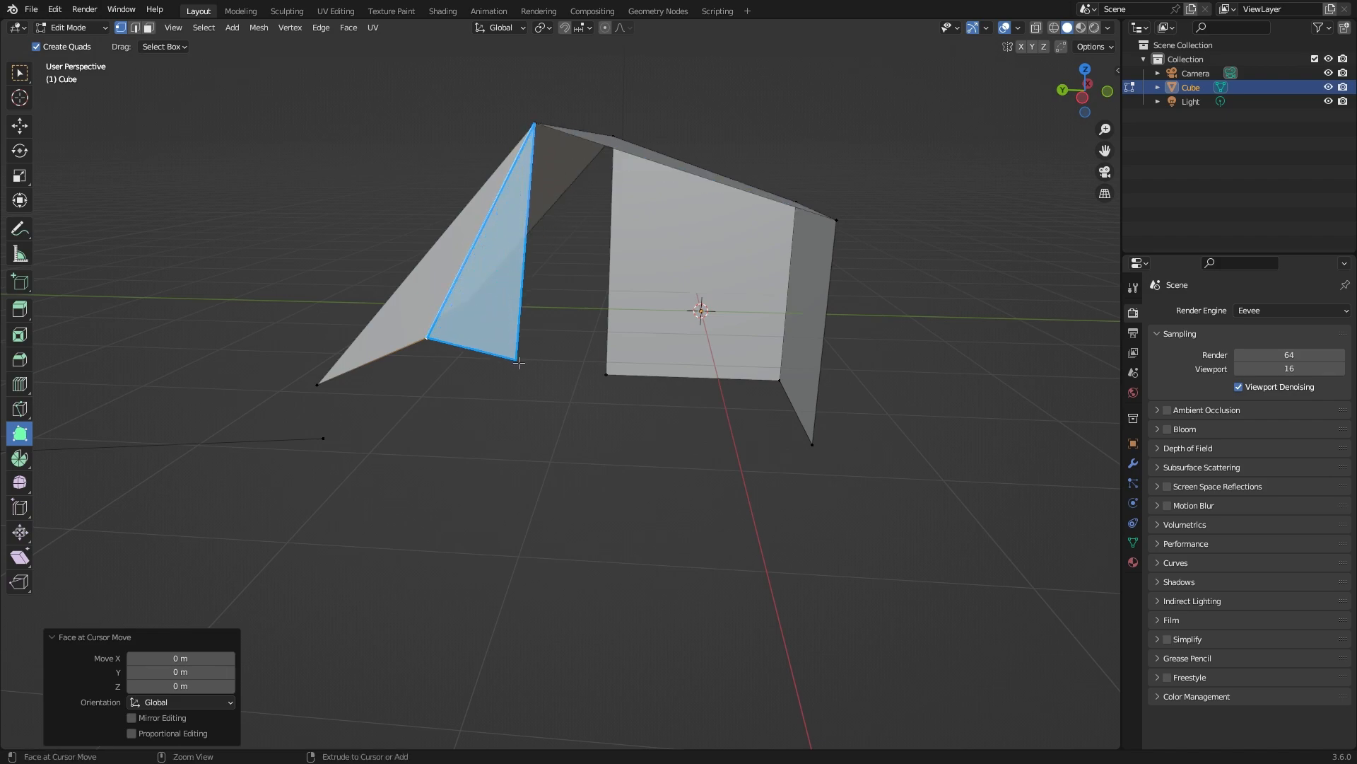
pyautogui.click(566, 413)
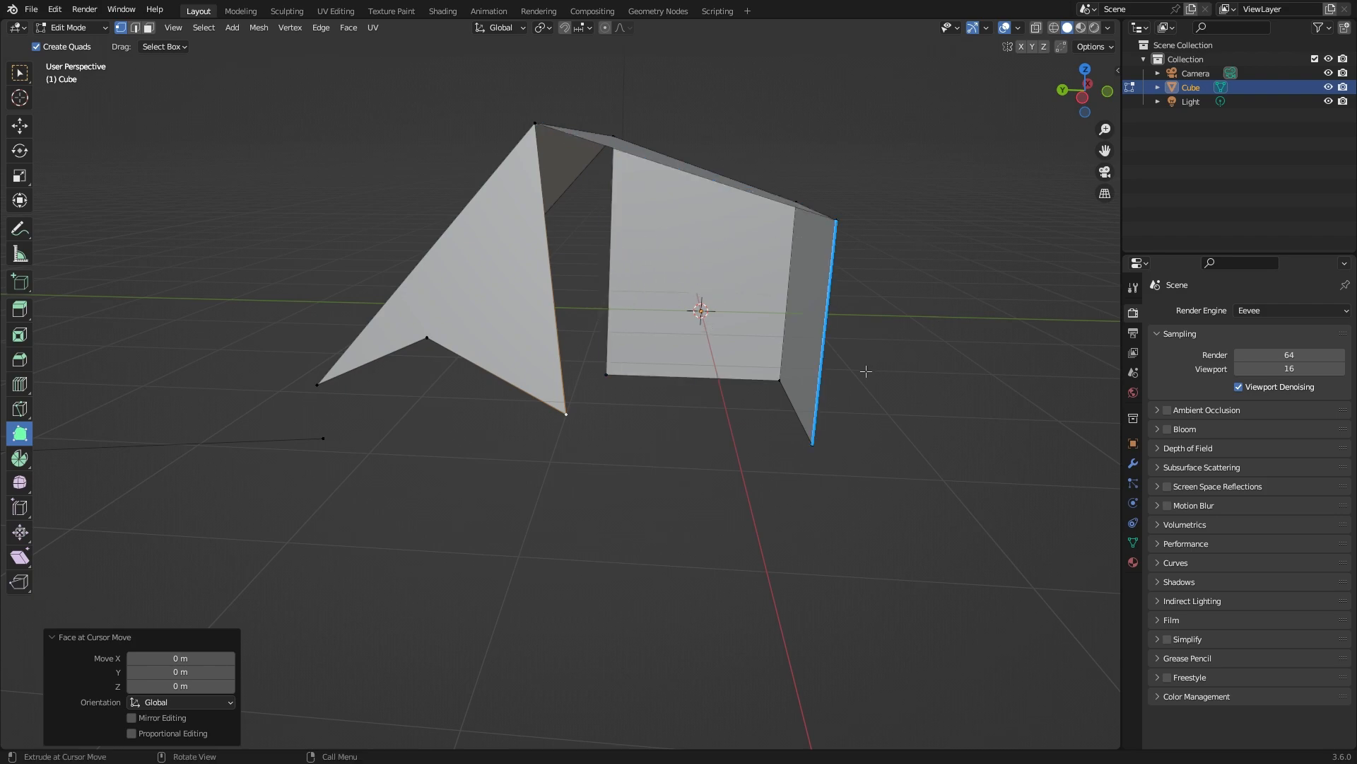
# Step: Extrude the side wall's lower edge into a floor face, and extend that face's outer edge downward about 1.96 m
pyautogui.moveTo(784, 401); pyautogui.dragTo(578, 476)
pyautogui.moveTo(626, 523); pyautogui.dragTo(633, 747)
pyautogui.scroll(-4, 809, 530)
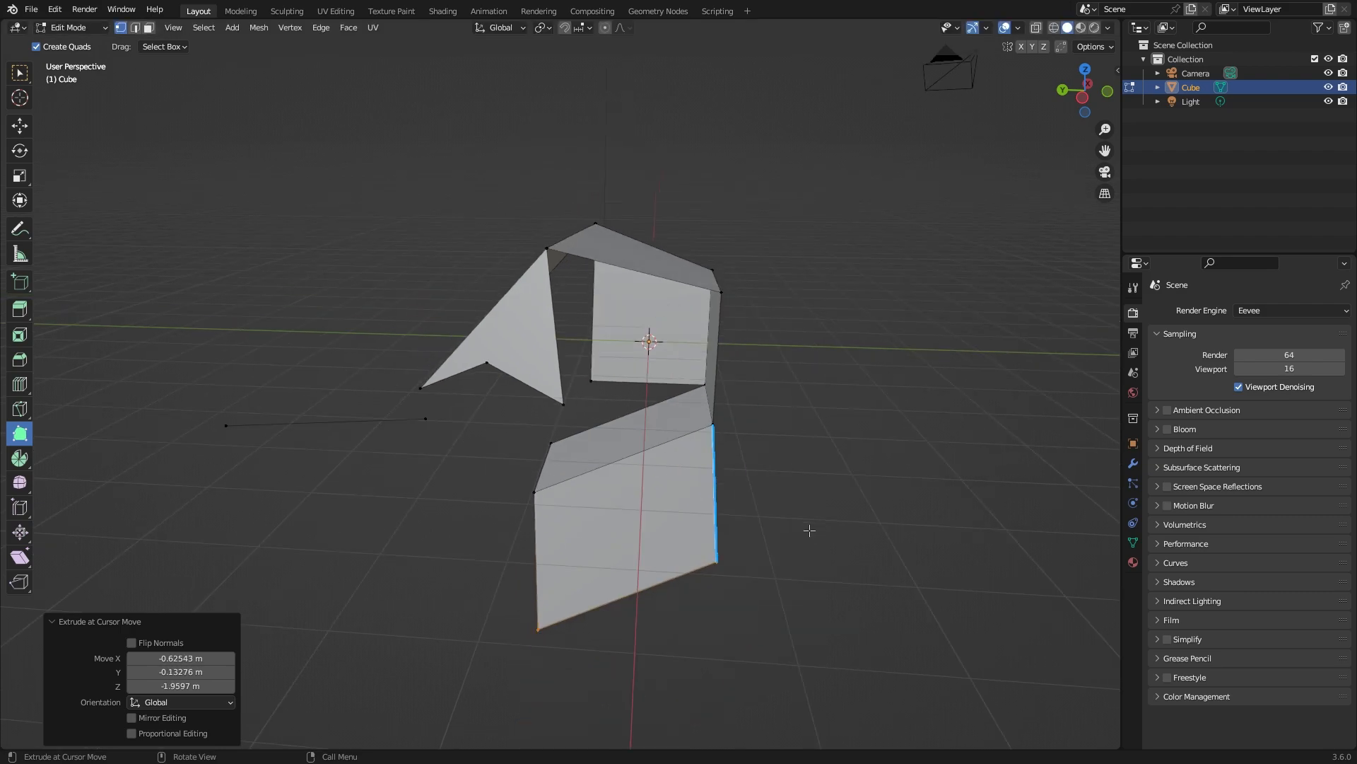
# Step: Extrude two edges of the upper part into long upward faces, offset about 1.27, -2.11, 3.12 m and 6.15, -0.34, 2.53 m
pyautogui.moveTo(601, 284); pyautogui.dragTo(739, 83)
pyautogui.moveTo(525, 295)
pyautogui.mouseDown(button='middle')
pyautogui.moveTo(537, 300)
pyautogui.moveTo(495, 289)
pyautogui.moveTo(516, 270)
pyautogui.mouseUp(button='middle')
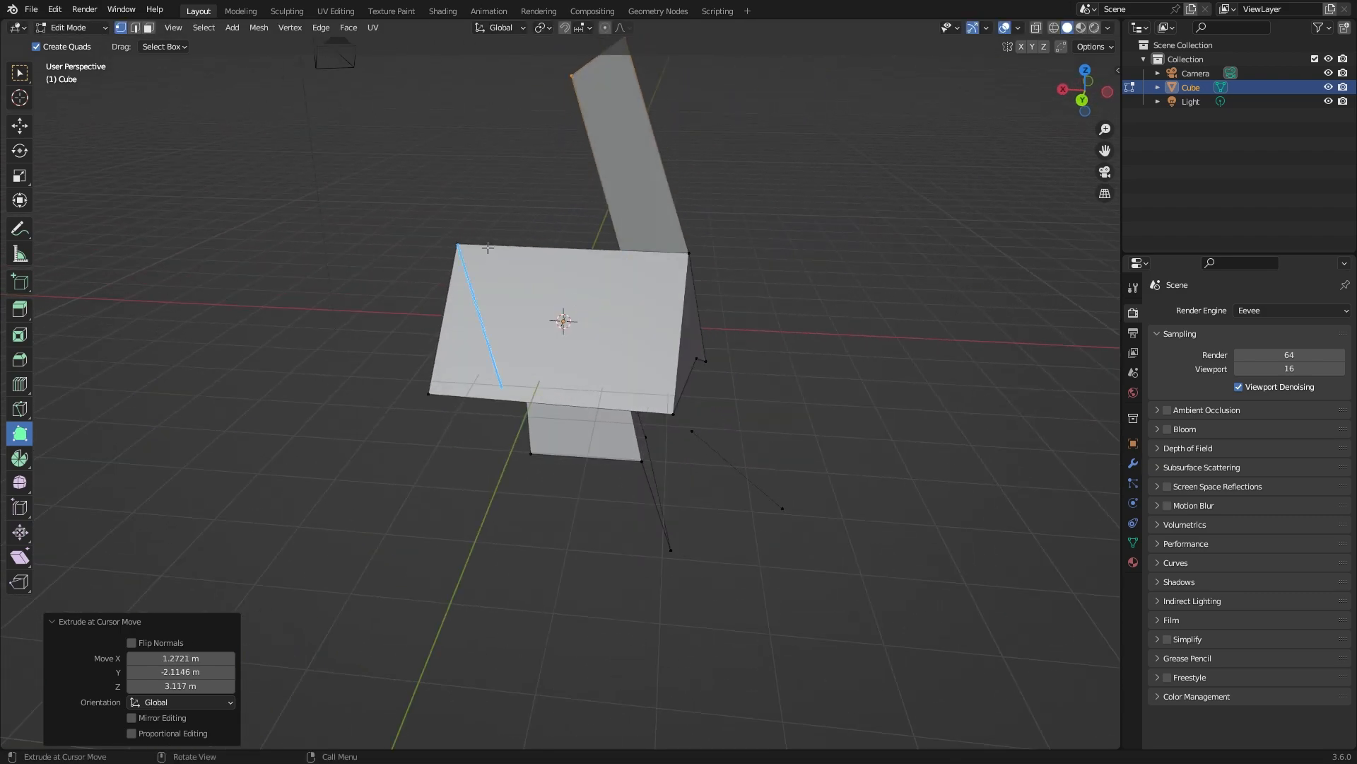
pyautogui.moveTo(448, 291); pyautogui.dragTo(270, 230)
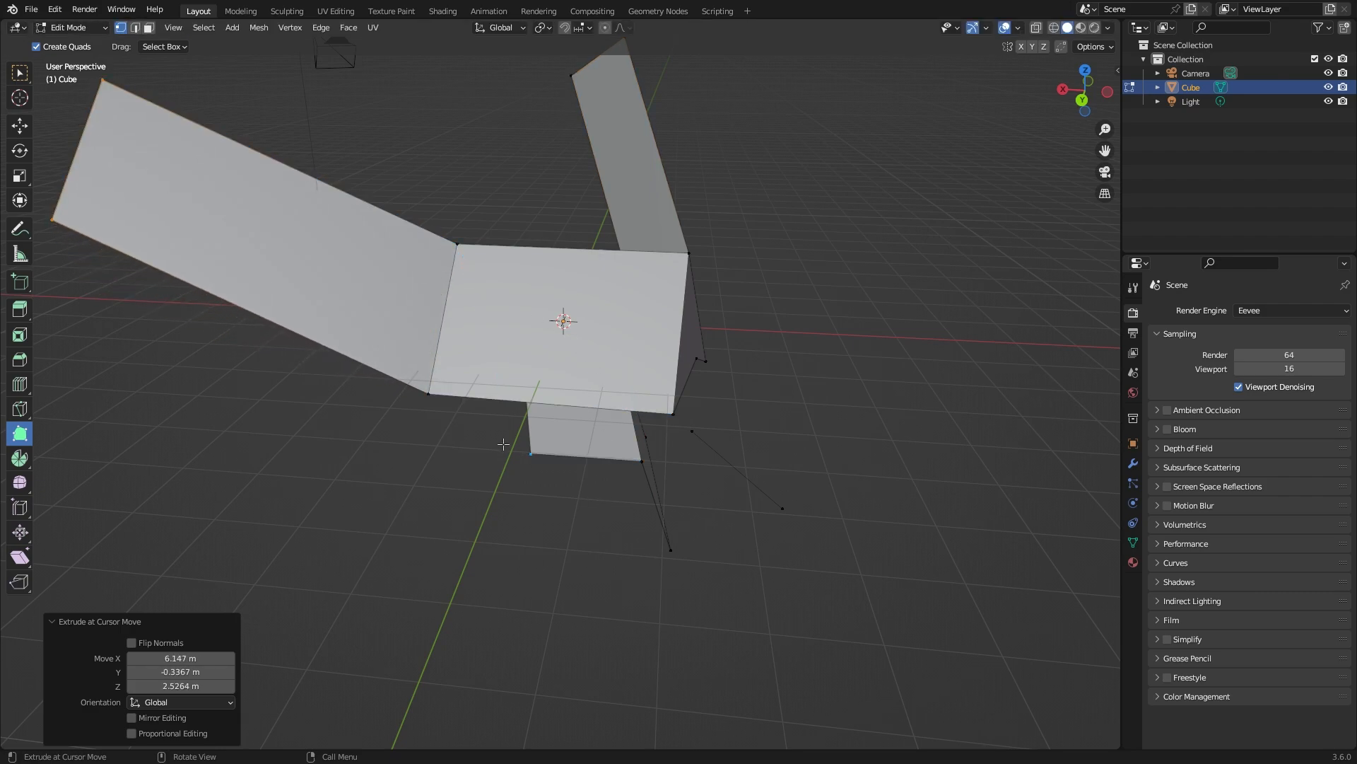
# Step: Extrude the sloping face's outer edge into one outward face and a second face hanging down from it
pyautogui.moveTo(514, 393); pyautogui.dragTo(640, 426, button='middle')
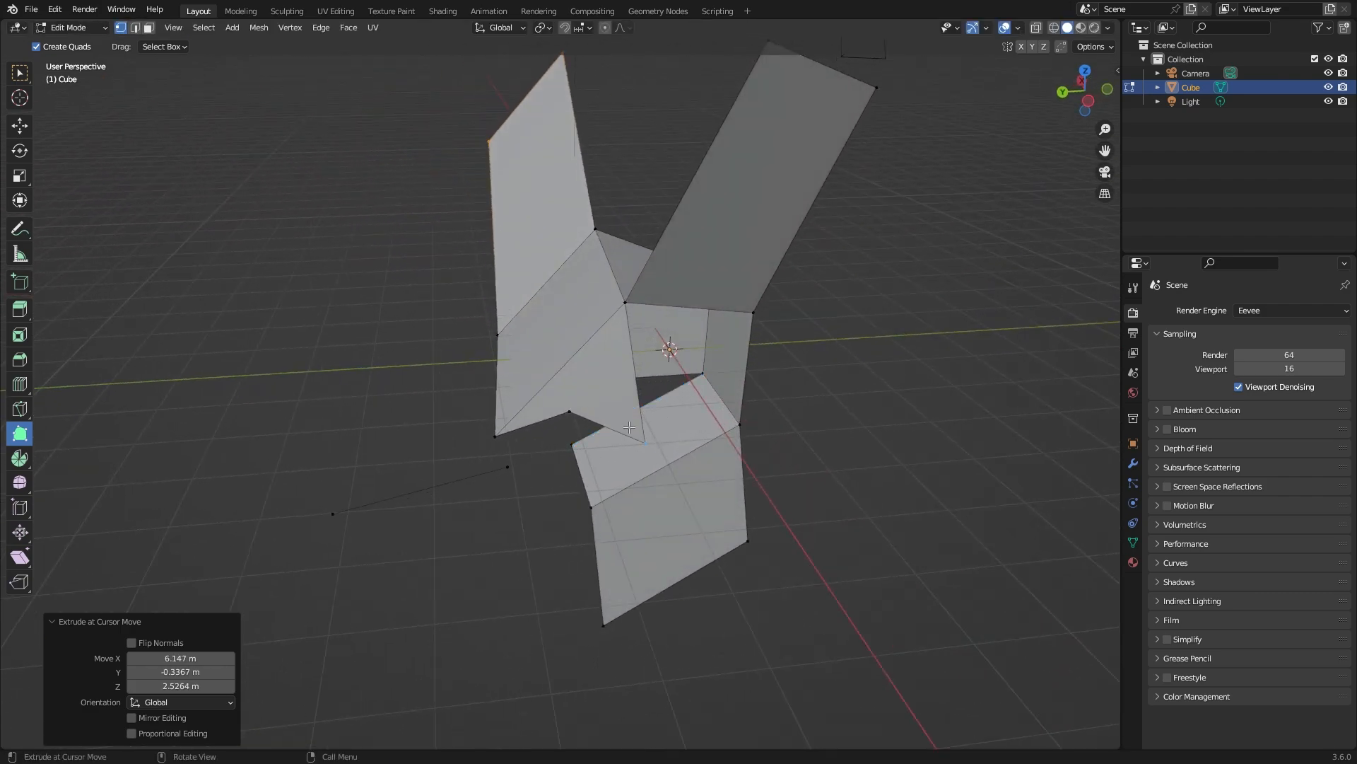
pyautogui.moveTo(498, 371); pyautogui.dragTo(340, 679)
pyautogui.scroll(-1, 714, 257)
pyautogui.moveTo(681, 308); pyautogui.dragTo(452, 488, button='middle')
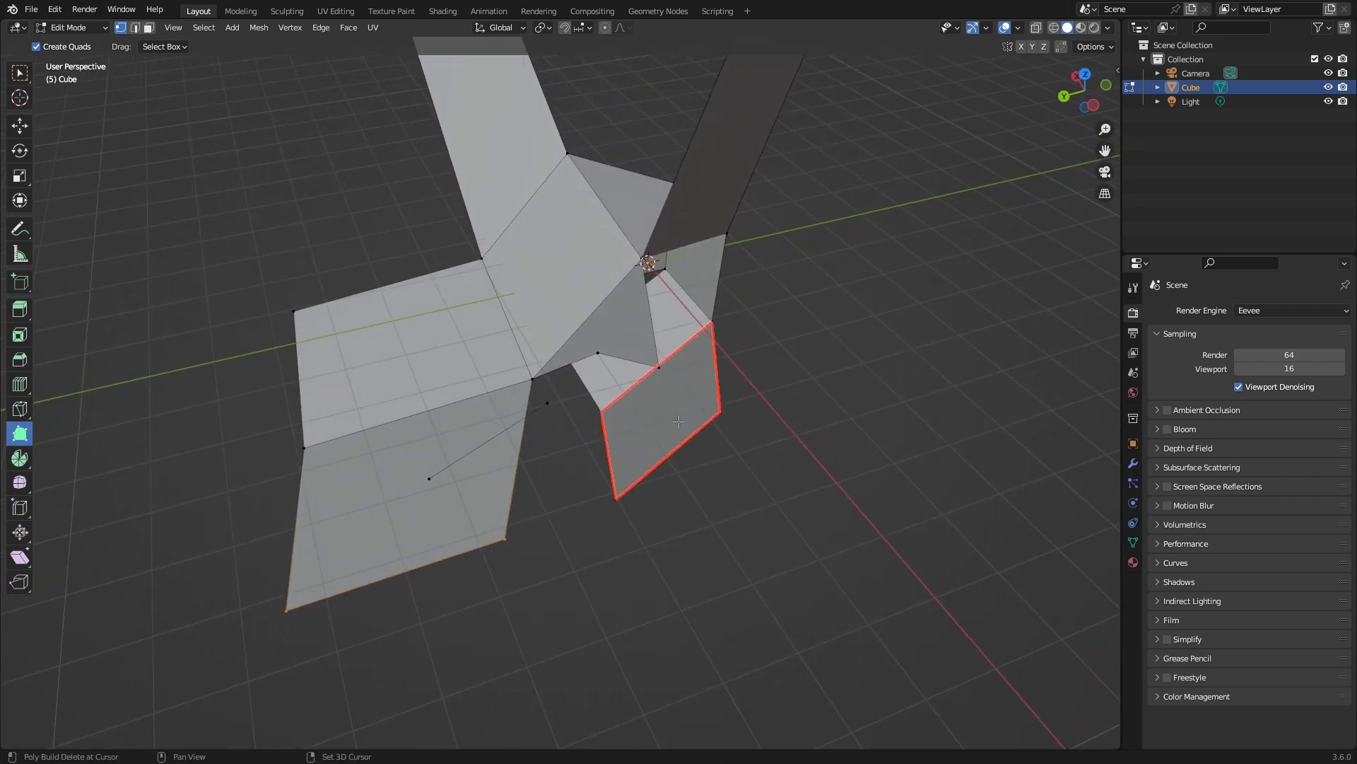
# Step: Delete the extruded and added faces with Poly Build, keeping only the top face, one side face and the wire edge
pyautogui.keyDown('shift'); pyautogui.click(550, 305); pyautogui.keyUp('shift')
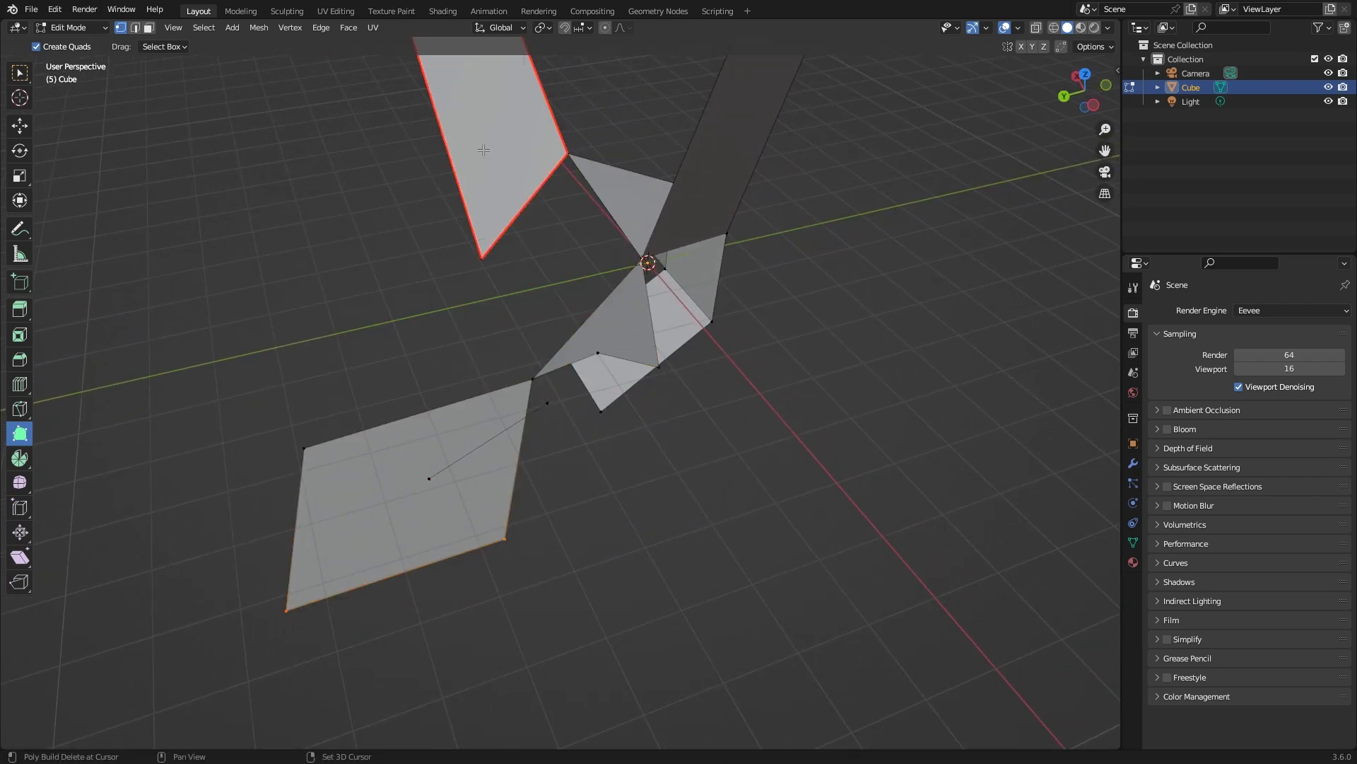
pyautogui.keyDown('shift'); pyautogui.click(487, 142); pyautogui.keyUp('shift')
pyautogui.keyDown('shift'); pyautogui.click(469, 470); pyautogui.keyUp('shift')
pyautogui.keyDown('shift'); pyautogui.click(614, 304); pyautogui.keyUp('shift')
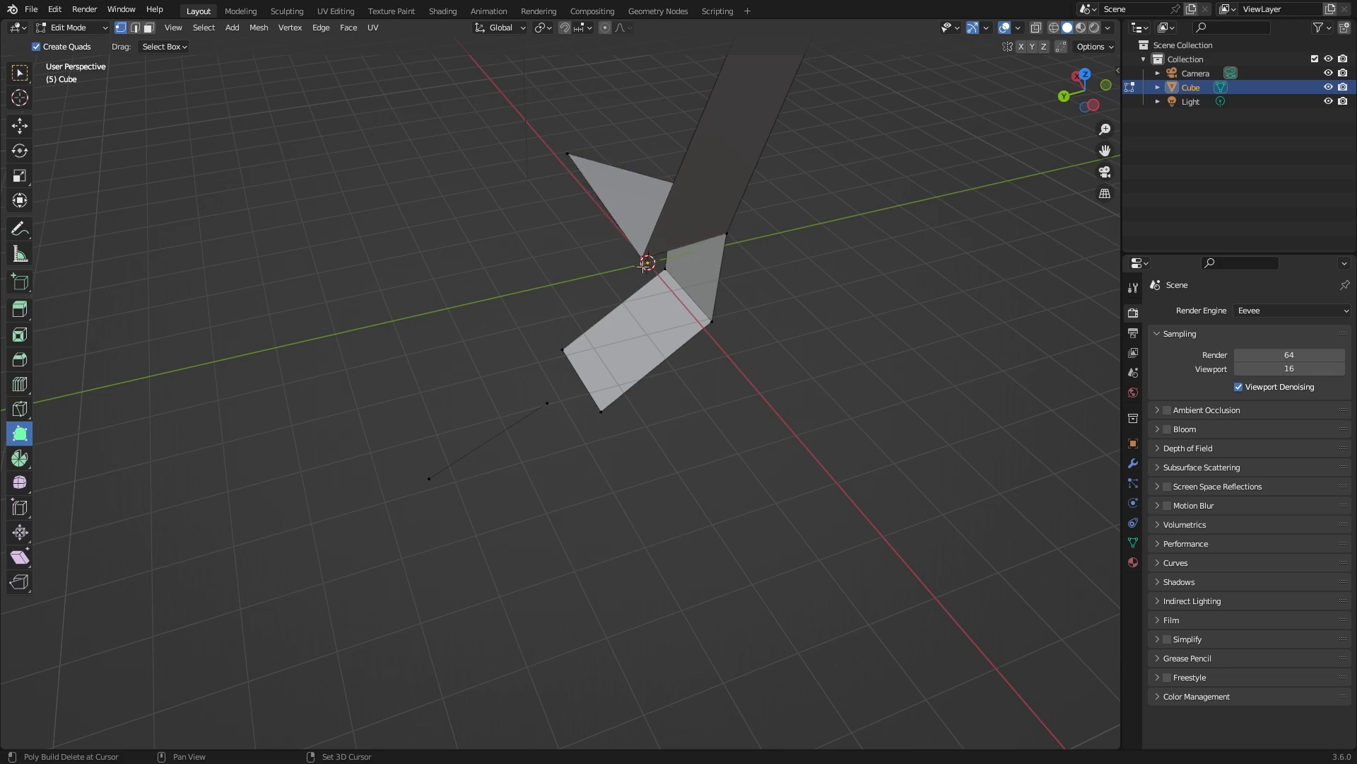
pyautogui.keyDown('shift'); pyautogui.click(661, 324); pyautogui.keyUp('shift')
pyautogui.moveTo(661, 324); pyautogui.dragTo(461, 318, button='middle')
# Step: Build a face at the cursor from the loose wire edge with Poly Build, and return to Object Mode
pyautogui.moveTo(317, 241); pyautogui.dragTo(468, 355)
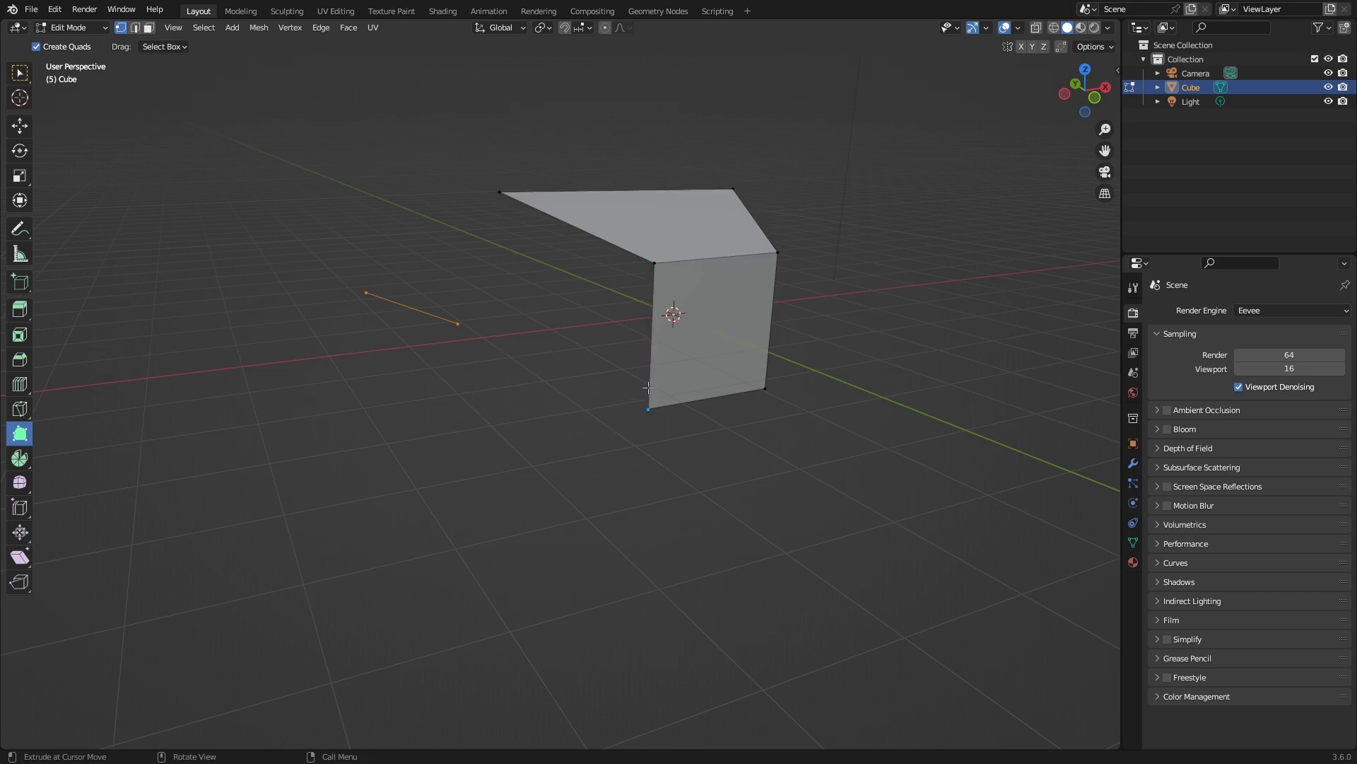
pyautogui.click(454, 325)
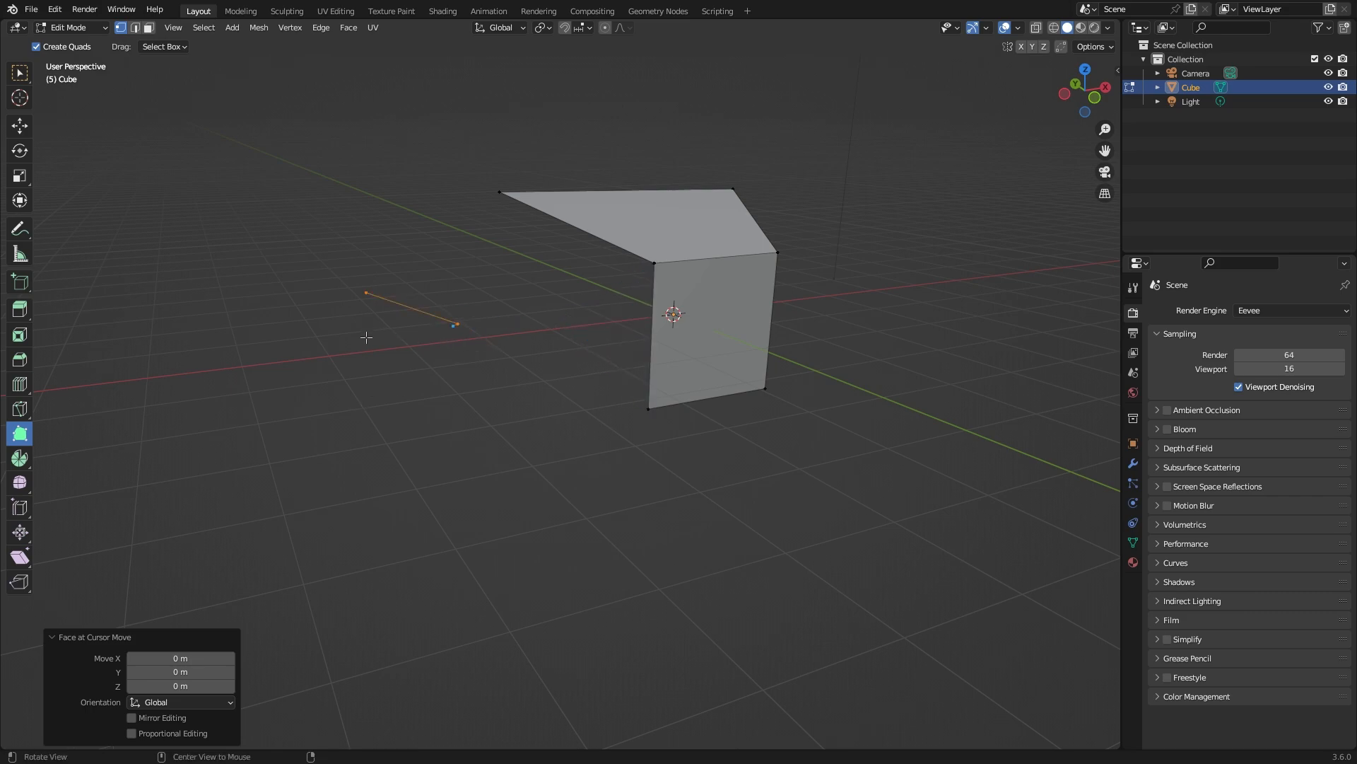
pyautogui.moveTo(368, 333); pyautogui.dragTo(373, 390, button='middle')
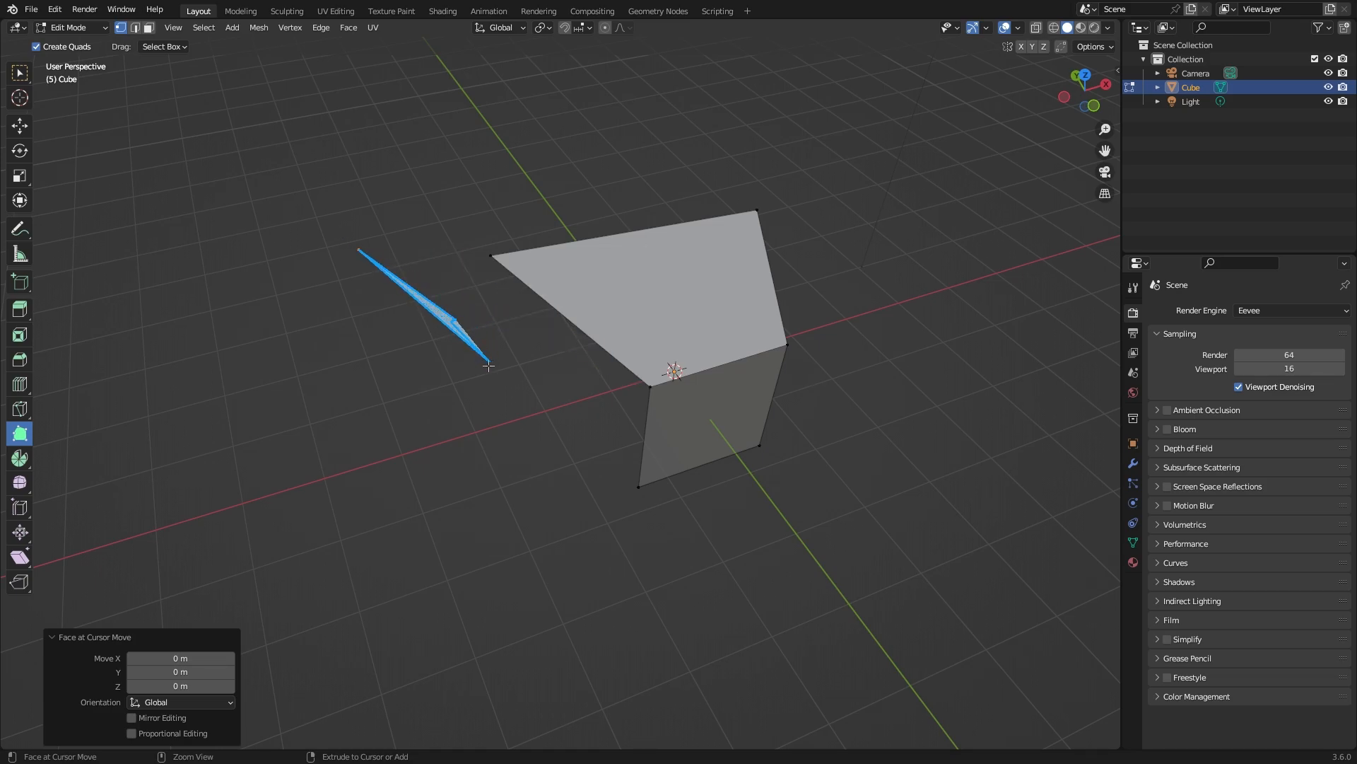
pyautogui.press('Tab')
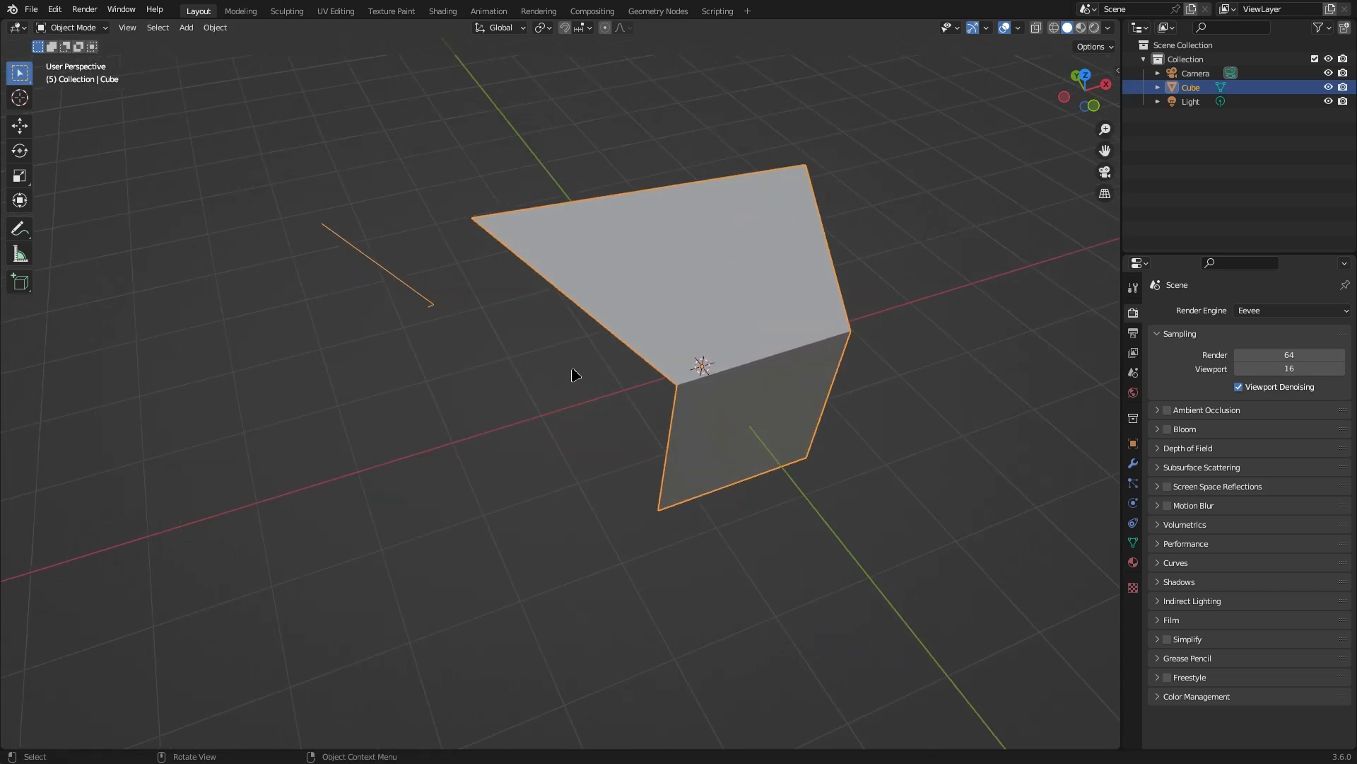
# Step: Delete the built mesh, add a cube mesh in its place and enter Edit Mode
pyautogui.press('Delete')
pyautogui.hotkey('shift', 'a')
pyautogui.moveTo(636, 327)
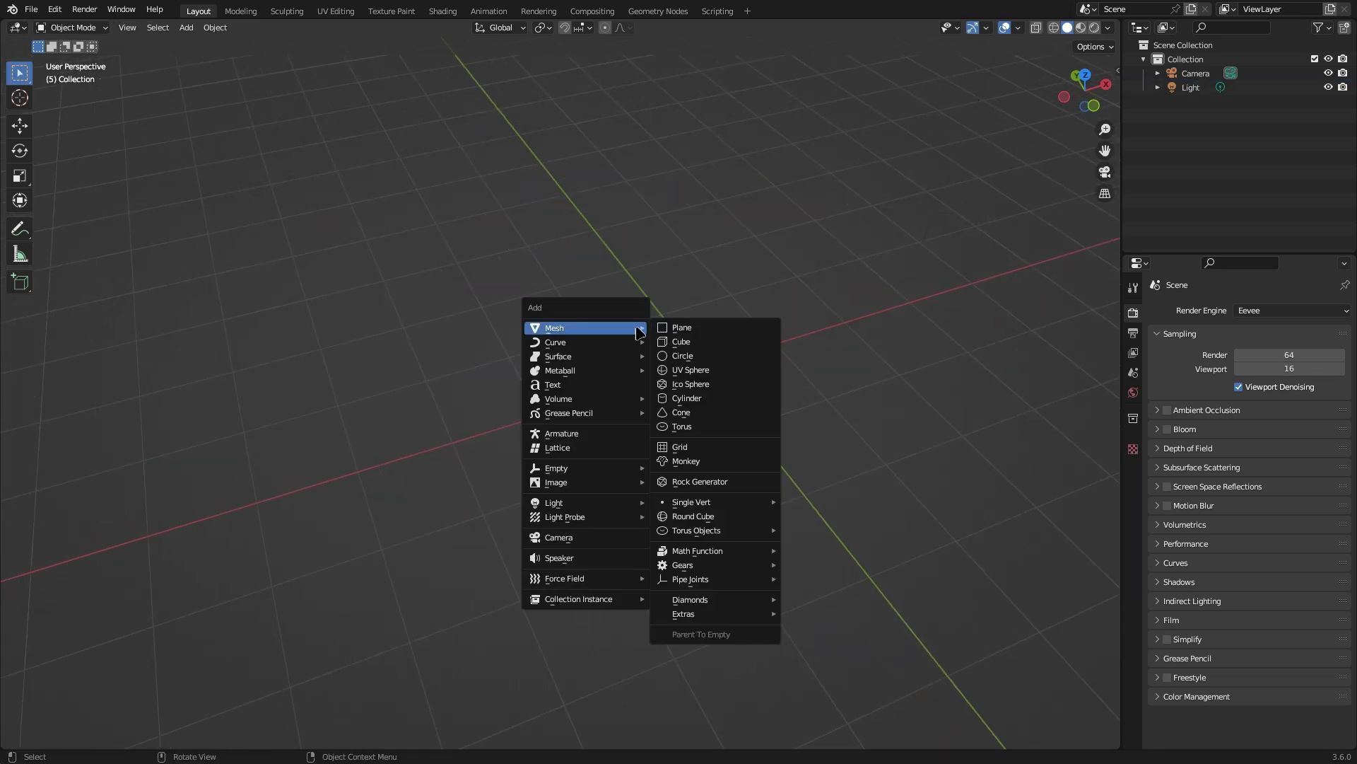
pyautogui.click(710, 342)
pyautogui.press('Tab')
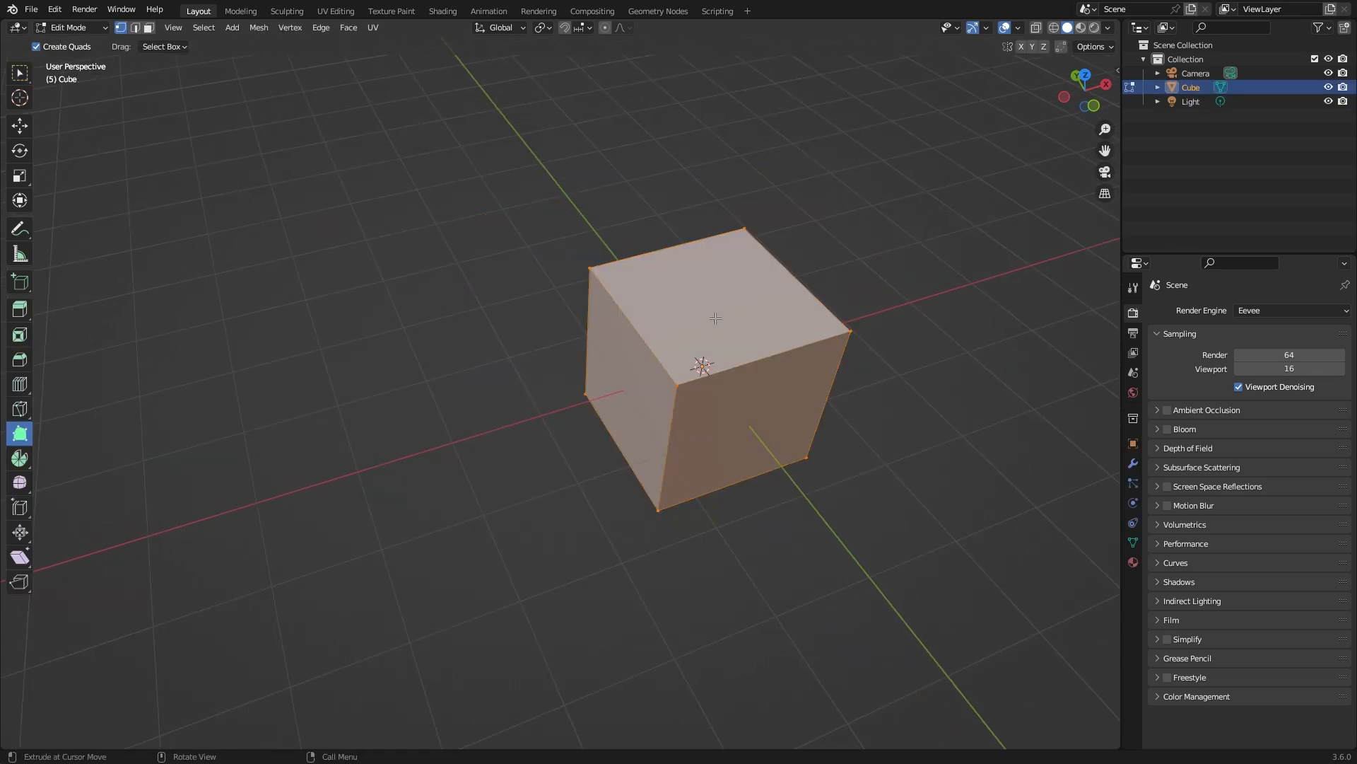
# Step: Activate the Spin tool and look at the cube in the front view
pyautogui.click(20, 457)
pyautogui.scroll(-3, 813, 424)
pyautogui.moveTo(643, 507); pyautogui.dragTo(566, 491, button='middle')
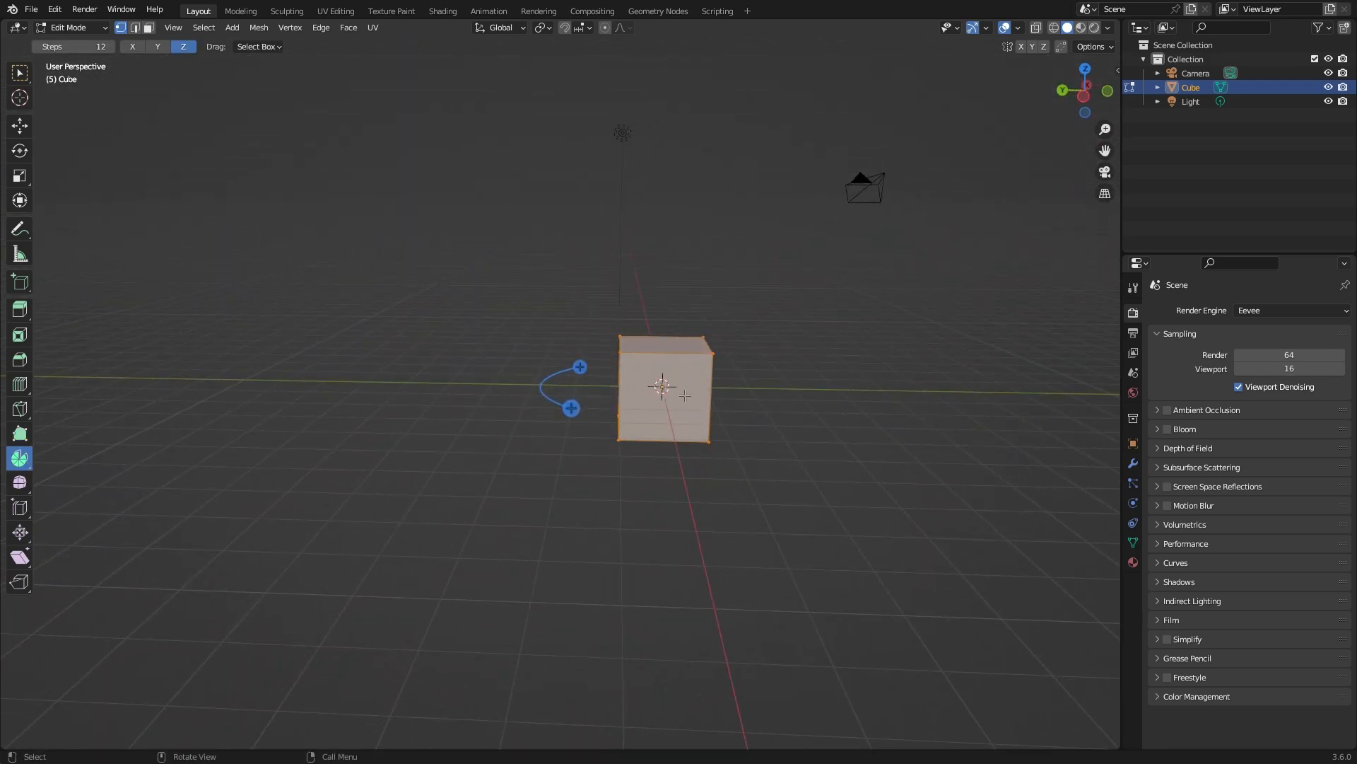
pyautogui.scroll(2, 817, 462)
pyautogui.keyDown('alt'); pyautogui.moveTo(913, 448); pyautogui.dragTo(734, 455, button='middle'); pyautogui.keyUp('alt')
pyautogui.press('KP_1')
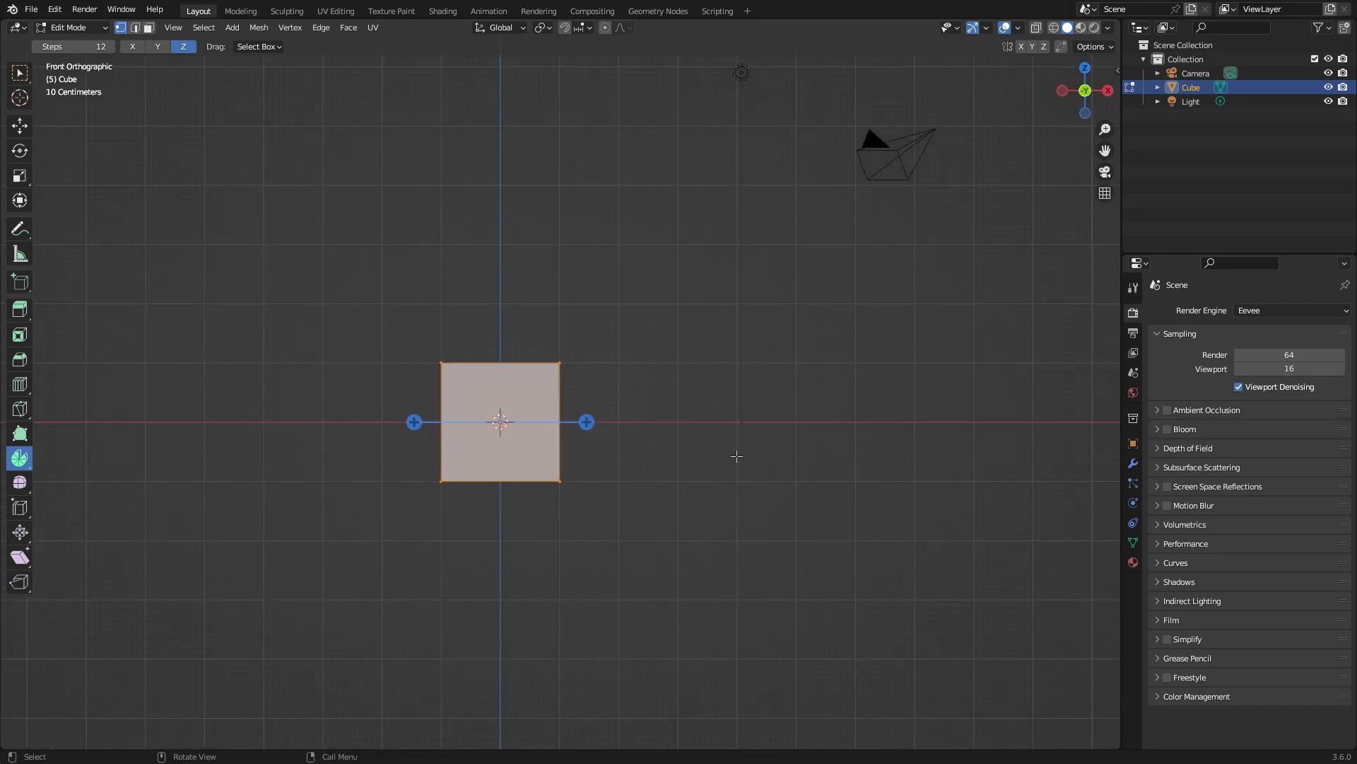
# Step: Move the whole cube mesh about -1.00 m along X and about 1.01 m along Z
pyautogui.scroll(3, 735, 455)
pyautogui.press('g')
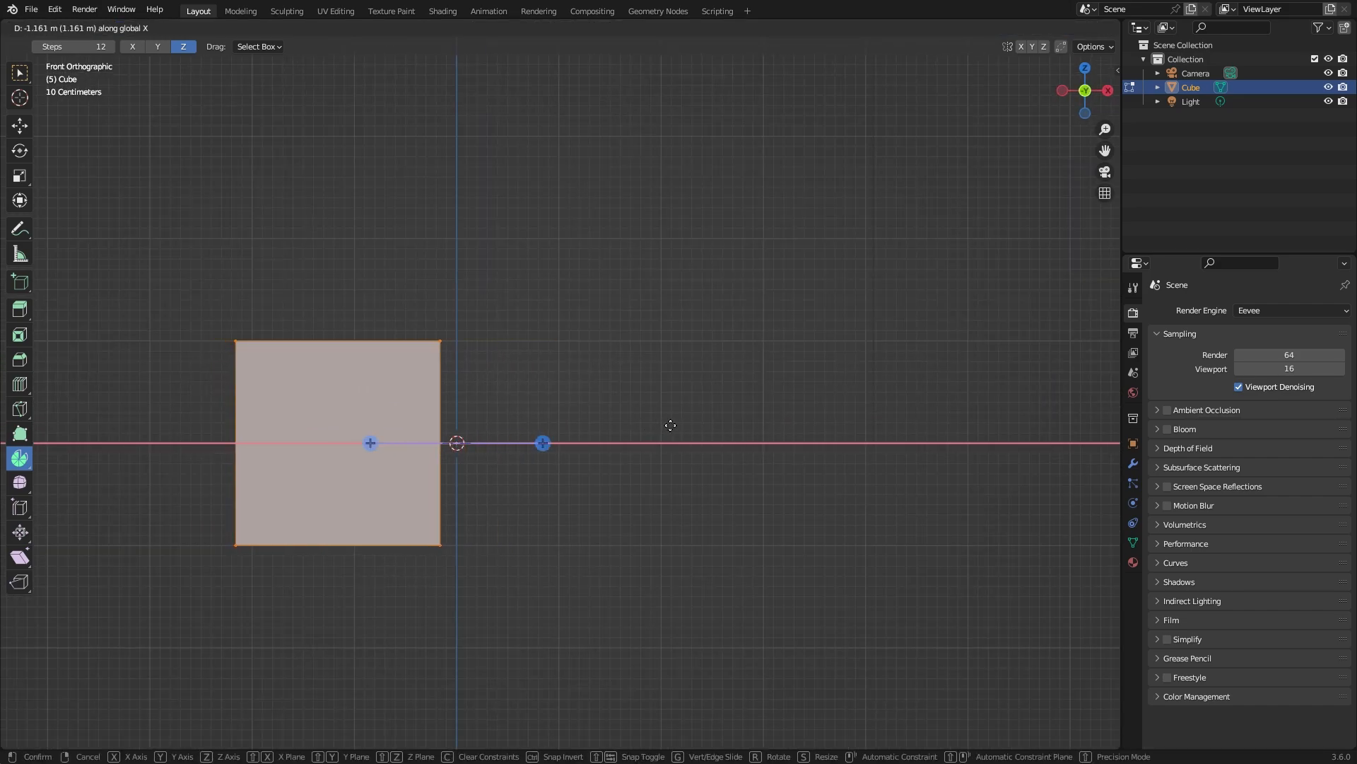
pyautogui.click(685, 424)
pyautogui.press('g')
pyautogui.press('z')
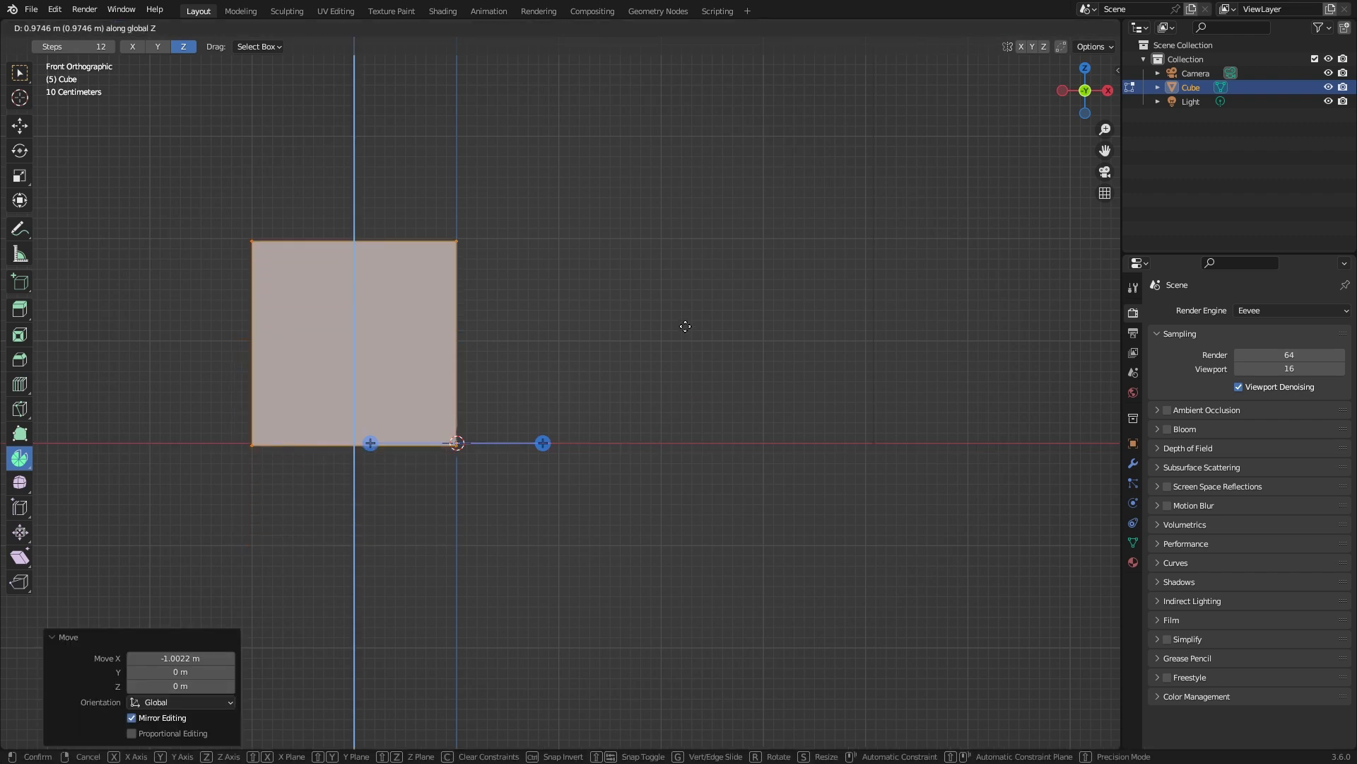
pyautogui.click(685, 323)
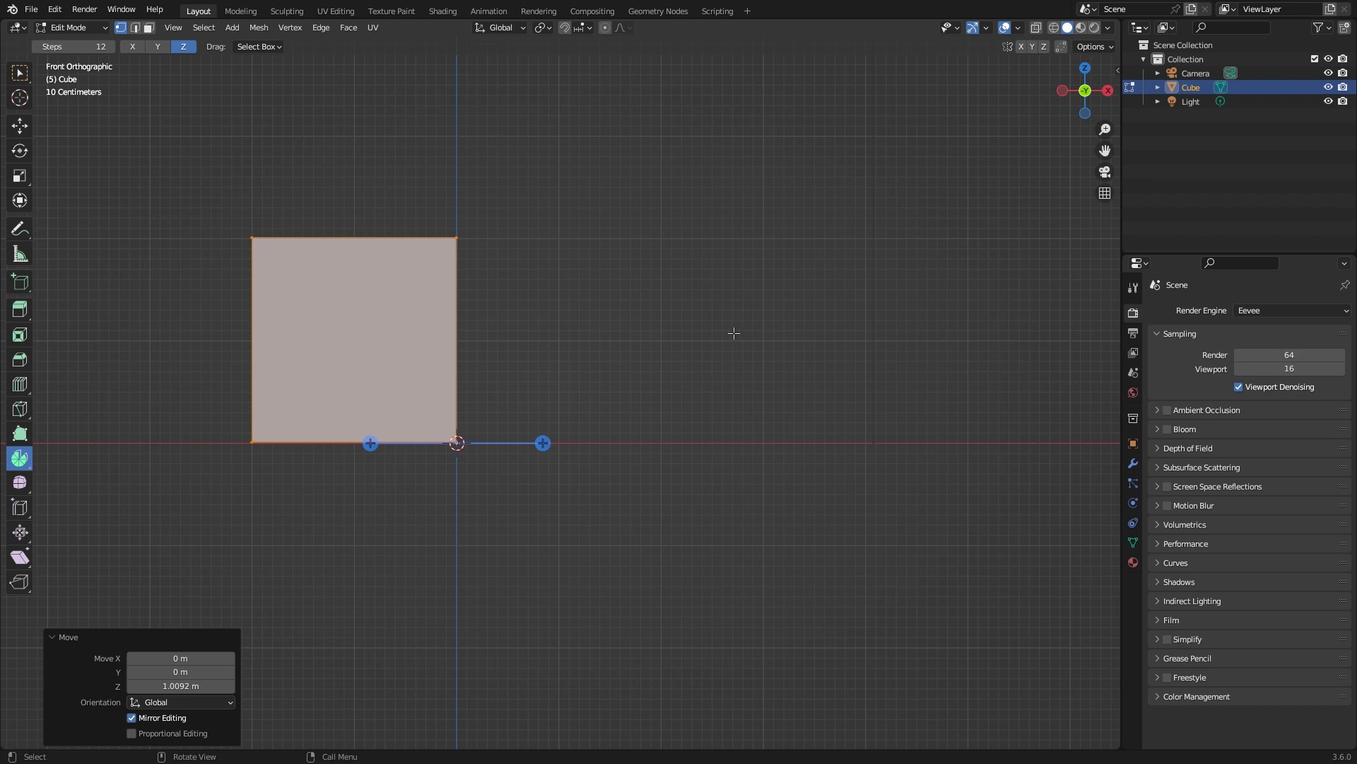
# Step: Move the cube mesh about -1.99 m in X and -2.01 m in Z, and select its top face
pyautogui.press('g')
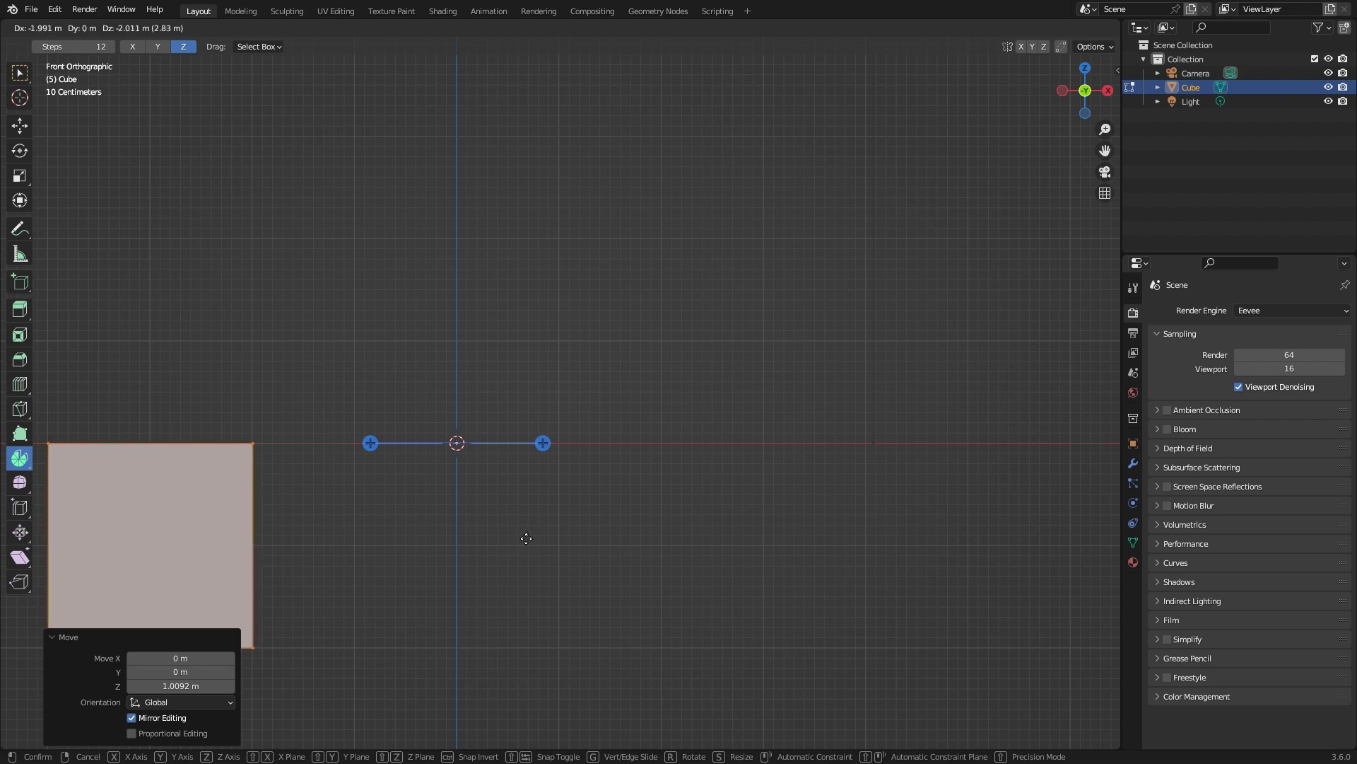
pyautogui.click(523, 539)
pyautogui.moveTo(415, 506); pyautogui.dragTo(427, 381, button='middle')
pyautogui.click(427, 382)
pyautogui.moveTo(621, 426); pyautogui.dragTo(653, 368, button='middle')
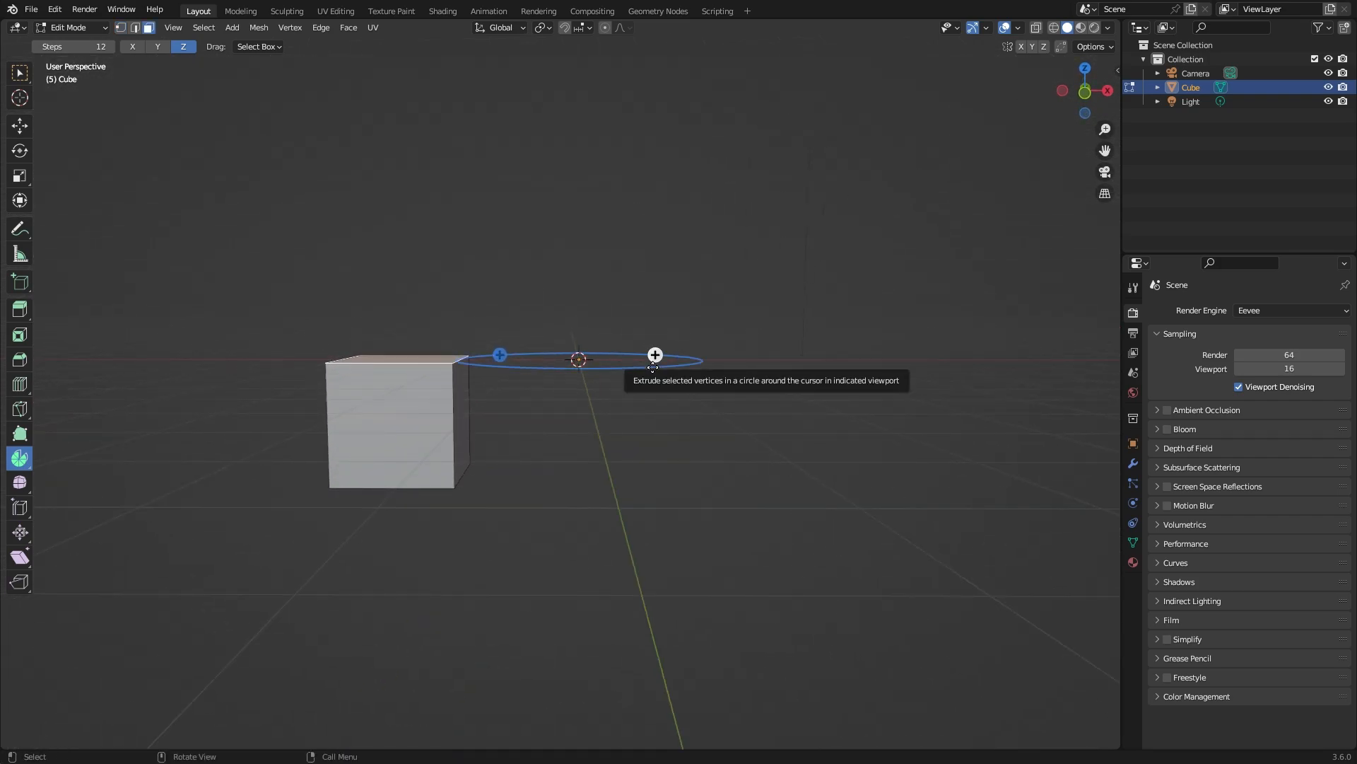
# Step: Set the spin axis to Y and spin the top face -180° with 12 steps into an arch, in the front view
pyautogui.press('KP_1')
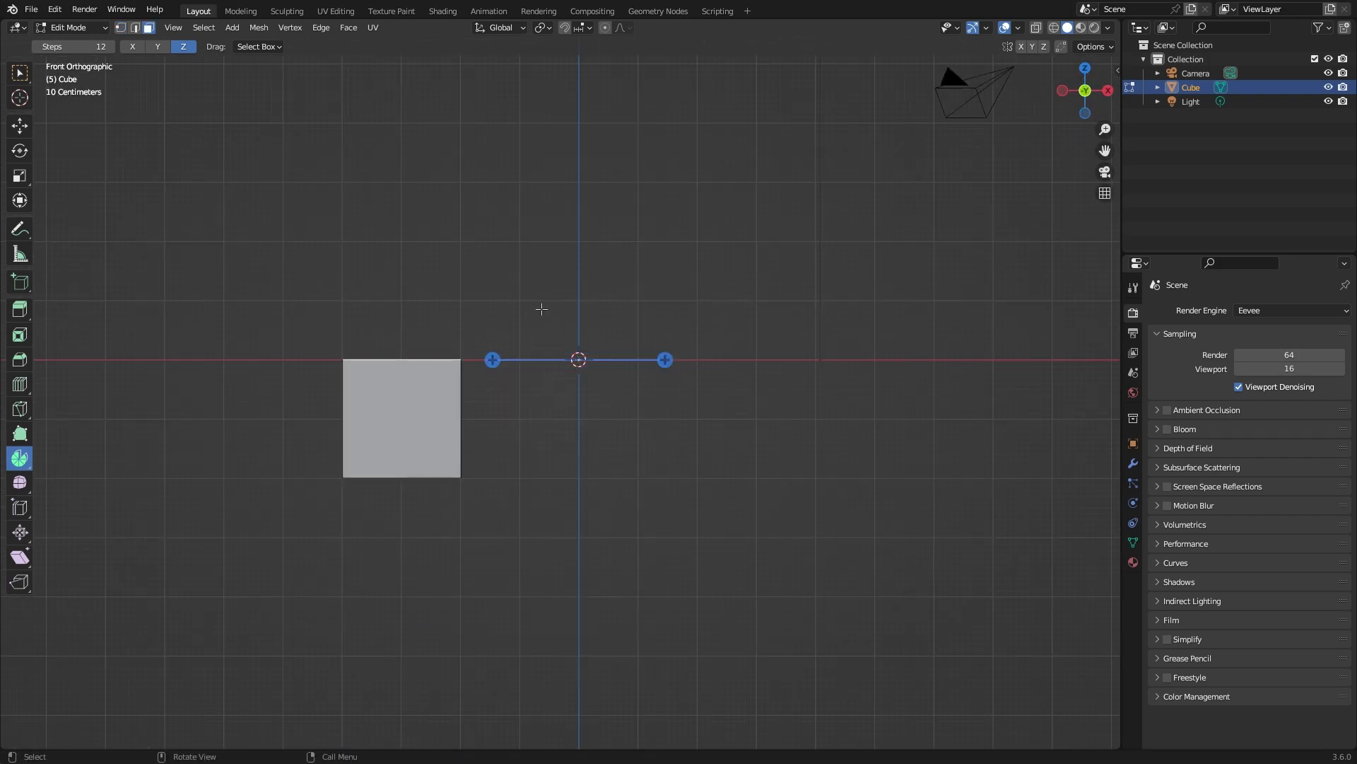
pyautogui.click(144, 47)
pyautogui.click(153, 46)
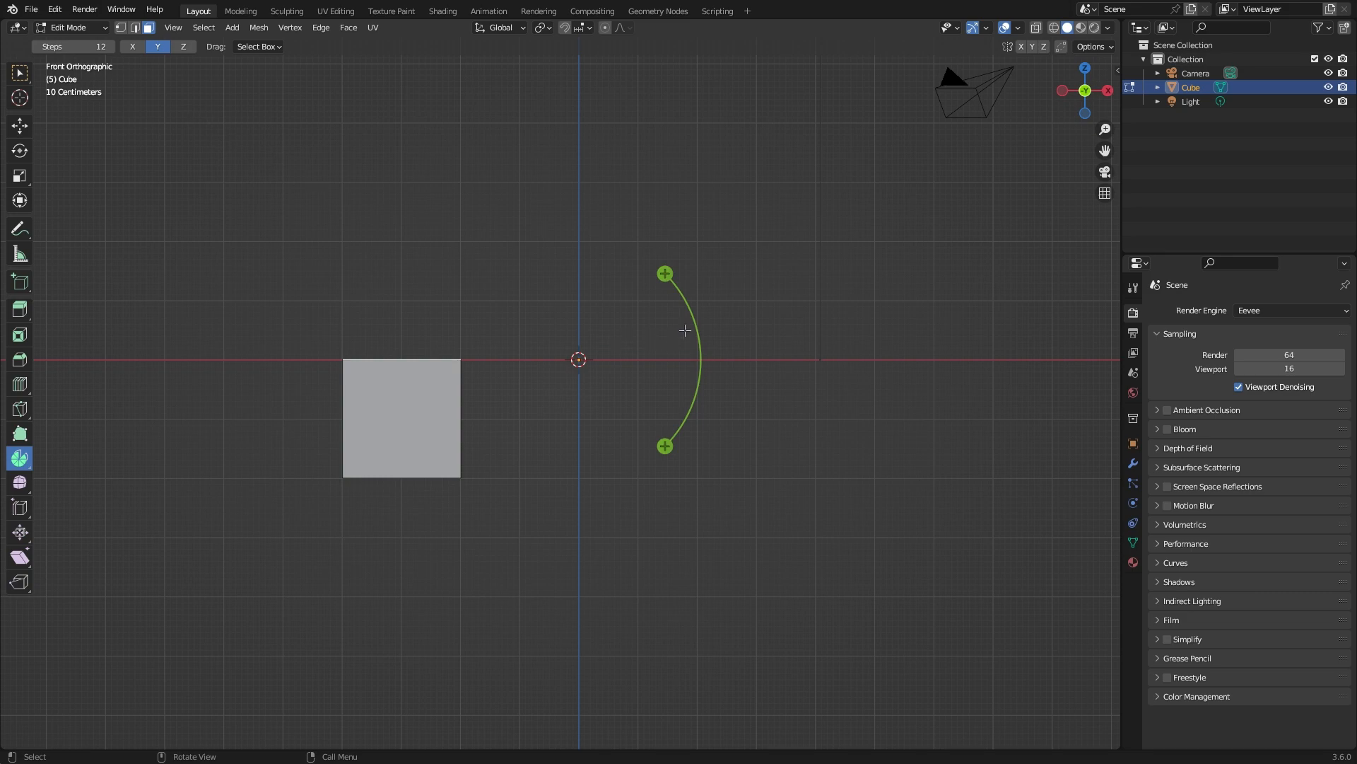
pyautogui.moveTo(667, 273); pyautogui.dragTo(390, 540)
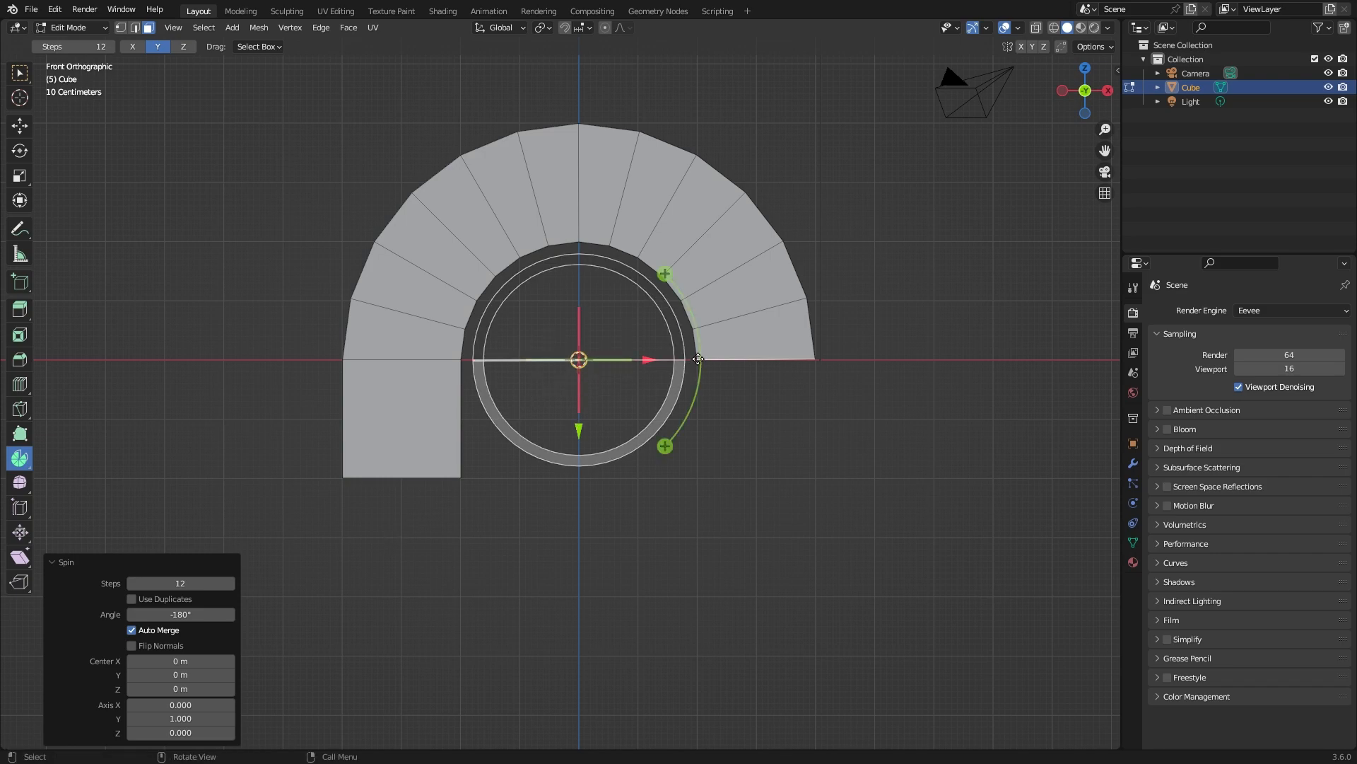
# Step: Draw an arrow annotation pointing at the arch's spin centre, and erase it again
pyautogui.scroll(-1, 678, 360)
pyautogui.scroll(-1, 679, 333)
pyautogui.scroll(1, 680, 297)
pyautogui.scroll(-3, 681, 287)
pyautogui.scroll(2, 563, 393)
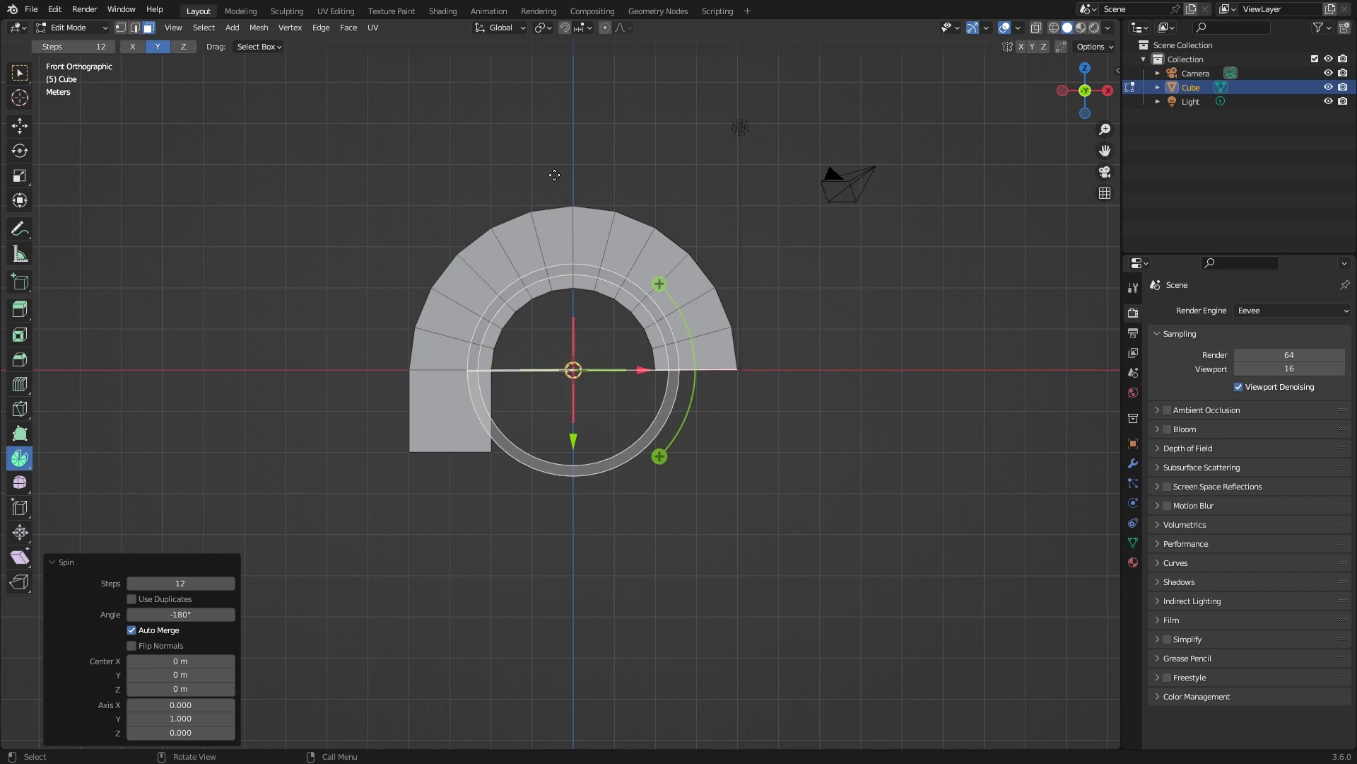
pyautogui.moveTo(939, 206); pyautogui.dragTo(654, 344)
pyautogui.moveTo(687, 311)
pyautogui.mouseDown()
pyautogui.moveTo(605, 369)
pyautogui.moveTo(693, 383)
pyautogui.mouseUp()
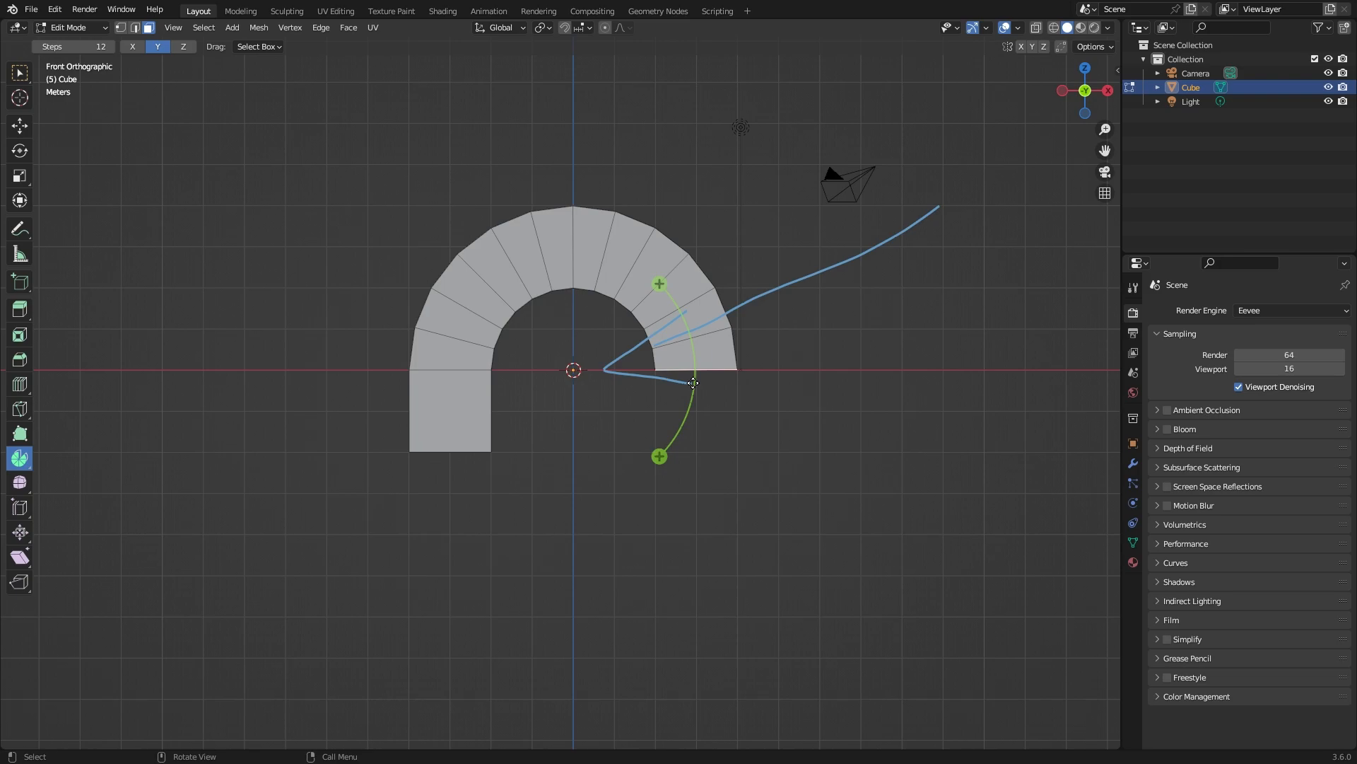
pyautogui.moveTo(692, 383)
pyautogui.mouseDown(button='middle')
pyautogui.moveTo(706, 306)
pyautogui.moveTo(640, 405)
pyautogui.mouseUp(button='middle')
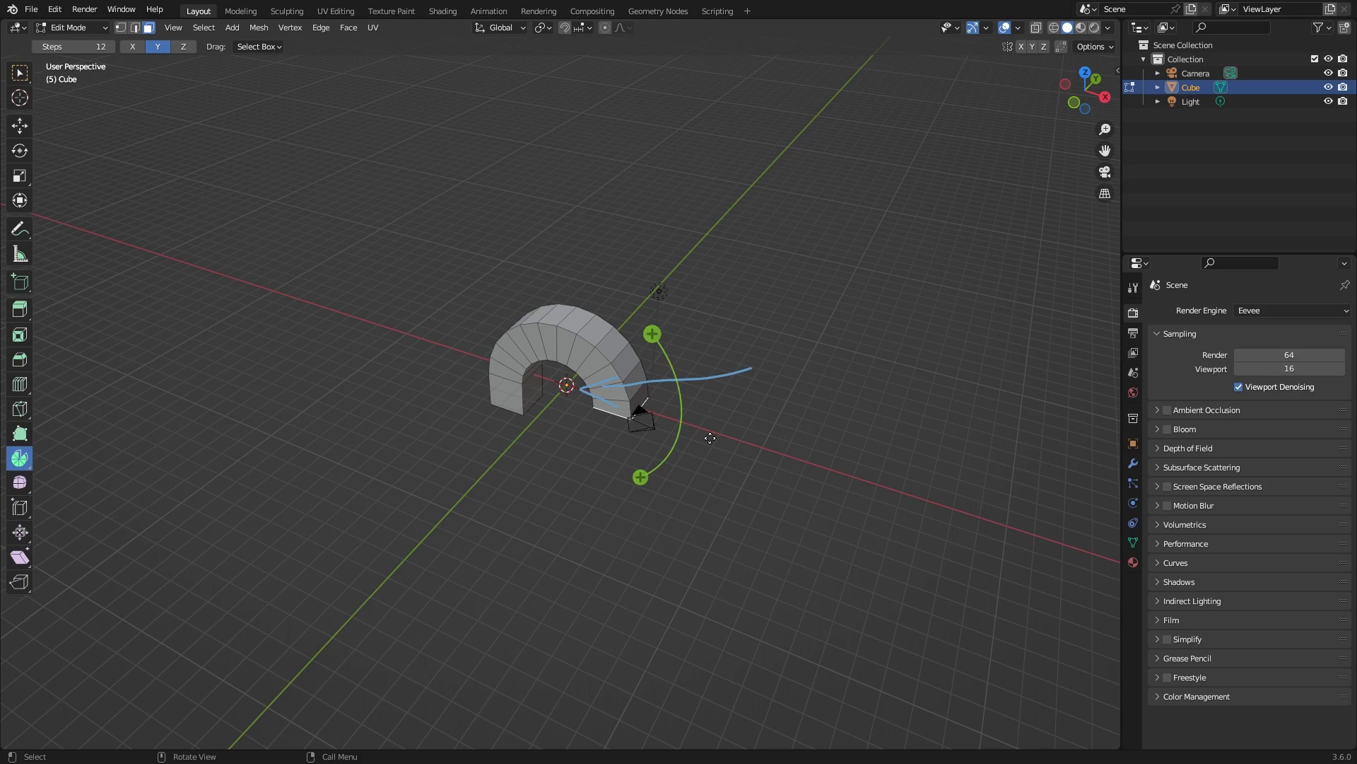
pyautogui.moveTo(764, 368); pyautogui.dragTo(565, 391, button='right')
pyautogui.scroll(3, 754, 385)
pyautogui.keyDown('alt'); pyautogui.moveTo(753, 385); pyautogui.dragTo(659, 424); pyautogui.keyUp('alt')
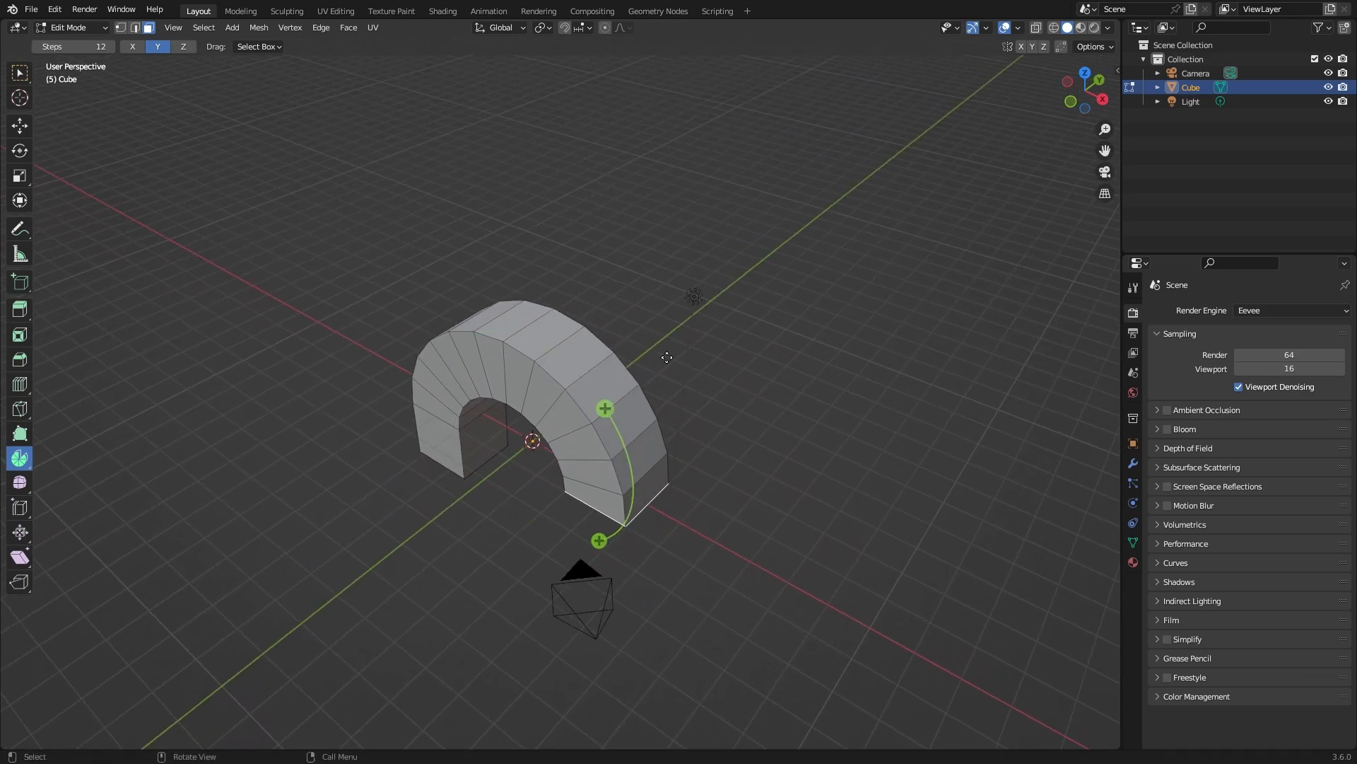
# Step: Set the spin axis to X and select the bottom face of the arch's straight leg
pyautogui.moveTo(641, 516); pyautogui.dragTo(535, 445, button='middle')
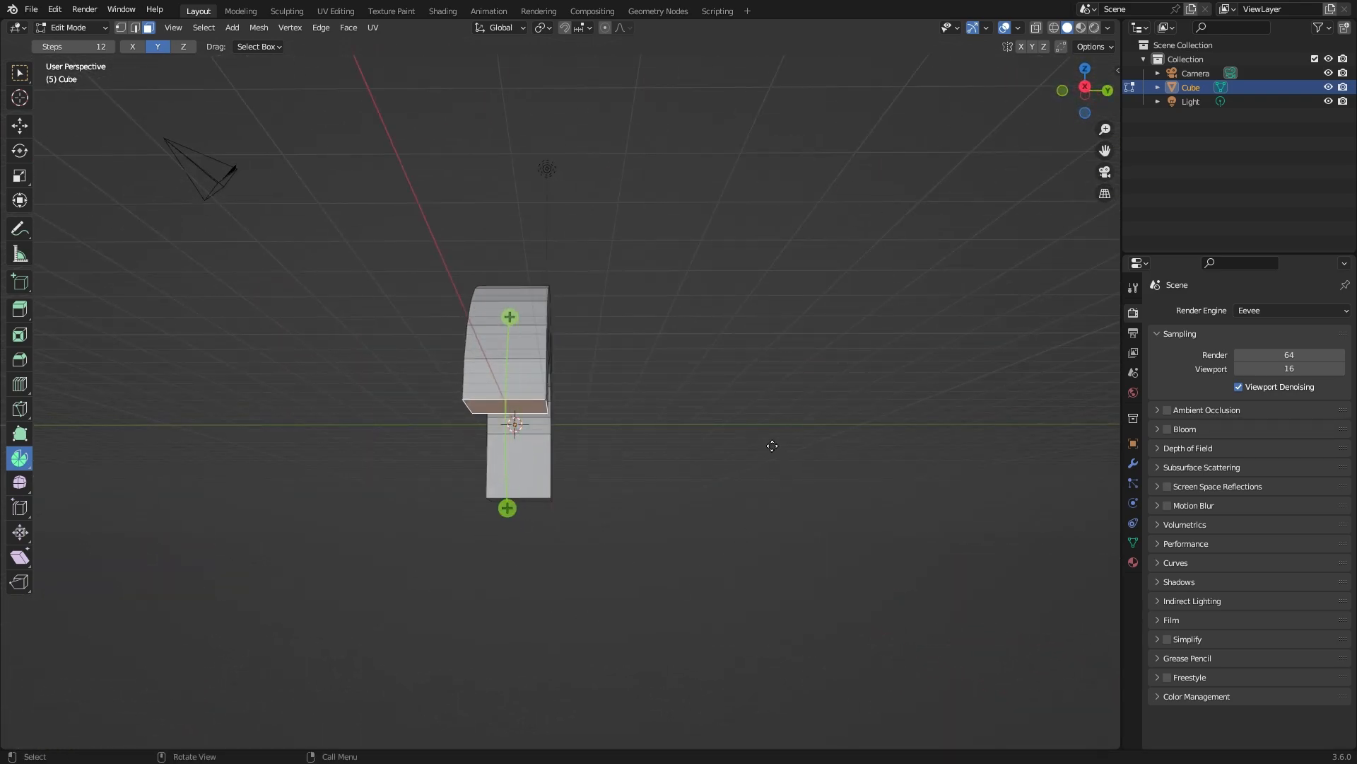
pyautogui.moveTo(542, 501); pyautogui.dragTo(540, 293, button='middle')
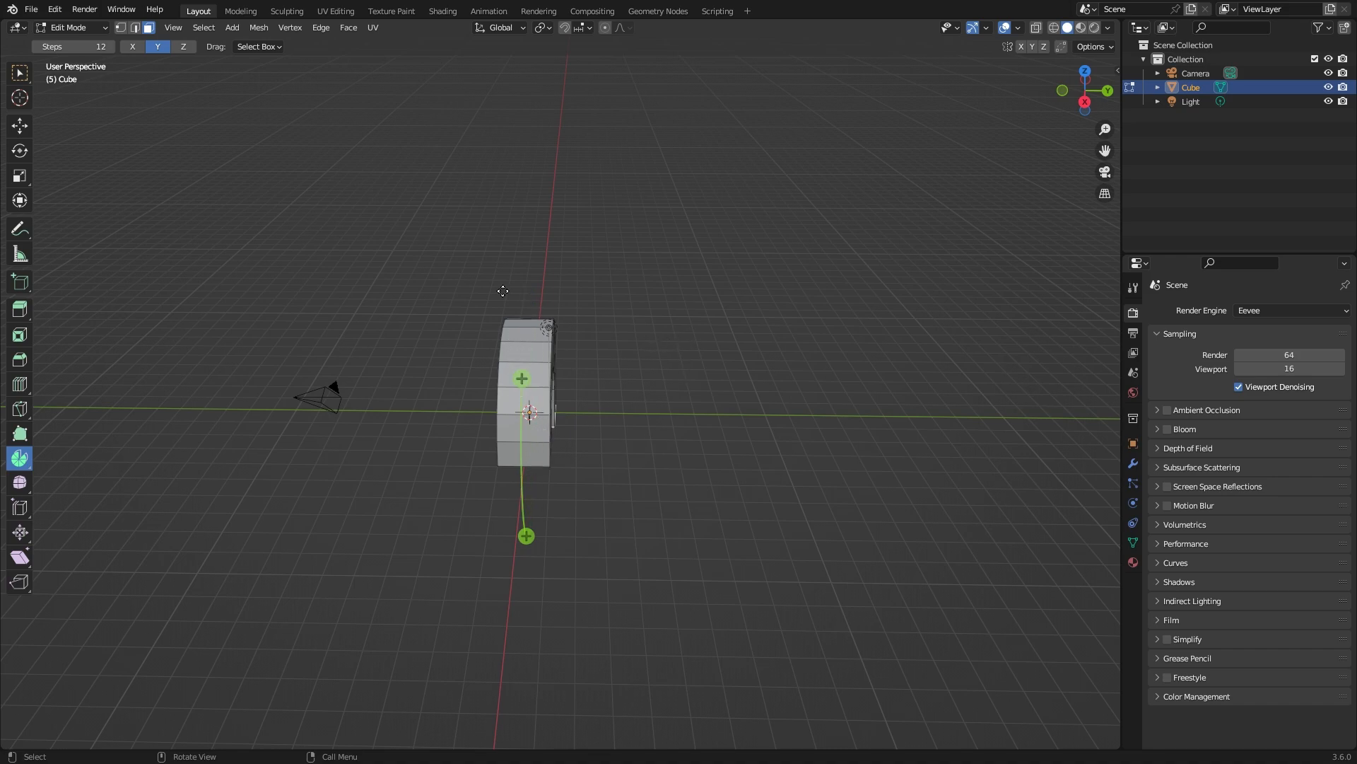
pyautogui.click(132, 46)
pyautogui.moveTo(540, 273); pyautogui.dragTo(537, 423, button='middle')
# Step: Try spinning the leg's bottom face about the X axis around the 3D cursor, and undo the spin
pyautogui.moveTo(628, 321); pyautogui.dragTo(318, 323)
pyautogui.scroll(8, 657, 438)
pyautogui.keyDown('shift'); pyautogui.moveTo(736, 488); pyautogui.dragTo(703, 391, button='middle'); pyautogui.keyUp('shift')
pyautogui.moveTo(623, 354); pyautogui.dragTo(702, 360, button='middle')
pyautogui.hotkey('ctrl', 'z')
pyautogui.scroll(-2, 847, 363)
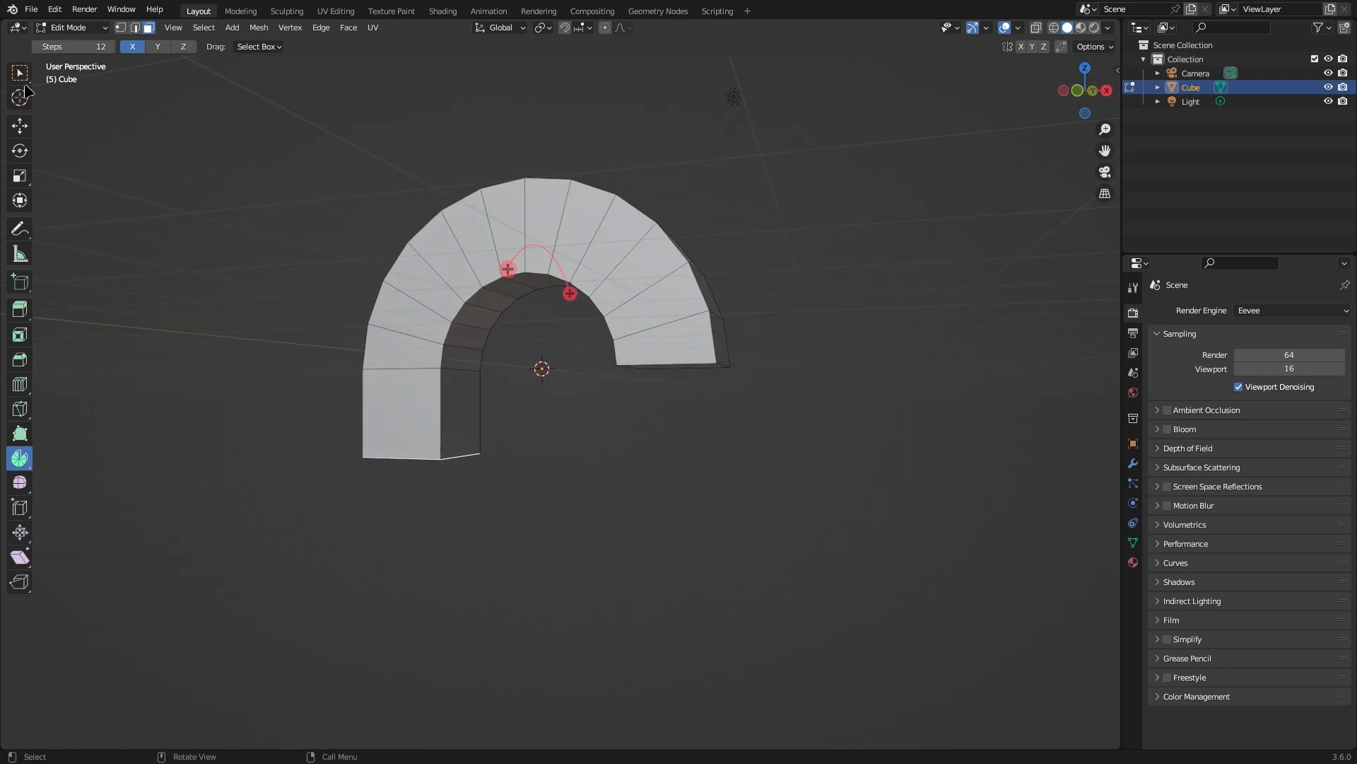
# Step: Place the 3D cursor beside the arch at about Y 3.04 m in the right view, and spin the bottom face about -132° around X
pyautogui.press('KP_1')
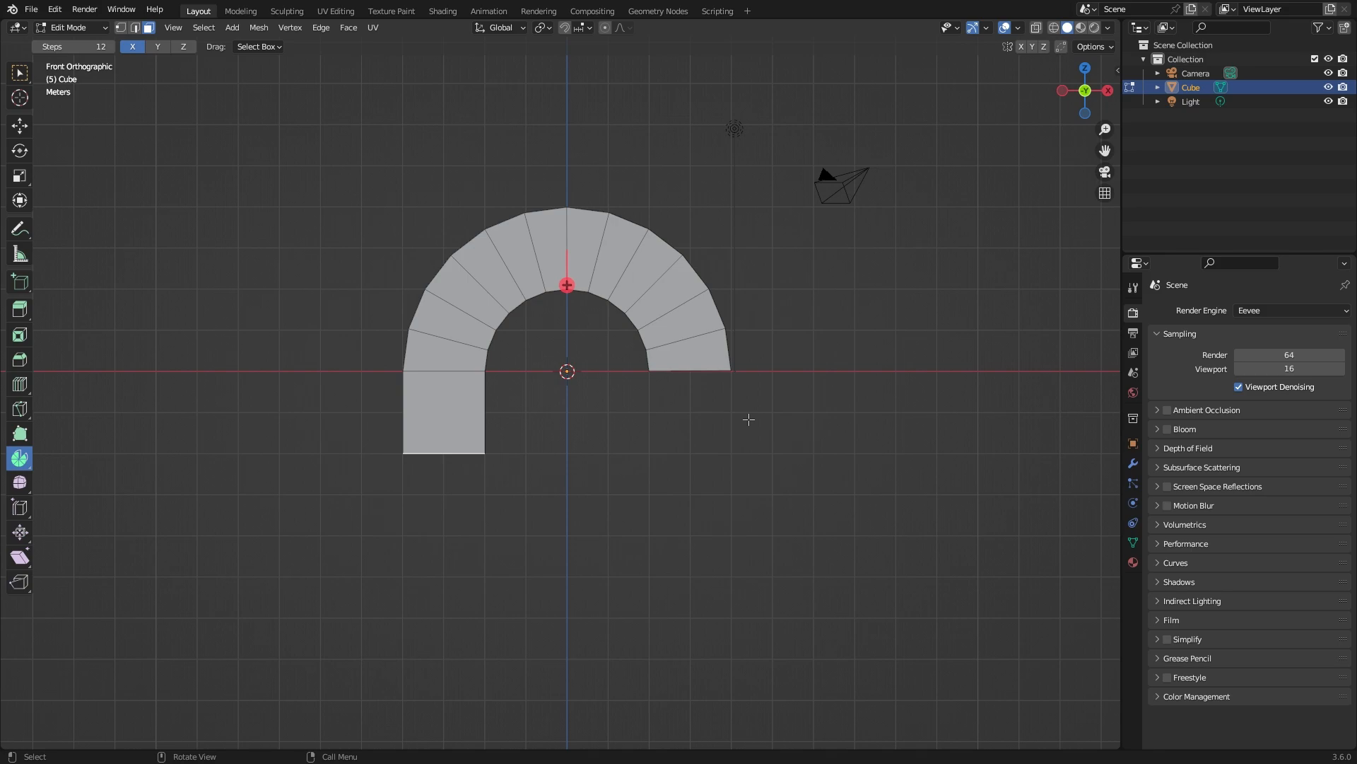
pyautogui.press('KP_3')
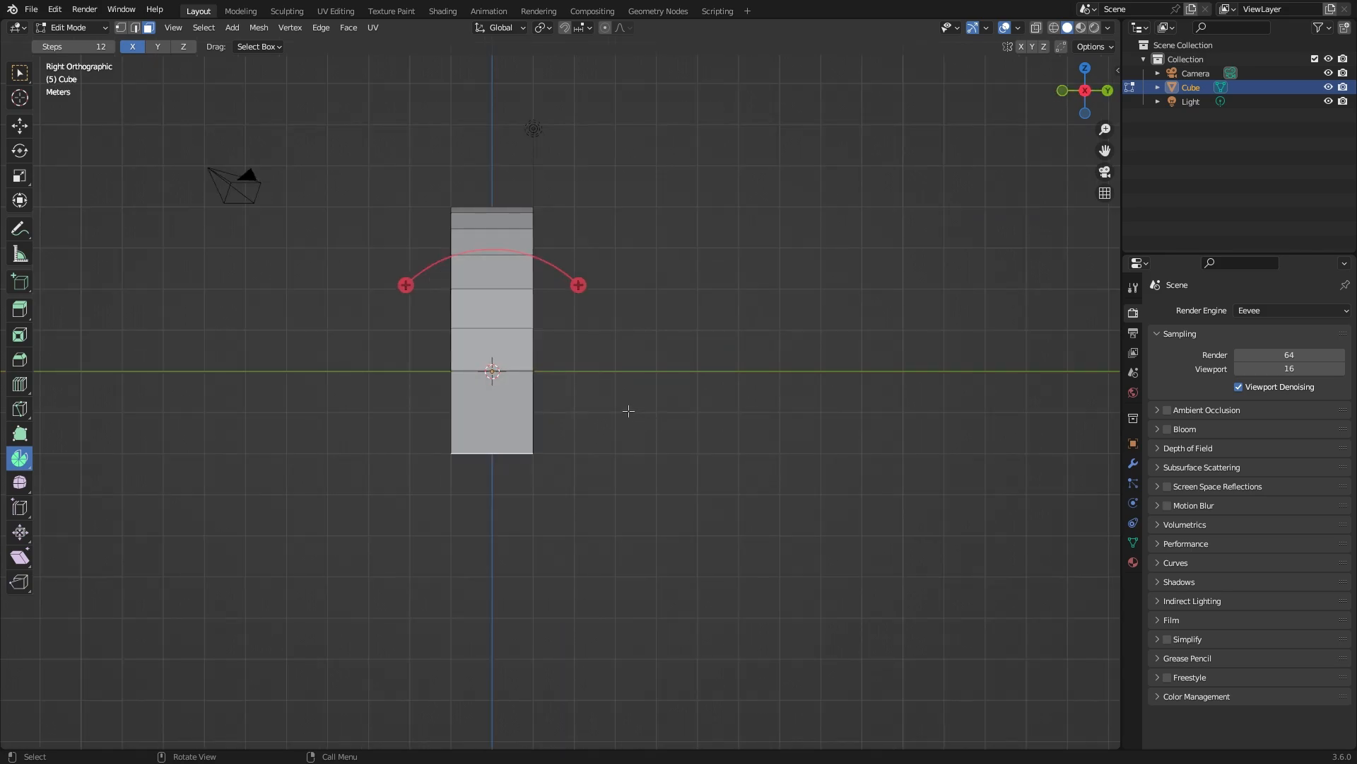
pyautogui.keyDown('shift'); pyautogui.rightClick(617, 370); pyautogui.keyUp('shift')
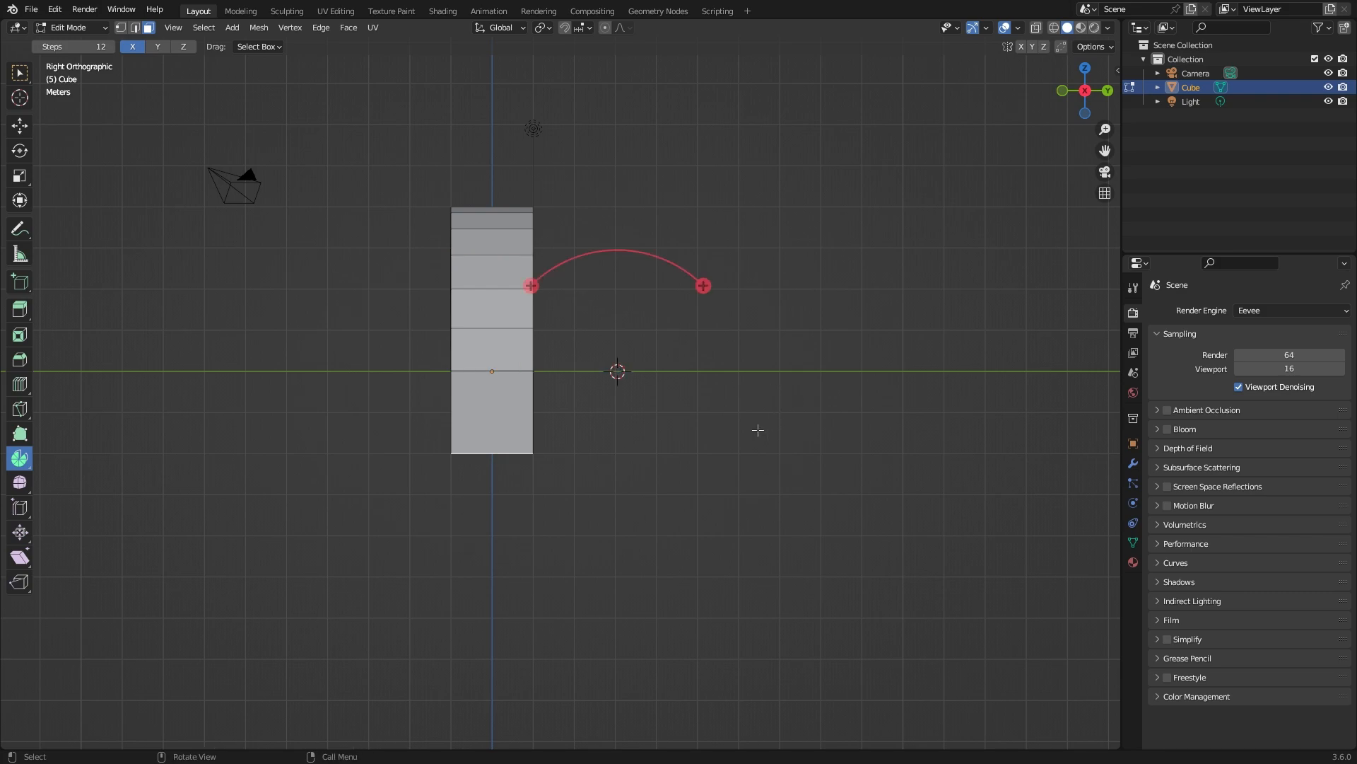
pyautogui.moveTo(669, 299); pyautogui.dragTo(460, 363)
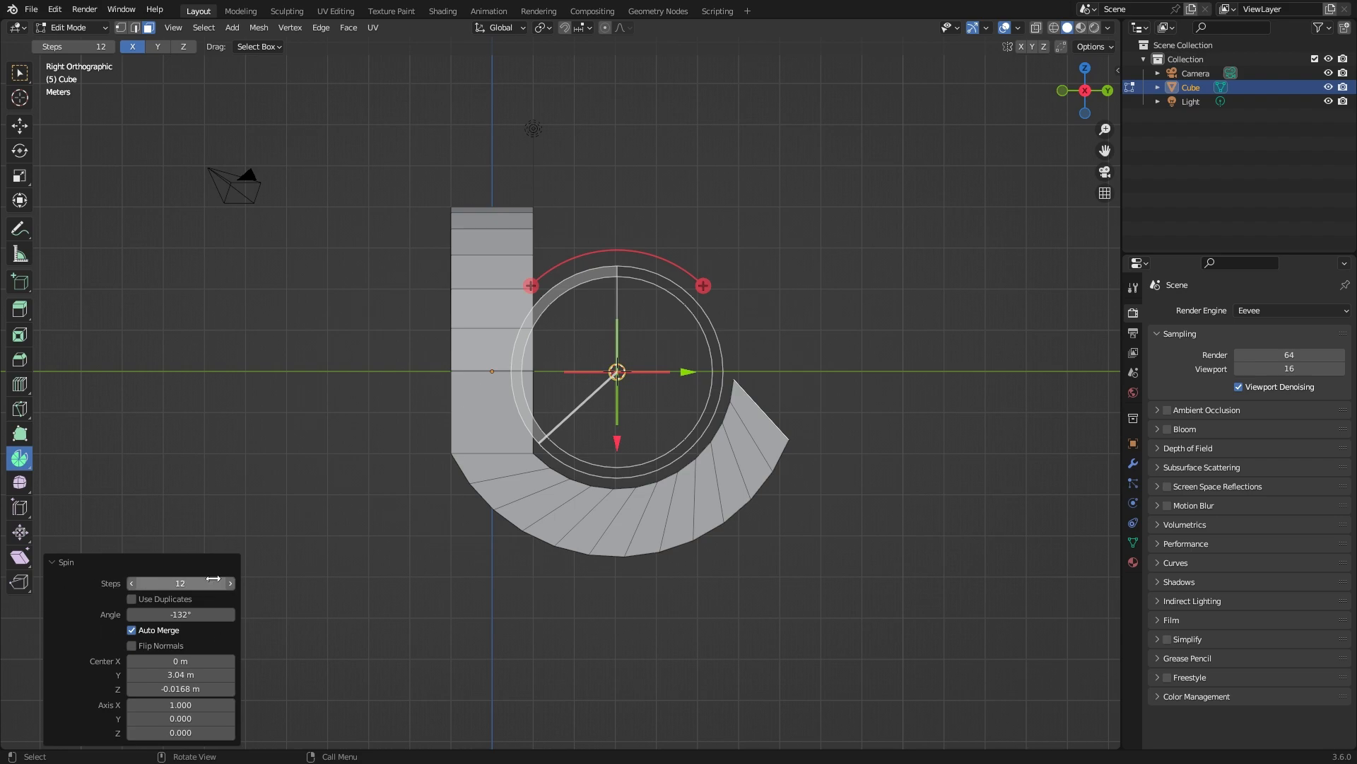
# Step: Adjust the spin to 22 steps, a -145° angle and a centre of -4.33, 6.97, -1.11 m, leaving Use Duplicates off
pyautogui.moveTo(213, 584)
pyautogui.mouseDown()
pyautogui.moveTo(235, 584)
pyautogui.moveTo(205, 583)
pyautogui.moveTo(222, 583)
pyautogui.mouseUp()
pyautogui.click(131, 599)
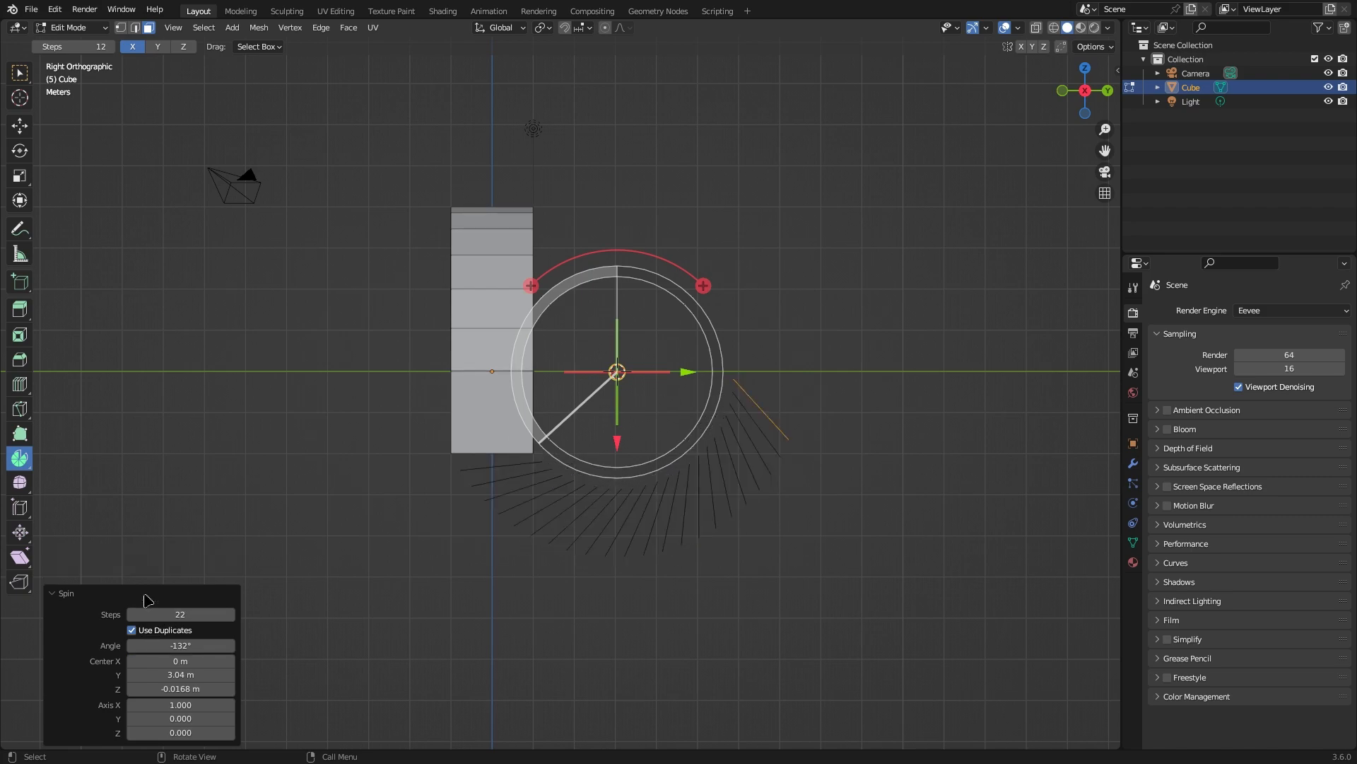
pyautogui.click(131, 629)
pyautogui.moveTo(178, 614); pyautogui.dragTo(134, 615)
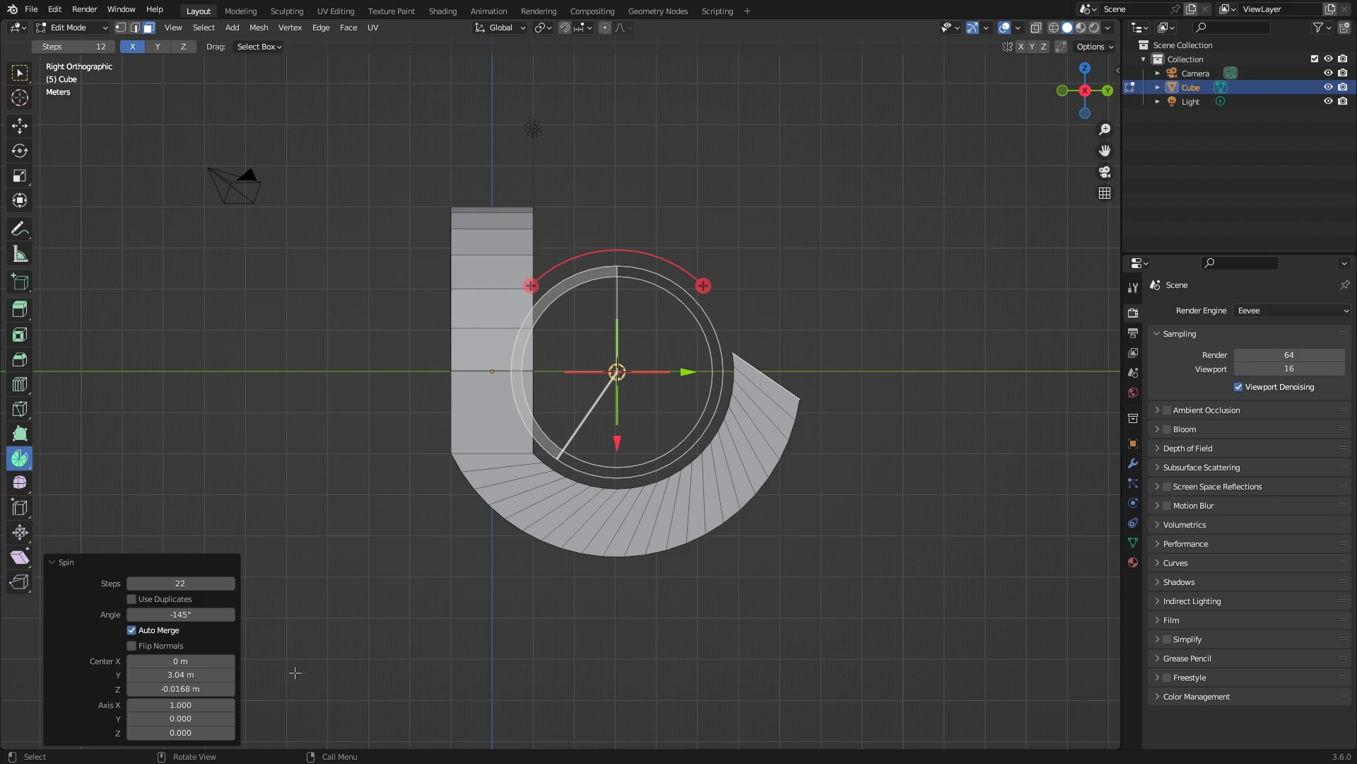
pyautogui.moveTo(181, 660); pyautogui.dragTo(166, 689)
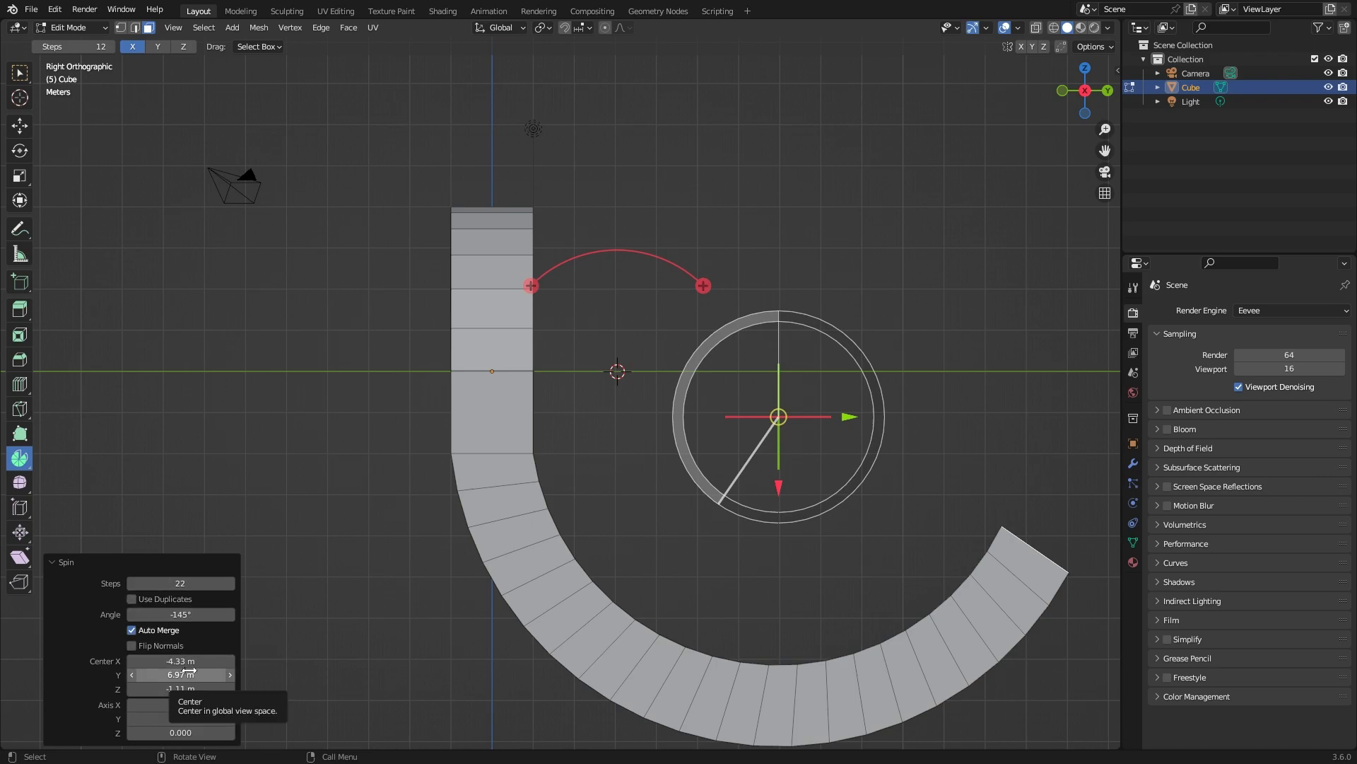
# Step: Show the annotation settings in the sidebar and remove the annotation data from the scene
pyautogui.press('i')
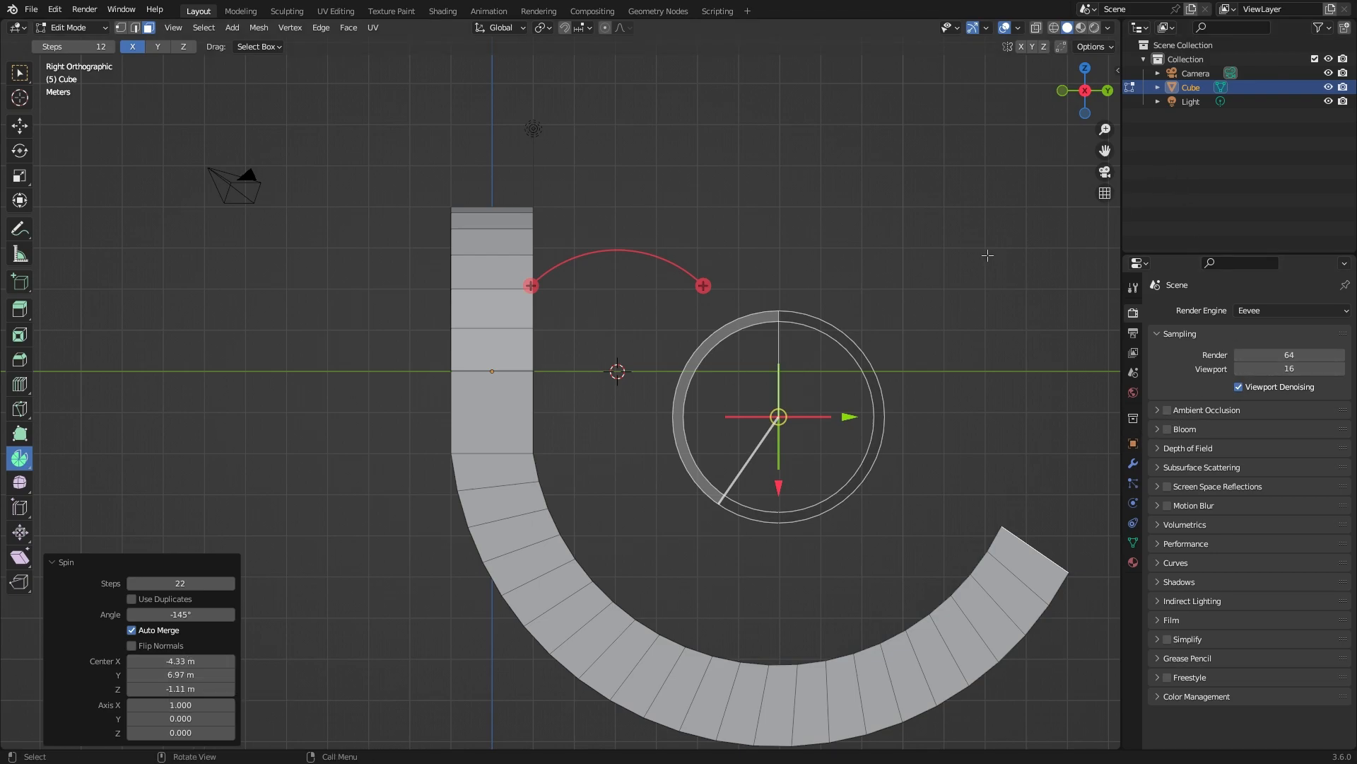
pyautogui.press('n')
pyautogui.click(1113, 104)
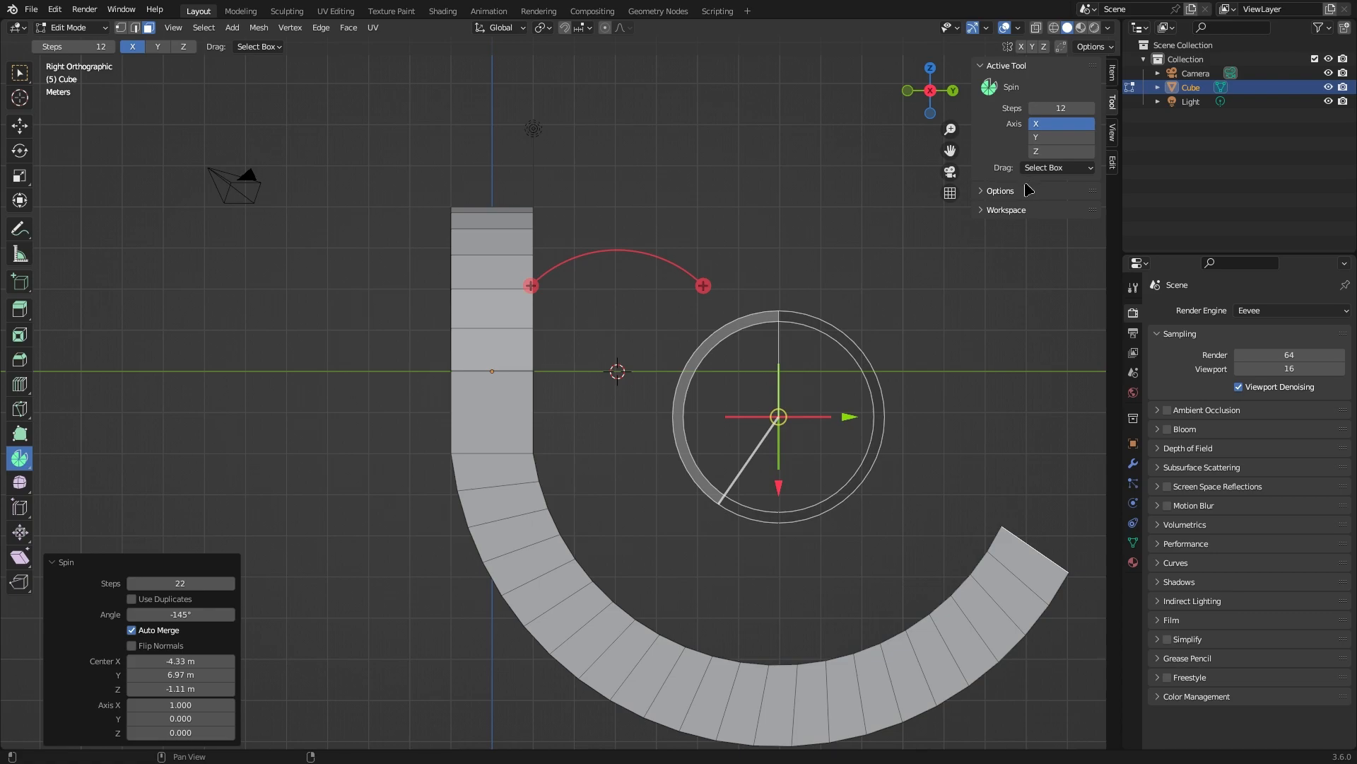
pyautogui.click(997, 211)
pyautogui.click(997, 210)
pyautogui.click(1114, 132)
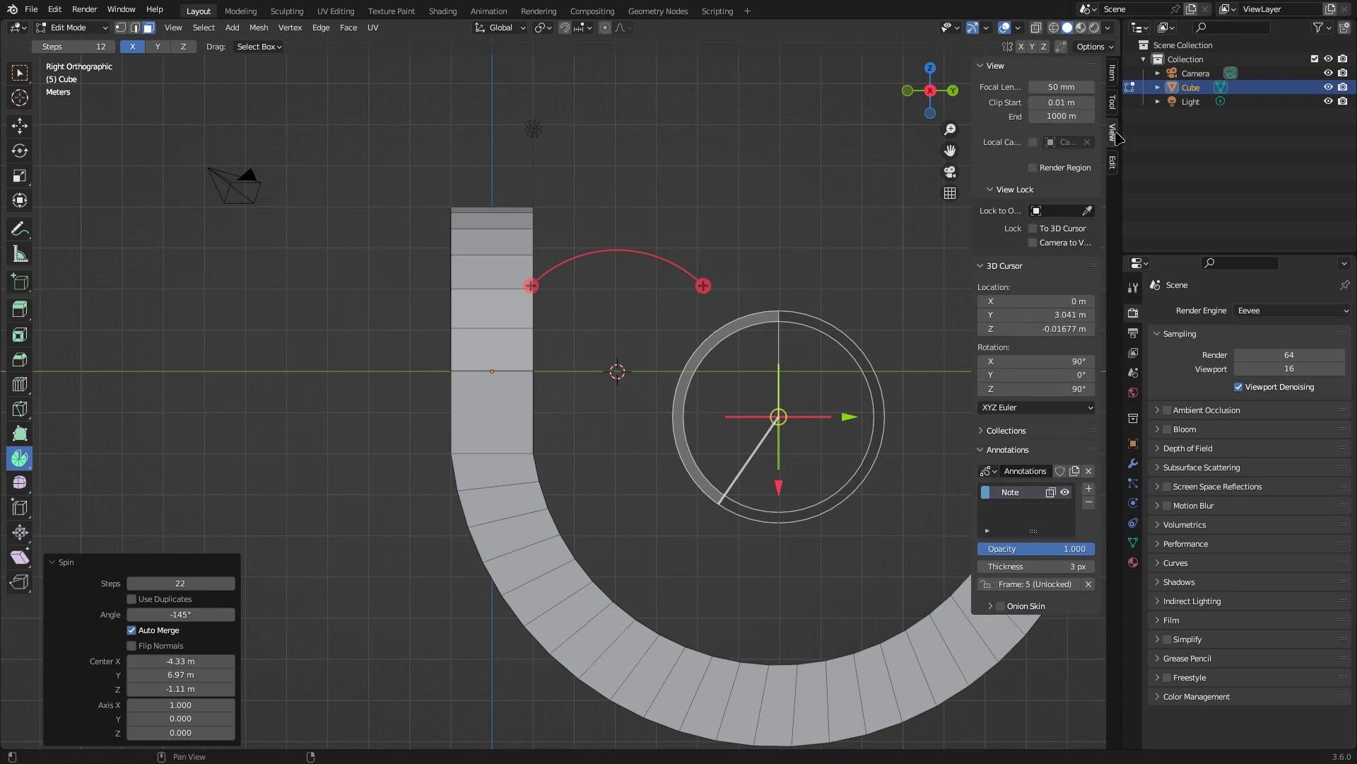
pyautogui.click(1087, 471)
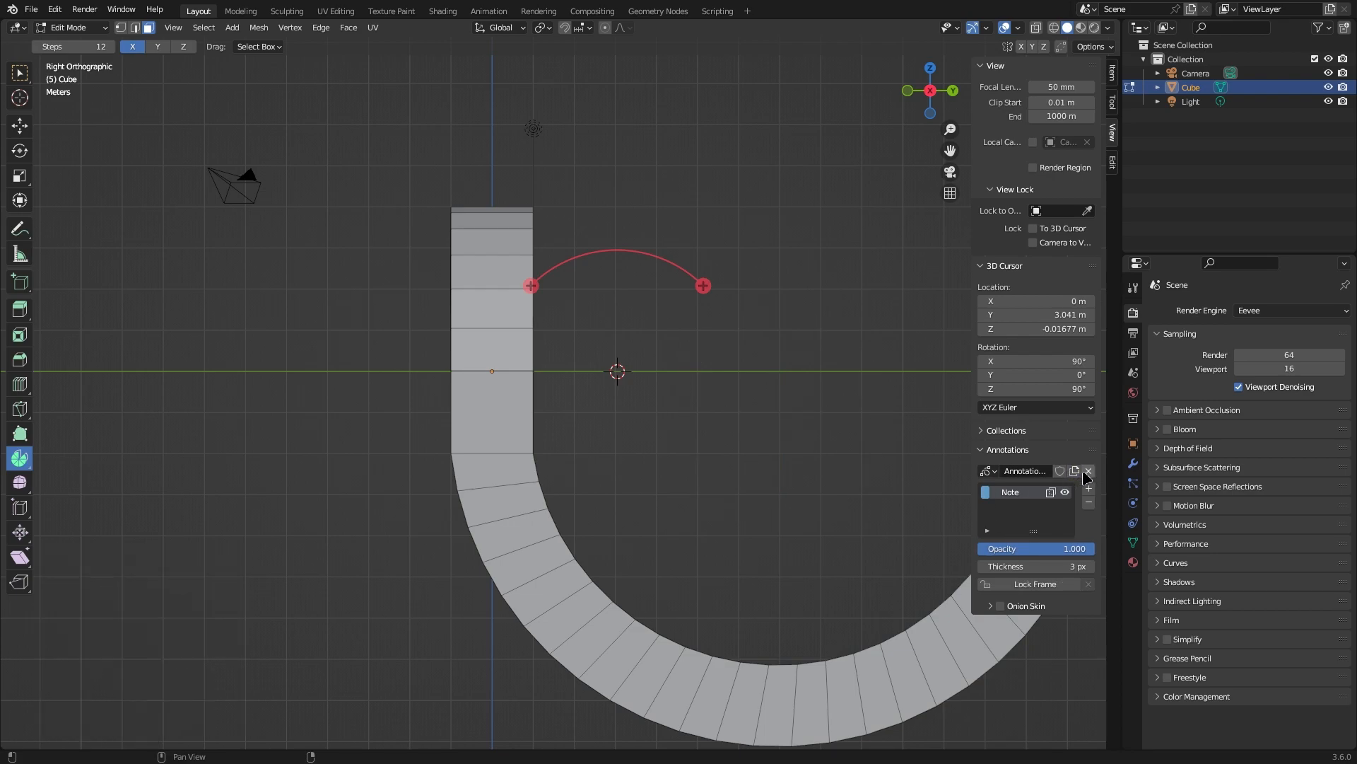
pyautogui.click(1087, 472)
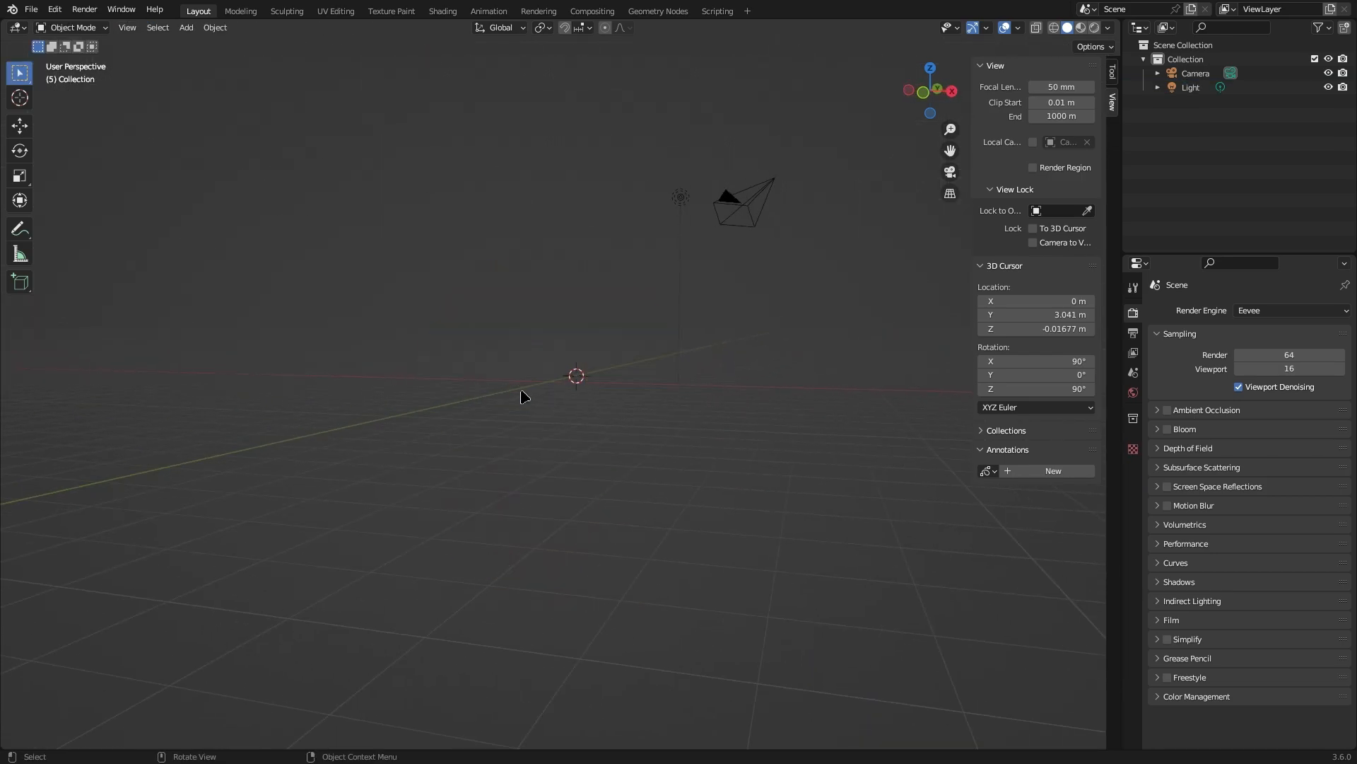
# Step: Add a Monkey mesh to the emptied scene
pyautogui.hotkey('shift', 'a')
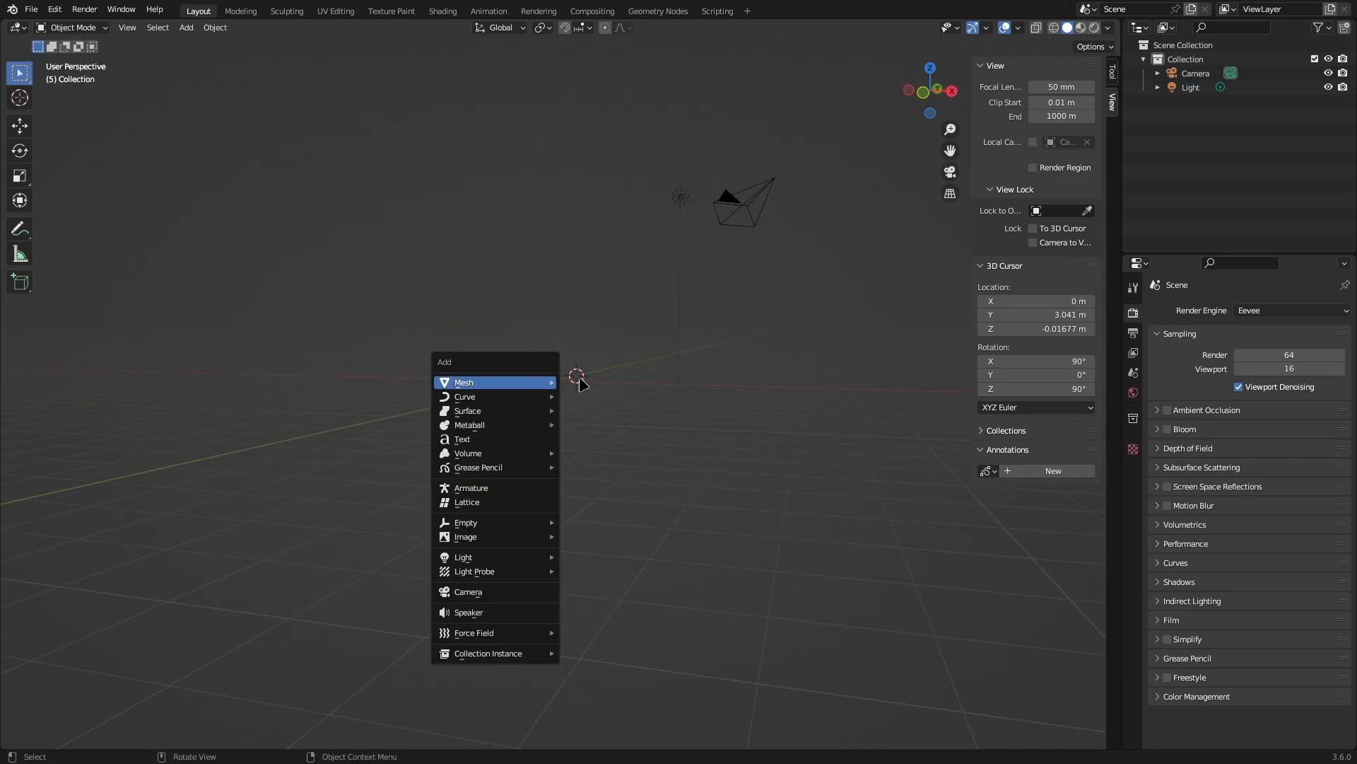
pyautogui.moveTo(535, 385)
pyautogui.click(613, 517)
pyautogui.moveTo(613, 517); pyautogui.dragTo(640, 413, button='middle')
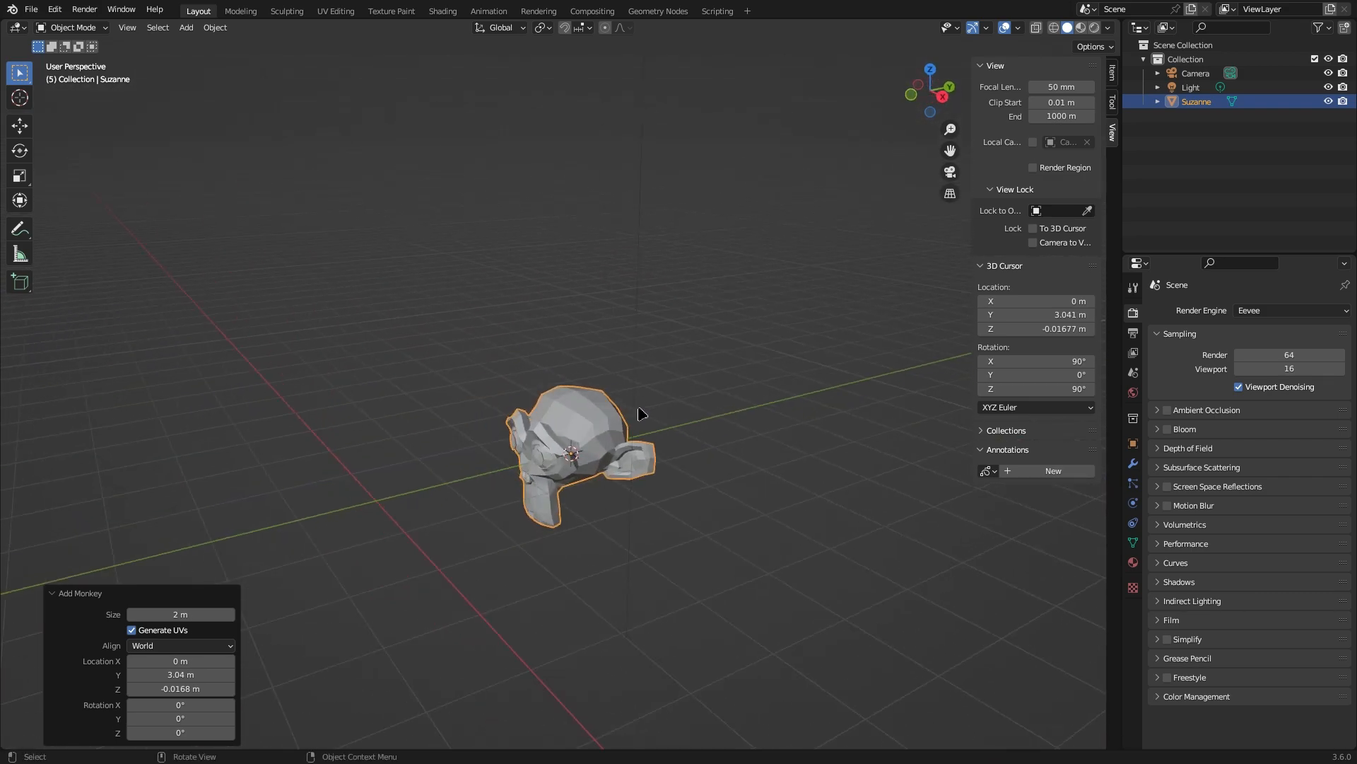
# Step: Reset the 3D cursor to the world origin and clear the monkey's location
pyautogui.hotkey('shift', 'c')
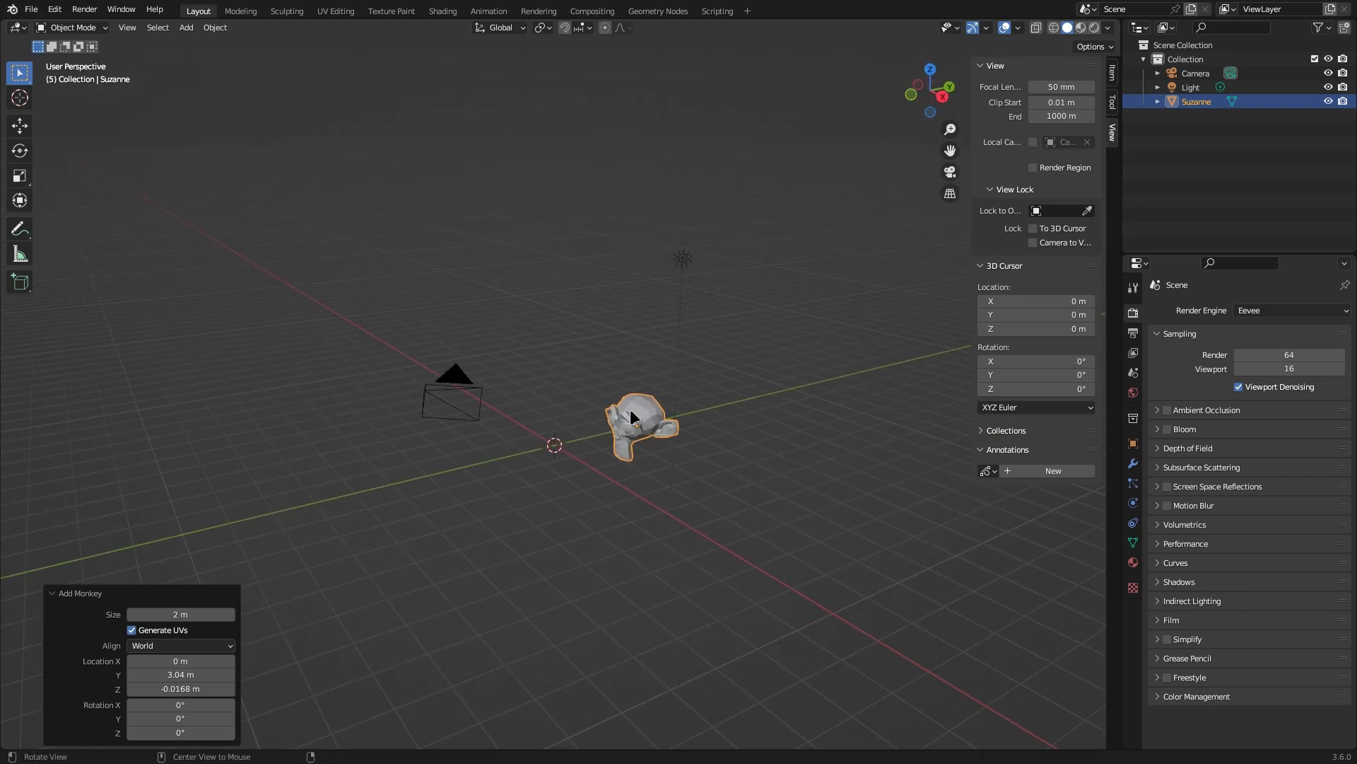
pyautogui.hotkey('alt', 'g')
pyautogui.scroll(4, 479, 476)
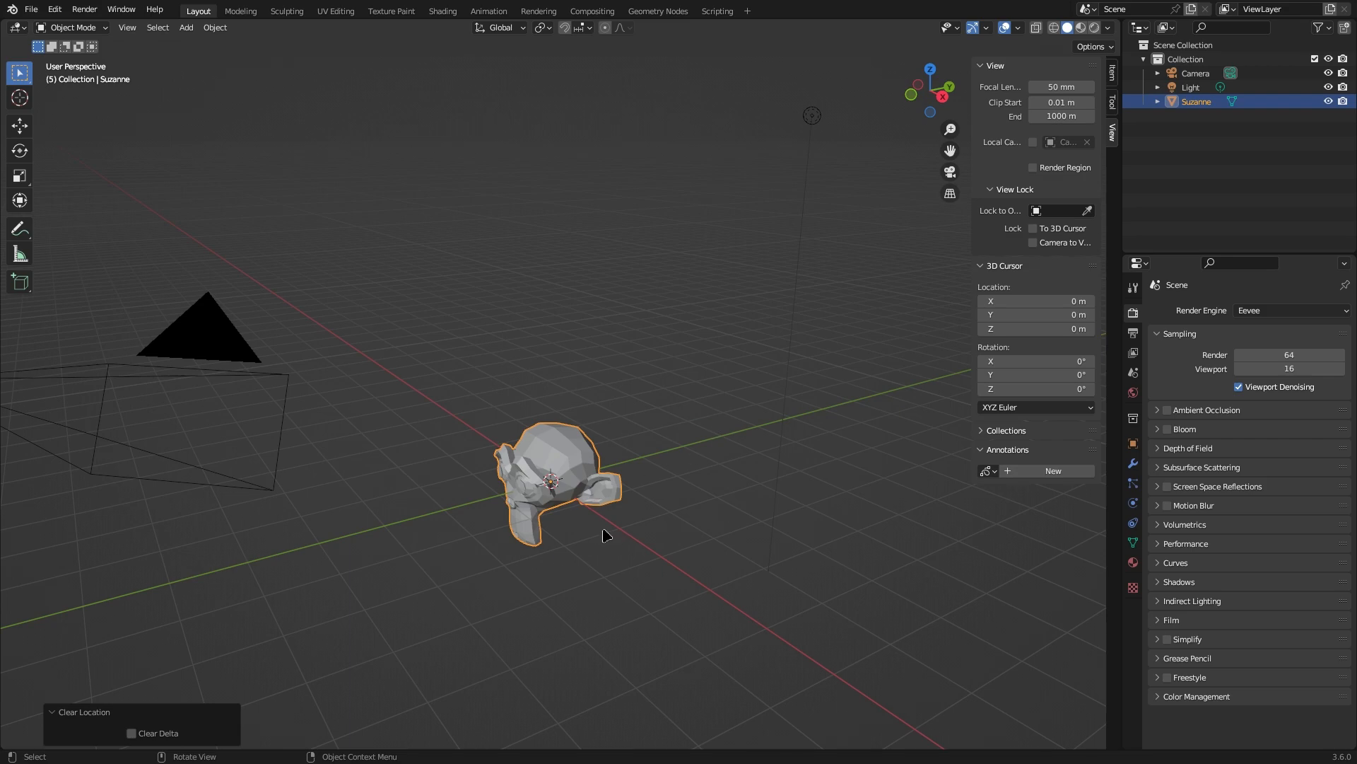
# Step: Enter Edit Mode on the monkey and smooth its whole mesh by about 0.043 with the Smooth tool
pyautogui.press('KP_Decimal')
pyautogui.scroll(-3, 603, 530)
pyautogui.moveTo(512, 474); pyautogui.dragTo(588, 498, button='middle')
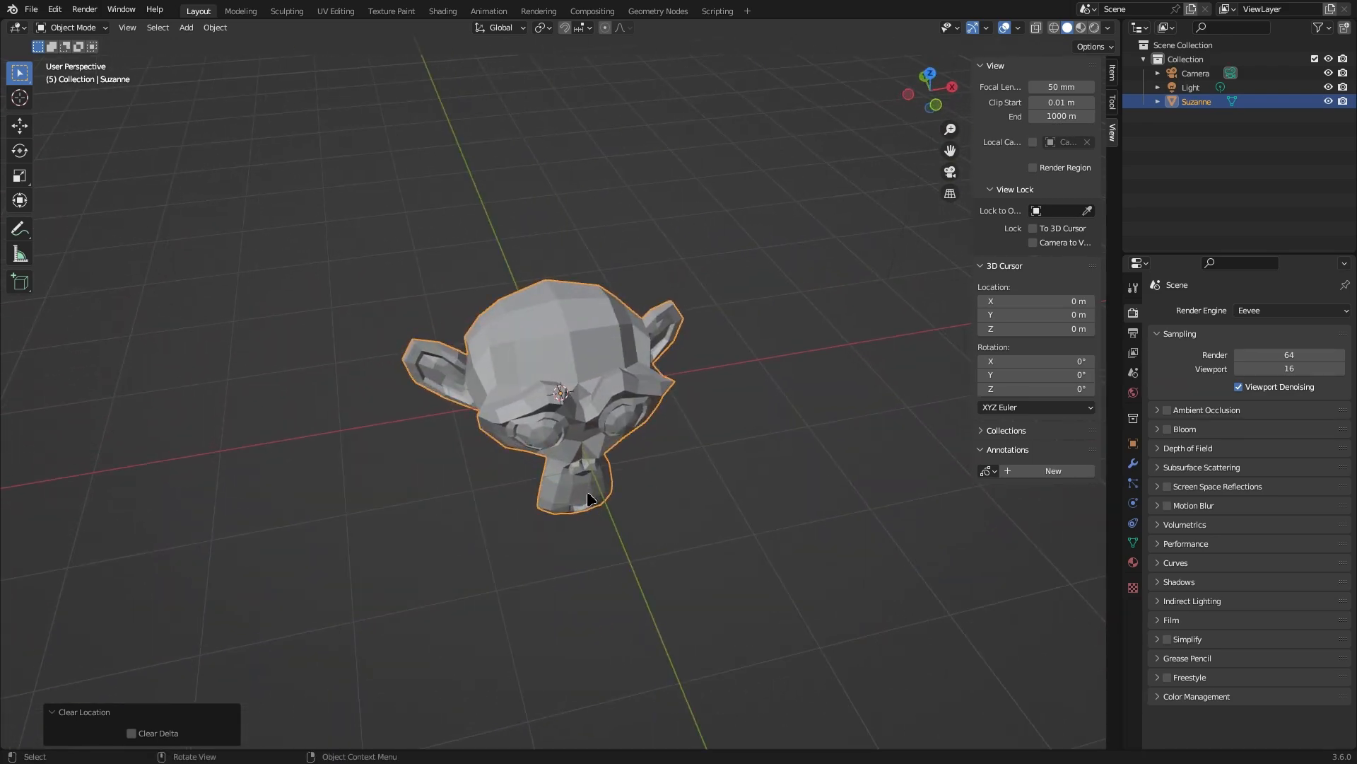
pyautogui.press('Tab')
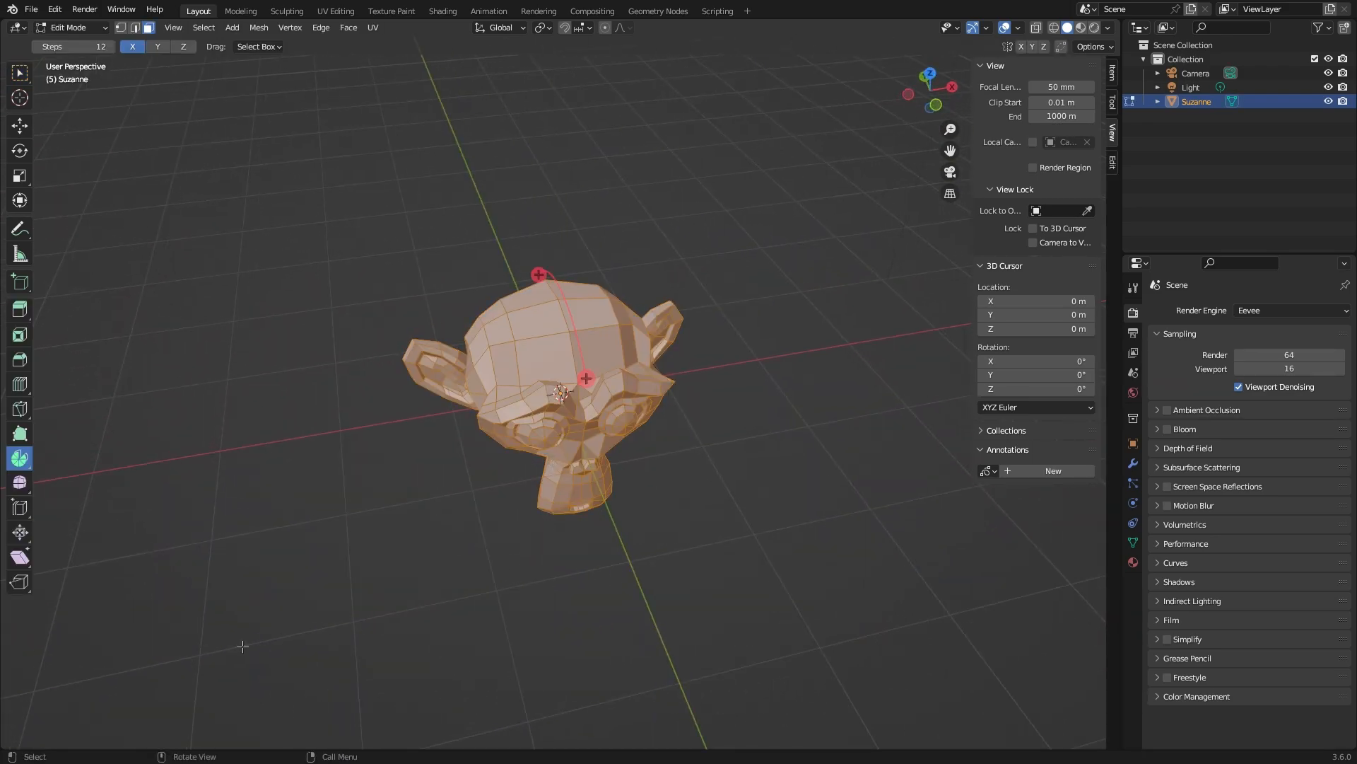
pyautogui.click(19, 482)
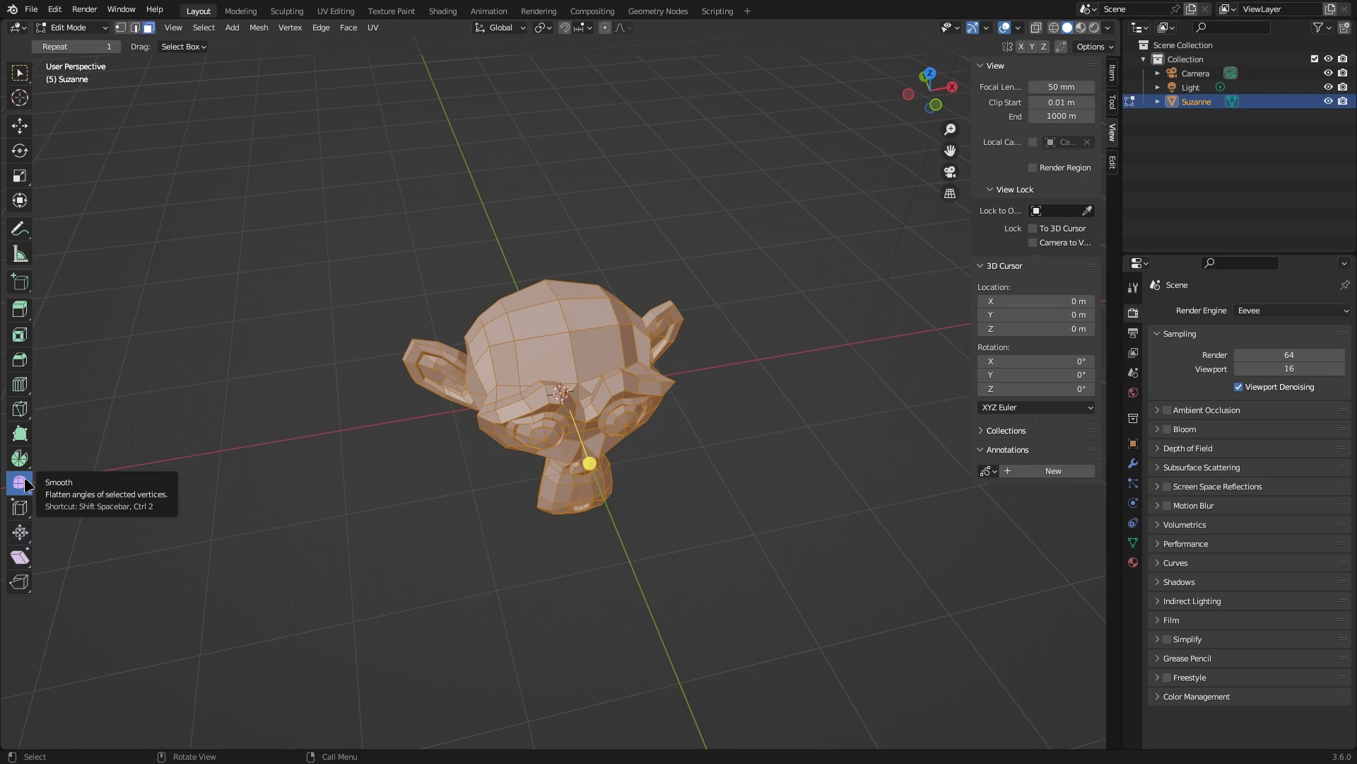
pyautogui.press('1')
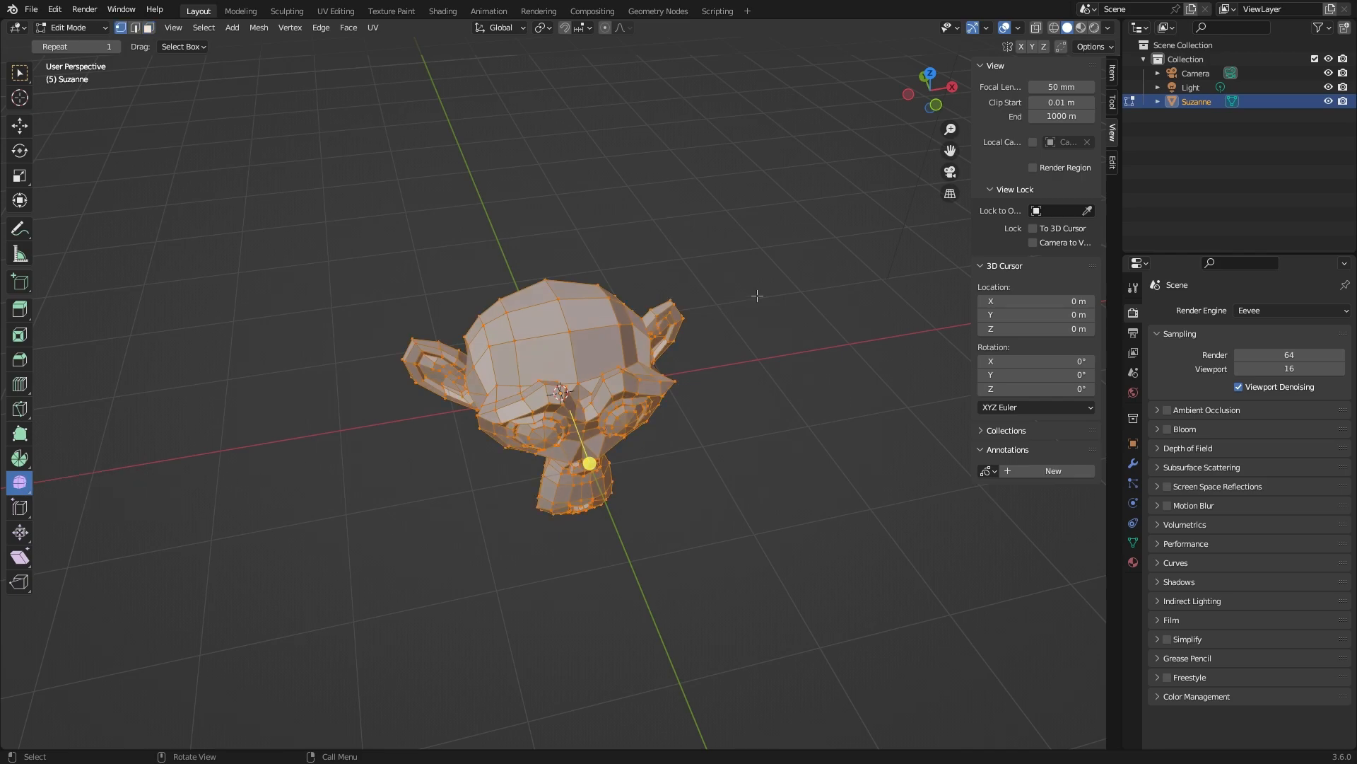
pyautogui.press('3')
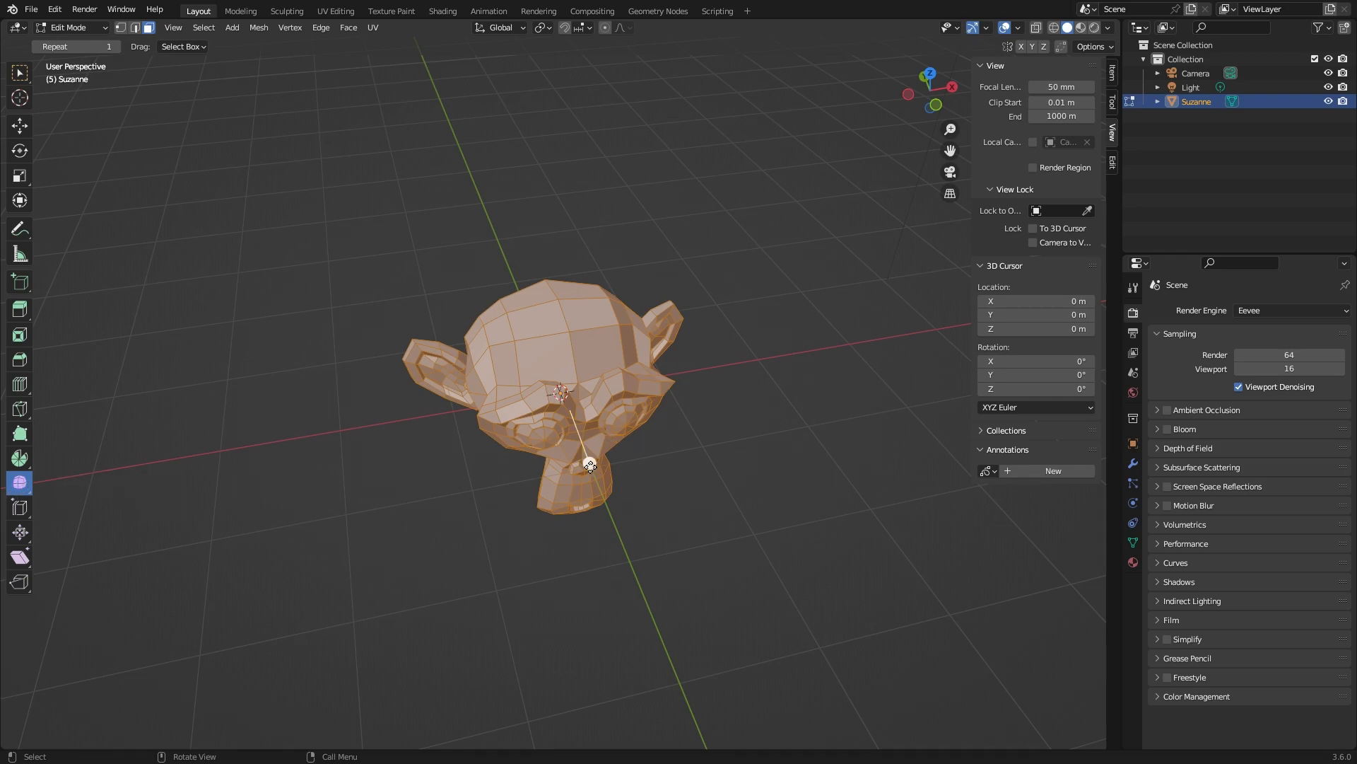
pyautogui.moveTo(589, 463); pyautogui.dragTo(606, 501)
# Step: Illustrate smoothing with two zigzag annotation strokes and a flatter line beyond the monkey's head, and erase all the strokes
pyautogui.scroll(-2, 606, 502)
pyautogui.keyDown('shift'); pyautogui.moveTo(605, 501); pyautogui.dragTo(604, 650, button='middle'); pyautogui.keyUp('shift')
pyautogui.keyDown('shift'); pyautogui.moveTo(598, 417); pyautogui.dragTo(579, 524, button='middle'); pyautogui.keyUp('shift')
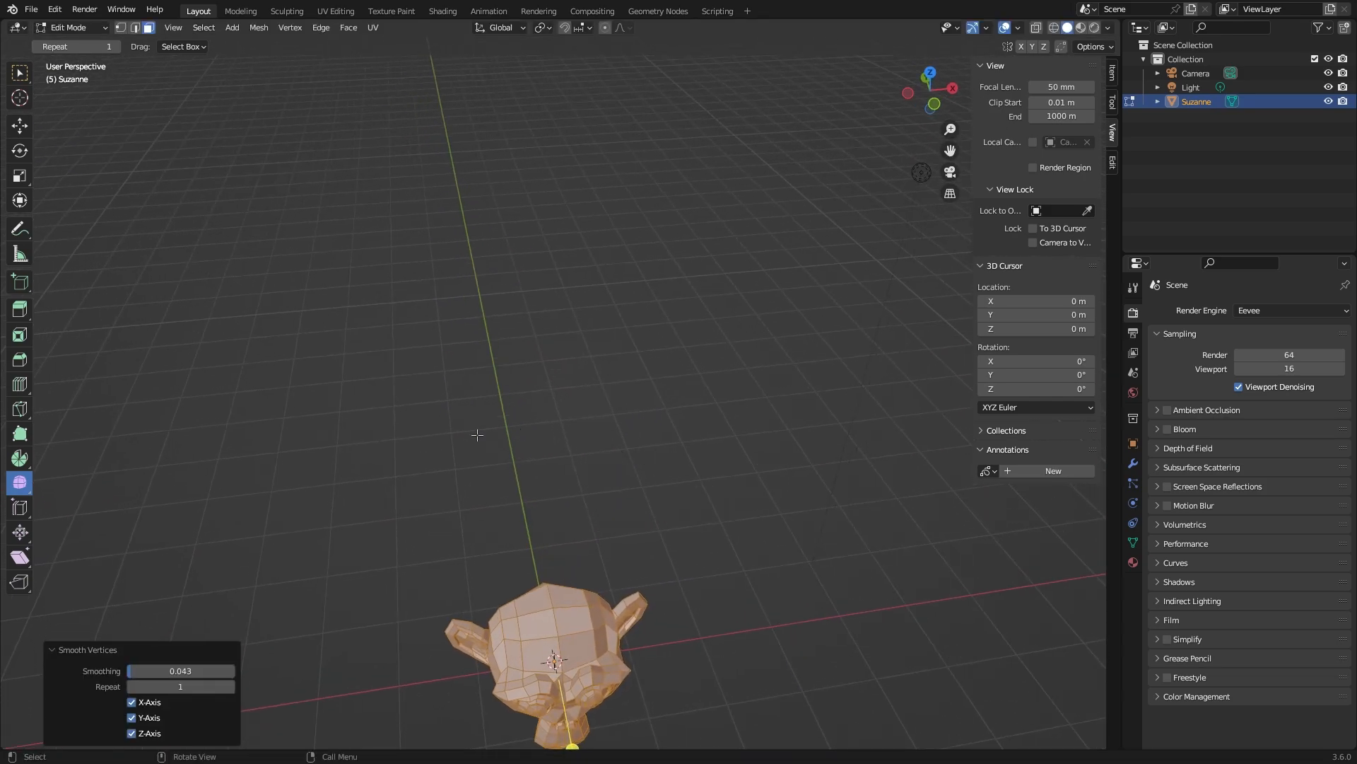
pyautogui.moveTo(403, 456)
pyautogui.mouseDown()
pyautogui.moveTo(416, 391)
pyautogui.moveTo(464, 456)
pyautogui.moveTo(485, 385)
pyautogui.moveTo(546, 456)
pyautogui.moveTo(551, 385)
pyautogui.moveTo(598, 446)
pyautogui.moveTo(617, 384)
pyautogui.moveTo(657, 470)
pyautogui.moveTo(692, 381)
pyautogui.moveTo(733, 456)
pyautogui.moveTo(777, 408)
pyautogui.moveTo(819, 394)
pyautogui.moveTo(842, 463)
pyautogui.moveTo(876, 393)
pyautogui.mouseUp()
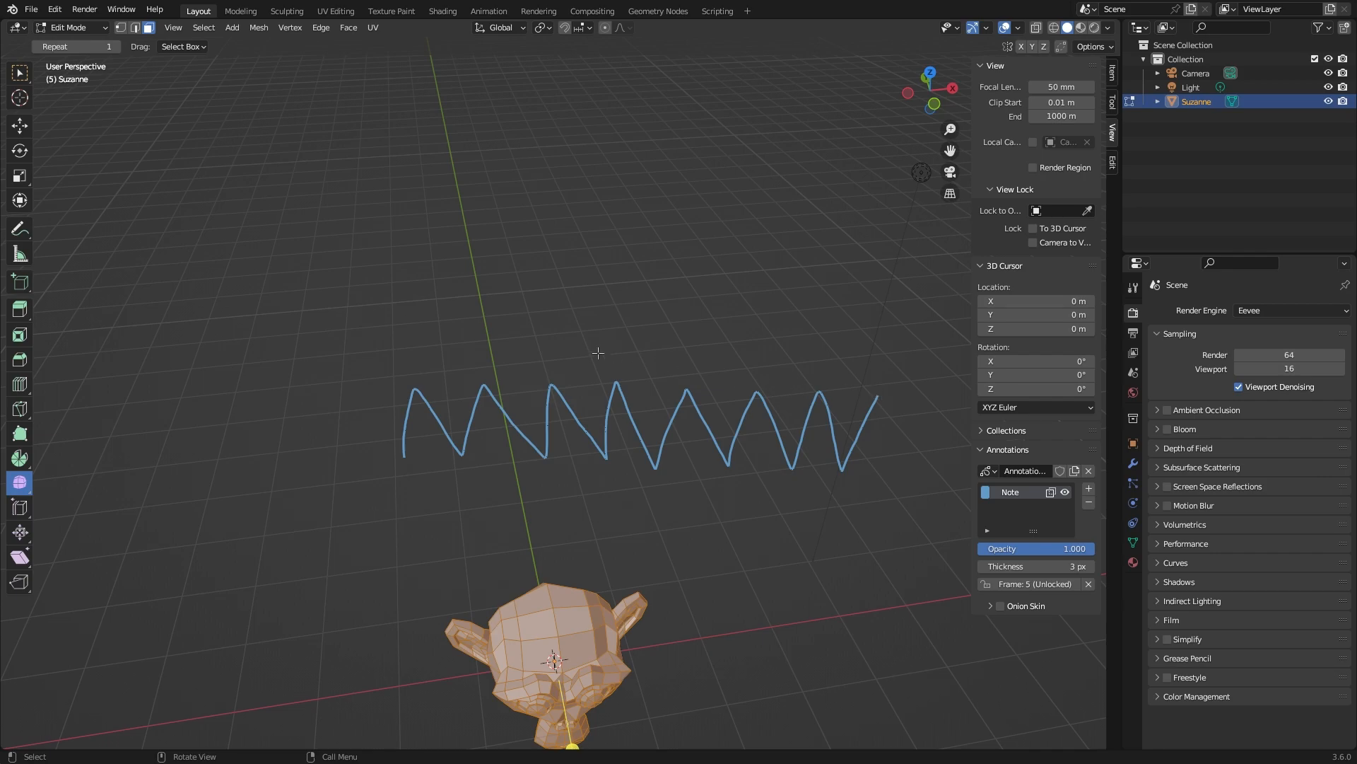
pyautogui.moveTo(393, 324)
pyautogui.mouseDown()
pyautogui.moveTo(447, 389)
pyautogui.moveTo(481, 321)
pyautogui.moveTo(541, 386)
pyautogui.moveTo(576, 329)
pyautogui.moveTo(598, 407)
pyautogui.moveTo(601, 349)
pyautogui.moveTo(639, 363)
pyautogui.moveTo(661, 396)
pyautogui.moveTo(700, 339)
pyautogui.moveTo(735, 393)
pyautogui.moveTo(774, 346)
pyautogui.moveTo(790, 388)
pyautogui.mouseUp()
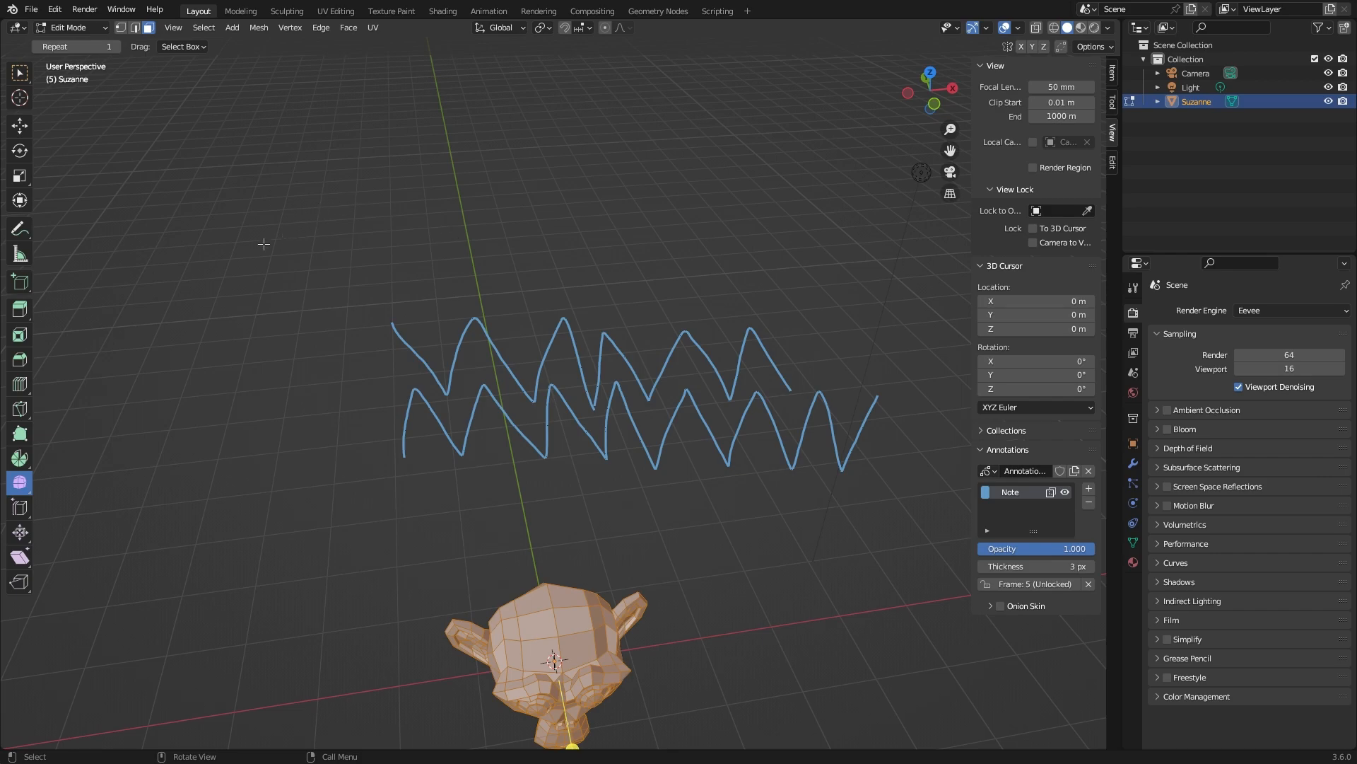
pyautogui.moveTo(226, 247); pyautogui.dragTo(874, 214)
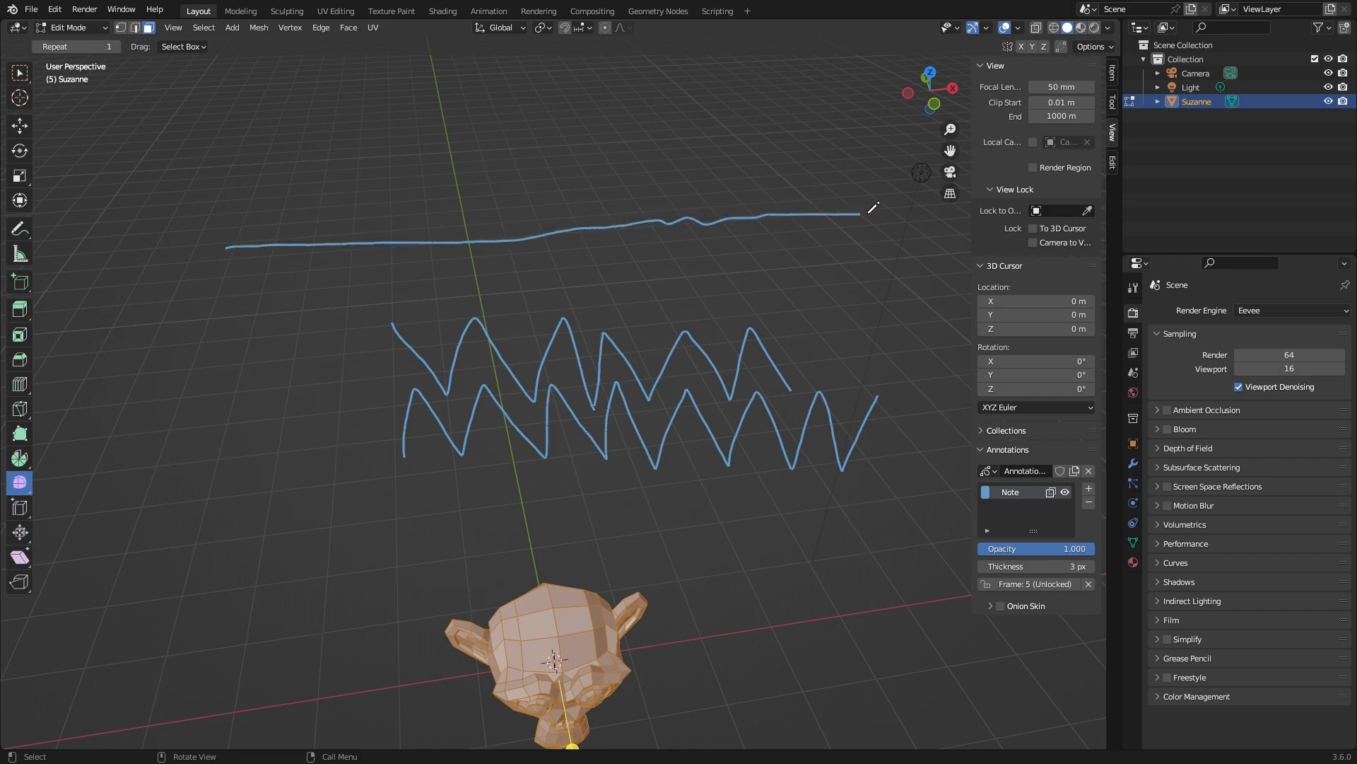
pyautogui.moveTo(652, 184)
pyautogui.mouseDown()
pyautogui.moveTo(666, 213)
pyautogui.moveTo(658, 200)
pyautogui.moveTo(678, 187)
pyautogui.moveTo(727, 184)
pyautogui.moveTo(731, 171)
pyautogui.mouseUp()
pyautogui.moveTo(247, 248)
pyautogui.mouseDown()
pyautogui.moveTo(182, 281)
pyautogui.moveTo(233, 289)
pyautogui.mouseUp()
pyautogui.moveTo(376, 318)
pyautogui.mouseDown()
pyautogui.moveTo(350, 396)
pyautogui.moveTo(861, 431)
pyautogui.moveTo(640, 319)
pyautogui.moveTo(382, 325)
pyautogui.mouseUp()
pyautogui.moveTo(262, 253)
pyautogui.mouseDown(button='right')
pyautogui.moveTo(651, 376)
pyautogui.moveTo(524, 364)
pyautogui.moveTo(530, 256)
pyautogui.mouseUp(button='right')
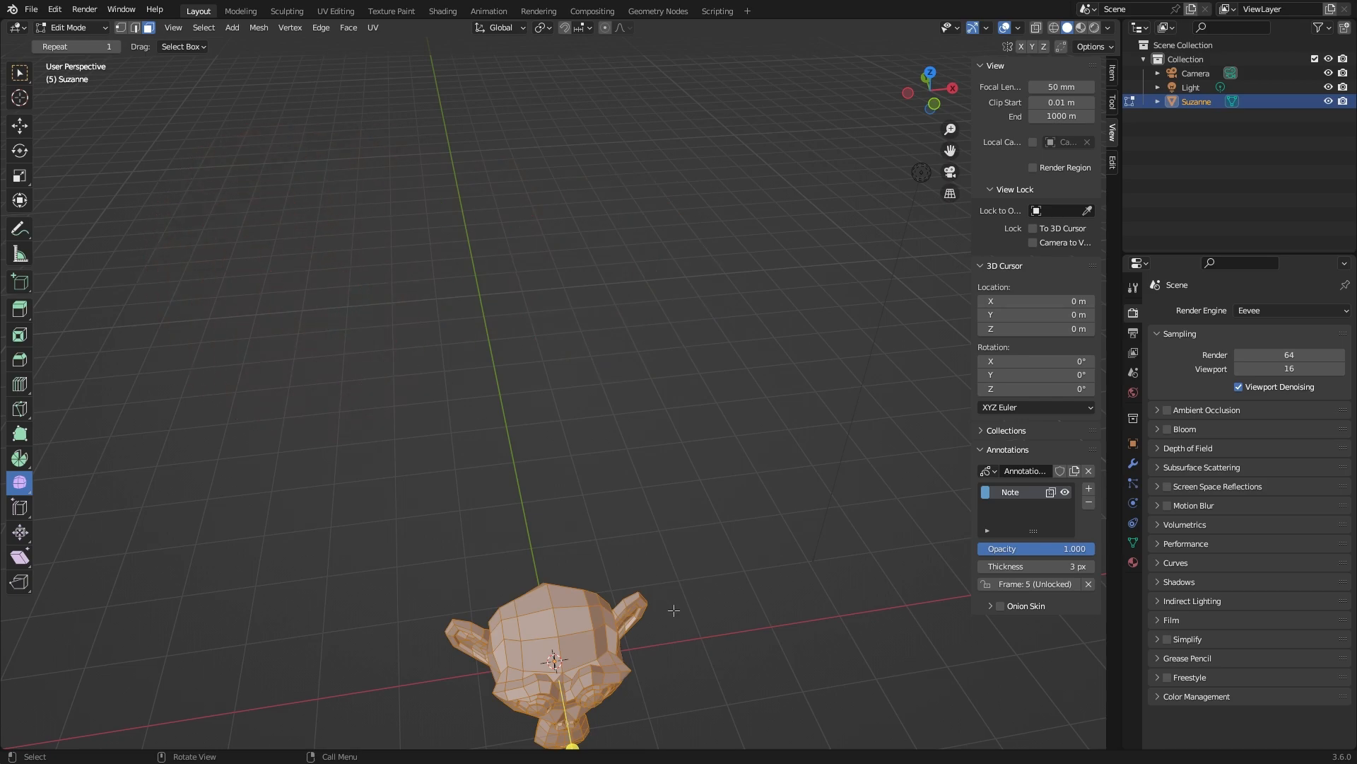
# Step: Displace all of the monkey's vertices by about -0.0151 m with the Randomize tool and inspect the face
pyautogui.scroll(2, 677, 636)
pyautogui.keyDown('shift'); pyautogui.moveTo(673, 651); pyautogui.dragTo(572, 275, button='middle'); pyautogui.keyUp('shift')
pyautogui.moveTo(519, 385); pyautogui.dragTo(629, 370, button='middle')
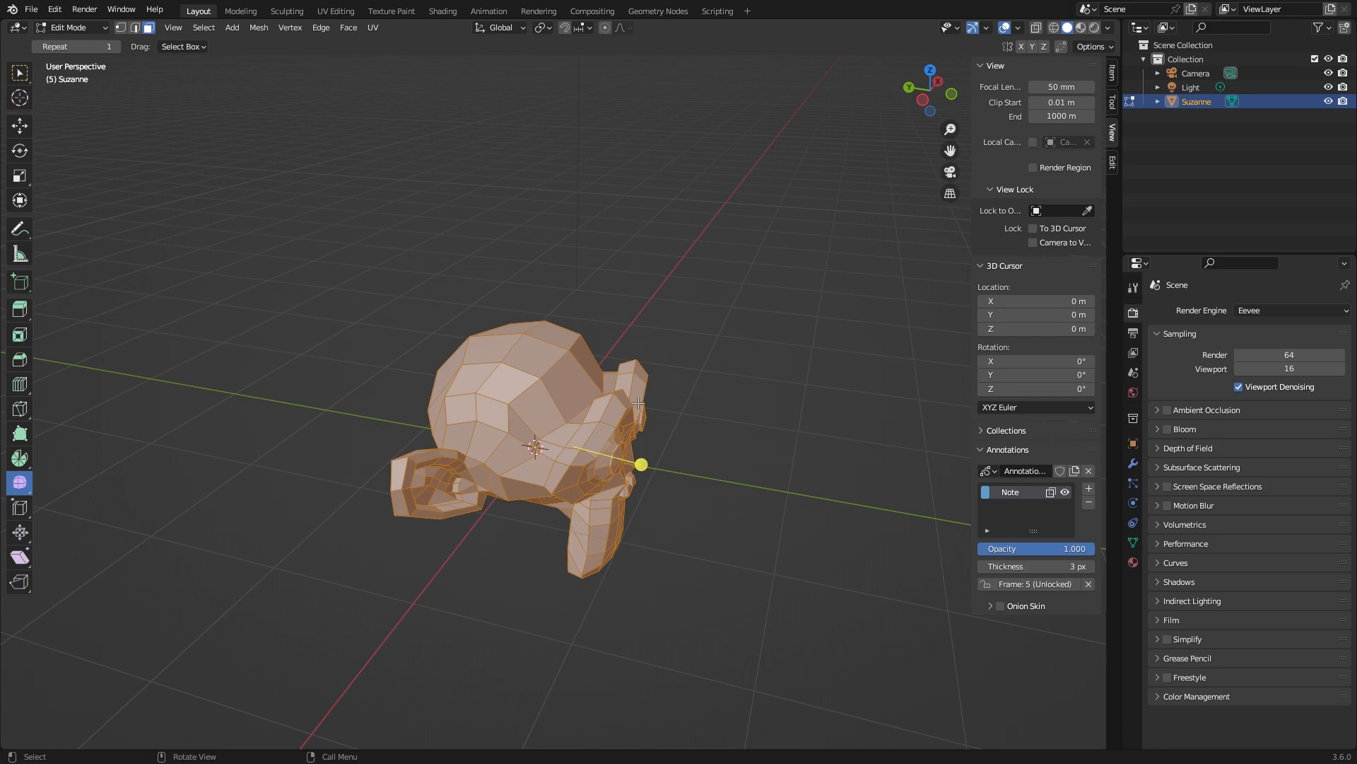
pyautogui.click(19, 482)
pyautogui.click(73, 518)
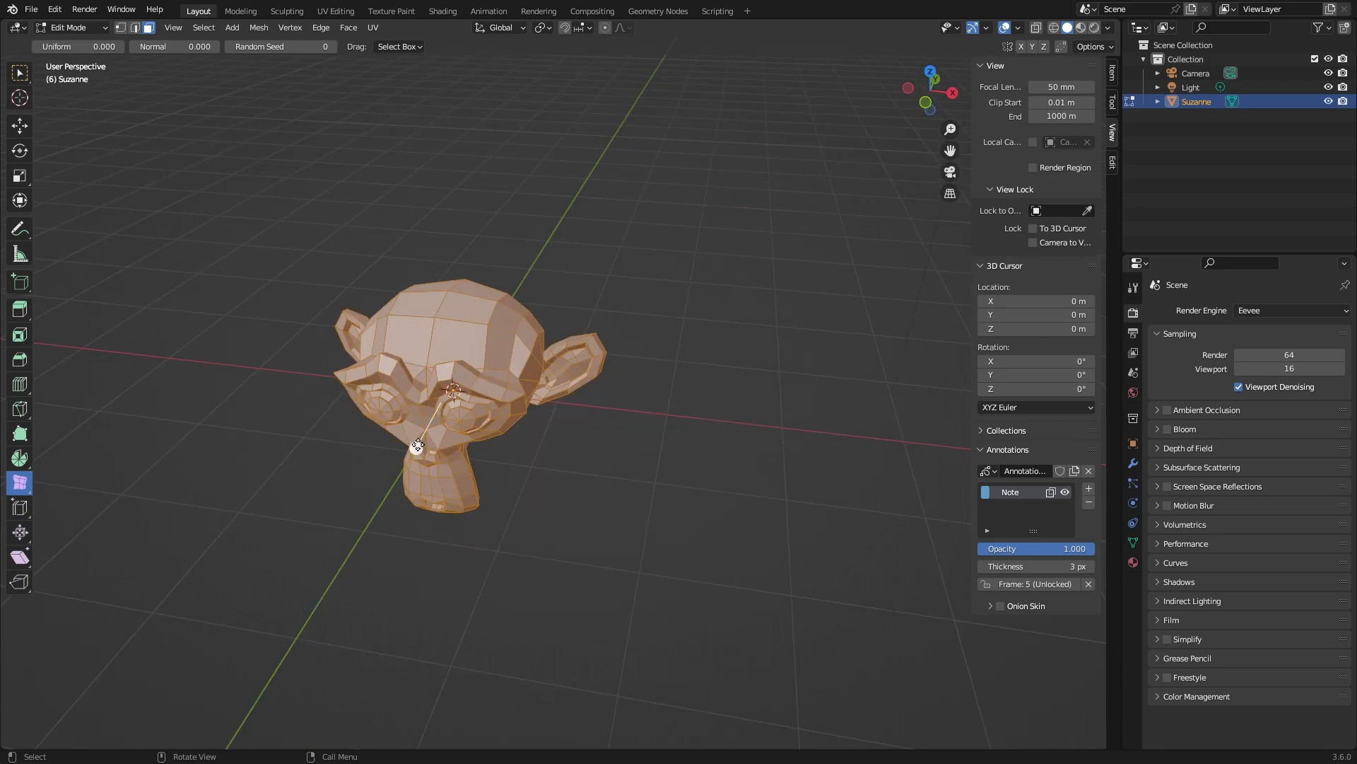
pyautogui.moveTo(417, 447); pyautogui.dragTo(414, 457)
pyautogui.scroll(1, 586, 487)
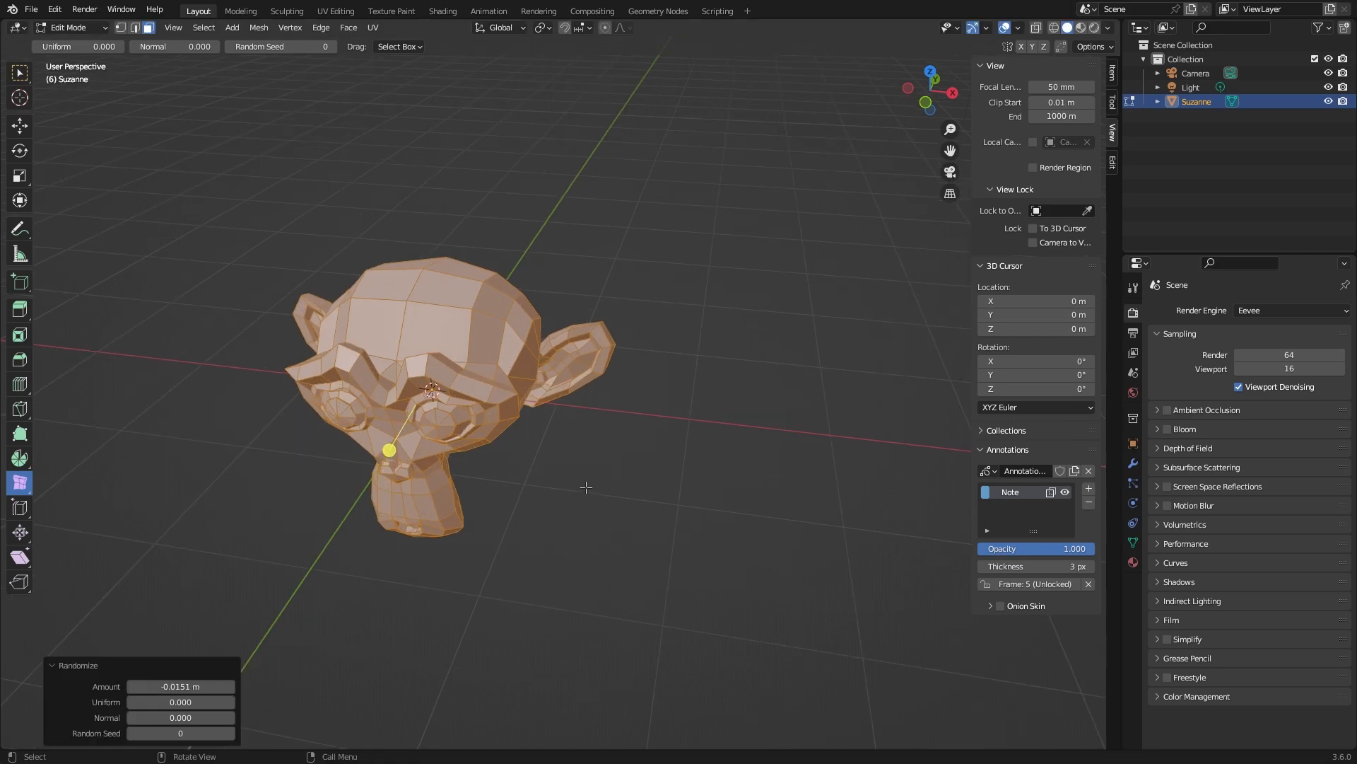
pyautogui.moveTo(586, 488); pyautogui.dragTo(636, 424, button='middle')
pyautogui.scroll(6, 556, 403)
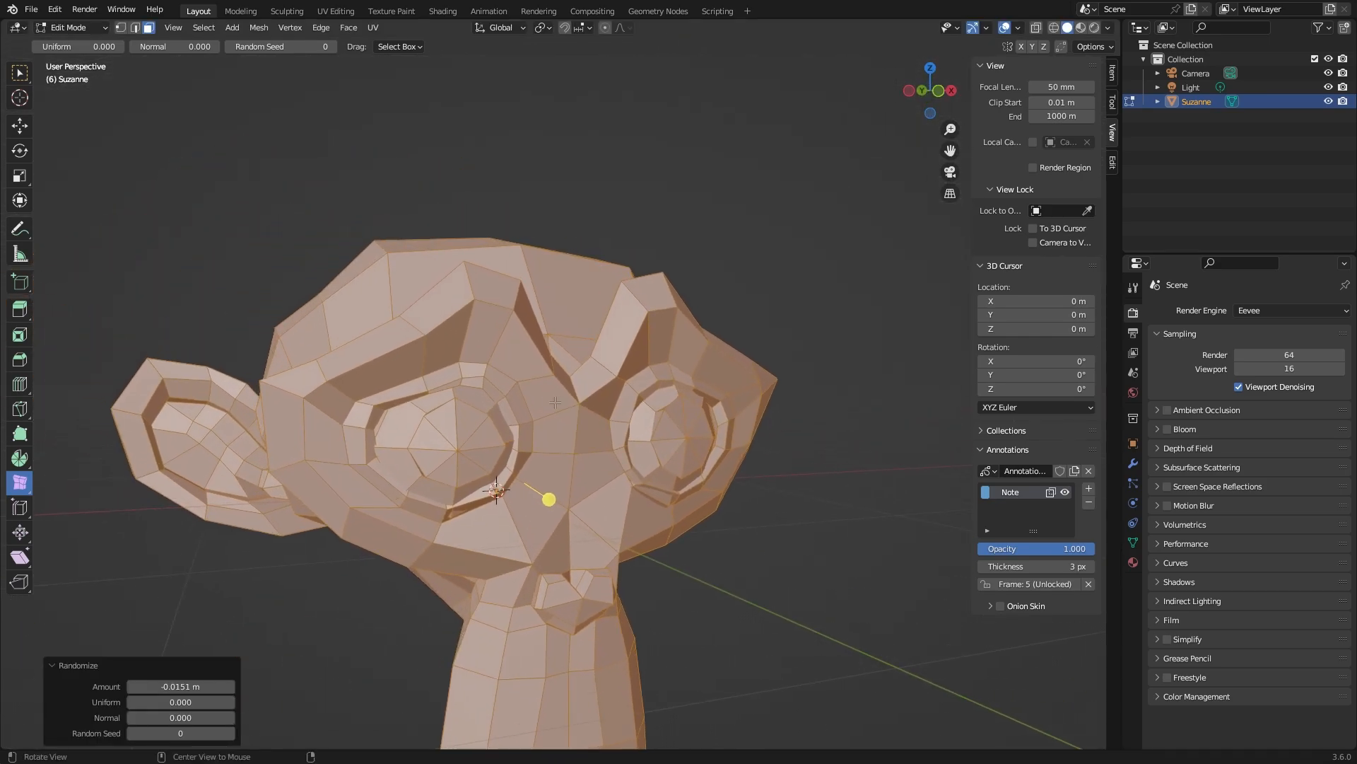
pyautogui.moveTo(556, 403); pyautogui.dragTo(520, 399, button='middle')
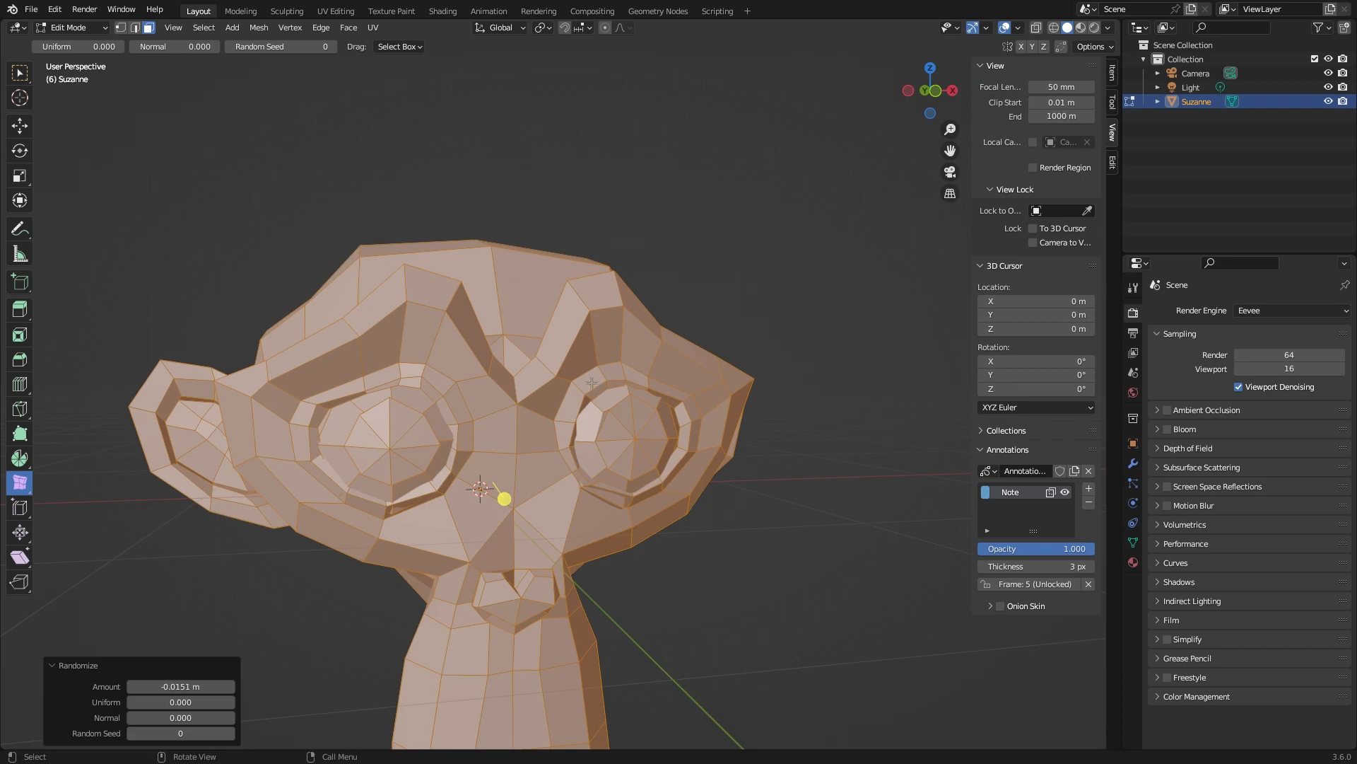
pyautogui.scroll(-4, 592, 383)
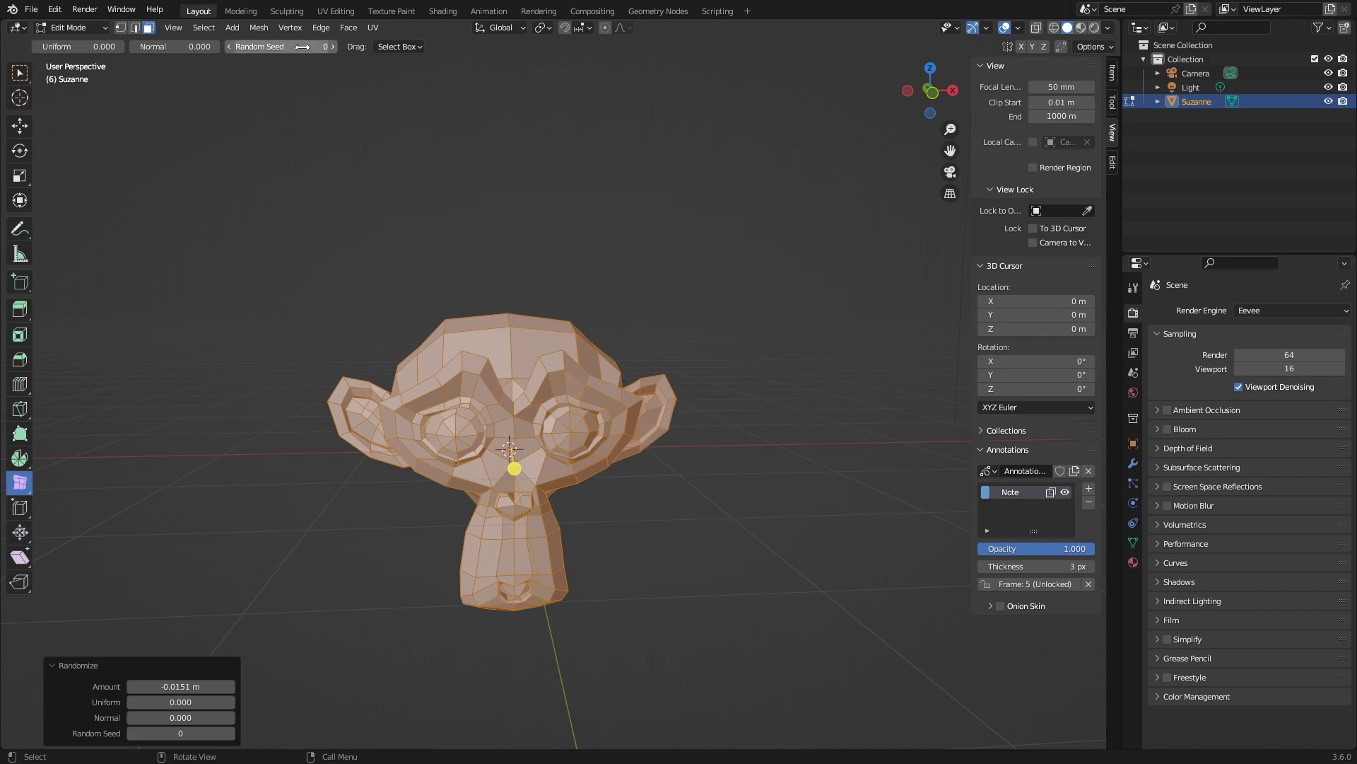
pyautogui.click(259, 27)
pyautogui.moveTo(290, 46)
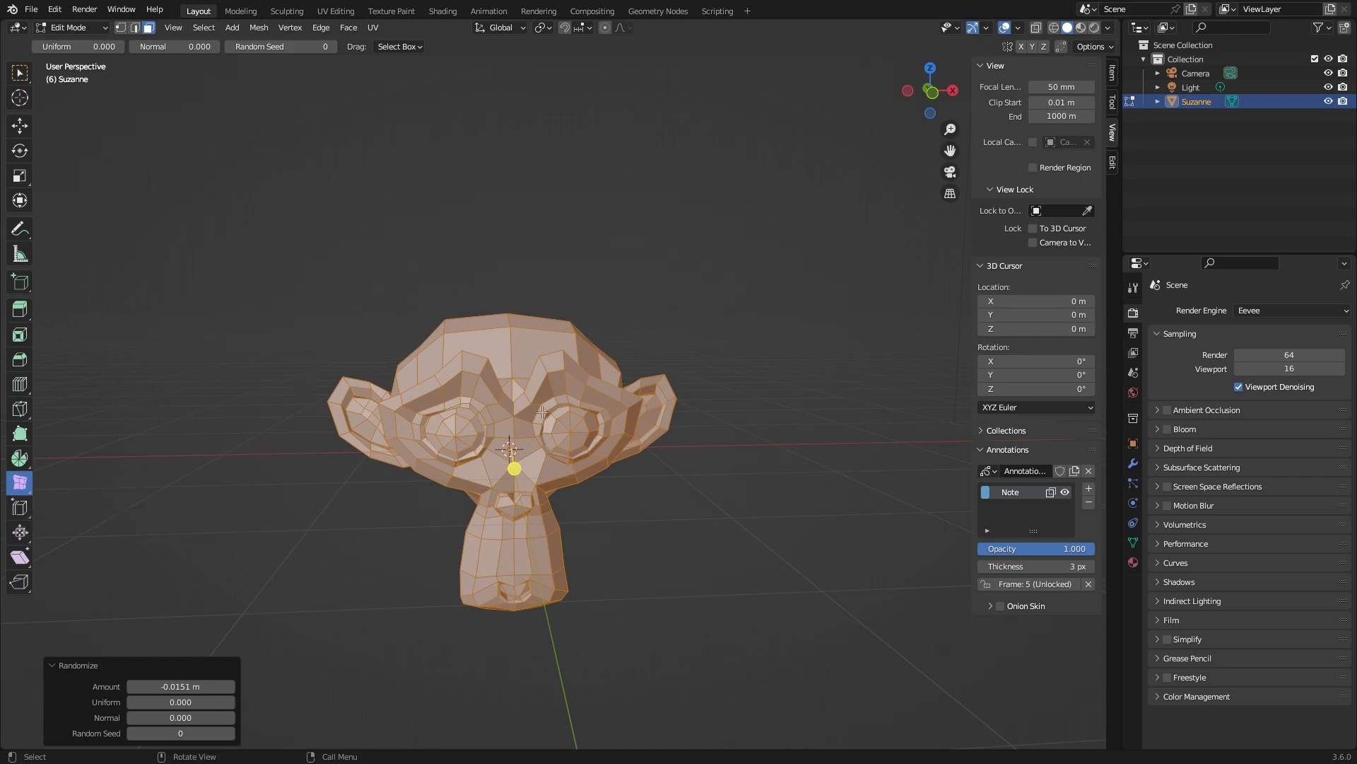
# Step: Replace the monkey with a new Cube mesh and enter Edit Mode on it
pyautogui.press('Tab')
pyautogui.press('Delete')
pyautogui.hotkey('shift', 'a')
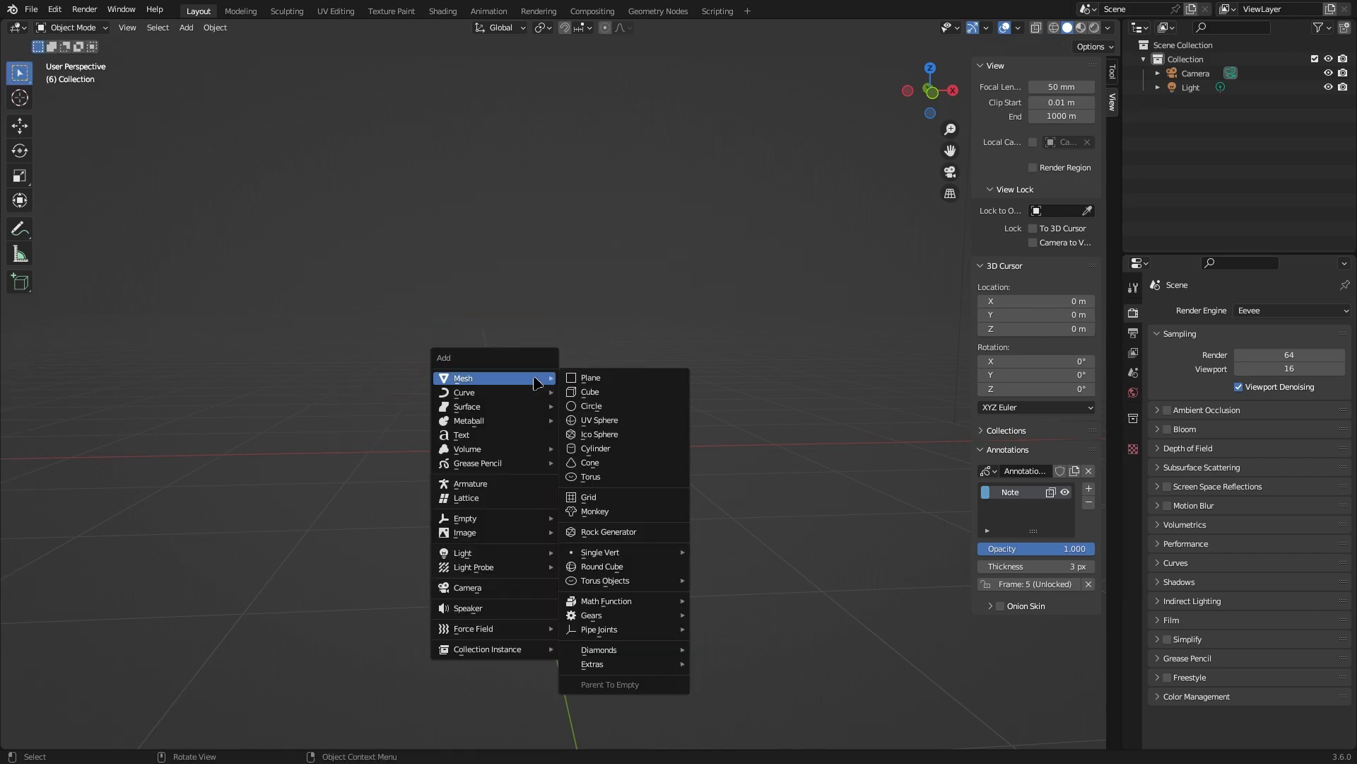
pyautogui.click(606, 392)
pyautogui.moveTo(591, 370); pyautogui.dragTo(551, 393, button='middle')
pyautogui.press('Tab')
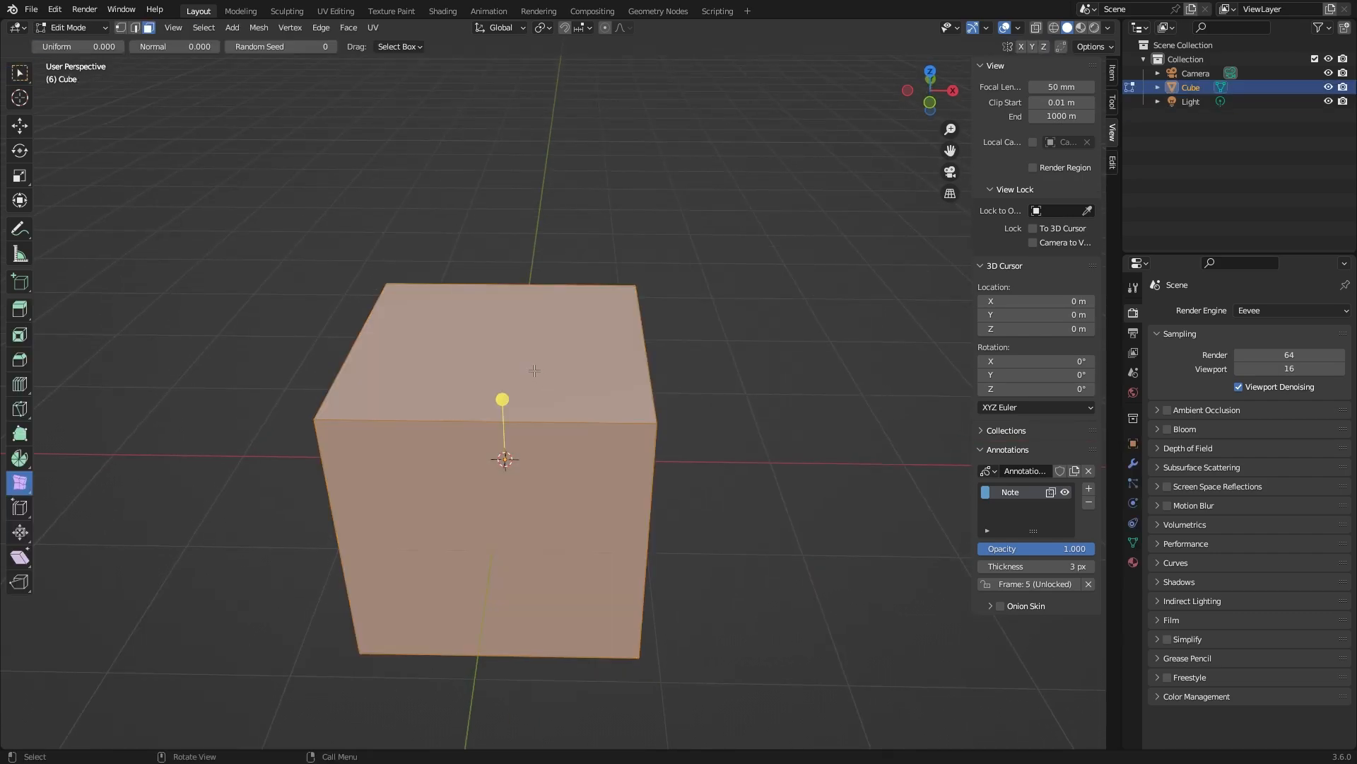
pyautogui.click(482, 330)
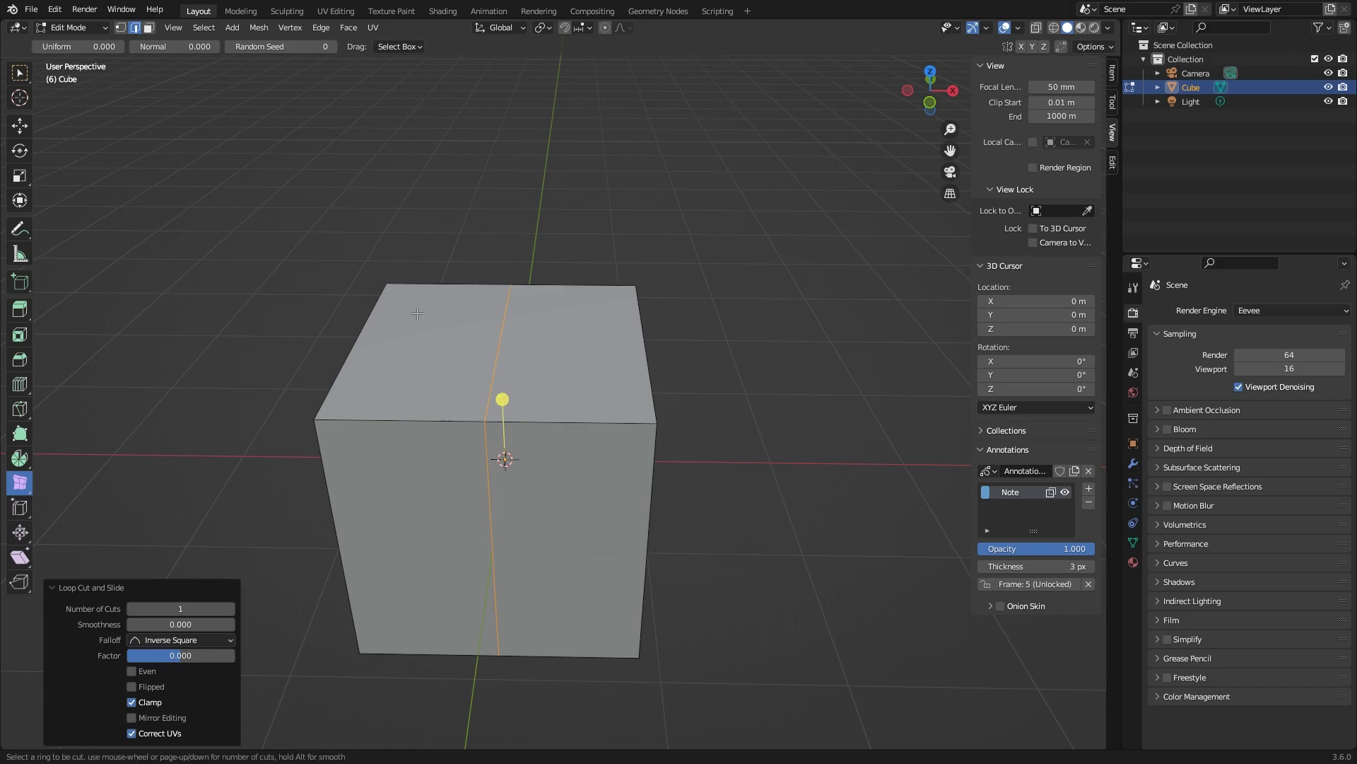
pyautogui.rightClick(434, 288)
pyautogui.hotkey('ctrl', 'r')
pyautogui.click(592, 291)
pyautogui.rightClick(593, 290)
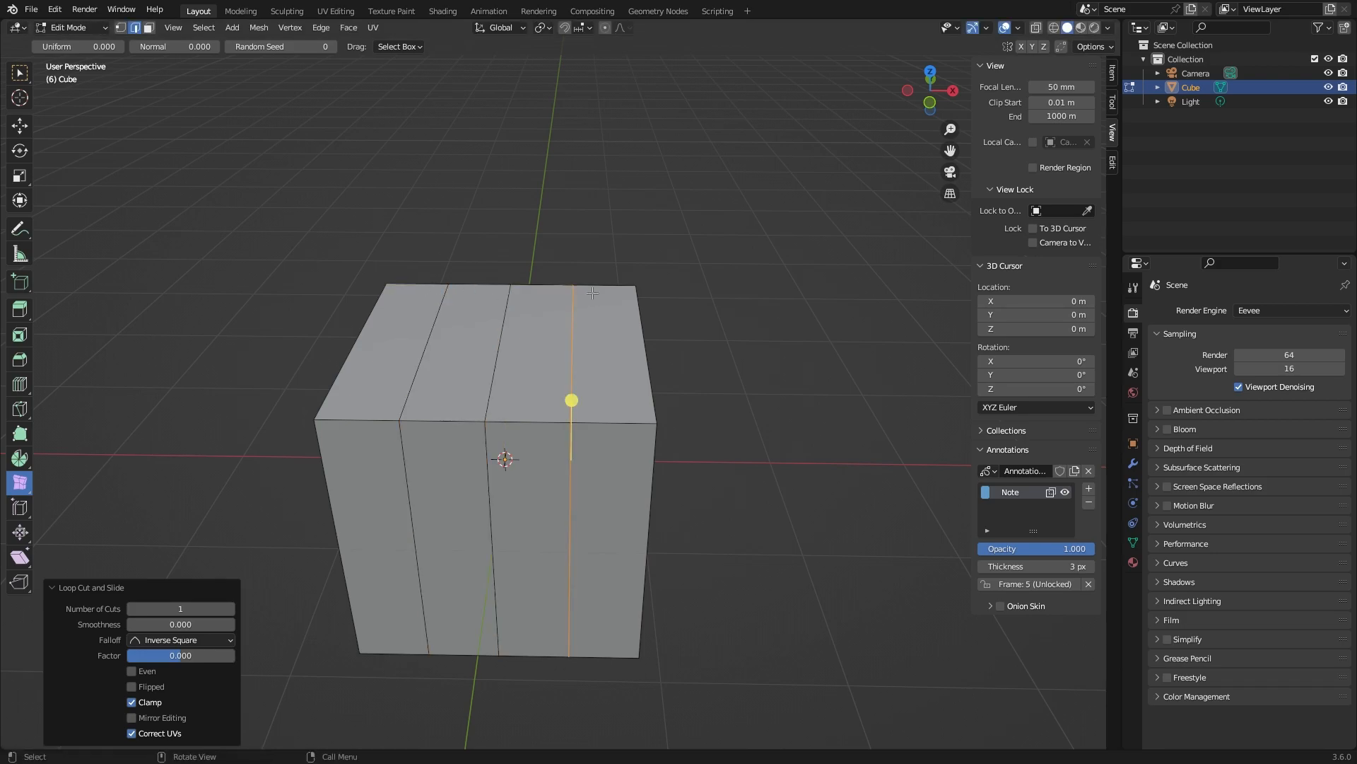
pyautogui.hotkey('ctrl', 'z')
pyautogui.hotkey('ctrl', 'z')
pyautogui.hotkey('ctrl', 'z')
# Step: Add 3 evenly spaced parallel loop cuts across the cube's top and front faces, without sliding them
pyautogui.hotkey('ctrl', 'r')
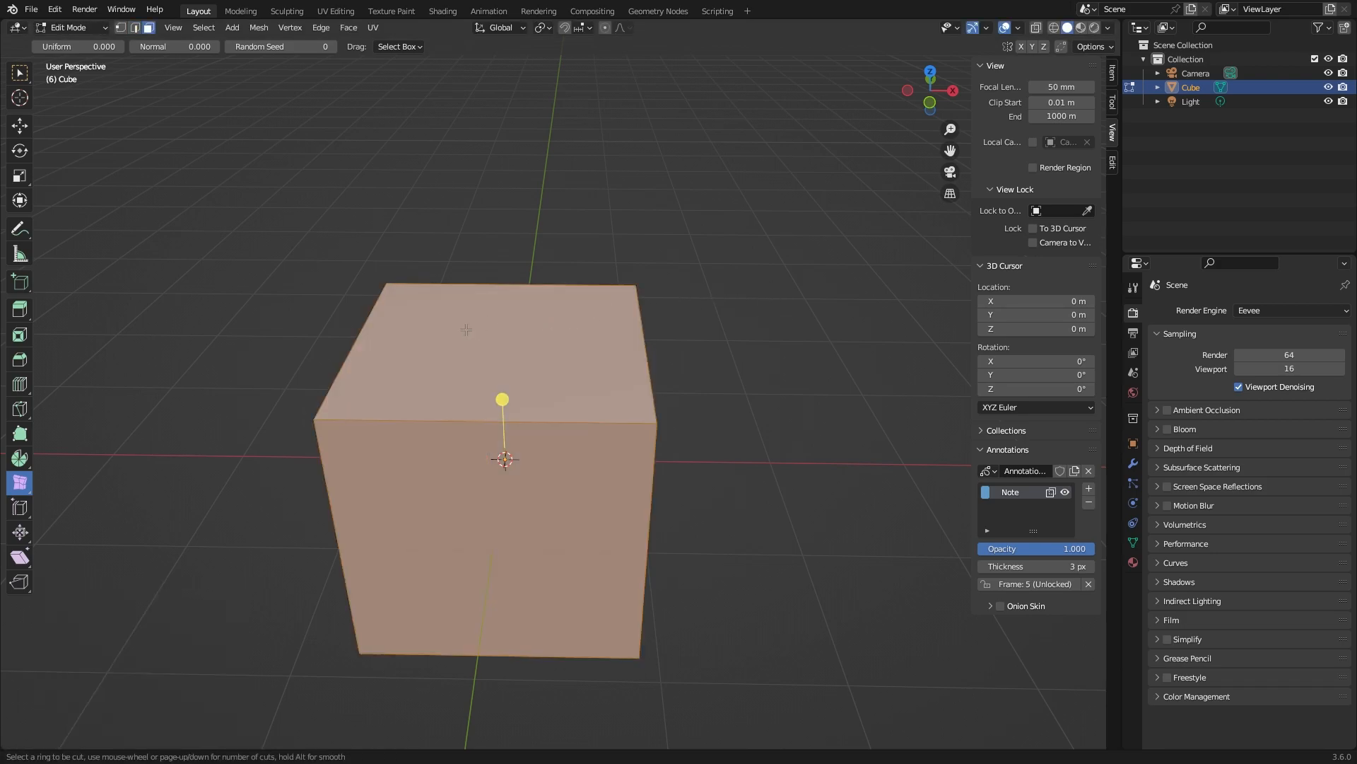
pyautogui.scroll(2, 511, 304)
pyautogui.click(511, 304)
pyautogui.rightClick(510, 304)
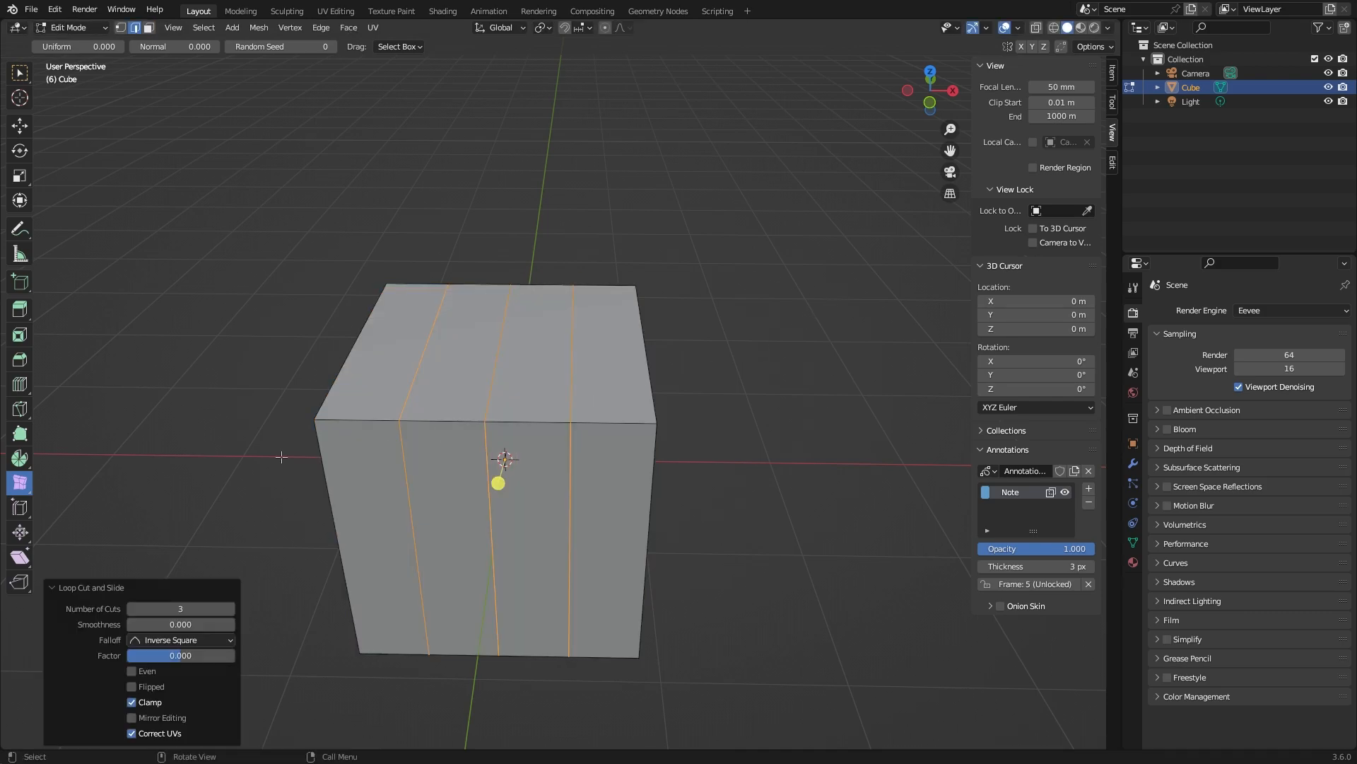
# Step: Try sliding the cube's loop cut nearest the +X side sideways with Edge Slide
pyautogui.click(22, 509)
pyautogui.click(24, 509)
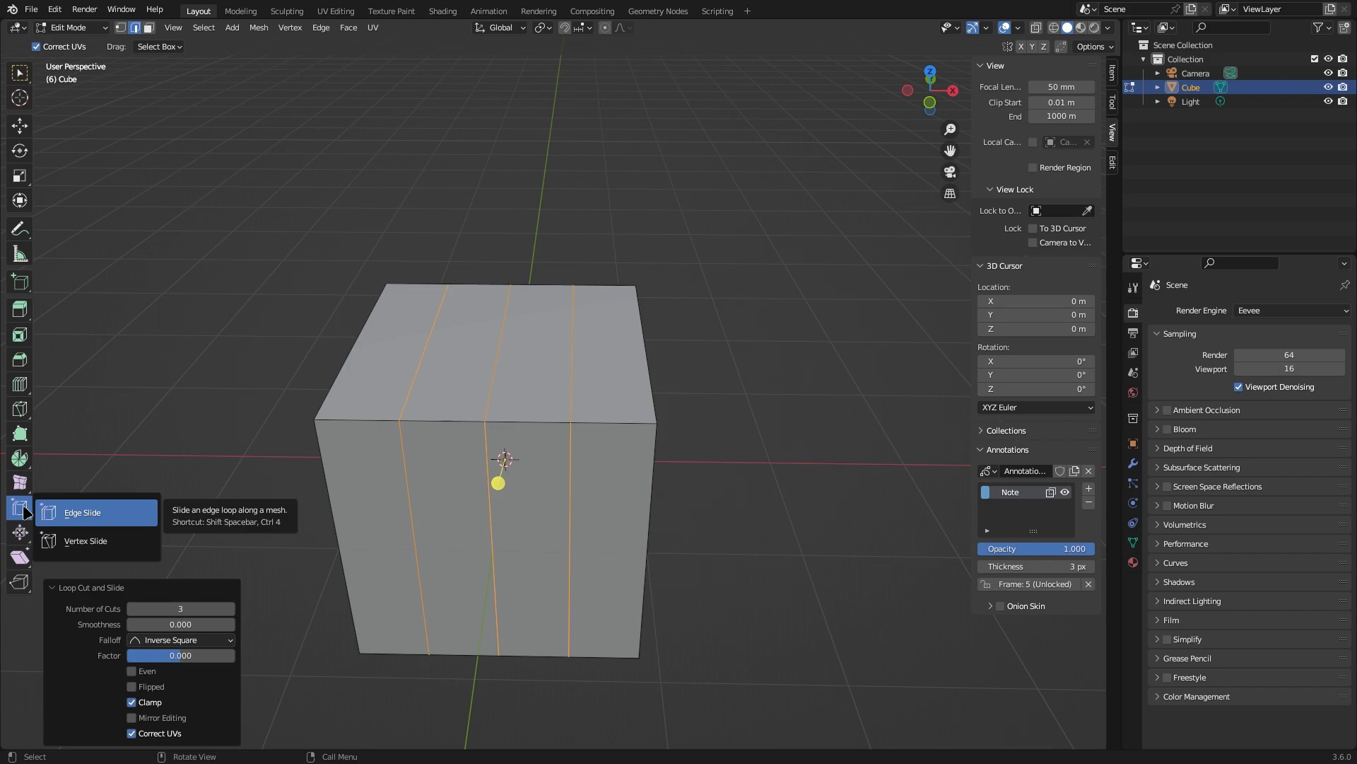
pyautogui.click(573, 353)
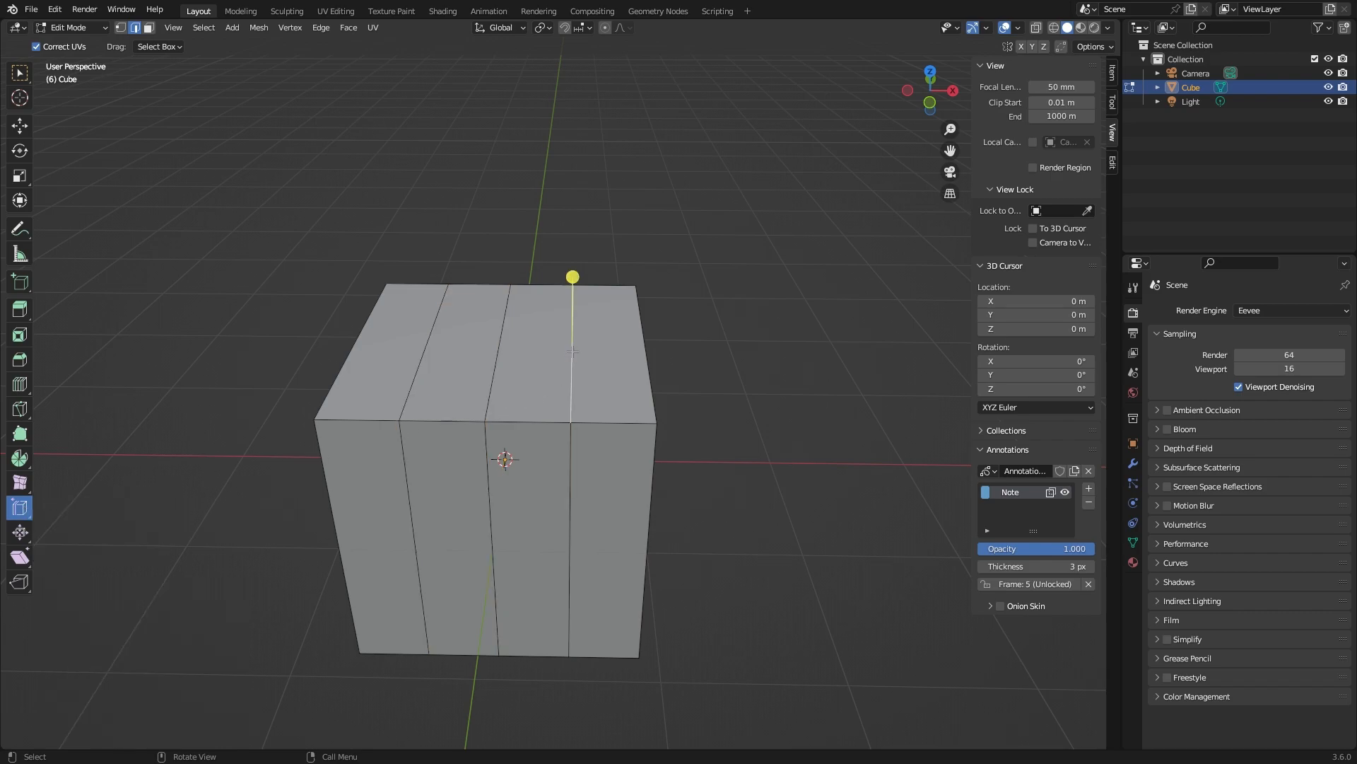
pyautogui.moveTo(568, 397)
pyautogui.mouseDown()
pyautogui.moveTo(606, 397)
pyautogui.moveTo(528, 397)
pyautogui.moveTo(569, 397)
pyautogui.mouseUp()
pyautogui.press('g')
pyautogui.press('g')
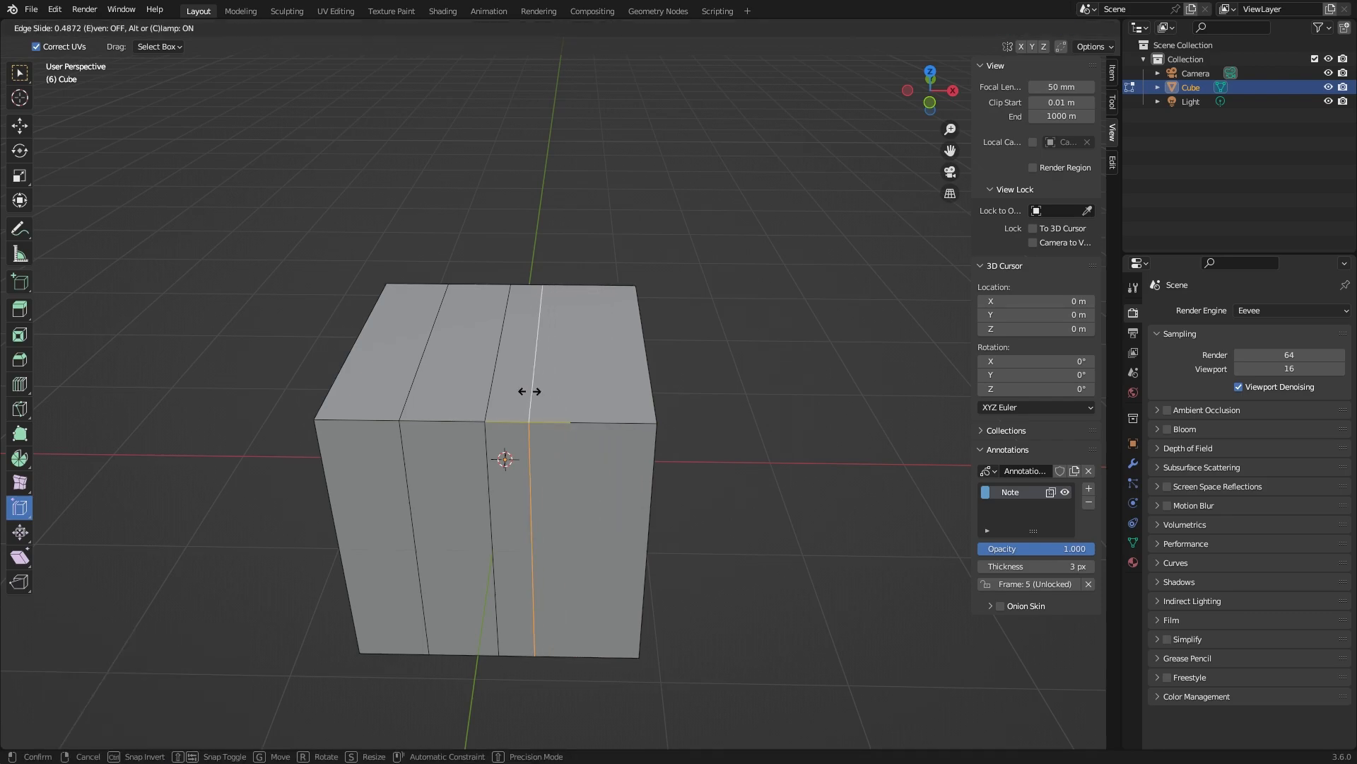
pyautogui.click(554, 395)
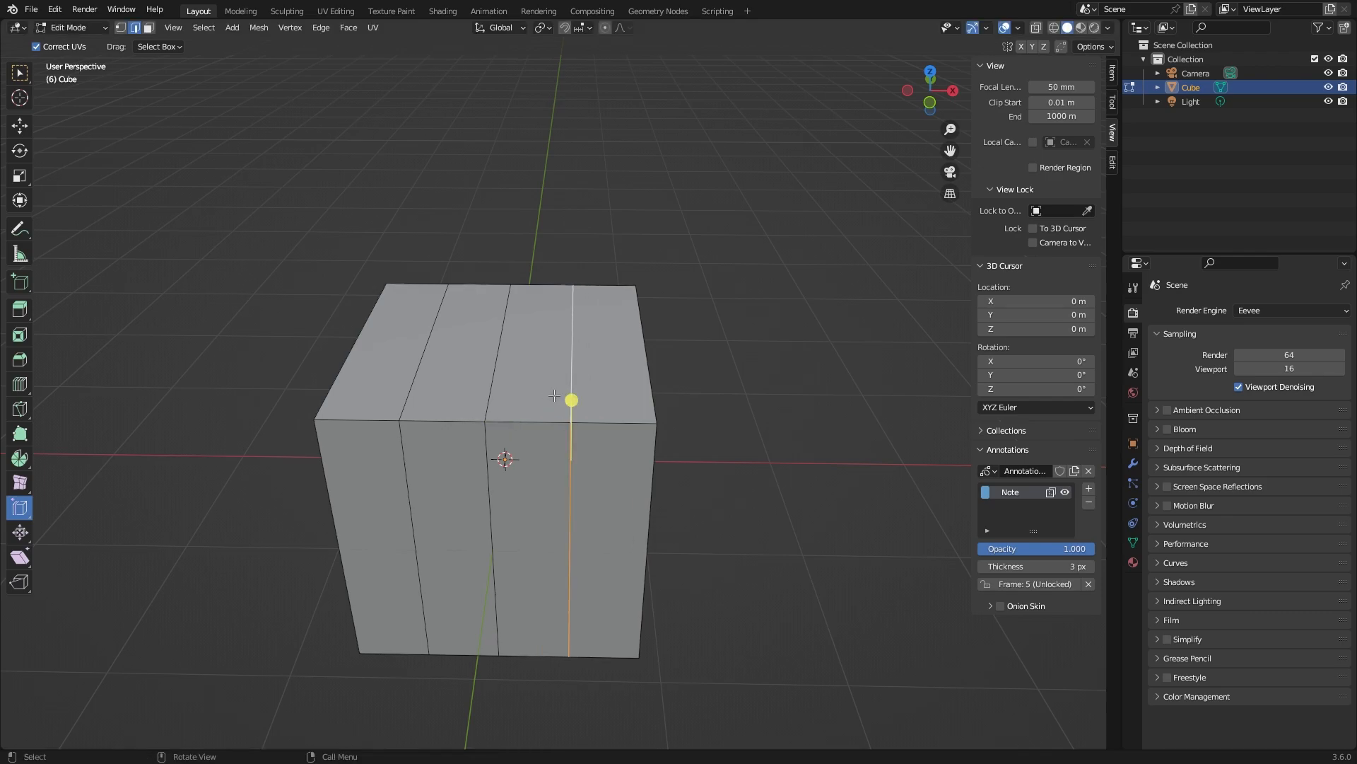
pyautogui.press('g')
pyautogui.press('g')
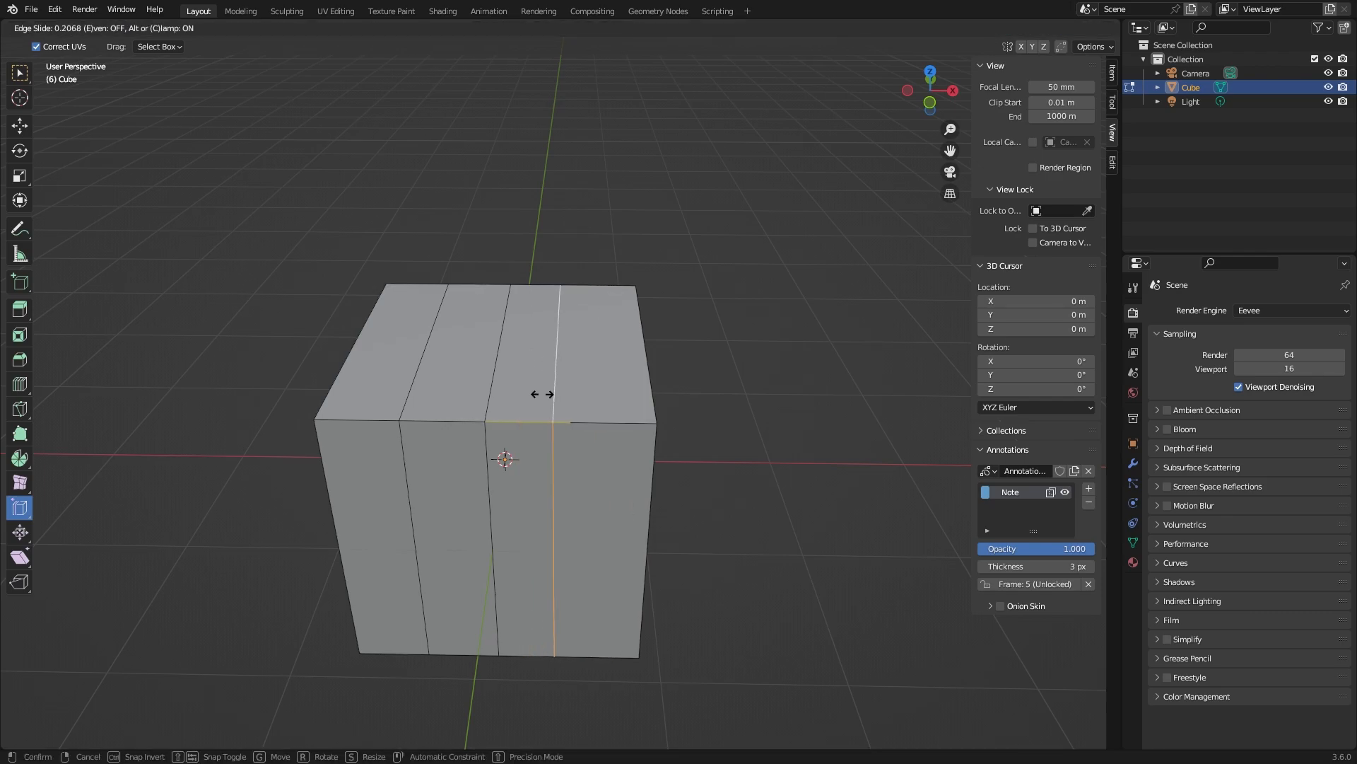
pyautogui.rightClick(570, 398)
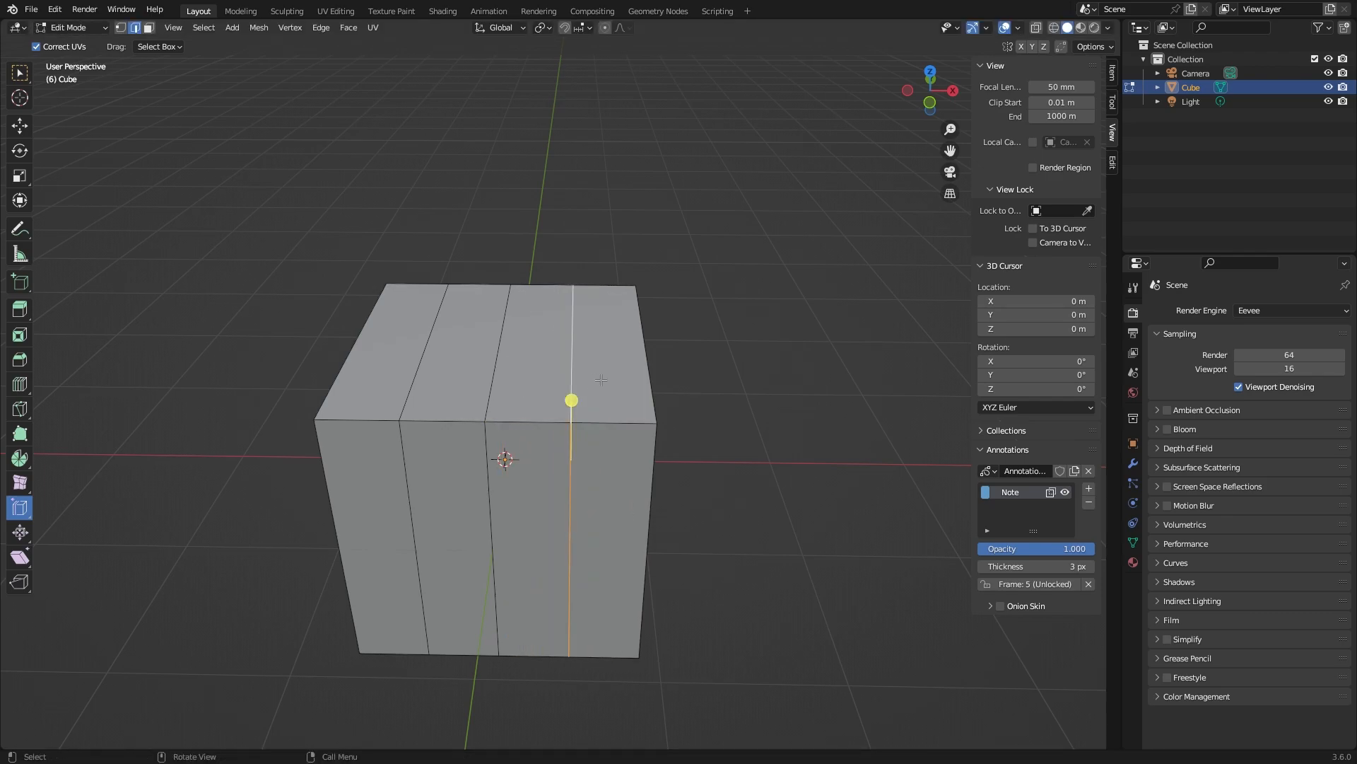
# Step: Try Vertex Slide on the upper front vertex of the loop cut nearest the +X side, and undo back to the edge selection
pyautogui.click(29, 508)
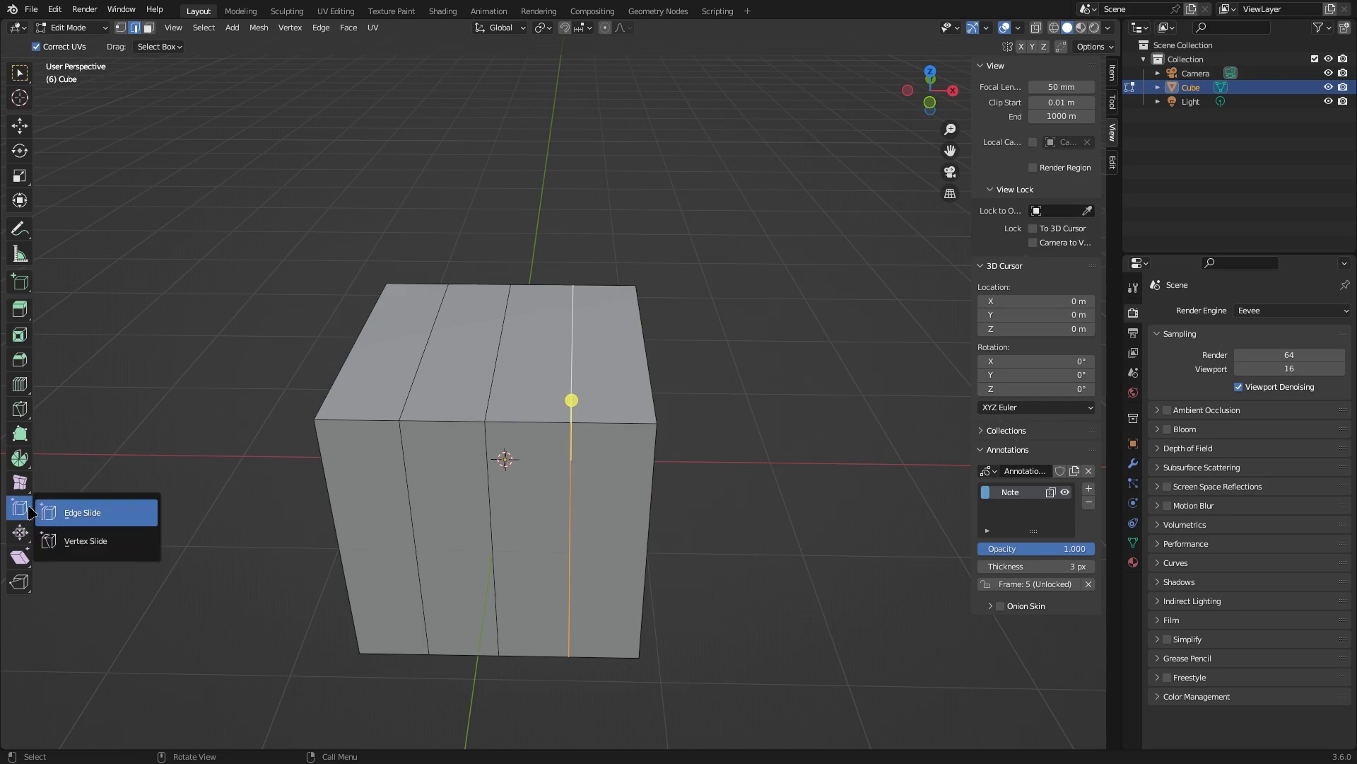
pyautogui.click(82, 541)
pyautogui.press('1')
pyautogui.click(574, 417)
pyautogui.hotkey('shift', 'v')
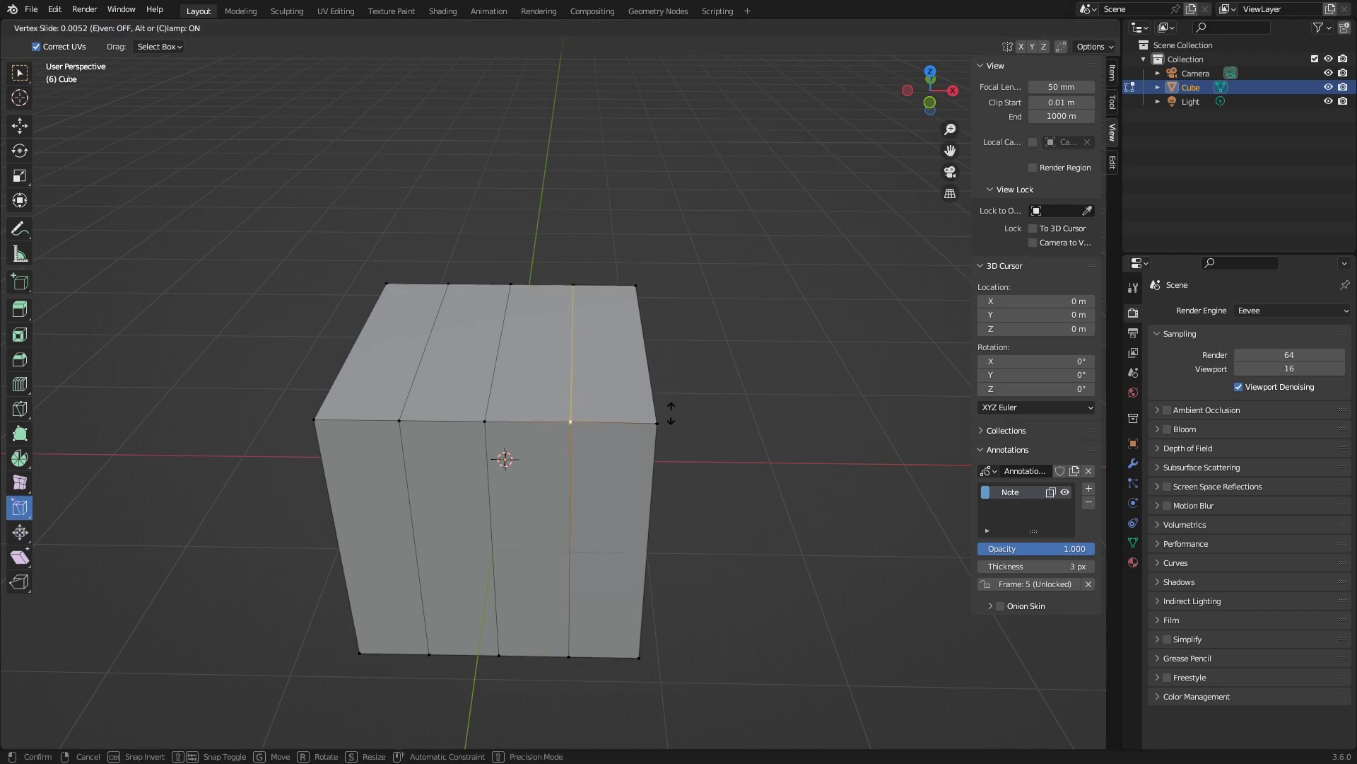
pyautogui.rightClick(628, 416)
pyautogui.moveTo(568, 421); pyautogui.dragTo(609, 425)
pyautogui.hotkey('ctrl', 'z')
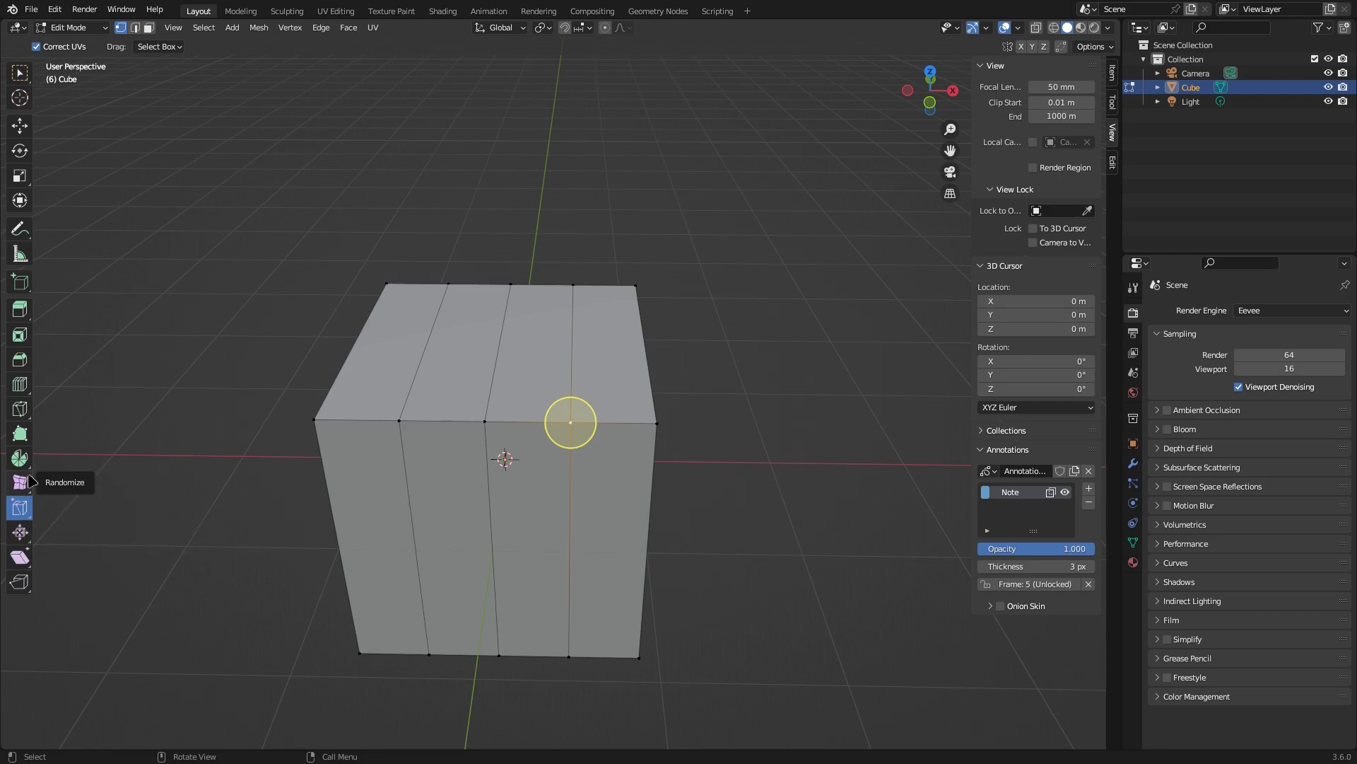
pyautogui.hotkey('ctrl', 'z')
pyautogui.hotkey('ctrl', 'z')
pyautogui.hotkey('ctrl', 'z')
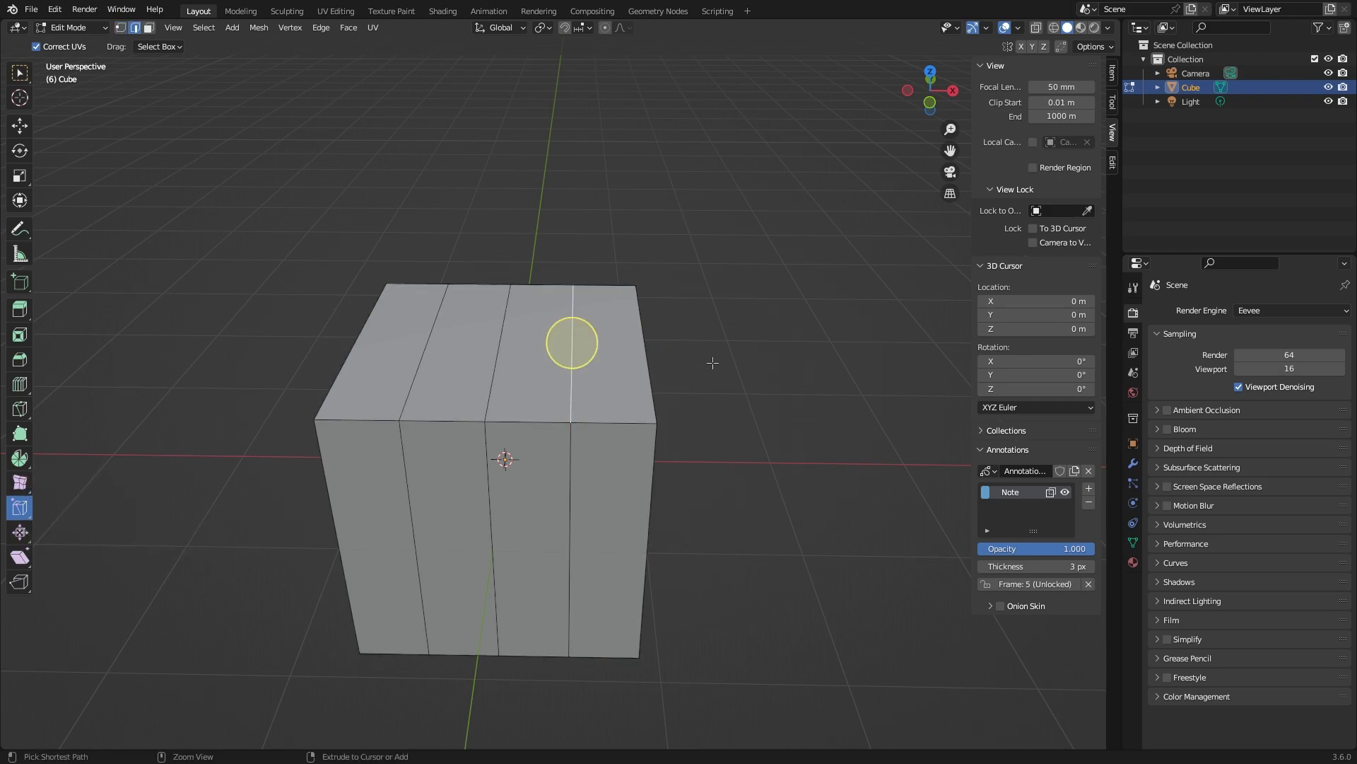
# Step: Select the whole cube mesh and try inflating it with Shrink/Fatten by about 1.286 m
pyautogui.press('a')
pyautogui.moveTo(634, 374); pyautogui.dragTo(616, 271)
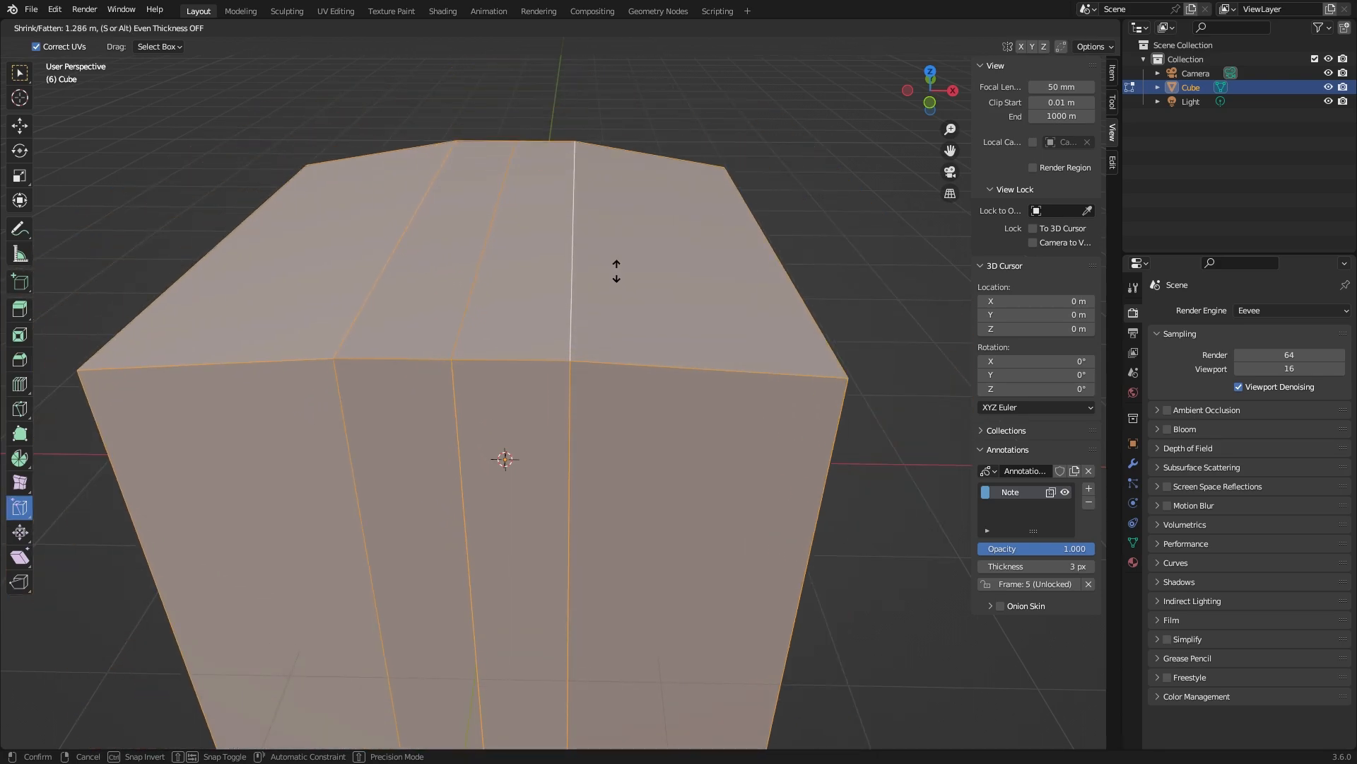
pyautogui.rightClick(617, 271)
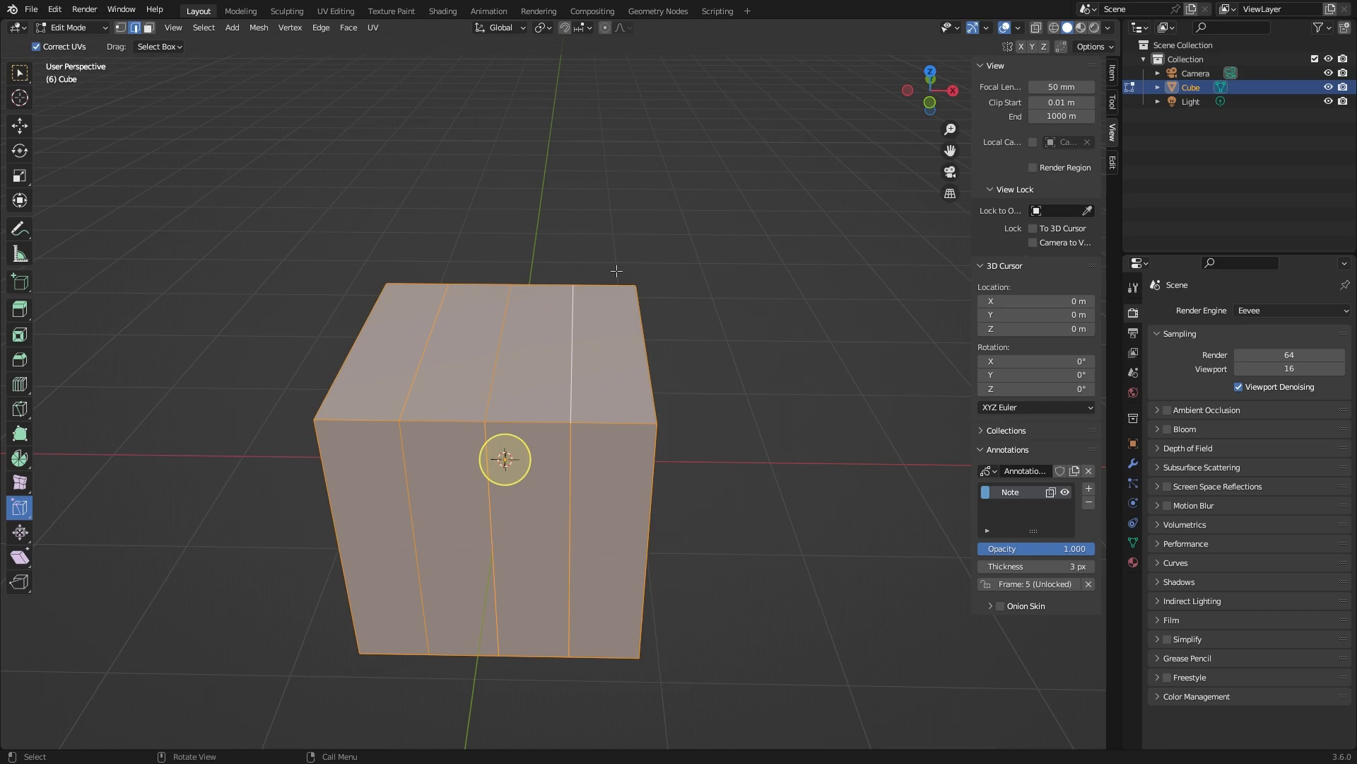
# Step: Try the Shrink/Fatten tool on the whole cube mesh, and undo it
pyautogui.click(20, 532)
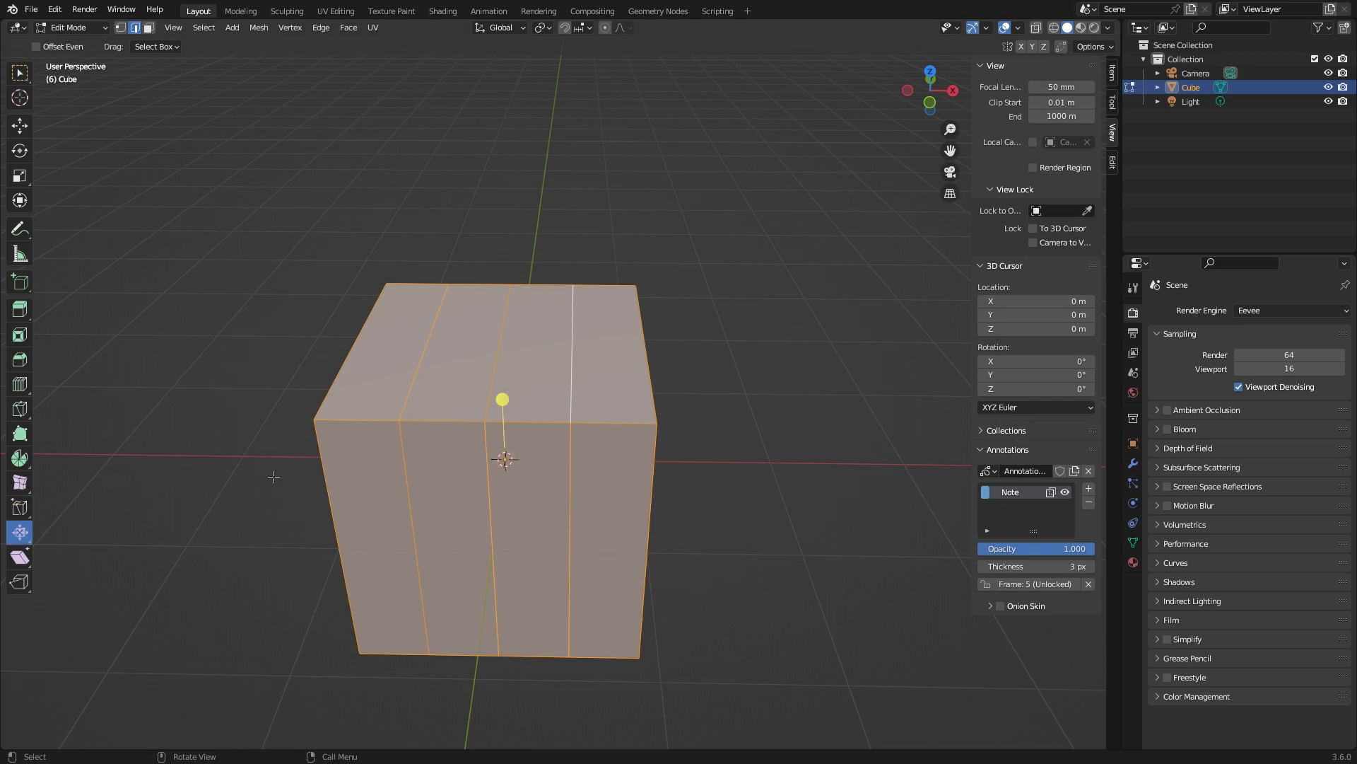
pyautogui.moveTo(502, 400); pyautogui.dragTo(487, 338)
pyautogui.hotkey('ctrl', 'z')
# Step: Replace the cube with a mesh cylinder in Object Mode, using 32 vertices, 1 m radius and 2 m depth
pyautogui.moveTo(743, 394); pyautogui.dragTo(622, 351, button='middle')
pyautogui.press('Tab')
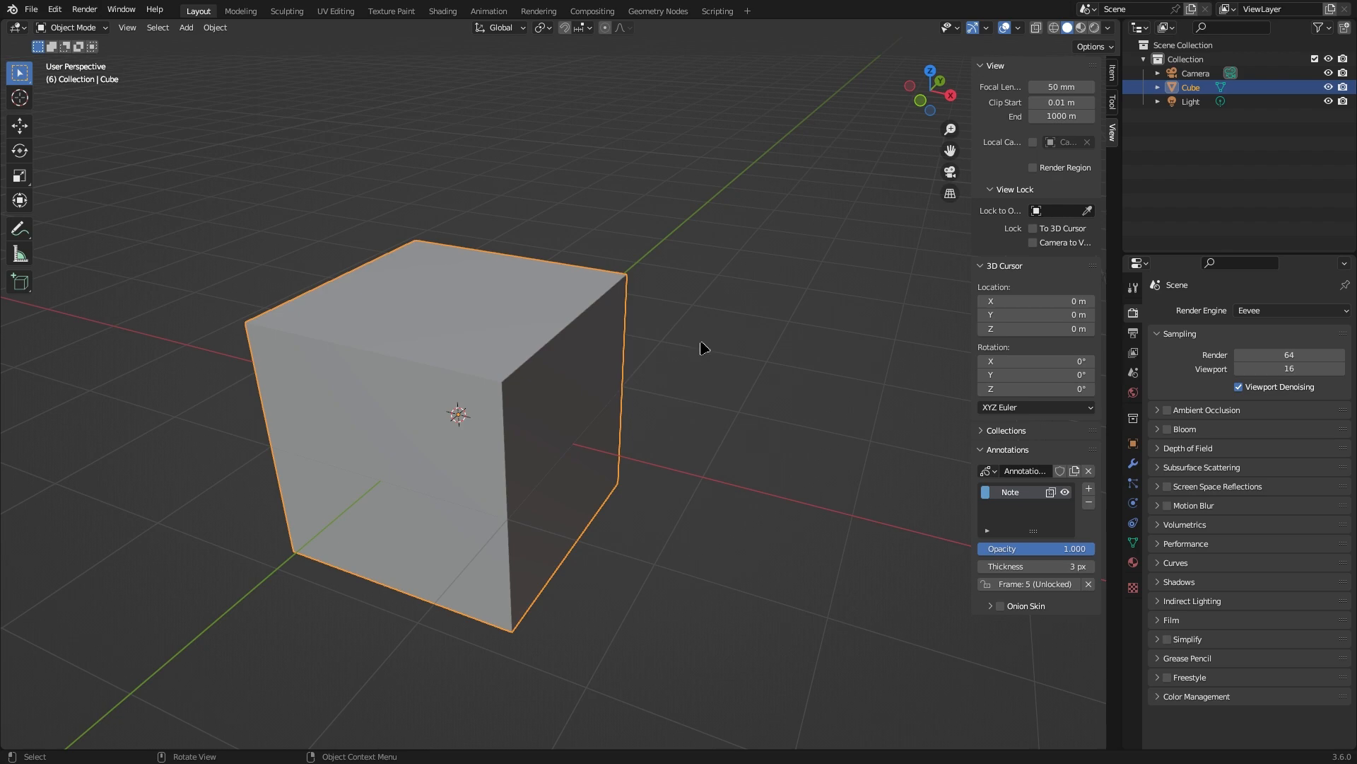
pyautogui.press('Delete')
pyautogui.hotkey('shift', 'a')
pyautogui.moveTo(547, 353)
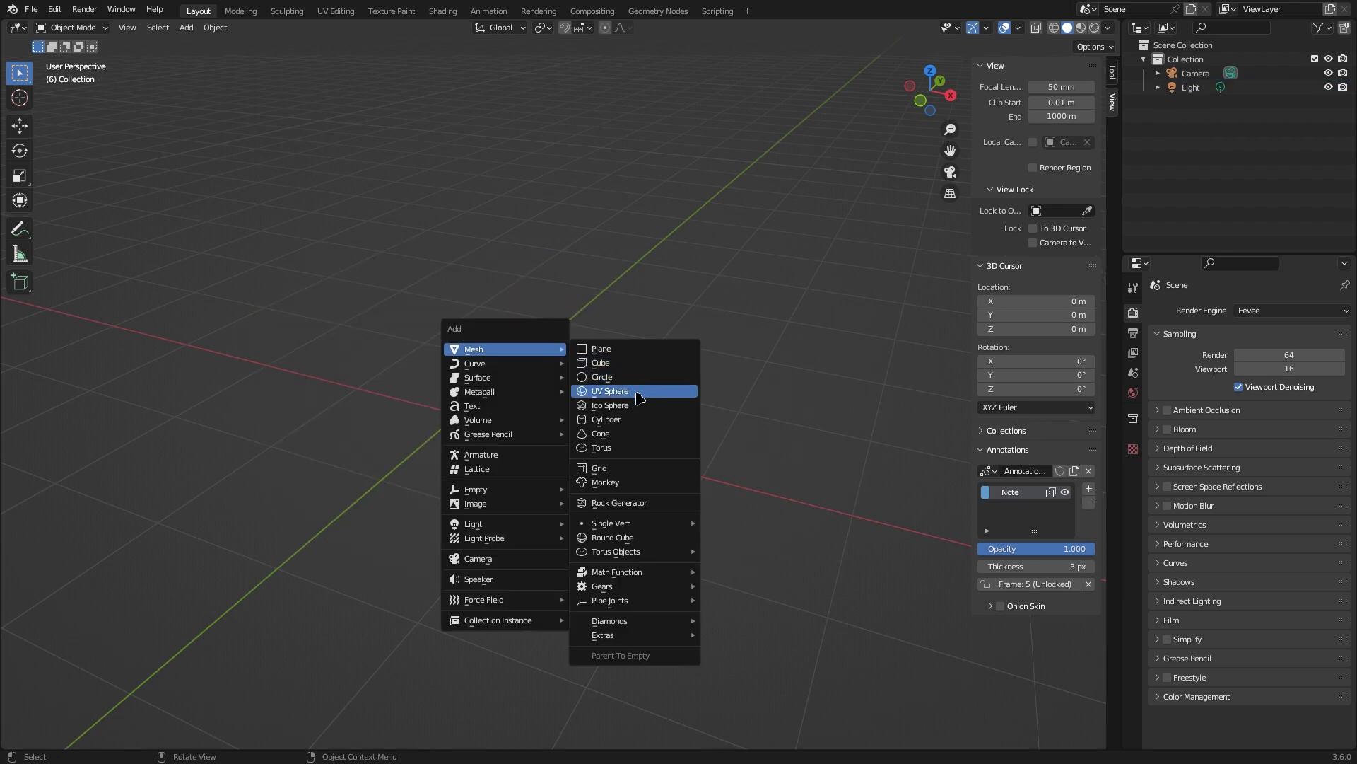
pyautogui.click(652, 418)
pyautogui.moveTo(656, 401); pyautogui.dragTo(673, 444, button='middle')
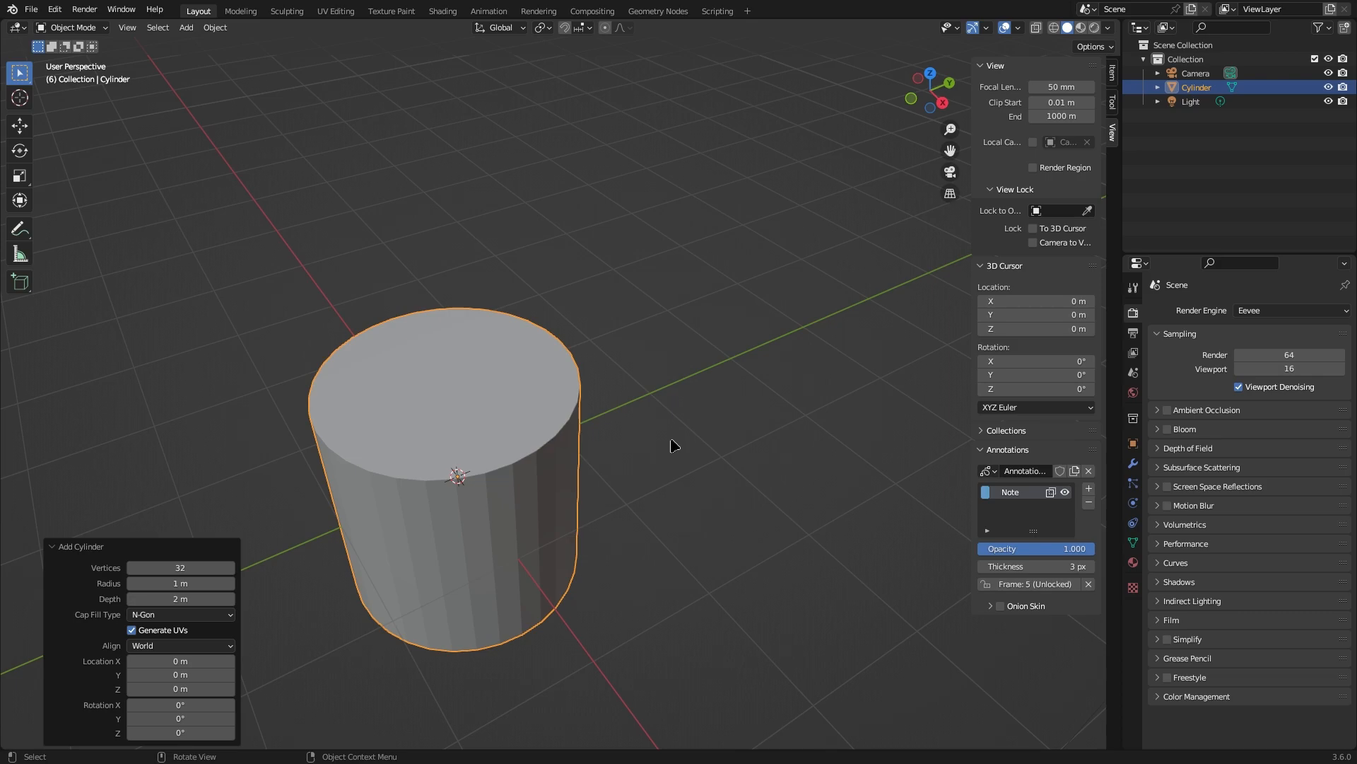
# Step: Try scaling the cylinder down to about 0.159 in X and Y with the Z axis locked
pyautogui.scroll(-3, 657, 443)
pyautogui.moveTo(578, 540); pyautogui.dragTo(570, 489, button='middle')
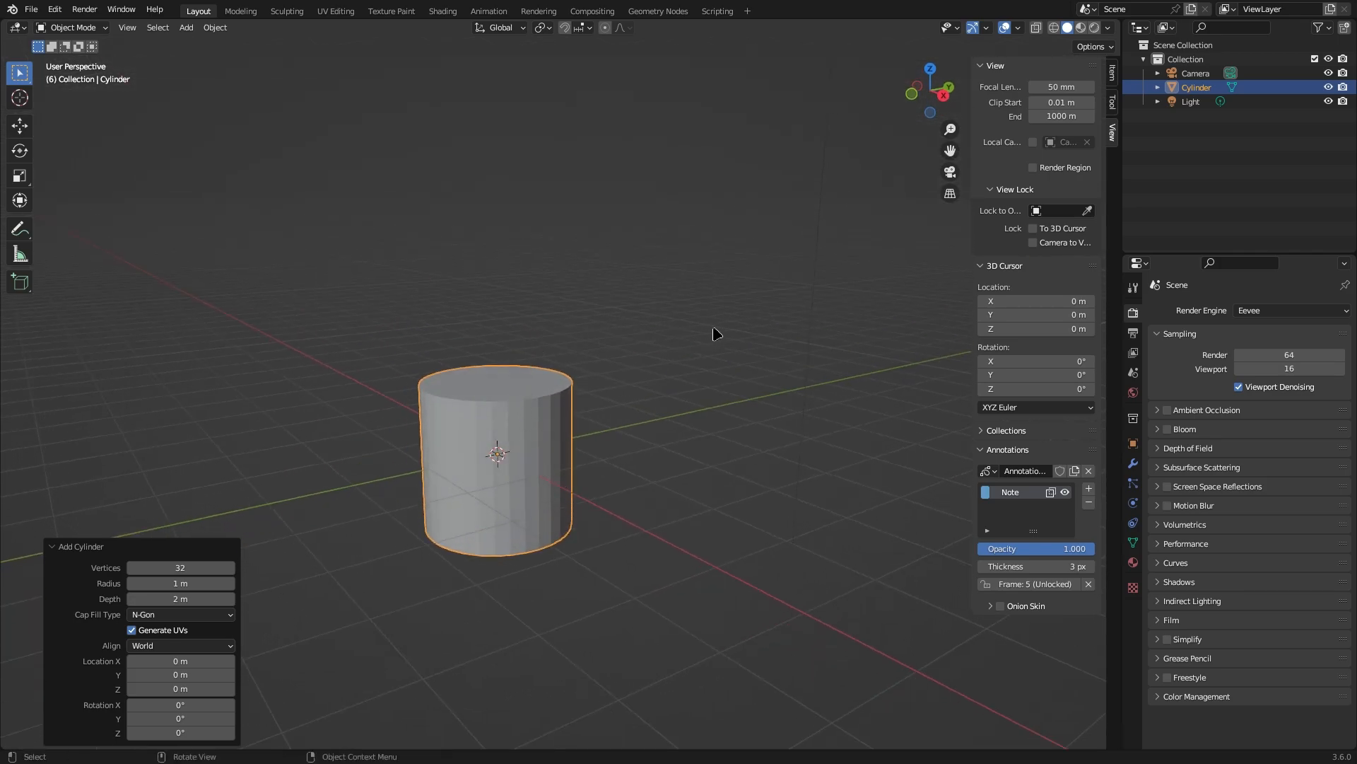
pyautogui.press('s')
pyautogui.hotkey('shift', 'z')
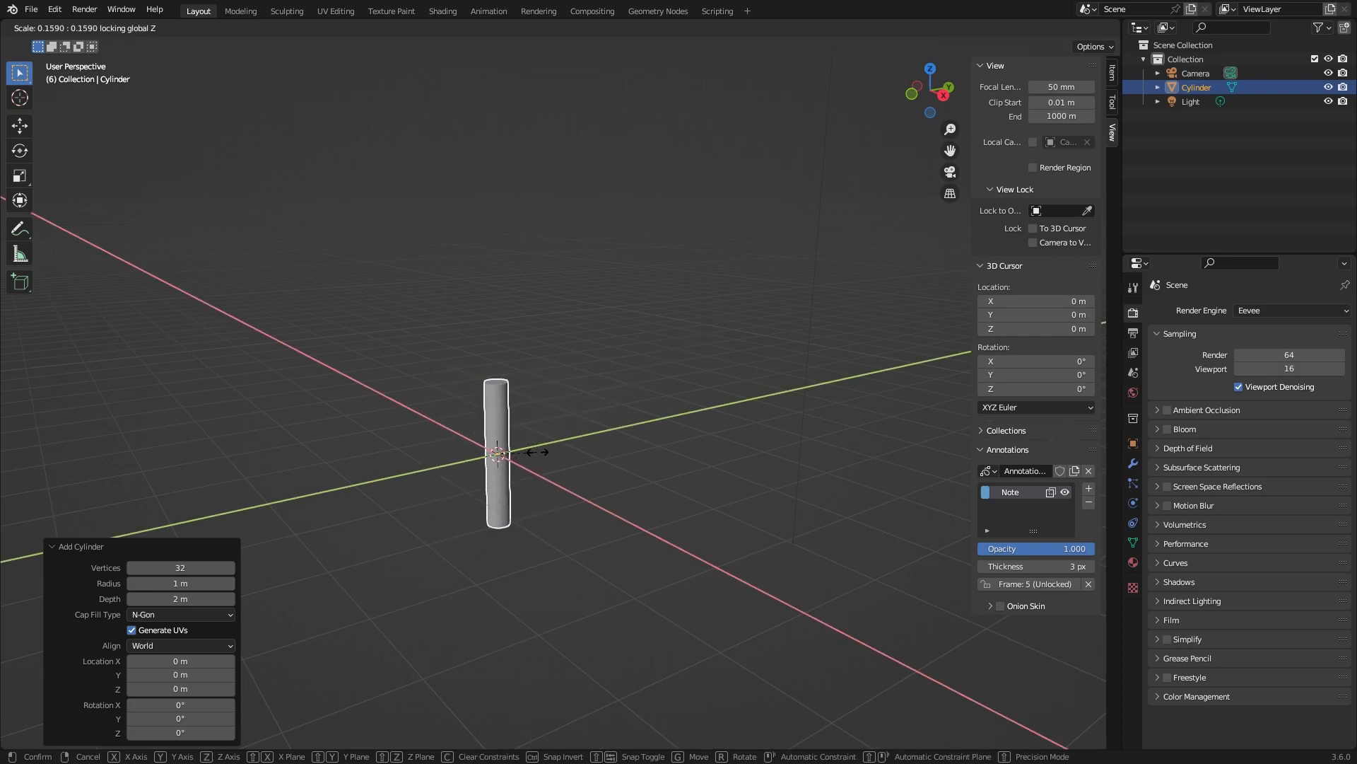
pyautogui.click(632, 376)
# Step: Enter Edit Mode on the cylinder and try shrinking the whole mesh with Shrink/Fatten by about -0.949 m
pyautogui.press('Tab')
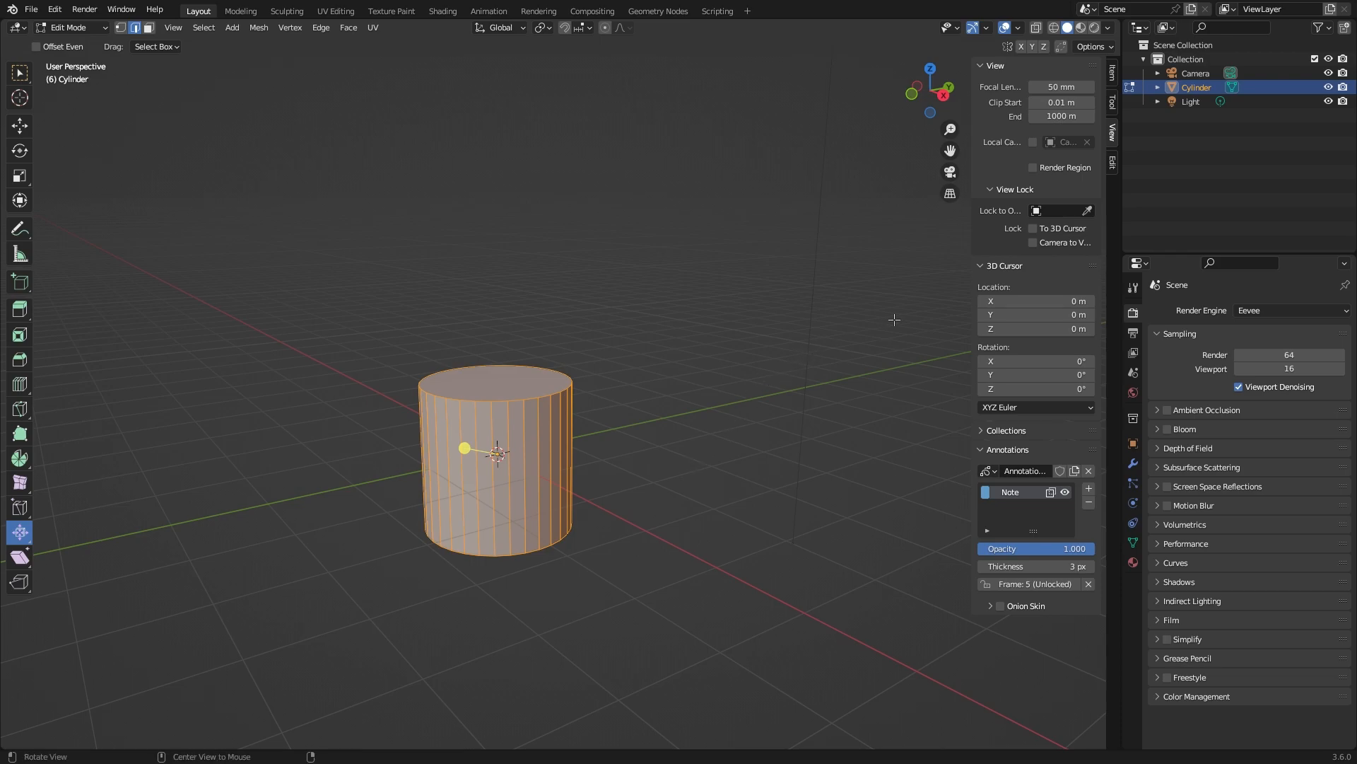
pyautogui.hotkey('alt', 's')
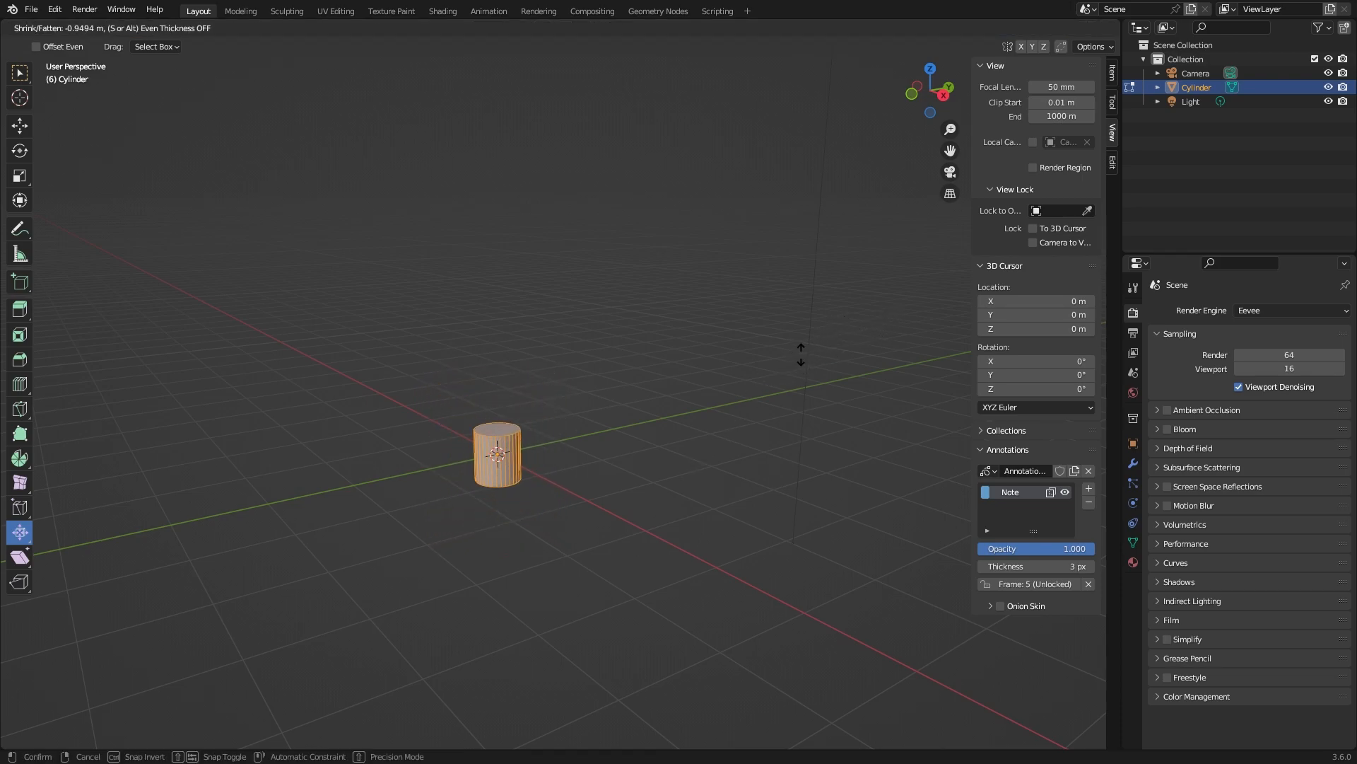
pyautogui.rightClick(814, 345)
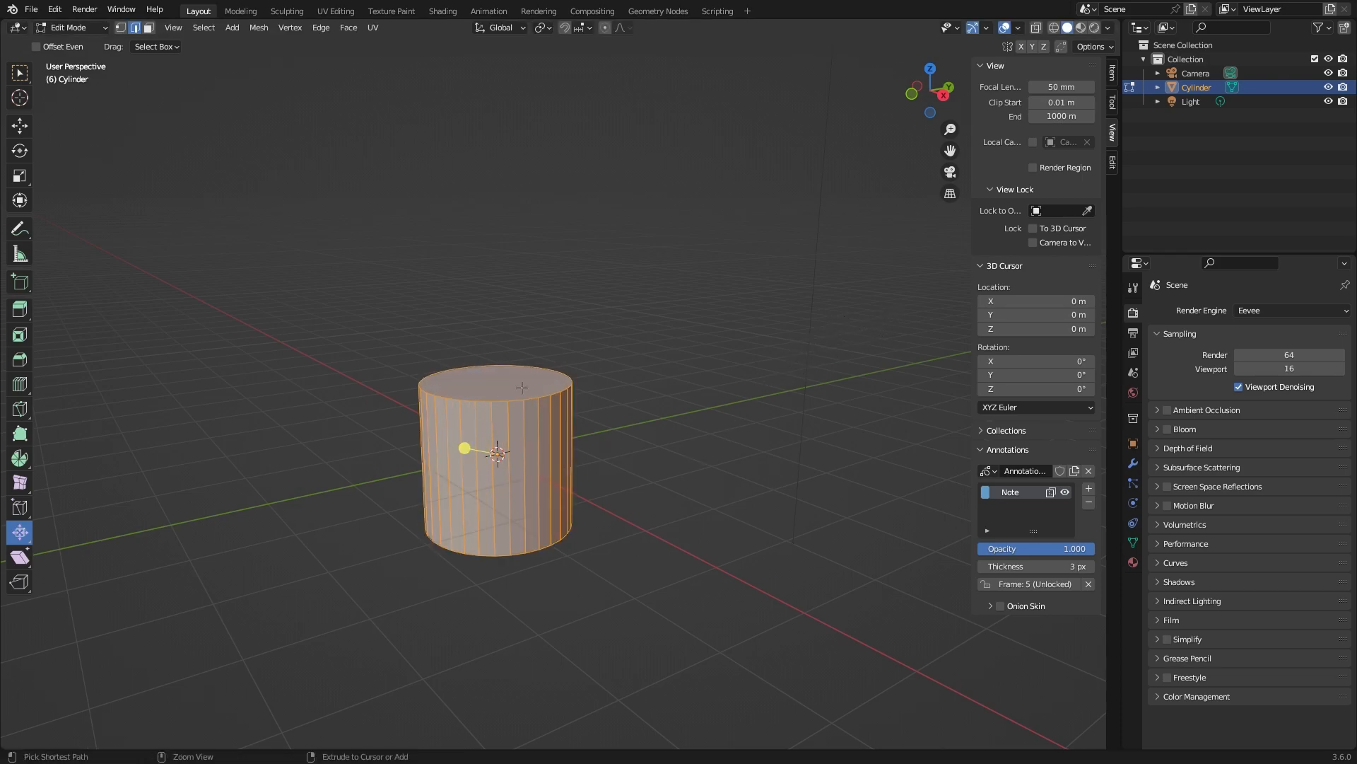
# Step: Select only the cylinder's side faces in face select mode, leaving out both end caps
pyautogui.moveTo(540, 398); pyautogui.dragTo(481, 488, button='middle')
pyautogui.press('b')
pyautogui.moveTo(481, 488)
pyautogui.keyDown('ctrl'); pyautogui.mouseDown()
pyautogui.moveTo(508, 512)
pyautogui.moveTo(480, 467)
pyautogui.mouseUp(); pyautogui.keyUp('ctrl')
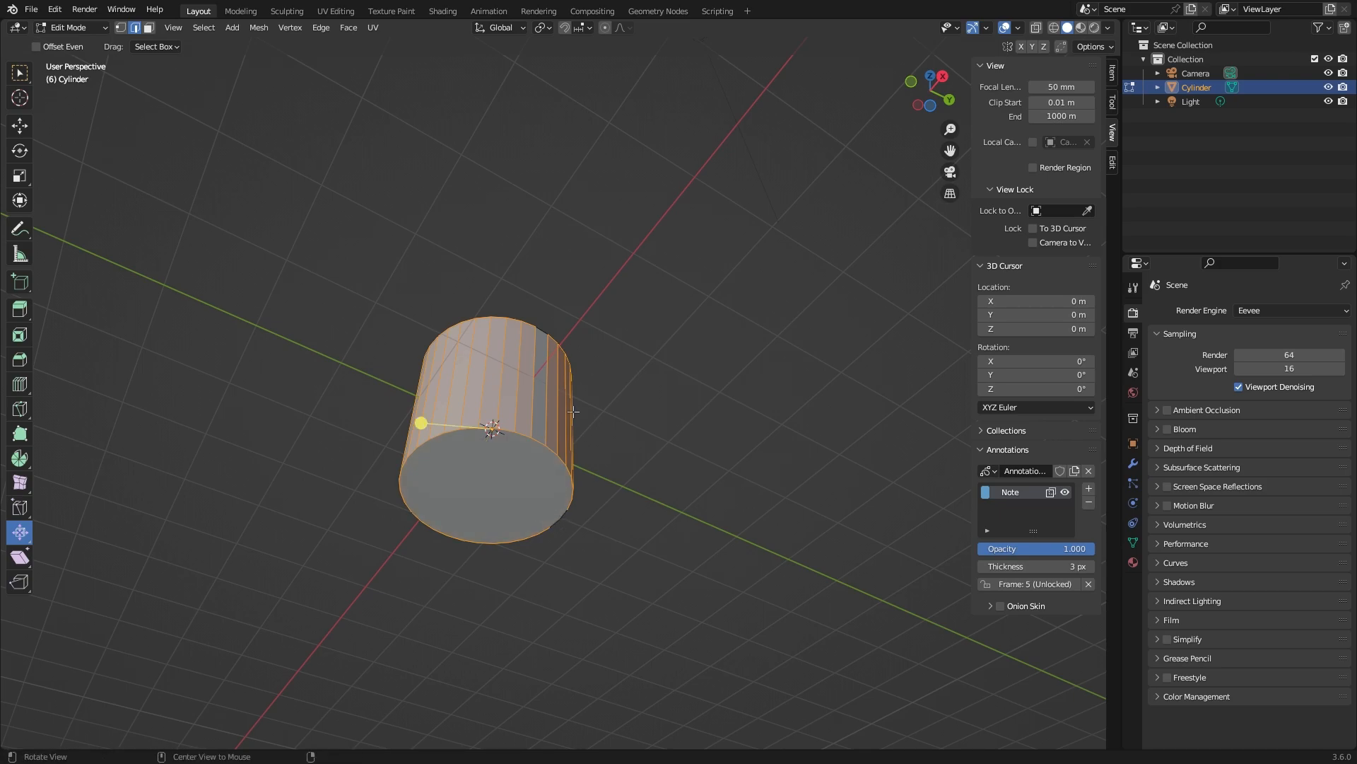
pyautogui.moveTo(480, 467); pyautogui.dragTo(500, 450, button='middle')
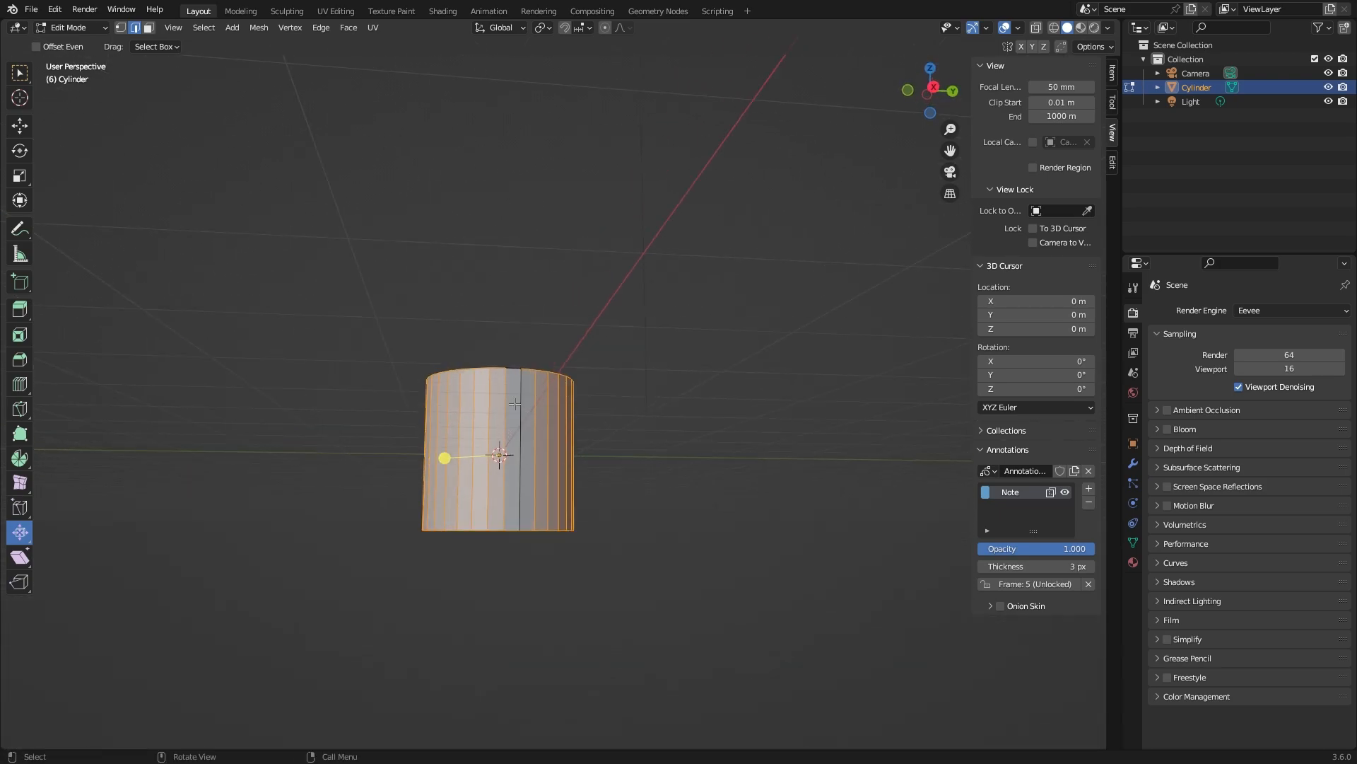
pyautogui.scroll(5, 495, 466)
pyautogui.press('3')
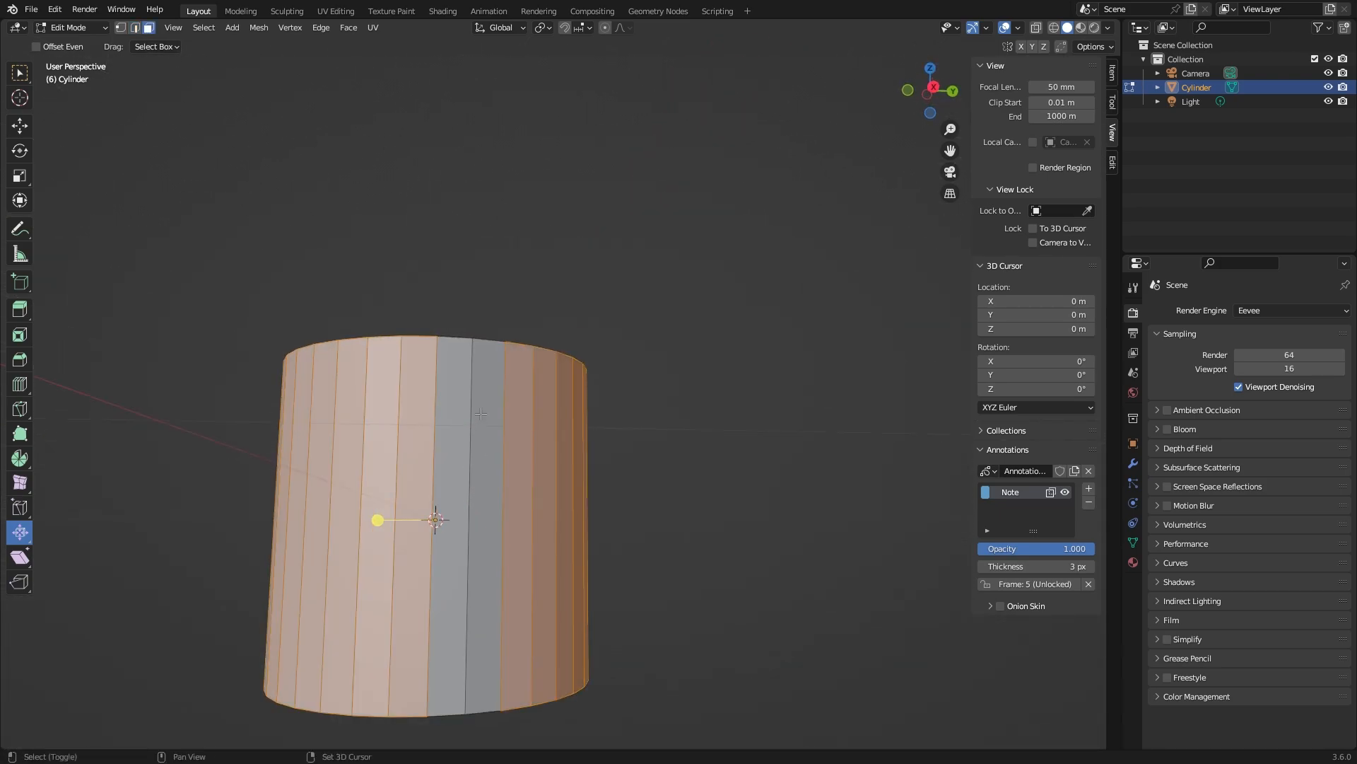
pyautogui.moveTo(495, 466); pyautogui.dragTo(812, 339, button='middle')
# Step: Try thinning the cylinder with Shrink/Fatten on its side faces by about -0.693 m
pyautogui.scroll(-5, 483, 187)
pyautogui.hotkey('alt', 's')
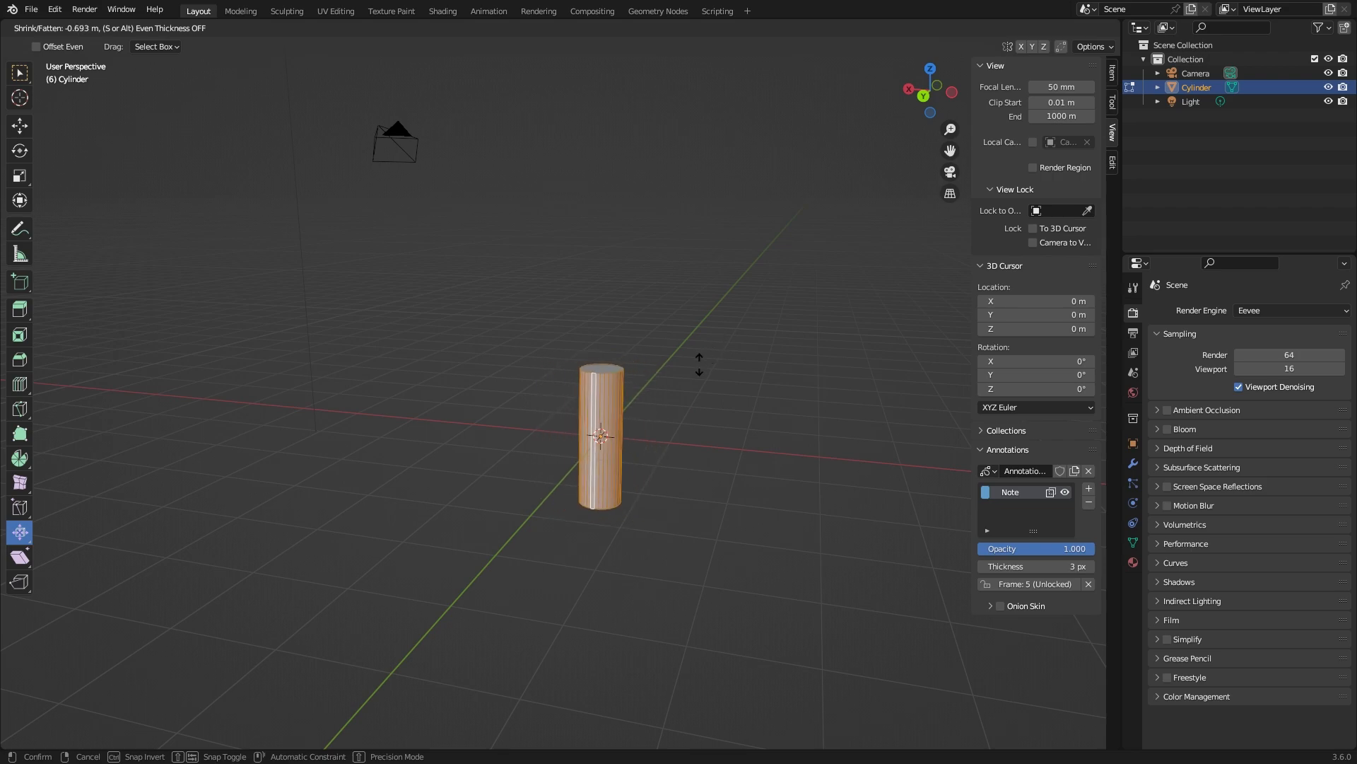
pyautogui.rightClick(788, 280)
# Step: Try the Push/Pull tool on the cylinder's side faces by about -1.67, and undo it
pyautogui.moveTo(20, 535); pyautogui.dragTo(98, 562)
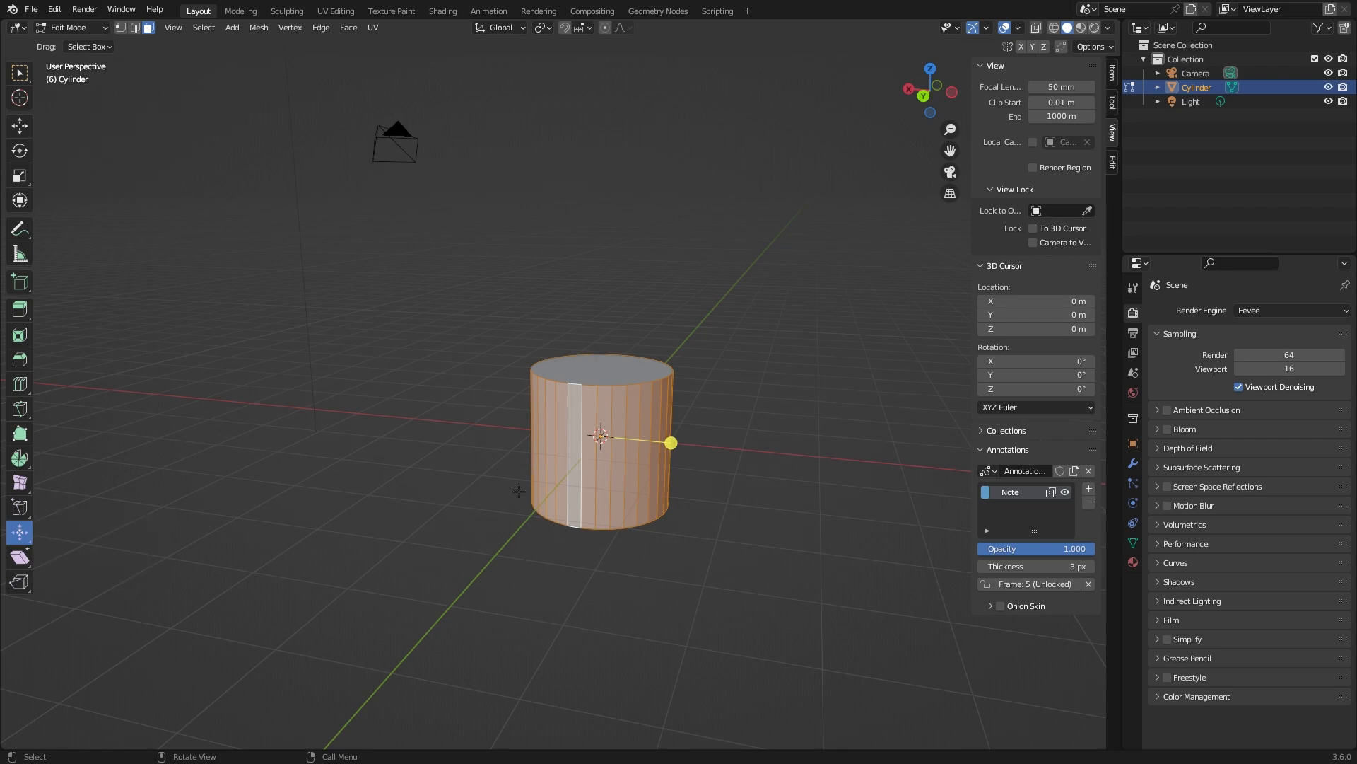
pyautogui.moveTo(672, 443); pyautogui.dragTo(757, 501)
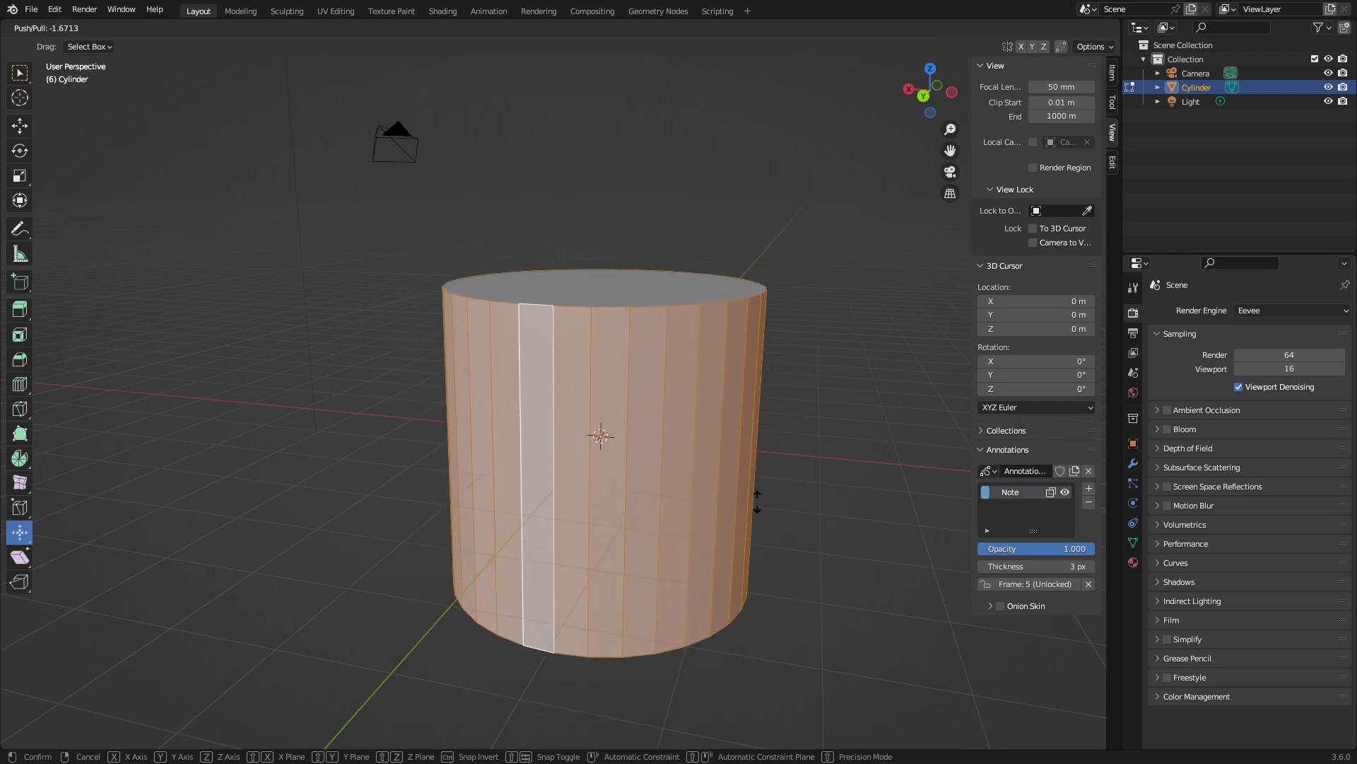
pyautogui.moveTo(757, 501); pyautogui.dragTo(758, 501)
pyautogui.hotkey('ctrl', 'z')
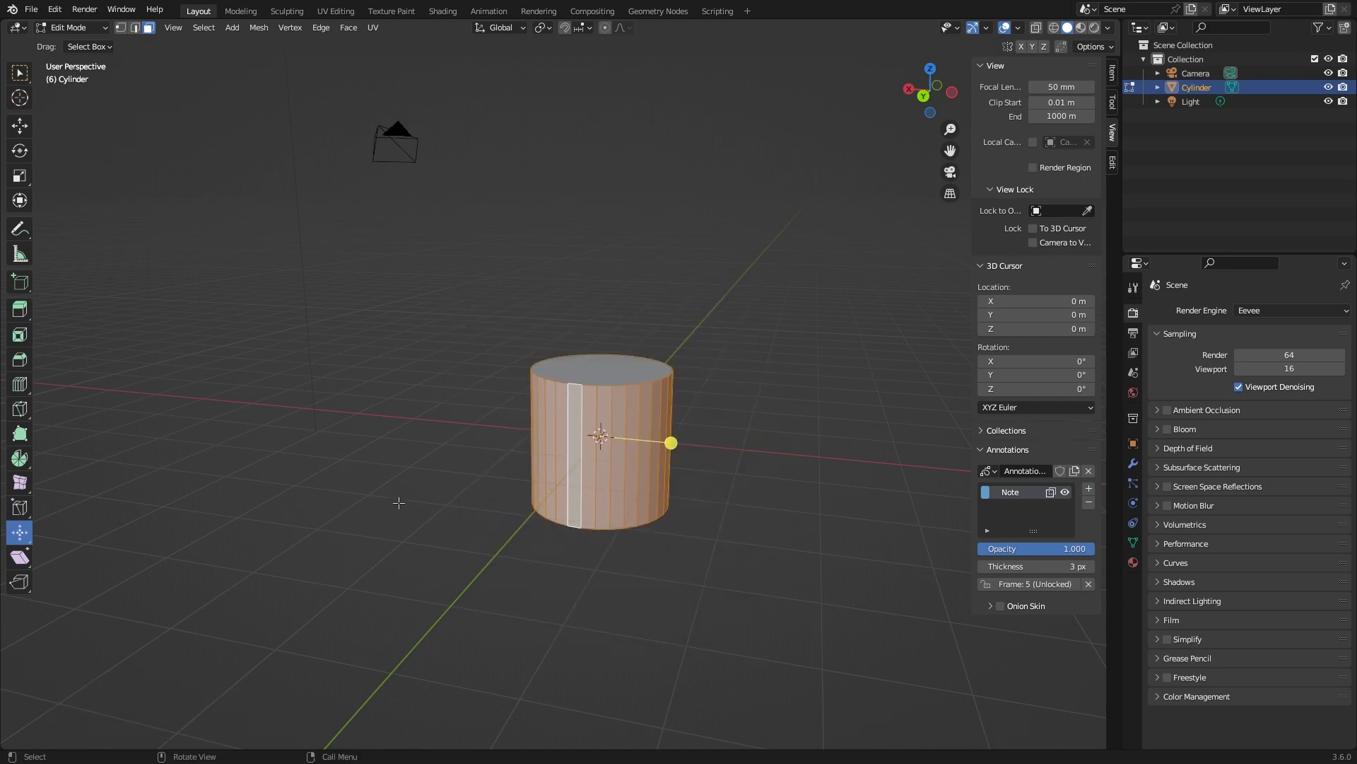
# Step: Activate the Shear tool and select only the cylinder's top cap face
pyautogui.click(25, 562)
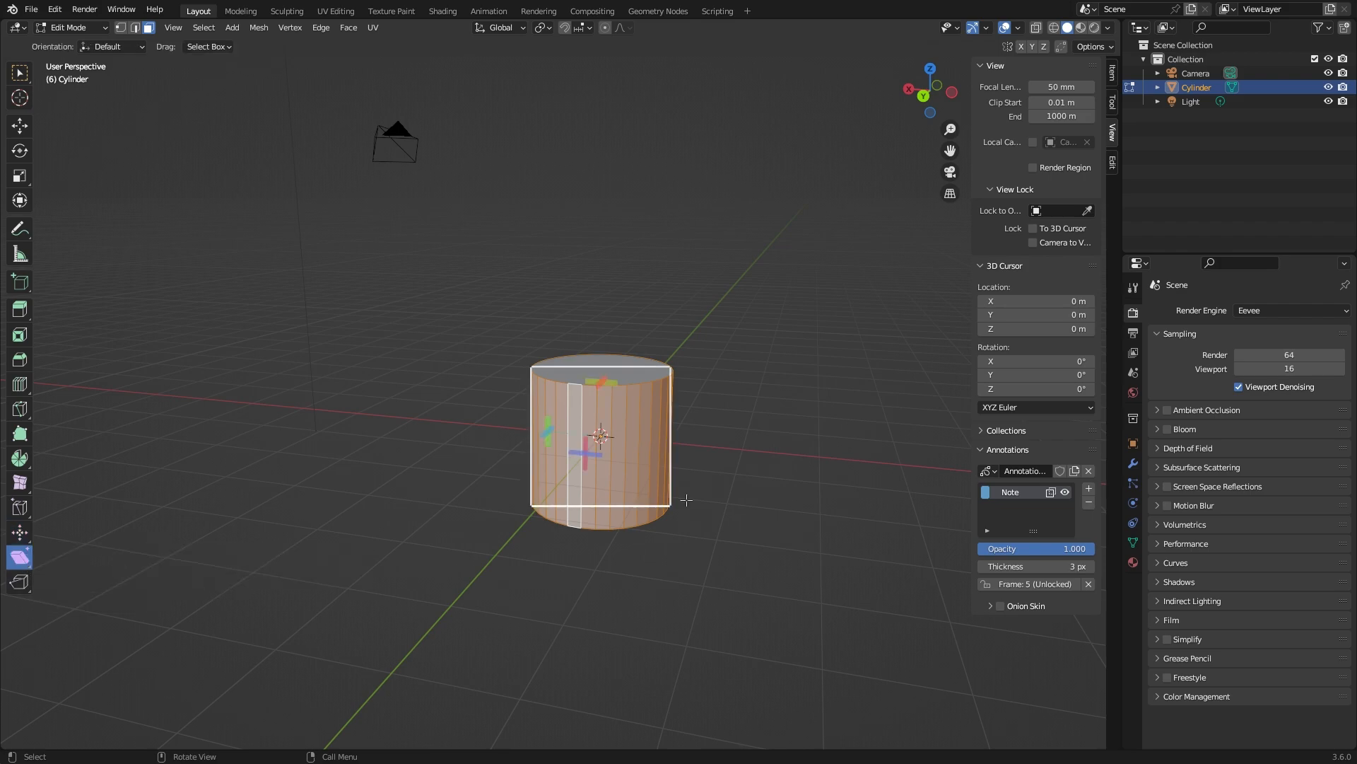
pyautogui.scroll(1, 838, 474)
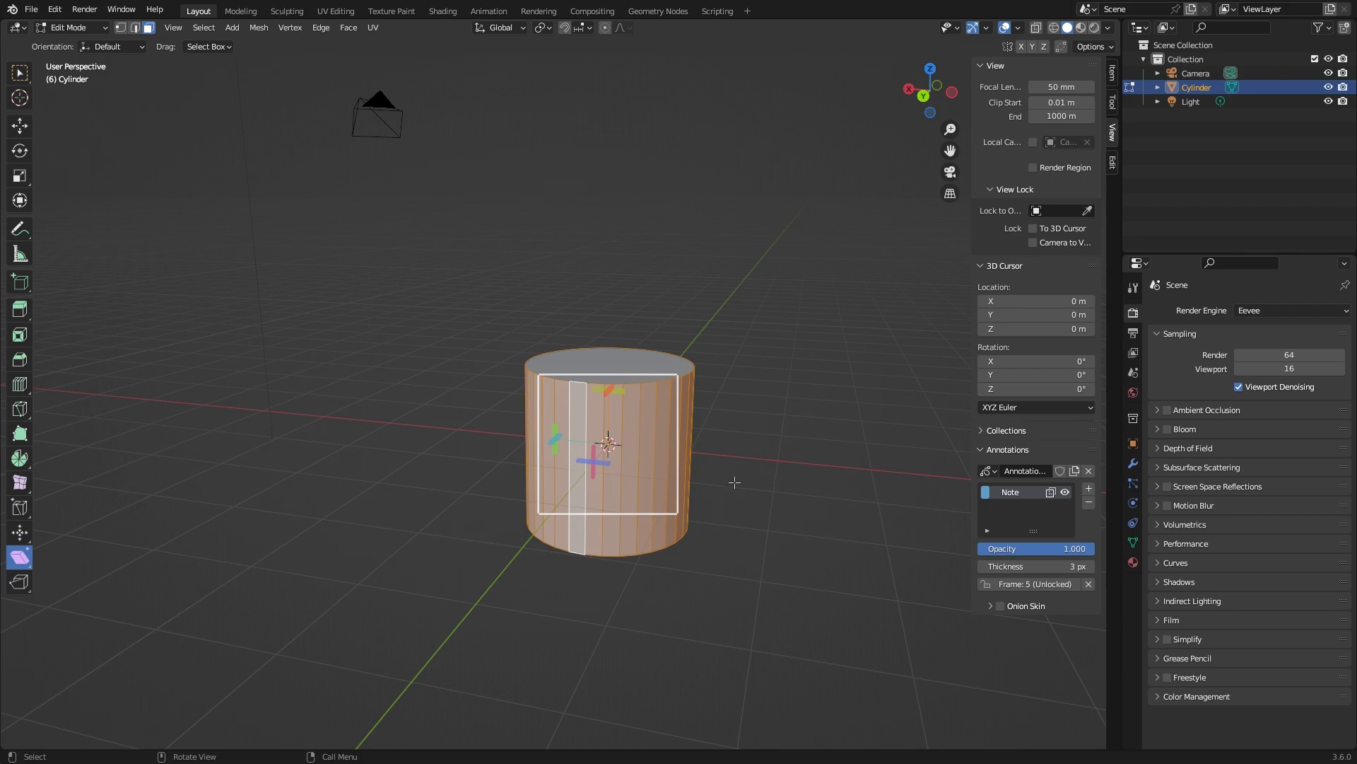
pyautogui.scroll(2, 717, 483)
pyautogui.moveTo(686, 435); pyautogui.dragTo(622, 505, button='middle')
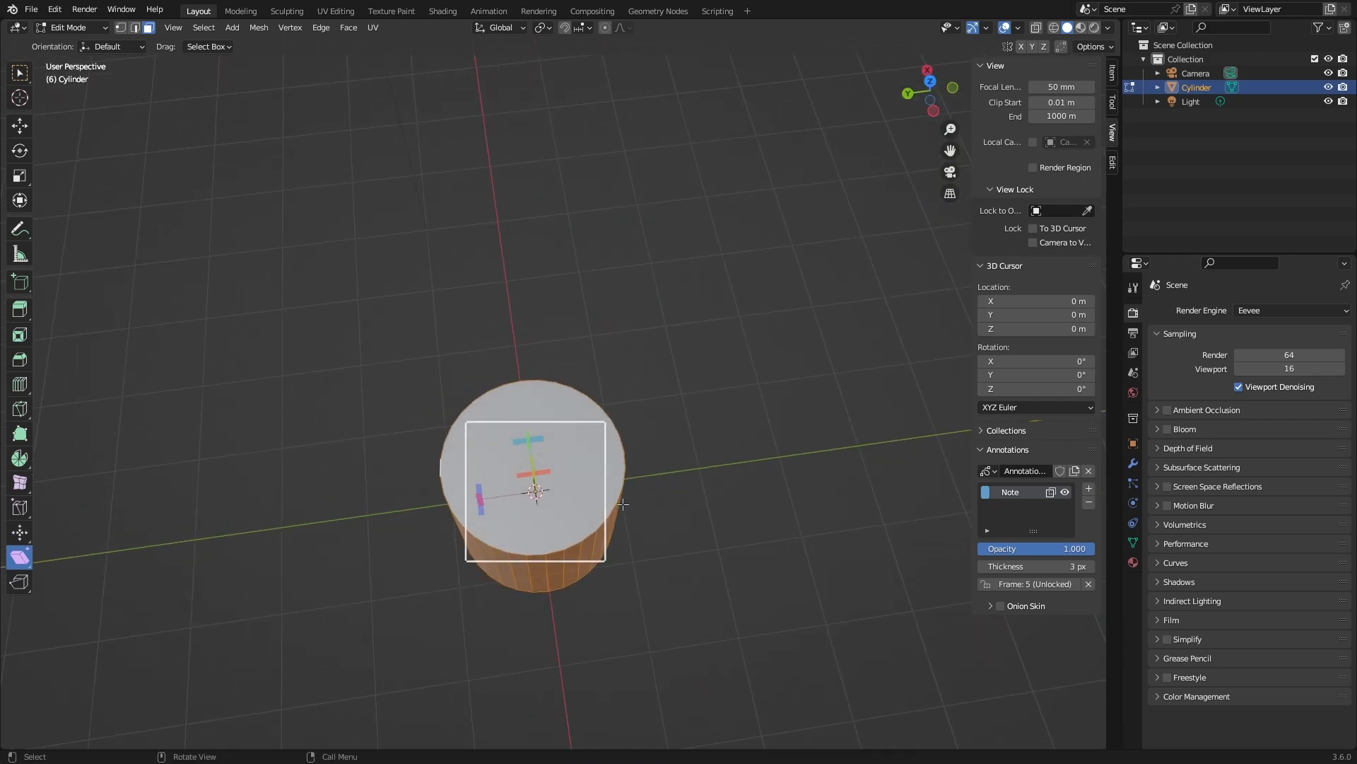
pyautogui.moveTo(625, 520); pyautogui.dragTo(706, 483, button='middle')
pyautogui.moveTo(697, 588); pyautogui.dragTo(688, 574, button='middle')
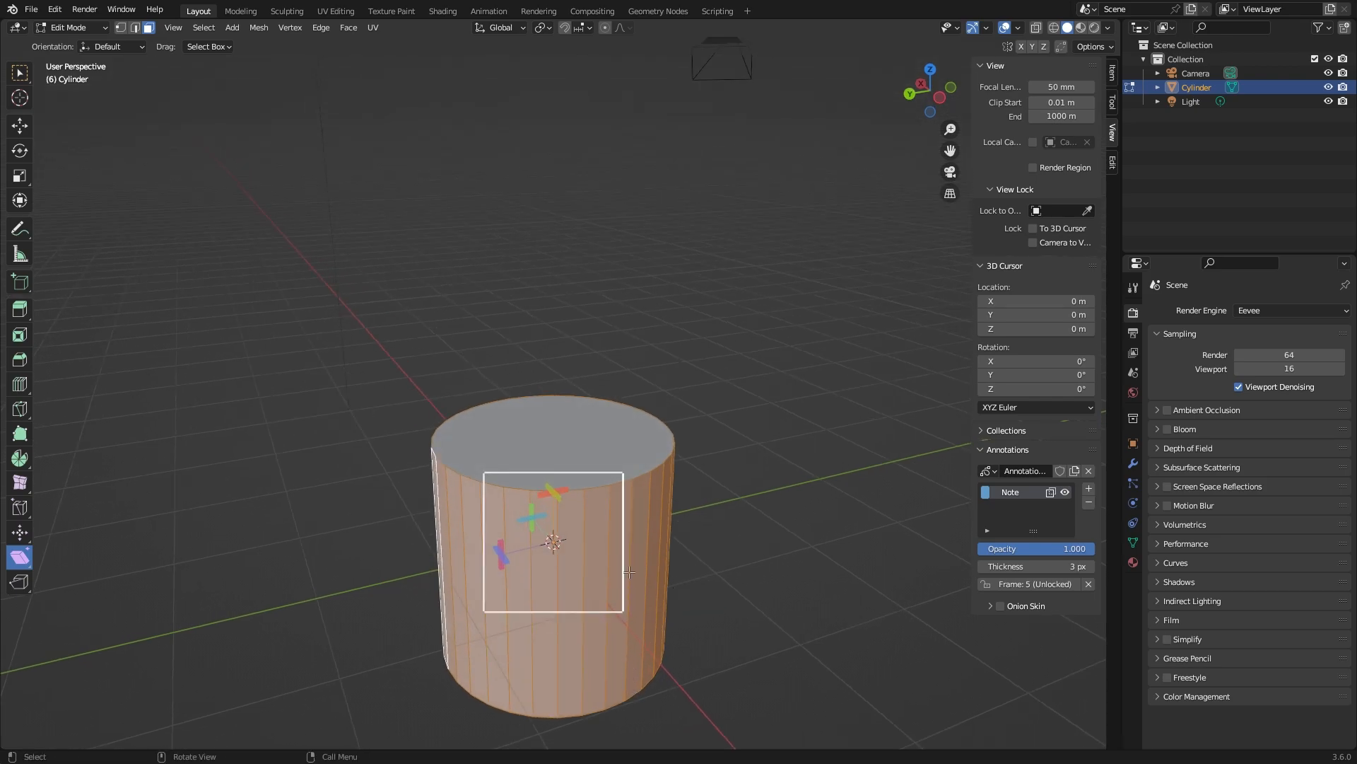
pyautogui.scroll(3, 622, 530)
pyautogui.scroll(-2, 620, 523)
pyautogui.moveTo(617, 518); pyautogui.dragTo(587, 479, button='middle')
pyautogui.click(503, 379)
pyautogui.moveTo(529, 415); pyautogui.dragTo(723, 400, button='middle')
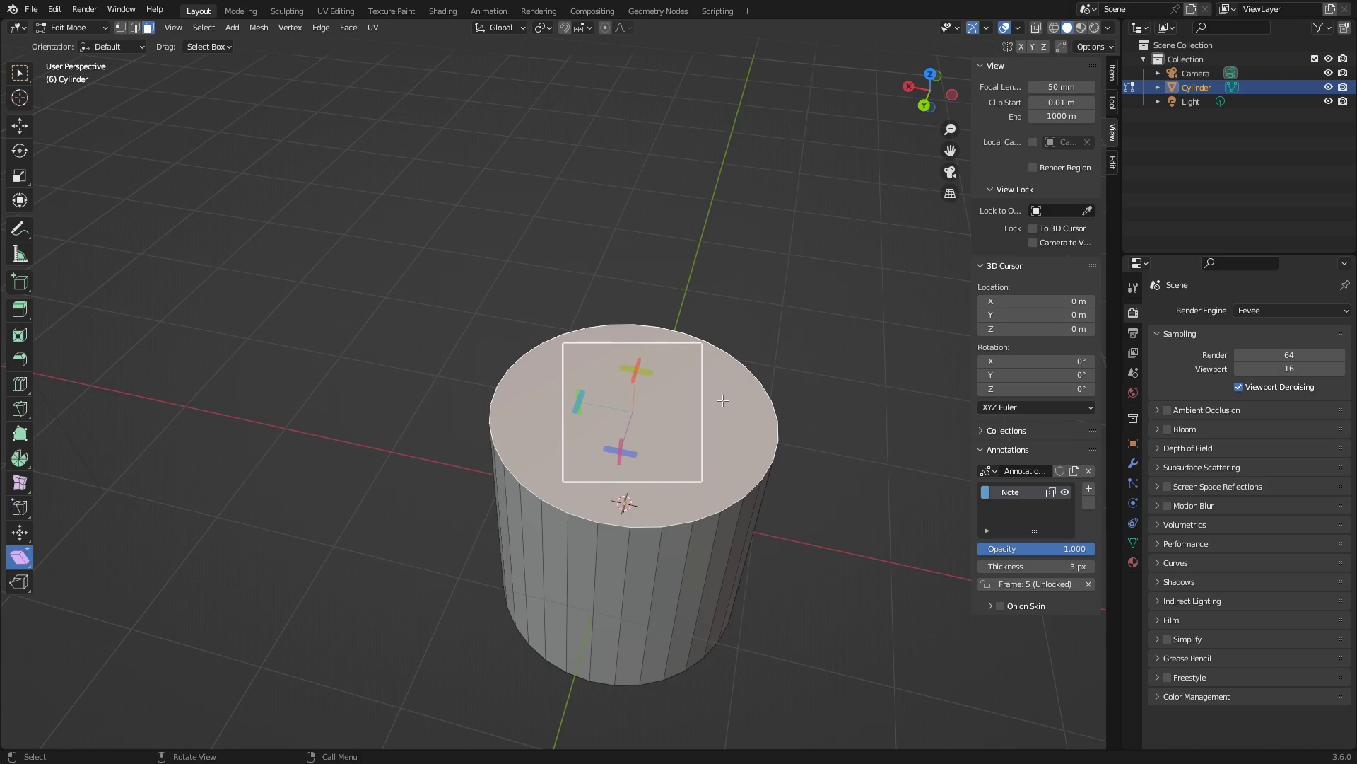
# Step: Rotate the cylinder's top face in the front view so that it slopes steeply upward toward +X
pyautogui.moveTo(802, 512); pyautogui.dragTo(828, 460, button='middle')
pyautogui.press('r')
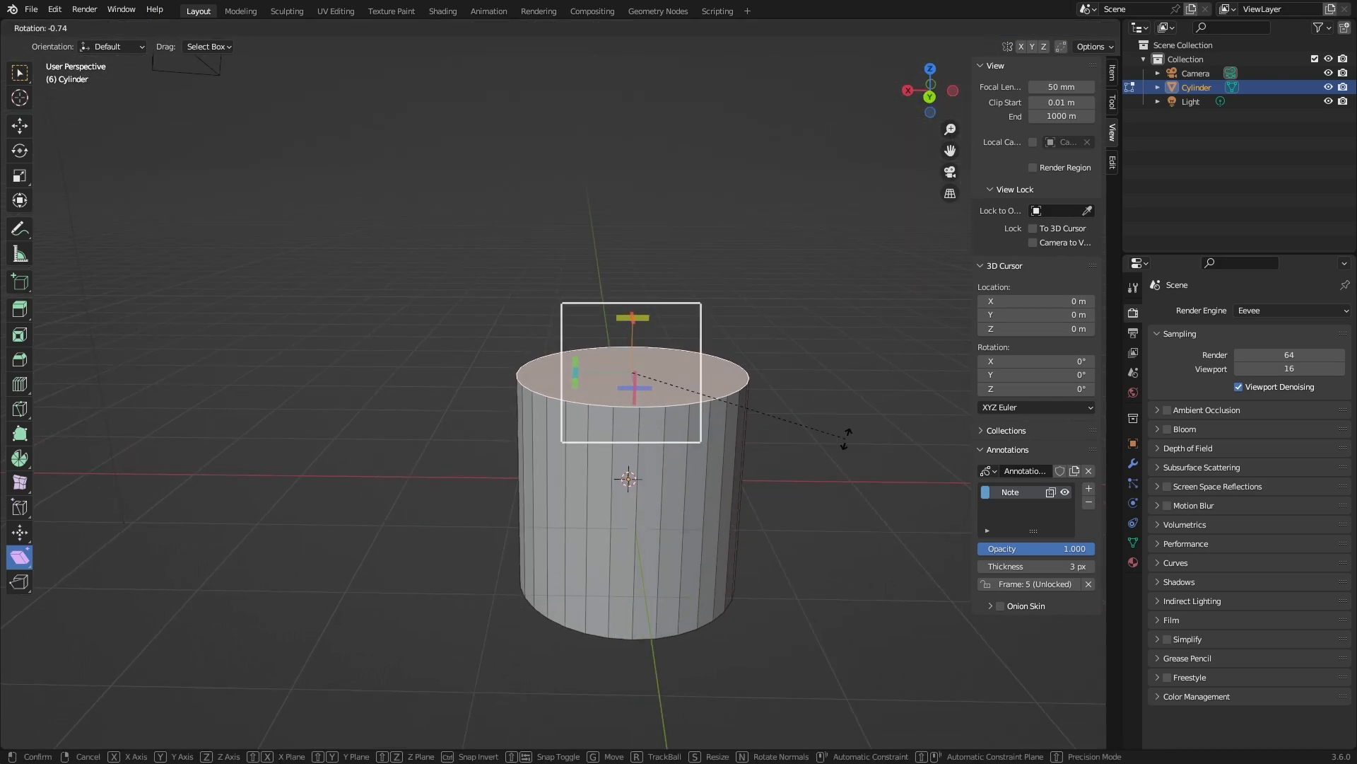
pyautogui.rightClick(835, 372)
pyautogui.press('KP_1')
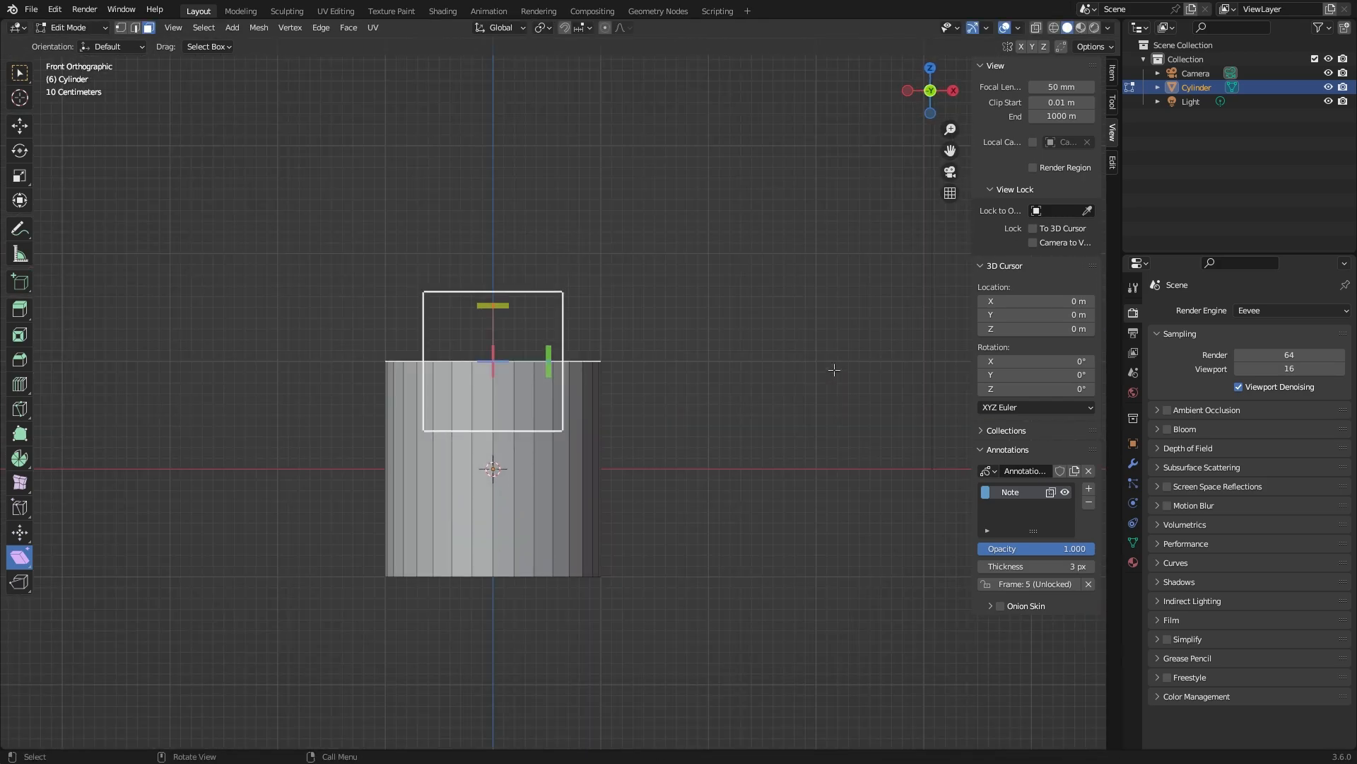
pyautogui.press('r')
pyautogui.rightClick(736, 198)
pyautogui.press('r')
pyautogui.click(662, 204)
# Step: Annotate the tilted cylinder with an upright line beside each side and a line along each tapered side
pyautogui.moveTo(608, 574); pyautogui.dragTo(604, 284)
pyautogui.moveTo(377, 562); pyautogui.dragTo(387, 382)
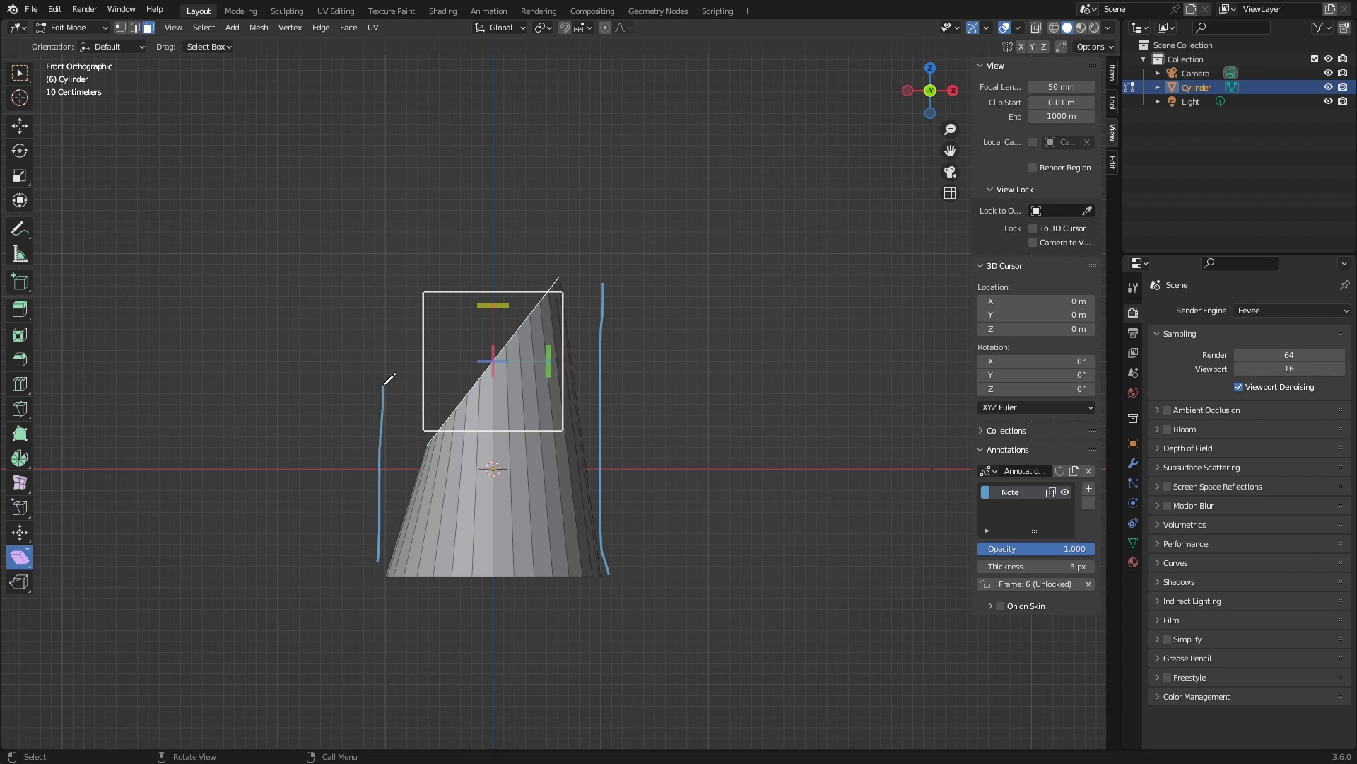
pyautogui.moveTo(378, 550); pyautogui.dragTo(420, 446)
pyautogui.moveTo(588, 549); pyautogui.dragTo(549, 290)
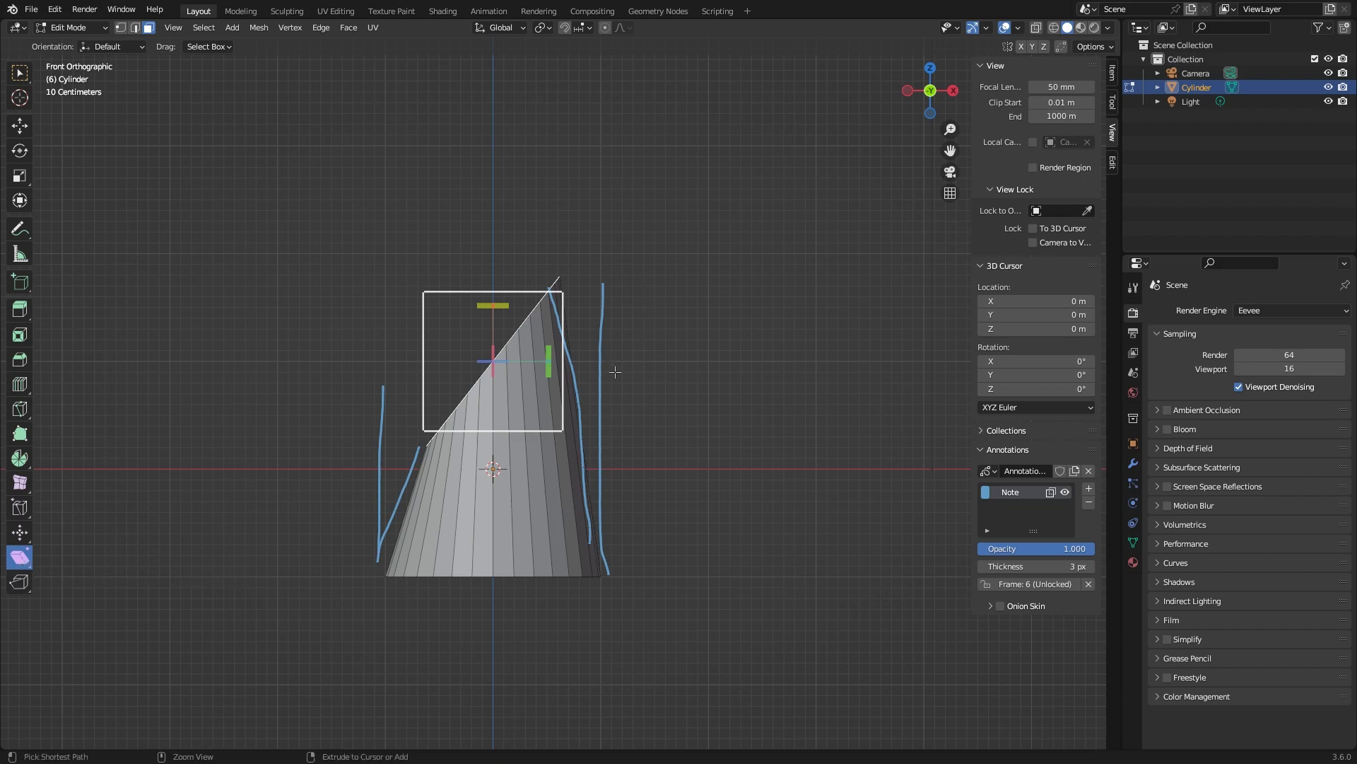
# Step: Erase the annotation lines around the cylinder and undo the top face's rotation
pyautogui.moveTo(630, 329)
pyautogui.mouseDown(button='right')
pyautogui.moveTo(597, 464)
pyautogui.moveTo(377, 375)
pyautogui.mouseUp(button='right')
pyautogui.hotkey('ctrl', 'z')
pyautogui.hotkey('ctrl', 'z')
pyautogui.hotkey('ctrl', 'z')
# Step: Try shearing the cylinder's top face with the shear handle on the +X side, reverting each attempt
pyautogui.keyDown('alt'); pyautogui.moveTo(644, 331); pyautogui.dragTo(677, 370); pyautogui.keyUp('alt')
pyautogui.click(506, 332)
pyautogui.scroll(2, 621, 351)
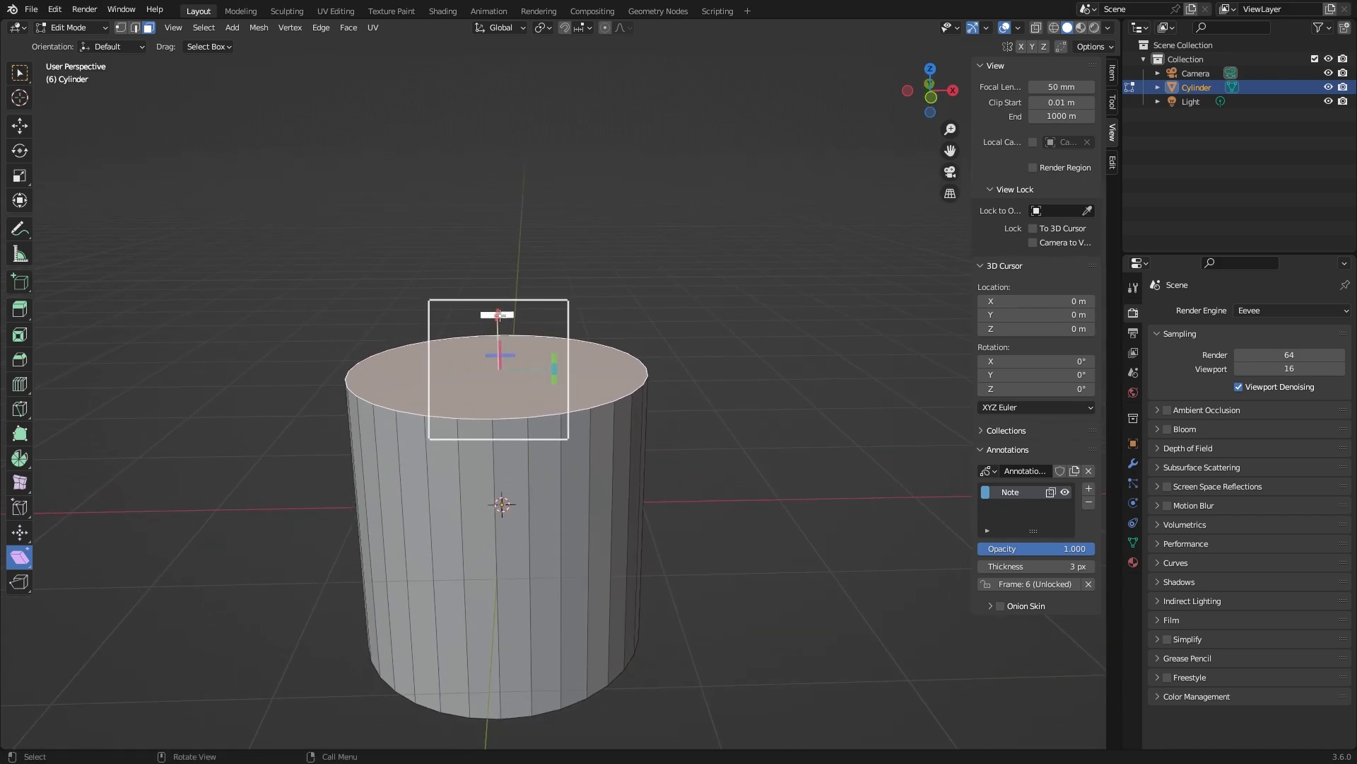
pyautogui.keyDown('alt'); pyautogui.moveTo(611, 312); pyautogui.dragTo(696, 367); pyautogui.keyUp('alt')
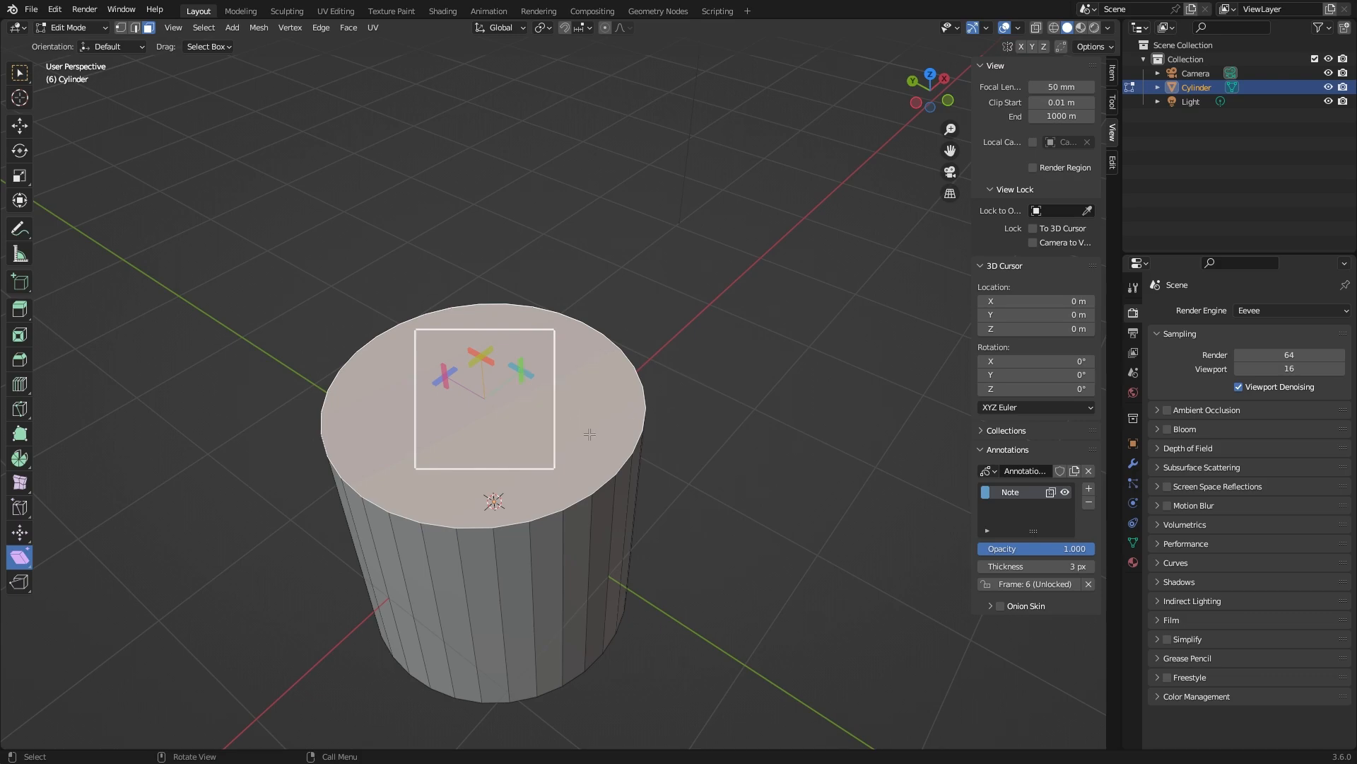
pyautogui.moveTo(590, 433); pyautogui.dragTo(651, 392, button='middle')
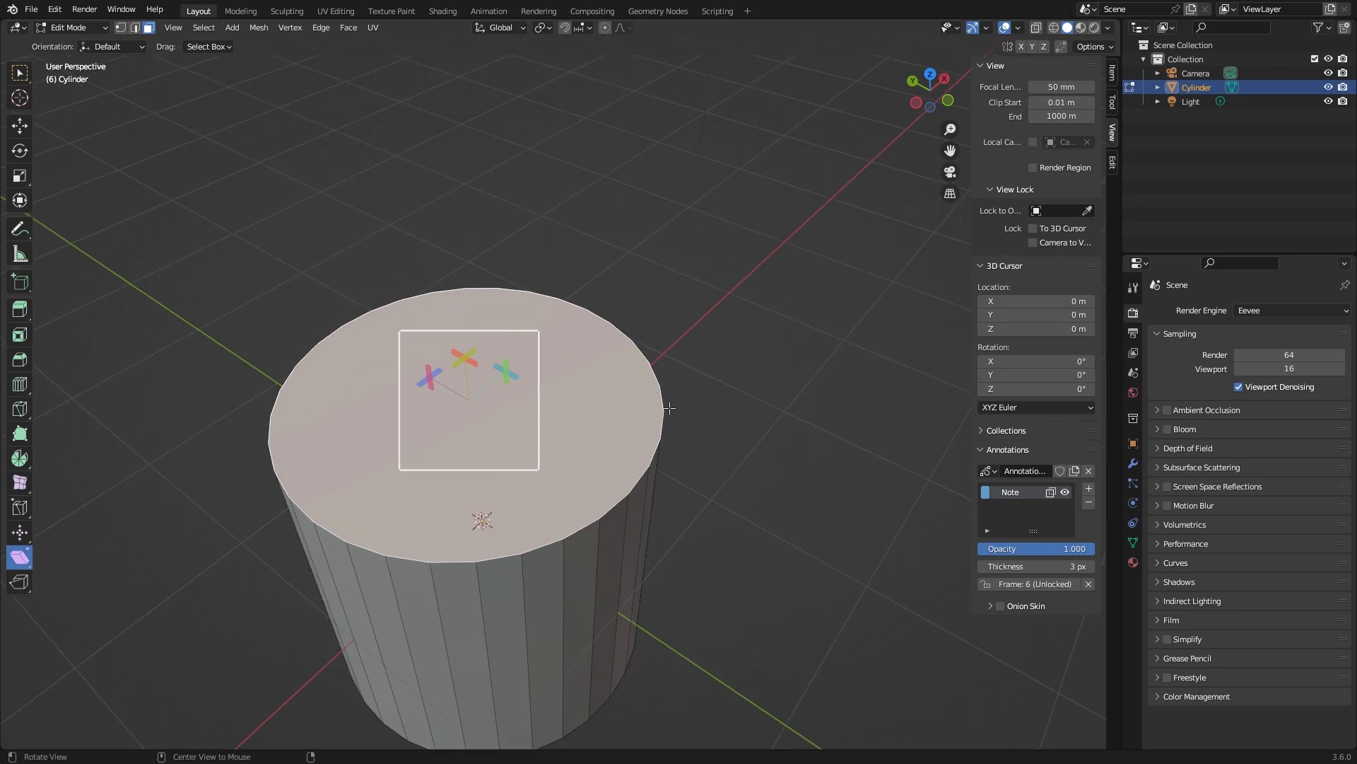
pyautogui.moveTo(531, 391); pyautogui.dragTo(520, 383, button='middle')
pyautogui.moveTo(511, 380); pyautogui.dragTo(885, 512)
pyautogui.rightClick(884, 511)
pyautogui.moveTo(574, 376); pyautogui.dragTo(562, 371, button='middle')
pyautogui.moveTo(506, 367)
pyautogui.mouseDown()
pyautogui.moveTo(491, 278)
pyautogui.moveTo(542, 352)
pyautogui.moveTo(508, 373)
pyautogui.mouseUp()
pyautogui.hotkey('ctrl', 'z')
# Step: Try another Shear handle on the cylinder's top face from a different viewing angle, and undo the shear
pyautogui.moveTo(431, 352); pyautogui.dragTo(556, 353, button='middle')
pyautogui.moveTo(464, 360); pyautogui.dragTo(458, 218)
pyautogui.keyDown('alt'); pyautogui.moveTo(476, 463); pyautogui.dragTo(559, 475); pyautogui.keyUp('alt')
pyautogui.moveTo(634, 369); pyautogui.dragTo(455, 400, button='middle')
pyautogui.hotkey('ctrl', 'z')
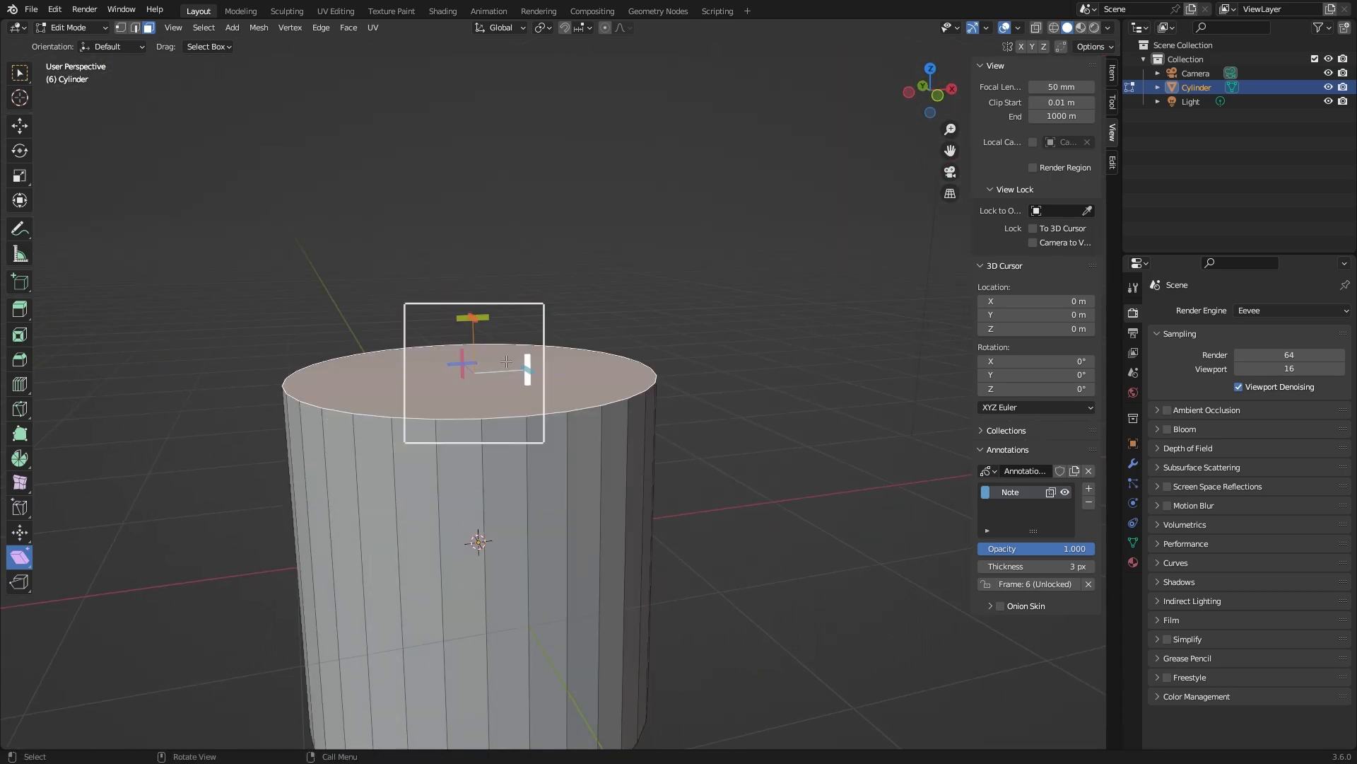
# Step: Shear the cylinder's top face with the handles, including a -0.157 offset on axis X with Y as the orthogonal axis
pyautogui.moveTo(471, 314); pyautogui.dragTo(484, 326, button='middle')
pyautogui.moveTo(464, 315); pyautogui.dragTo(508, 326)
pyautogui.moveTo(508, 326); pyautogui.dragTo(525, 405, button='middle')
pyautogui.moveTo(475, 377); pyautogui.dragTo(380, 338)
# Step: Try rotating the top face by -18.8° from the side and shearing it, and undo both operations
pyautogui.moveTo(523, 435); pyautogui.dragTo(606, 368, button='middle')
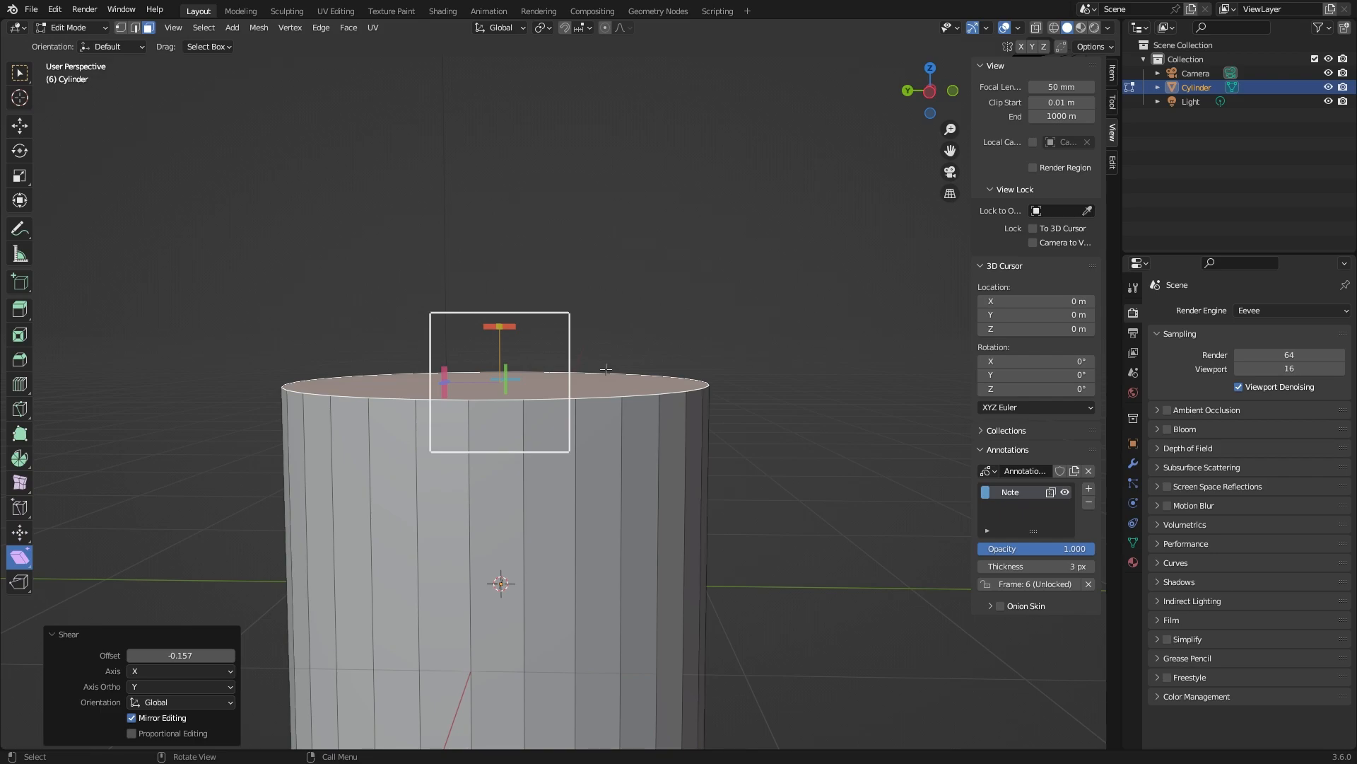
pyautogui.press('r')
pyautogui.click(731, 324)
pyautogui.hotkey('shift', 'ctrl', 'alt', 's')
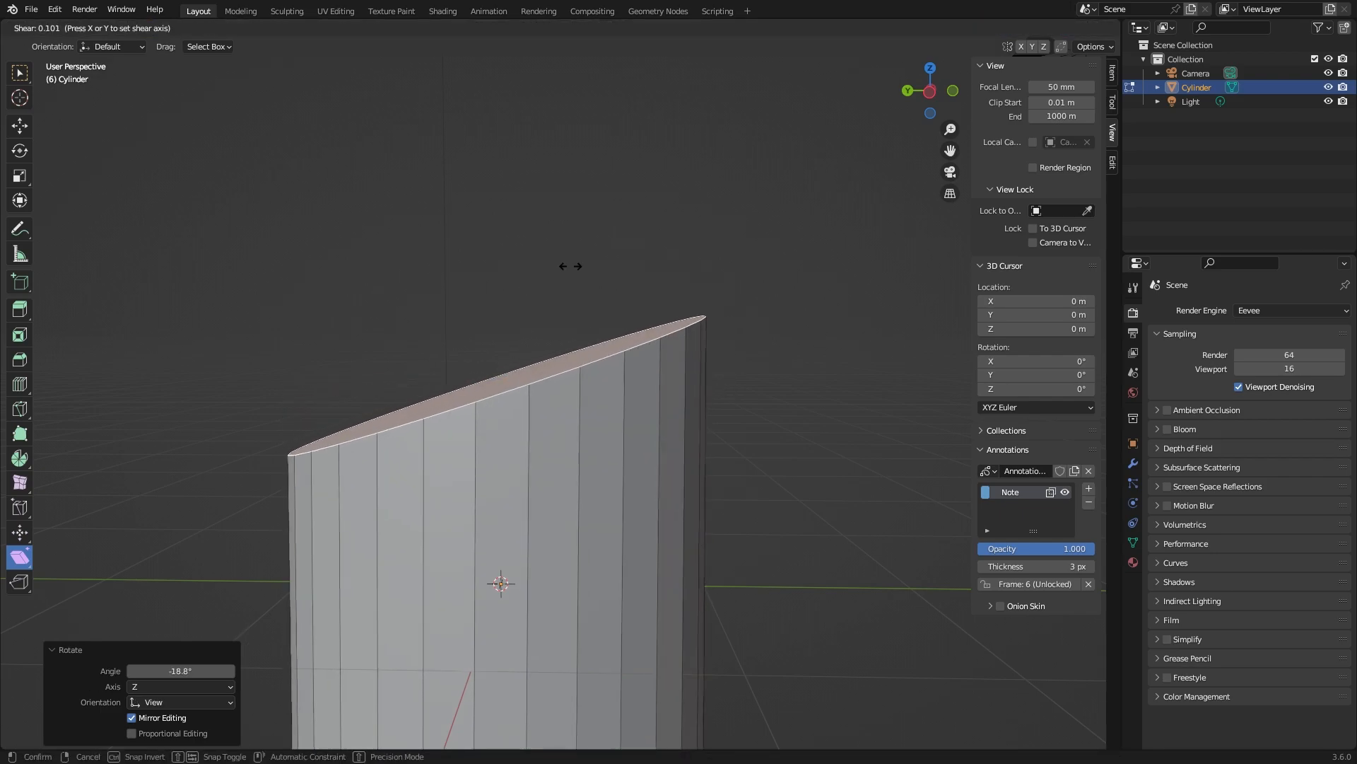
pyautogui.click(820, 212)
pyautogui.hotkey('ctrl', 'z')
pyautogui.hotkey('ctrl', 'z')
# Step: Annotate the desired slanted top in the right view with a sloping line and an upright line at each side of the cylinder
pyautogui.moveTo(593, 263); pyautogui.dragTo(497, 306, button='middle')
pyautogui.moveTo(560, 430); pyautogui.dragTo(587, 402, button='middle')
pyautogui.keyDown('shift'); pyautogui.moveTo(587, 401); pyautogui.dragTo(630, 353, button='middle'); pyautogui.keyUp('shift')
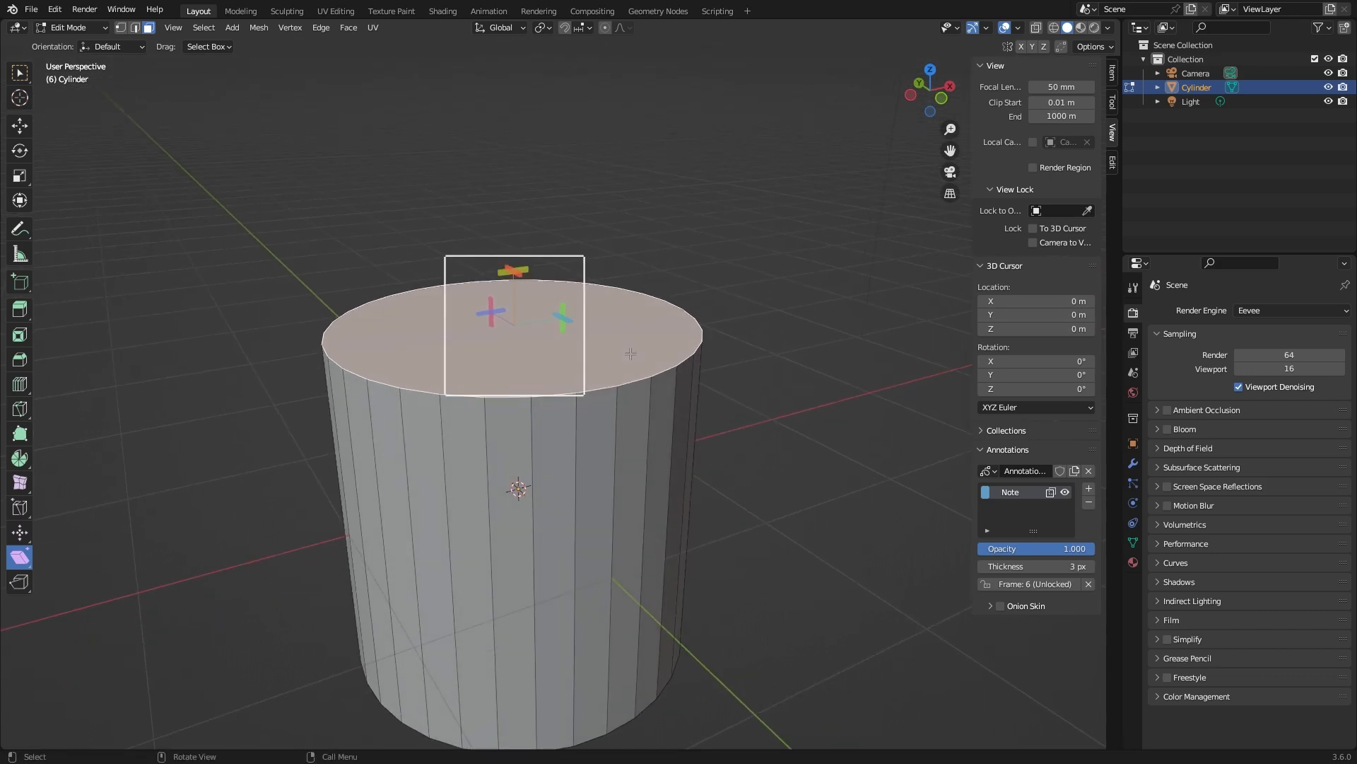
pyautogui.press('KP_3')
pyautogui.moveTo(814, 159); pyautogui.dragTo(425, 346)
pyautogui.moveTo(796, 138); pyautogui.dragTo(801, 373)
pyautogui.moveTo(430, 202); pyautogui.dragTo(424, 410)
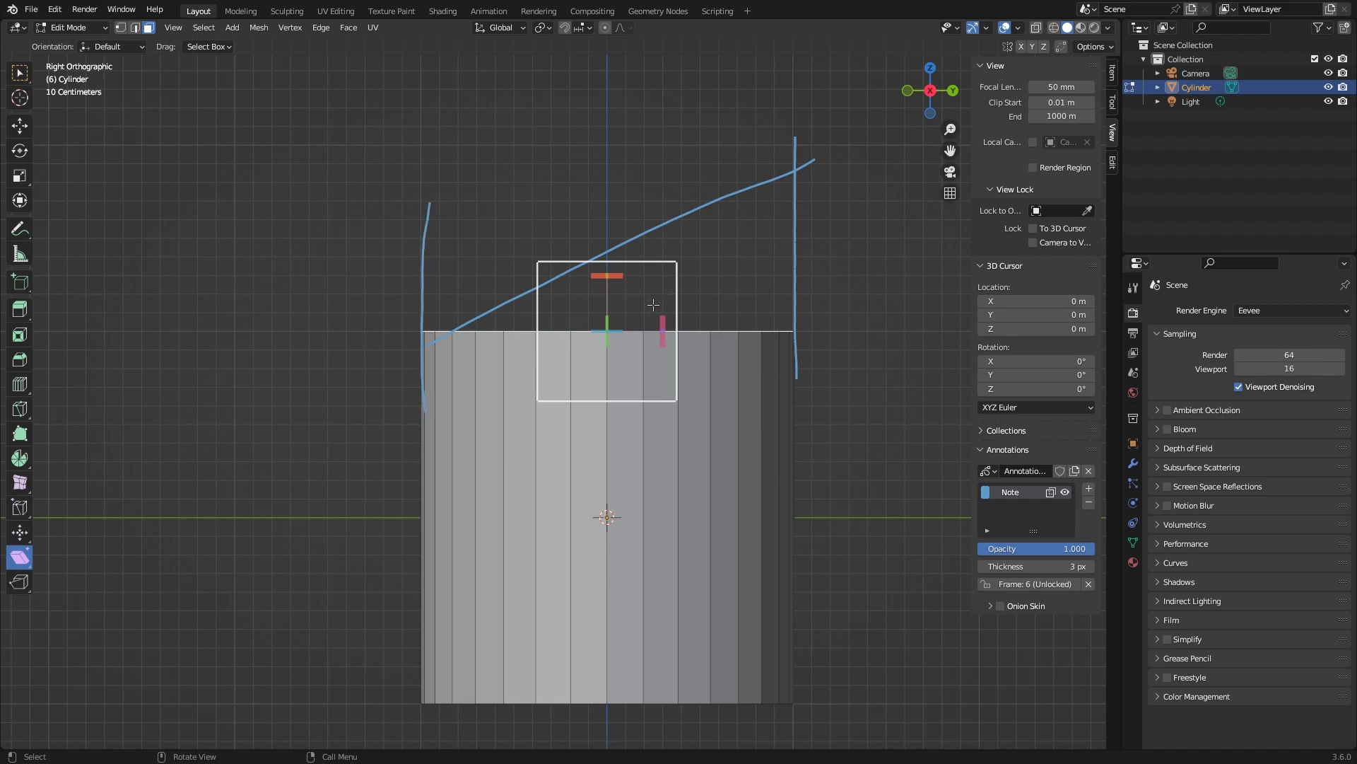
pyautogui.moveTo(664, 313); pyautogui.dragTo(700, 429, button='middle')
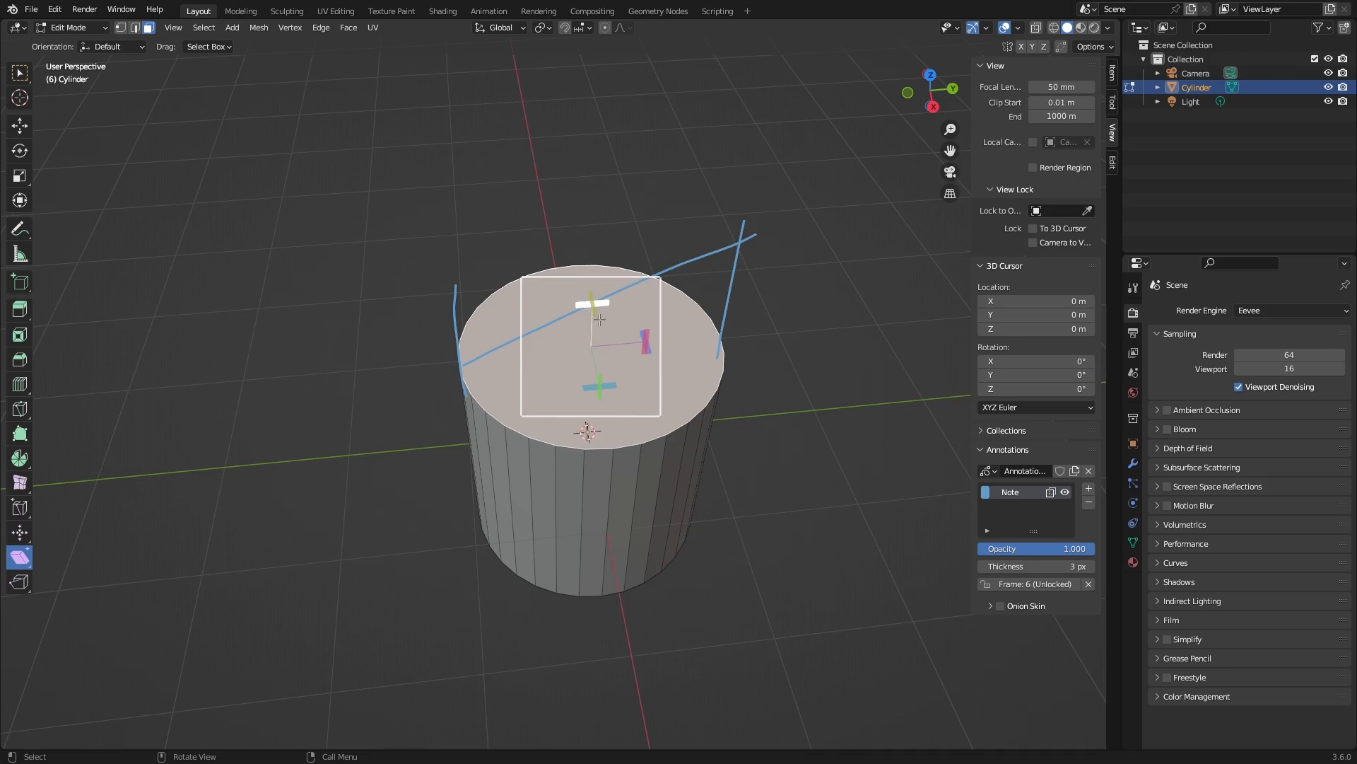
pyautogui.scroll(1, 575, 343)
pyautogui.moveTo(575, 343); pyautogui.dragTo(580, 345, button='middle')
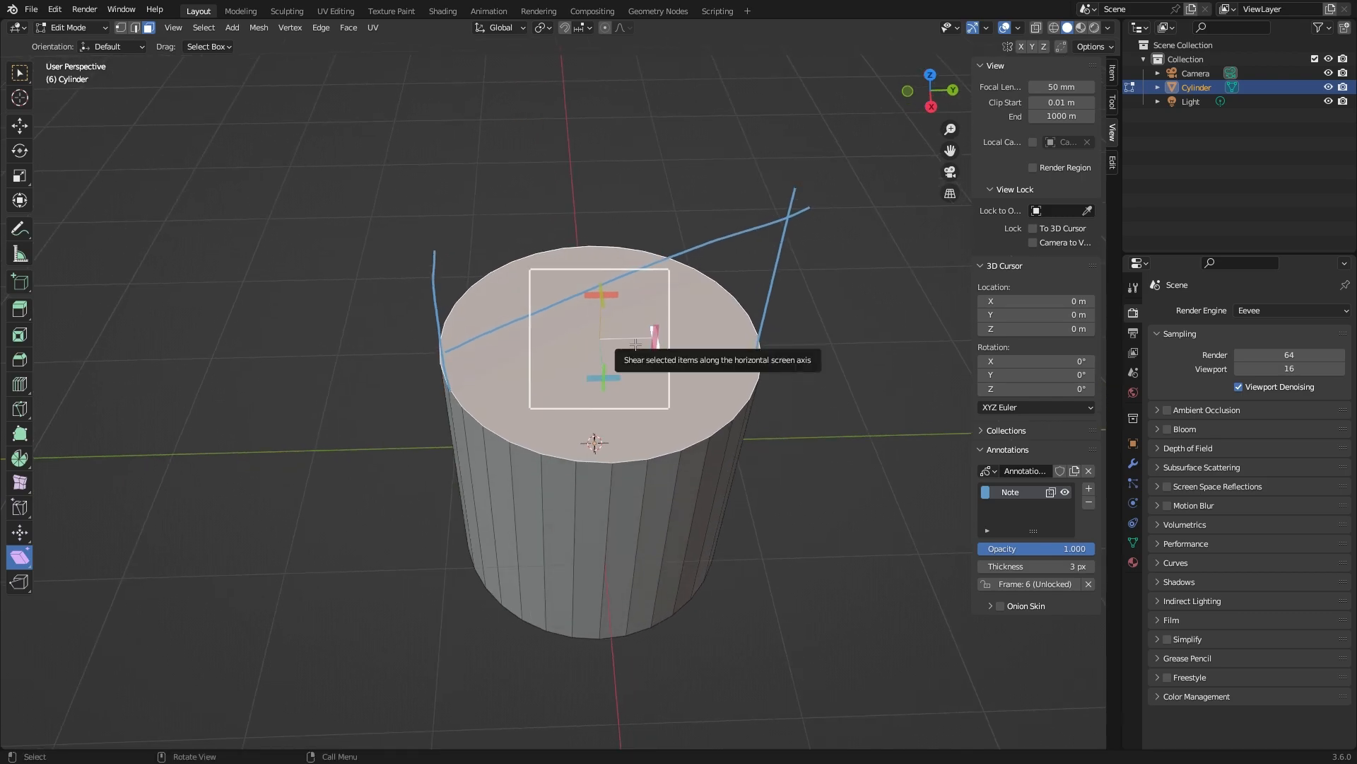
# Step: Try shearing the cylinder's top face with the horizontal screen-axis handle, and undo the shear
pyautogui.moveTo(636, 344)
pyautogui.mouseDown(button='middle')
pyautogui.moveTo(719, 345)
pyautogui.moveTo(678, 311)
pyautogui.moveTo(662, 346)
pyautogui.mouseUp(button='middle')
pyautogui.moveTo(641, 341); pyautogui.dragTo(636, 156)
pyautogui.hotkey('ctrl', 'z')
# Step: Delete the cylinder and erase the annotation lines in the right view
pyautogui.press('KP_3')
pyautogui.scroll(-2, 515, 218)
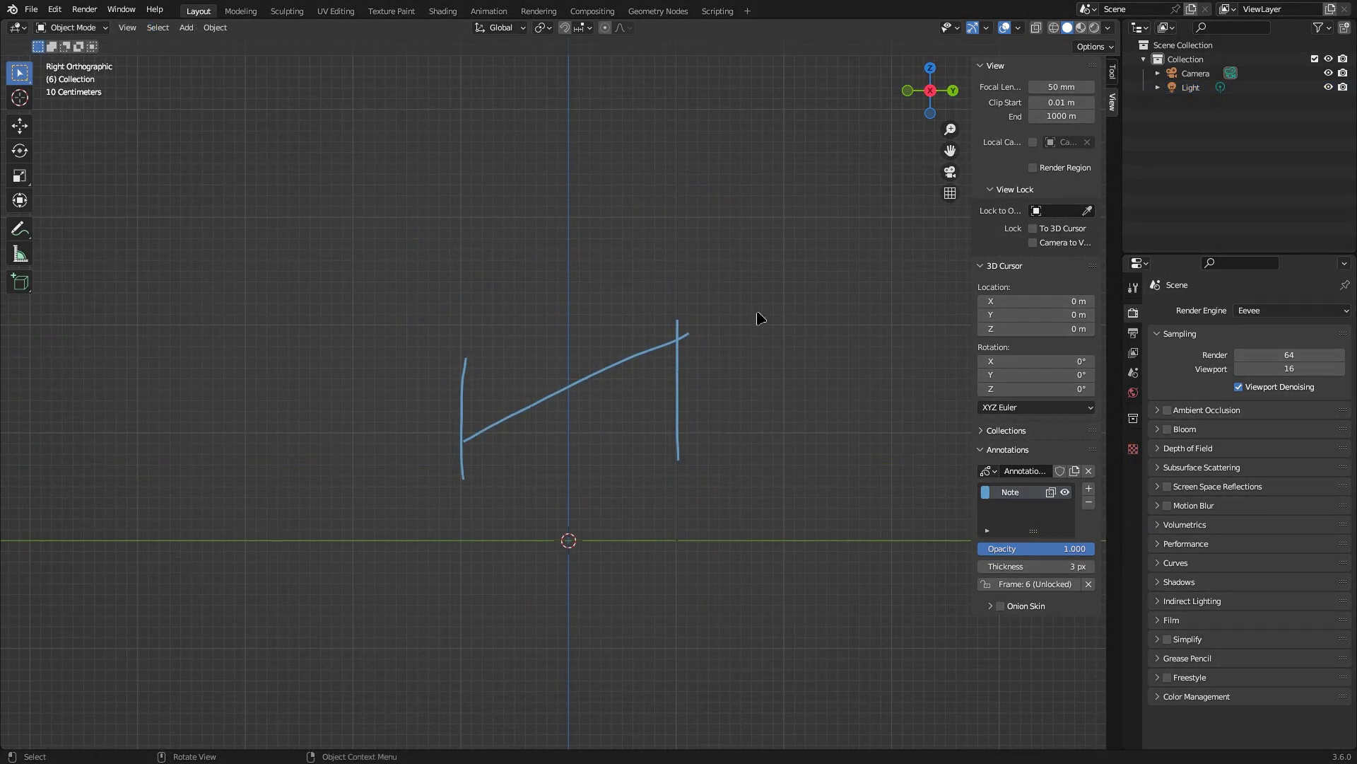
pyautogui.moveTo(758, 318)
pyautogui.mouseDown(button='right')
pyautogui.moveTo(661, 394)
pyautogui.moveTo(521, 421)
pyautogui.mouseUp(button='right')
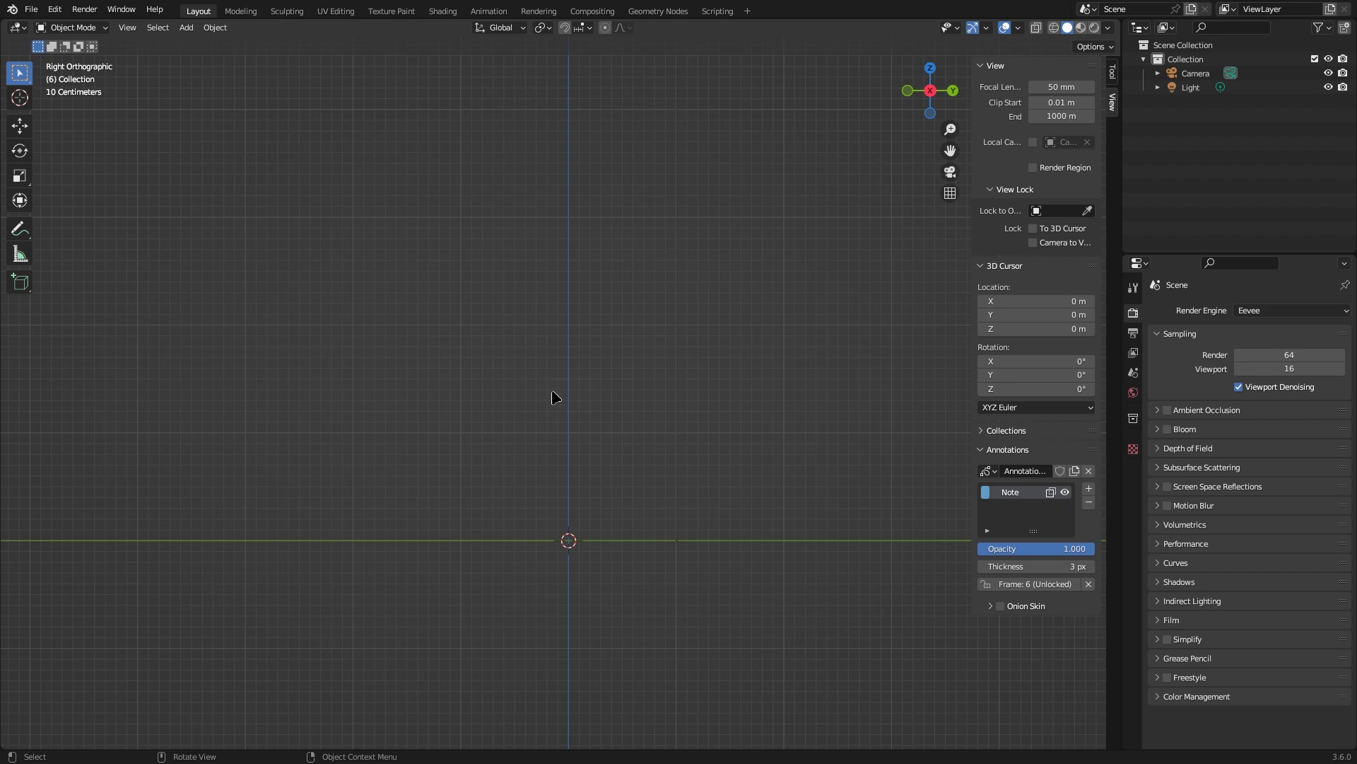
# Step: Add a mesh cube at the 3D cursor and enter Edit Mode on it
pyautogui.hotkey('shift', 'a')
pyautogui.moveTo(581, 425)
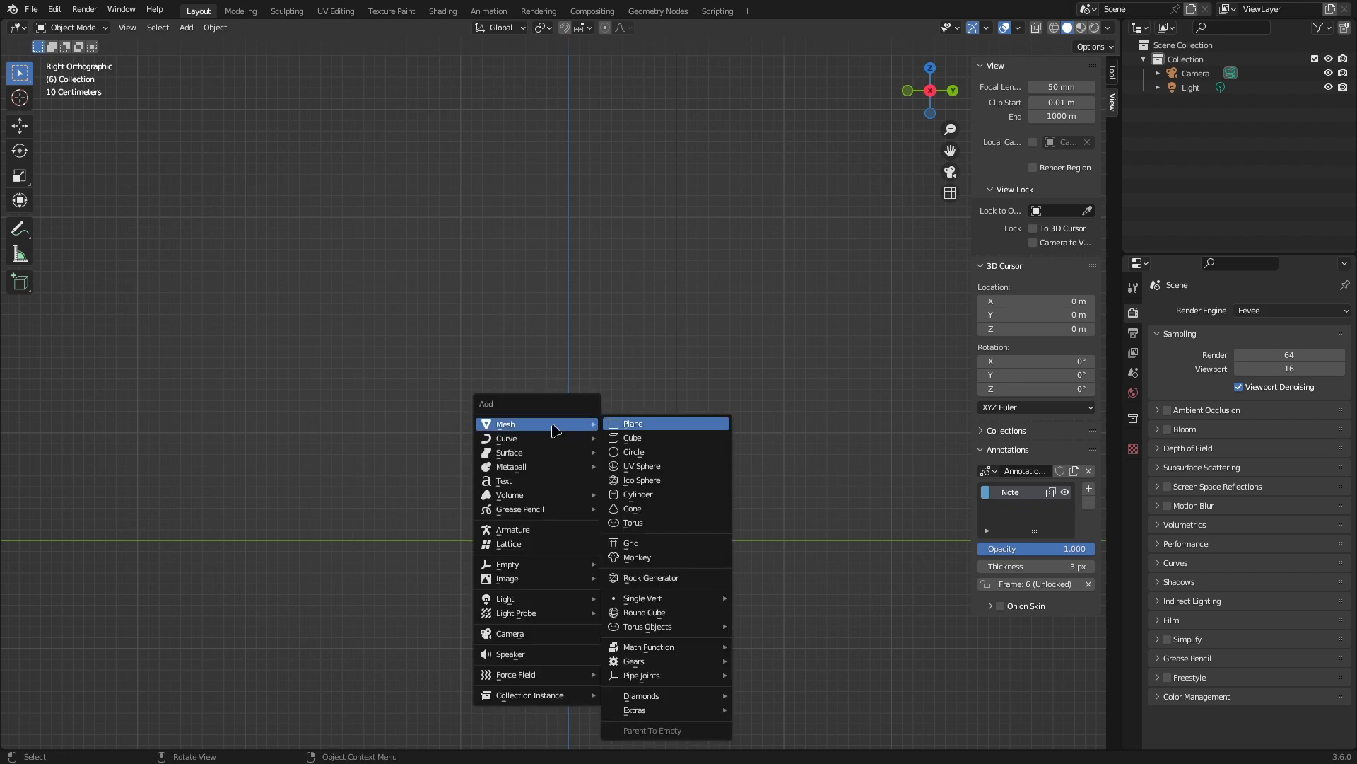
pyautogui.click(656, 445)
pyautogui.moveTo(556, 466)
pyautogui.mouseDown(button='middle')
pyautogui.moveTo(571, 420)
pyautogui.moveTo(574, 437)
pyautogui.moveTo(545, 457)
pyautogui.mouseUp(button='middle')
pyautogui.press('Tab')
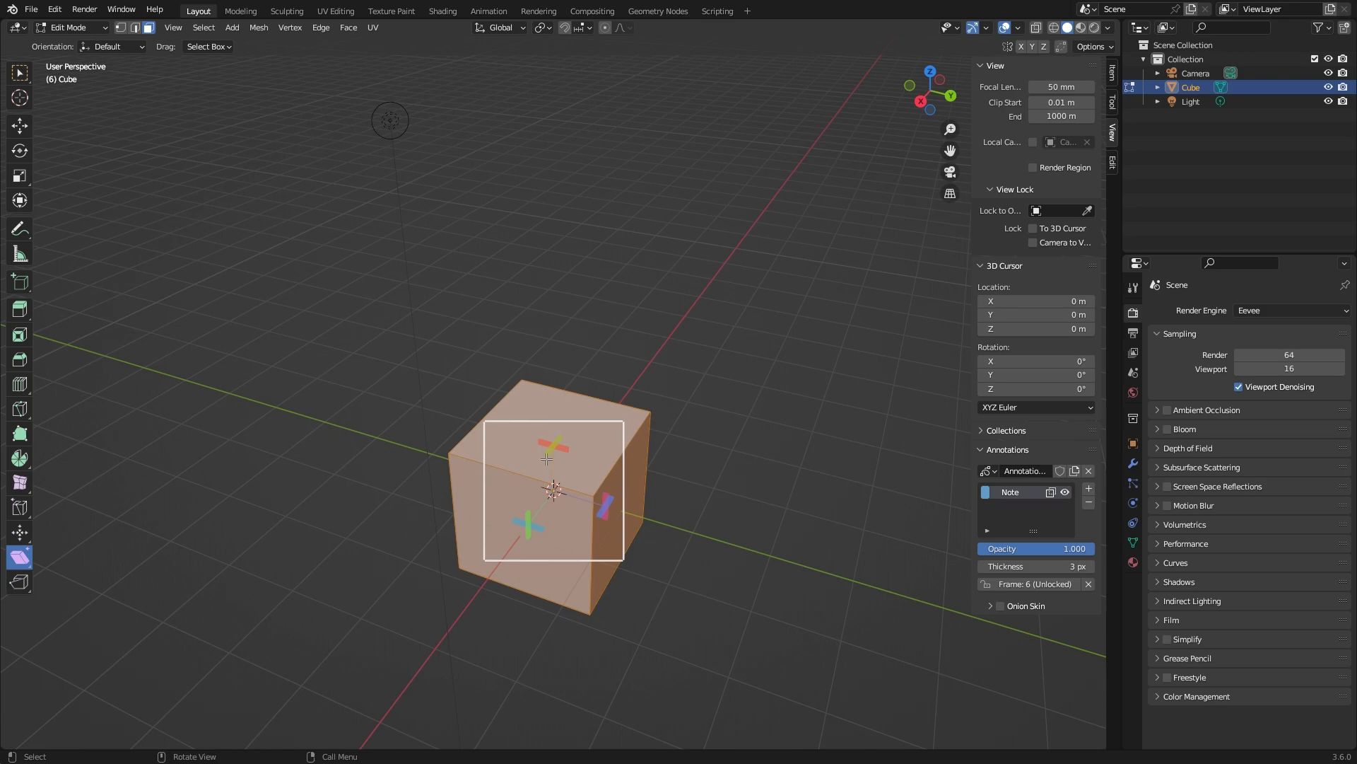
# Step: Preview the Rip Region and Shear tools on the cube, ending with the To Sphere tool active
pyautogui.click(19, 581)
pyautogui.scroll(2, 624, 515)
pyautogui.scroll(1, 689, 516)
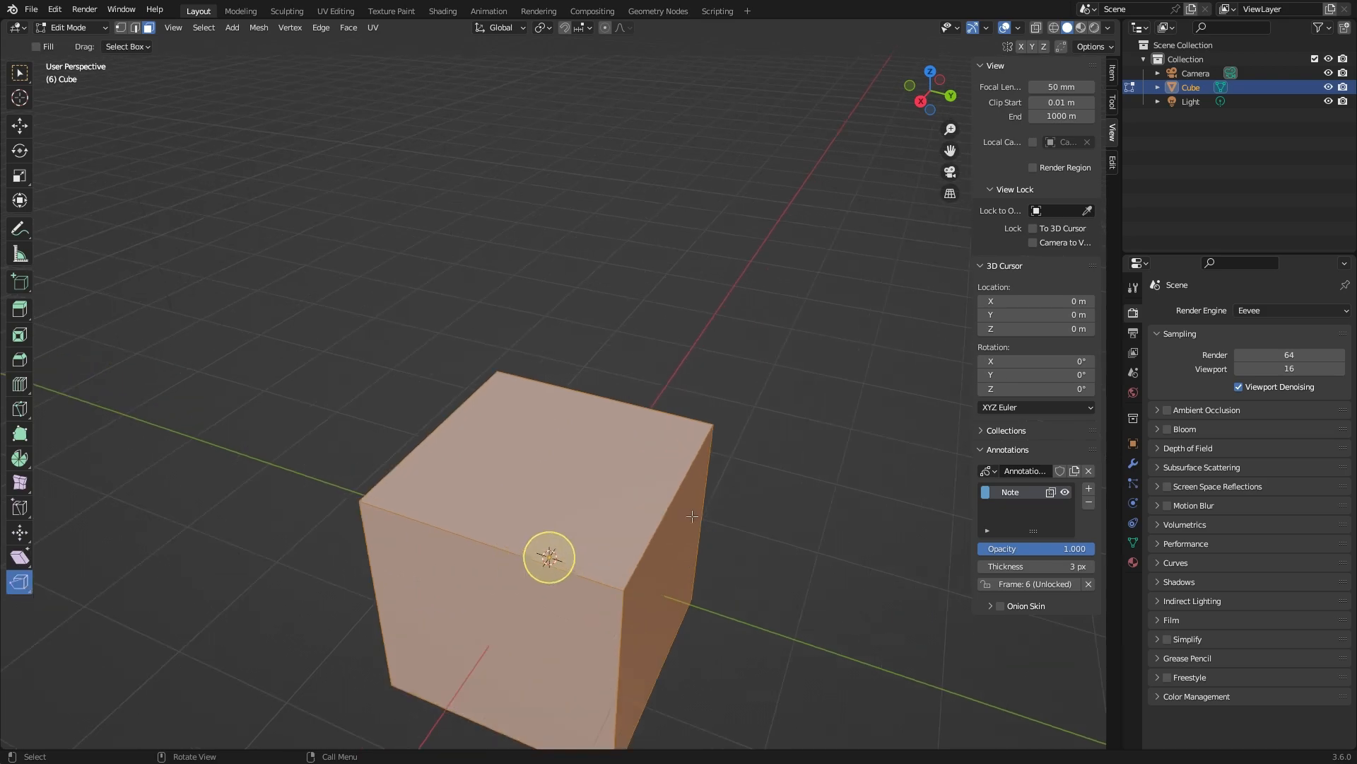
pyautogui.click(20, 560)
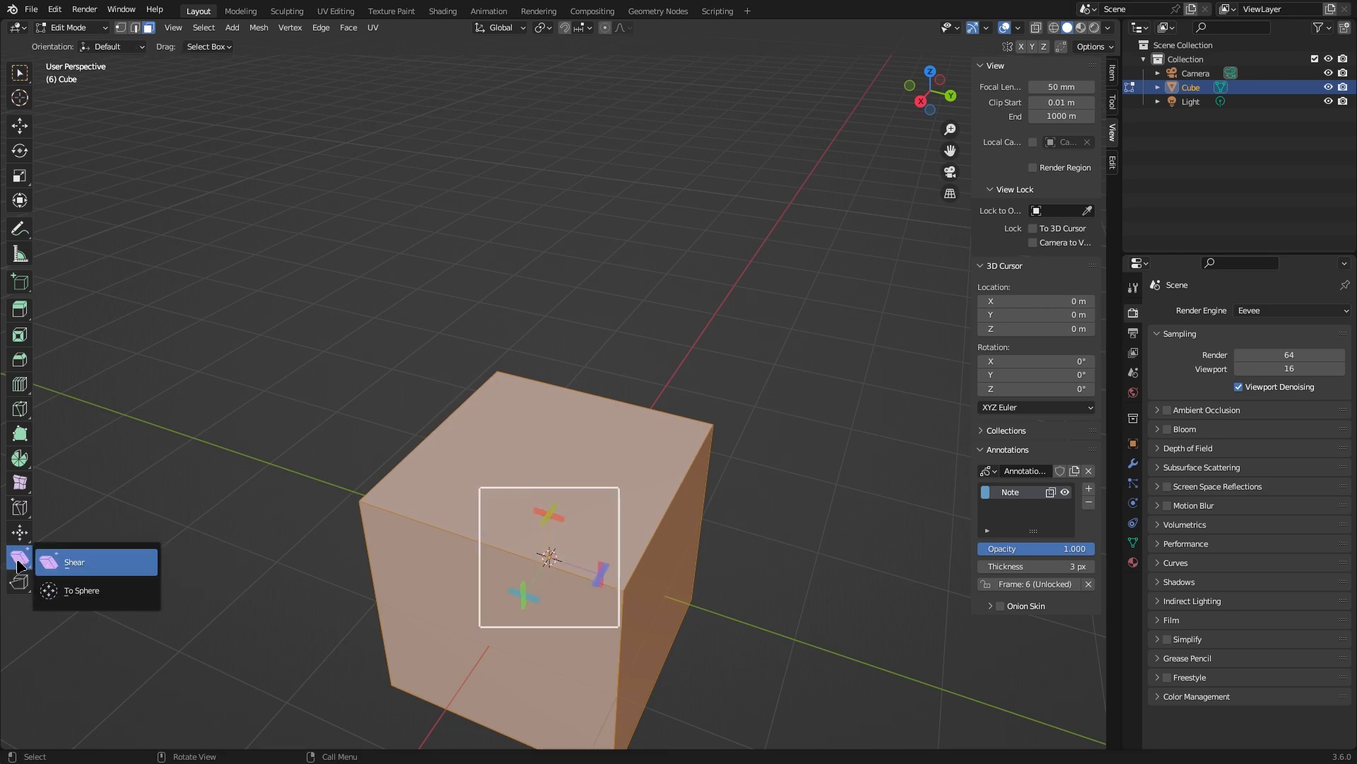
pyautogui.click(81, 591)
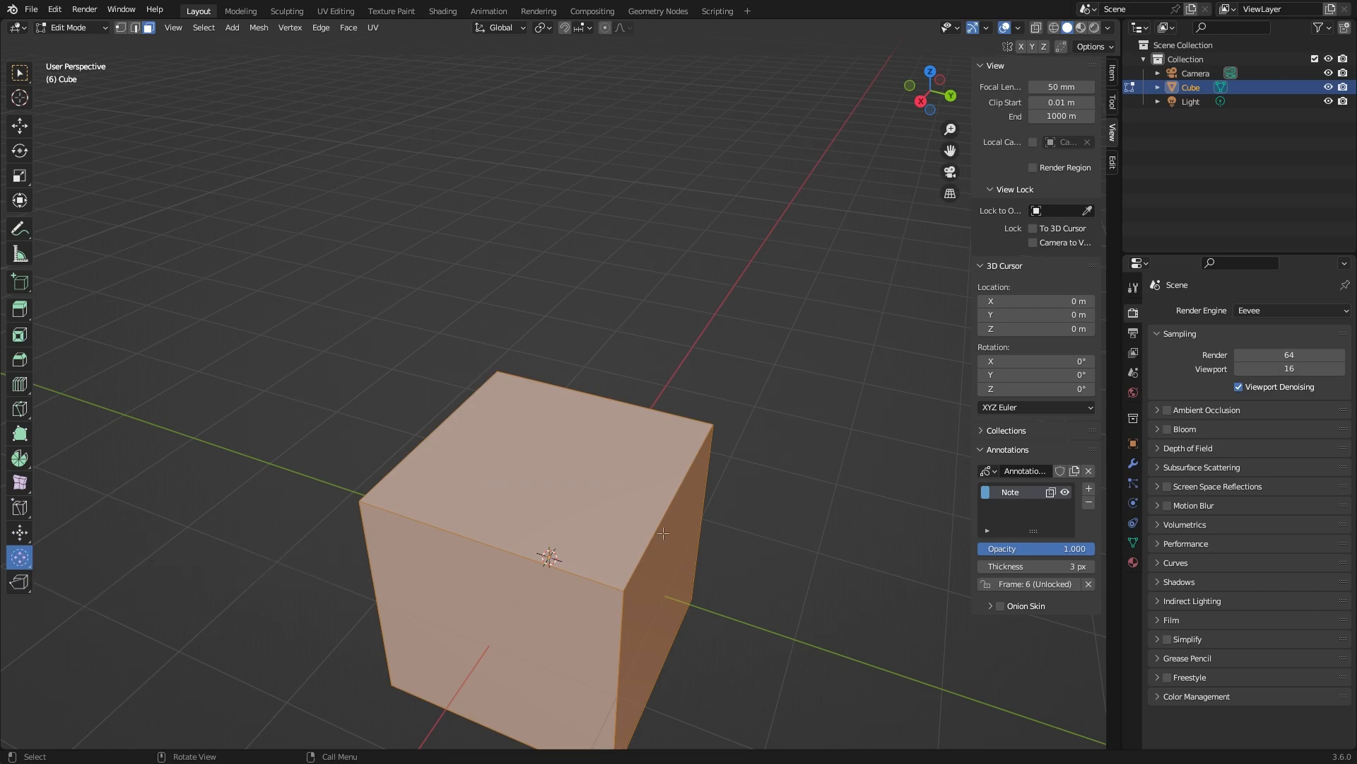
# Step: Try the To Sphere tool on the unsubdivided cube with all faces selected
pyautogui.scroll(-3, 684, 526)
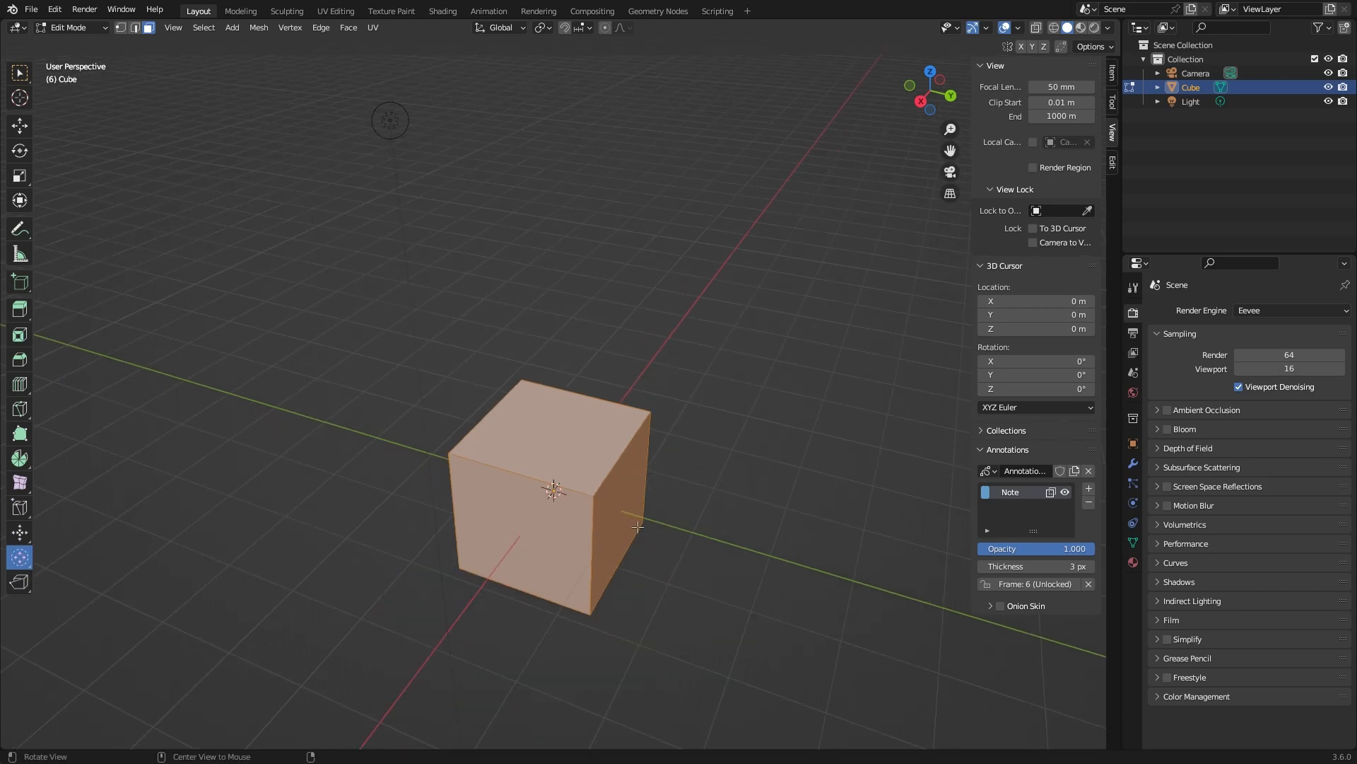
pyautogui.moveTo(576, 501); pyautogui.dragTo(587, 477, button='middle')
pyautogui.moveTo(584, 484); pyautogui.dragTo(786, 346)
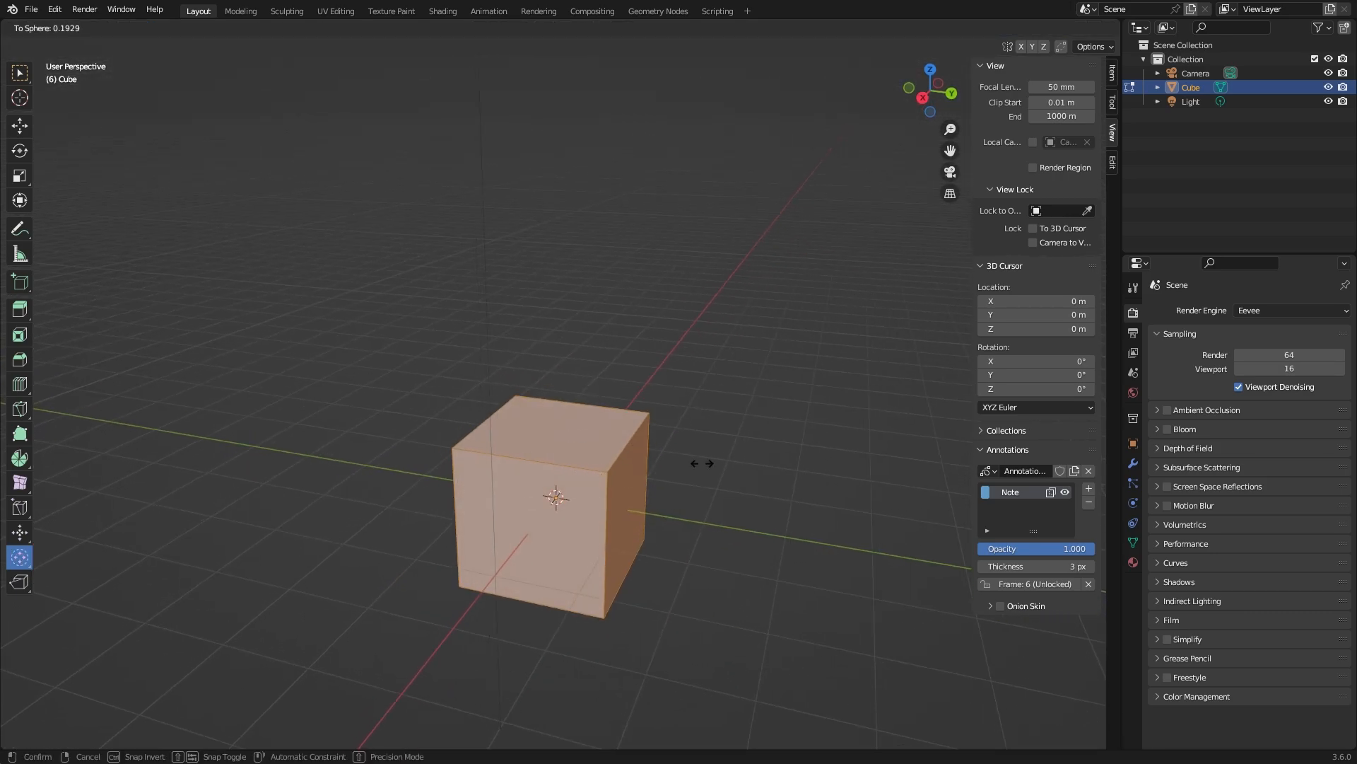
pyautogui.moveTo(566, 516); pyautogui.dragTo(583, 508)
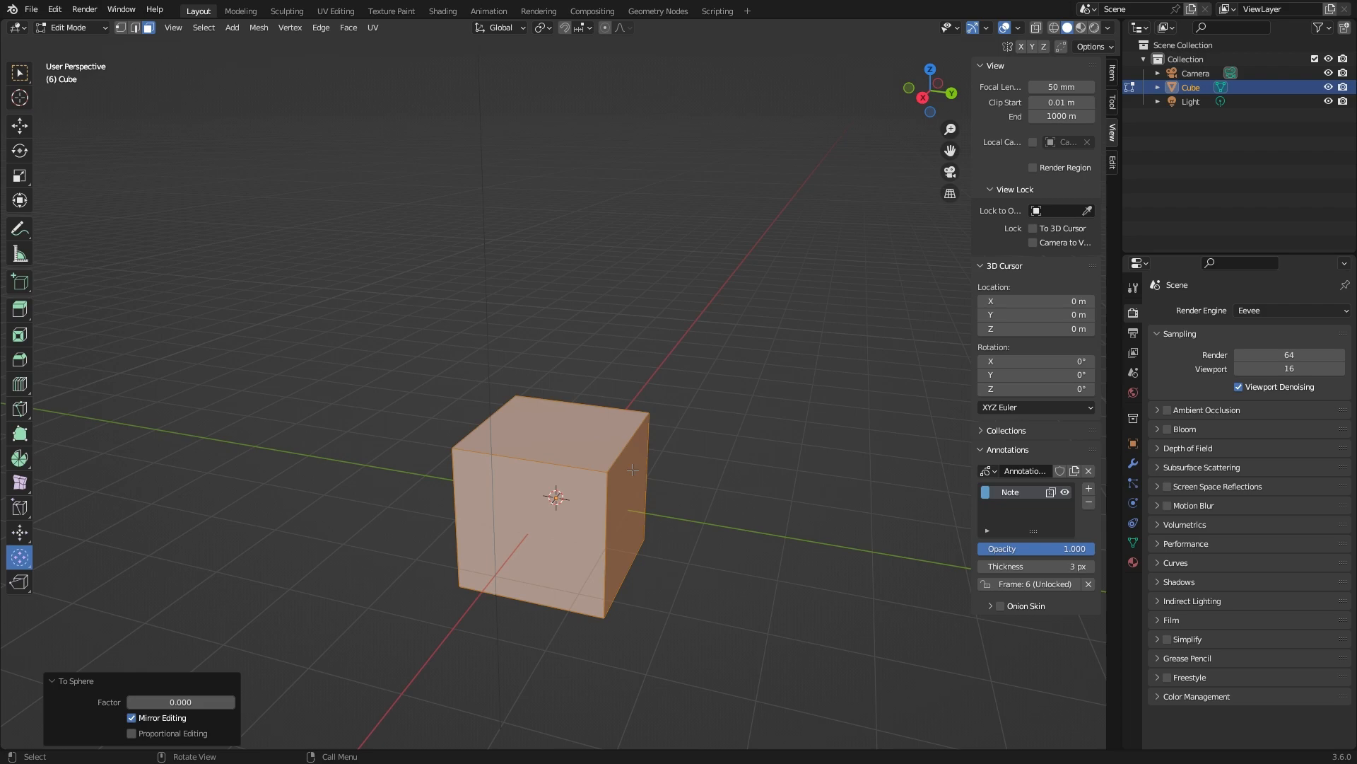
# Step: In Object Mode, add a Subdivision Surface modifier to the cube with a viewport level of 3
pyautogui.click(1134, 463)
pyautogui.press('Tab')
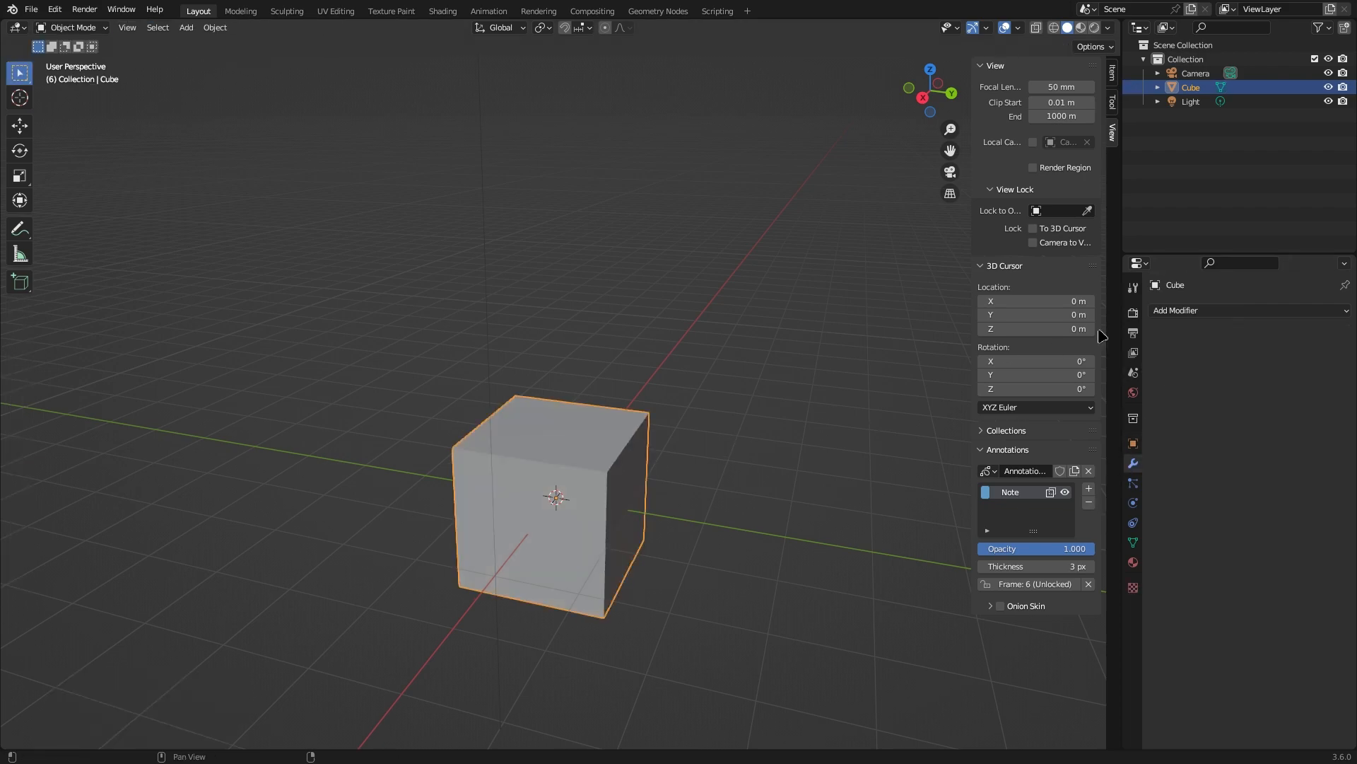
pyautogui.click(1227, 309)
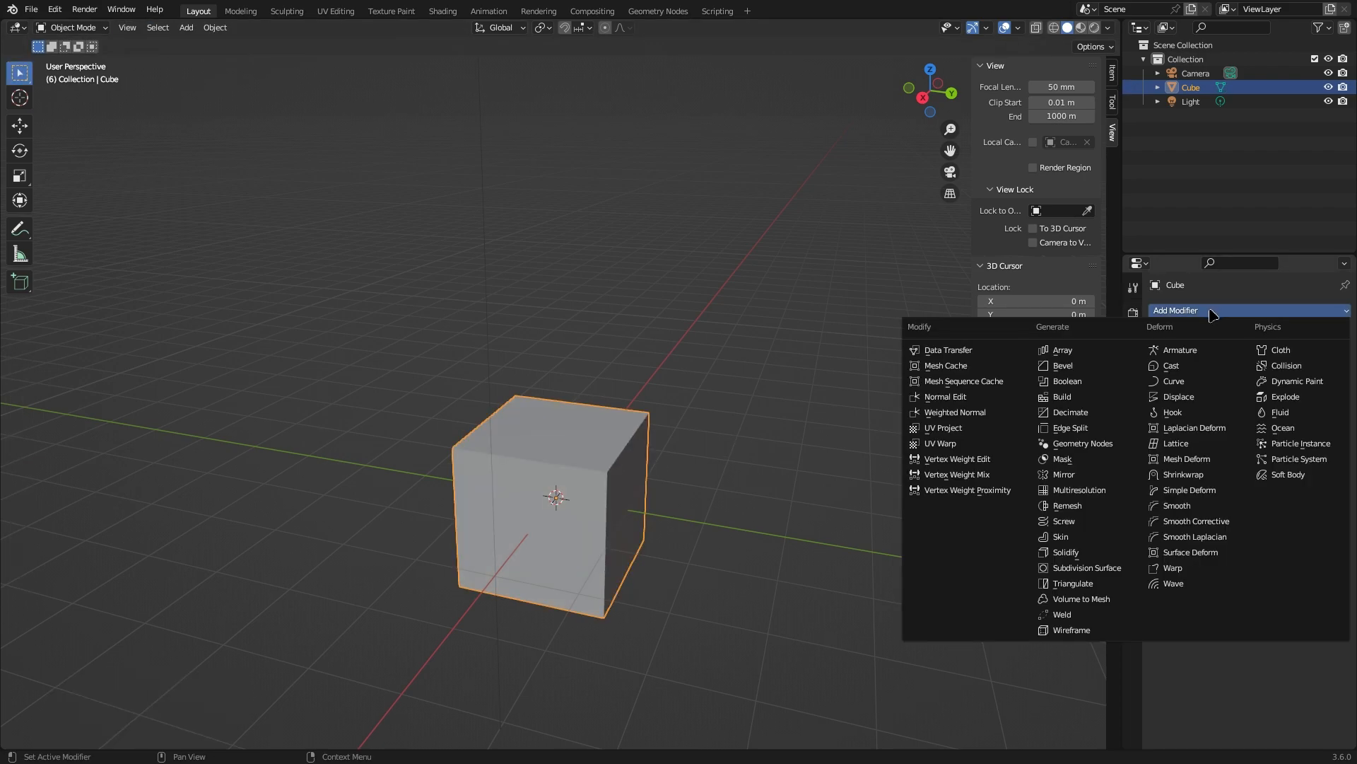
pyautogui.click(1078, 567)
pyautogui.click(1324, 373)
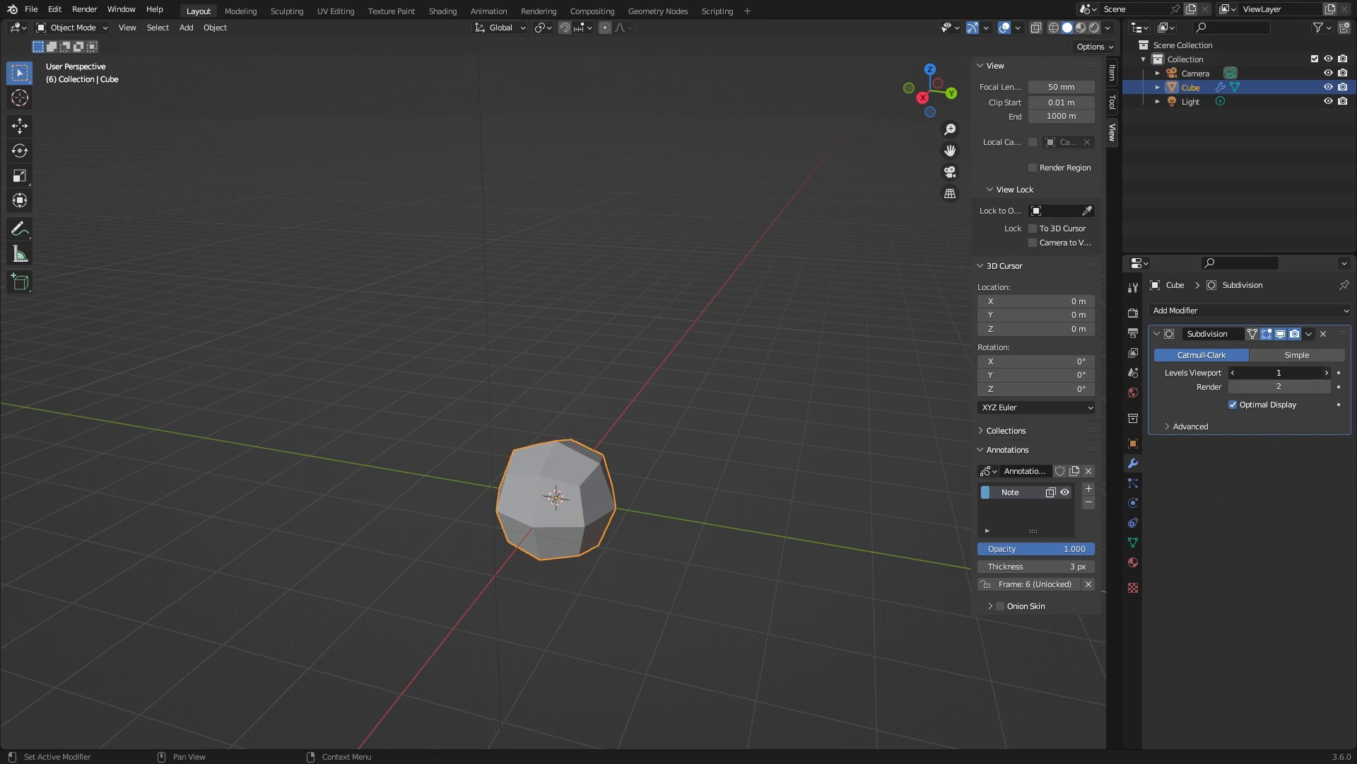
pyautogui.click(1324, 373)
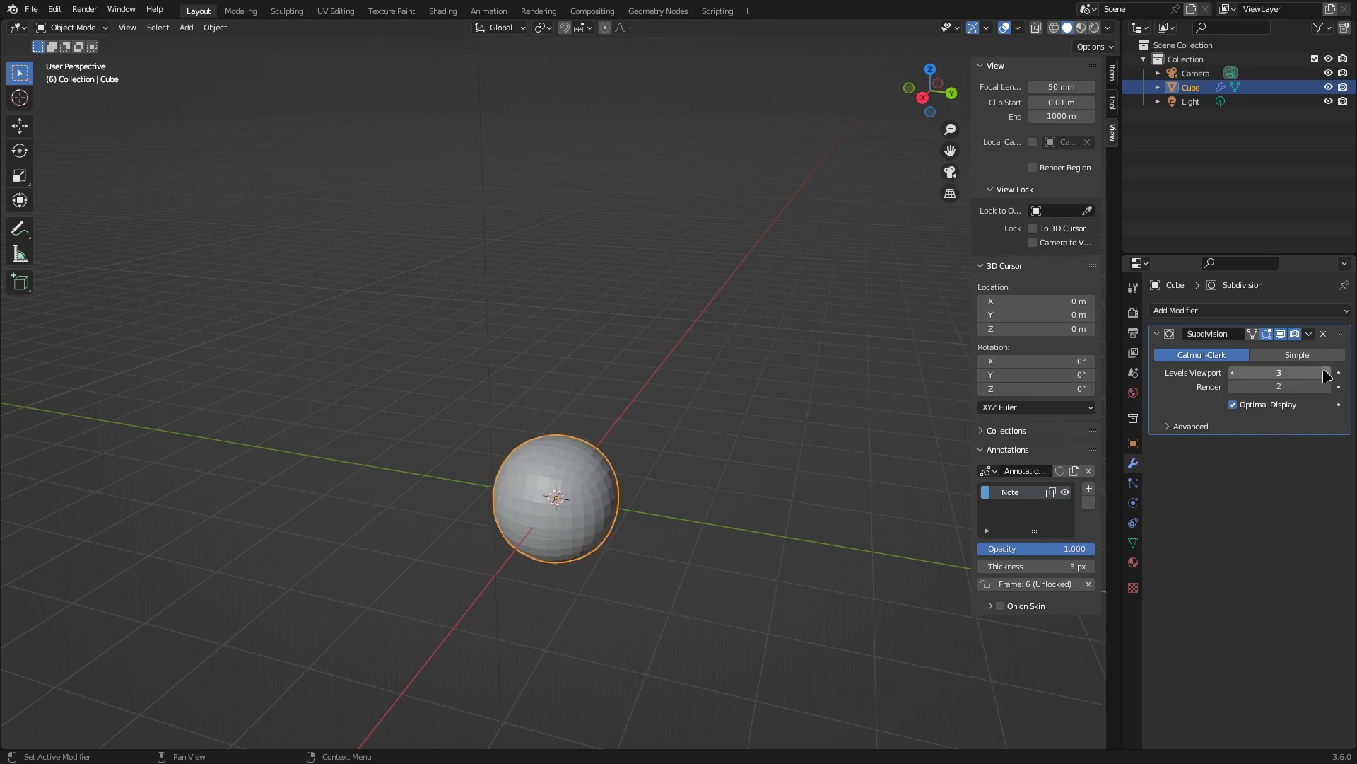
# Step: Scale the subdivided cube by 2.386 and apply both its Subdivision modifier and its scale
pyautogui.press('s')
pyautogui.click(745, 515)
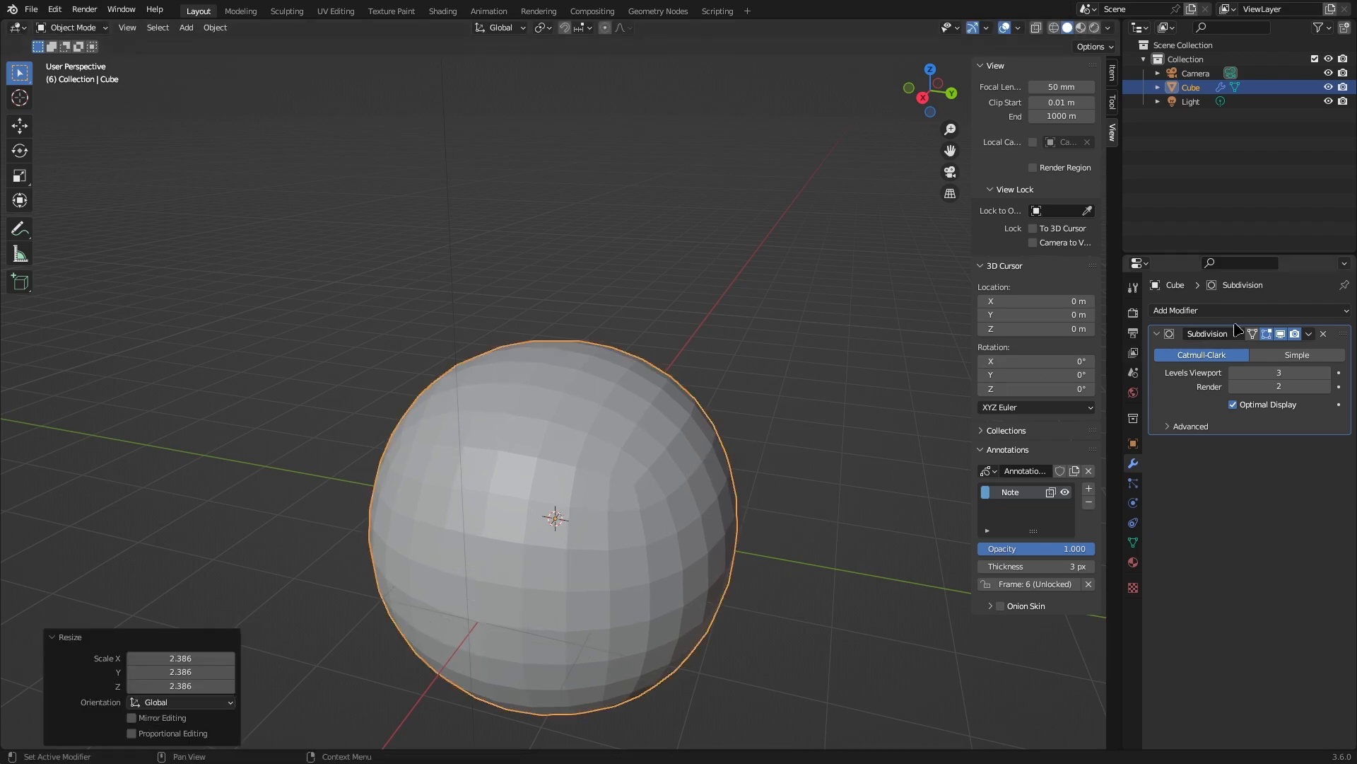
pyautogui.click(1309, 334)
pyautogui.click(1304, 346)
pyautogui.hotkey('ctrl', 'a')
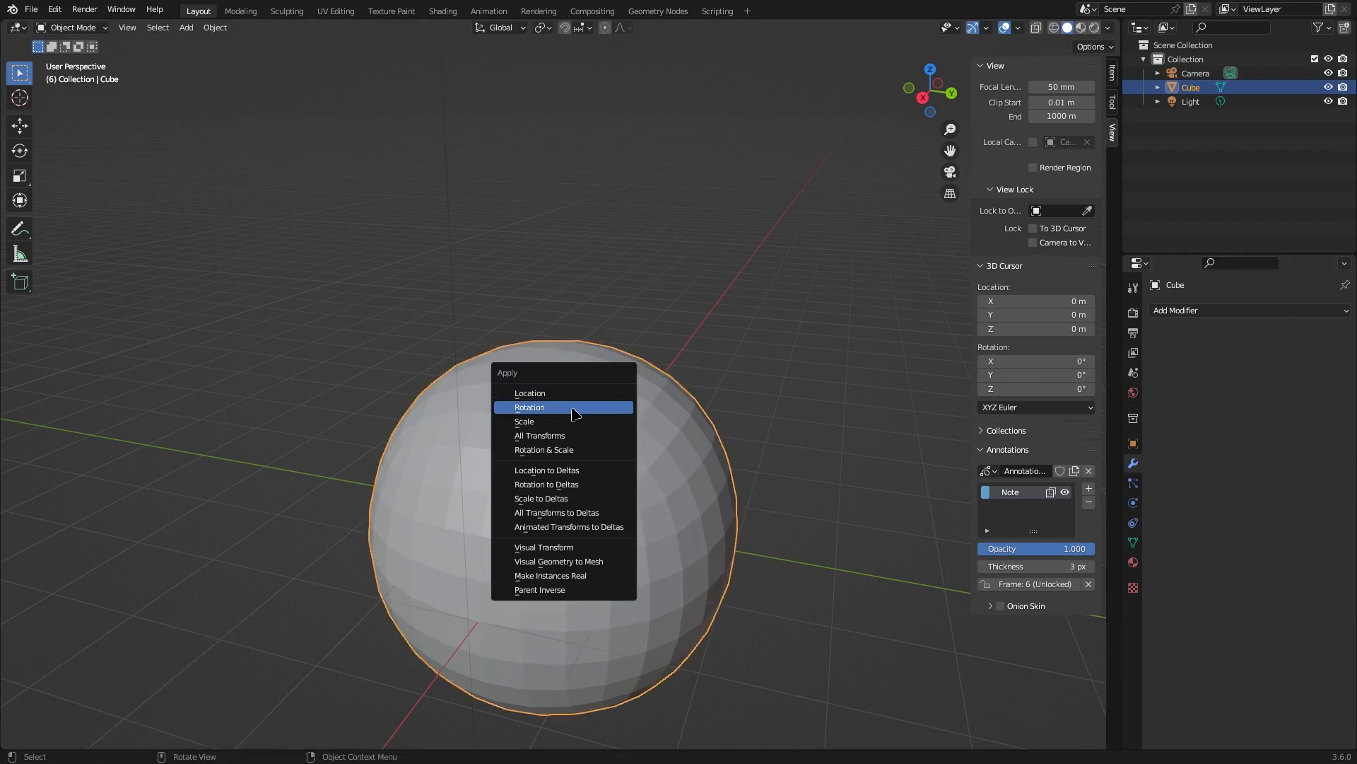
pyautogui.click(575, 421)
# Step: Enter Edit Mode and try out the To Sphere tool on the whole subdivided mesh
pyautogui.scroll(-2, 574, 424)
pyautogui.scroll(1, 546, 438)
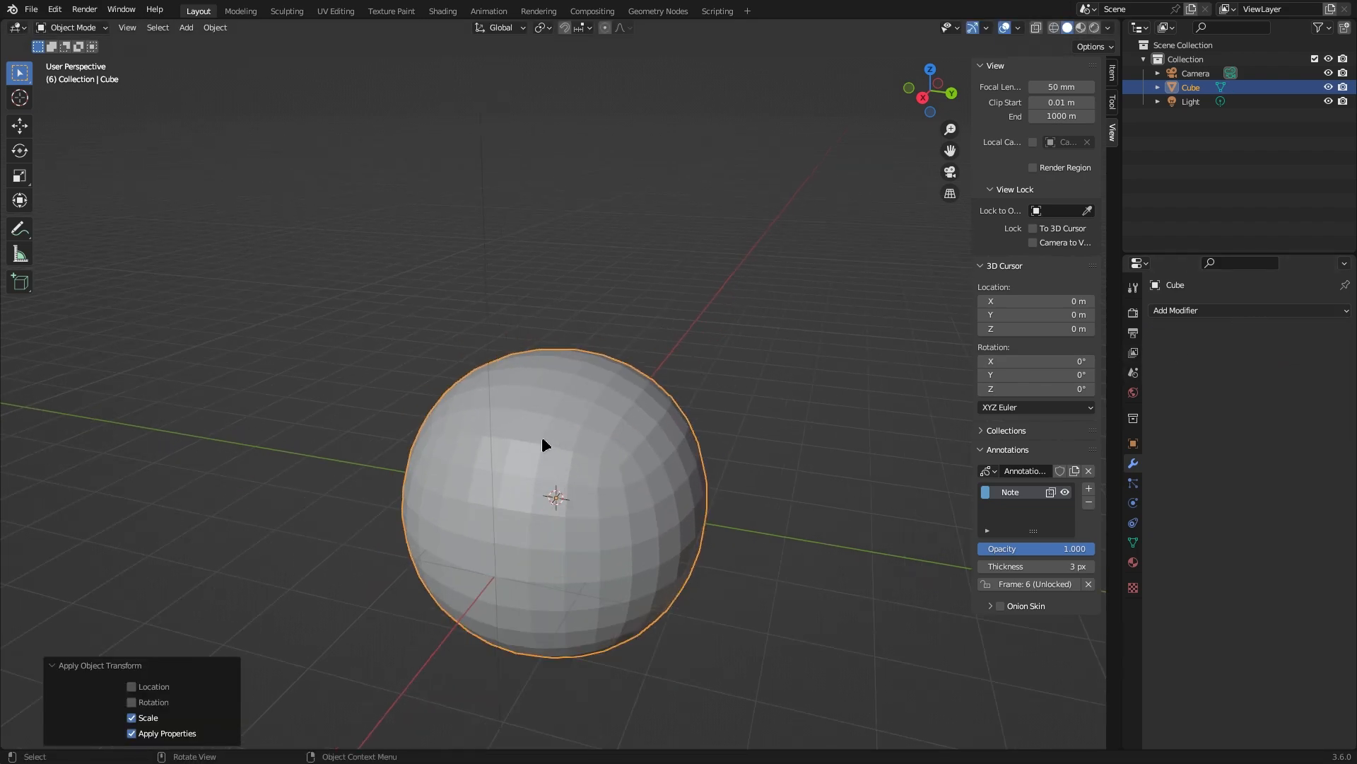
pyautogui.keyDown('shift'); pyautogui.moveTo(603, 457); pyautogui.dragTo(640, 408, button='middle'); pyautogui.keyUp('shift')
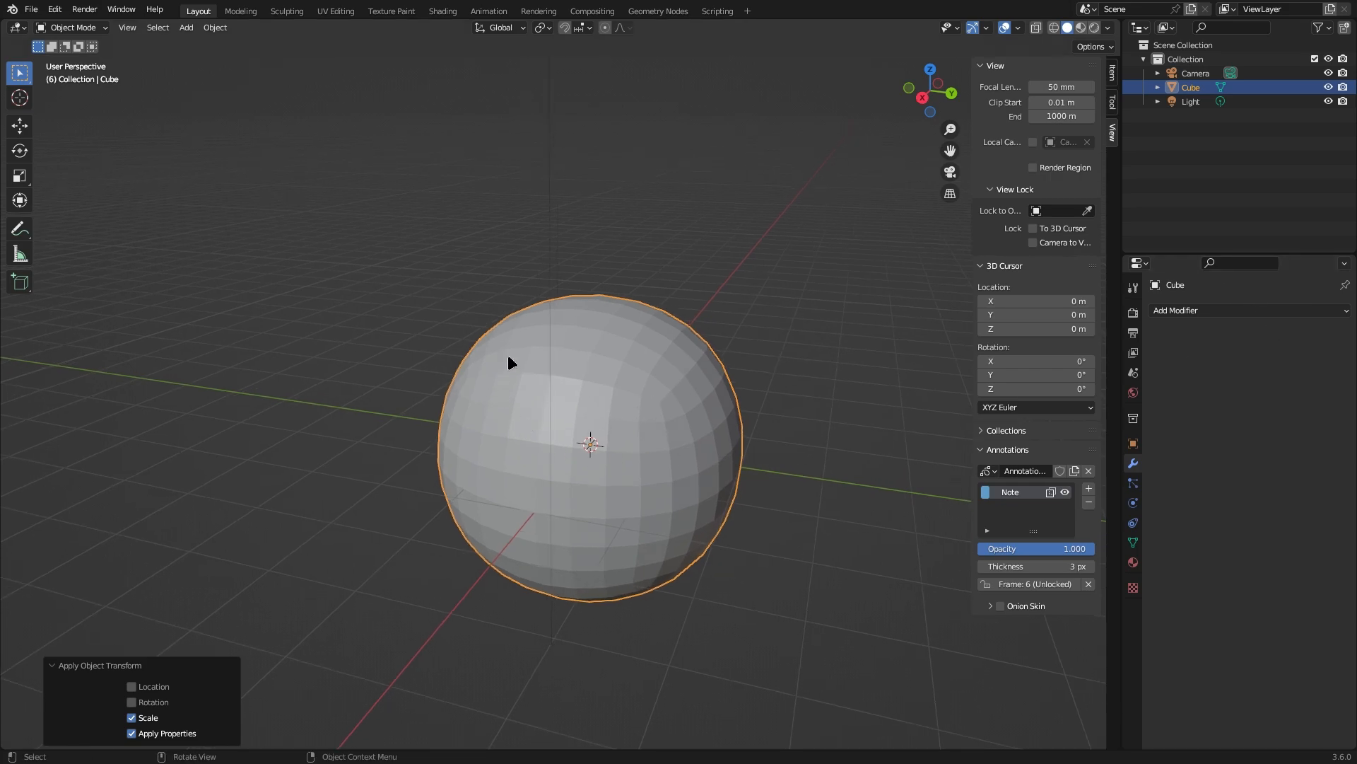
pyautogui.press('Tab')
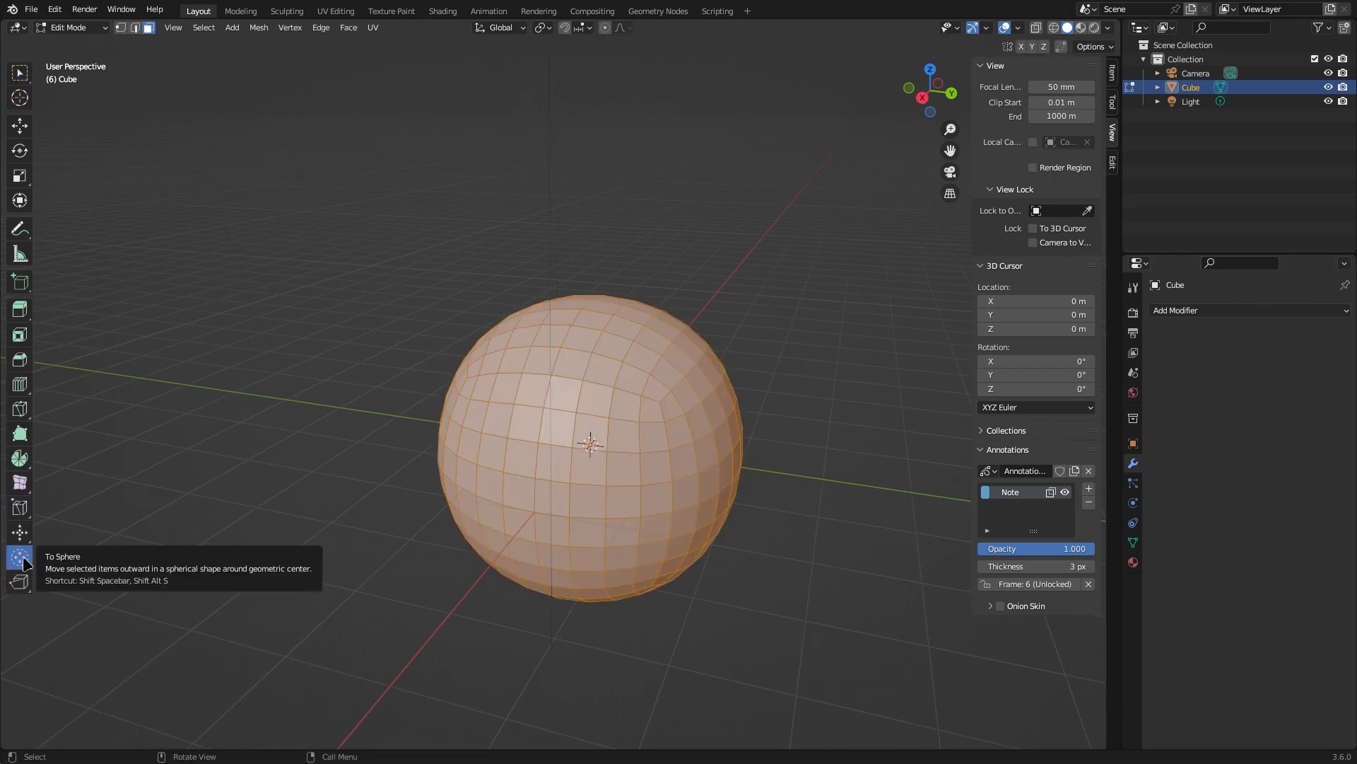
pyautogui.moveTo(576, 410); pyautogui.dragTo(594, 402)
pyautogui.moveTo(3, 68); pyautogui.dragTo(567, 73)
pyautogui.moveTo(300, 366); pyautogui.dragTo(445, 582)
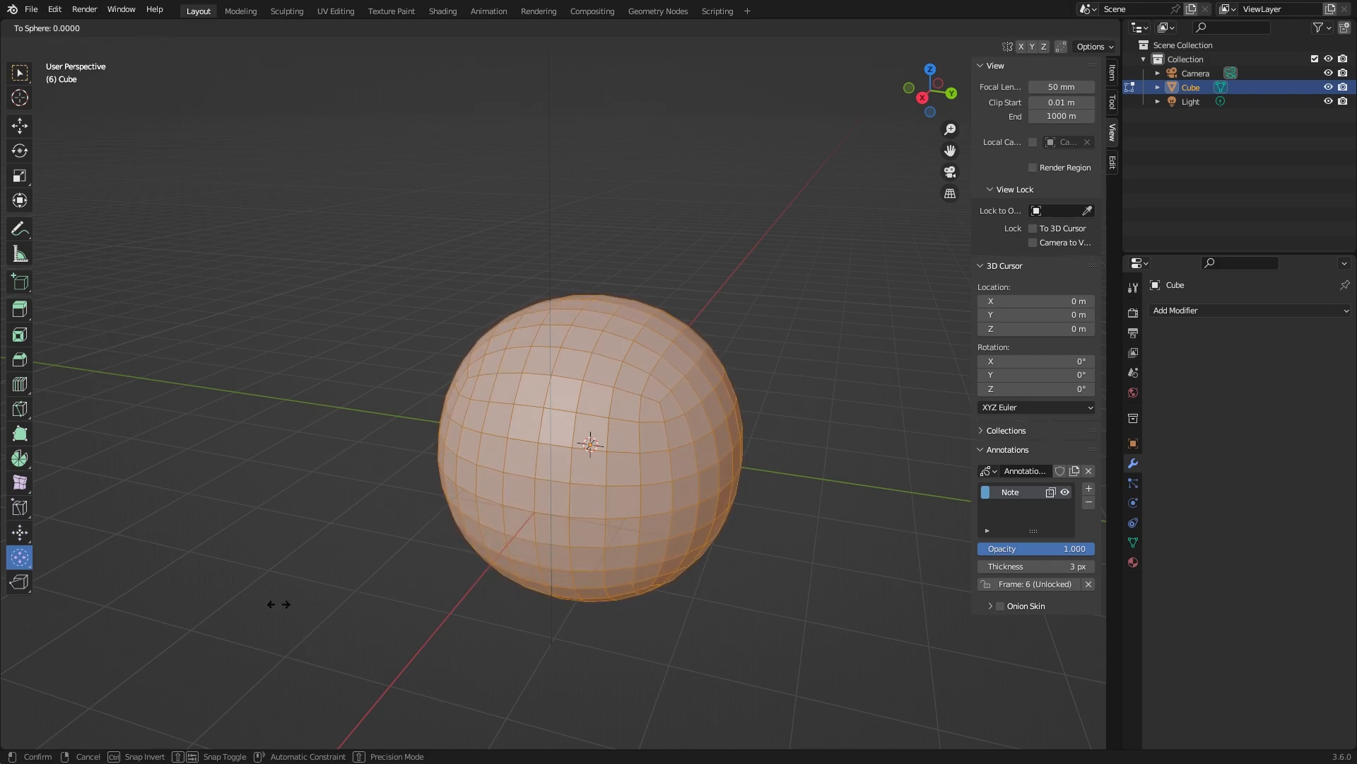
pyautogui.moveTo(279, 603); pyautogui.dragTo(282, 603)
# Step: Round the whole subdivided mesh with To Sphere at a factor of 1.000
pyautogui.moveTo(768, 581); pyautogui.dragTo(661, 359, button='middle')
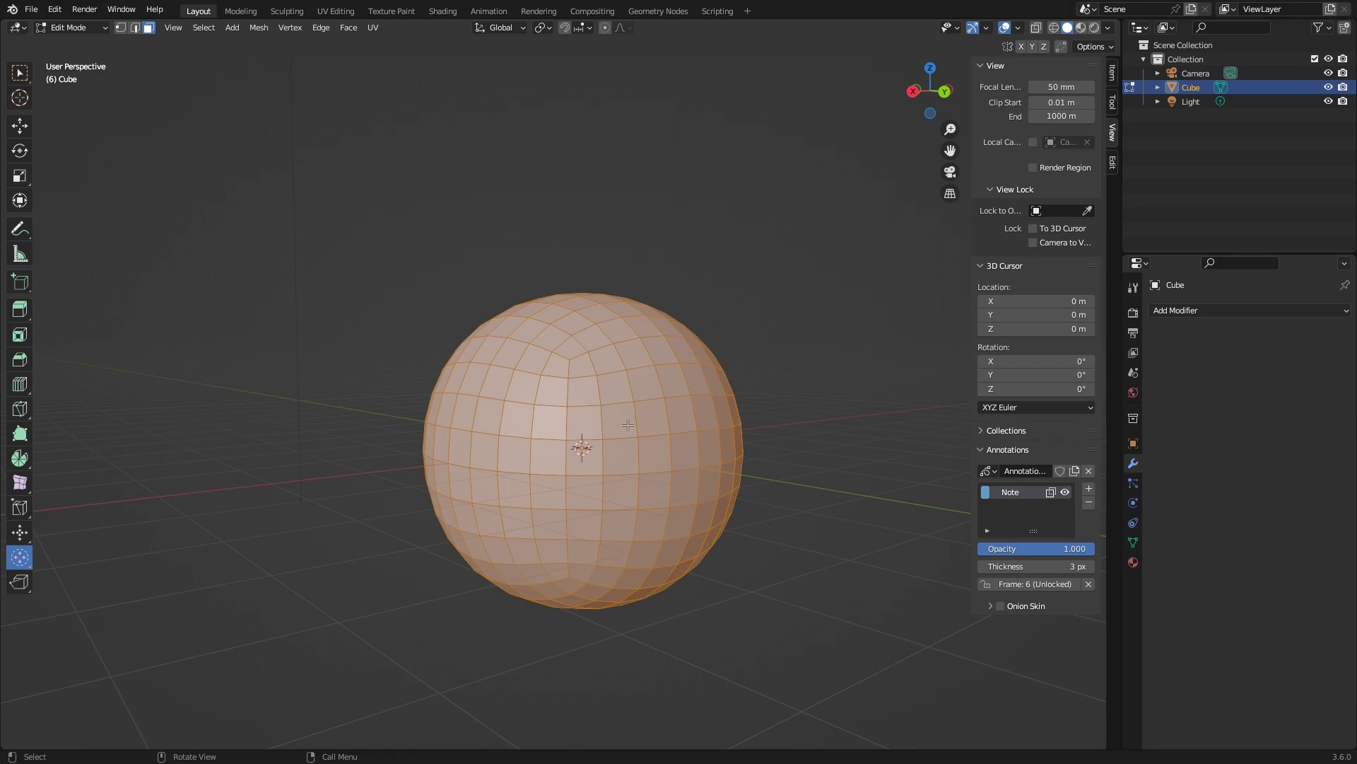
pyautogui.scroll(2, 581, 405)
pyautogui.scroll(-2, 581, 396)
pyautogui.keyDown('alt'); pyautogui.moveTo(601, 366); pyautogui.dragTo(747, 346); pyautogui.keyUp('alt')
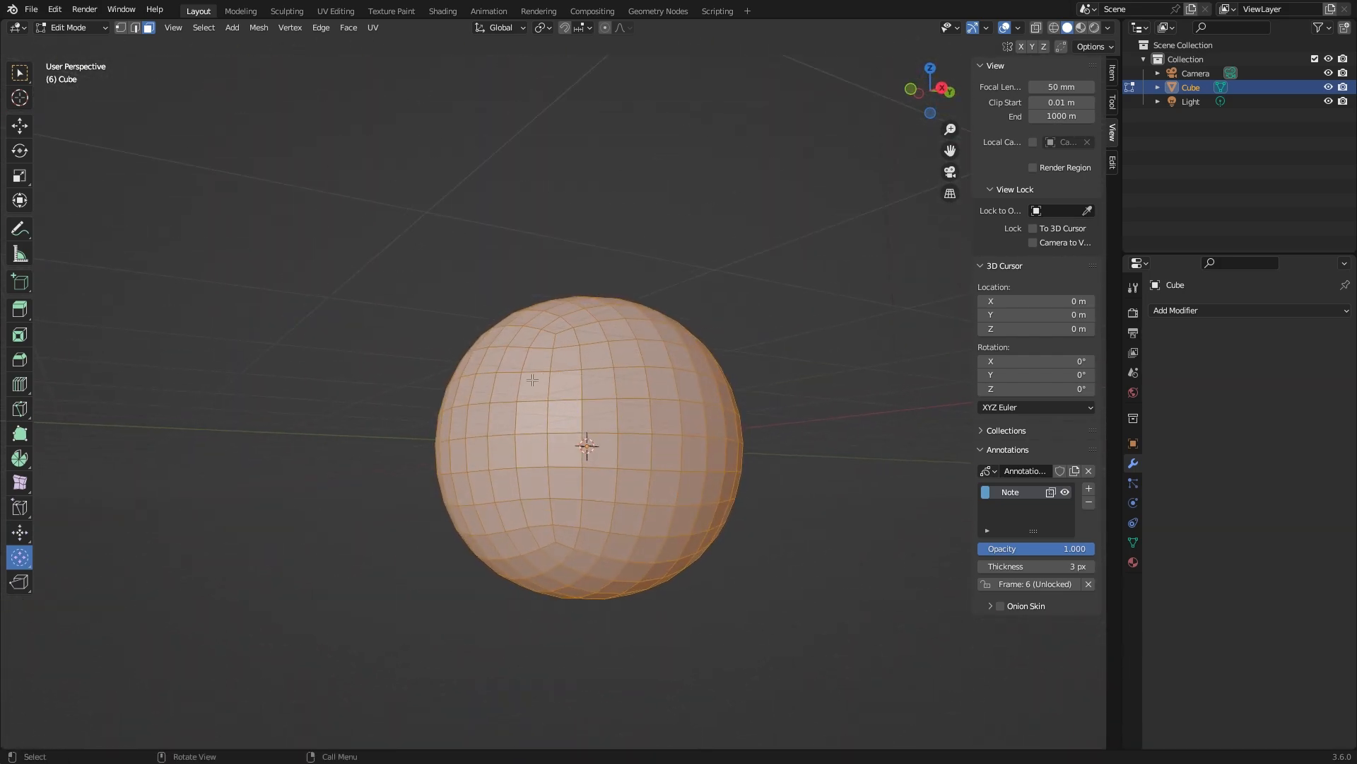
pyautogui.scroll(1, 542, 378)
pyautogui.keyDown('alt'); pyautogui.moveTo(372, 461); pyautogui.dragTo(559, 458); pyautogui.keyUp('alt')
pyautogui.moveTo(361, 470); pyautogui.dragTo(805, 334)
pyautogui.moveTo(951, 268); pyautogui.dragTo(951, 267)
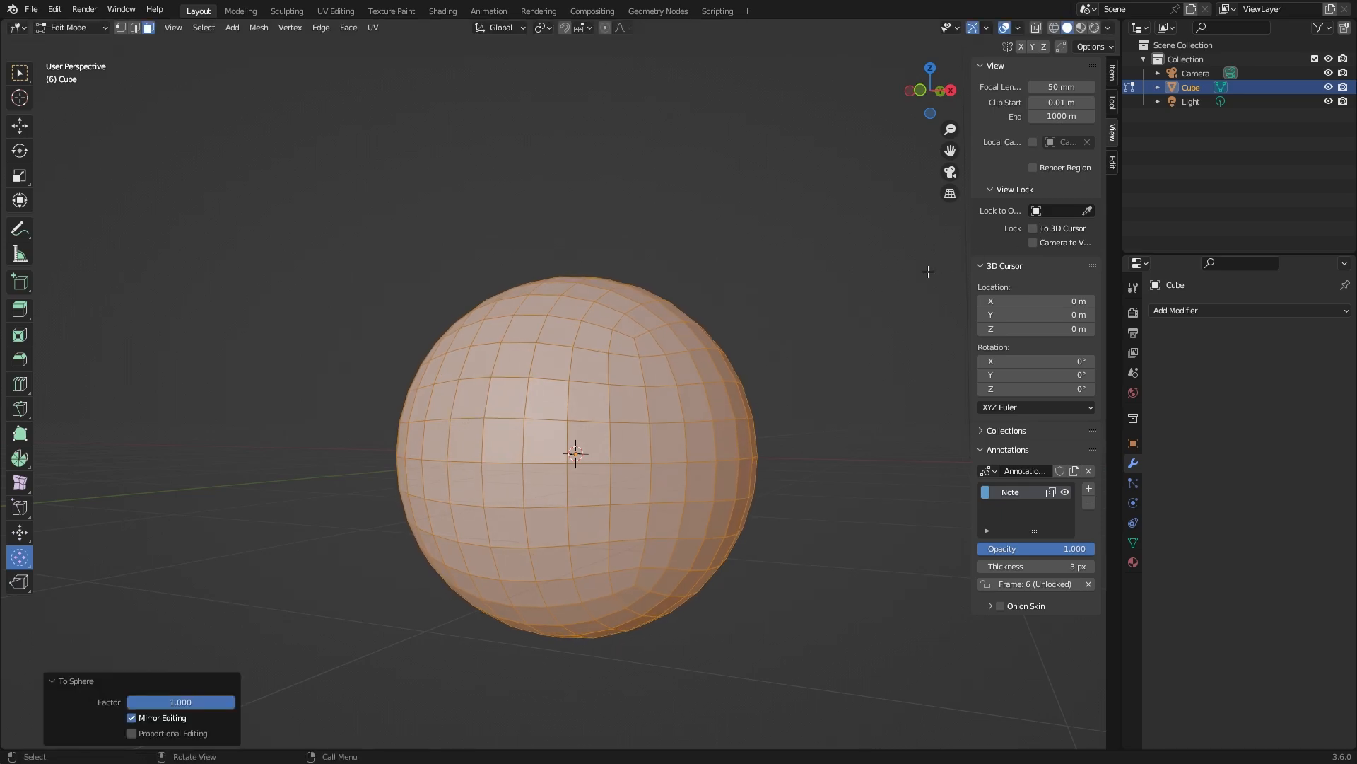
# Step: Try adding a Cast modifier to the rounded cube in Object Mode, and undo it
pyautogui.press('Tab')
pyautogui.click(1248, 311)
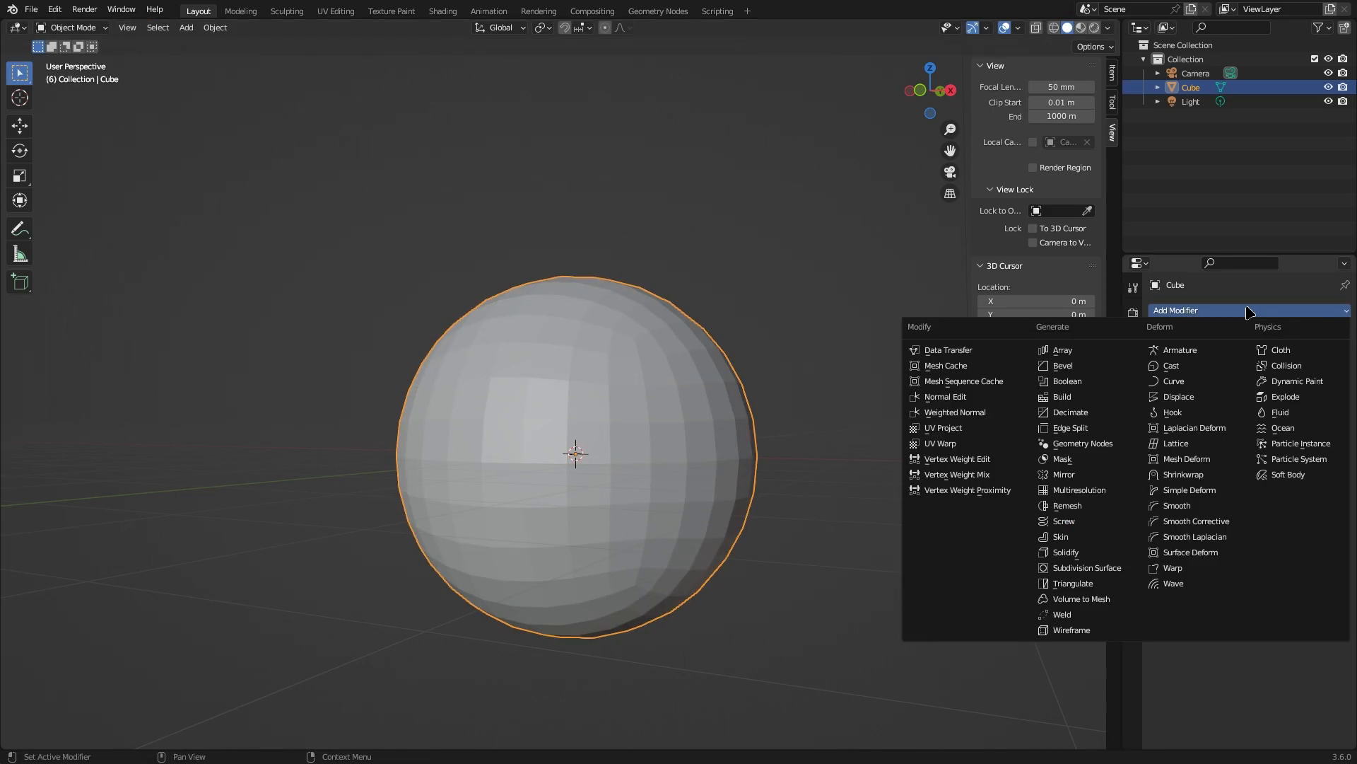
pyautogui.click(1171, 366)
pyautogui.click(1265, 356)
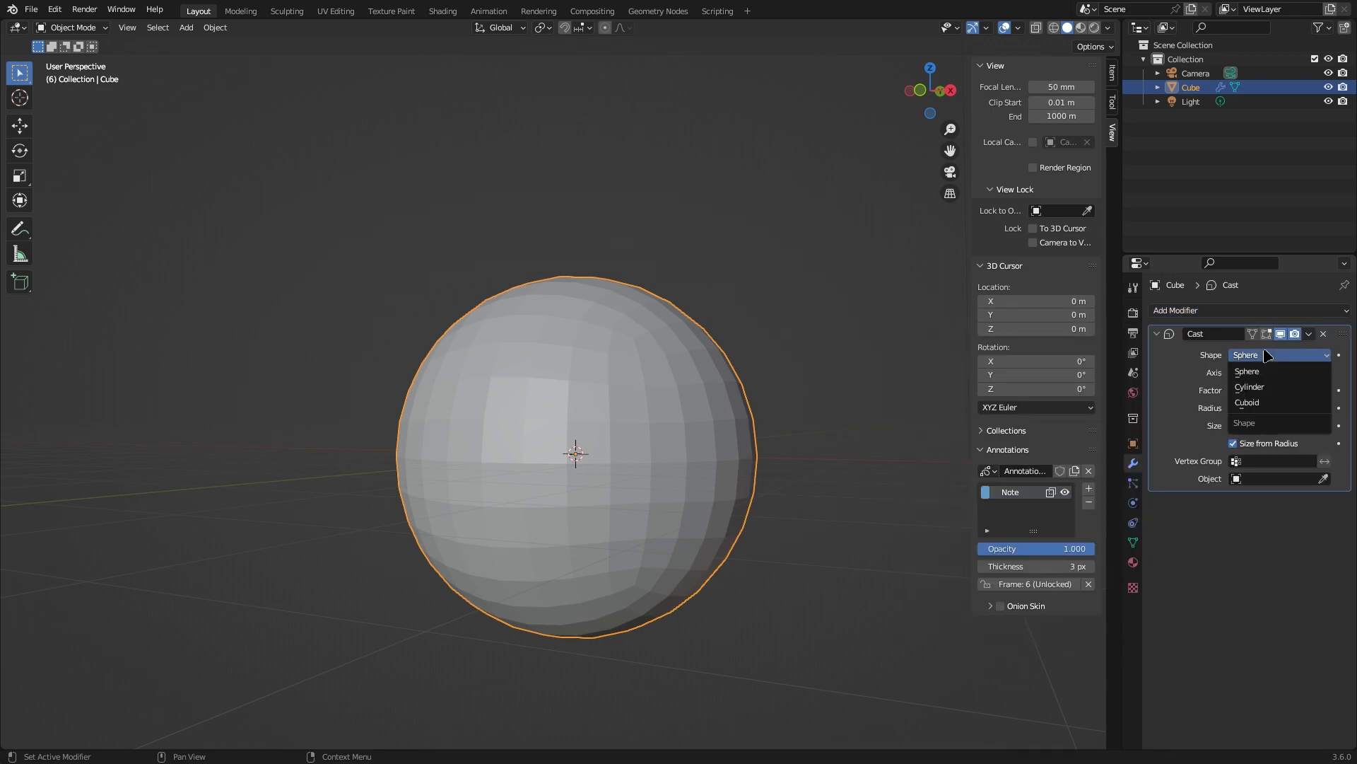
pyautogui.click(1265, 351)
pyautogui.press('z')
pyautogui.click(761, 292)
pyautogui.hotkey('ctrl', 'z')
pyautogui.press('Tab')
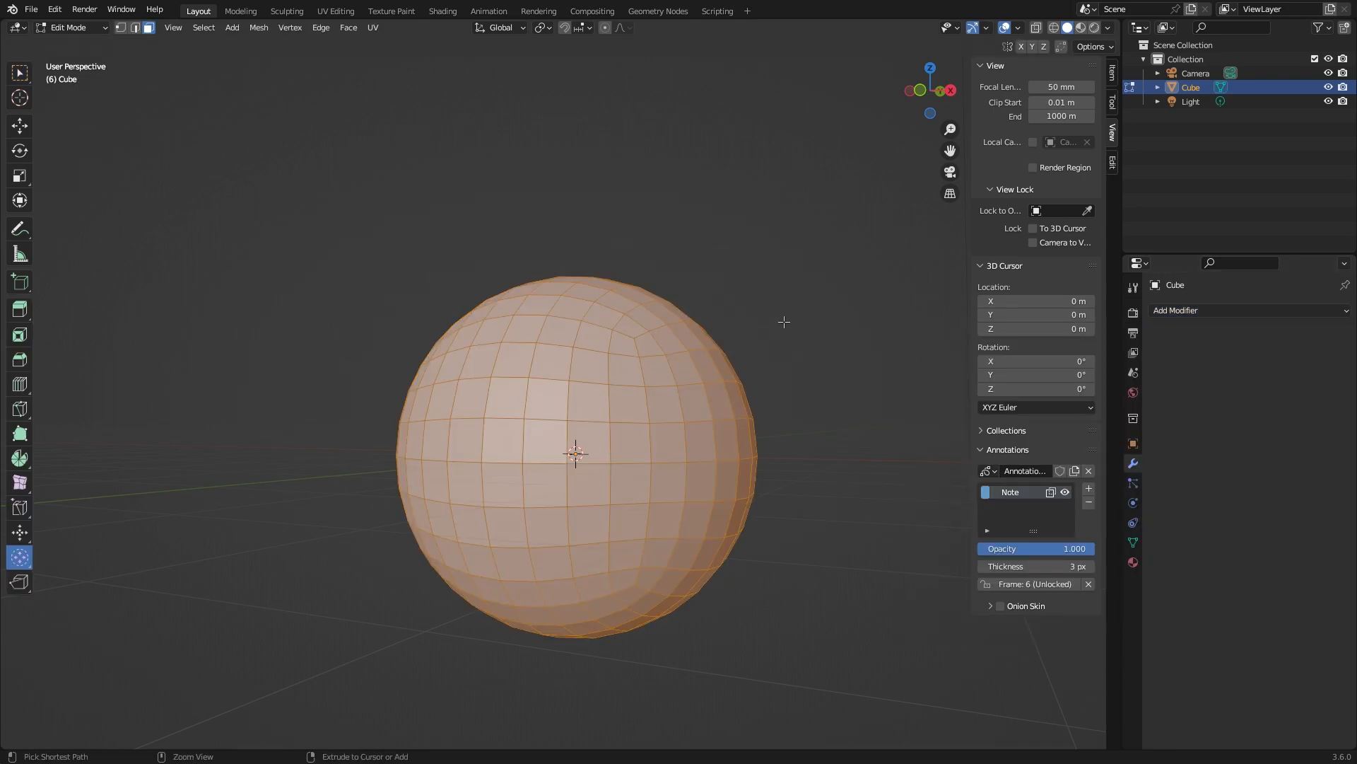
# Step: Add a Cast modifier to the rounded cube with factor 10.00, radius 1.4 m and size 7.05
pyautogui.press('Tab')
pyautogui.click(1219, 311)
pyautogui.click(1182, 368)
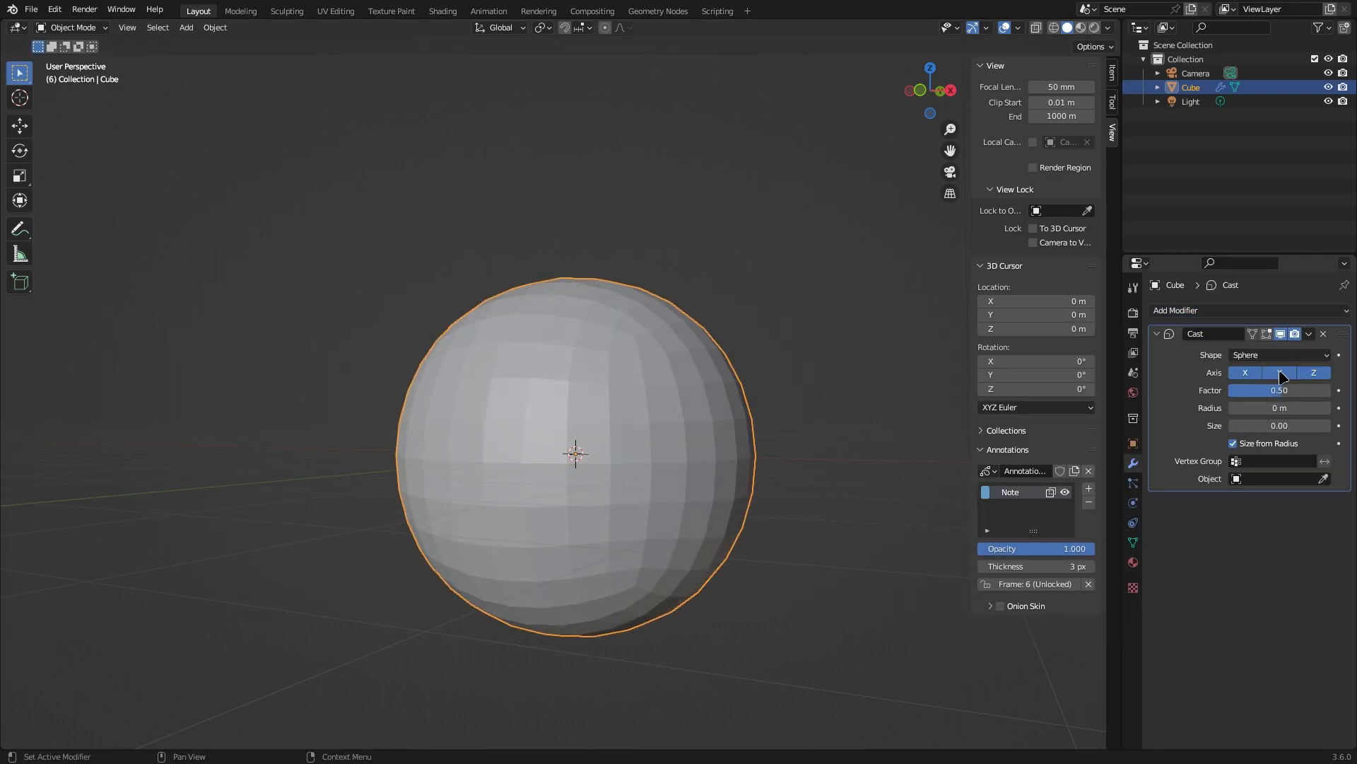
pyautogui.moveTo(1284, 388); pyautogui.dragTo(1298, 416)
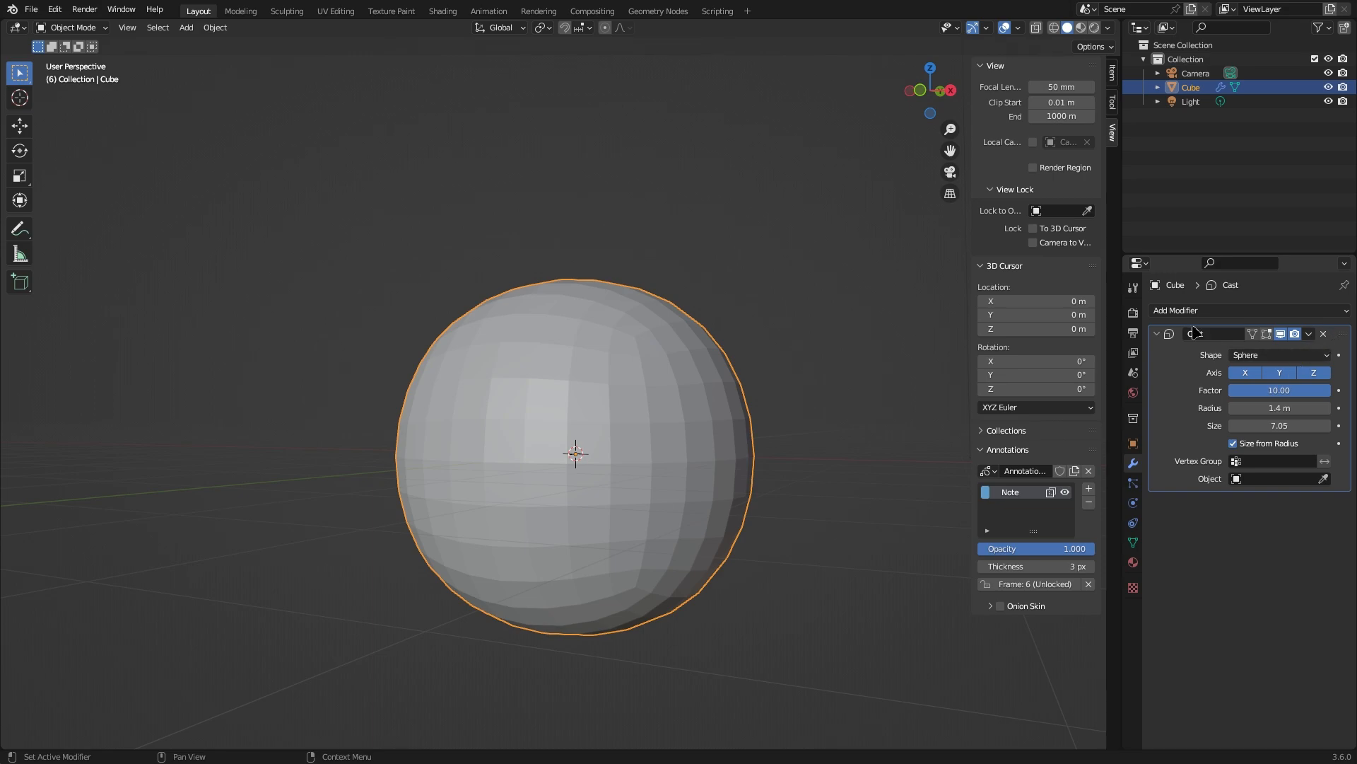
# Step: Set the Cast modifier's shape to Cylinder and view the deformed mesh from the side
pyautogui.click(1251, 356)
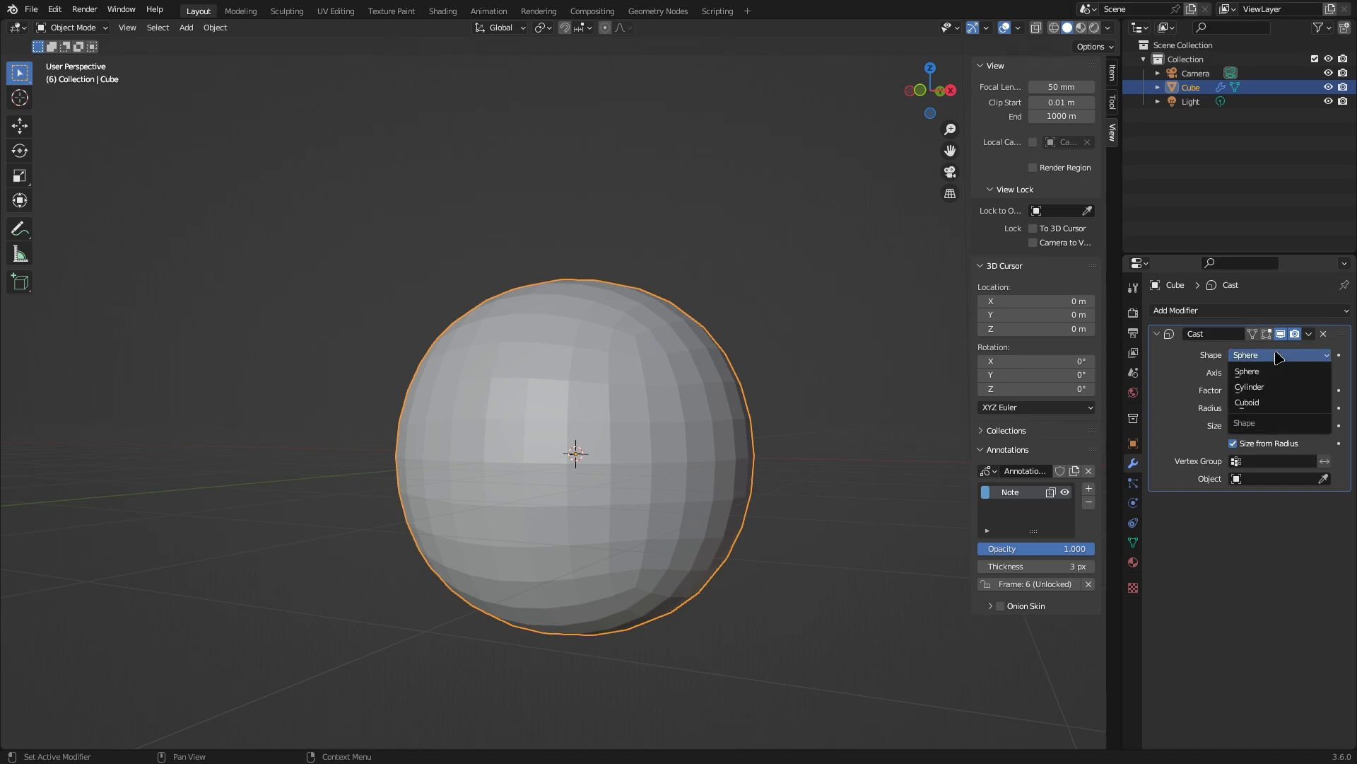
pyautogui.click(1260, 385)
pyautogui.scroll(-9, 635, 392)
pyautogui.moveTo(635, 335); pyautogui.dragTo(622, 385, button='middle')
# Step: Try the Cuboid shape on the Cast modifier, and remove the modifier from the object
pyautogui.click(1272, 355)
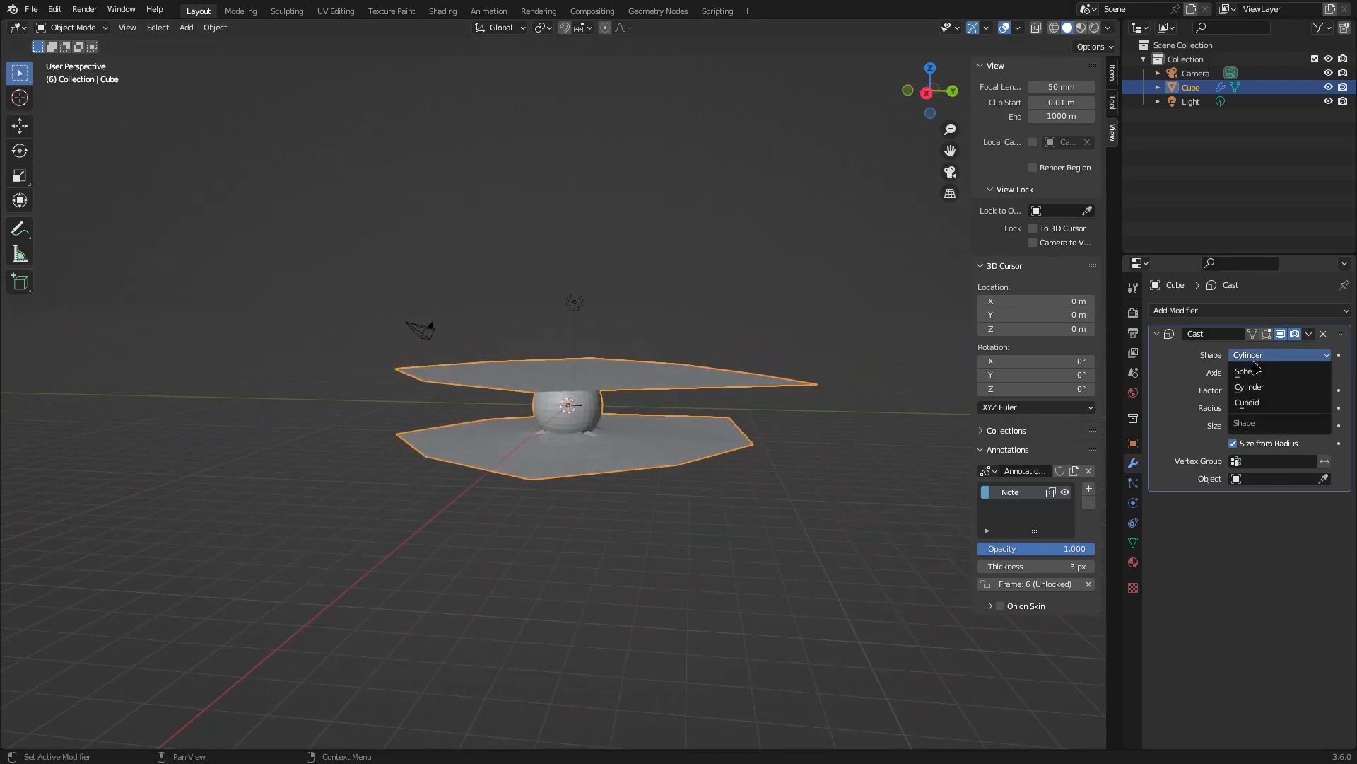
pyautogui.click(1249, 401)
pyautogui.scroll(3, 488, 416)
pyautogui.moveTo(740, 449); pyautogui.dragTo(418, 415, button='middle')
pyautogui.scroll(3, 520, 401)
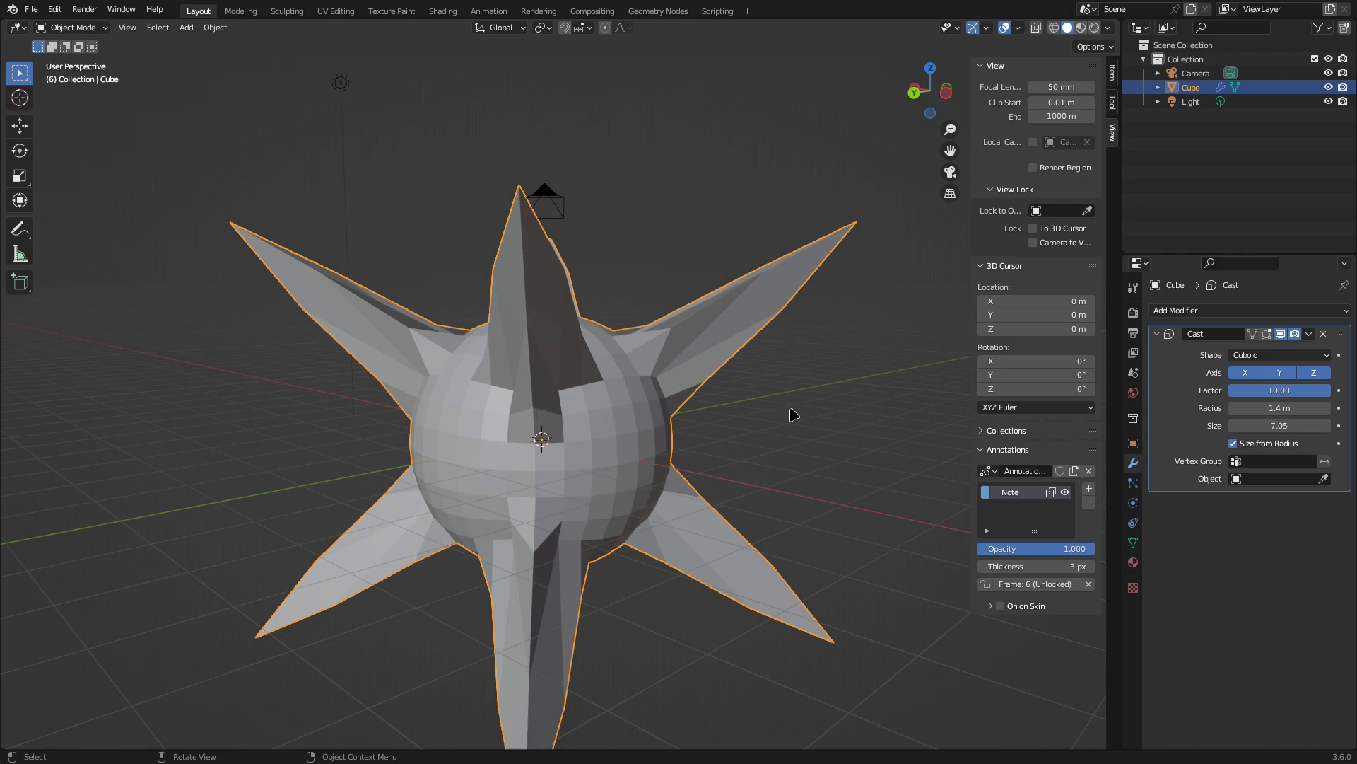
pyautogui.click(1325, 333)
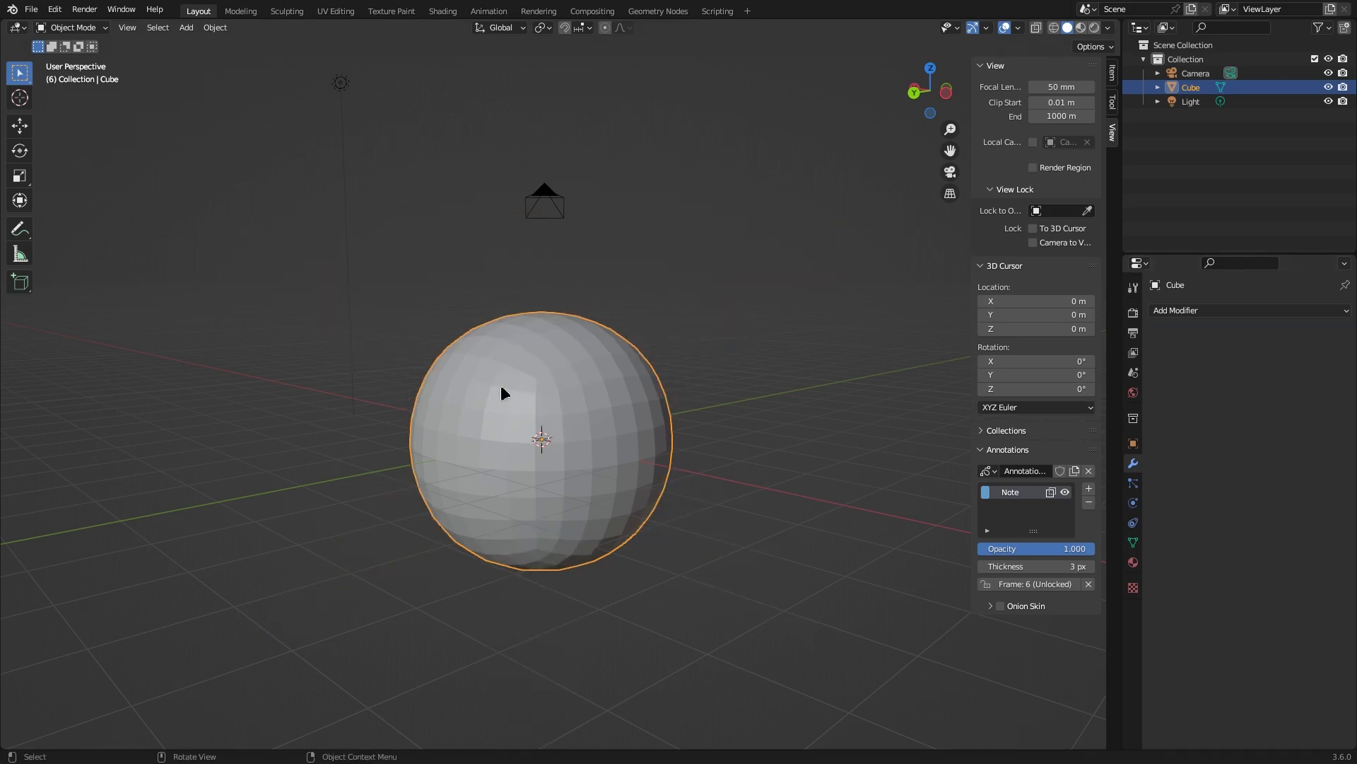
# Step: Use To Sphere once more on the whole mesh in Edit Mode and compare it in Object Mode
pyautogui.press('Tab')
pyautogui.moveTo(320, 488); pyautogui.dragTo(817, 485)
pyautogui.press('Tab')
pyautogui.press('Tab')
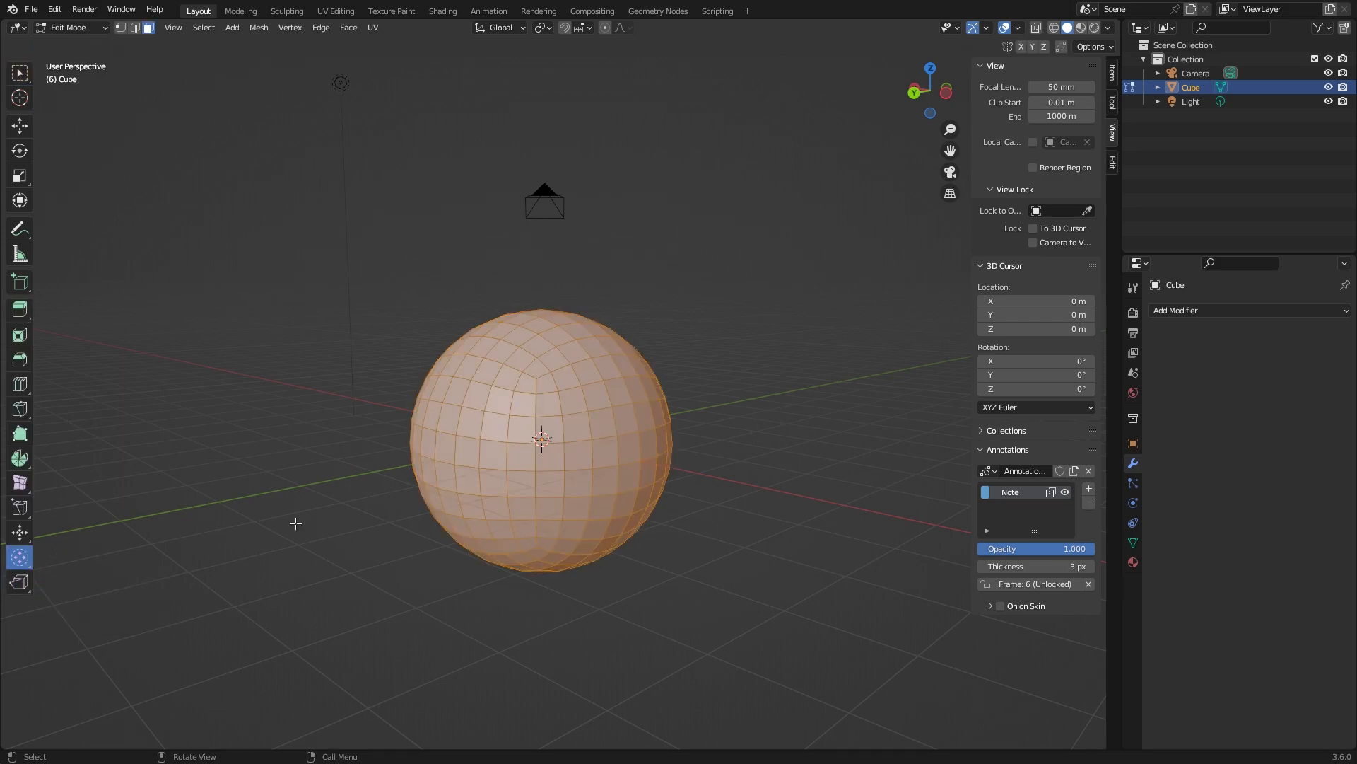
# Step: Replace the rounded object with a new mesh cube and enter Edit Mode on it
pyautogui.press('Tab')
pyautogui.press('x')
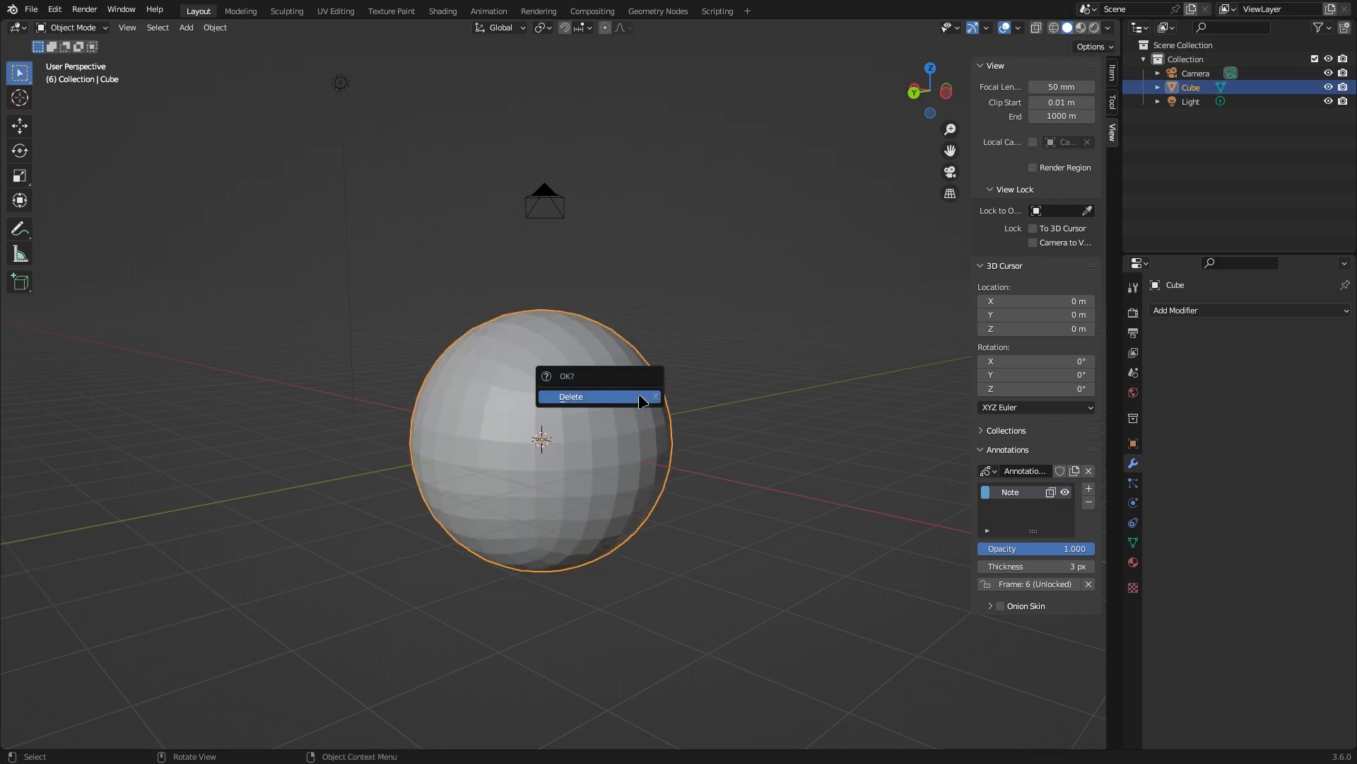
pyautogui.click(636, 394)
pyautogui.hotkey('shift', 'a')
pyautogui.moveTo(615, 391)
pyautogui.click(657, 405)
pyautogui.press('Tab')
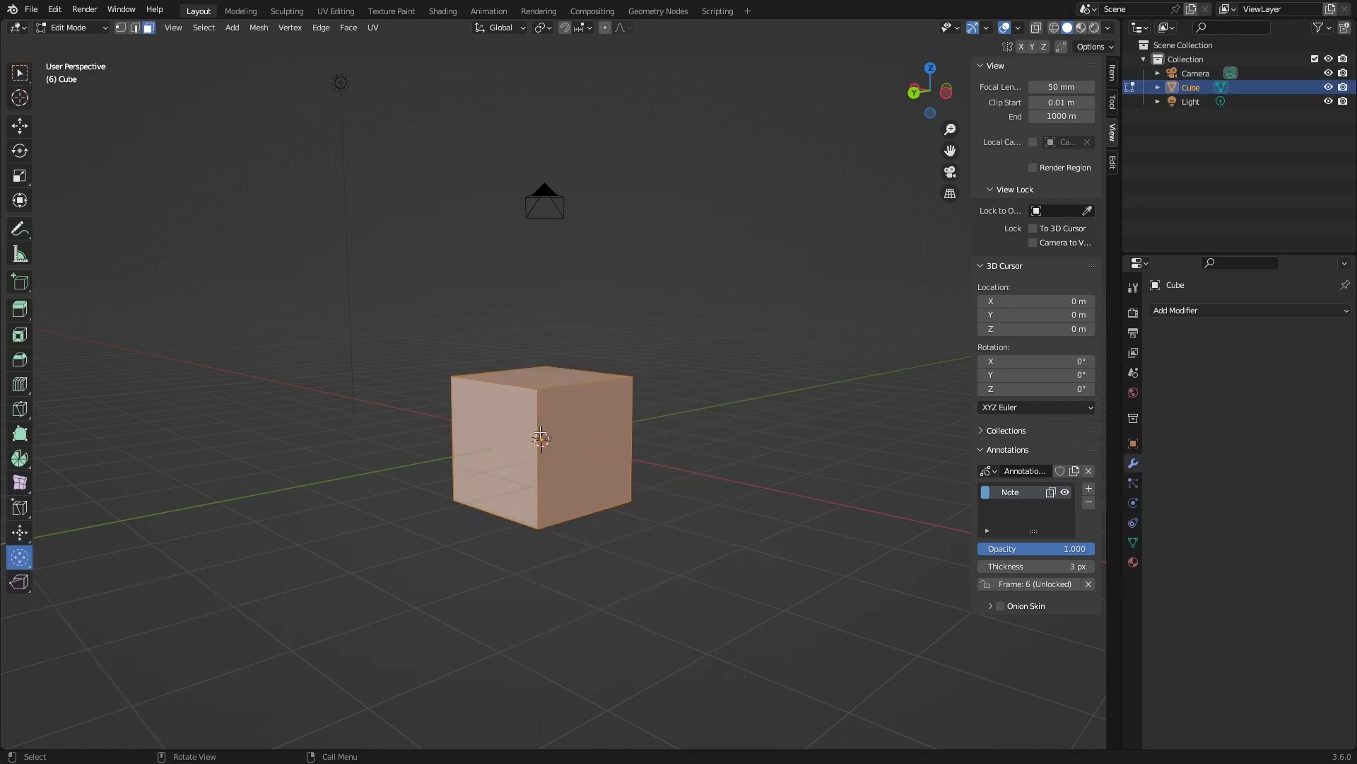
# Step: Activate the Rip Region tool for the cube, try an edge selection, and switch to face selection
pyautogui.click(21, 581)
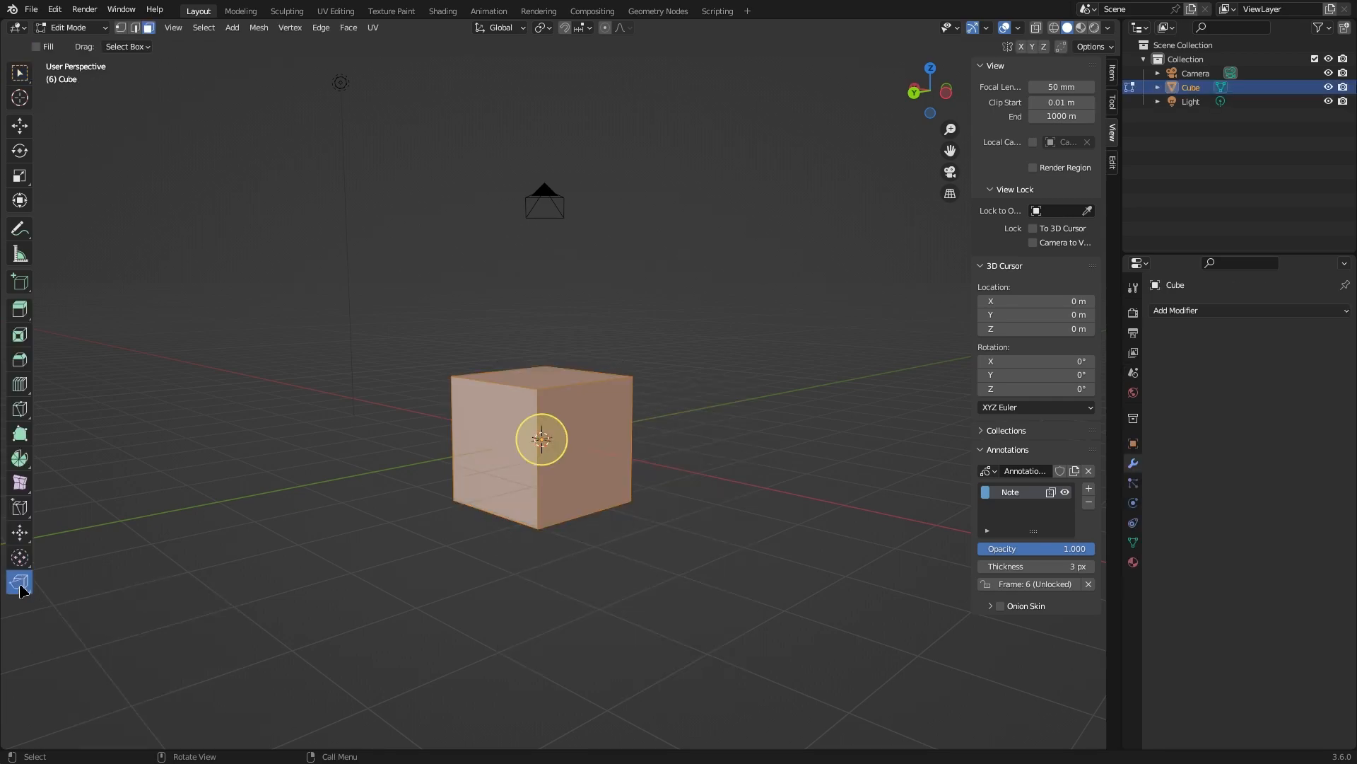
pyautogui.click(22, 587)
pyautogui.scroll(3, 617, 383)
pyautogui.keyDown('shift'); pyautogui.moveTo(582, 370); pyautogui.dragTo(488, 426, button='middle'); pyautogui.keyUp('shift')
pyautogui.press('2')
pyautogui.click(496, 405)
pyautogui.press('3')
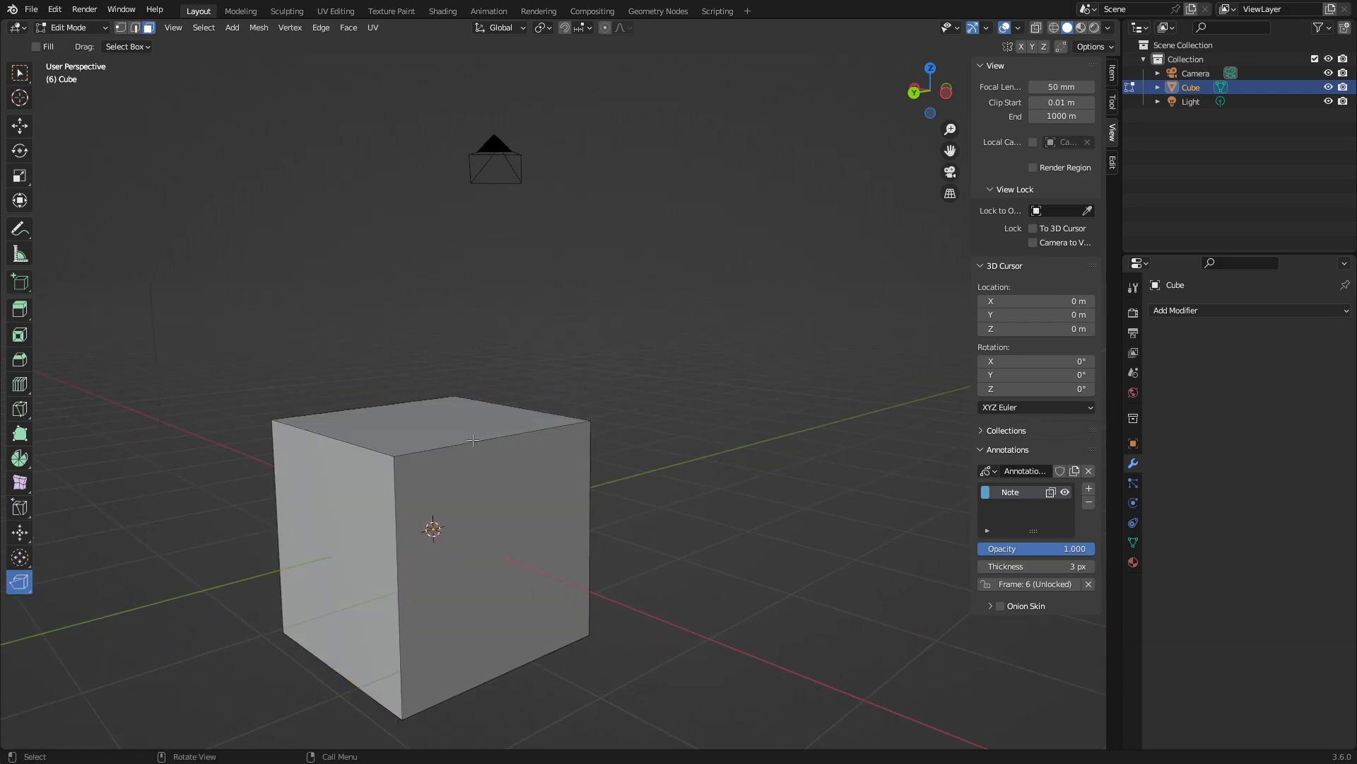
# Step: Select the cube's top face and an adjacent side face and try to rip them with Rip Region
pyautogui.click(440, 426)
pyautogui.keyDown('shift'); pyautogui.click(516, 489); pyautogui.keyUp('shift')
pyautogui.scroll(-3, 516, 490)
pyautogui.moveTo(516, 491); pyautogui.dragTo(564, 499, button='middle')
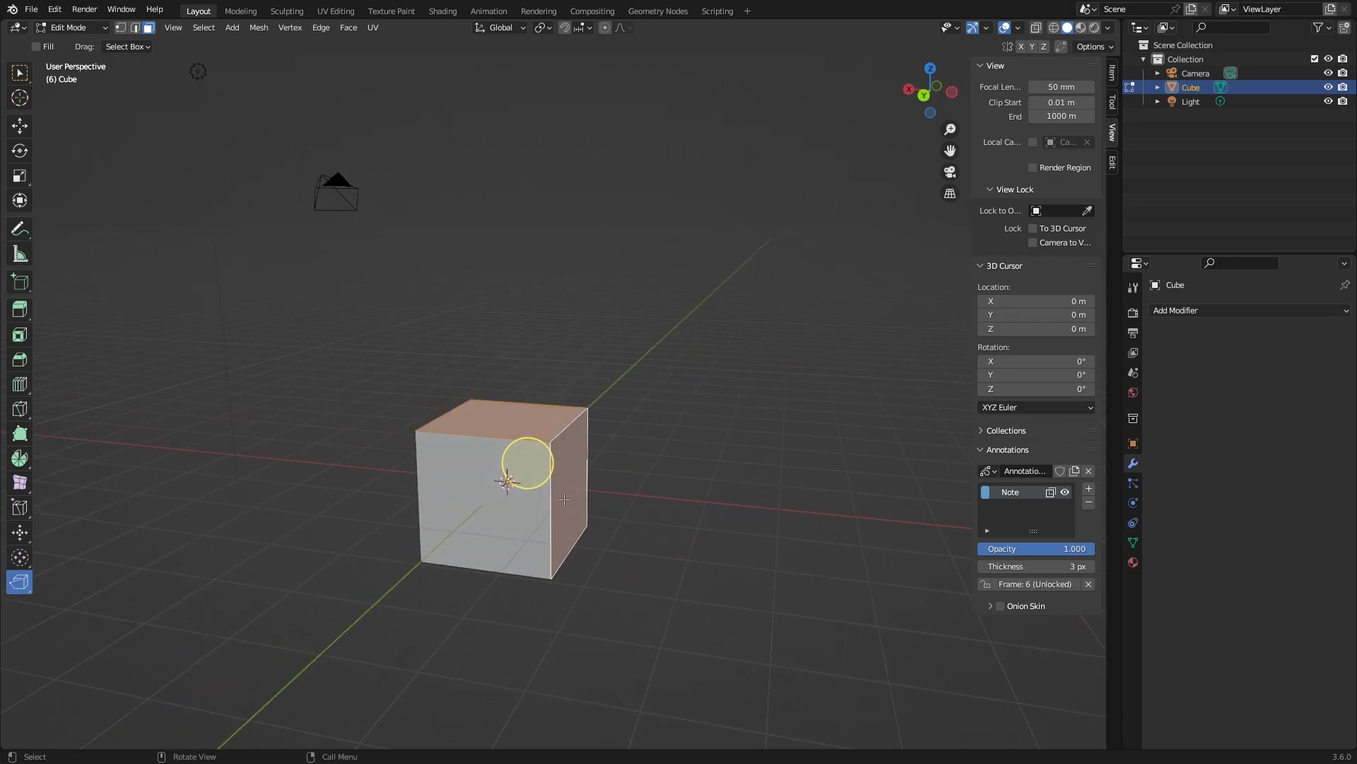
pyautogui.click(536, 460)
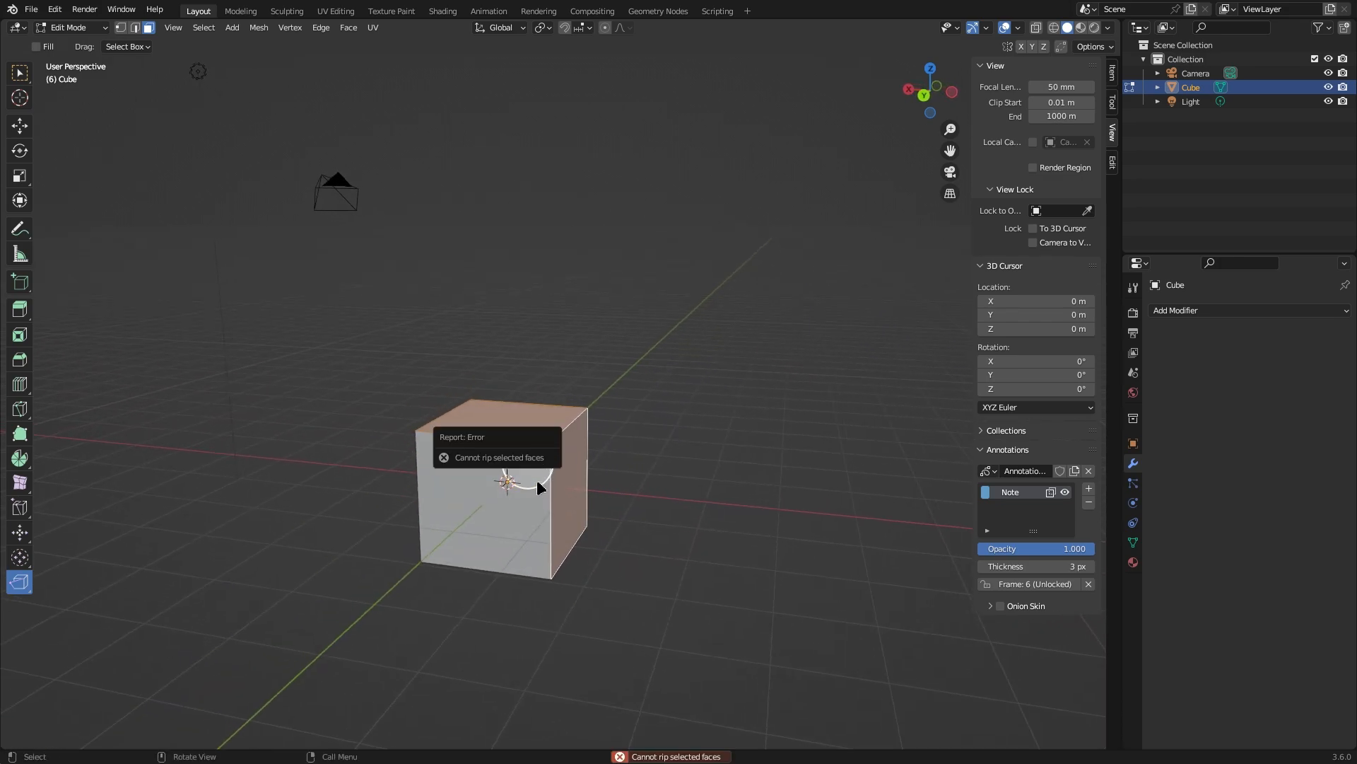
pyautogui.click(551, 476)
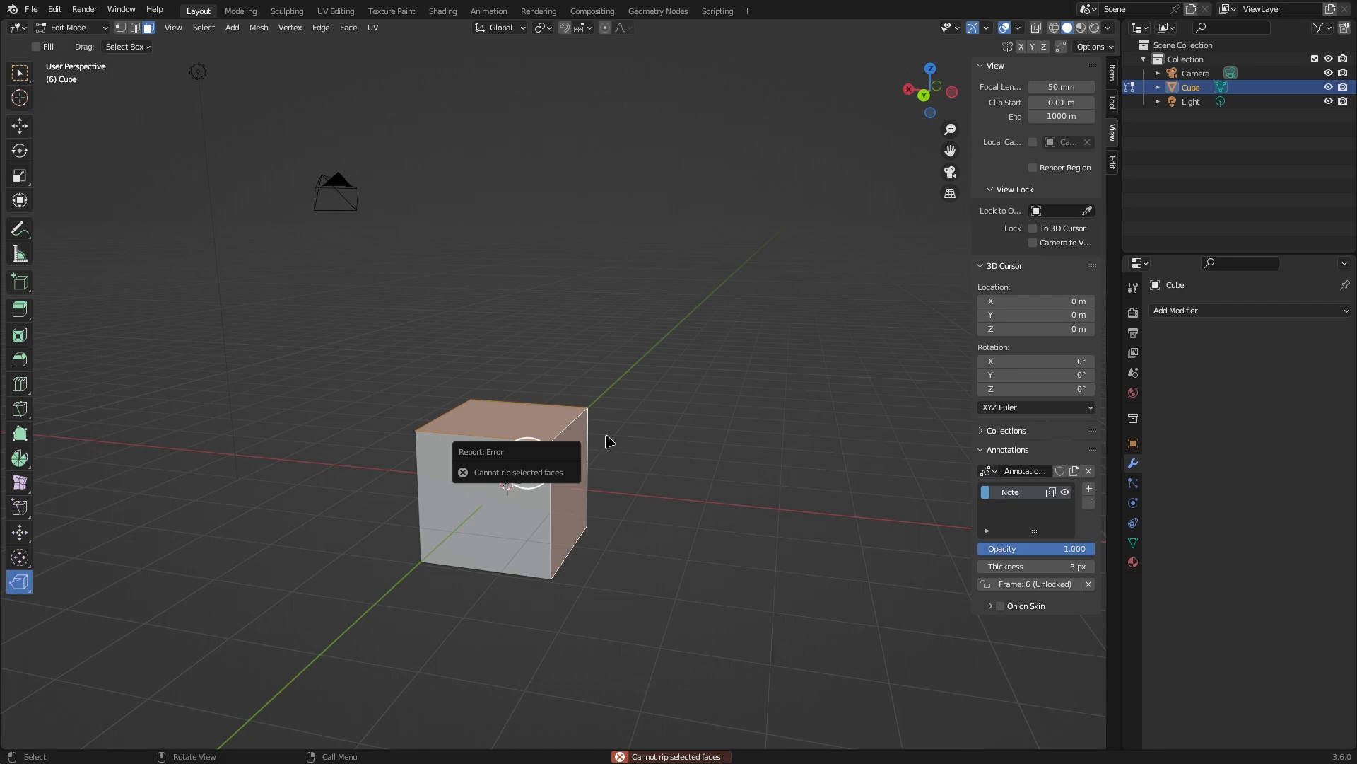
# Step: Rip the cube open, folding the top face upward and an adjacent side face outward by about -2.22 m in X
pyautogui.moveTo(570, 424); pyautogui.dragTo(460, 221)
pyautogui.moveTo(714, 373); pyautogui.dragTo(665, 396, button='middle')
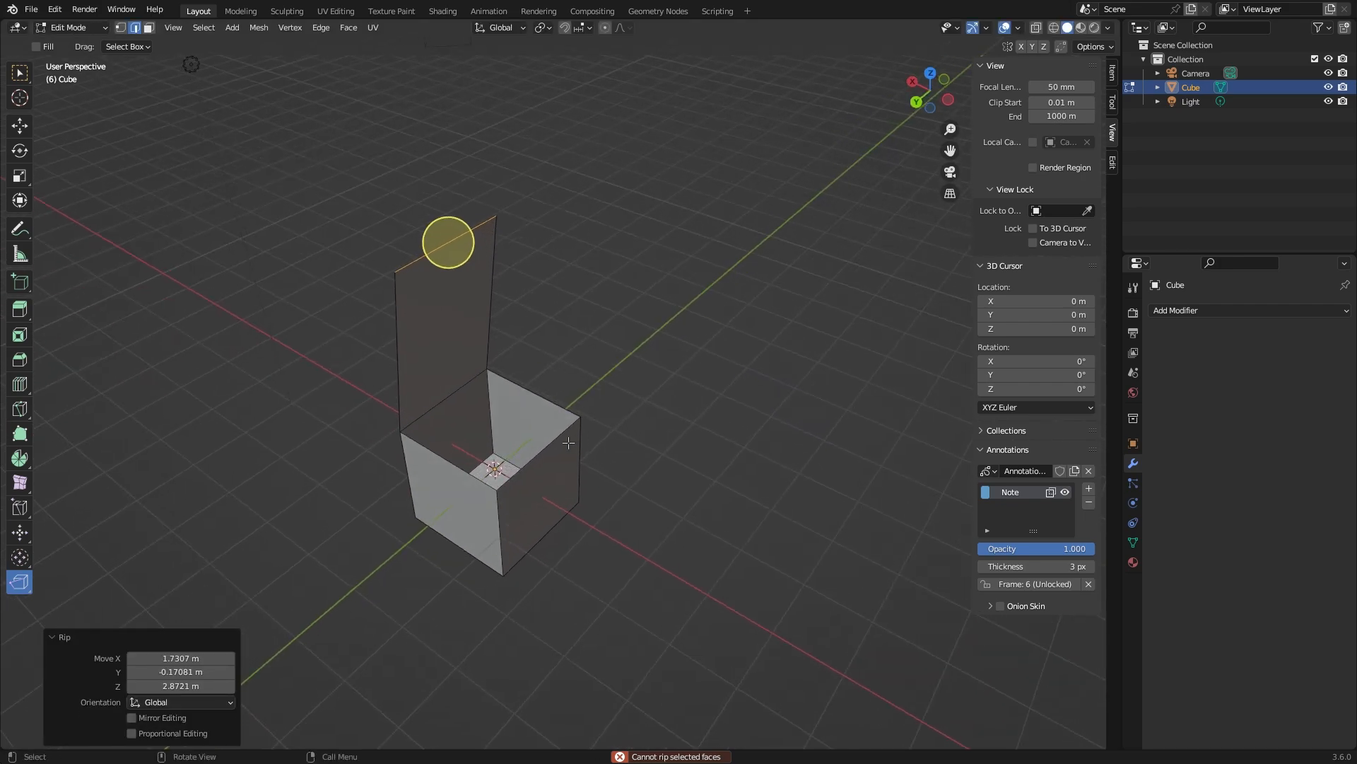
pyautogui.click(543, 456)
pyautogui.moveTo(542, 453); pyautogui.dragTo(691, 536)
pyautogui.moveTo(660, 454); pyautogui.dragTo(554, 420, button='middle')
pyautogui.moveTo(530, 353); pyautogui.dragTo(496, 397, button='middle')
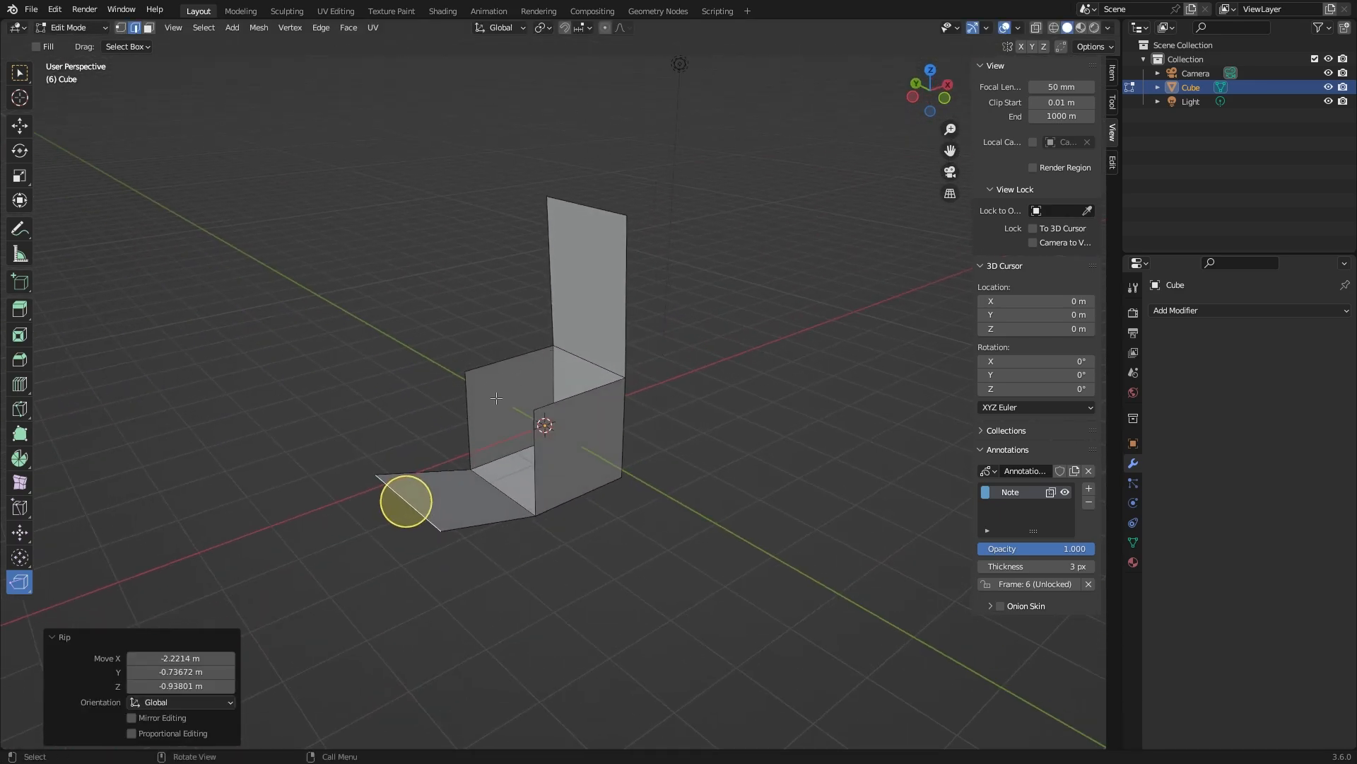
# Step: Undo both rips on the cube's top and side faces
pyautogui.hotkey('ctrl', 'z')
pyautogui.hotkey('ctrl', 'z')
pyautogui.hotkey('ctrl', 'z')
pyautogui.hotkey('ctrl', 'z')
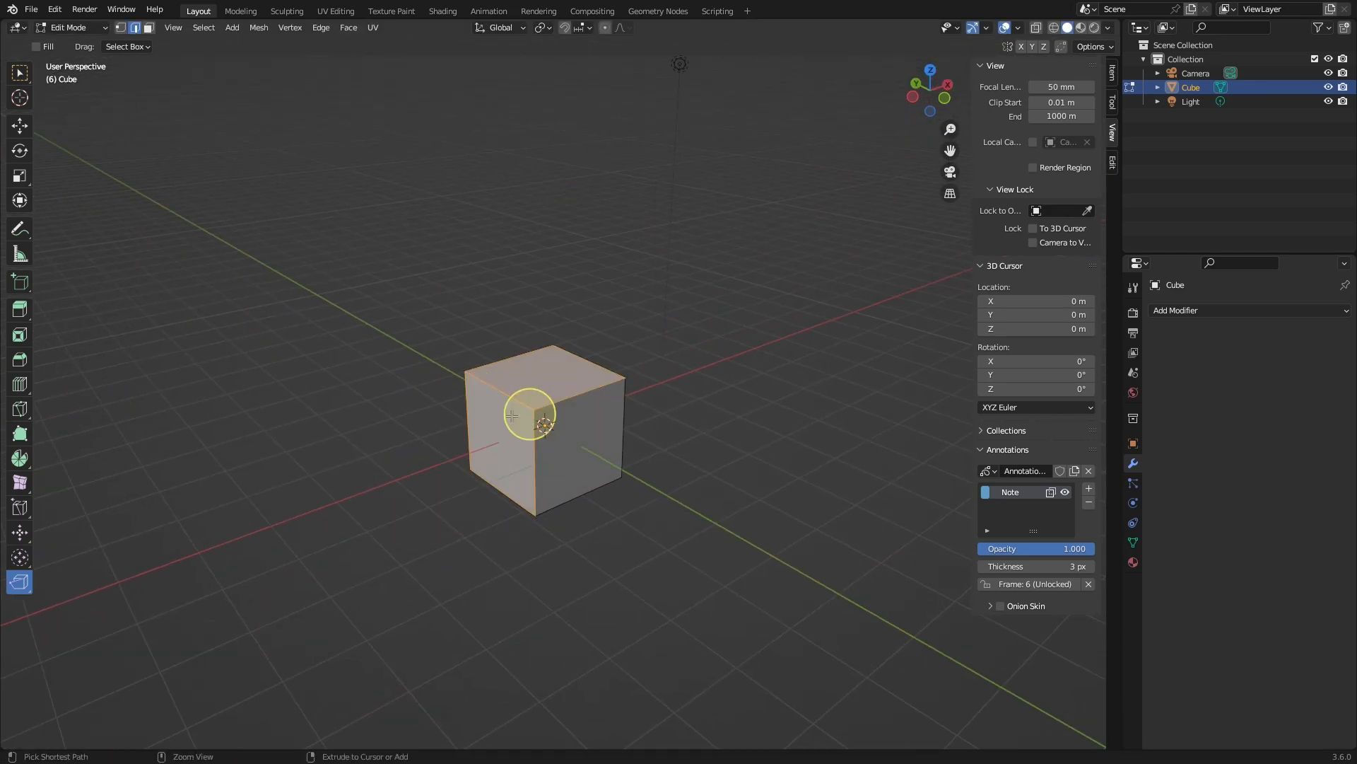
# Step: Rip the cube's upper edge away from one side face and raise it about 1.35 m in Z
pyautogui.scroll(2, 440, 425)
pyautogui.keyDown('alt'); pyautogui.moveTo(438, 425); pyautogui.dragTo(634, 438); pyautogui.keyUp('alt')
pyautogui.press('KP_7')
pyautogui.keyDown('alt'); pyautogui.keyDown('shift'); pyautogui.moveTo(817, 274); pyautogui.dragTo(710, 416); pyautogui.keyUp('shift'); pyautogui.keyUp('alt')
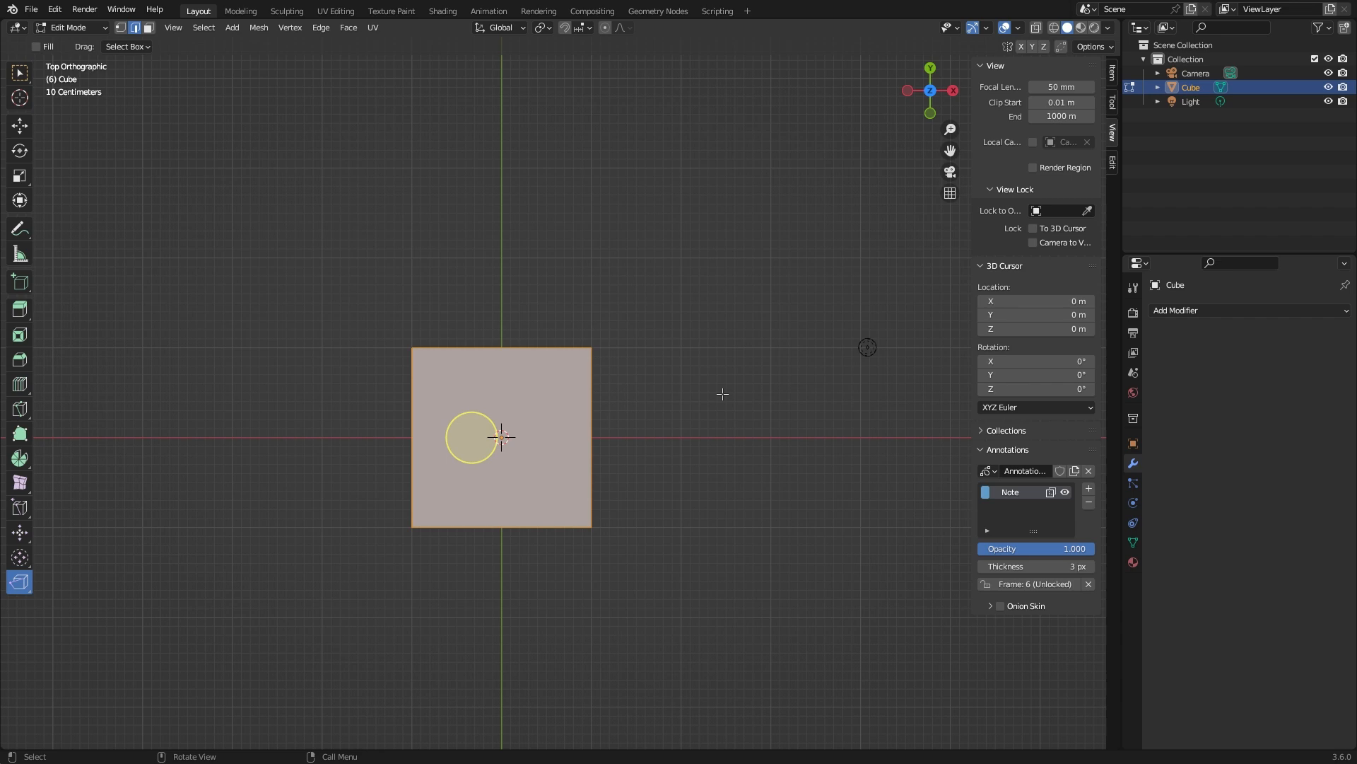
pyautogui.keyDown('alt'); pyautogui.moveTo(722, 394); pyautogui.dragTo(523, 256); pyautogui.keyUp('alt')
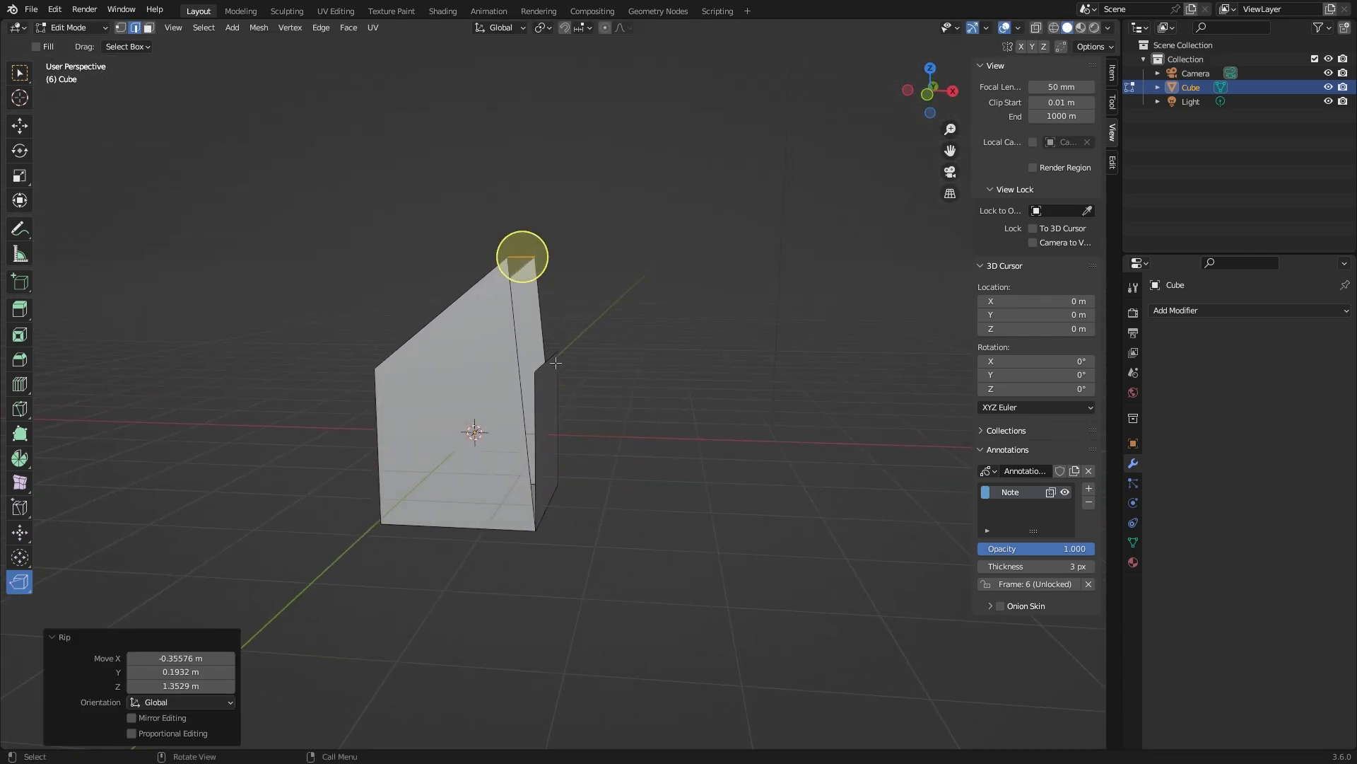
# Step: Fold the detached side face outward by its free upper edge, about 2.68 m in X and -1.57 m in Z
pyautogui.click(545, 361)
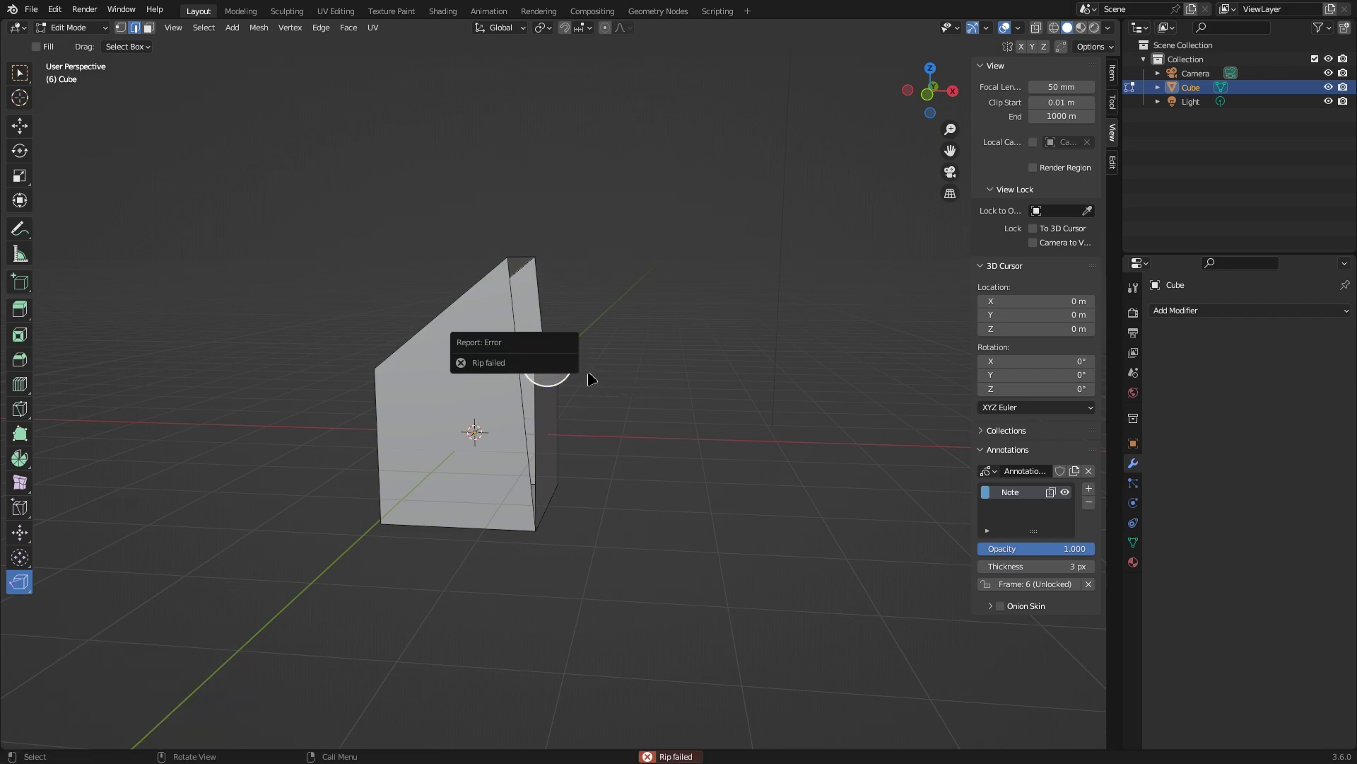
pyautogui.moveTo(812, 360); pyautogui.dragTo(741, 351, button='middle')
pyautogui.click(552, 359)
pyautogui.scroll(3, 640, 374)
pyautogui.moveTo(741, 351); pyautogui.dragTo(891, 551)
pyautogui.click(25, 586)
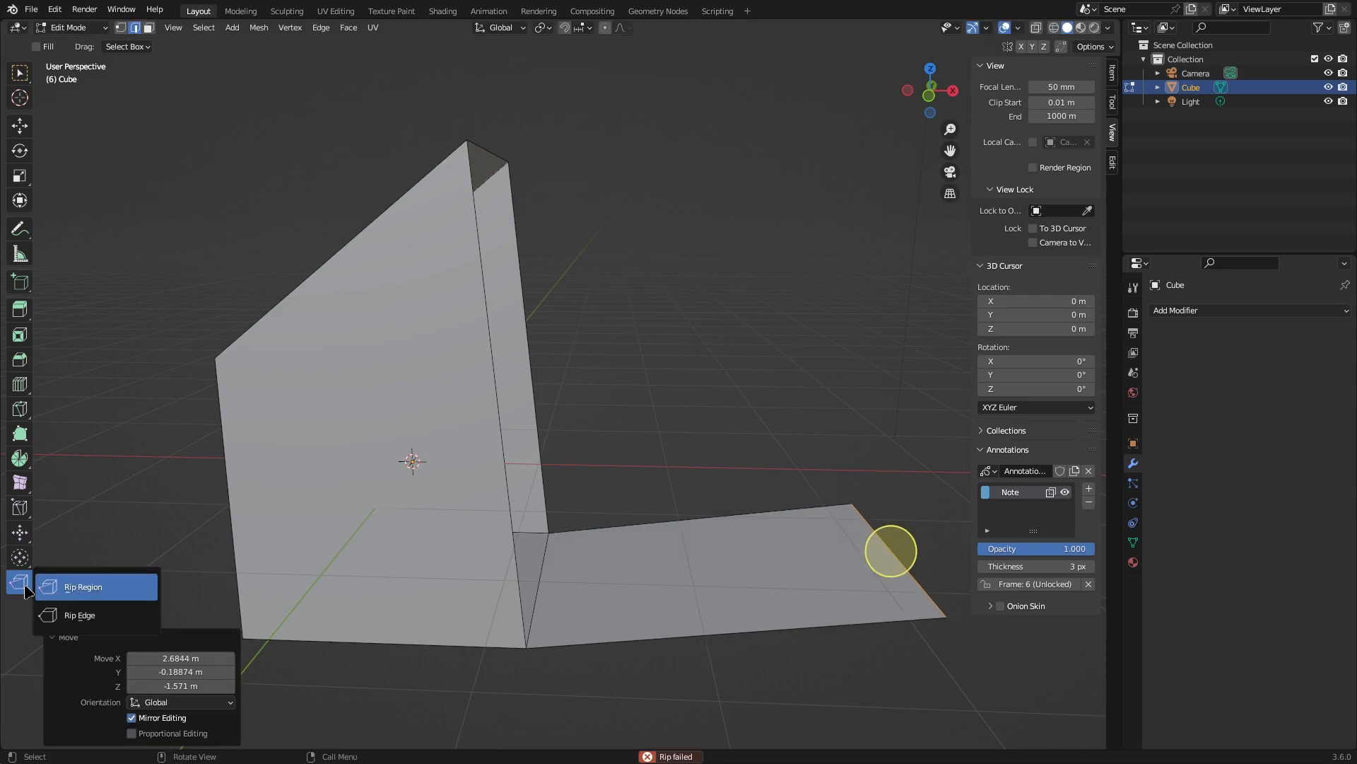
pyautogui.click(25, 591)
# Step: Rip the top face free and fold it back over the far wall, about -1.71 m in X and 0.67 m in Z
pyautogui.scroll(-2, 740, 424)
pyautogui.moveTo(739, 360); pyautogui.dragTo(669, 435, button='middle')
pyautogui.moveTo(713, 605); pyautogui.dragTo(333, 460, button='middle')
pyautogui.moveTo(552, 300); pyautogui.dragTo(705, 218)
pyautogui.moveTo(702, 218); pyautogui.dragTo(413, 223, button='middle')
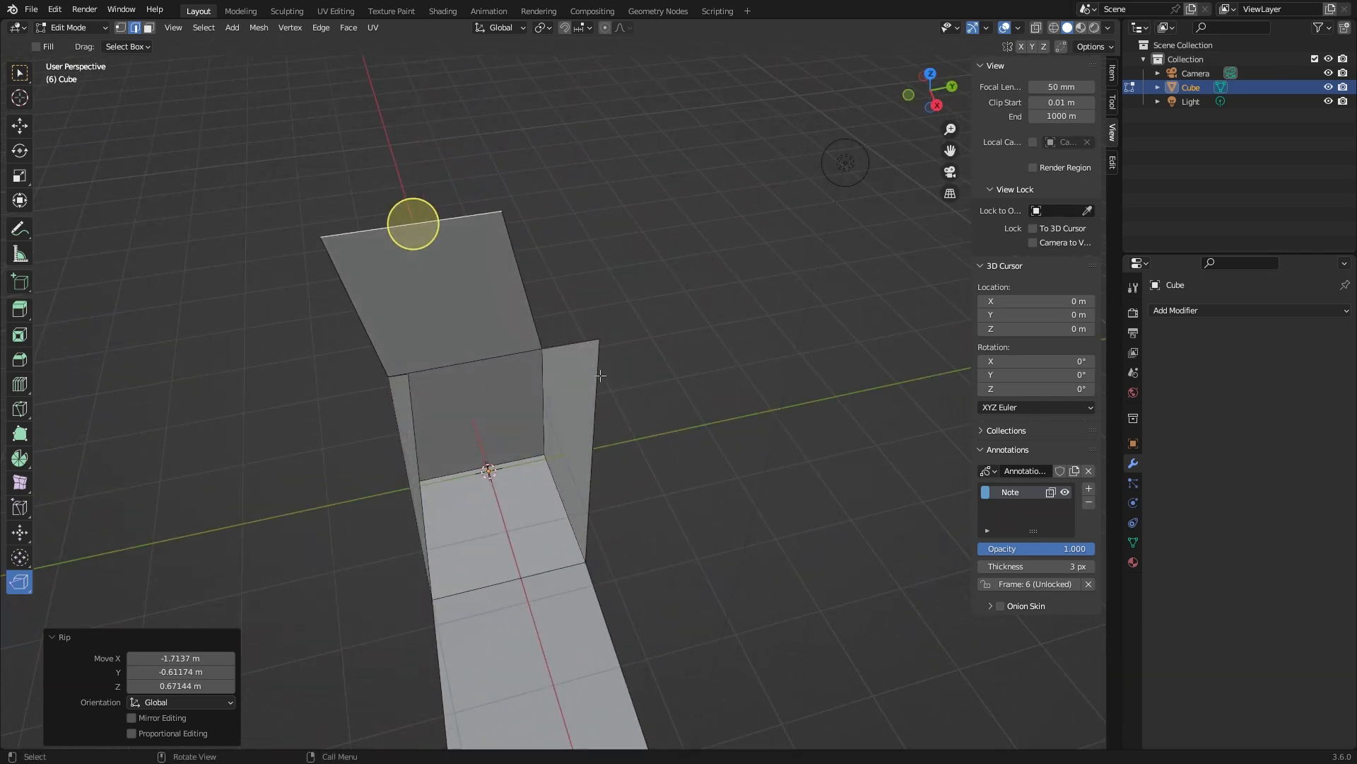
# Step: Rip vertical edges of the two remaining side walls outward, moving the second about -0.93 m in X and -1.4 m in Y
pyautogui.hotkey('alt', 'a')
pyautogui.click(599, 392)
pyautogui.moveTo(603, 455); pyautogui.dragTo(666, 429)
pyautogui.moveTo(666, 429); pyautogui.dragTo(650, 405, button='middle')
pyautogui.click(455, 541)
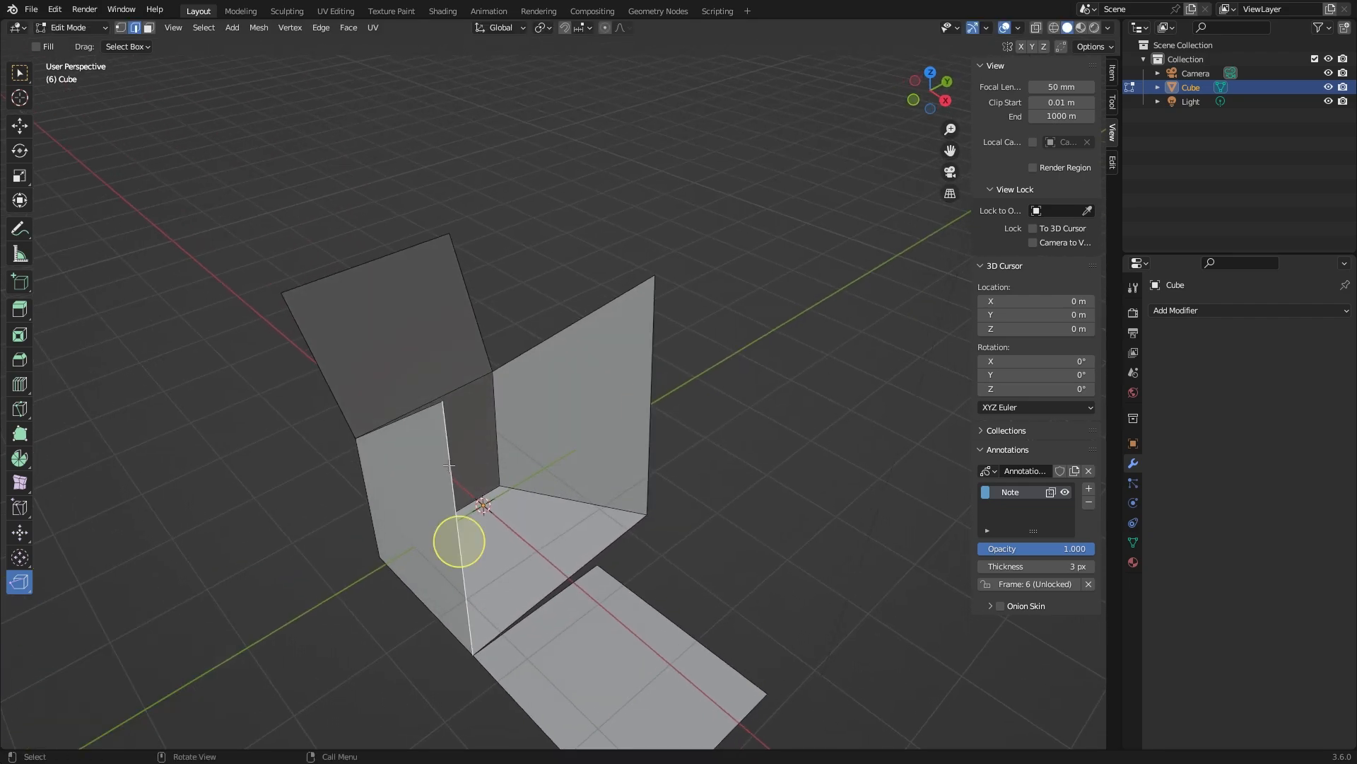
pyautogui.click(458, 543)
pyautogui.moveTo(459, 543); pyautogui.dragTo(298, 583)
pyautogui.moveTo(300, 582); pyautogui.dragTo(396, 674, button='middle')
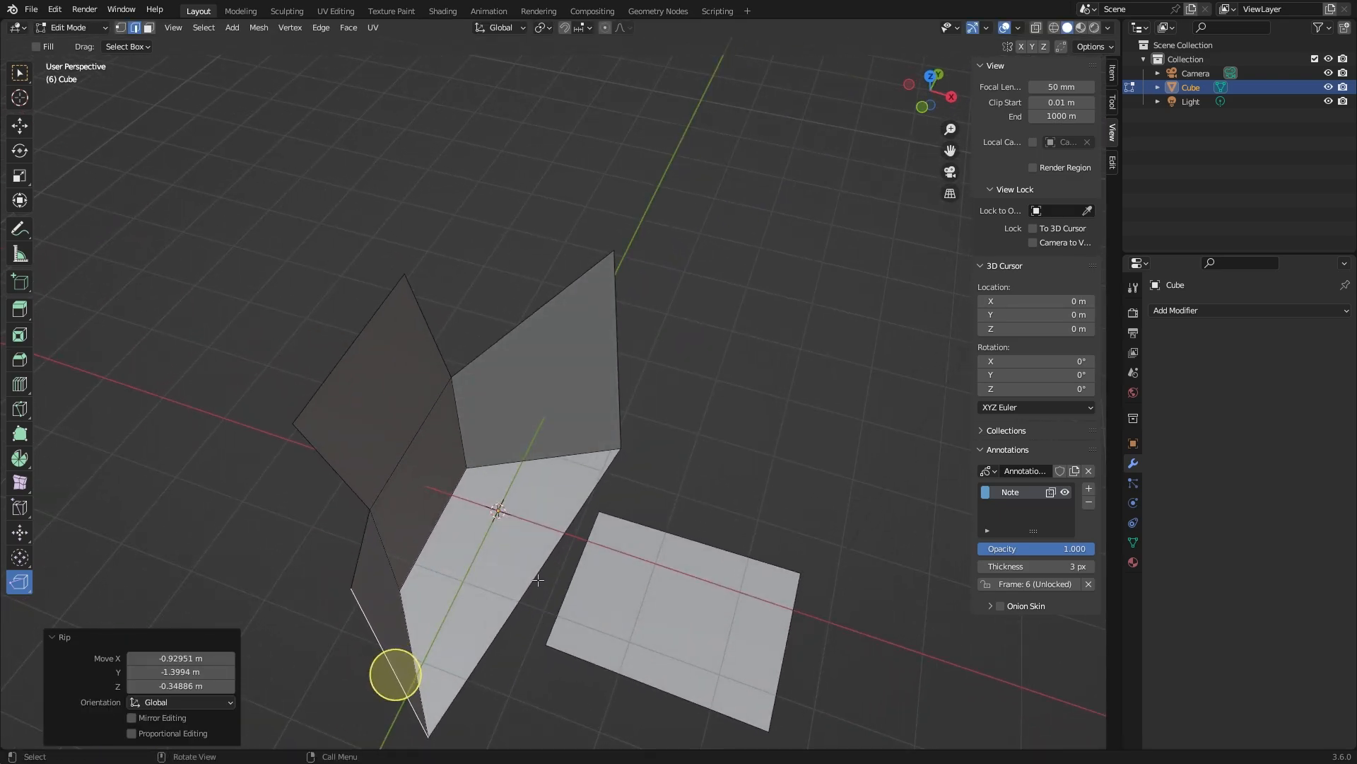
# Step: Rip the side wall's base edge off the floor, about 1.05 m in Y and 0.42 m in Z, and try ripping the back wall's edge
pyautogui.click(548, 457)
pyautogui.moveTo(543, 457); pyautogui.dragTo(474, 454, button='middle')
pyautogui.moveTo(581, 460); pyautogui.dragTo(647, 416)
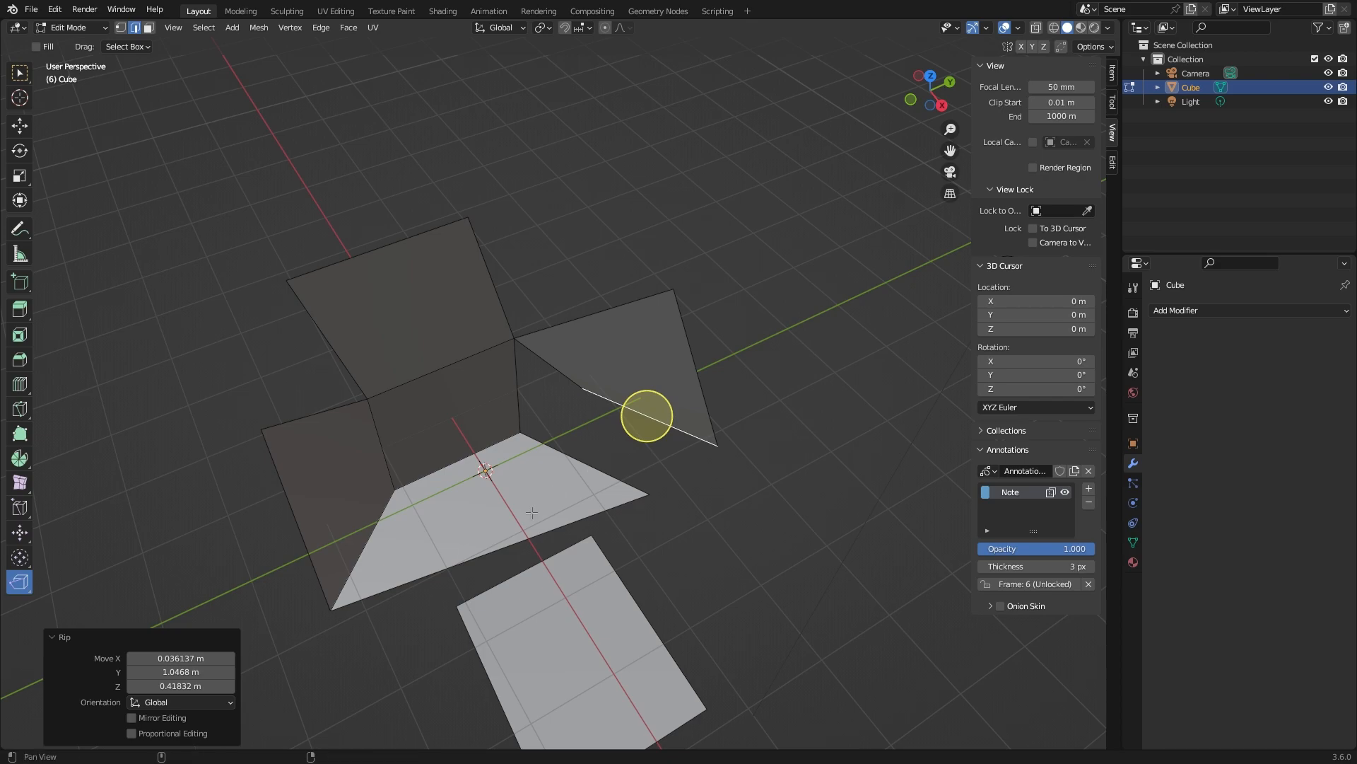
pyautogui.moveTo(534, 511); pyautogui.dragTo(495, 426, button='middle')
pyautogui.click(442, 446)
pyautogui.moveTo(437, 458); pyautogui.dragTo(400, 444)
pyautogui.moveTo(401, 443); pyautogui.dragTo(435, 292, button='middle')
# Step: Switch to vertex selection and rip one corner vertex of the back wall, about 0.9 m along Y
pyautogui.click(428, 369)
pyautogui.scroll(2, 452, 386)
pyautogui.moveTo(454, 388); pyautogui.dragTo(725, 390, button='middle')
pyautogui.scroll(-4, 707, 387)
pyautogui.moveTo(609, 370); pyautogui.dragTo(473, 321, button='middle')
pyautogui.press('1')
pyautogui.scroll(4, 700, 453)
pyautogui.press('g')
pyautogui.click(327, 325)
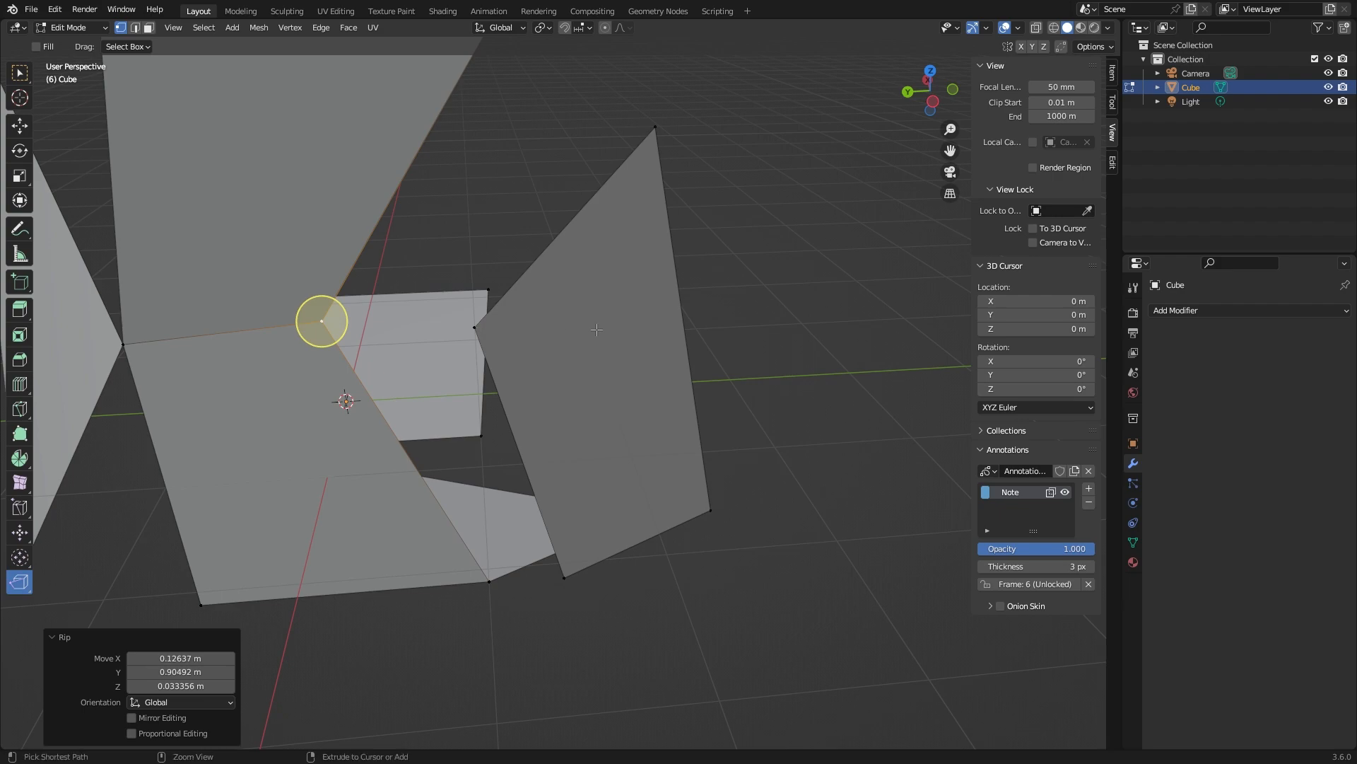
# Step: Undo the series of vertex and edge rips to return the mesh toward the original cube
pyautogui.hotkey('ctrl', 'z')
pyautogui.hotkey('ctrl', 'z')
pyautogui.hotkey('ctrl', 'z')
pyautogui.hotkey('ctrl', 'z')
pyautogui.hotkey('ctrl', 'z')
pyautogui.hotkey('ctrl', 'z')
pyautogui.hotkey('ctrl', 'z')
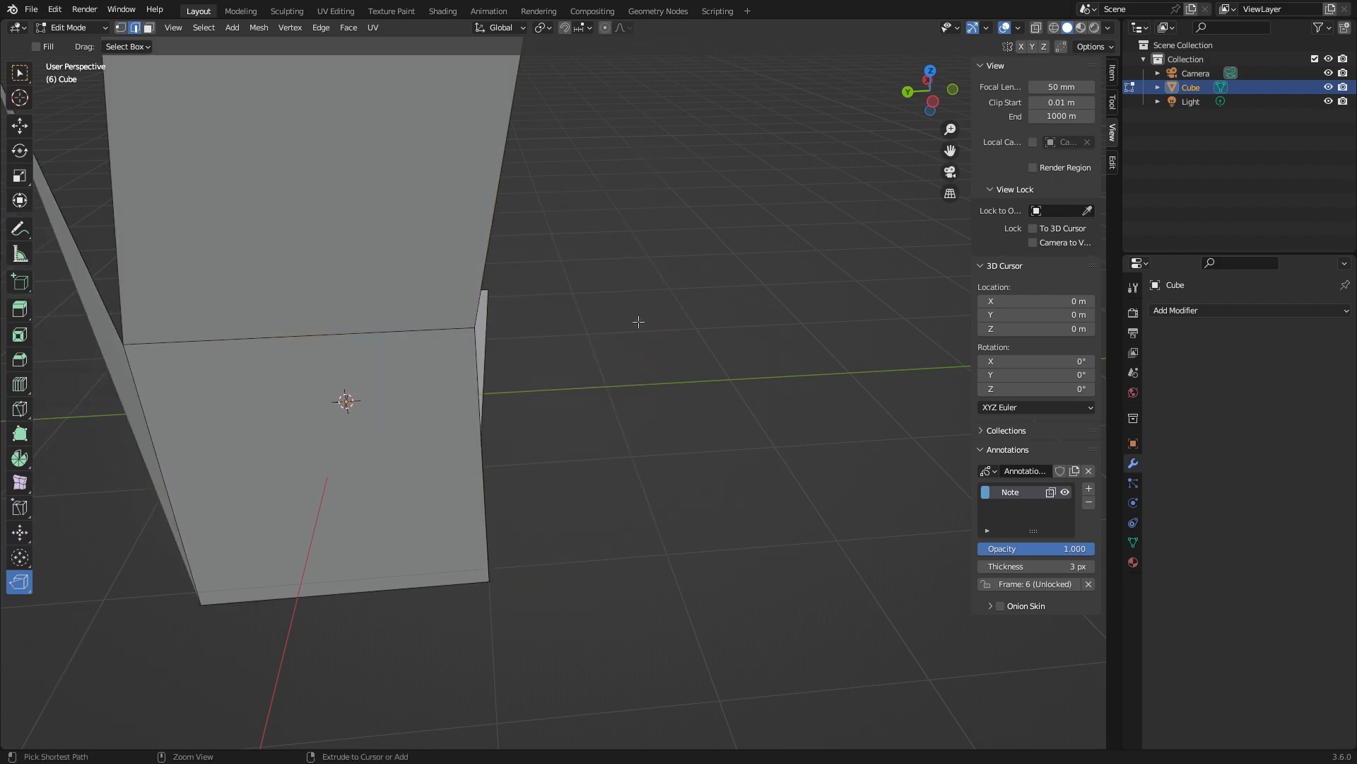
pyautogui.hotkey('ctrl', 'z')
pyautogui.hotkey('ctrl', 'z')
pyautogui.hotkey('ctrl', 'z')
pyautogui.hotkey('ctrl', 'z')
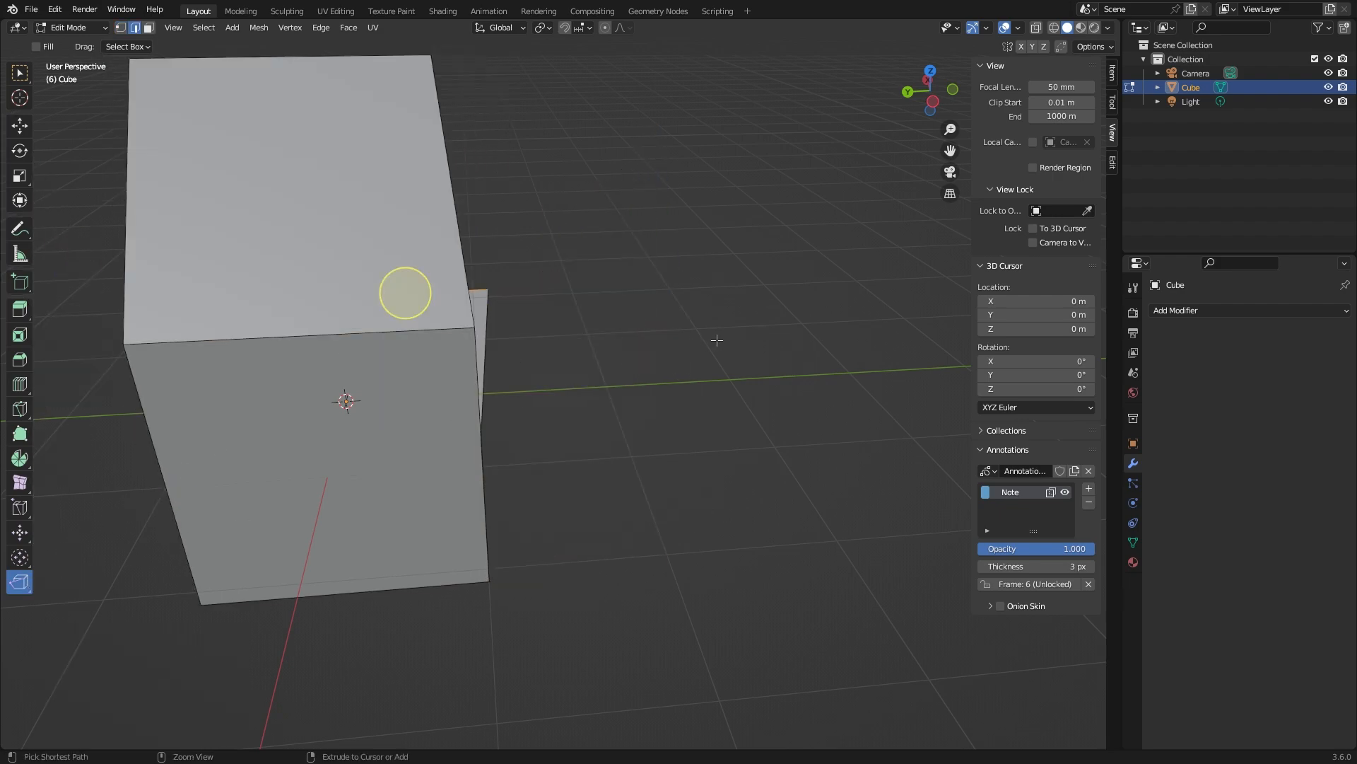
# Step: In vertex mode, rip the two upper corner vertices of one side face outward, about 1.62 m in X, 0.53 m in Y and -0.55 m in Z
pyautogui.moveTo(737, 344); pyautogui.dragTo(519, 326, button='middle')
pyautogui.keyDown('shift'); pyautogui.moveTo(520, 327); pyautogui.dragTo(450, 378, button='middle'); pyautogui.keyUp('shift')
pyautogui.moveTo(549, 354); pyautogui.dragTo(516, 354, button='middle')
pyautogui.press('3')
pyautogui.keyDown('shift'); pyautogui.moveTo(740, 314); pyautogui.dragTo(616, 354, button='middle'); pyautogui.keyUp('shift')
pyautogui.click(451, 325)
pyautogui.press('1')
pyautogui.click(432, 384)
pyautogui.moveTo(515, 396); pyautogui.dragTo(537, 405, button='middle')
pyautogui.scroll(2, 521, 413)
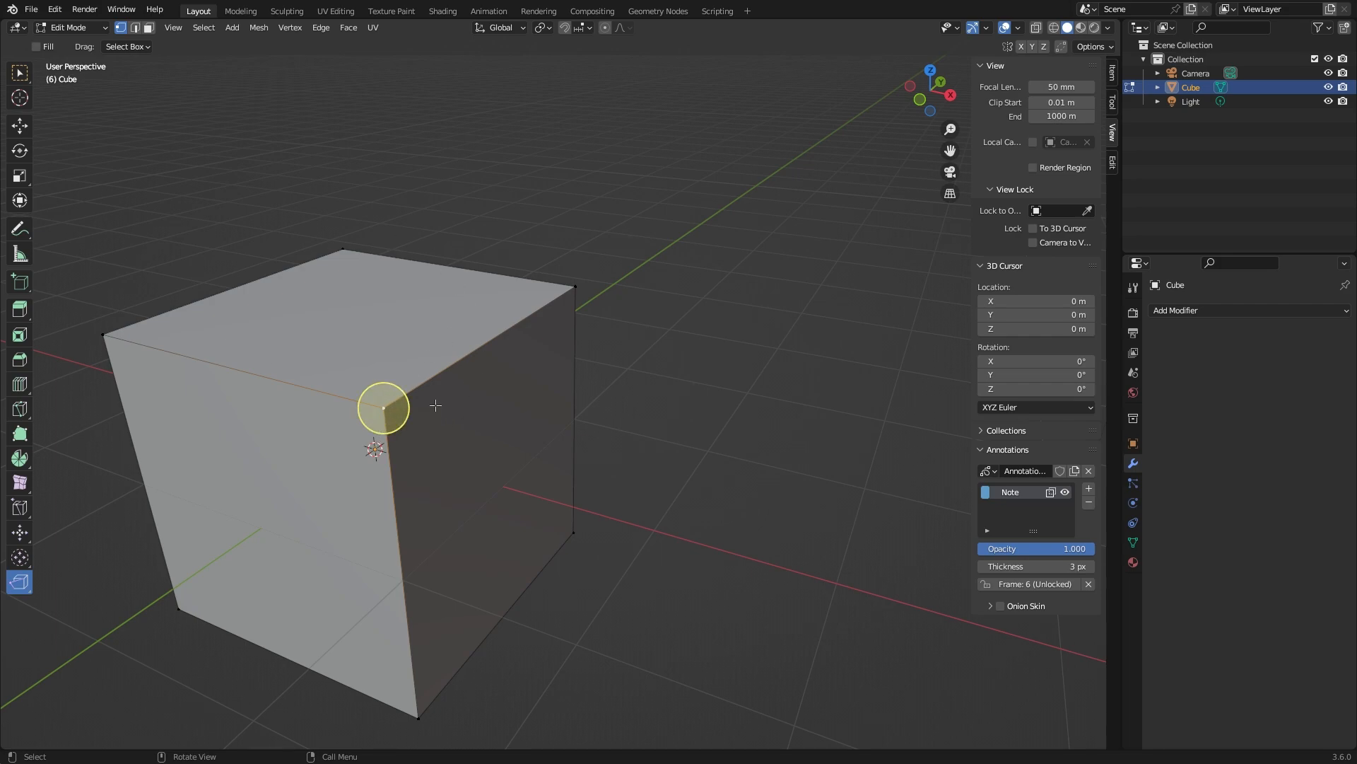
pyautogui.keyDown('shift'); pyautogui.click(584, 286); pyautogui.keyUp('shift')
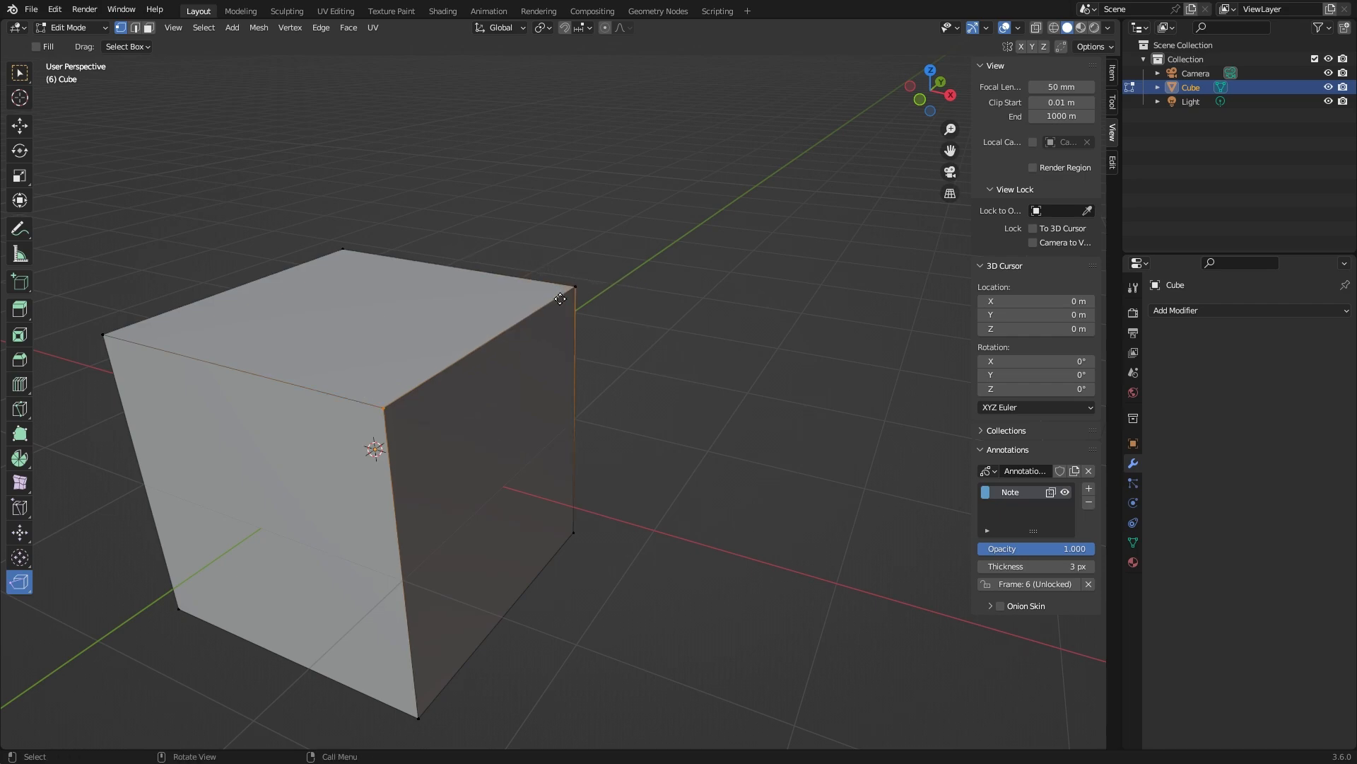
pyautogui.press('e')
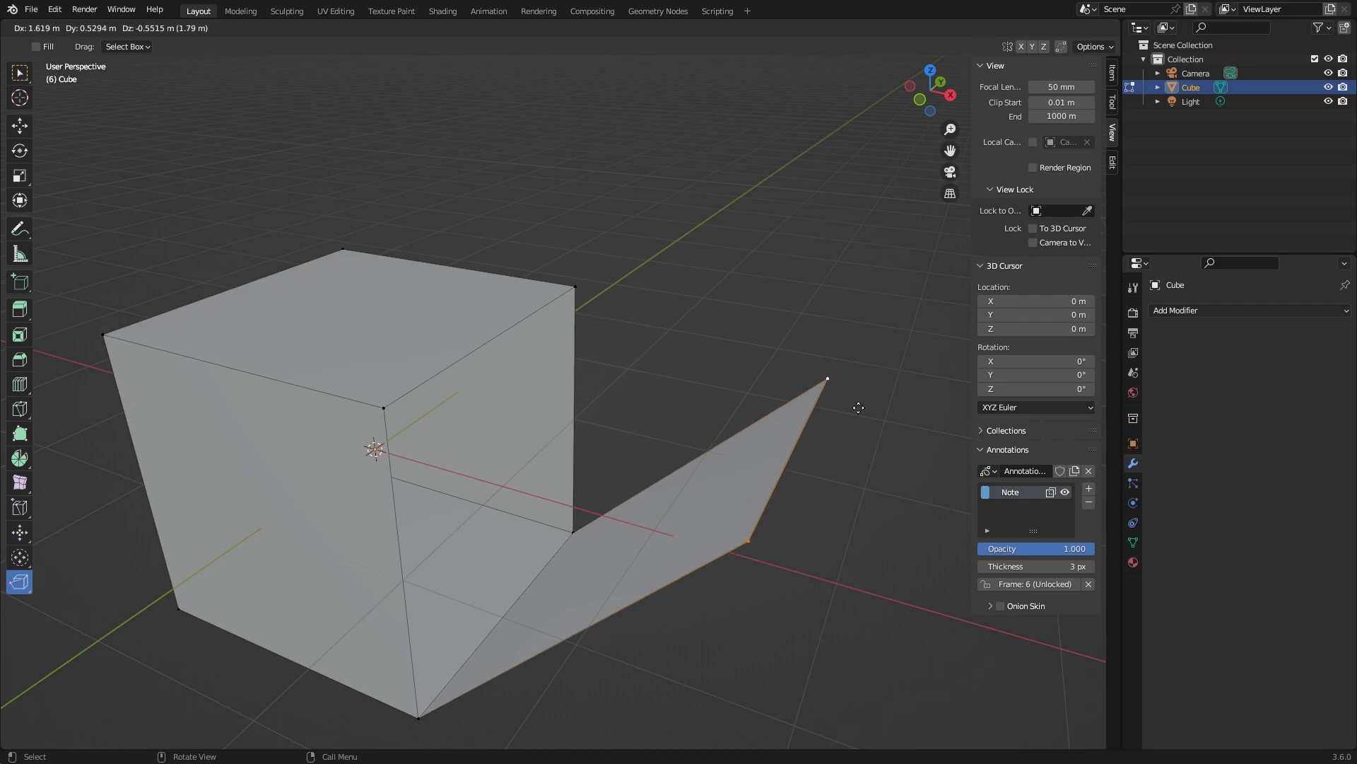
pyautogui.click(795, 445)
# Step: Switch to the Select Box tool, select the opposite side face's two upper vertices, and rip that face outward toward the floor
pyautogui.click(19, 581)
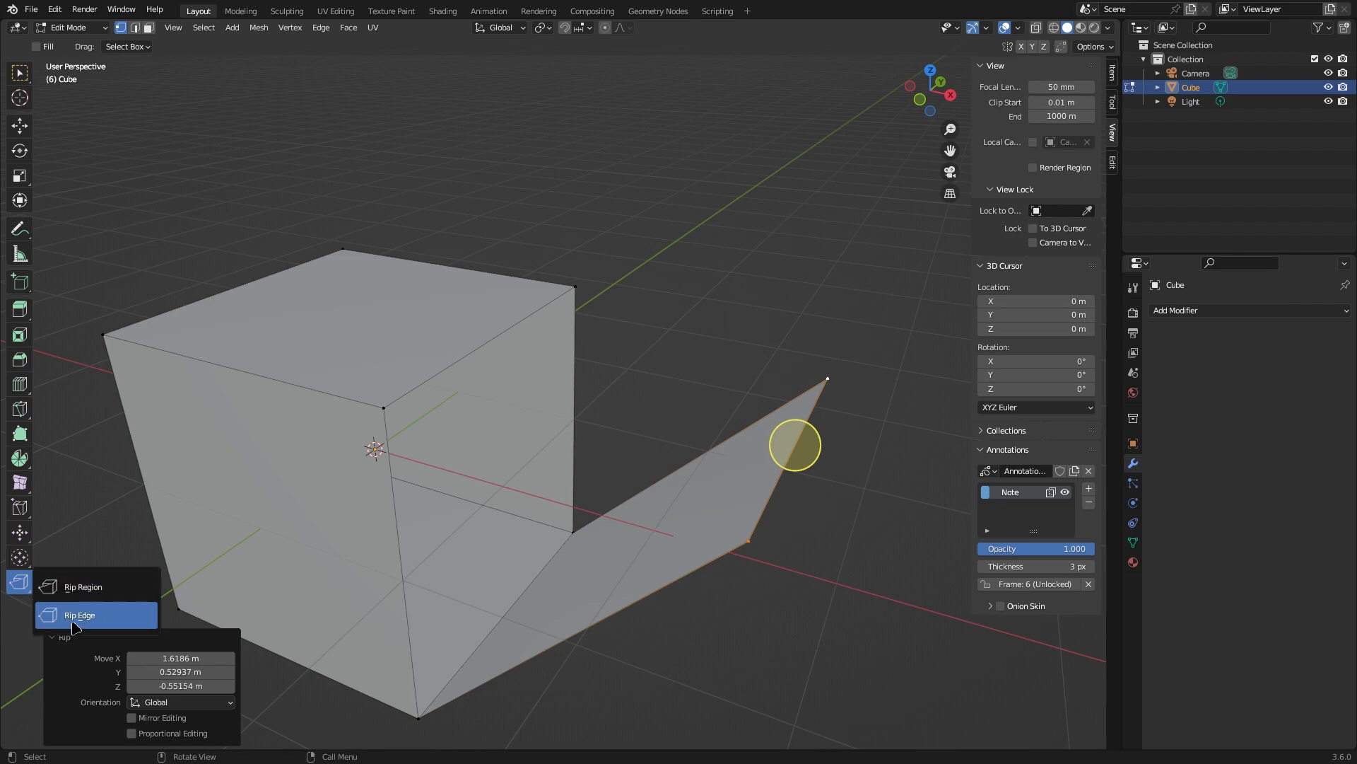
pyautogui.click(15, 74)
pyautogui.moveTo(729, 327); pyautogui.dragTo(528, 319, button='middle')
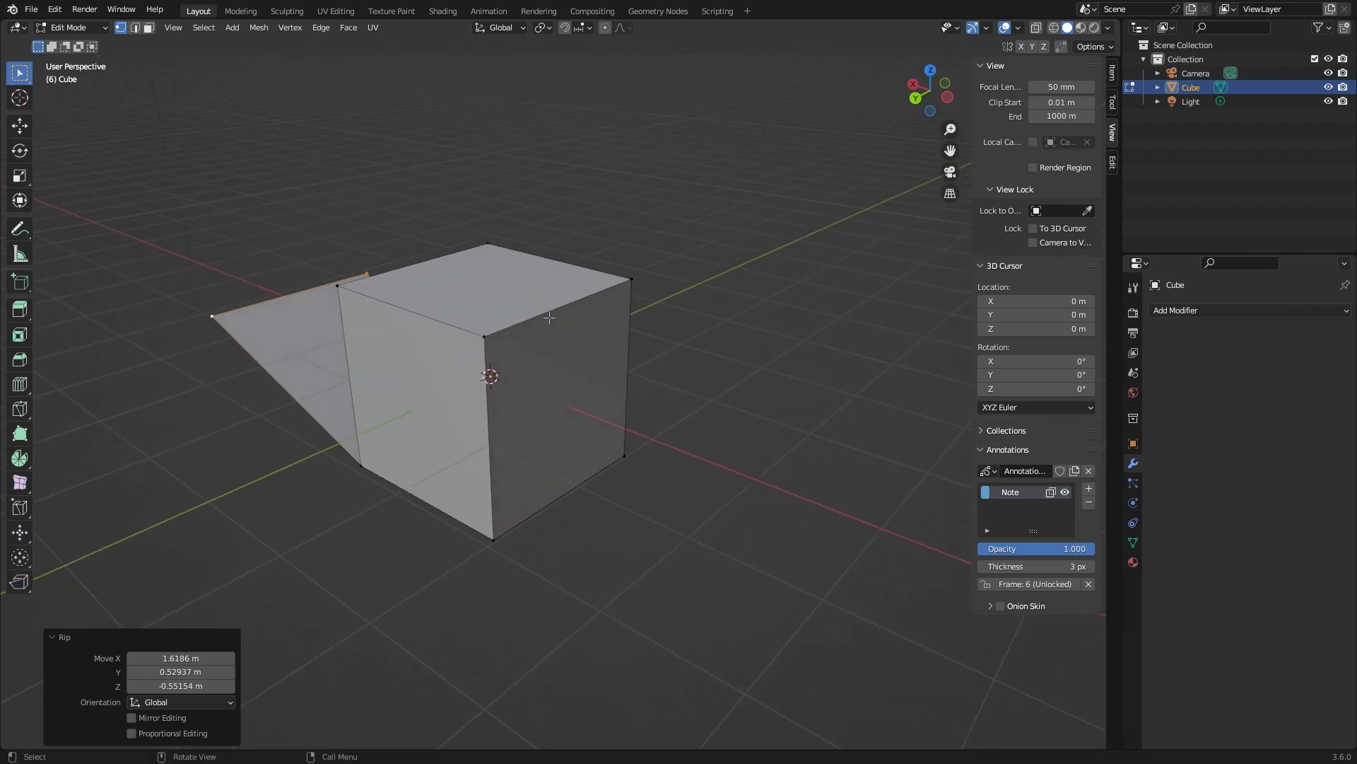
pyautogui.keyDown('shift'); pyautogui.click(630, 281); pyautogui.keyUp('shift')
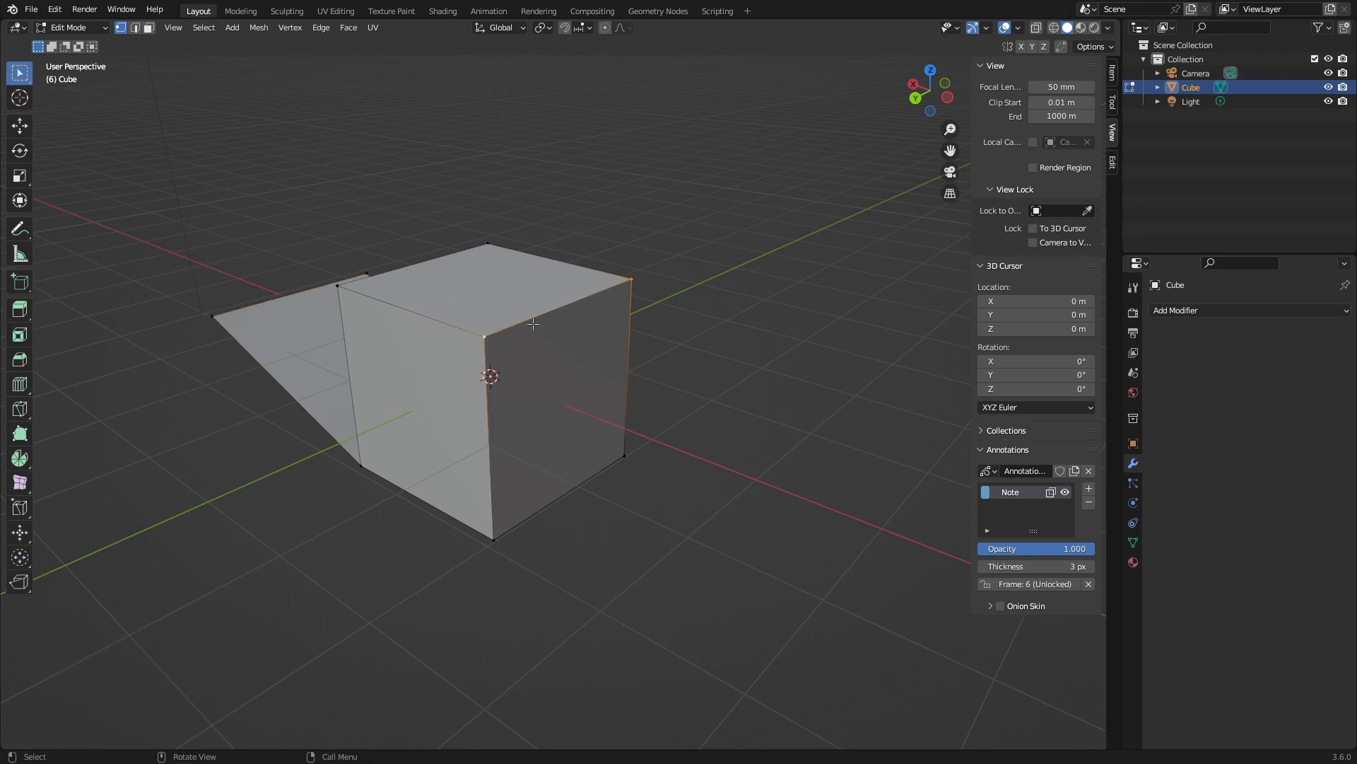
pyautogui.press('v')
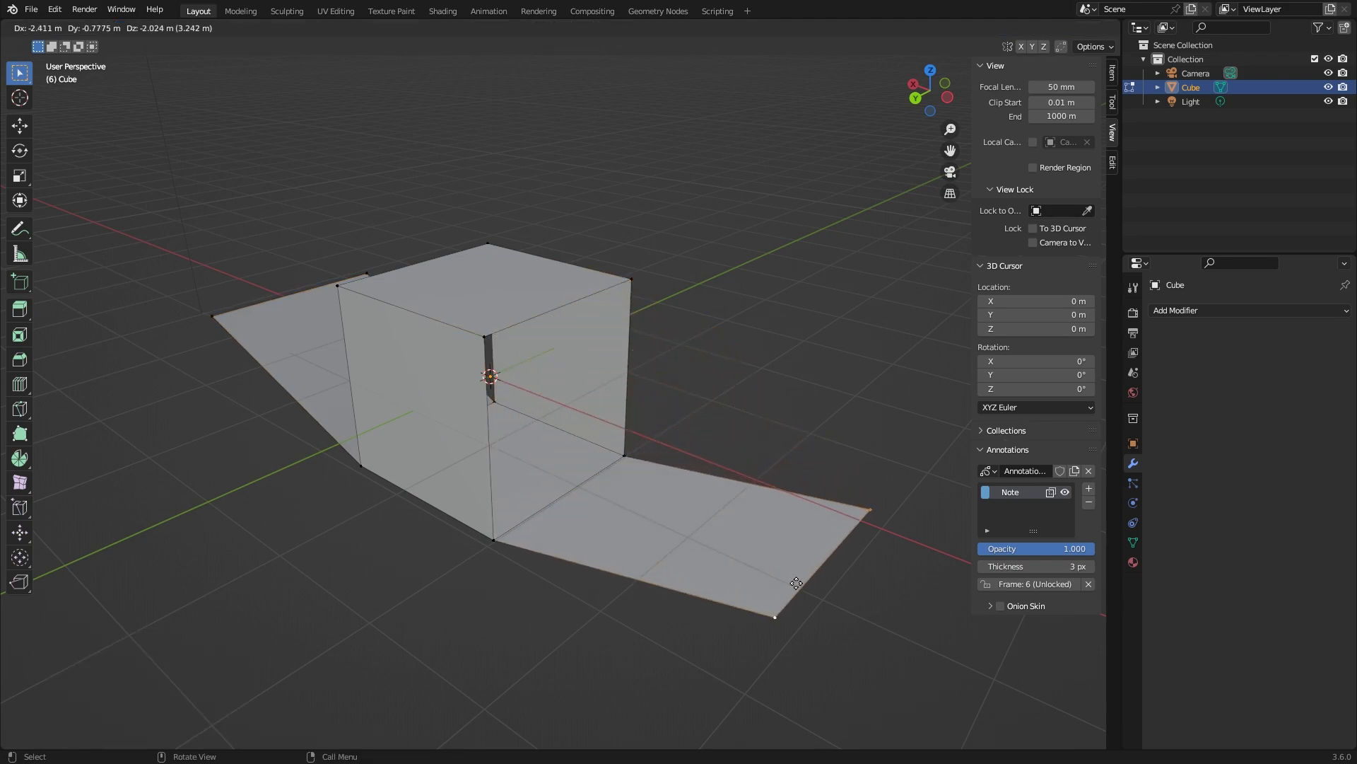
pyautogui.click(808, 645)
# Step: Rip the upper vertices of a third side face outward, about 0.22 m in X, -2.62 m in Y and -1.47 m in Z
pyautogui.moveTo(808, 645); pyautogui.dragTo(687, 263, button='middle')
pyautogui.click(721, 261)
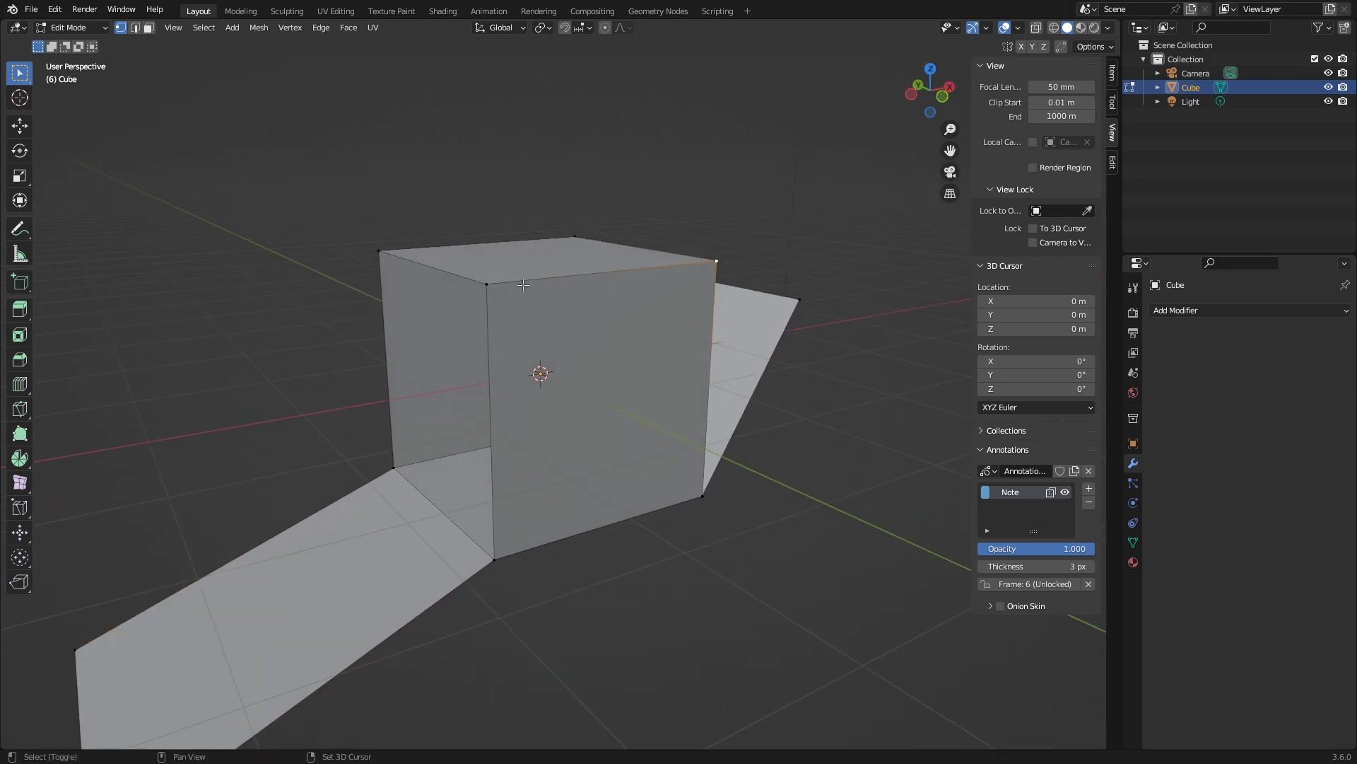
pyautogui.moveTo(497, 283); pyautogui.dragTo(625, 278, button='middle')
pyautogui.press('v')
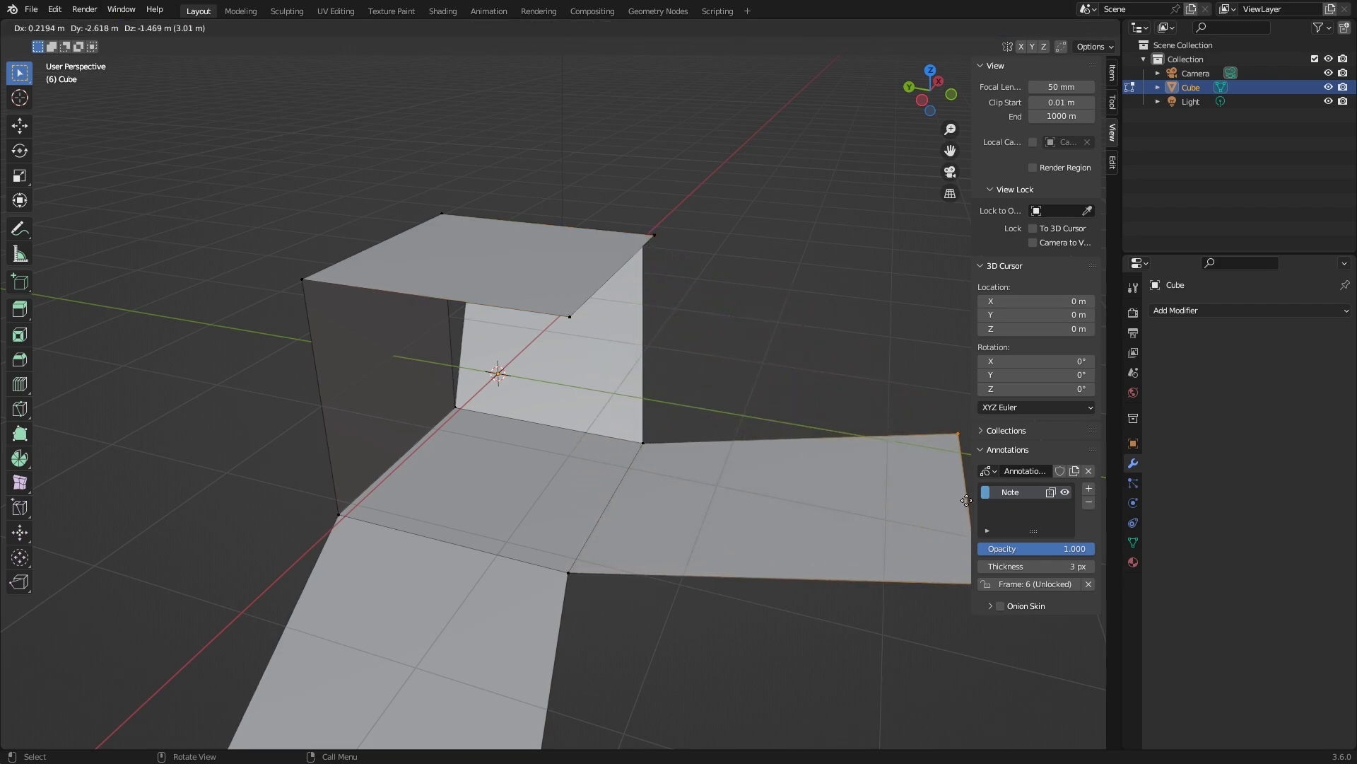
pyautogui.click(966, 499)
# Step: Move the top face's free edge upward to unfold it above the remaining wall, about 2.04 m in Y and 1.71 m in Z
pyautogui.moveTo(966, 499); pyautogui.dragTo(431, 382, button='middle')
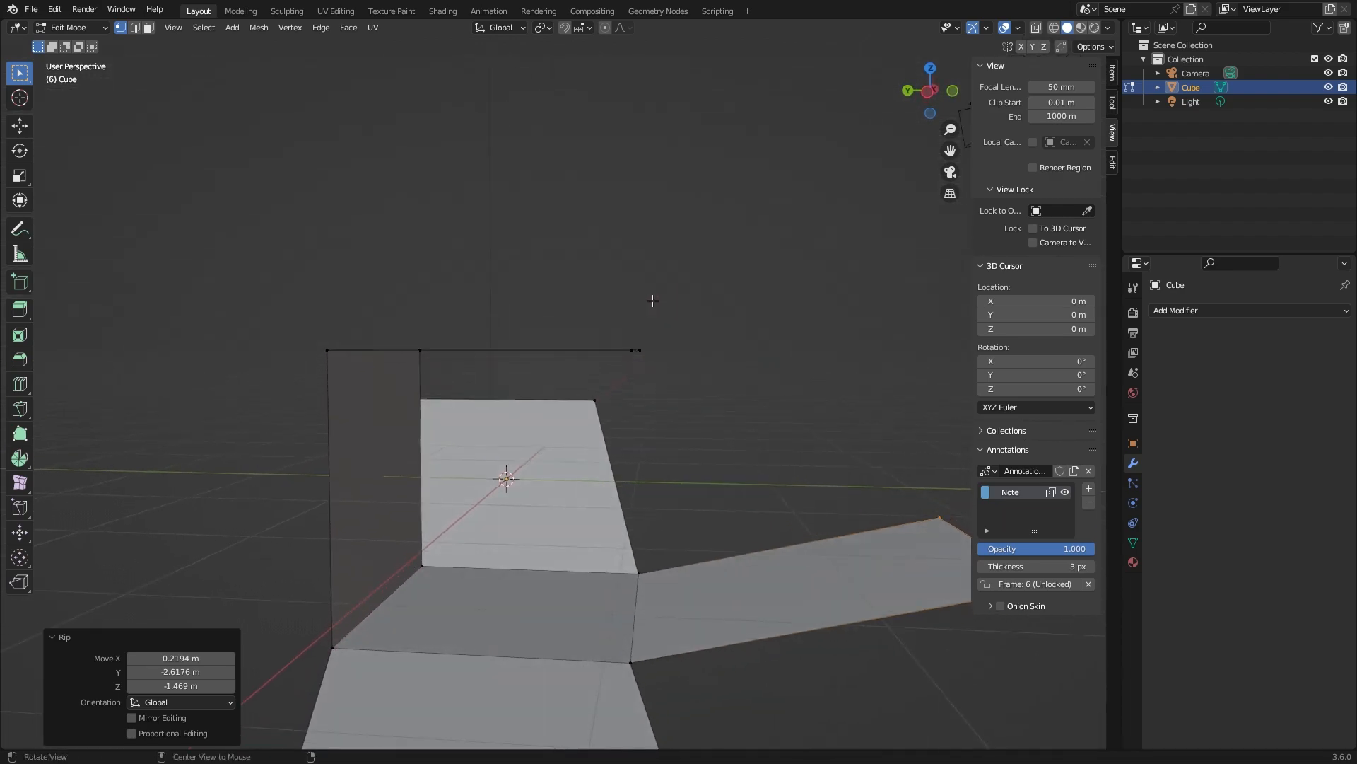
pyautogui.moveTo(597, 404); pyautogui.dragTo(594, 453, button='middle')
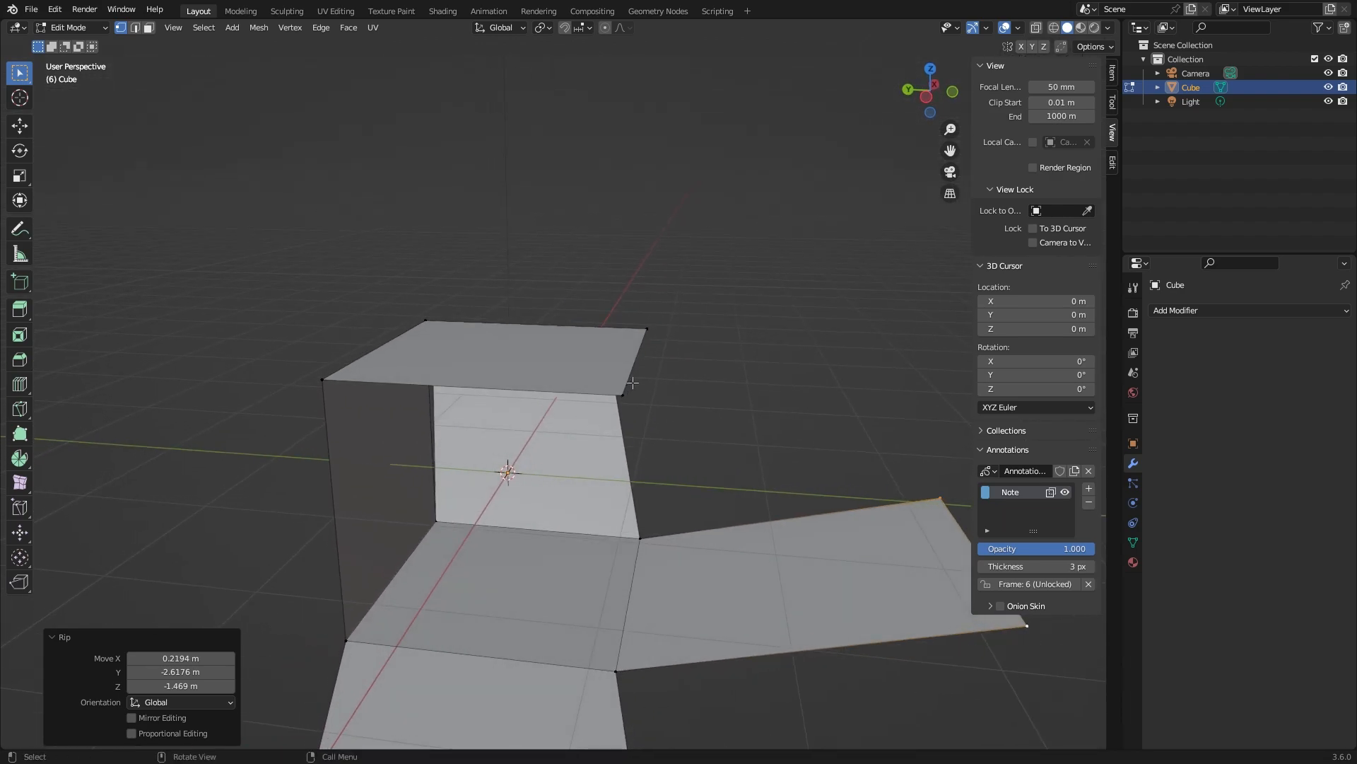
pyautogui.press('g')
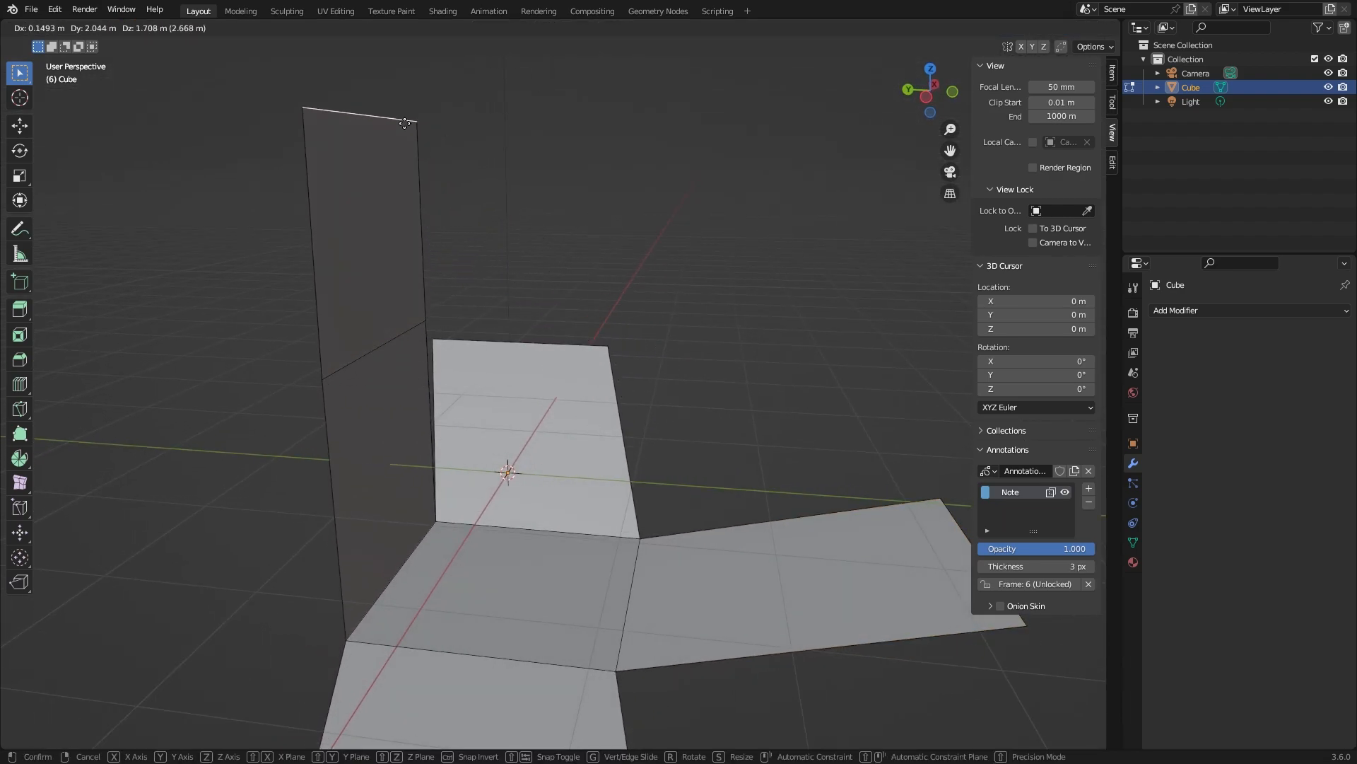
pyautogui.click(405, 123)
# Step: Select the two upright faces in face mode and try rotating them
pyautogui.keyDown('shift'); pyautogui.click(319, 286); pyautogui.keyUp('shift')
pyautogui.moveTo(431, 381); pyautogui.dragTo(439, 345, button='middle')
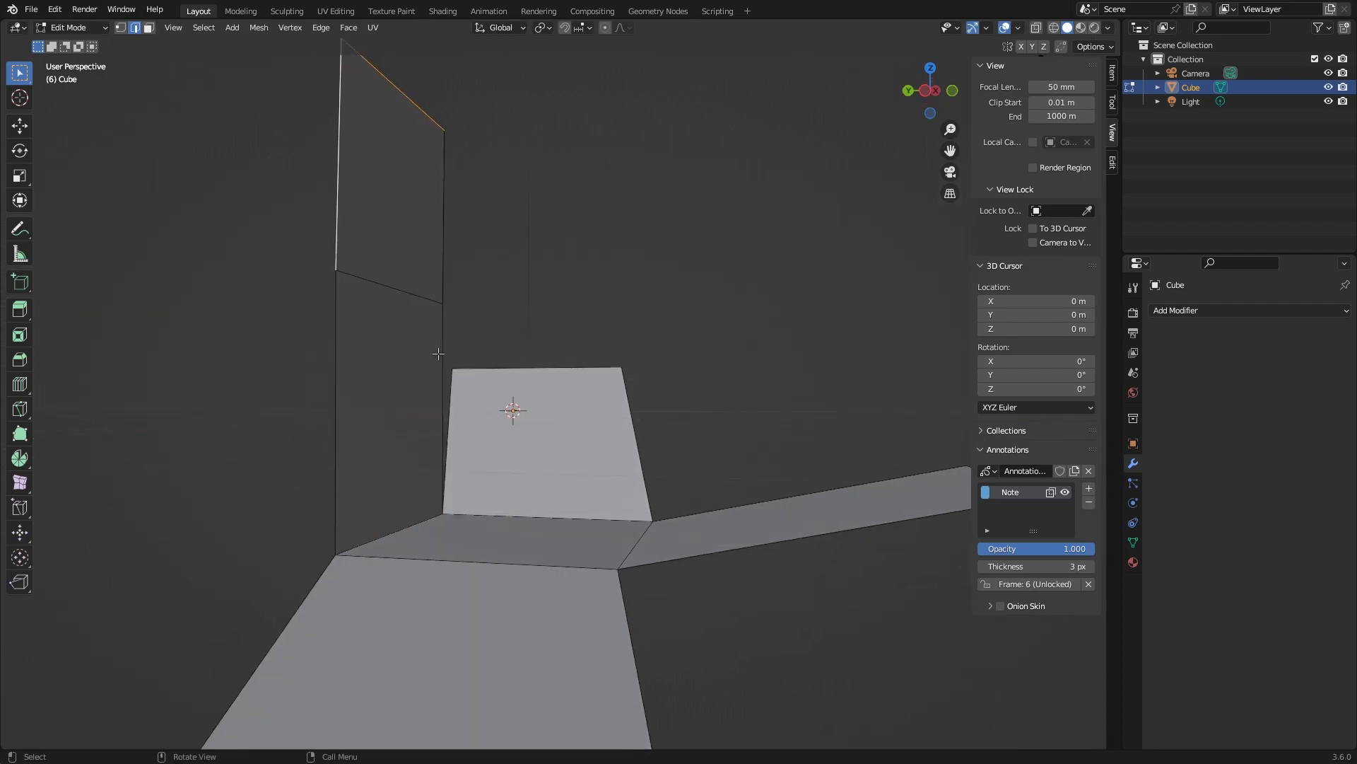
pyautogui.moveTo(439, 416); pyautogui.dragTo(431, 432, button='middle')
pyautogui.press('3')
pyautogui.click(375, 364)
pyautogui.keyDown('shift'); pyautogui.click(360, 210); pyautogui.keyUp('shift')
pyautogui.press('r')
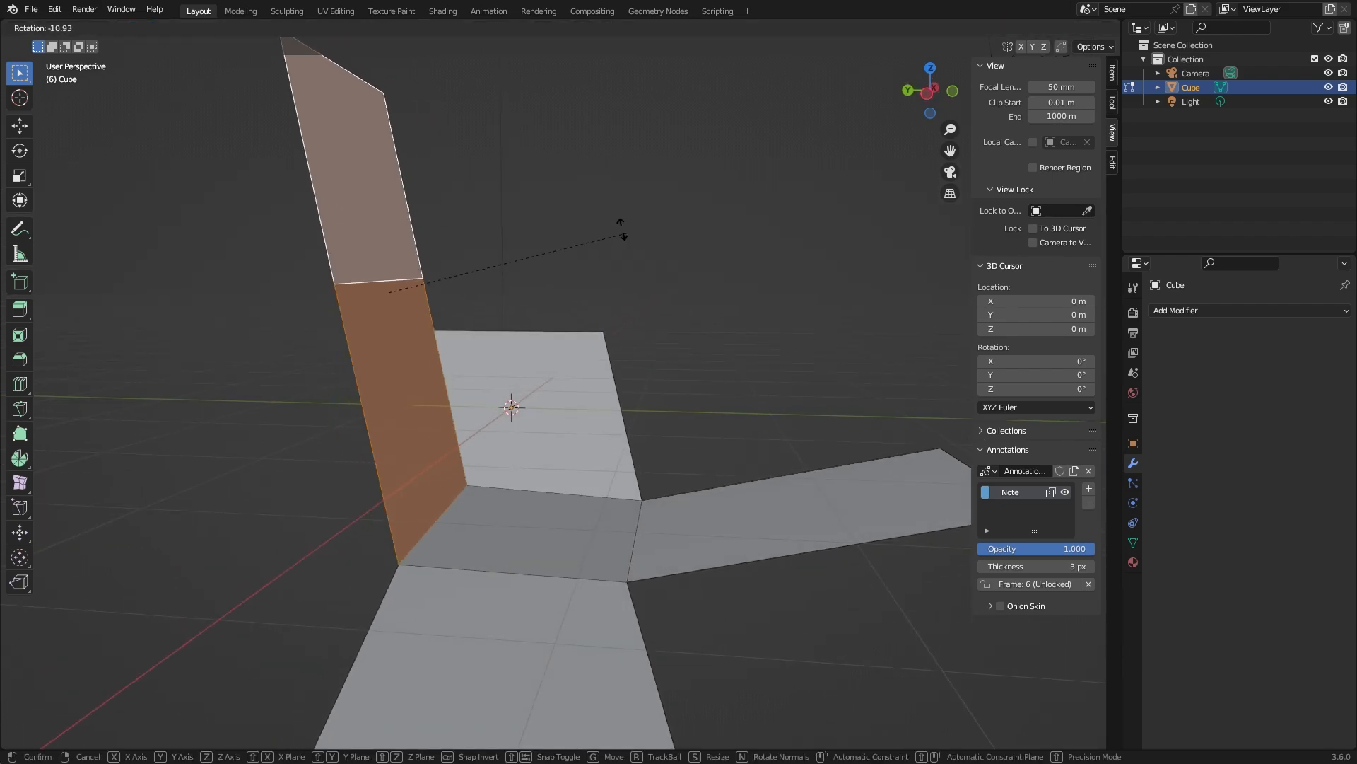
pyautogui.rightClick(584, 238)
# Step: Set the transform pivot point to Active Element
pyautogui.moveTo(603, 273); pyautogui.dragTo(586, 315, button='middle')
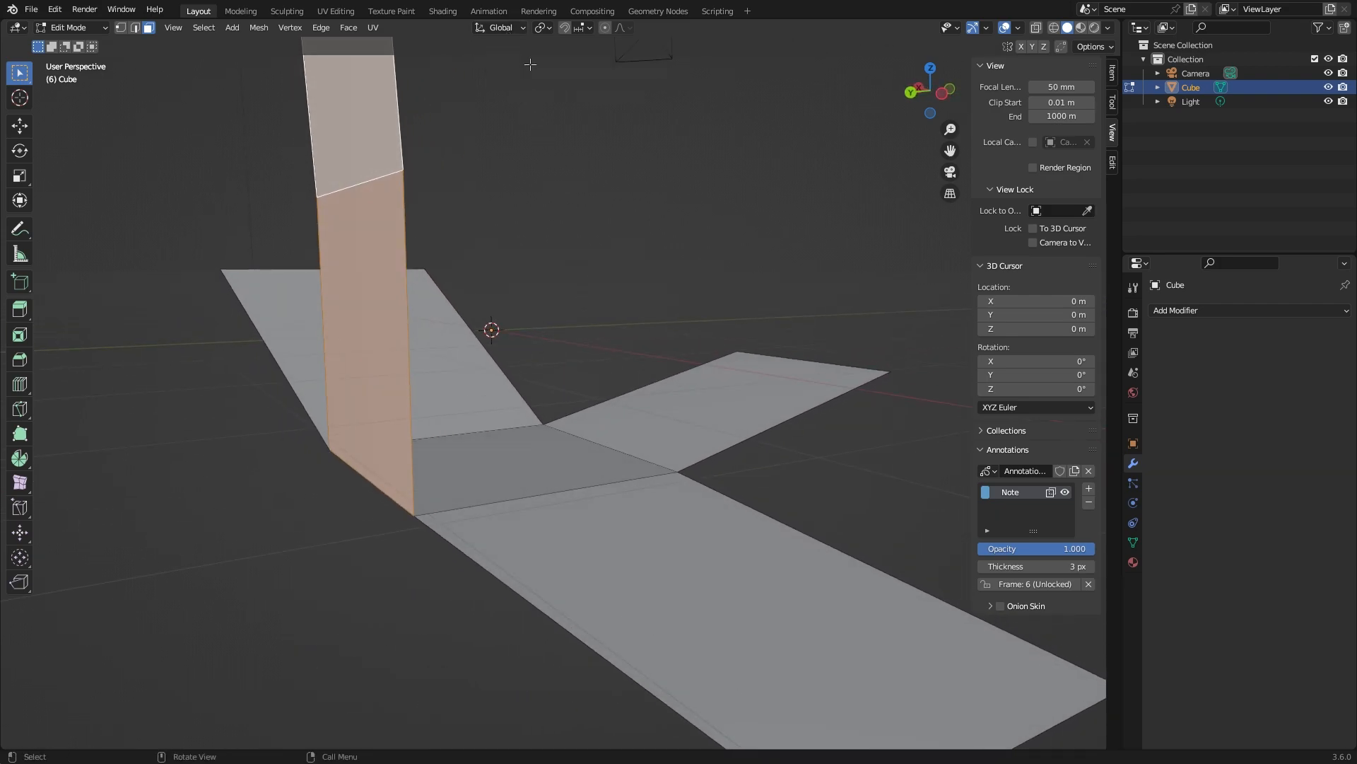
pyautogui.click(543, 28)
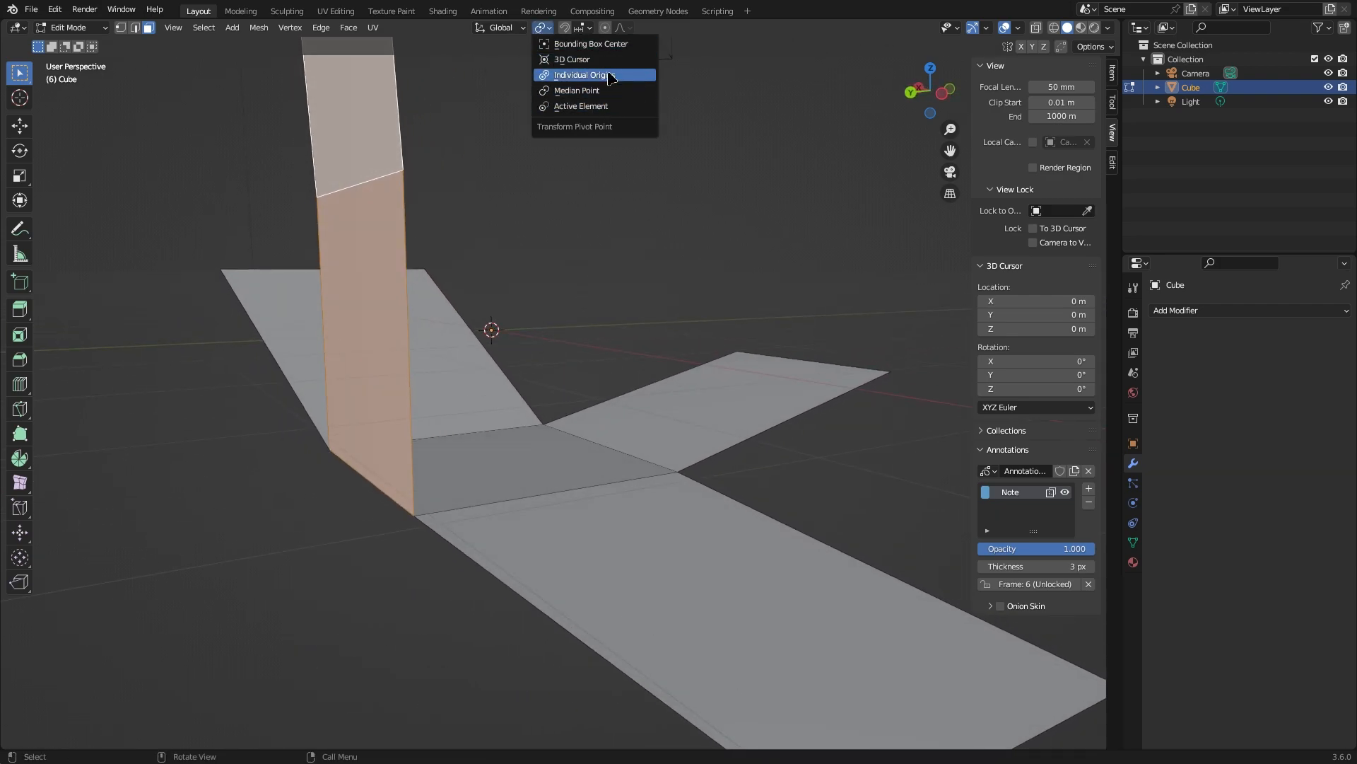
pyautogui.click(587, 80)
pyautogui.click(550, 29)
pyautogui.click(580, 107)
# Step: In edge mode, select the upright strip's upper and middle edges, with its hinge edge at the base face as the active element
pyautogui.moveTo(641, 173); pyautogui.dragTo(506, 180, button='middle')
pyautogui.press('2')
pyautogui.keyDown('shift'); pyautogui.moveTo(534, 123); pyautogui.dragTo(537, 265, button='middle'); pyautogui.keyUp('shift')
pyautogui.click(484, 139)
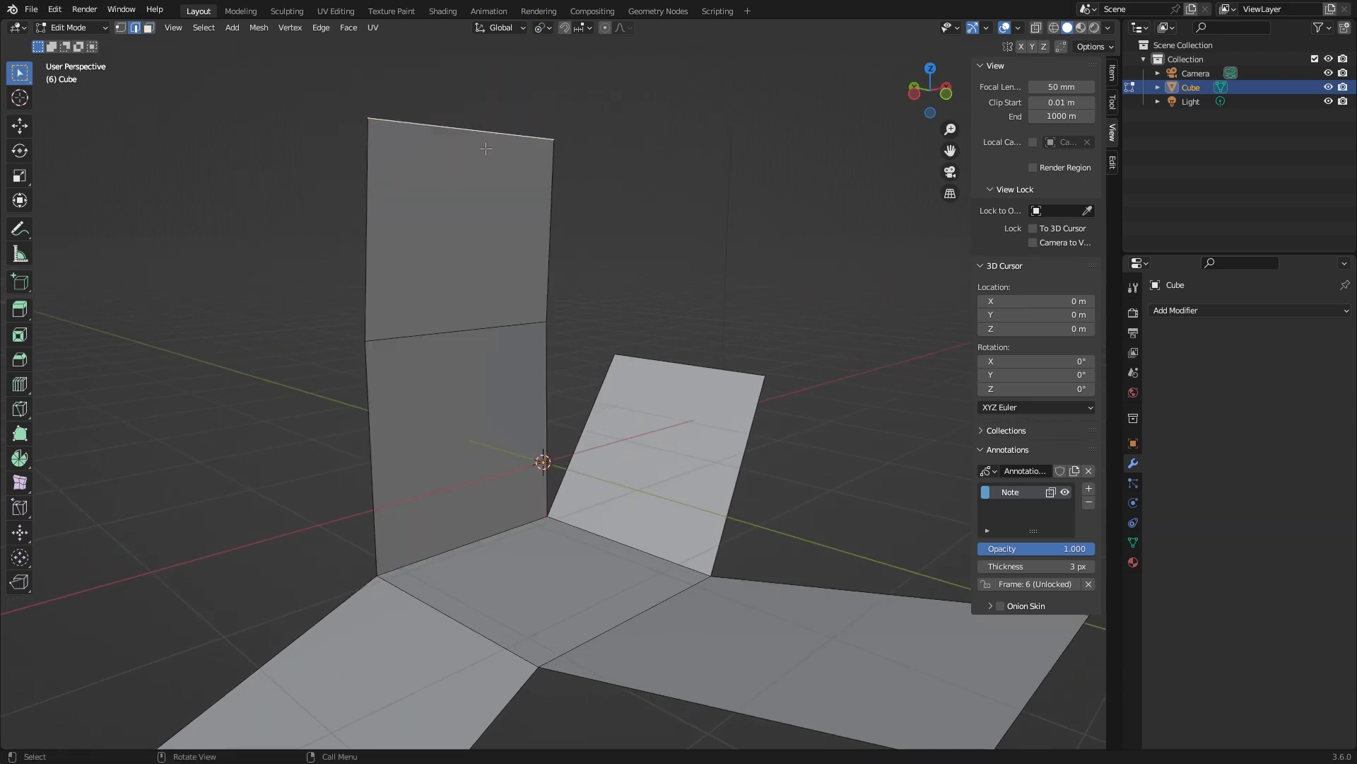
pyautogui.keyDown('shift'); pyautogui.click(496, 326); pyautogui.keyUp('shift')
pyautogui.keyDown('shift'); pyautogui.click(505, 531); pyautogui.keyUp('shift')
# Step: Rotate the selected edges about -92.6° from a side view around the hinge edge to fold the upright strip down flat
pyautogui.moveTo(558, 532); pyautogui.dragTo(682, 509, button='middle')
pyautogui.scroll(-4, 682, 509)
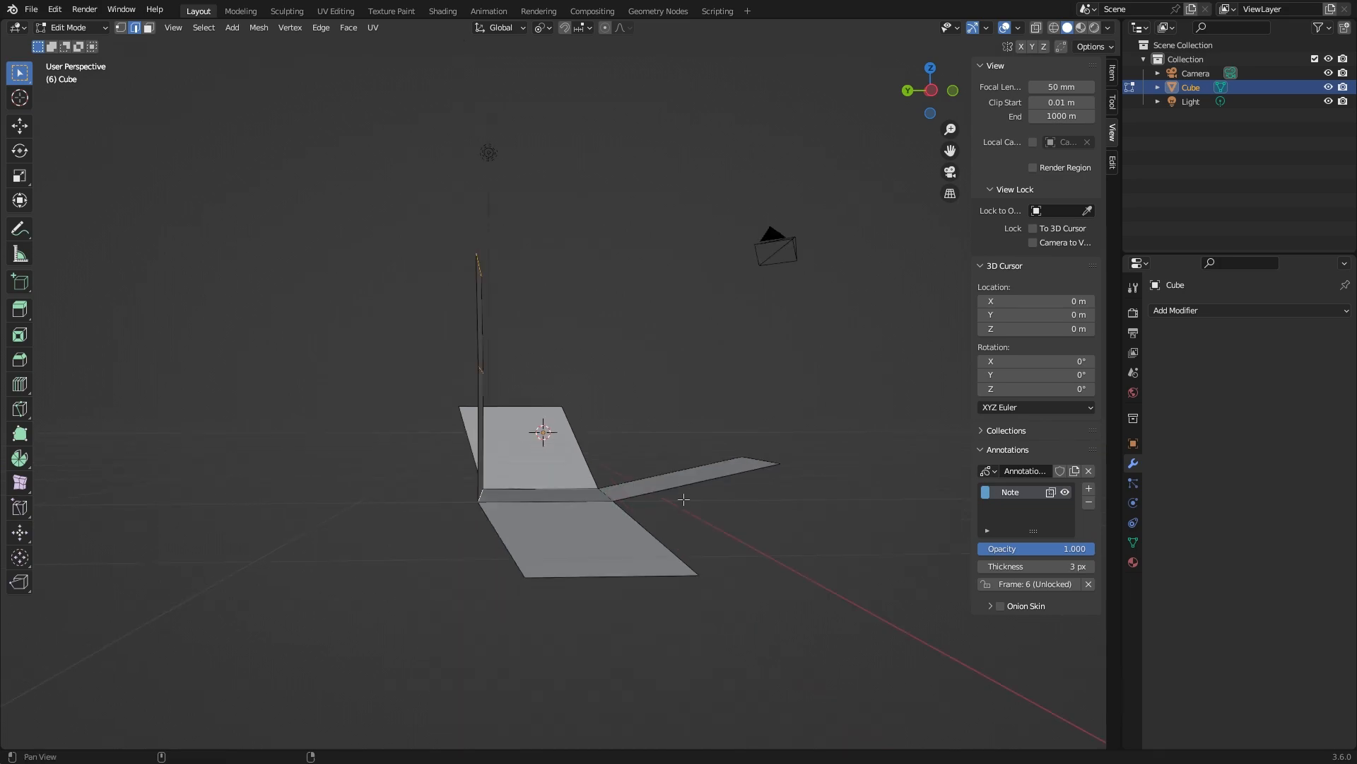
pyautogui.press('r')
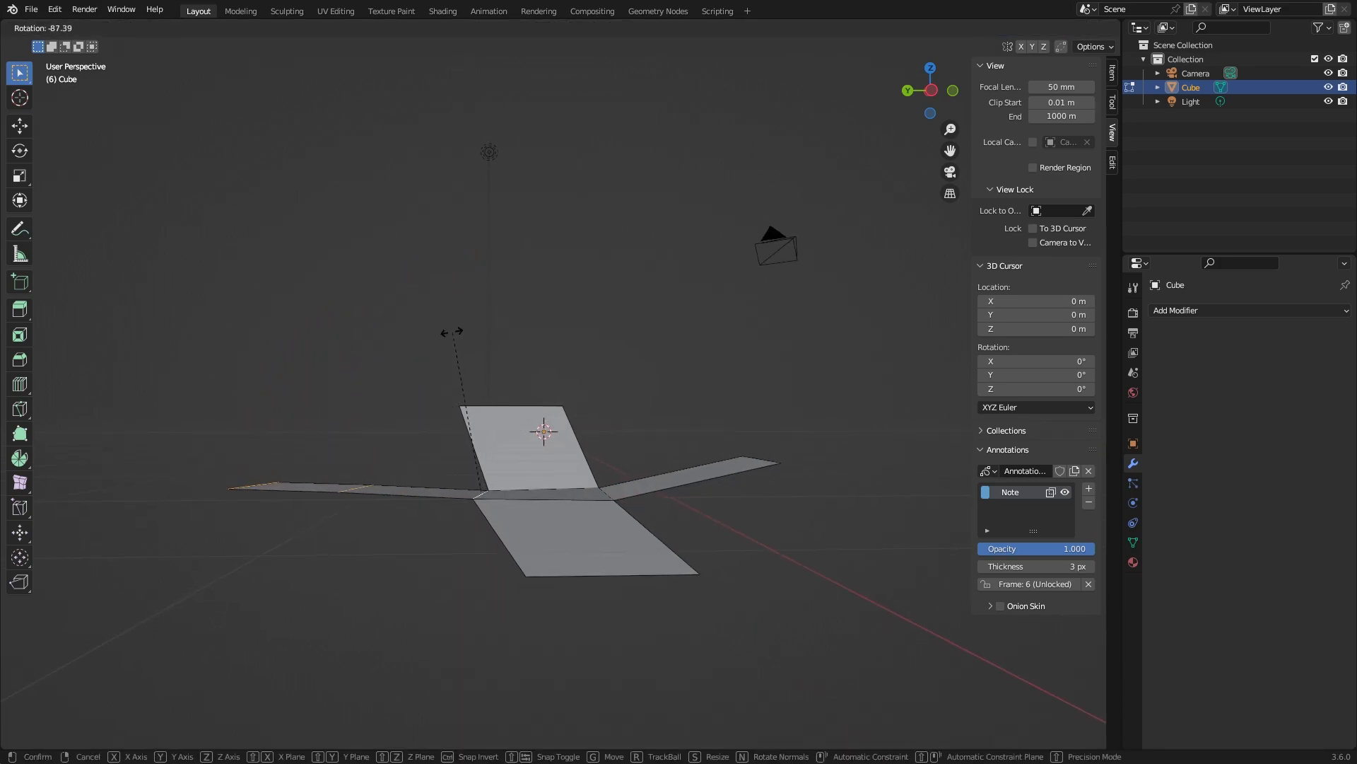
pyautogui.click(440, 339)
pyautogui.moveTo(439, 339); pyautogui.dragTo(541, 358, button='middle')
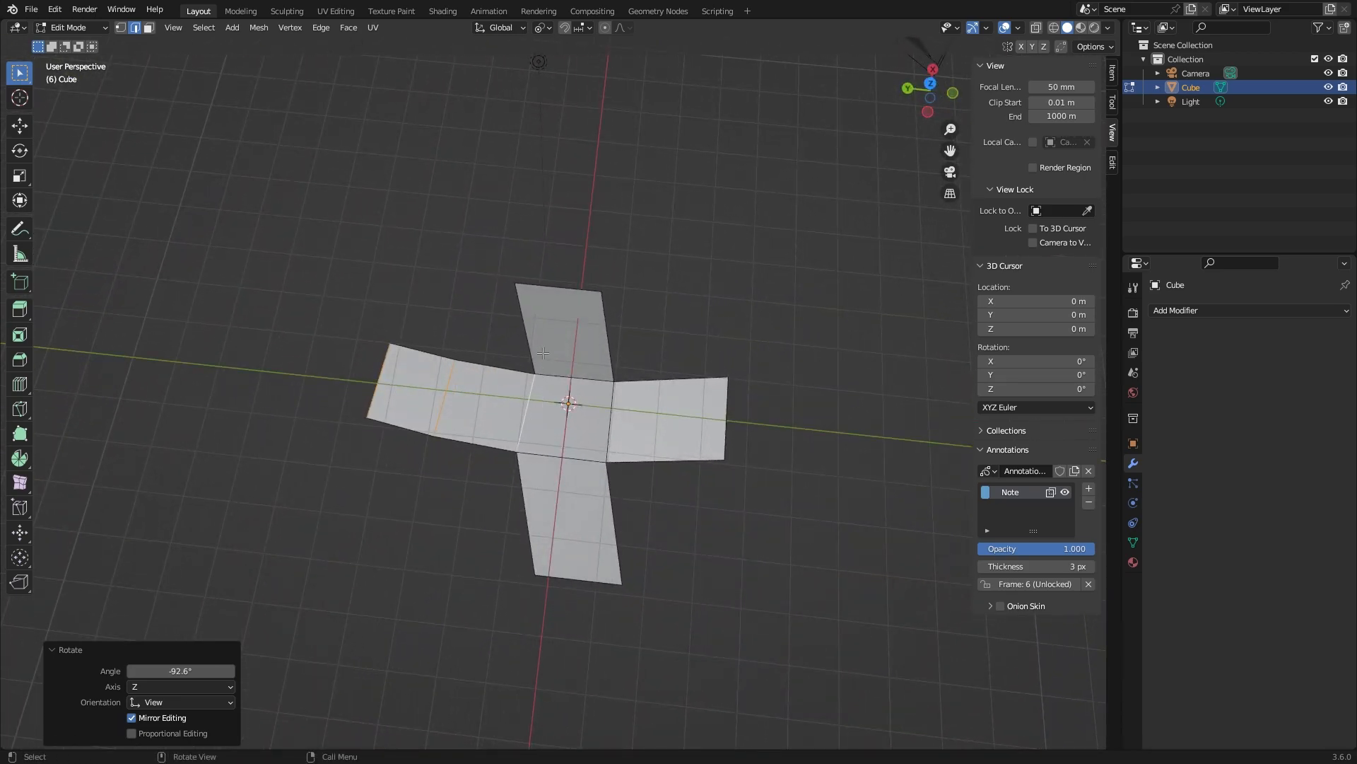
# Step: Annotate a cross-shaped cube net in the empty space beside the unfolded mesh
pyautogui.scroll(-3, 576, 164)
pyautogui.keyDown('shift'); pyautogui.moveTo(565, 207); pyautogui.dragTo(551, 403, button='middle'); pyautogui.keyUp('shift')
pyautogui.press('d')
pyautogui.moveTo(504, 294); pyautogui.dragTo(506, 388)
pyautogui.moveTo(507, 293); pyautogui.dragTo(553, 390)
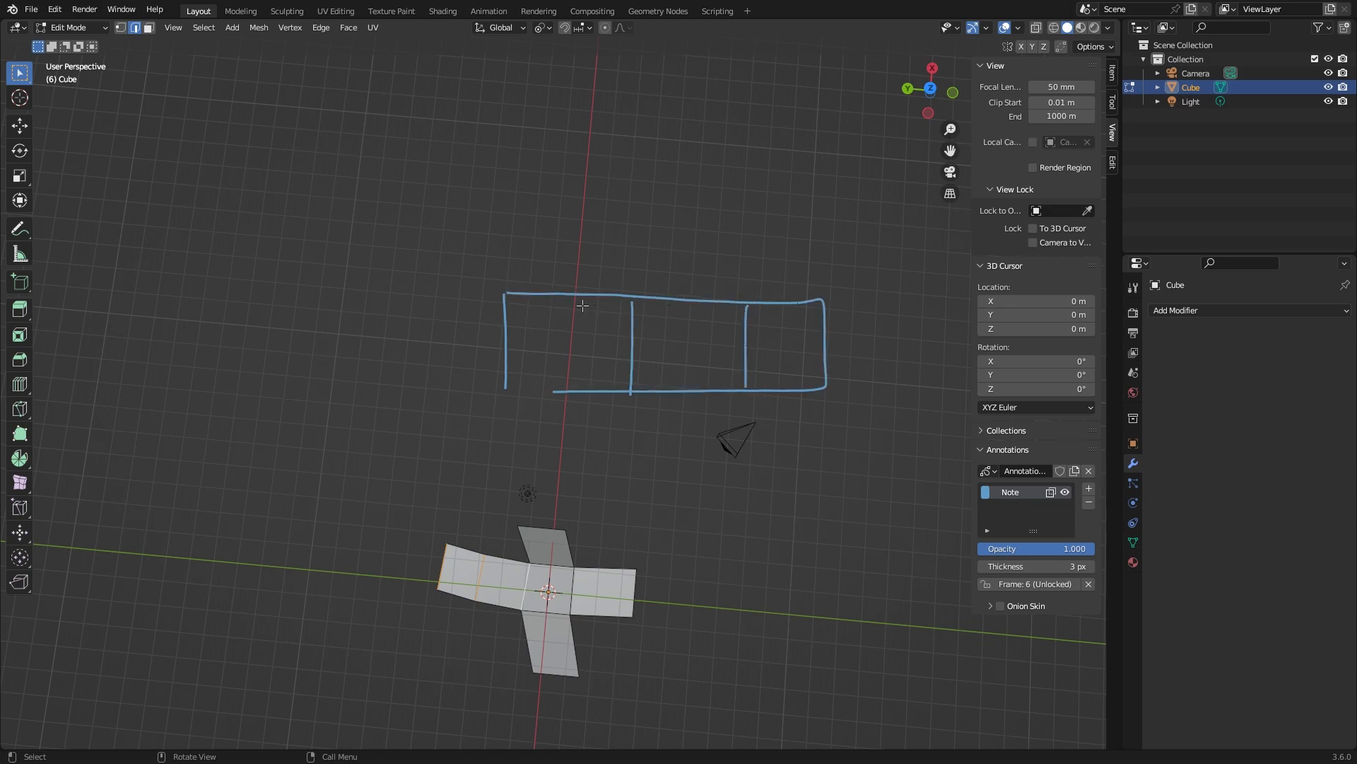
pyautogui.moveTo(823, 301); pyautogui.dragTo(836, 390)
pyautogui.moveTo(636, 391); pyautogui.dragTo(738, 391)
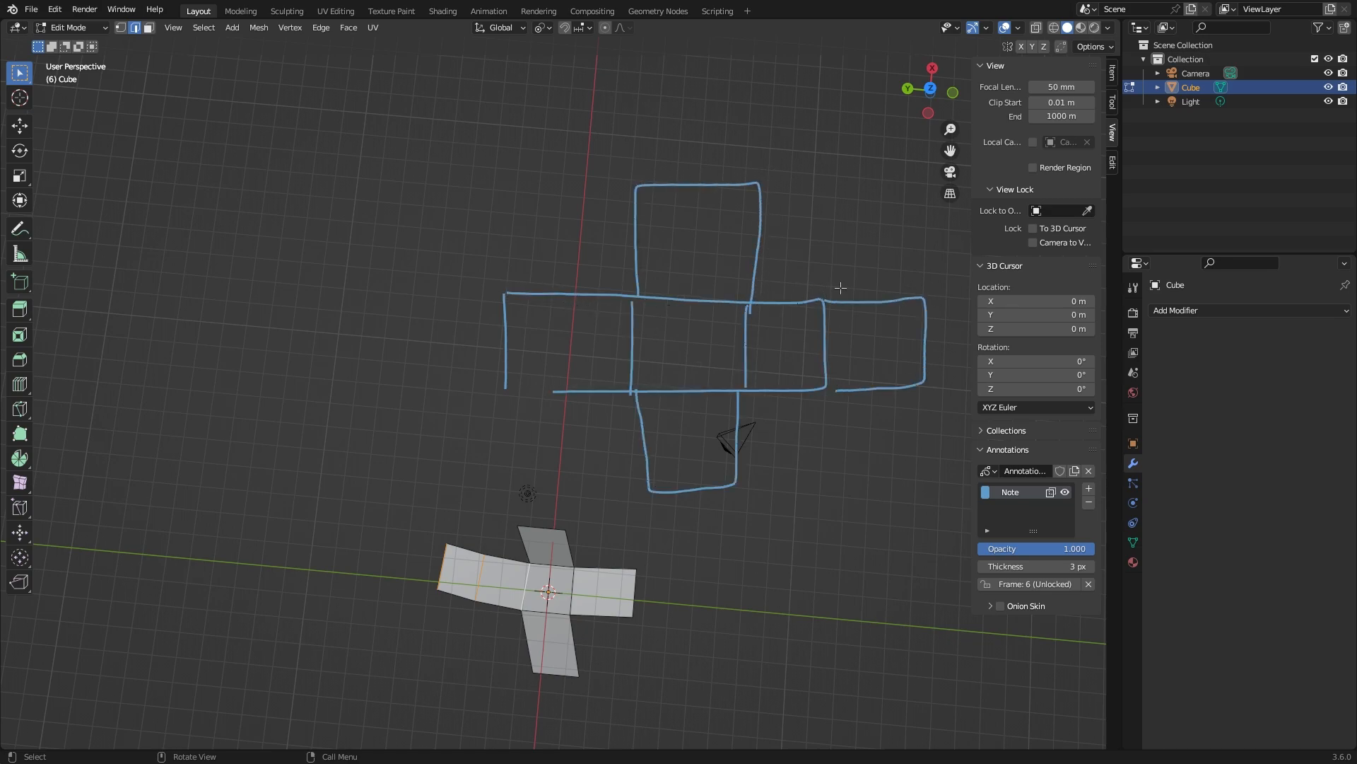
# Step: Erase the cube net annotation and view the unfolded mesh from a lower angle
pyautogui.moveTo(585, 242)
pyautogui.mouseDown(button='right')
pyautogui.moveTo(619, 631)
pyautogui.moveTo(488, 663)
pyautogui.mouseUp(button='right')
pyautogui.scroll(3, 53, 541)
pyautogui.moveTo(489, 742)
pyautogui.keyDown('alt'); pyautogui.keyDown('shift'); pyautogui.mouseDown()
pyautogui.moveTo(502, 498)
pyautogui.moveTo(594, 429)
pyautogui.mouseUp(); pyautogui.keyUp('shift'); pyautogui.keyUp('alt')
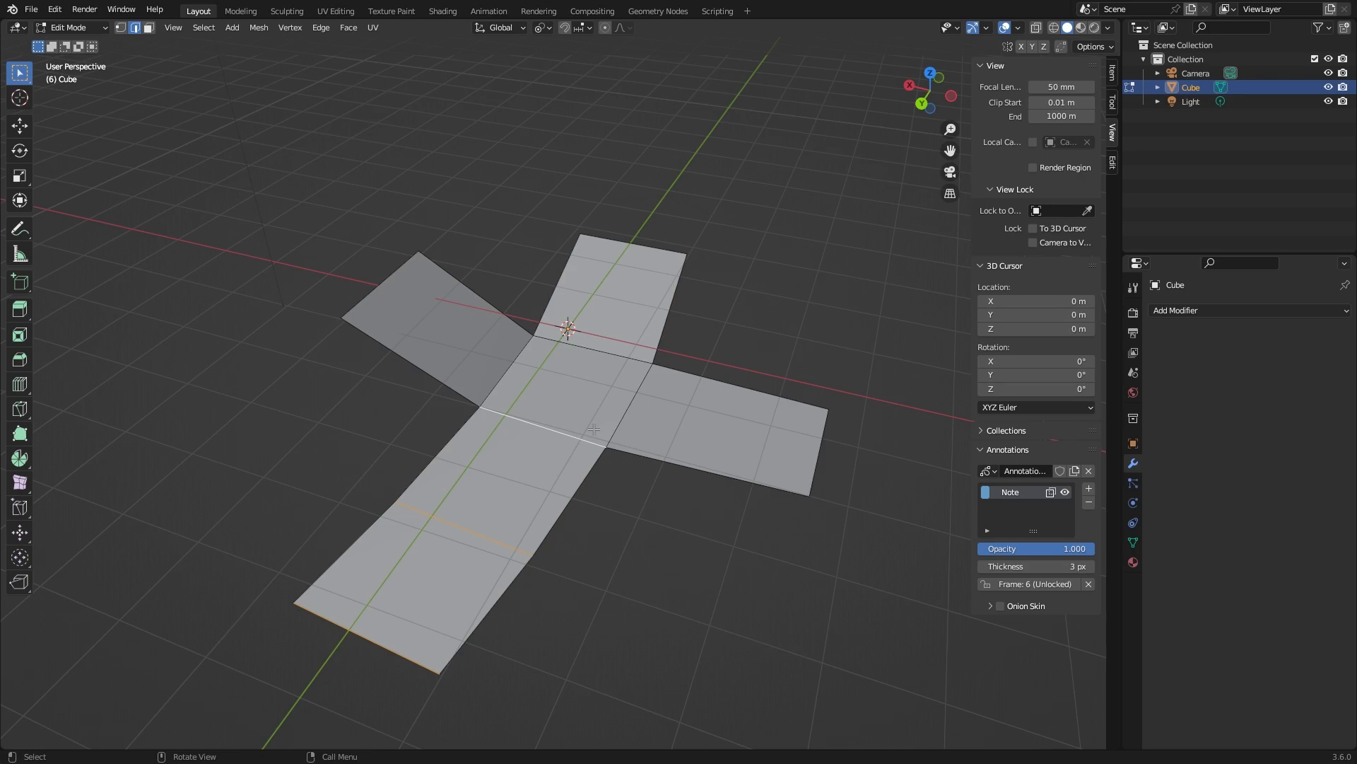
# Step: Delete the unfolded mesh in Object Mode and add a 2 m cube at the world origin
pyautogui.press('Tab')
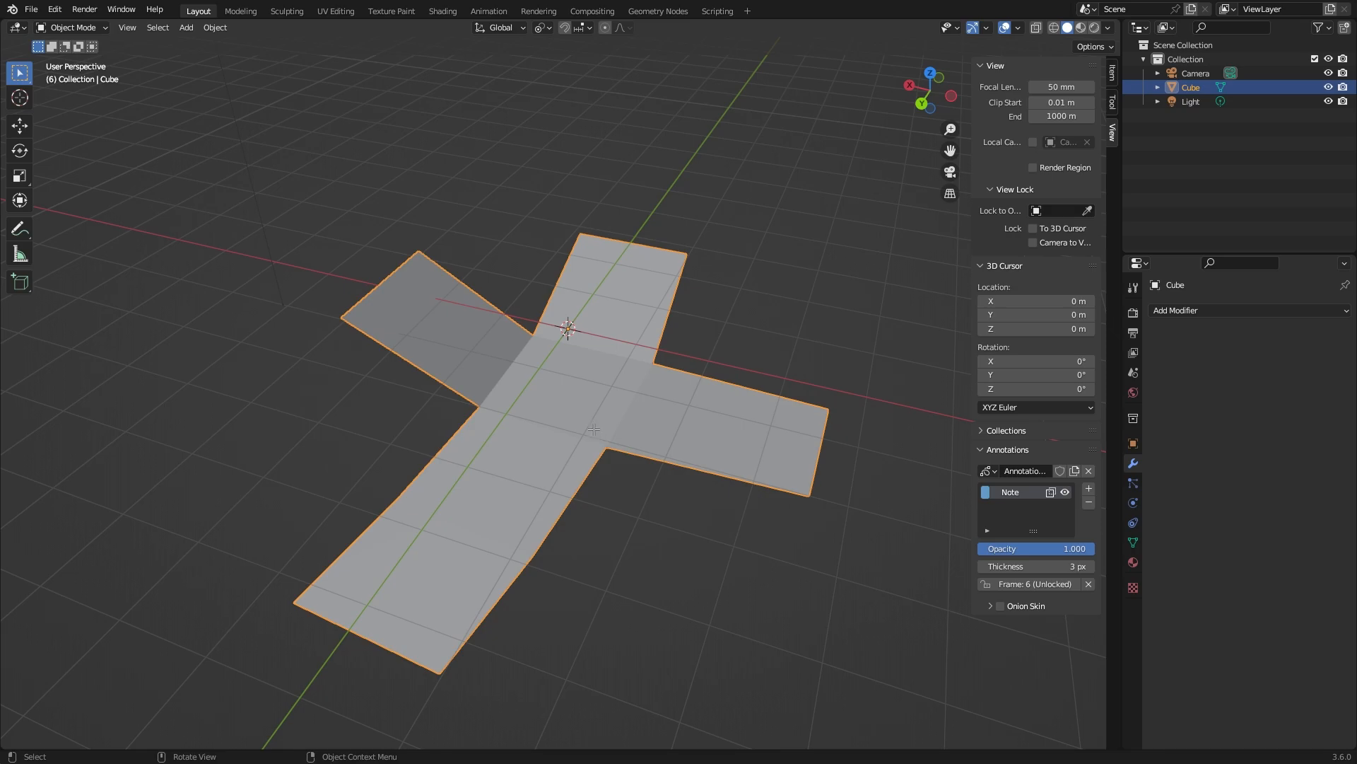
pyautogui.press('Tab')
pyautogui.press('Tab')
pyautogui.press('Delete')
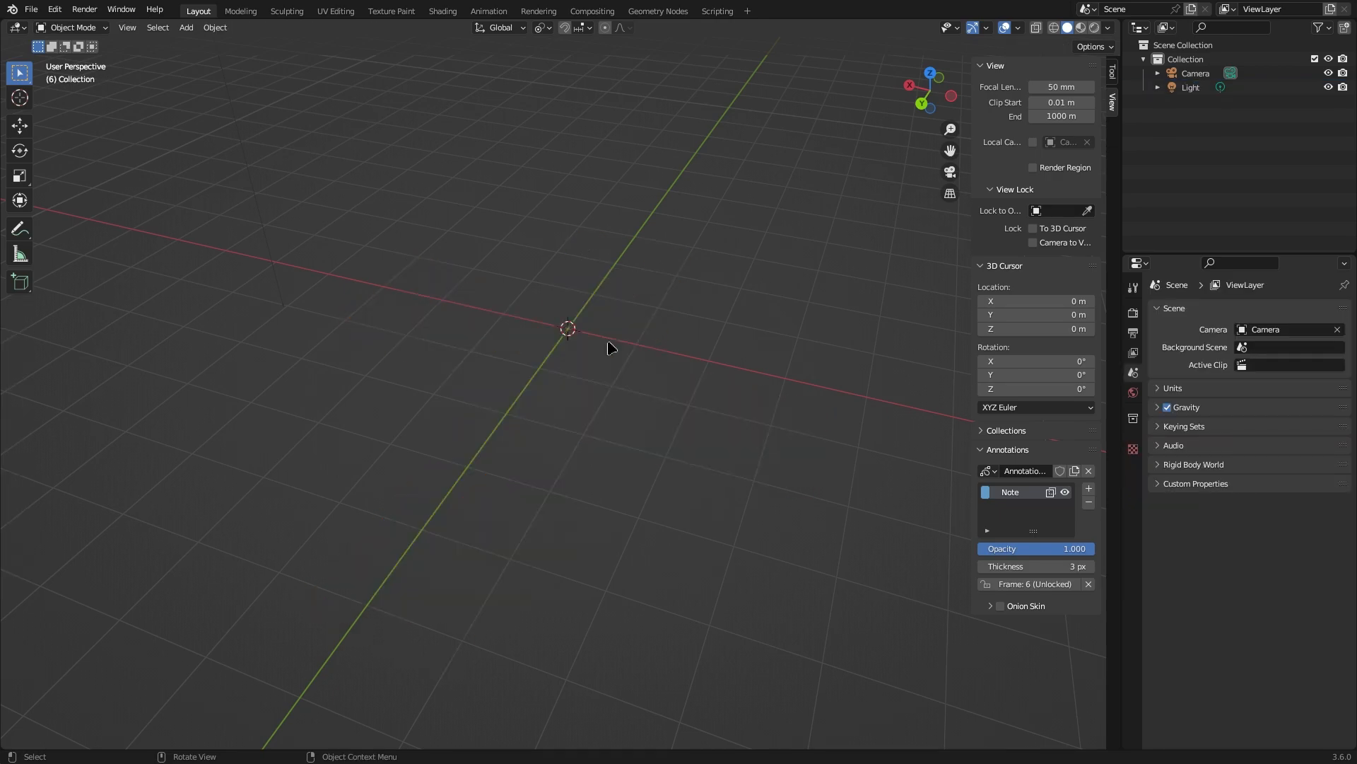
pyautogui.hotkey('shift', 'a')
pyautogui.click(636, 354)
pyautogui.moveTo(730, 357); pyautogui.dragTo(554, 339, button='middle')
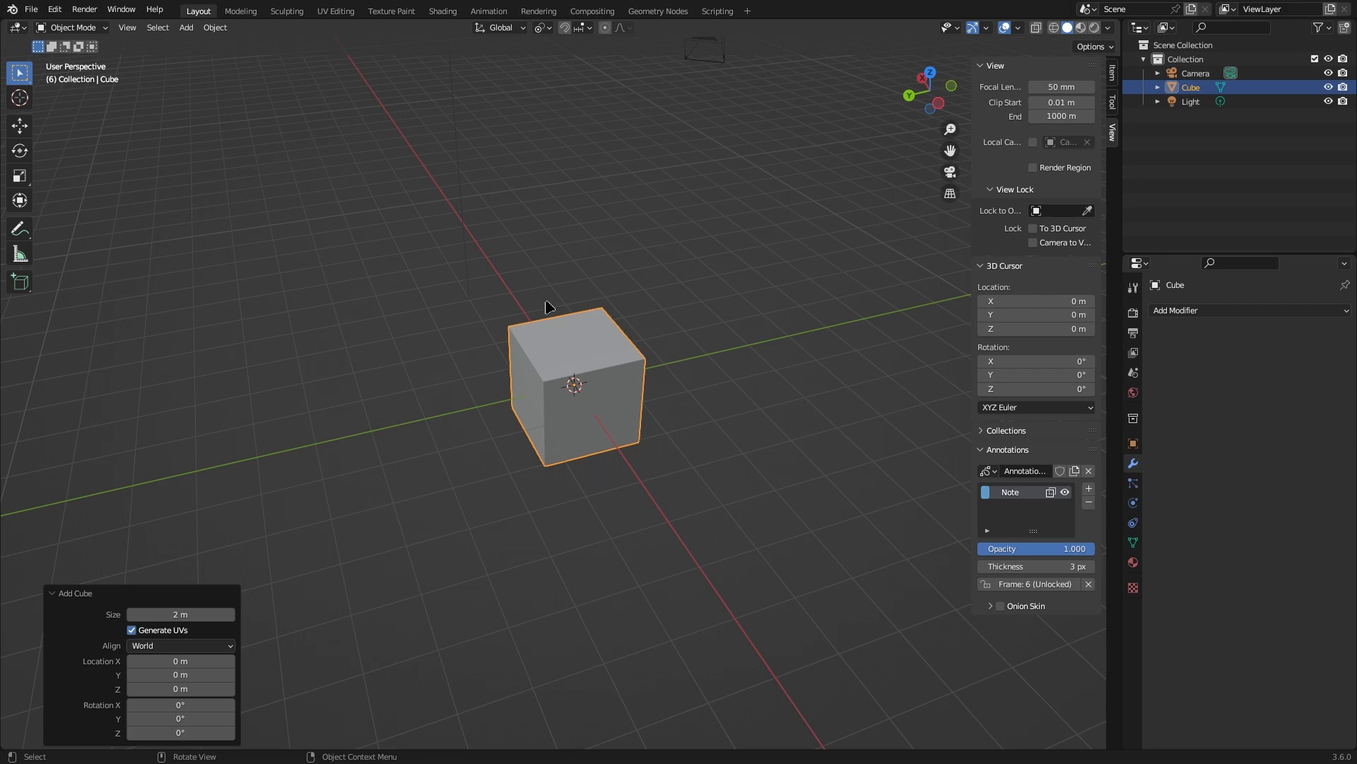
# Step: Enter Edit Mode on the new cube and bring up the list of mesh operations
pyautogui.press('Tab')
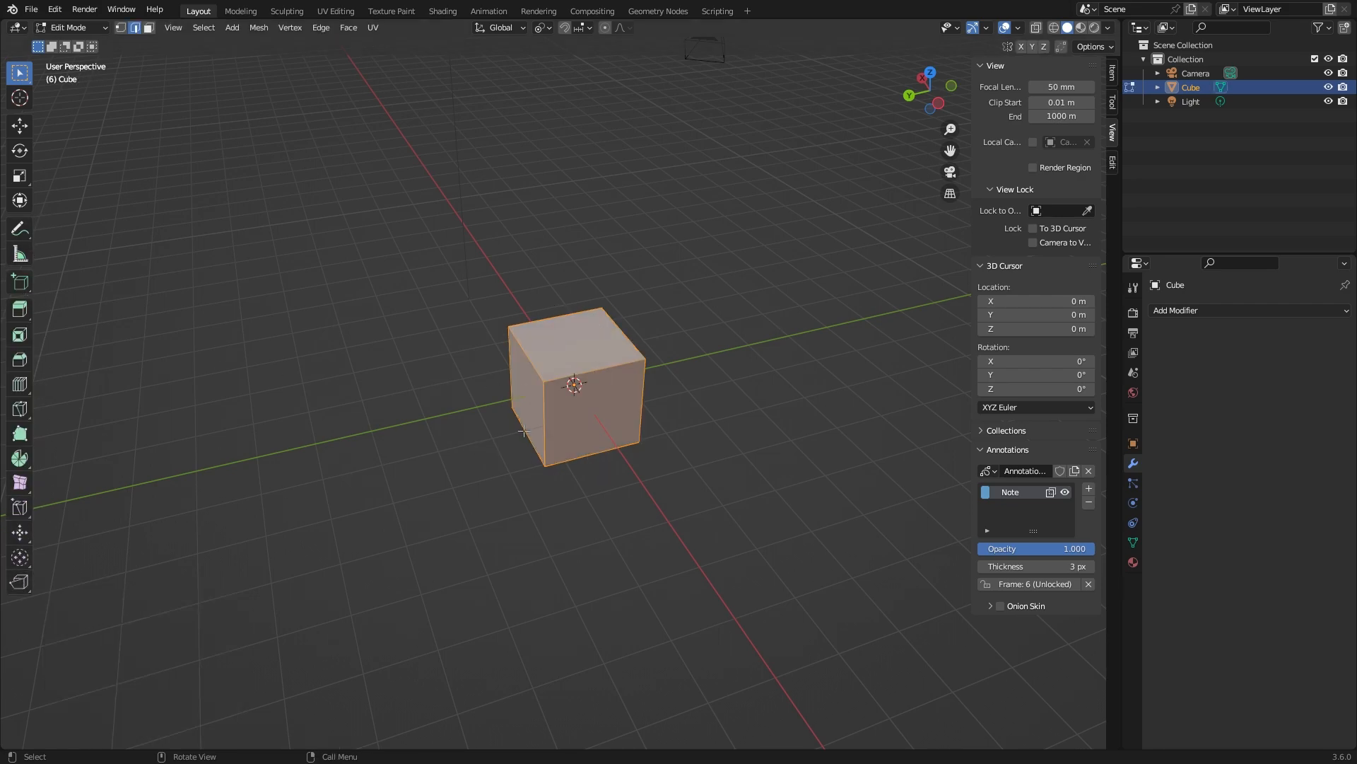
pyautogui.click(256, 29)
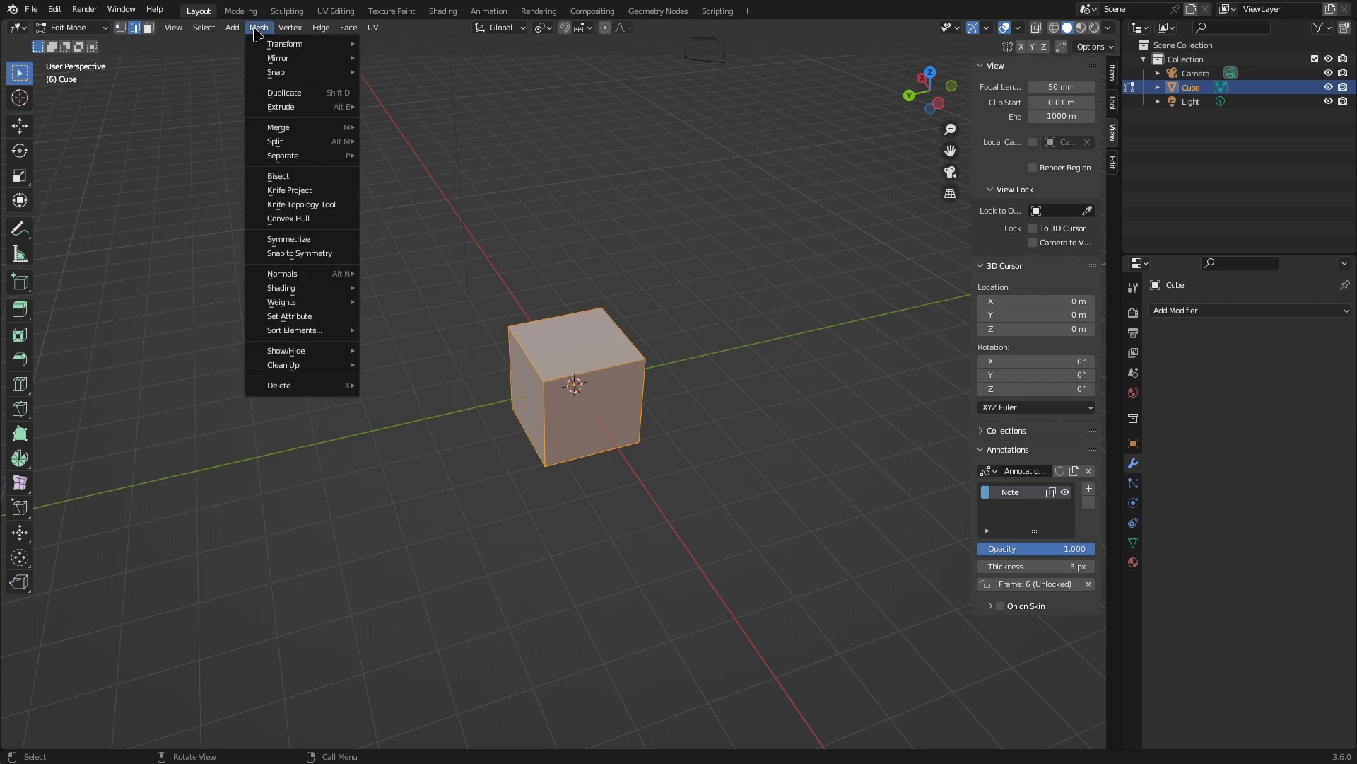